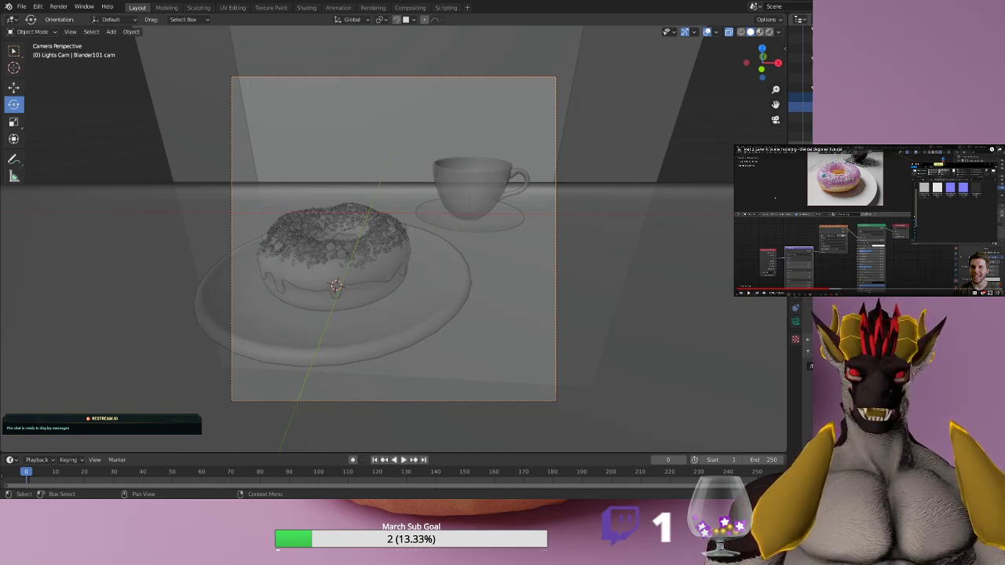
# Display the café scene in Material Preview shading and examine the donut, cup and sign through the camera.
pyautogui.scroll(-4, 393, 240)
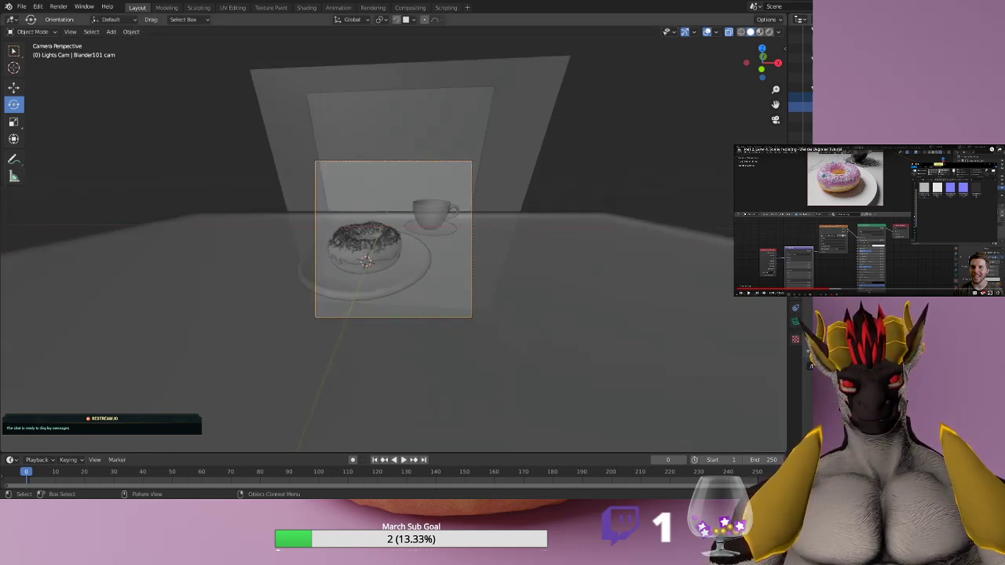
pyautogui.scroll(5, 392, 240)
pyautogui.scroll(-5, 392, 239)
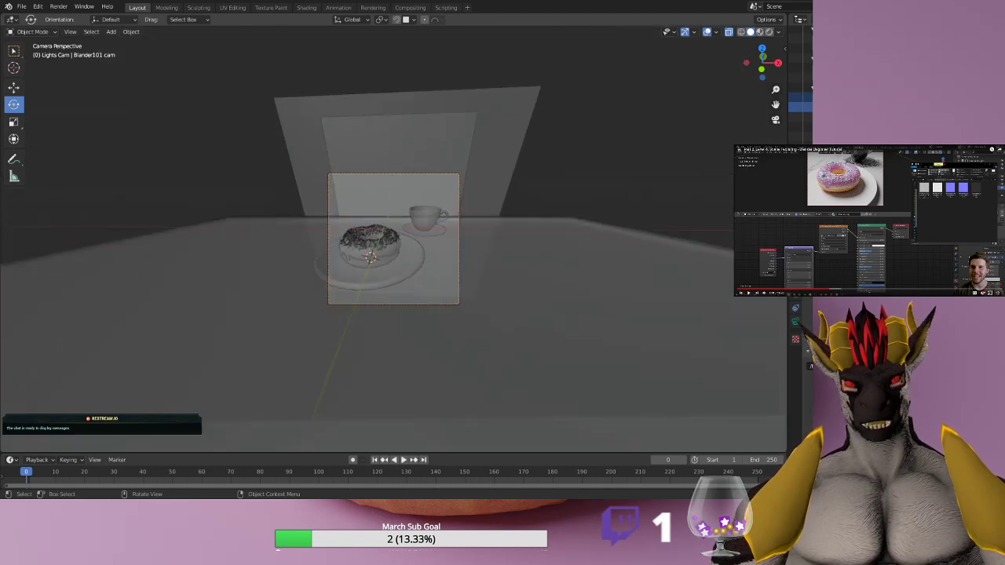
pyautogui.scroll(4, 392, 240)
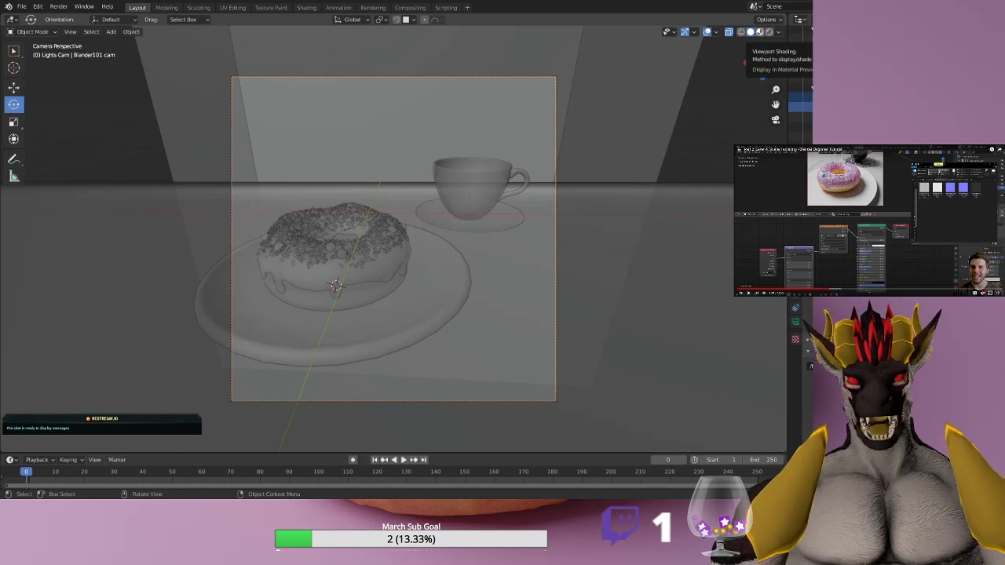
pyautogui.click(759, 32)
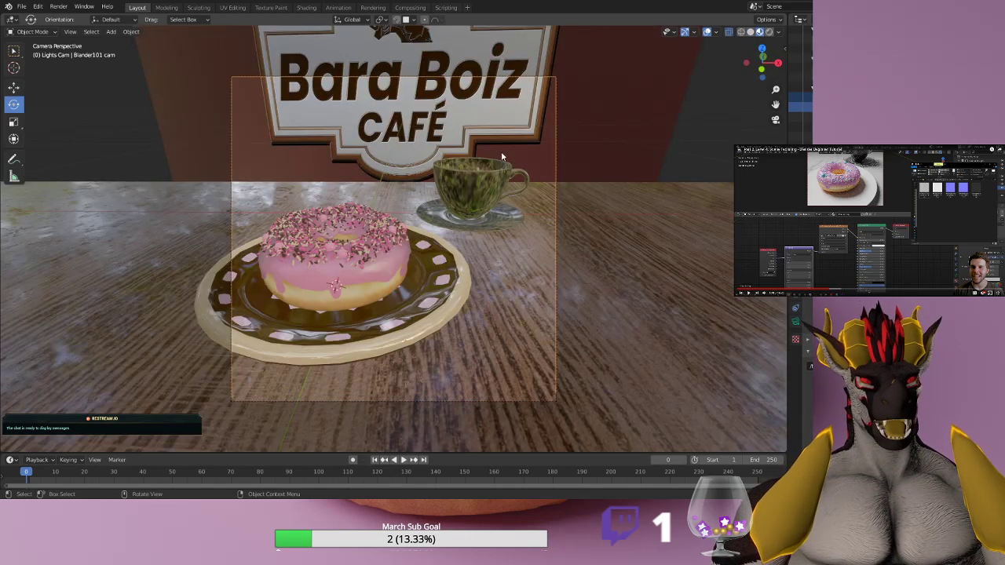
pyautogui.scroll(-5, 575, 160)
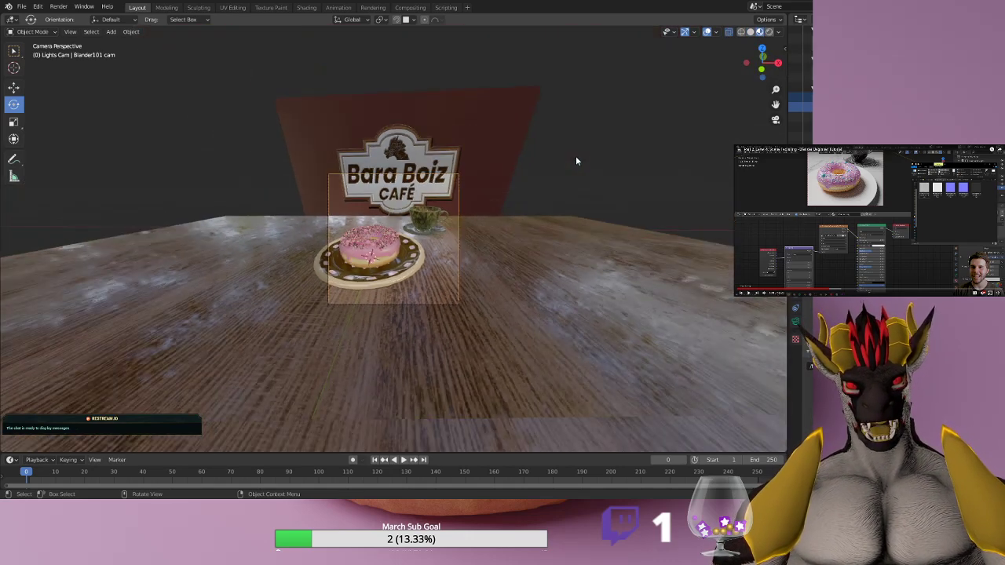
pyautogui.scroll(8, 576, 161)
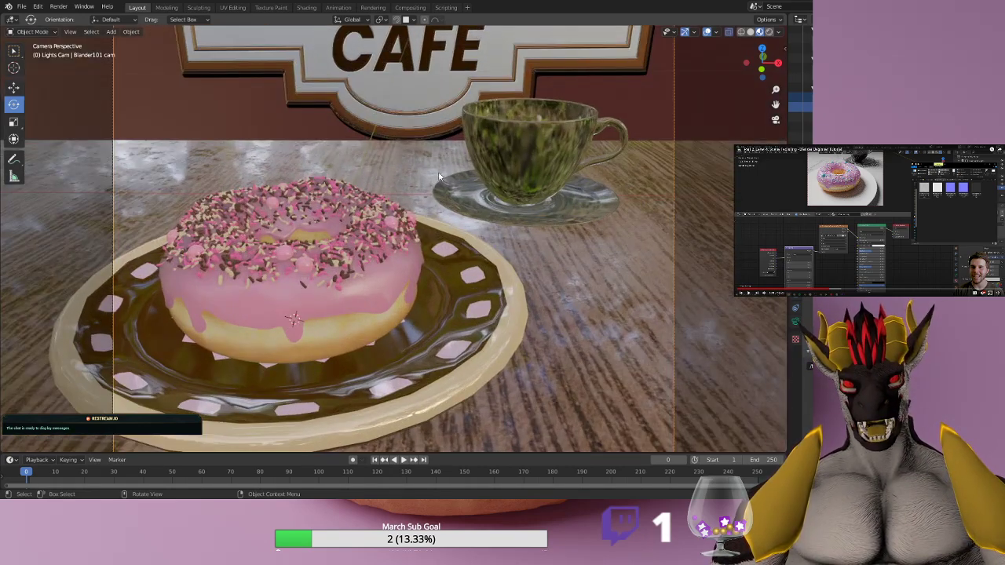
pyautogui.scroll(-2, 541, 195)
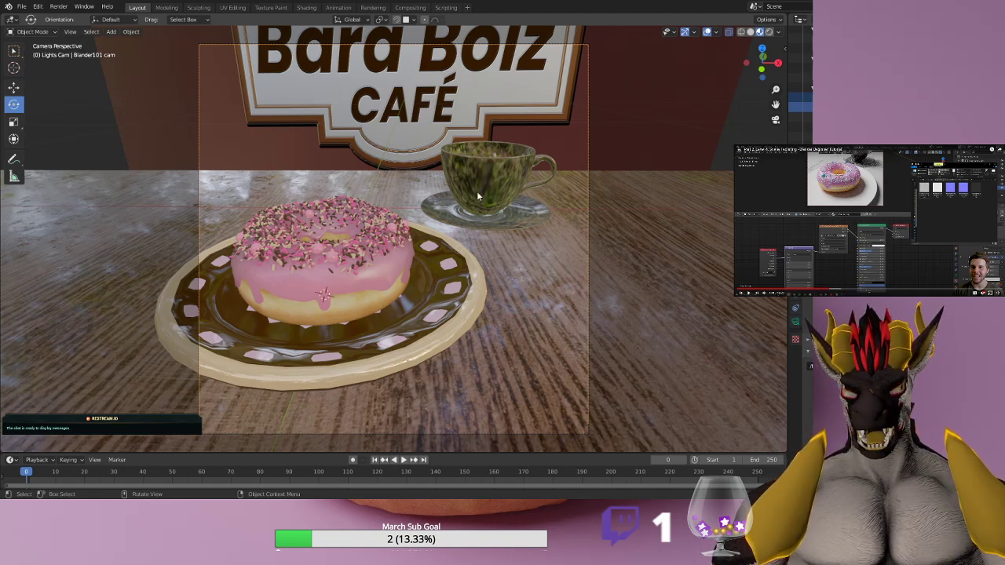
# Switch the viewport to Rendered shading and compare the camera view with an outside view of the table and wall.
pyautogui.click(768, 32)
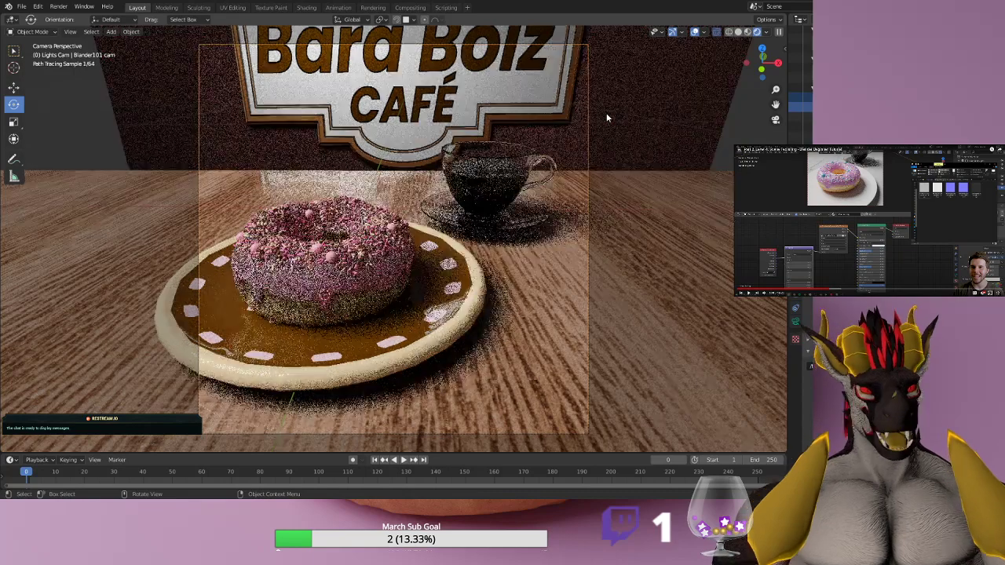
pyautogui.press('KP_0')
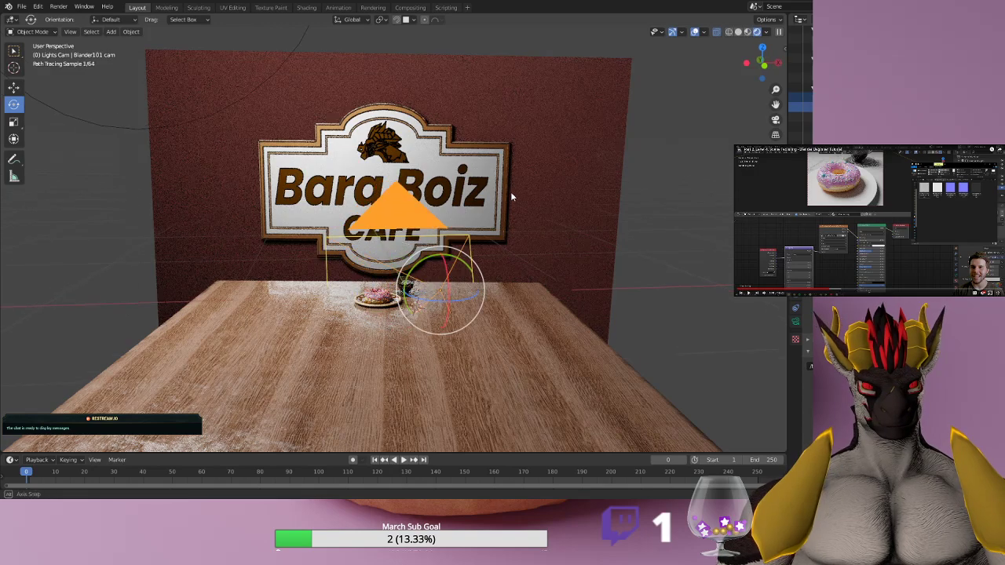
pyautogui.moveTo(511, 192); pyautogui.dragTo(495, 192, button='middle')
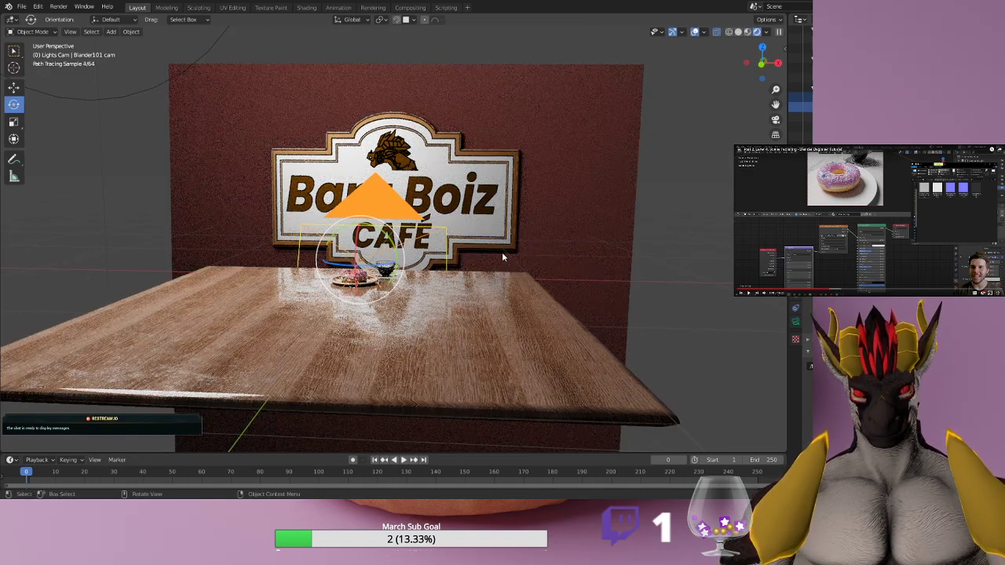
pyautogui.press('ctrl')
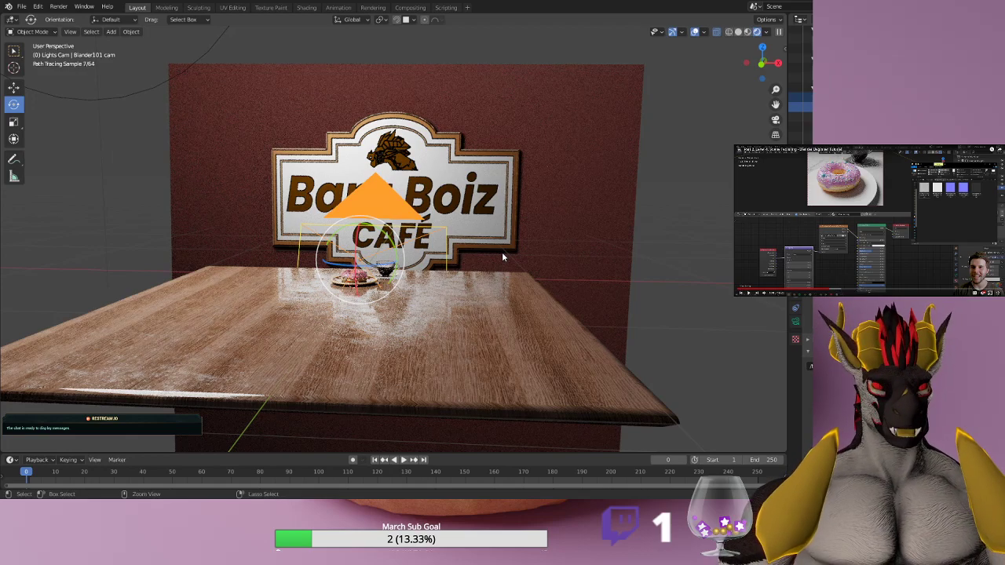
pyautogui.hotkey('ctrl', 'z')
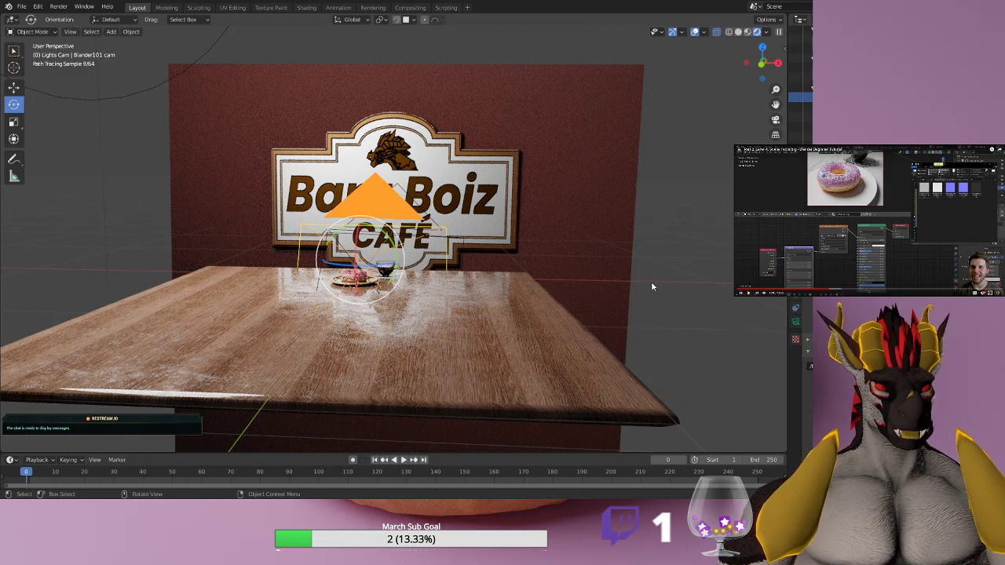
pyautogui.keyDown('shift'); pyautogui.moveTo(611, 280); pyautogui.dragTo(621, 311, button='middle'); pyautogui.keyUp('shift')
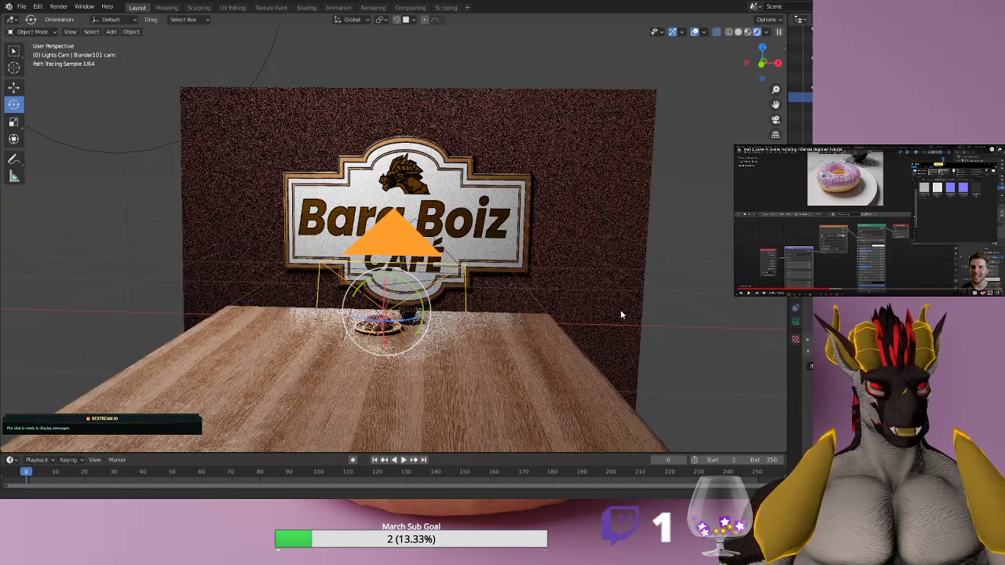
pyautogui.click(722, 269)
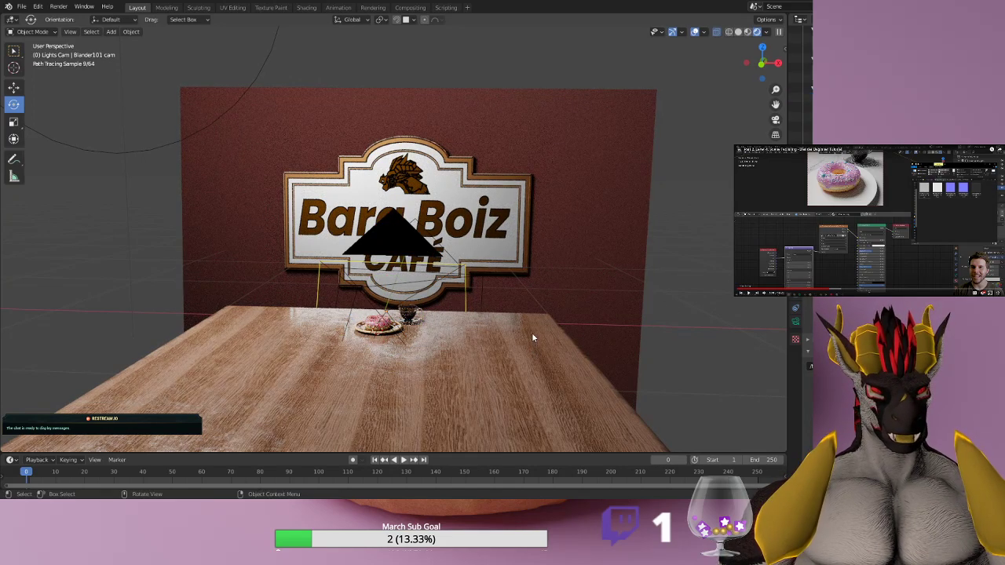
pyautogui.hotkey('ctrl', 'z')
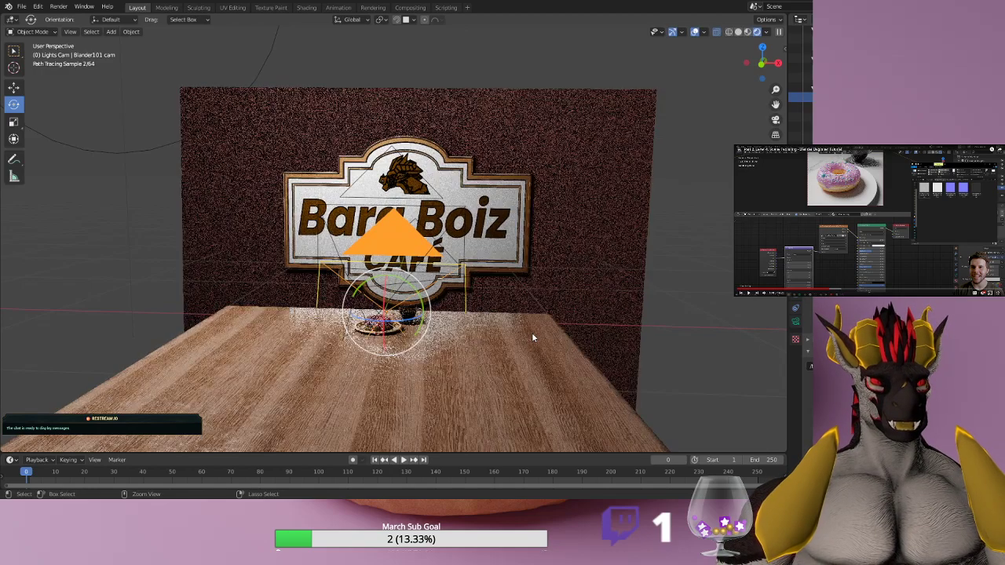
pyautogui.press('KP_0')
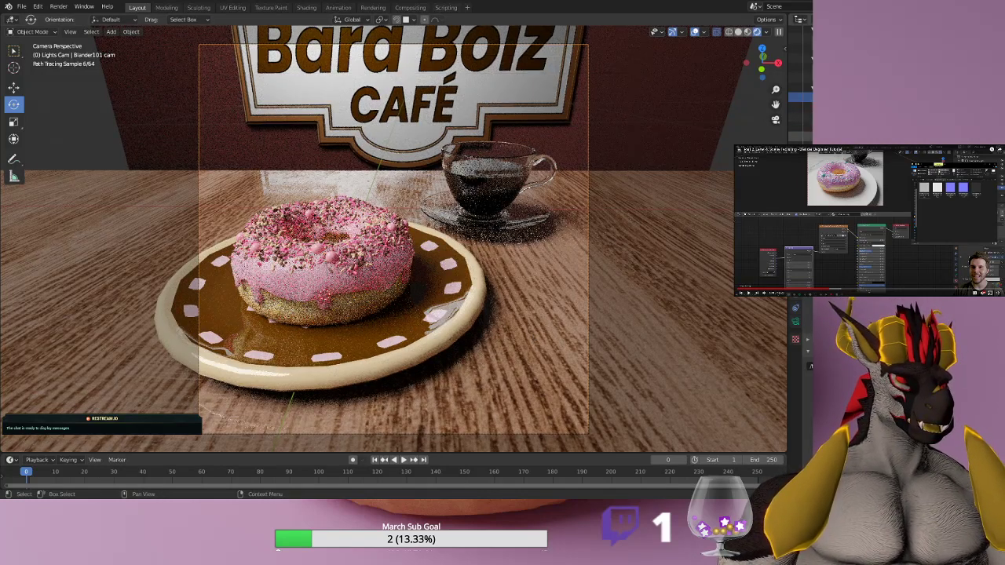
pyautogui.press('KP_0')
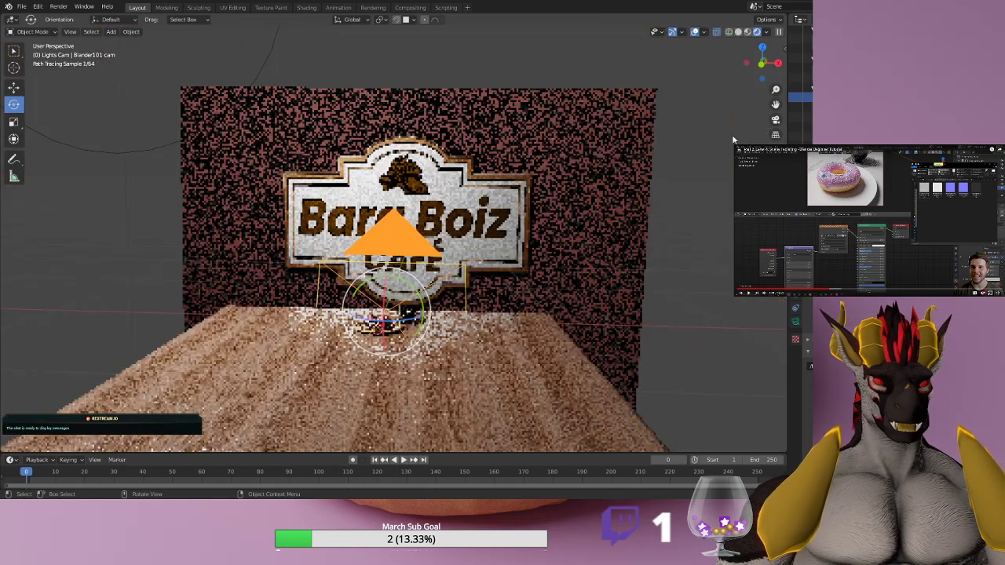
# Deselect everything and inspect the rendered sign, tabletop reflections, donut and cup closely from several angles.
pyautogui.click(694, 222)
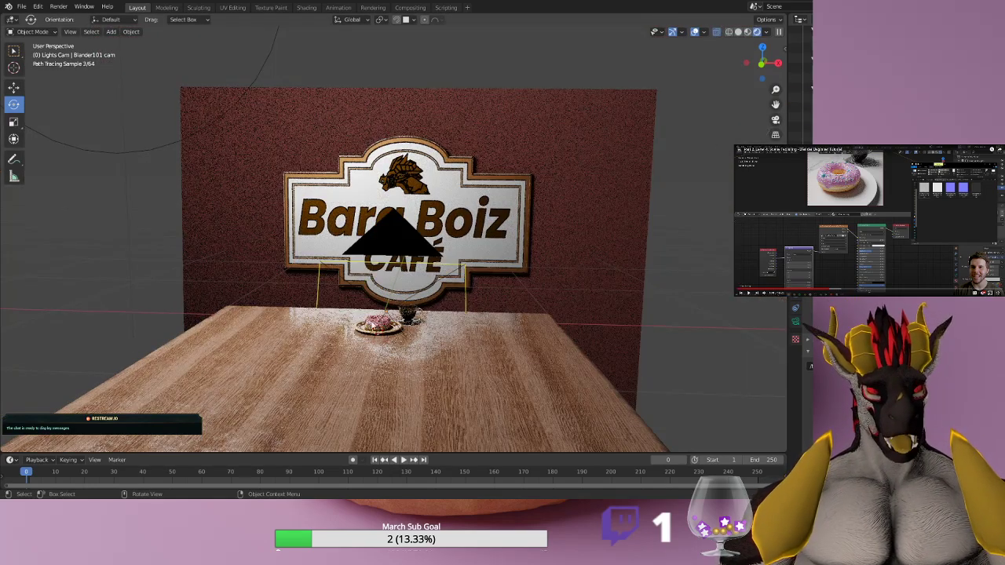
pyautogui.scroll(7, 403, 315)
pyautogui.scroll(-7, 398, 313)
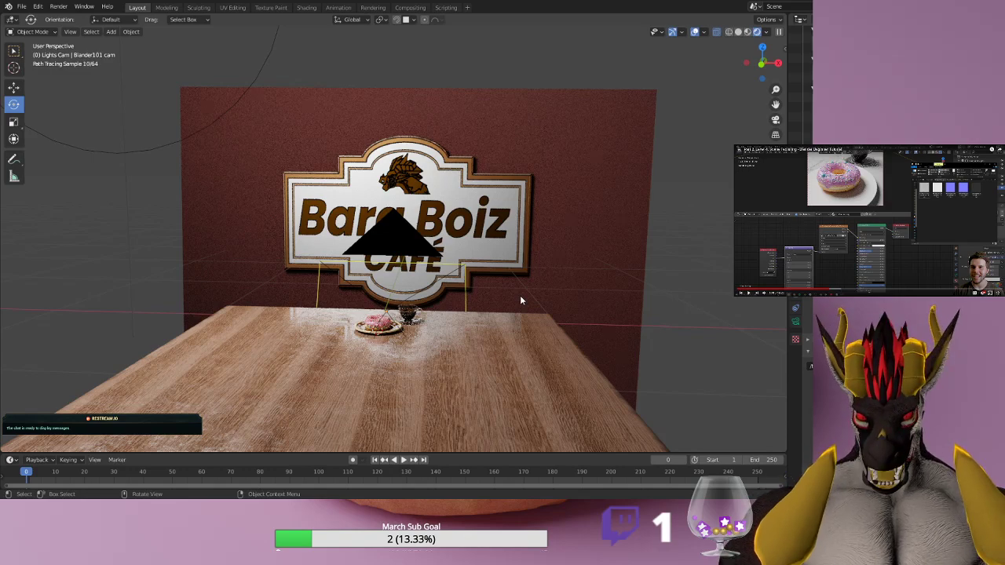
pyautogui.press('g')
pyautogui.press('x')
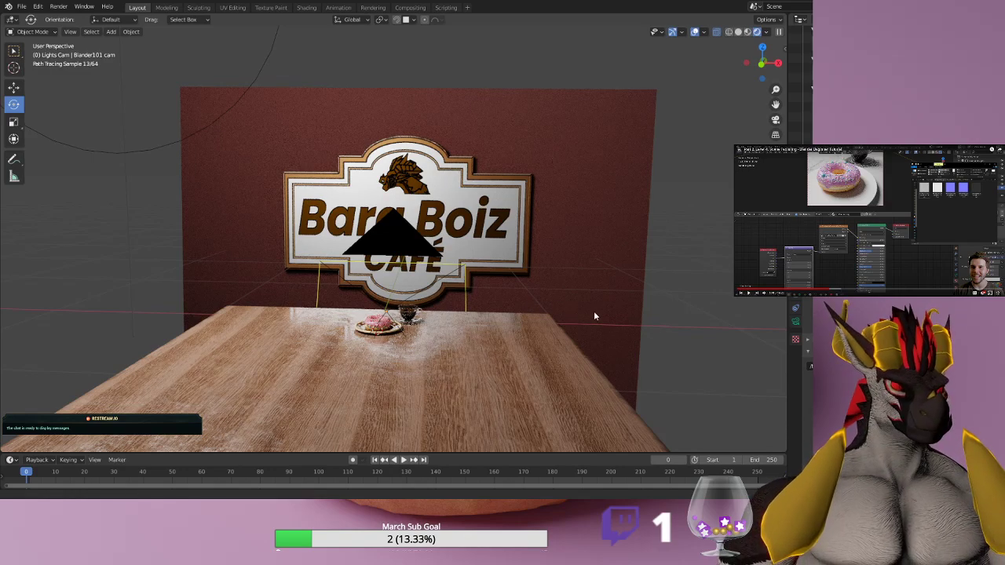
pyautogui.moveTo(616, 315); pyautogui.dragTo(662, 304, button='middle')
pyautogui.scroll(3, 618, 302)
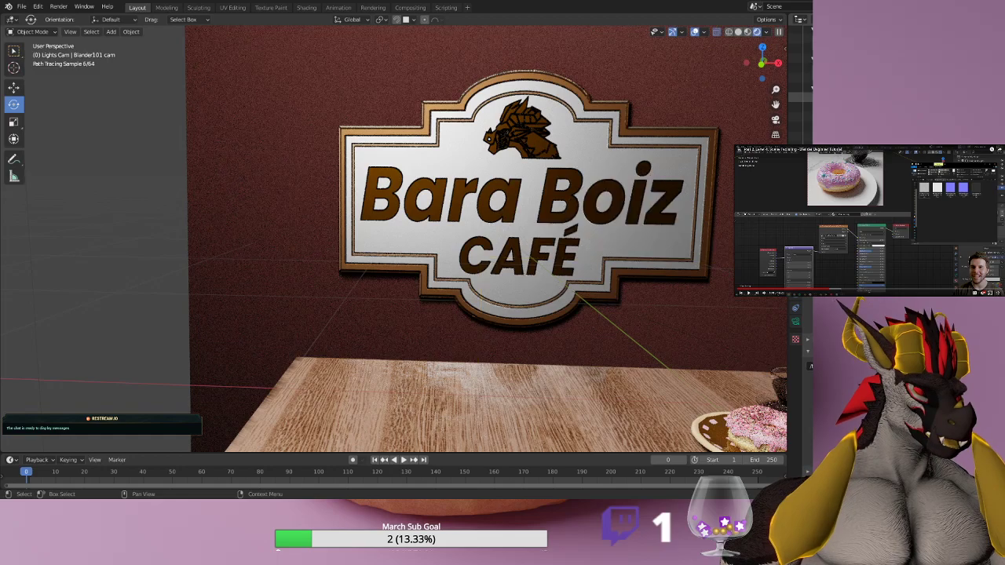
pyautogui.scroll(-4, 561, 203)
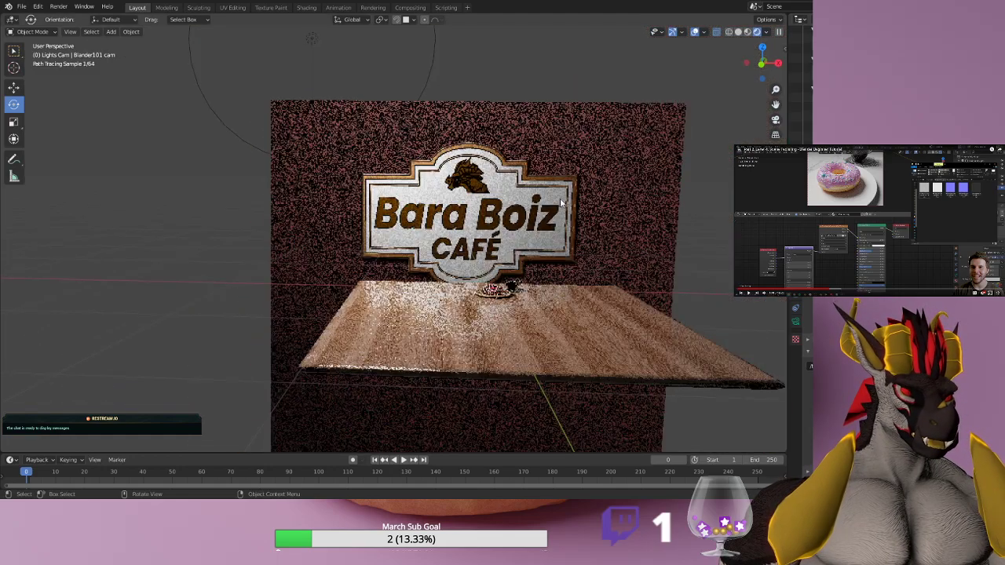
pyautogui.scroll(3, 561, 203)
pyautogui.moveTo(562, 204); pyautogui.dragTo(569, 226, button='middle')
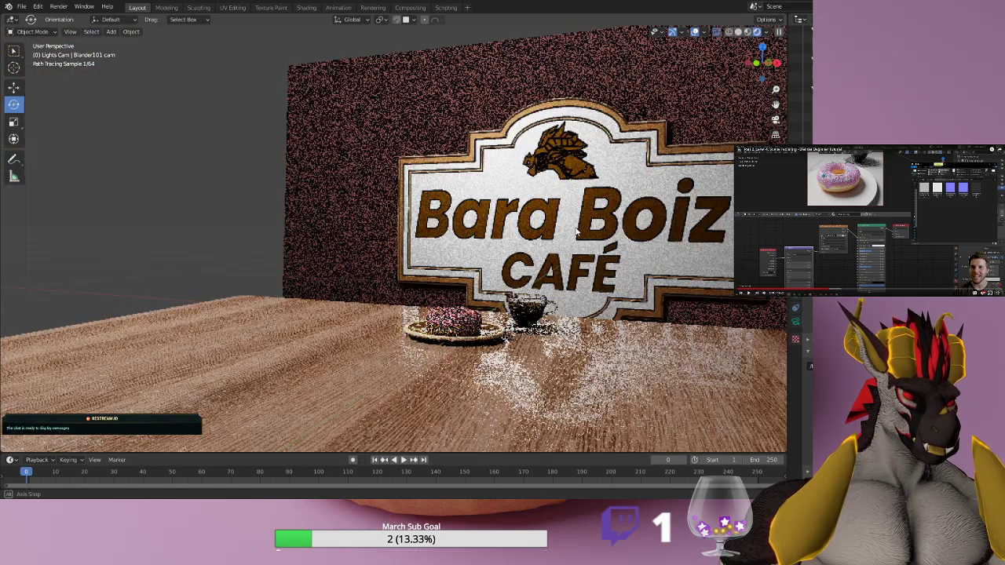
pyautogui.scroll(4, 569, 226)
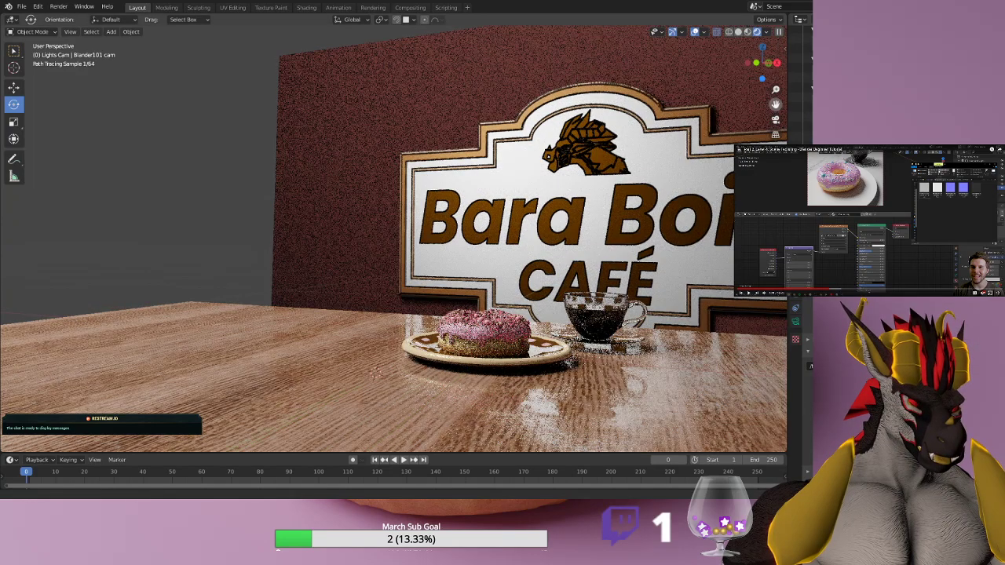
pyautogui.moveTo(776, 104); pyautogui.dragTo(754, 108)
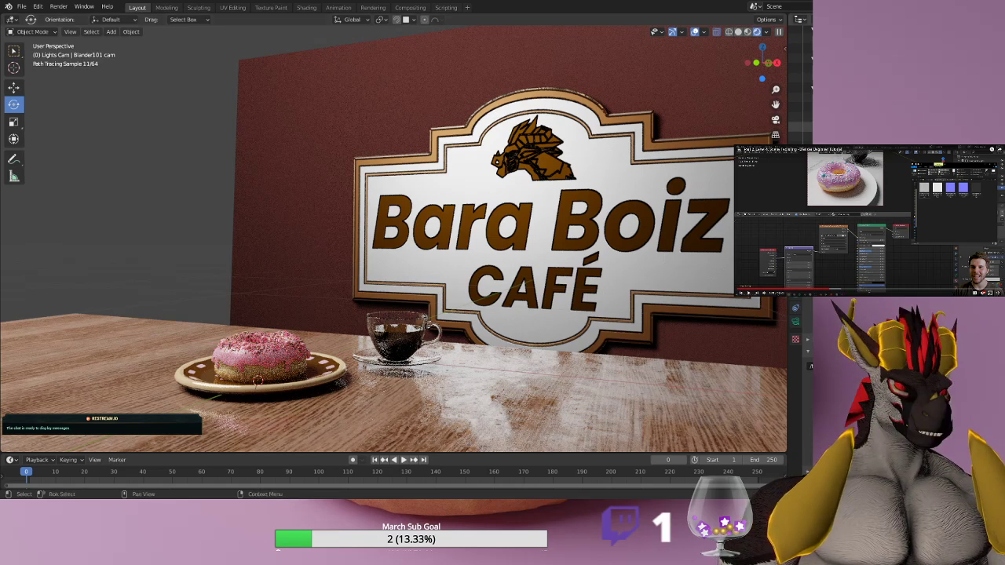
# Unhide the camera, return to the camera view and select the camera.
pyautogui.hotkey('alt', 'h')
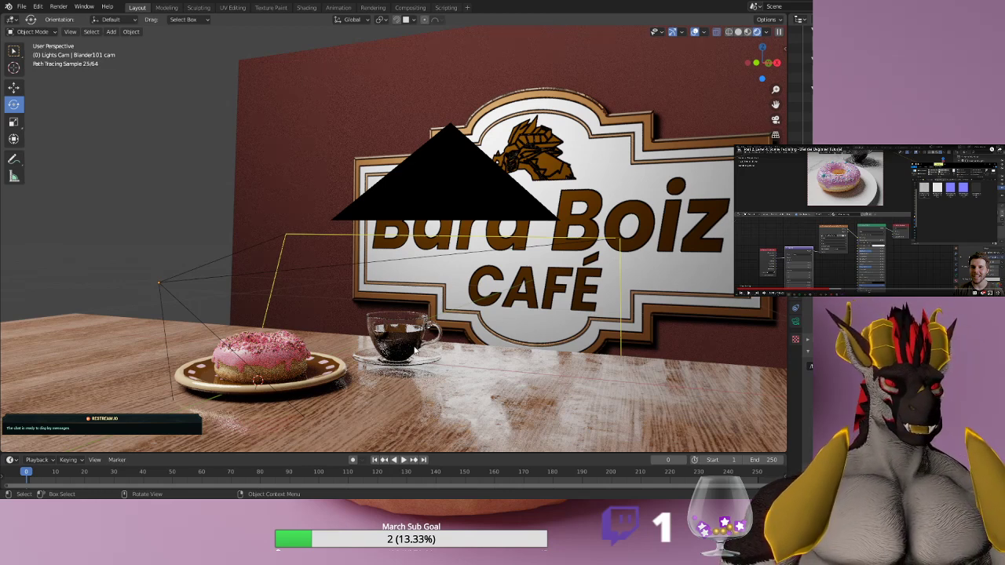
pyautogui.click(528, 414)
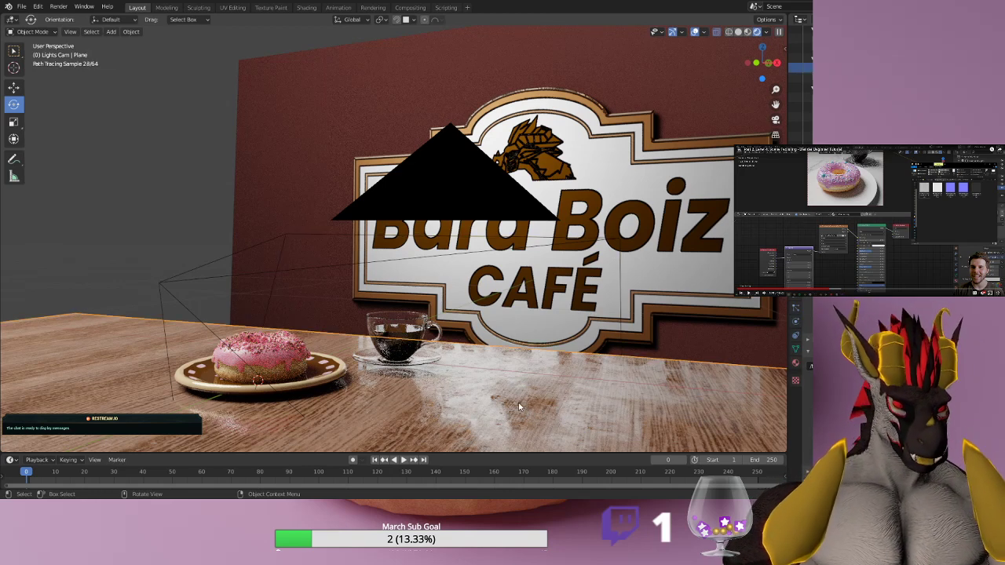
pyautogui.press('KP_0')
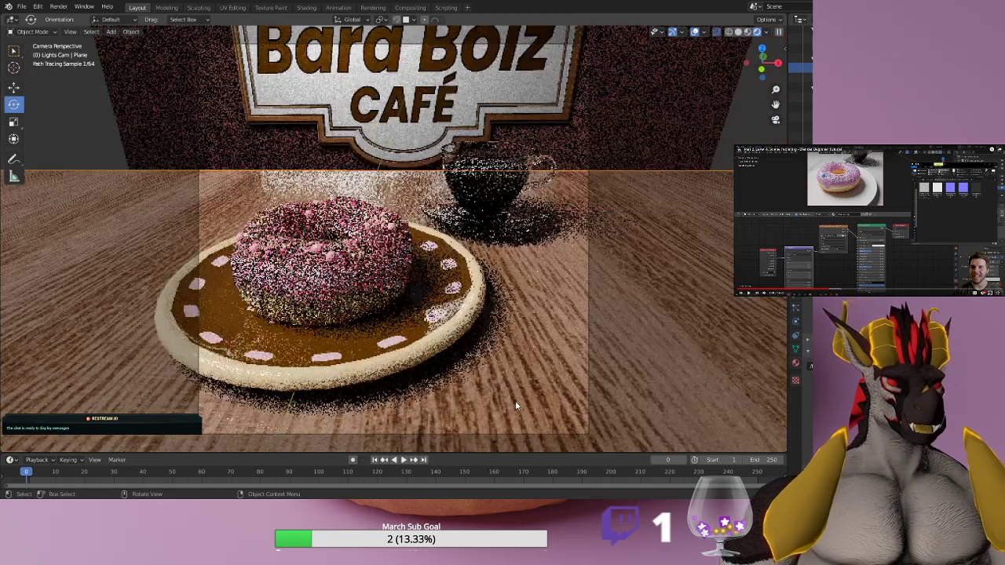
pyautogui.scroll(-2, 529, 206)
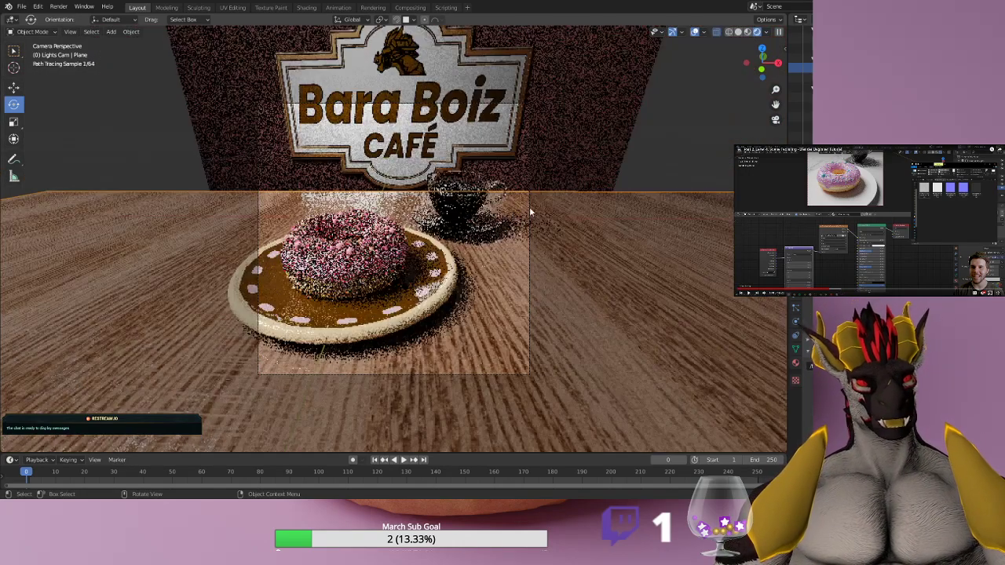
pyautogui.click(529, 208)
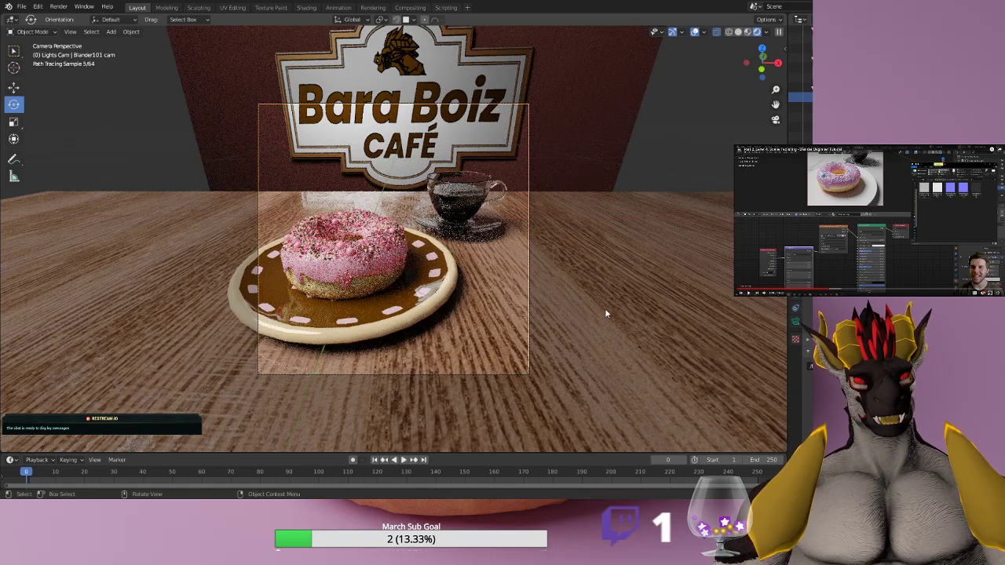
pyautogui.scroll(1, 605, 314)
pyautogui.scroll(2, 605, 314)
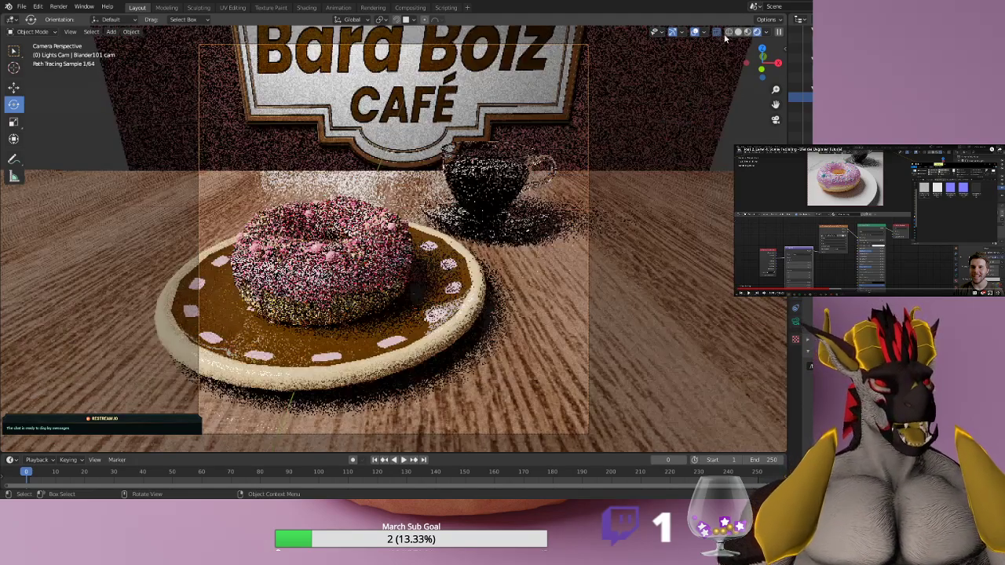
# Return the viewport to Material Preview and show the wooden tabletop's material nodes in the Shading workspace.
pyautogui.click(748, 32)
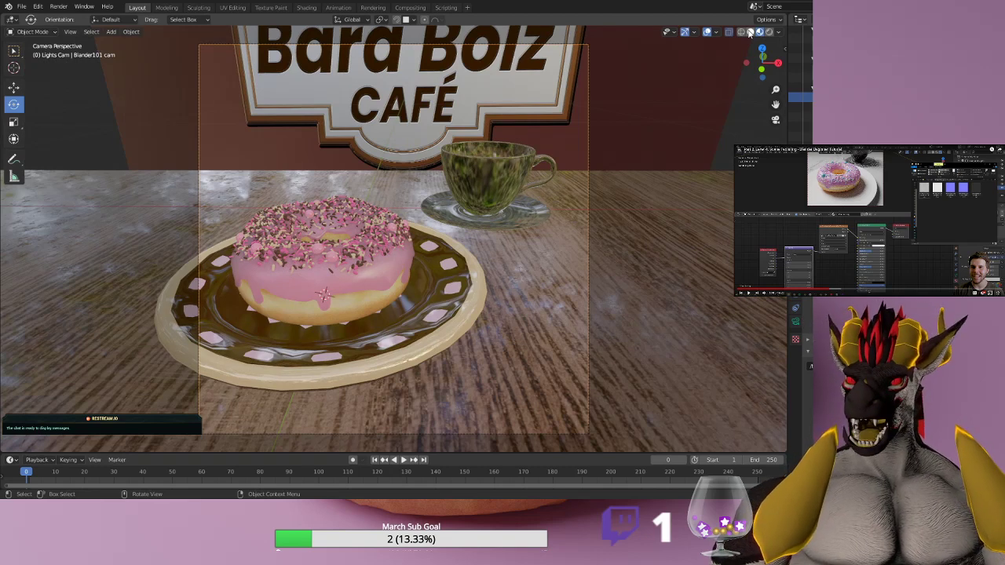
pyautogui.click(305, 8)
pyautogui.scroll(-6, 338, 114)
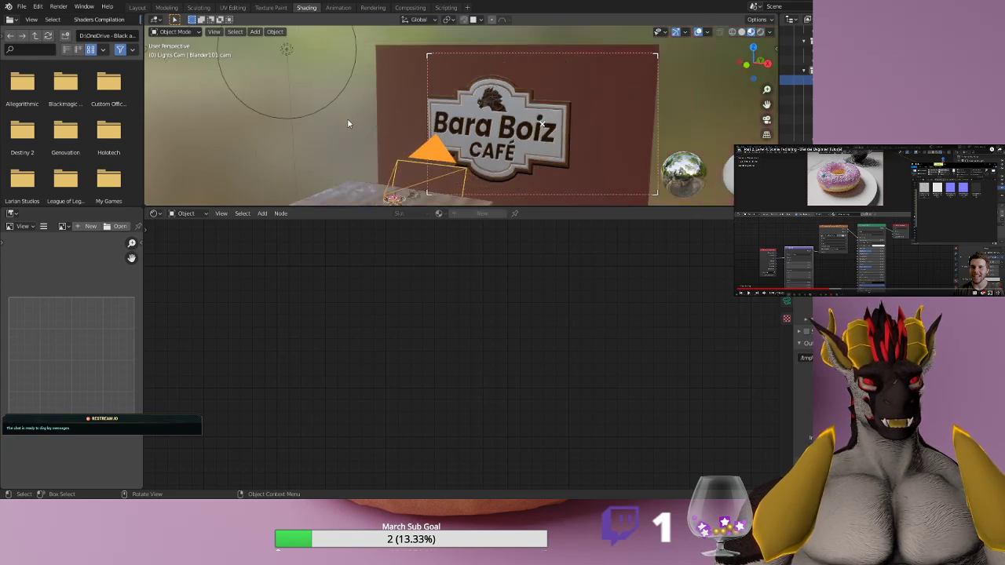
pyautogui.click(393, 175)
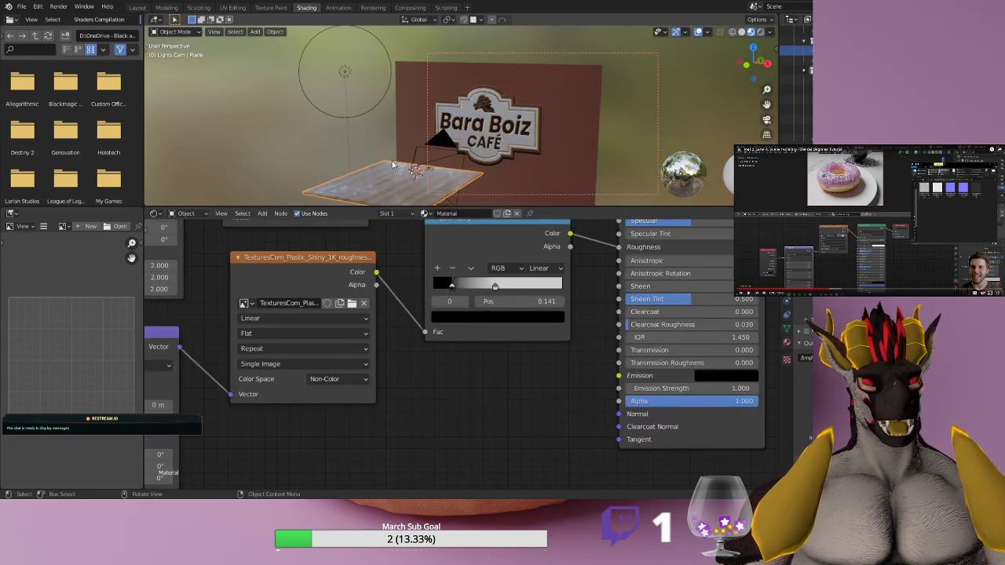
pyautogui.scroll(-5, 436, 303)
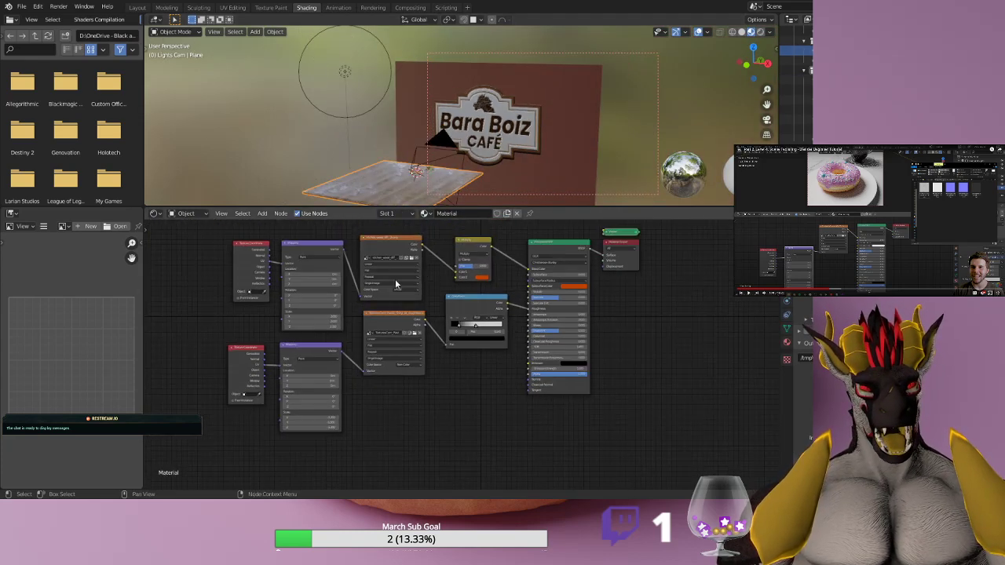
# Examine the tabletop's roughness texture and ColorRamp nodes, and check the scene's cameras one by one, ending on Personal Cam.
pyautogui.scroll(4, 402, 343)
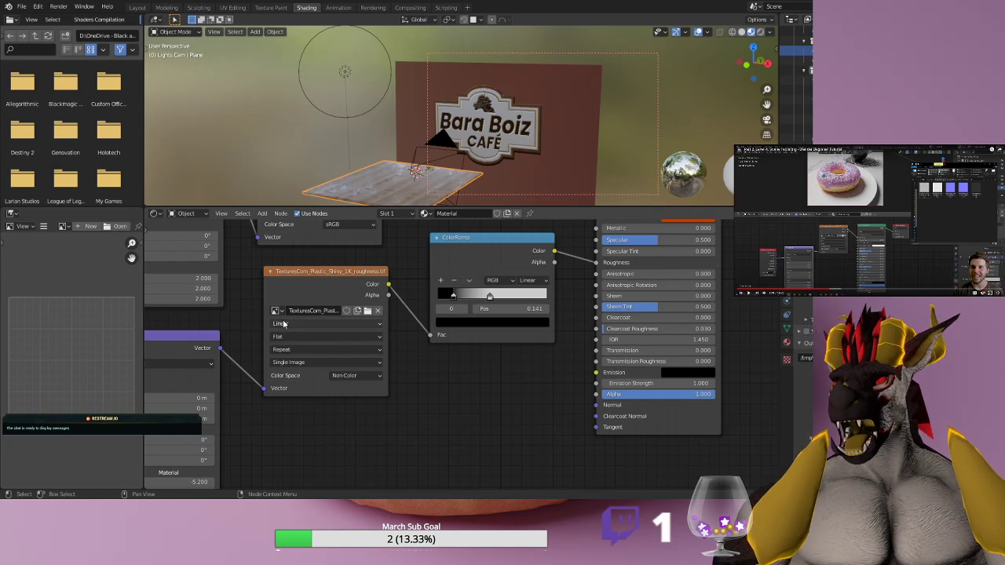
pyautogui.press('Home')
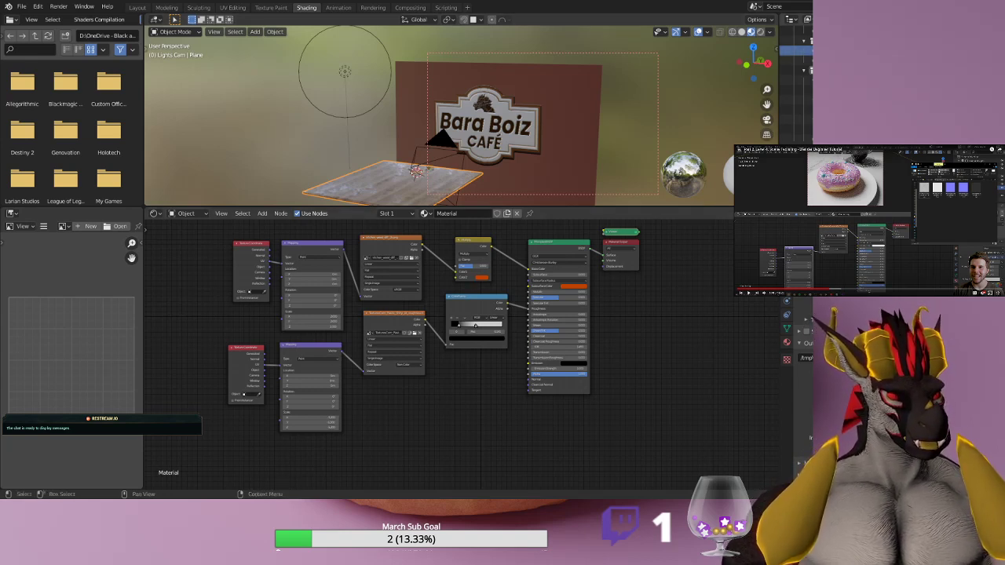
pyautogui.click(926, 100)
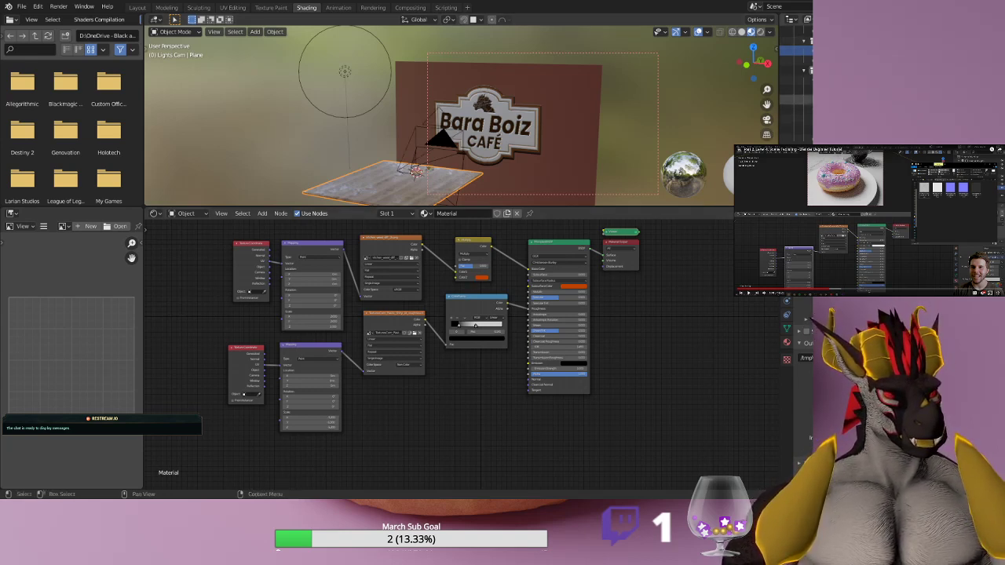
pyautogui.click(927, 119)
pyautogui.click(926, 89)
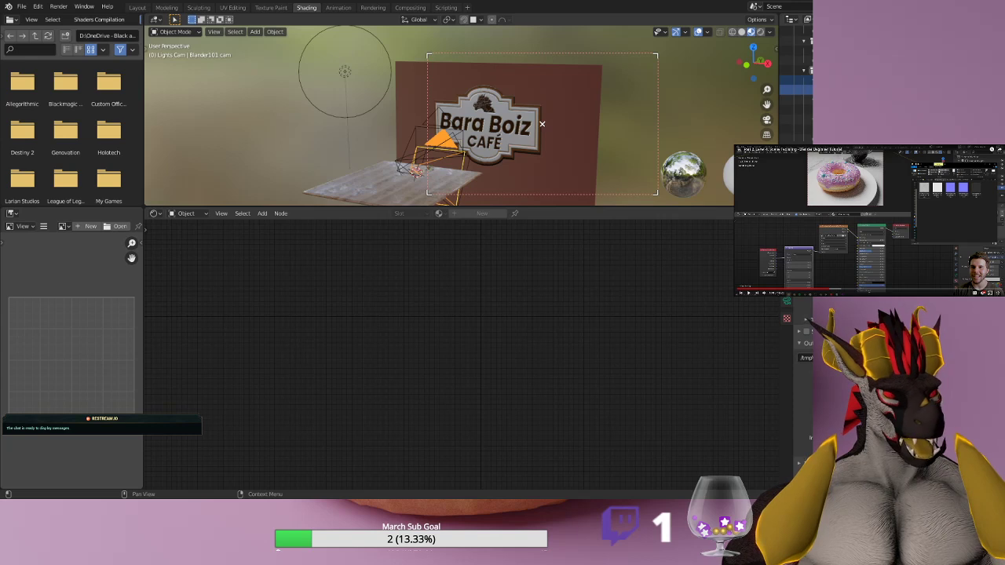
pyautogui.click(927, 104)
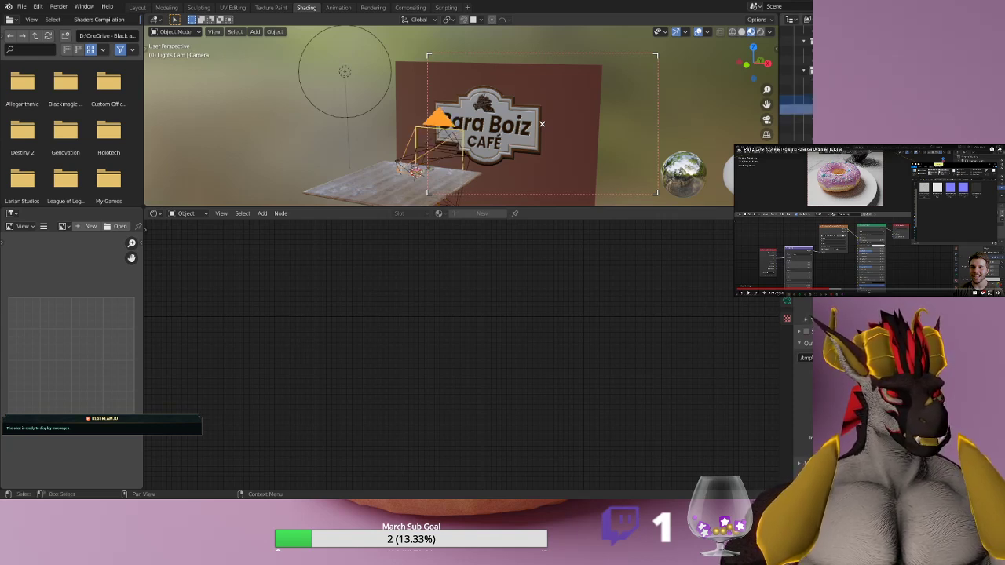
pyautogui.click(844, 126)
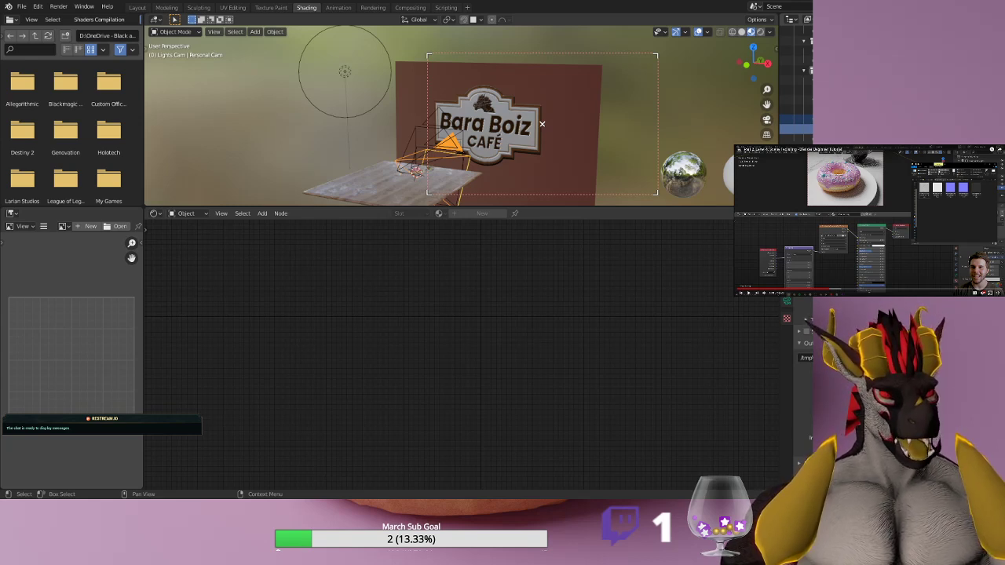
# Compare the material nodes of the tabletop, café sign and wall, and check the tabletop's wood and roughness image textures.
pyautogui.click(379, 189)
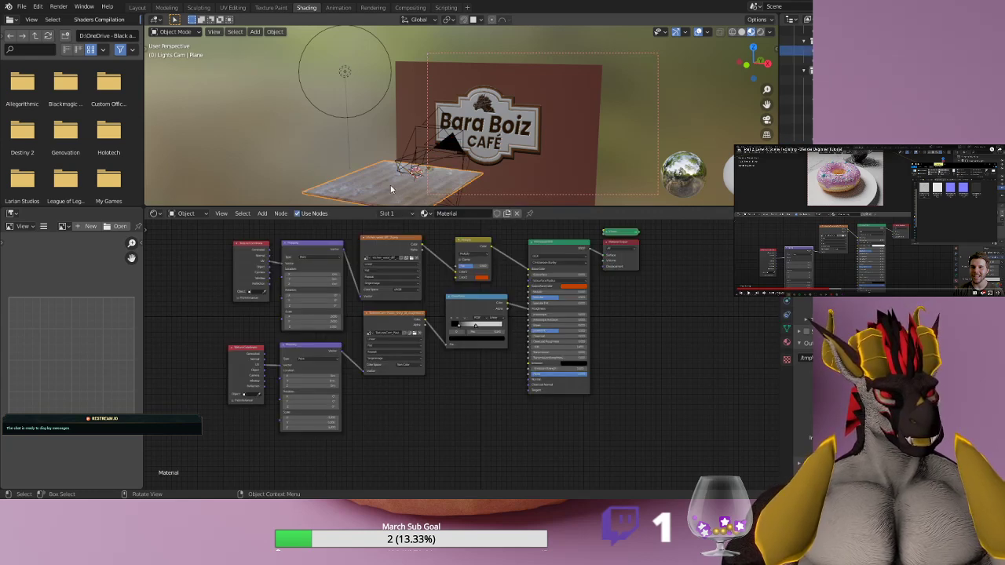
pyautogui.click(522, 140)
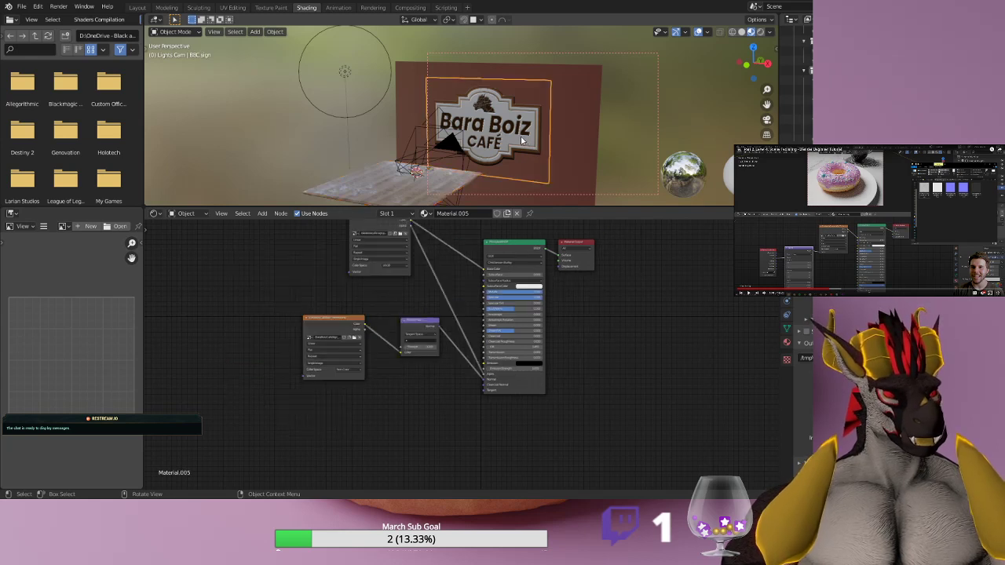
pyautogui.click(584, 137)
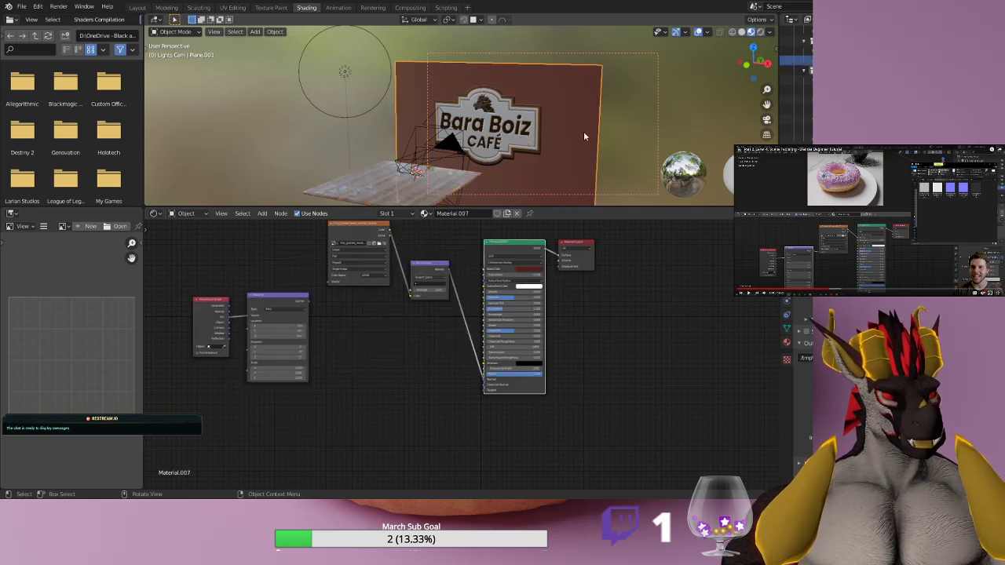
pyautogui.click(451, 182)
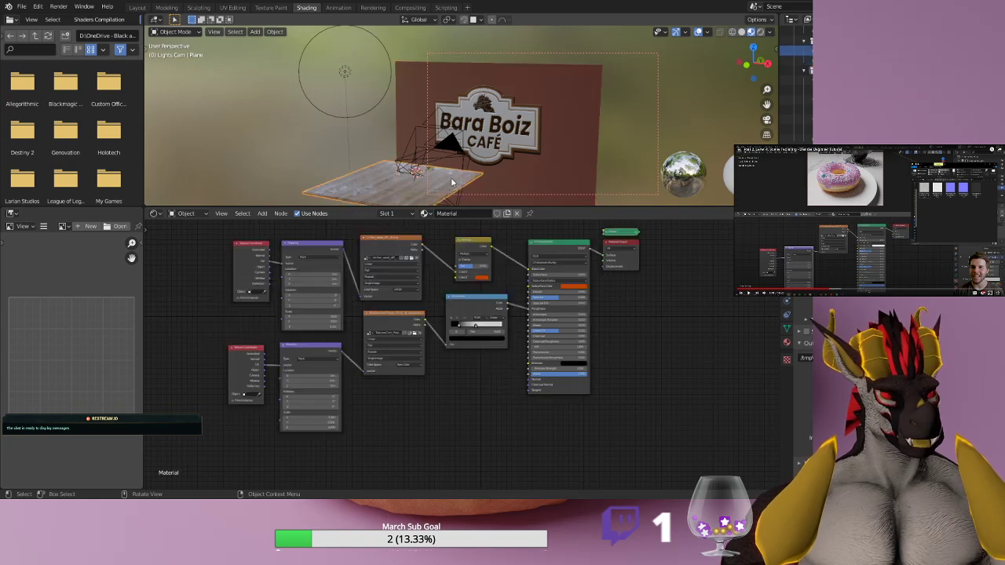
pyautogui.click(388, 251)
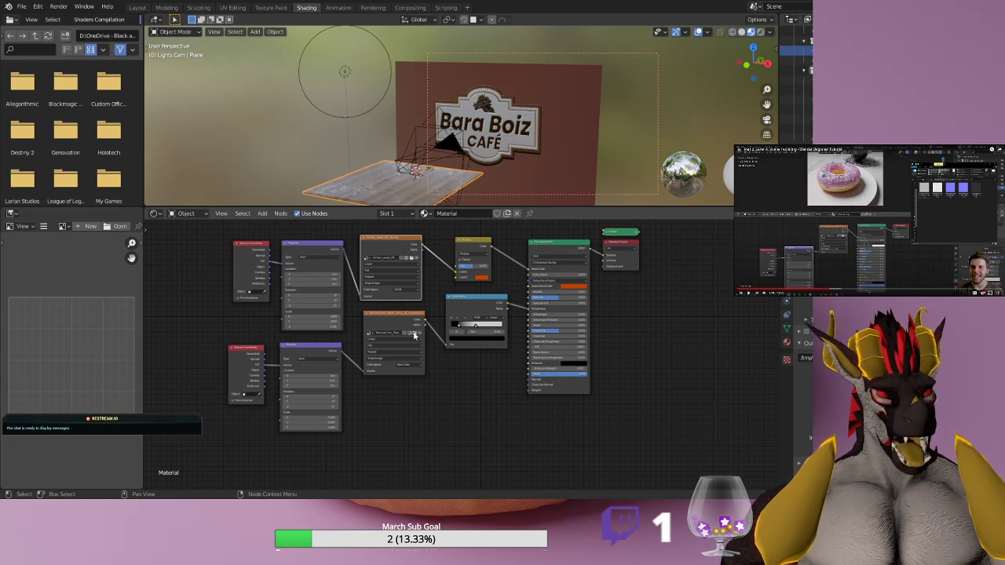
pyautogui.click(387, 316)
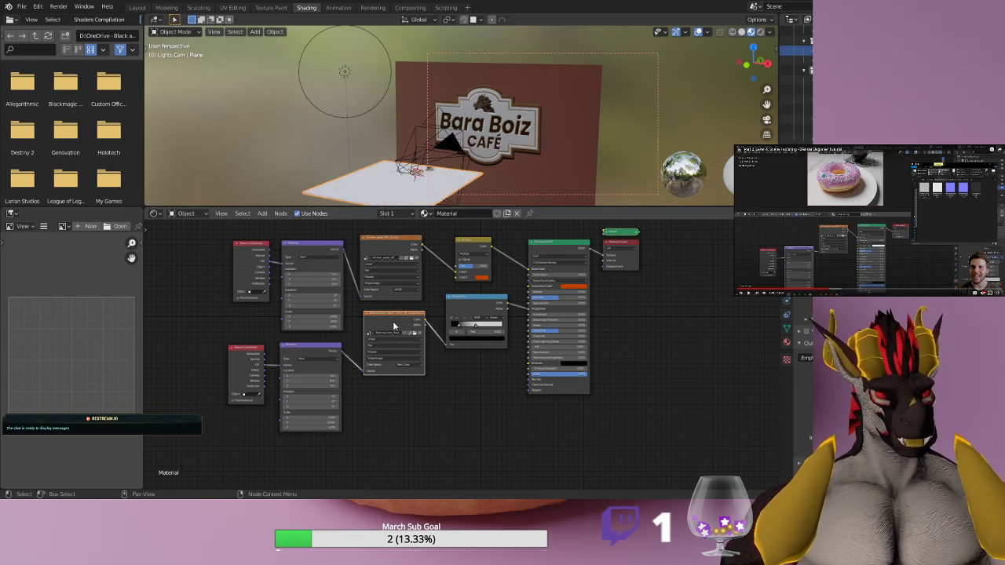
# Try deleting the Personal Cam camera and undo the deletion.
pyautogui.click(429, 192)
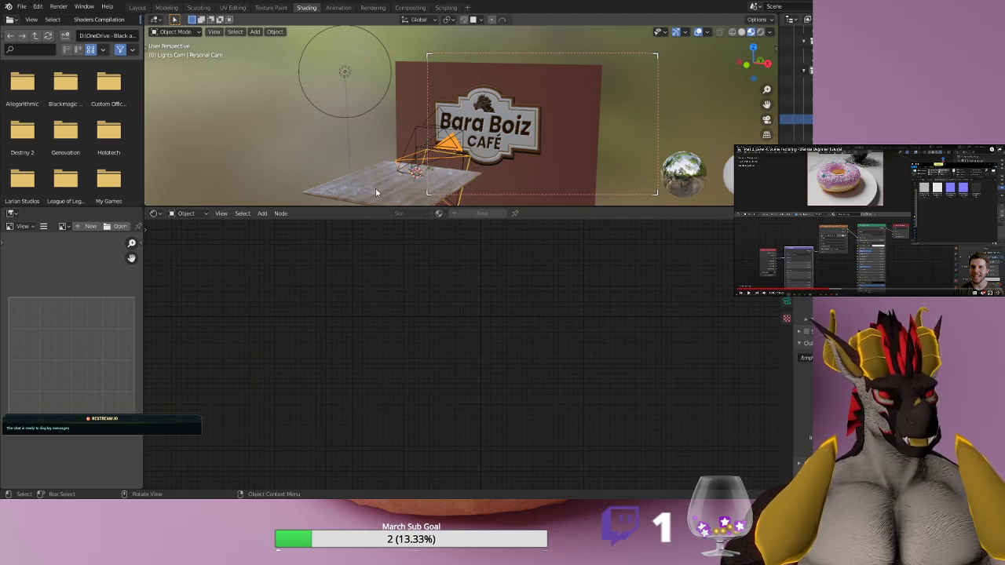
pyautogui.moveTo(429, 177); pyautogui.dragTo(260, 183)
pyautogui.rightClick(259, 183)
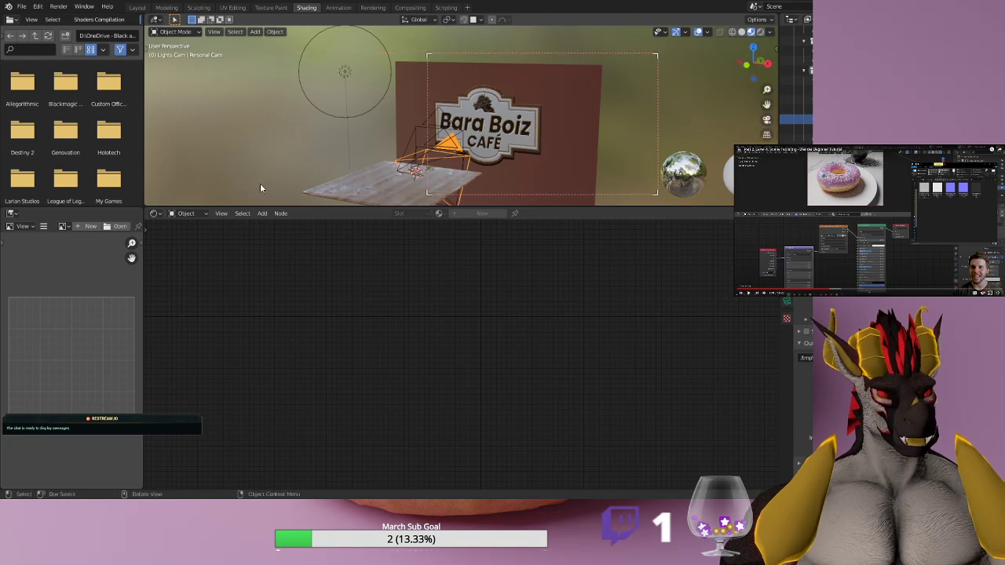
pyautogui.rightClick(659, 58)
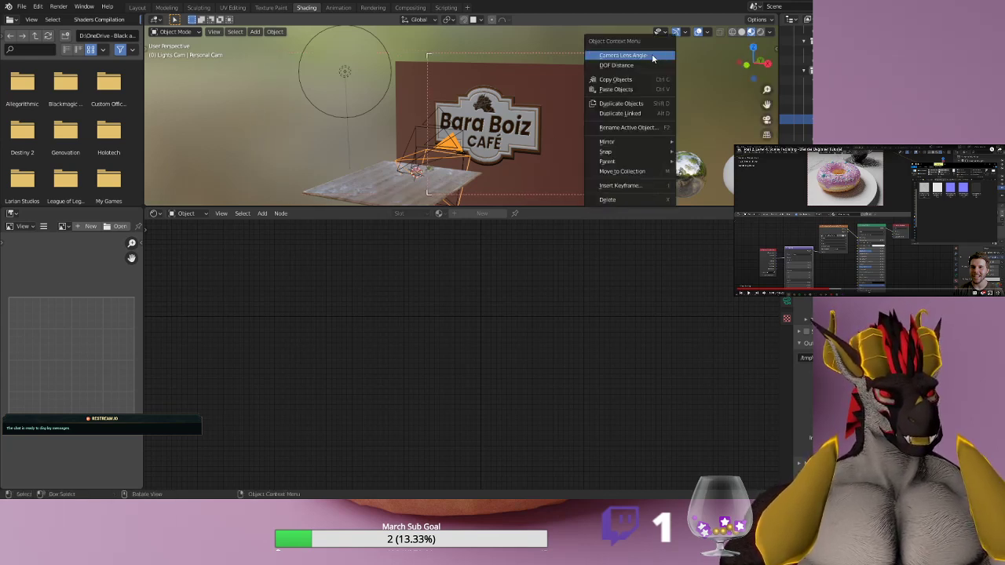
pyautogui.click(643, 201)
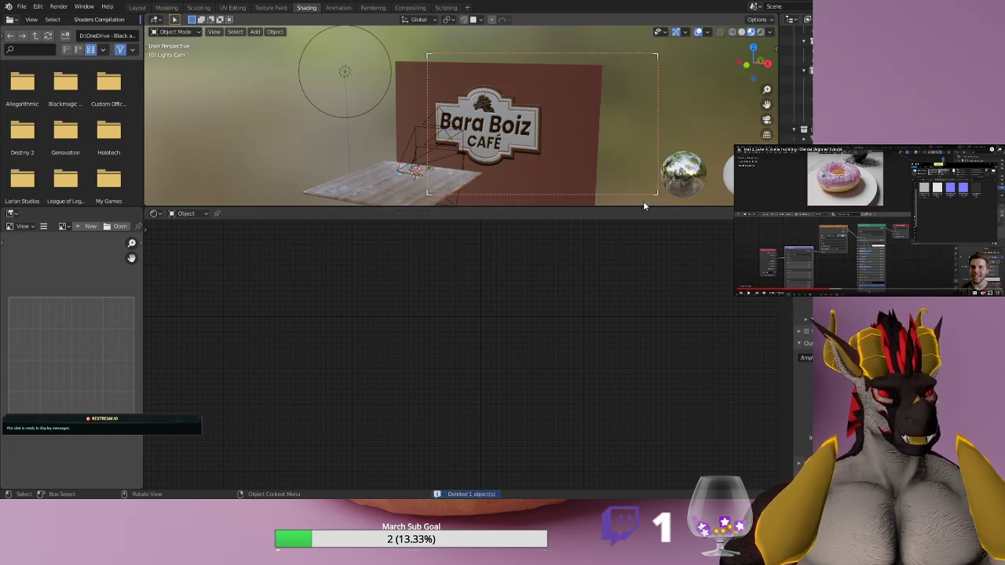
pyautogui.hotkey('ctrl', 'z')
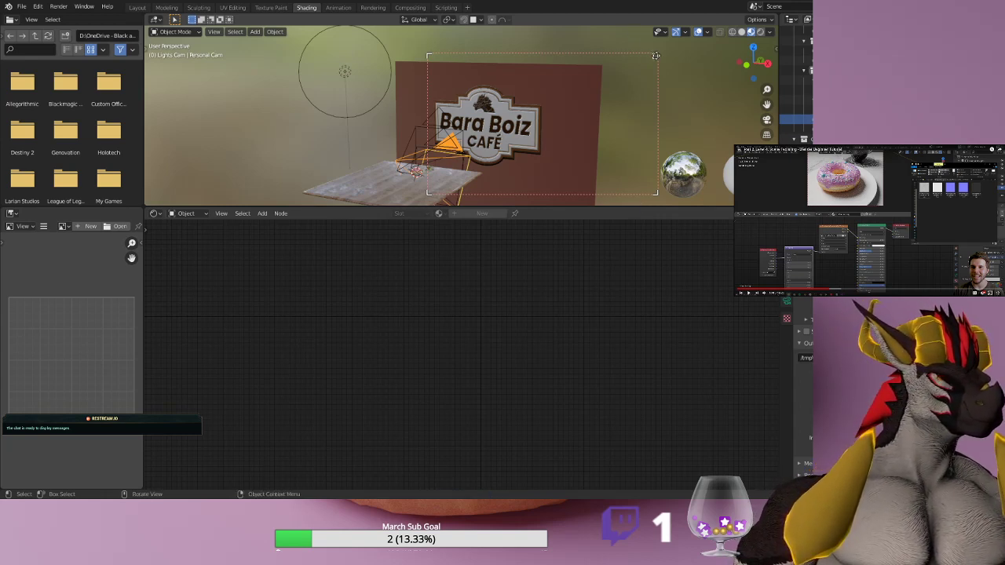
pyautogui.moveTo(656, 56); pyautogui.dragTo(432, 189)
pyautogui.rightClick(431, 193)
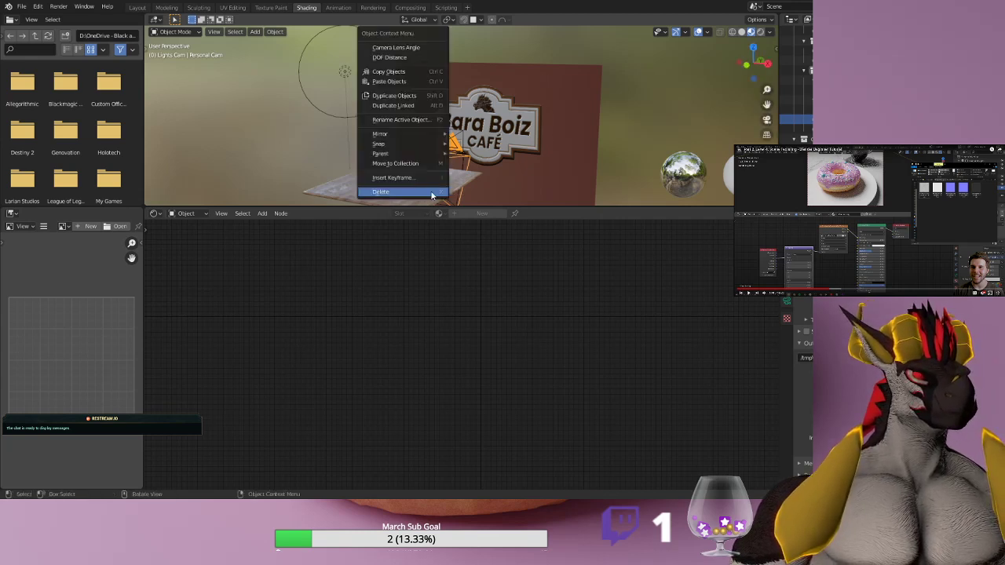
pyautogui.click(239, 145)
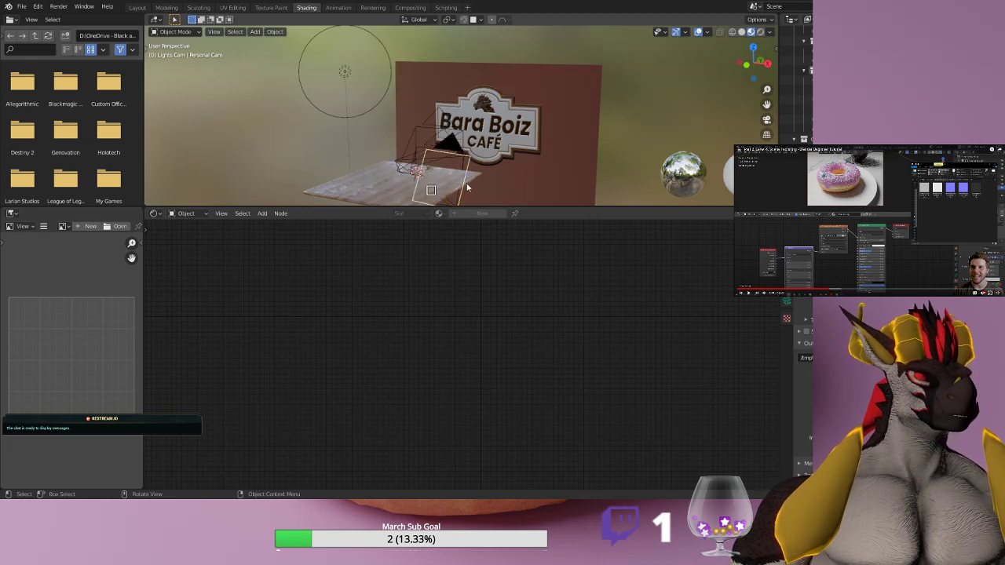
pyautogui.moveTo(431, 190); pyautogui.dragTo(757, 66)
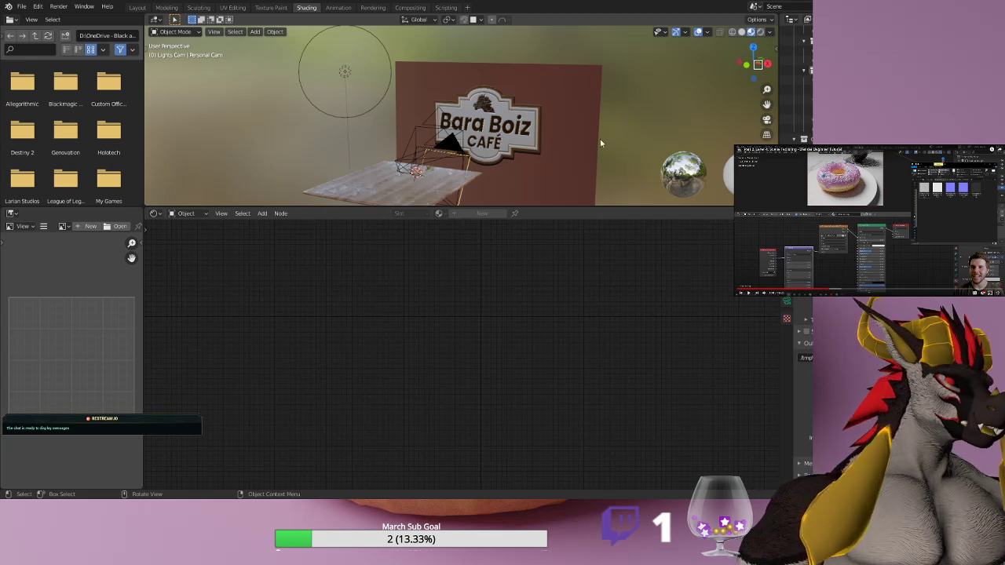
# Select the wooden table plane, return to the Layout workspace and rename the object as Tabletop.
pyautogui.click(356, 192)
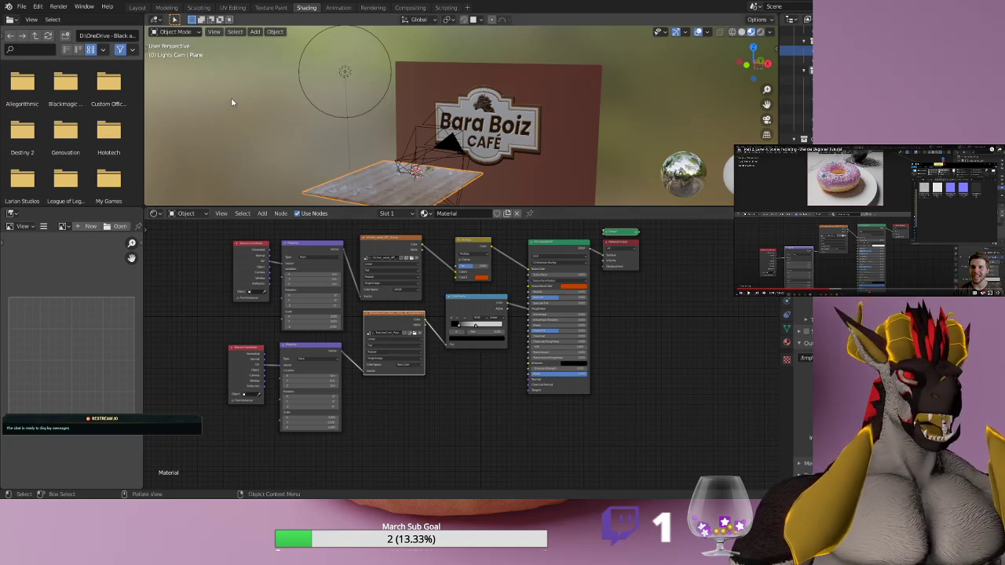
pyautogui.click(136, 7)
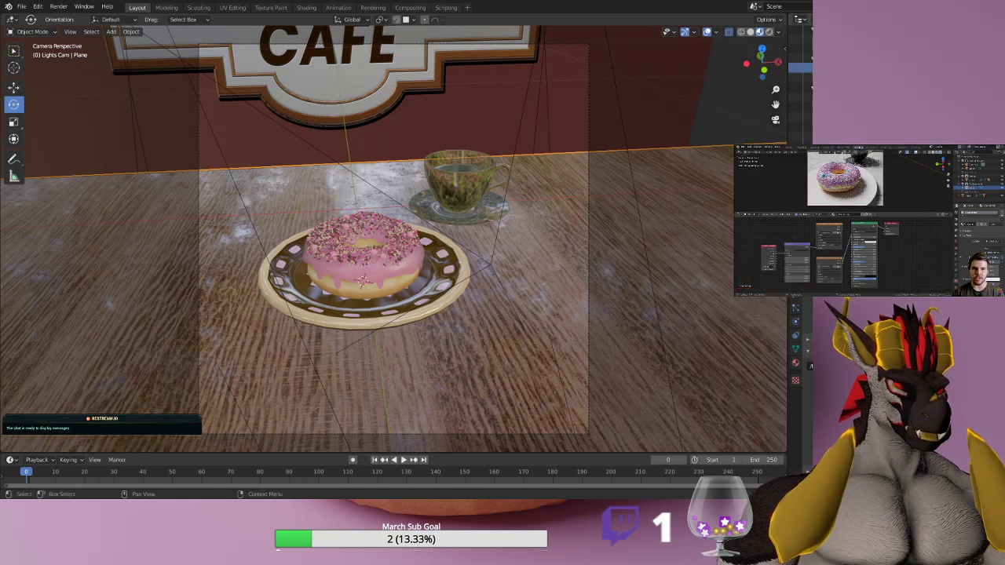
pyautogui.rightClick(821, 68)
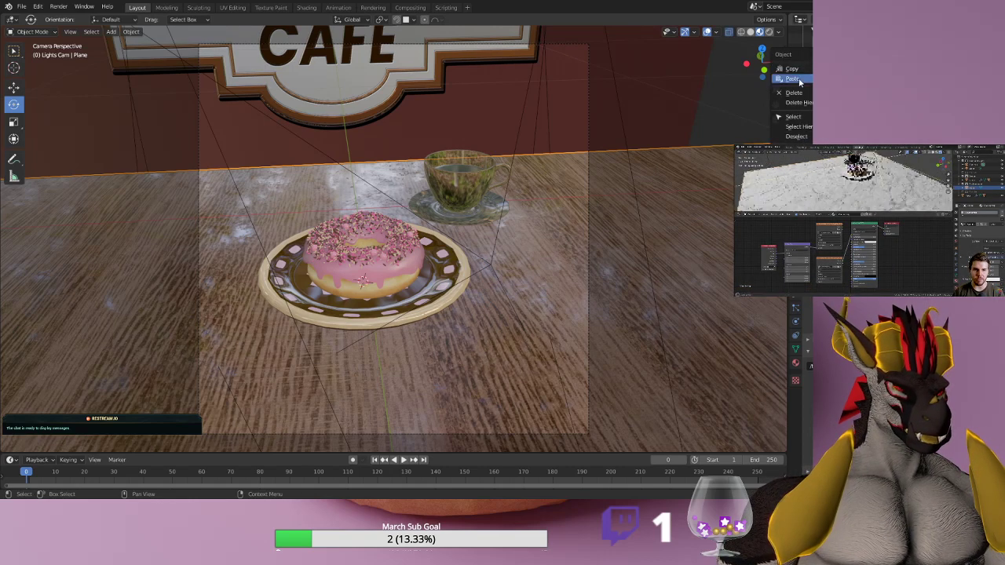
pyautogui.moveTo(799, 193)
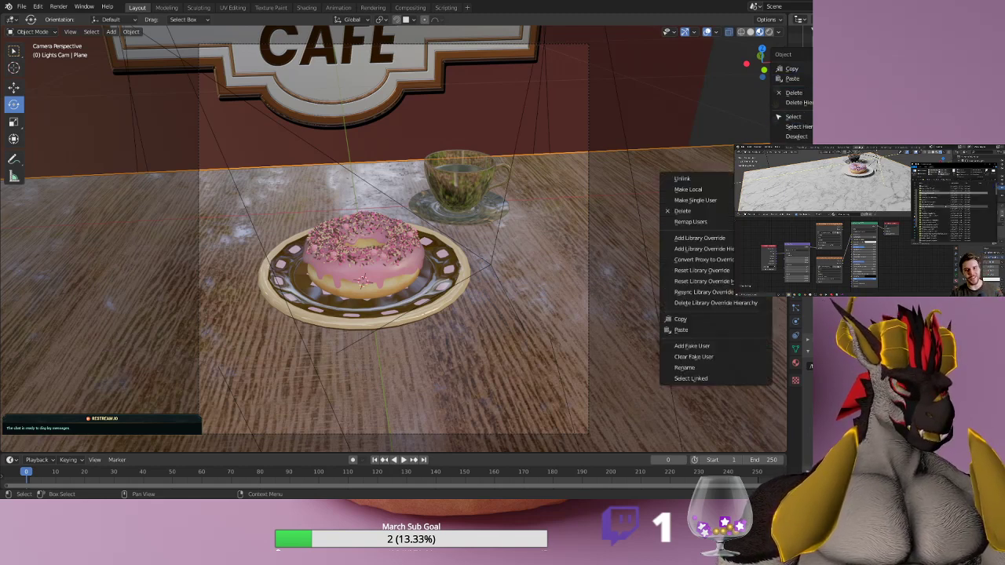
pyautogui.scroll(1, 800, 90)
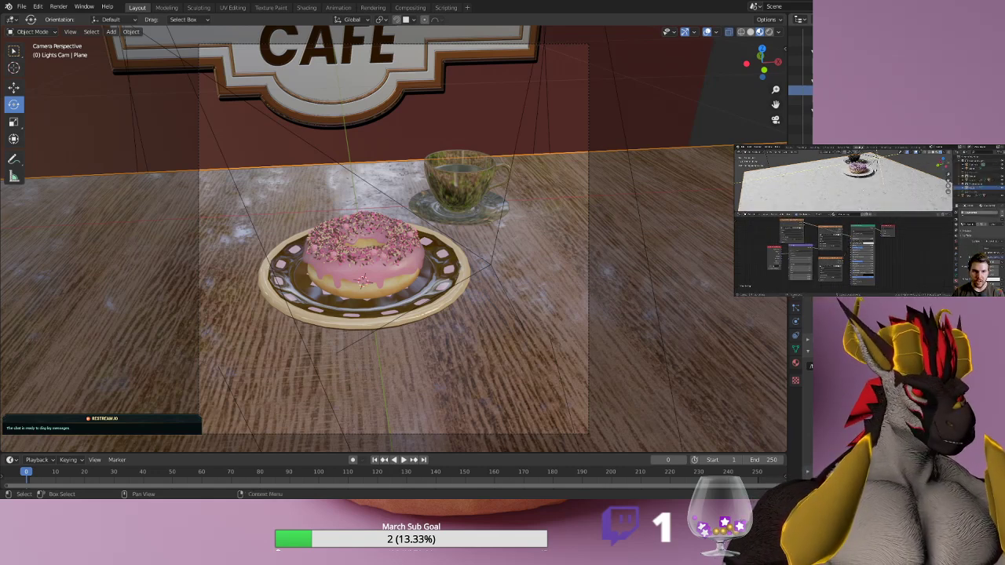
pyautogui.write('Tabletop')
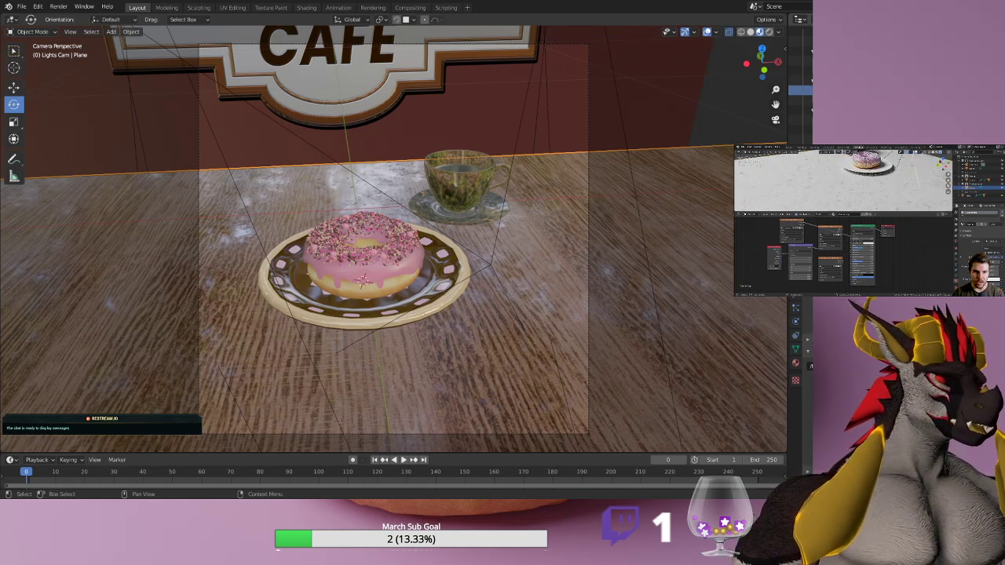
pyautogui.press('Return')
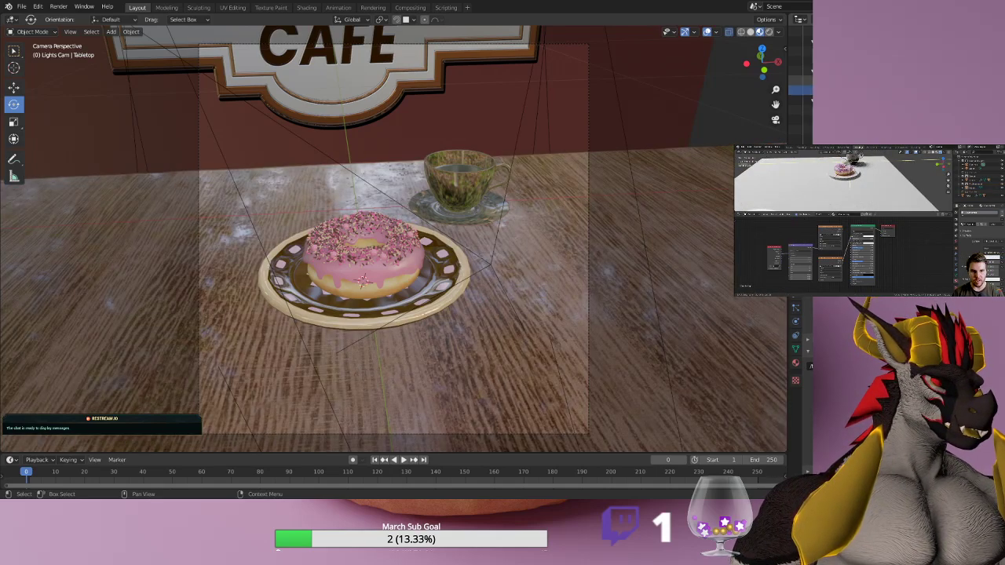
# Rename the plane behind the table as wall and make Select Box the active tool.
pyautogui.click(336, 149)
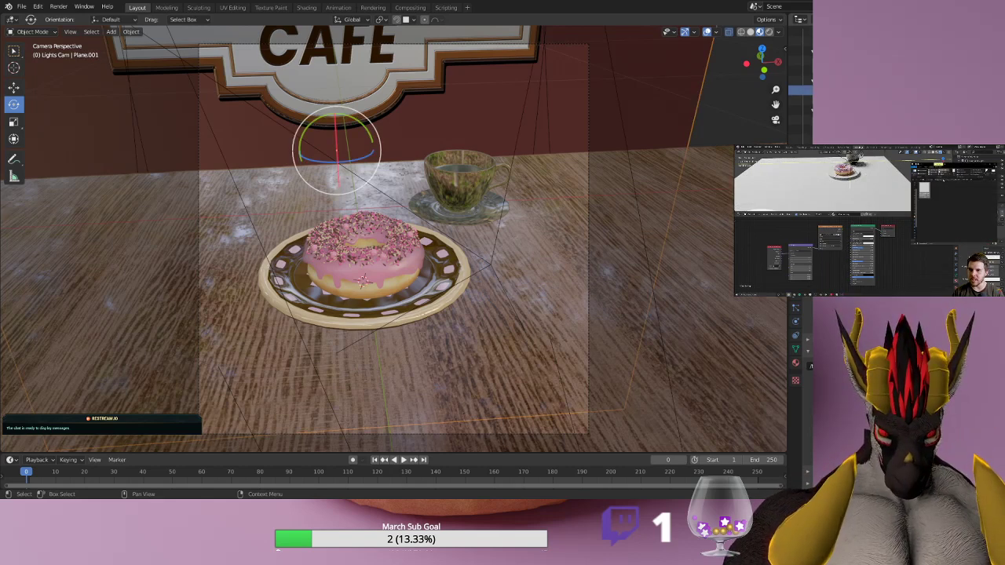
pyautogui.click(801, 99)
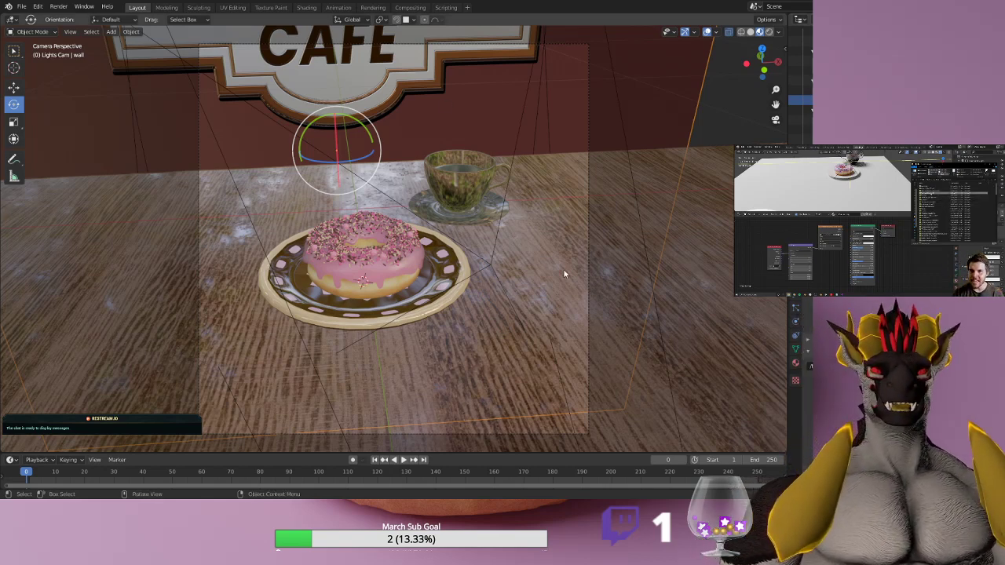
pyautogui.click(12, 52)
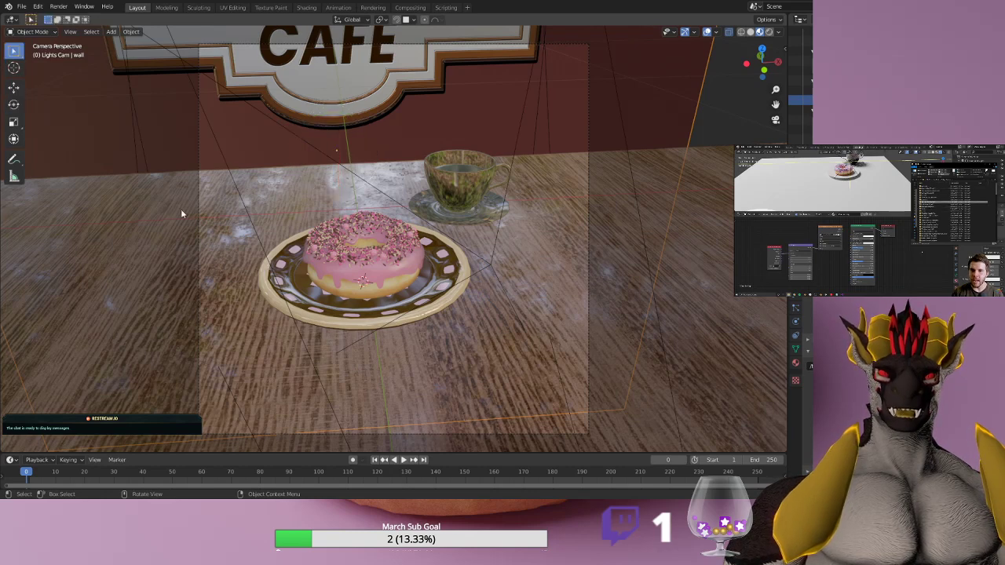
pyautogui.click(13, 87)
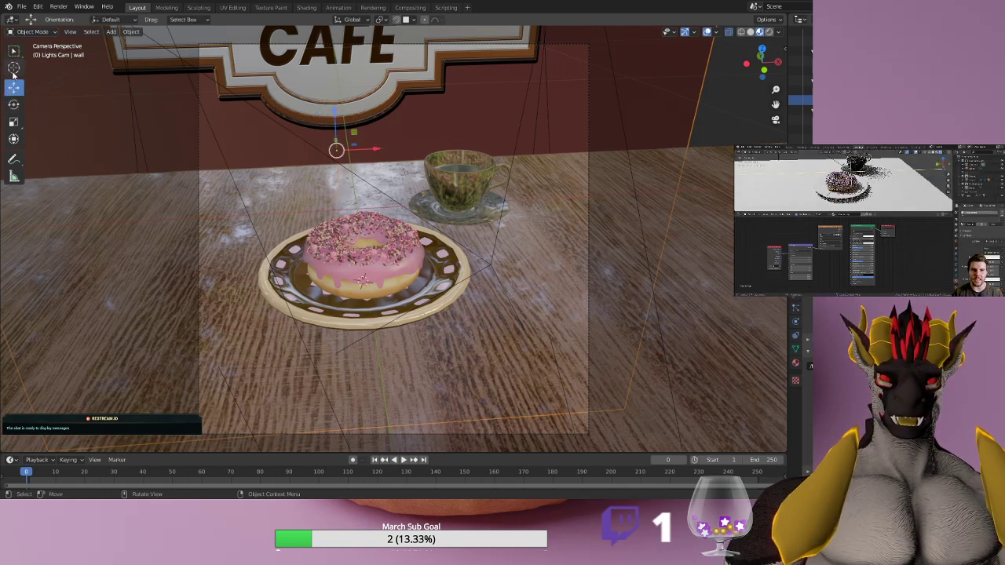
pyautogui.click(13, 53)
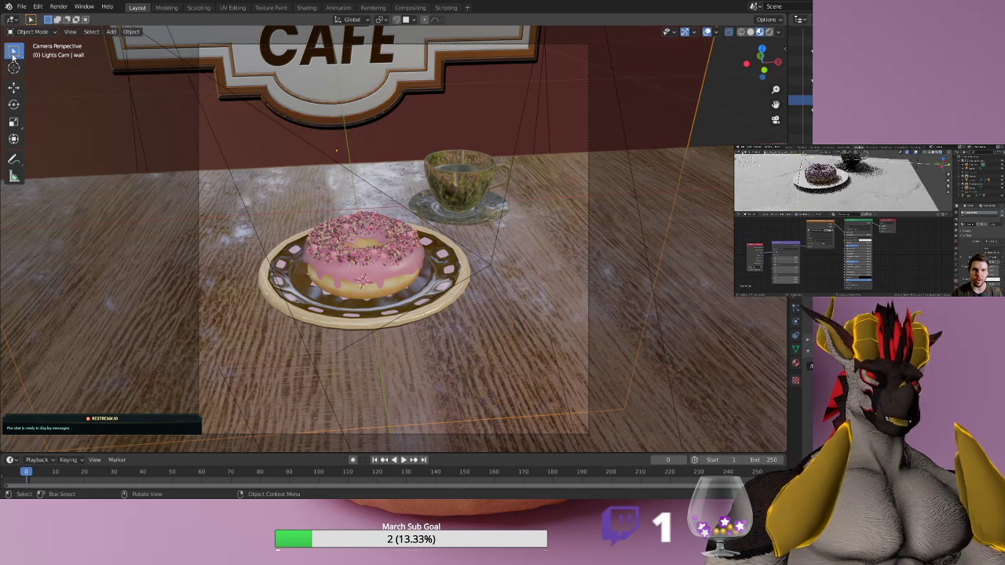
# Select the tabletop and switch the camera view to Rendered shading.
pyautogui.click(706, 228)
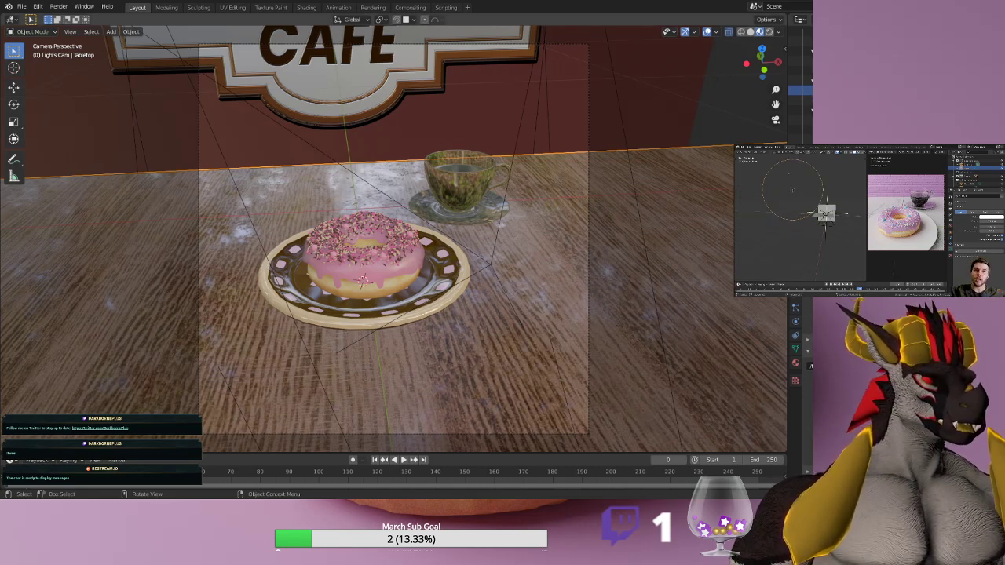
pyautogui.click(768, 31)
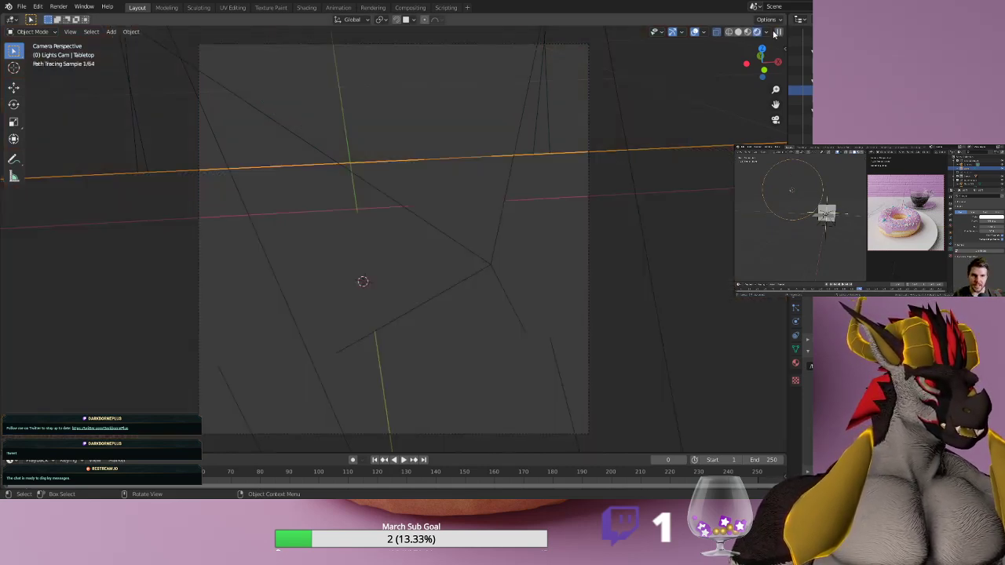
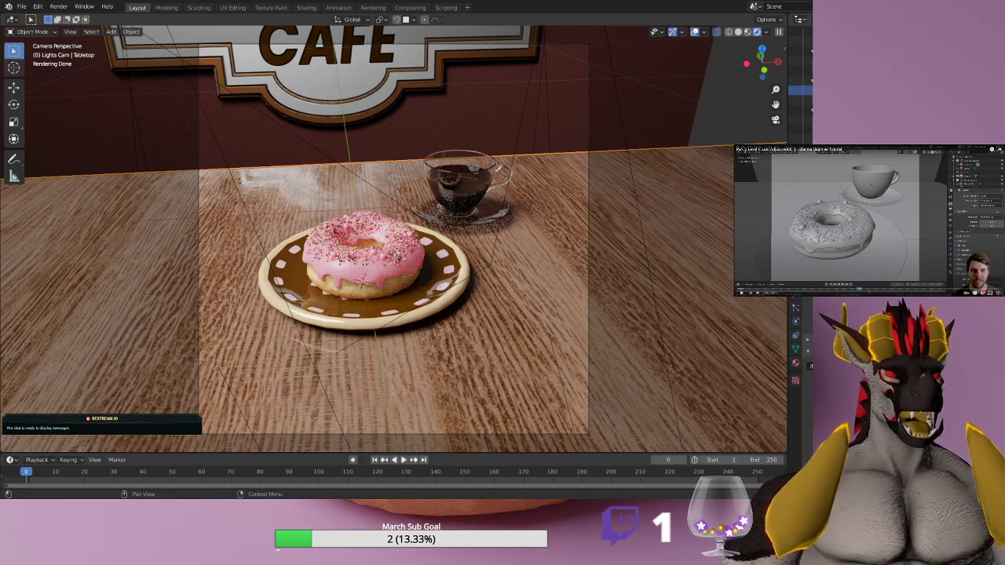
# Examine the tabletop, donut and cup in front orthographic view and return to the camera view.
pyautogui.moveTo(722, 203); pyautogui.dragTo(683, 246, button='middle')
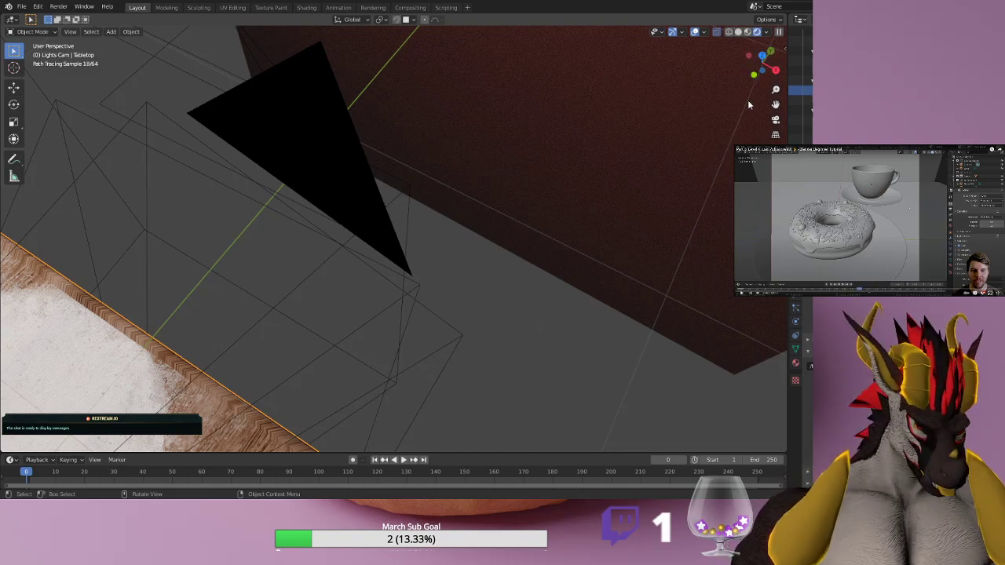
pyautogui.press('KP_0')
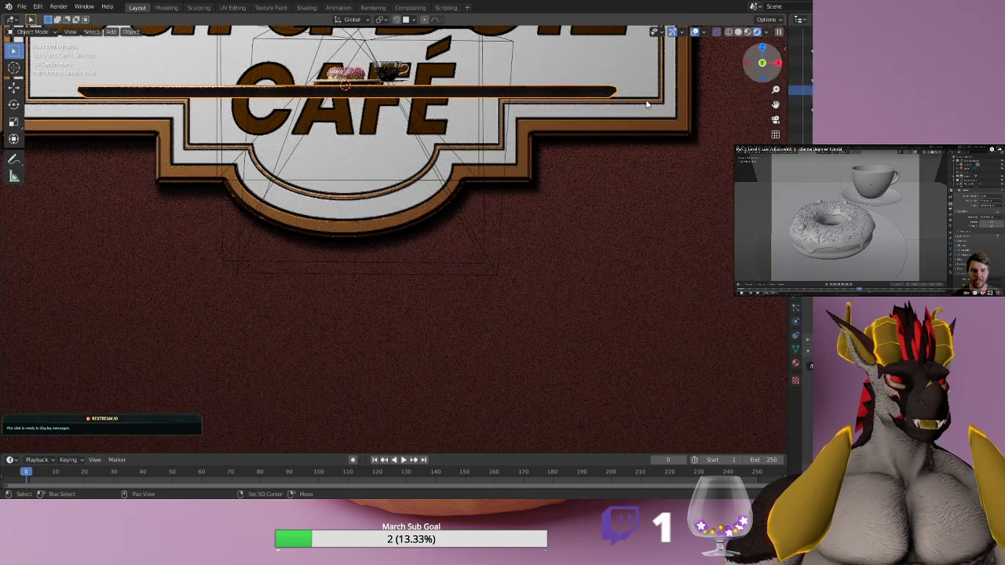
pyautogui.press('g')
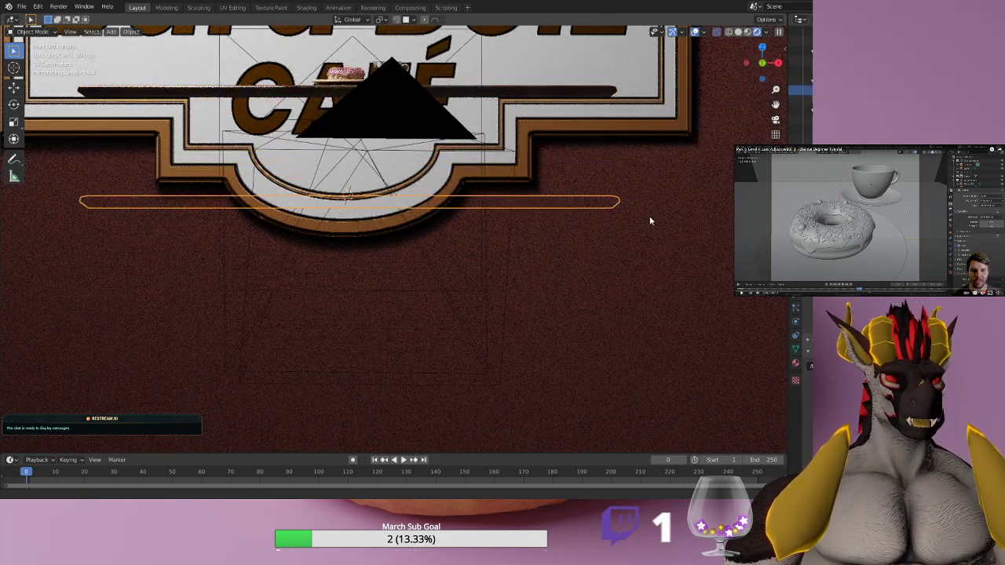
pyautogui.keyDown('shift'); pyautogui.moveTo(649, 229); pyautogui.dragTo(649, 238, button='middle'); pyautogui.keyUp('shift')
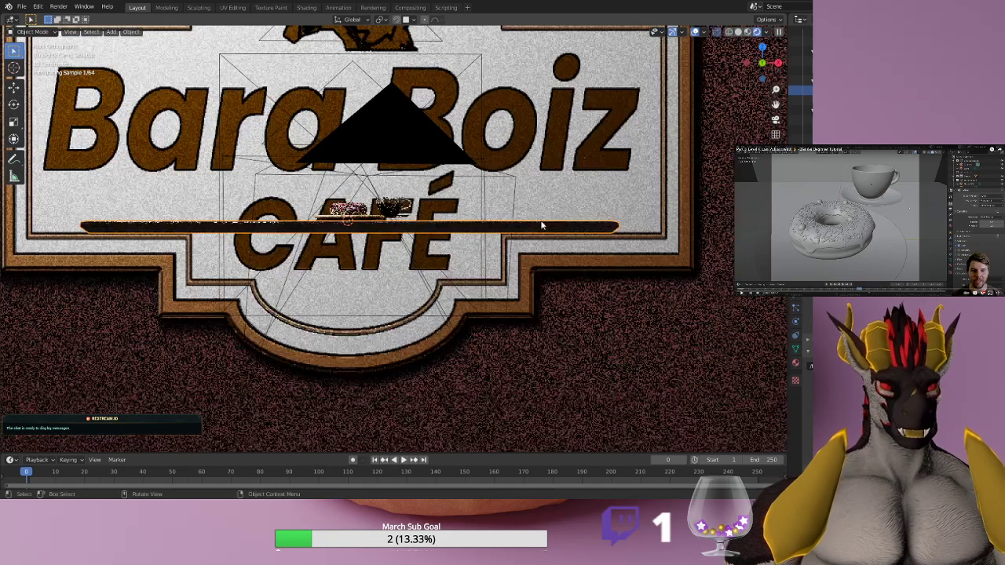
pyautogui.scroll(5, 542, 226)
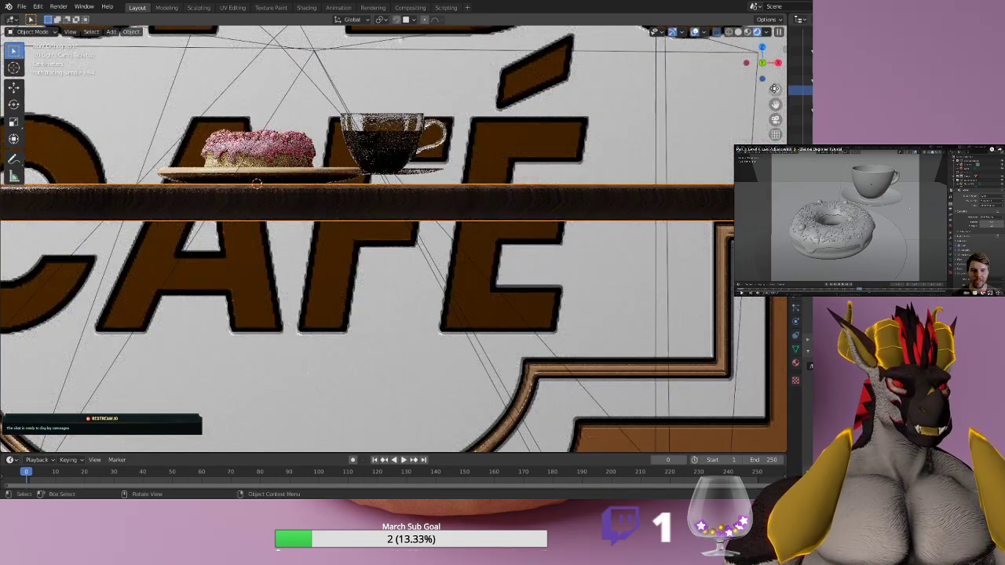
pyautogui.click(774, 119)
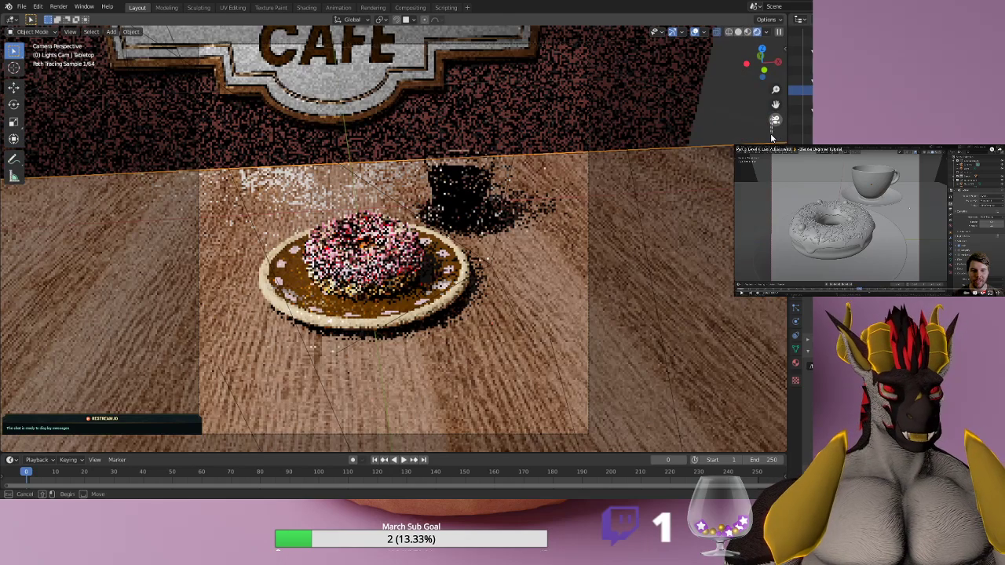
# Select all scene objects and compare their placement in the front and camera views.
pyautogui.click(588, 190)
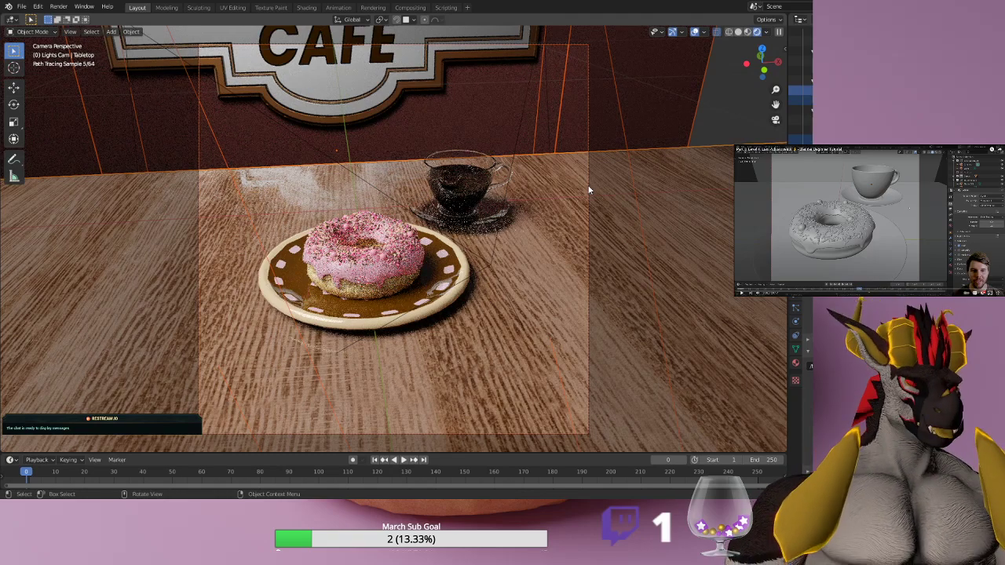
pyautogui.press('KP_1')
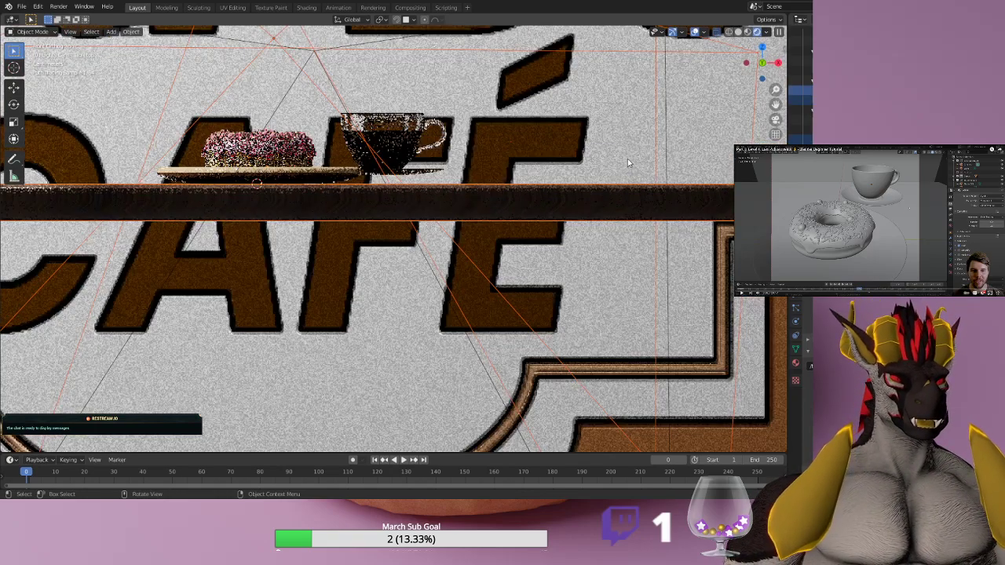
pyautogui.press('KP_0')
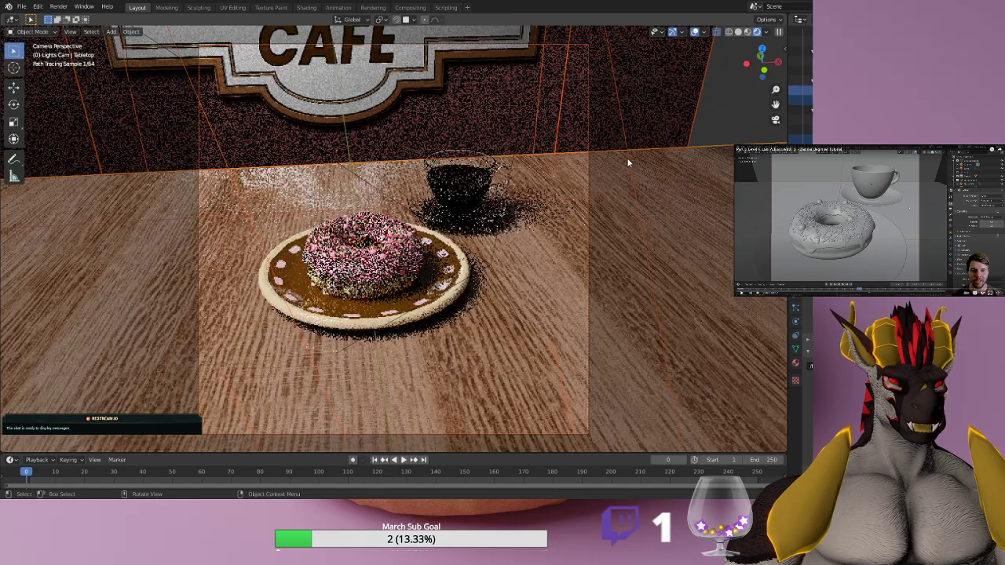
pyautogui.press('KP_1')
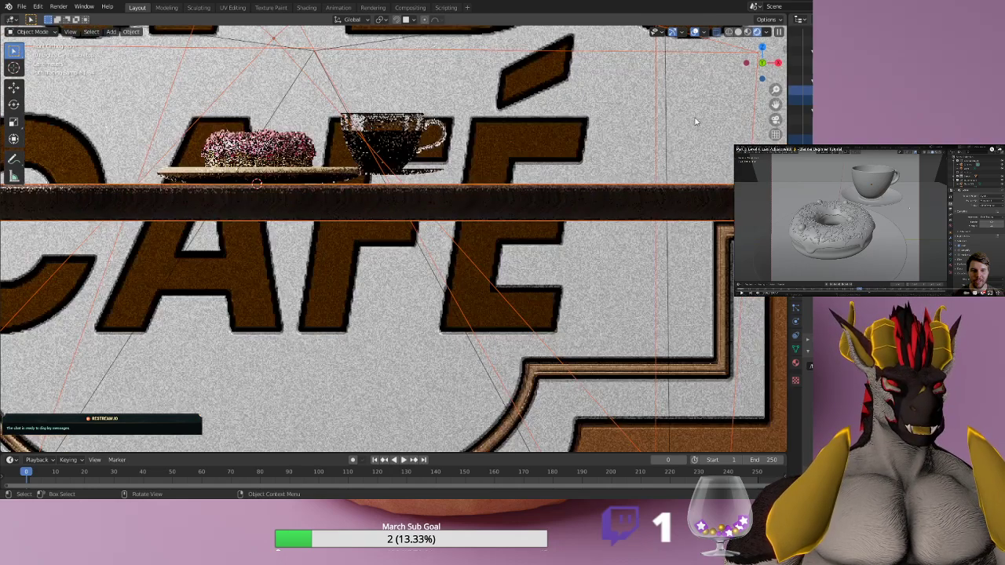
pyautogui.moveTo(393, 259); pyautogui.dragTo(389, 209, button='middle')
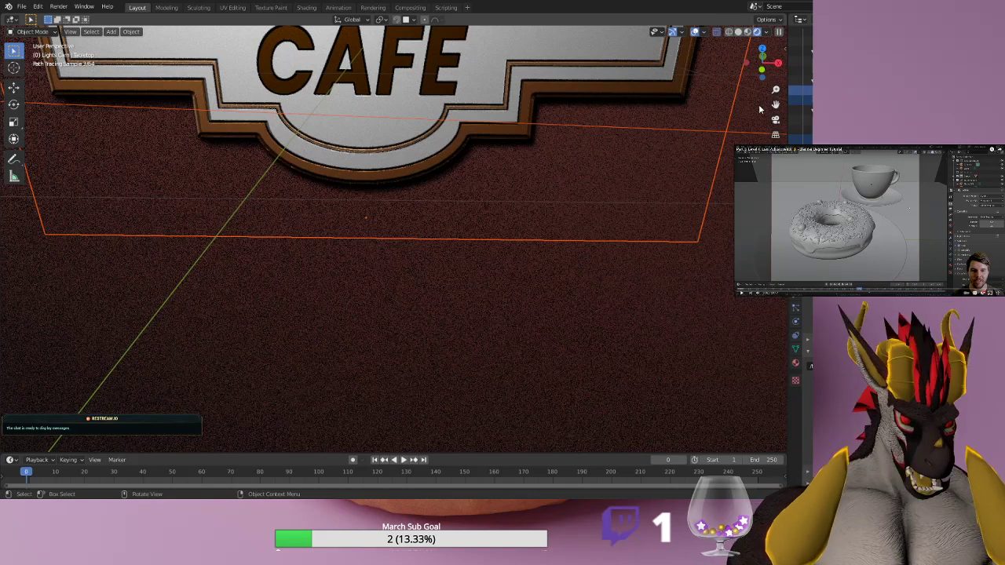
pyautogui.press('KP_1')
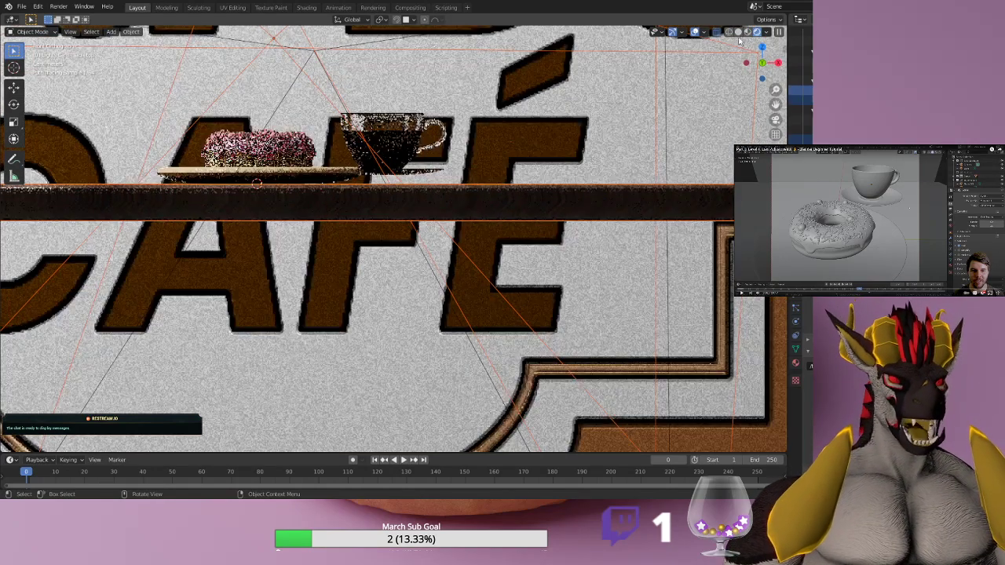
# Inspect the layout of the tabletop, wall, café sign and lights from above and from oblique angles, ending in camera view.
pyautogui.moveTo(757, 61)
pyautogui.mouseDown()
pyautogui.moveTo(757, 89)
pyautogui.moveTo(761, 69)
pyautogui.mouseUp()
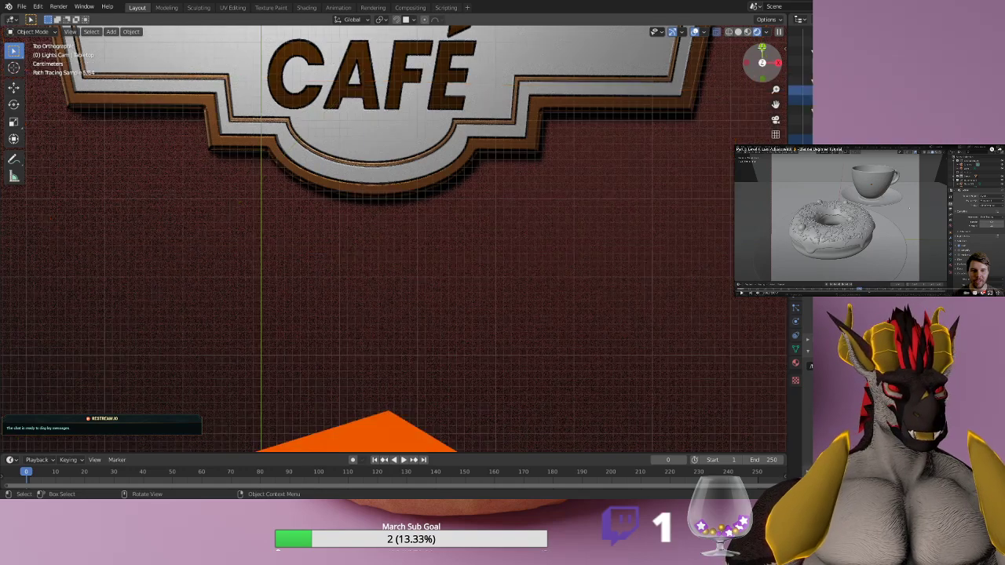
pyautogui.click(761, 48)
pyautogui.keyDown('shift'); pyautogui.scroll(-5, 556, 161); pyautogui.keyUp('shift')
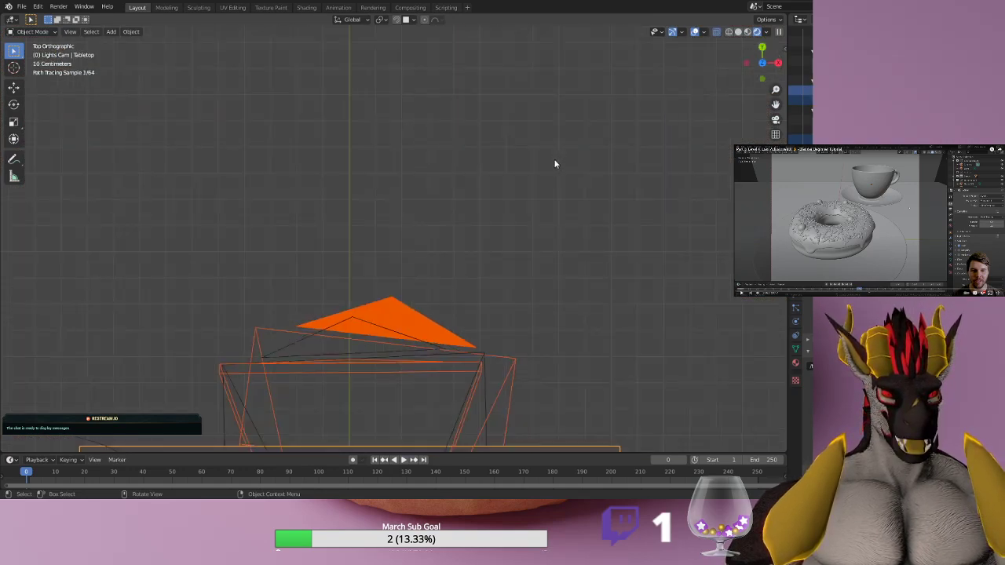
pyautogui.scroll(-3, 553, 159)
pyautogui.scroll(-2, 554, 167)
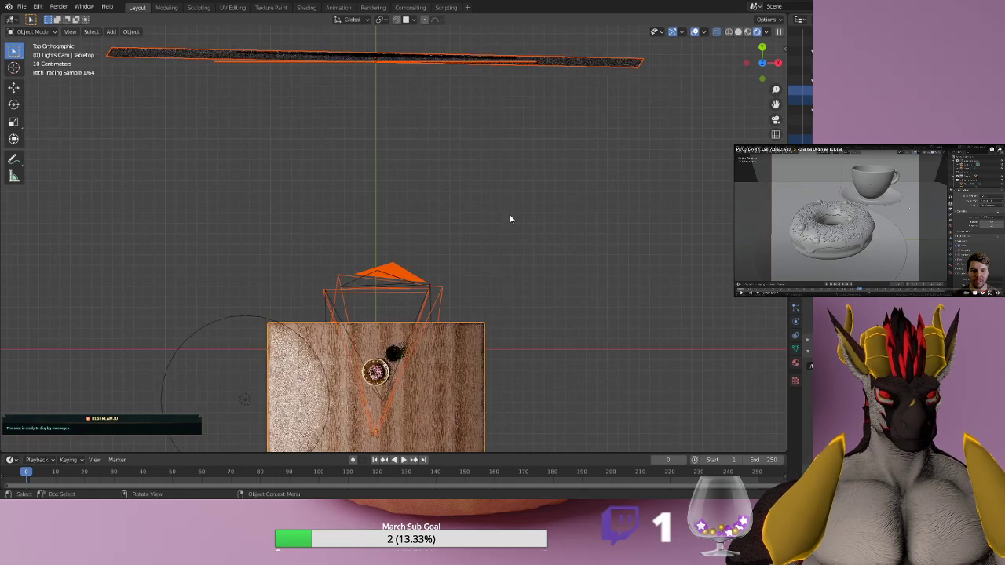
pyautogui.moveTo(513, 243); pyautogui.dragTo(517, 158, button='middle')
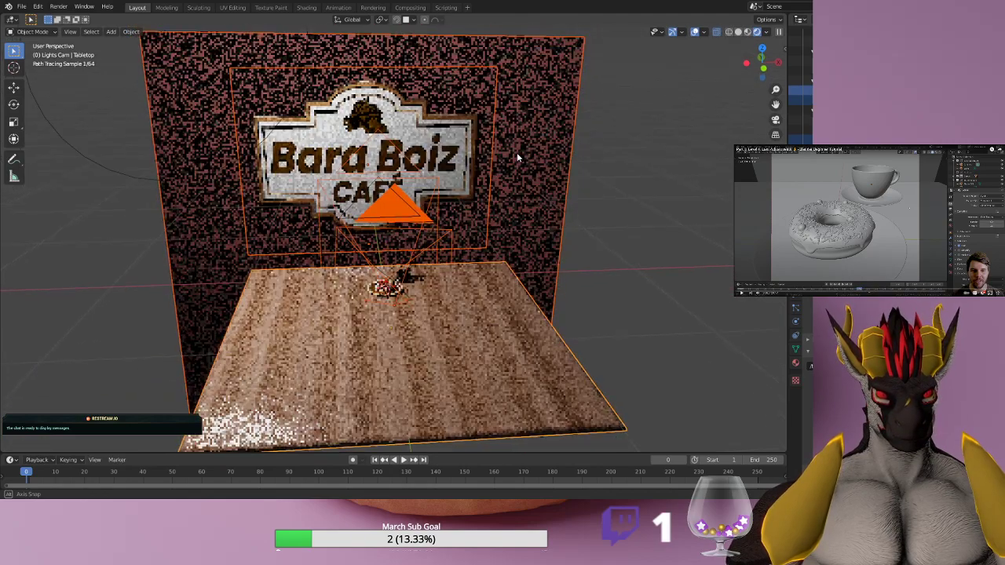
pyautogui.moveTo(645, 238); pyautogui.dragTo(648, 222, button='middle')
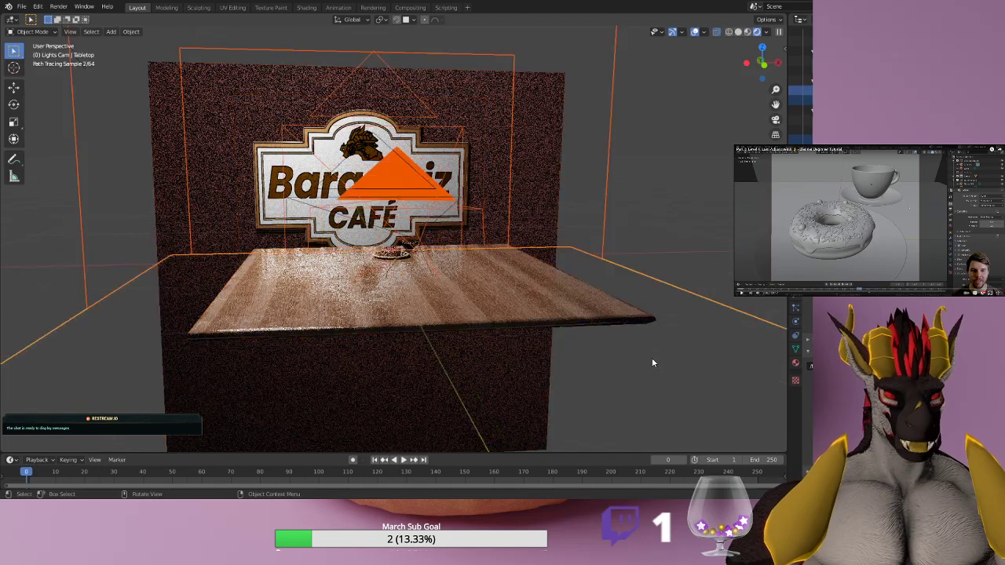
pyautogui.scroll(3, 652, 358)
pyautogui.scroll(-1, 649, 336)
pyautogui.moveTo(650, 342); pyautogui.dragTo(647, 328, button='middle')
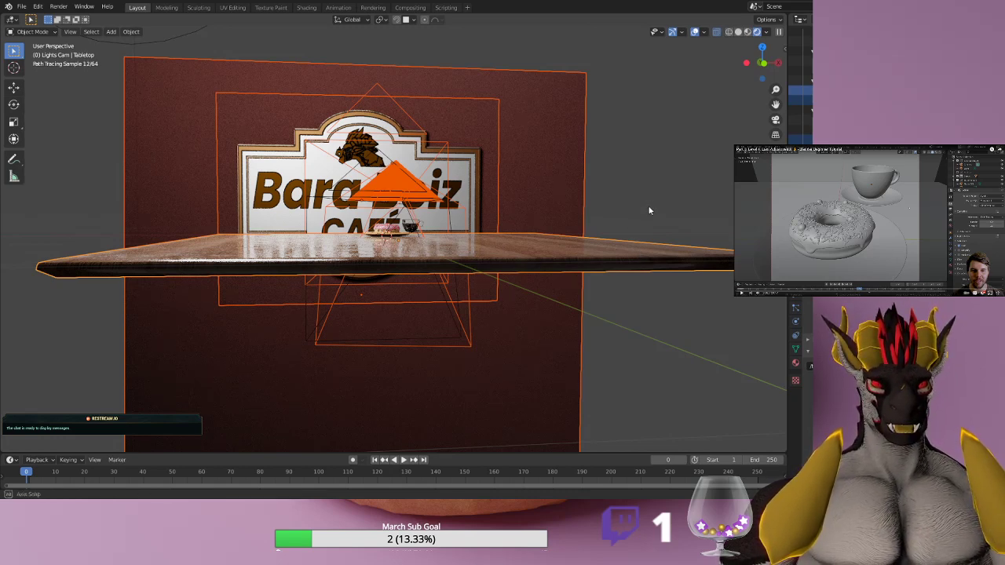
pyautogui.moveTo(649, 210); pyautogui.dragTo(599, 256, button='middle')
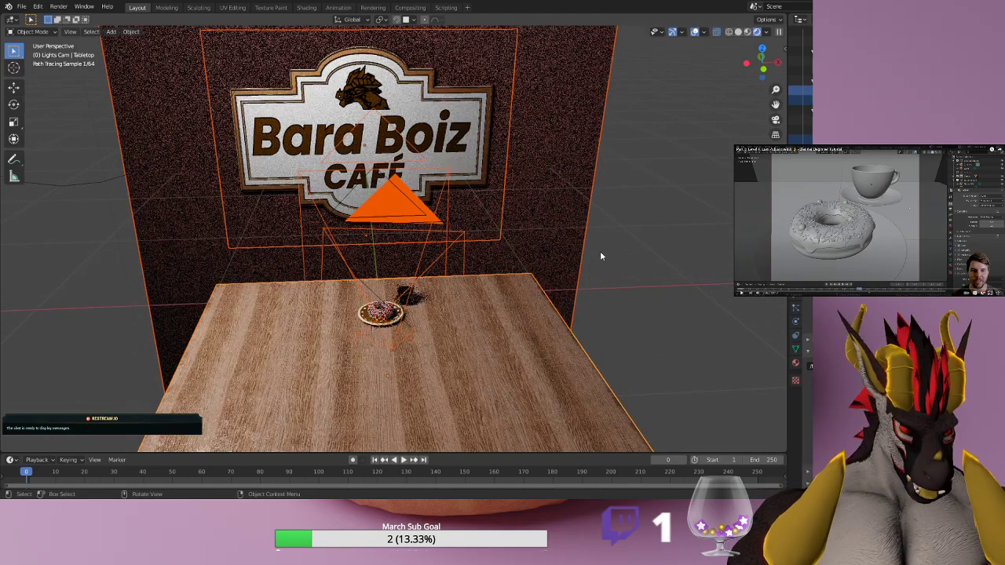
pyautogui.press('KP_0')
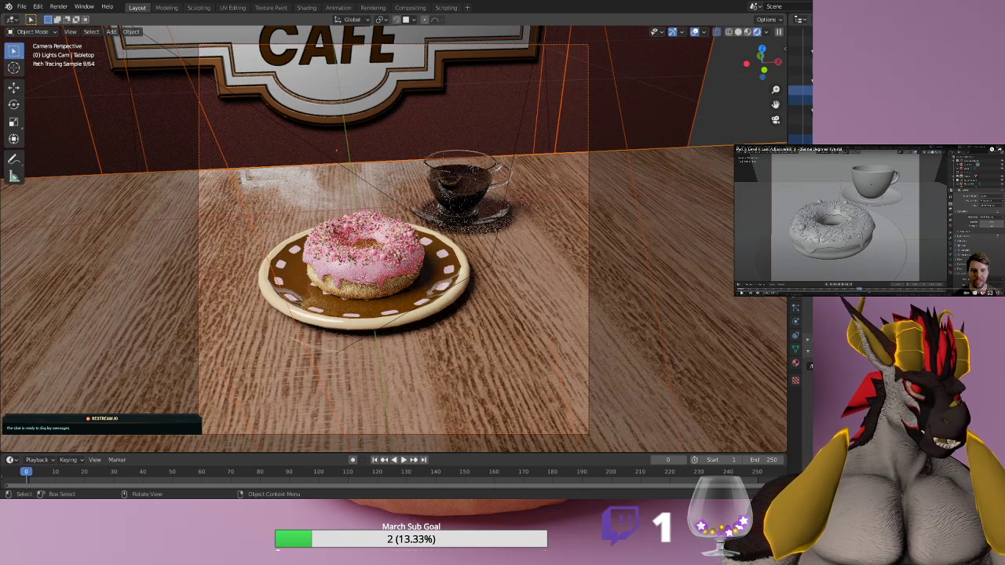
# Check the camera view in Solid shading with only the tabletop selected and return to Rendered shading.
pyautogui.click(747, 31)
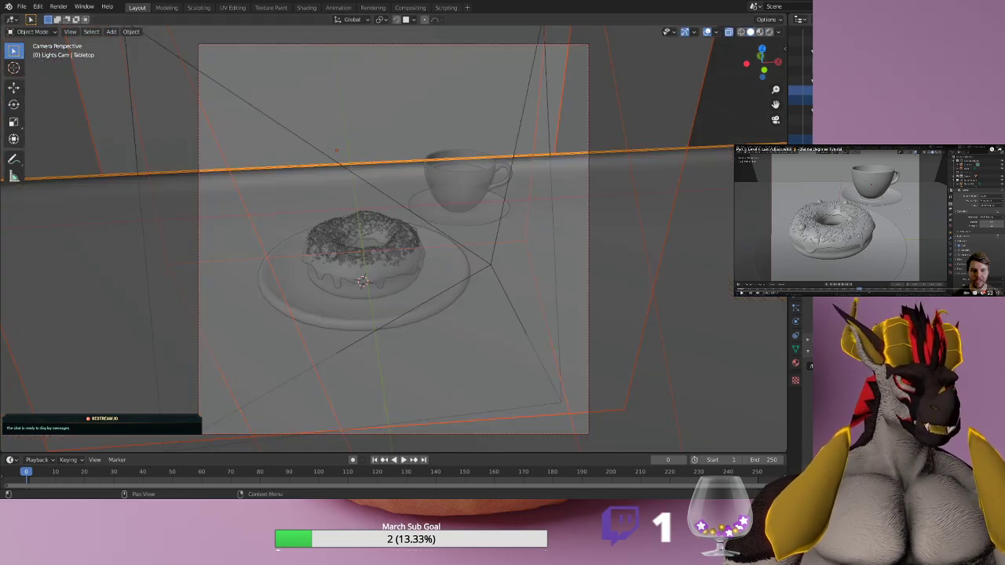
pyautogui.click(725, 325)
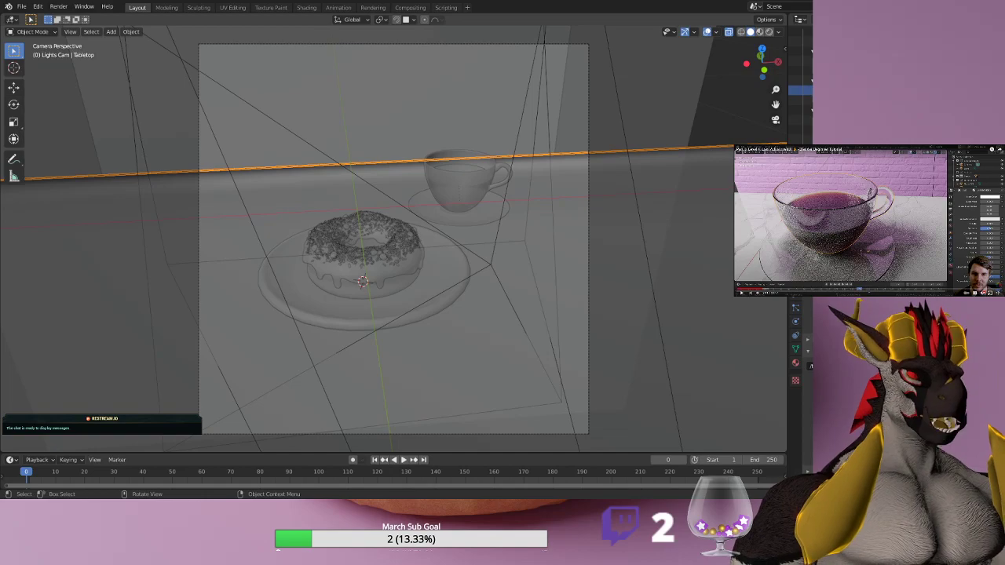
pyautogui.click(769, 32)
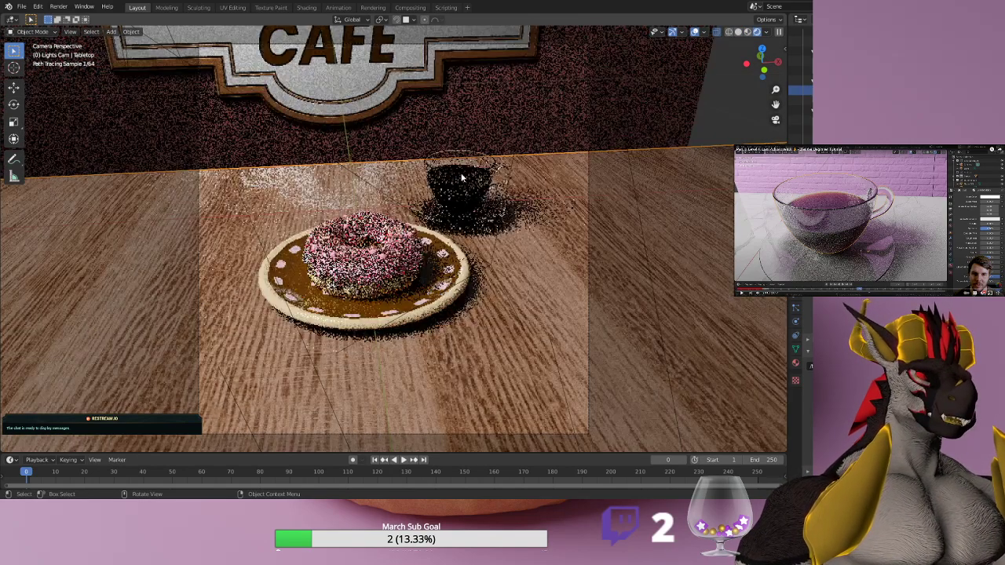
# Select the Liquid object inside the glass cup.
pyautogui.click(461, 178)
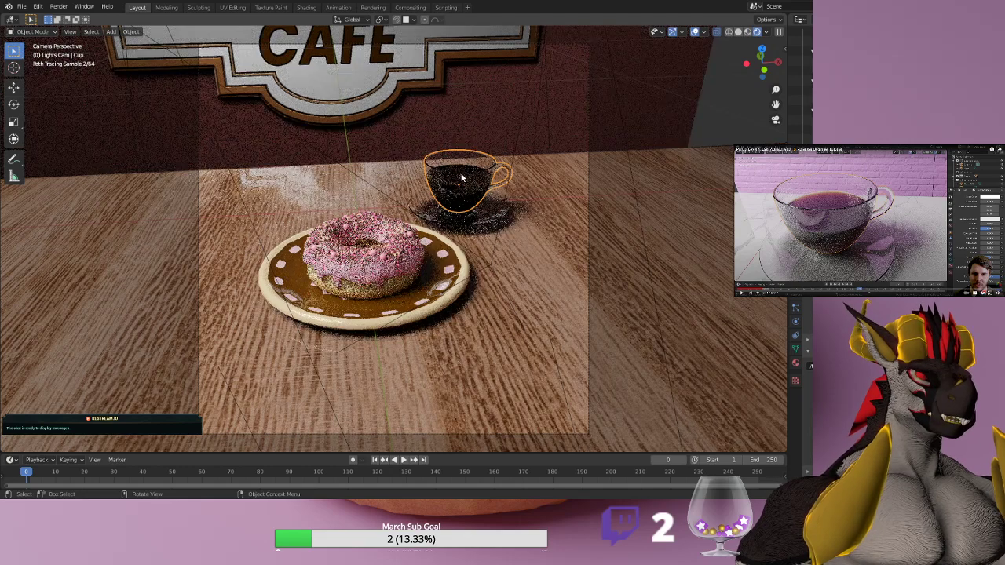
pyautogui.click(460, 172)
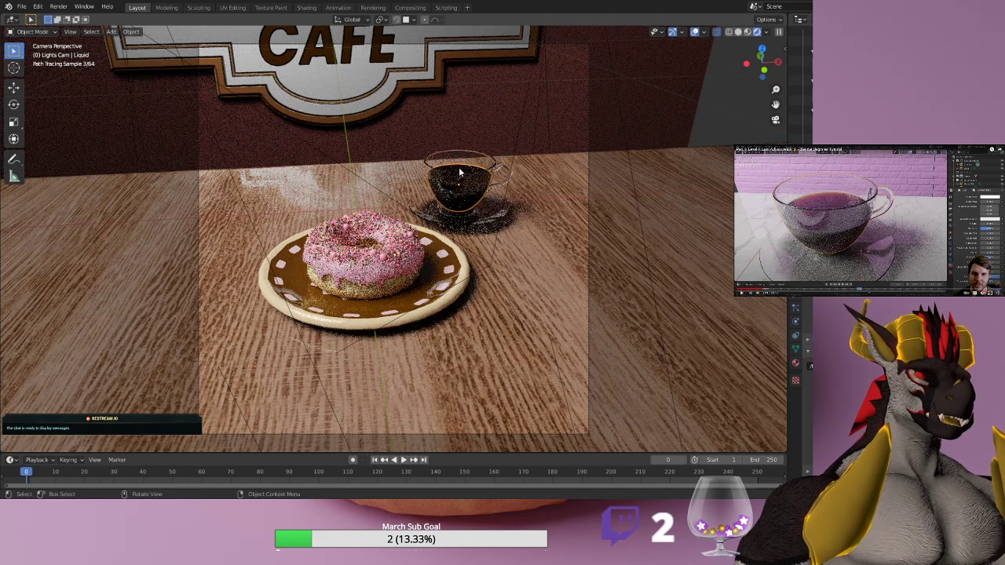
pyautogui.click(469, 179)
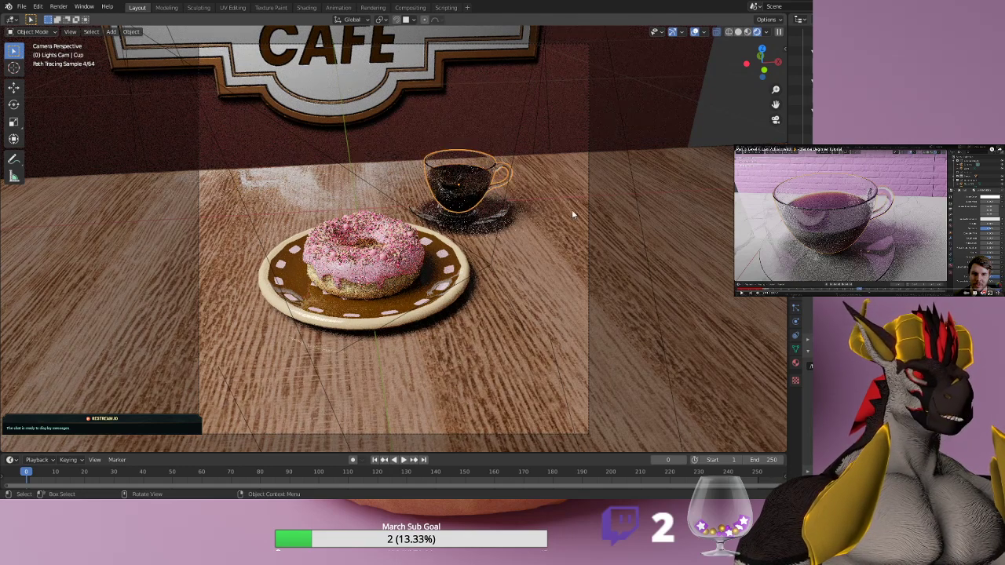
pyautogui.click(460, 174)
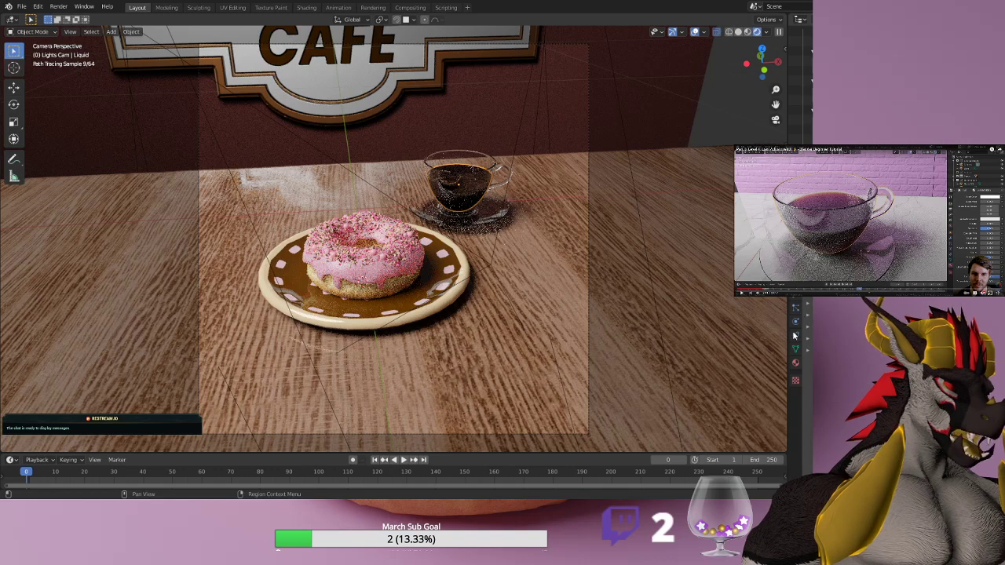
# Open the Liquid object's material settings and apply a change to the material.
pyautogui.click(796, 364)
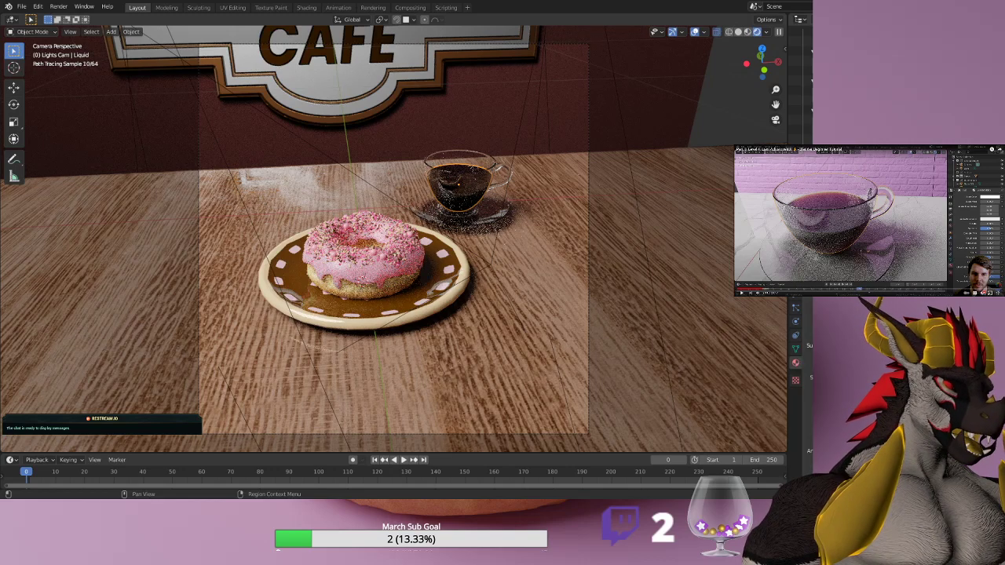
pyautogui.scroll(-4, 809, 378)
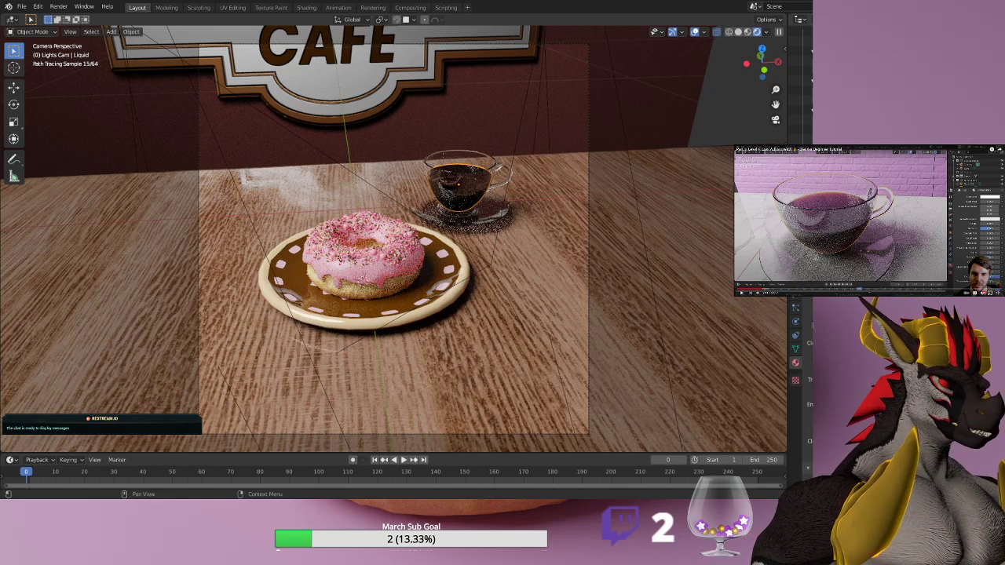
pyautogui.scroll(-2, 810, 378)
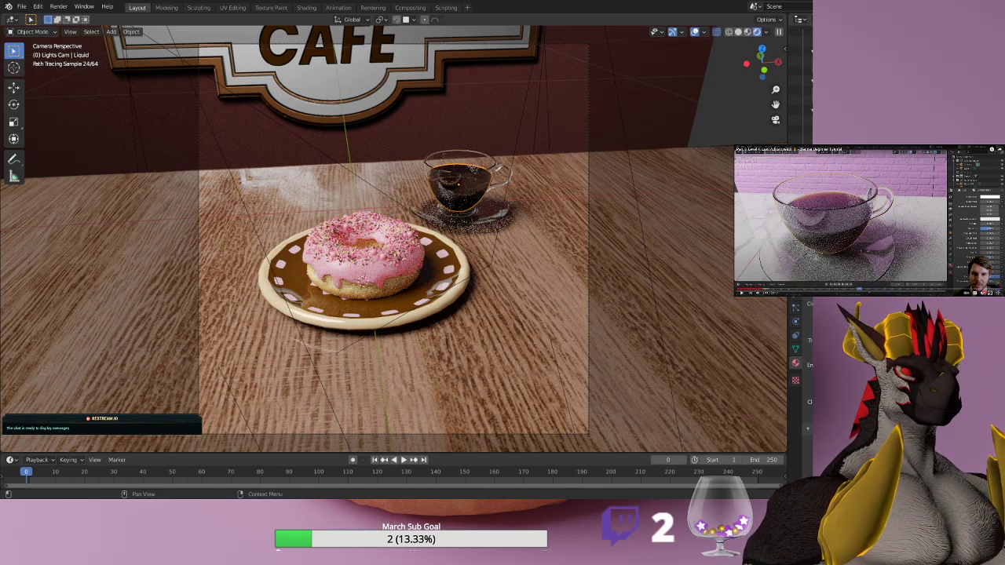
pyautogui.press('Return')
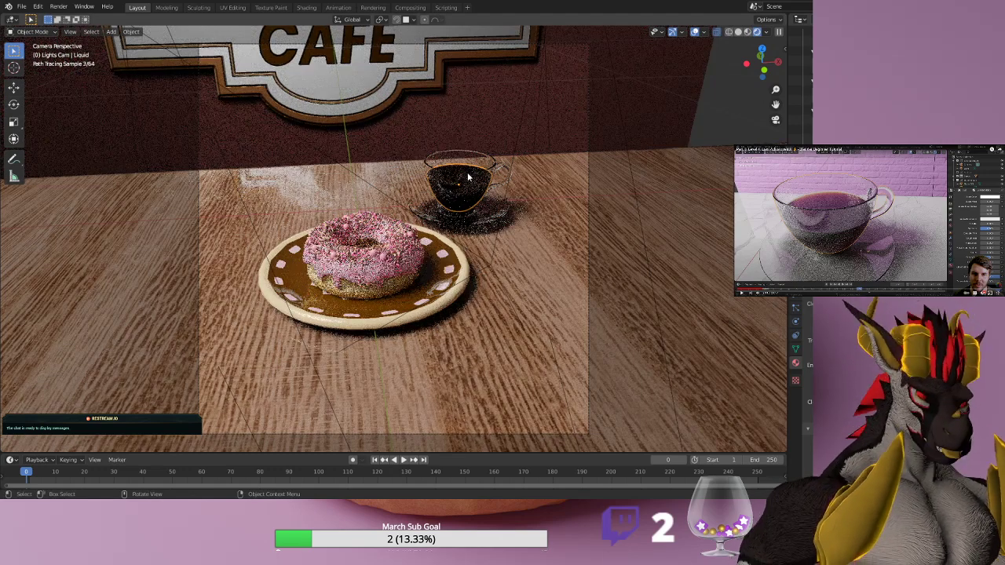
# Select the tabletop and inspect the sign, donut and cup in Rendered shading from outside the camera view.
pyautogui.click(632, 153)
pyautogui.moveTo(631, 148); pyautogui.dragTo(576, 164, button='middle')
pyautogui.scroll(-4, 576, 163)
pyautogui.scroll(5, 394, 301)
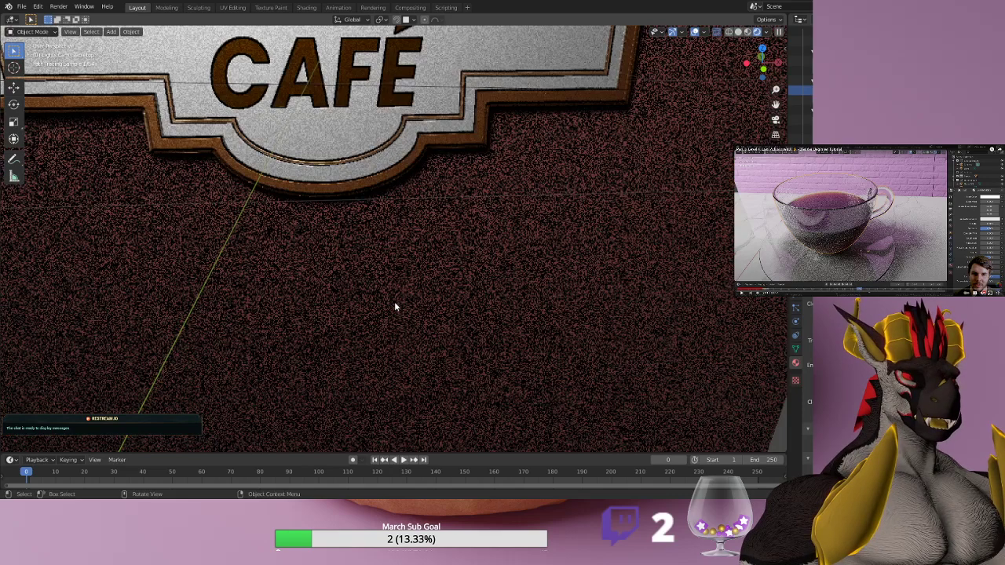
pyautogui.scroll(-2, 394, 301)
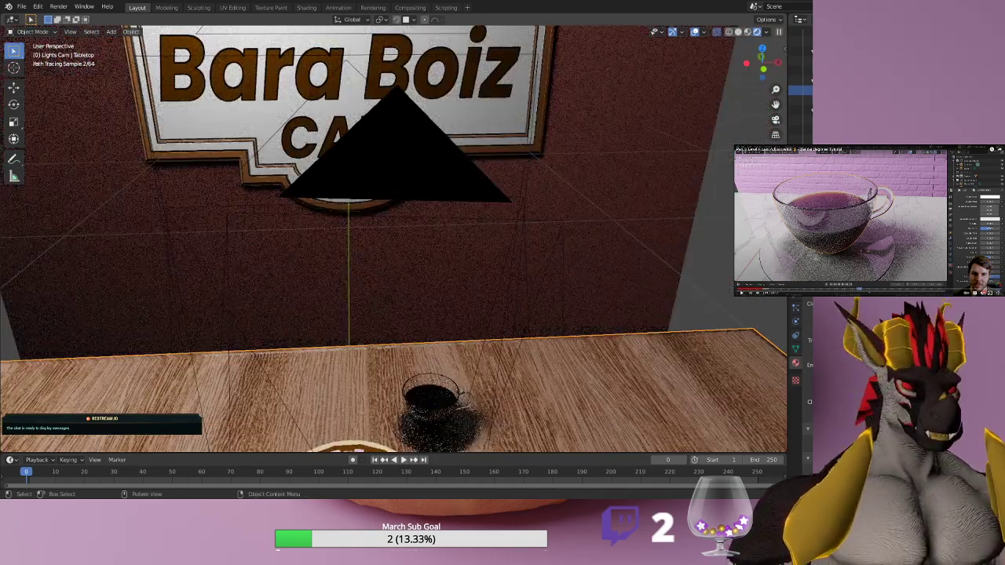
pyautogui.click(797, 80)
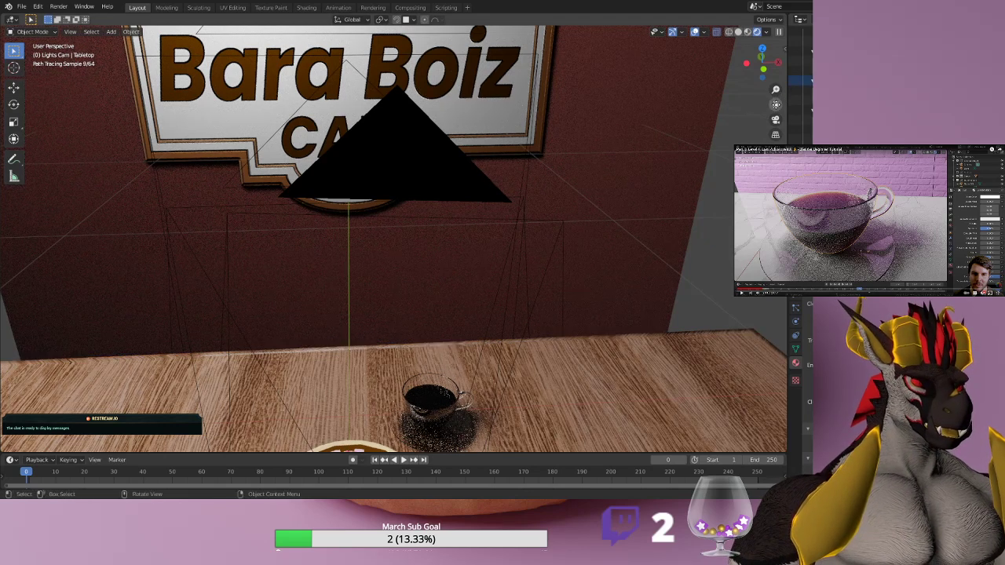
pyautogui.moveTo(775, 103); pyautogui.dragTo(777, 27)
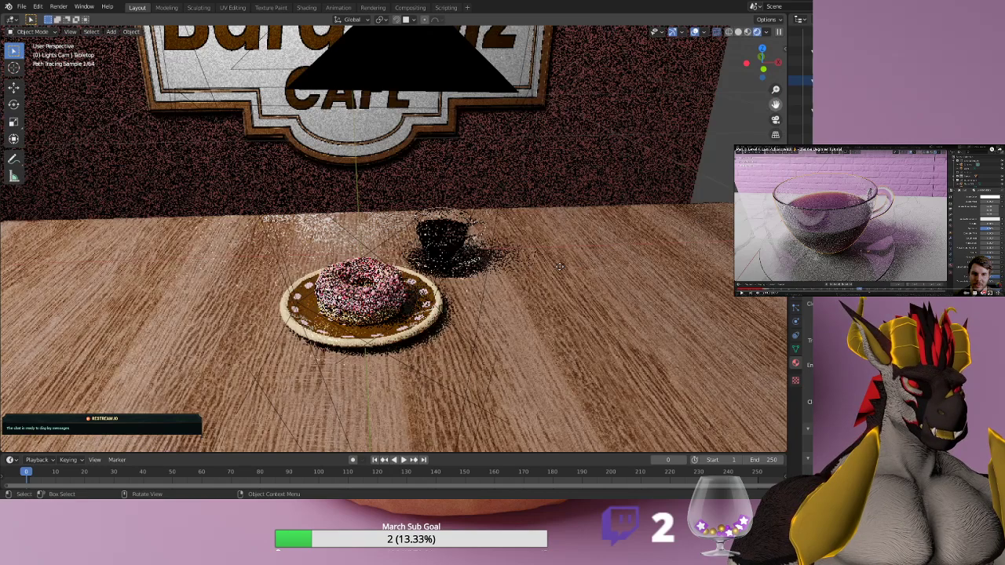
# Examine the glass cup and its coffee up close in Rendered shading.
pyautogui.scroll(4, 528, 253)
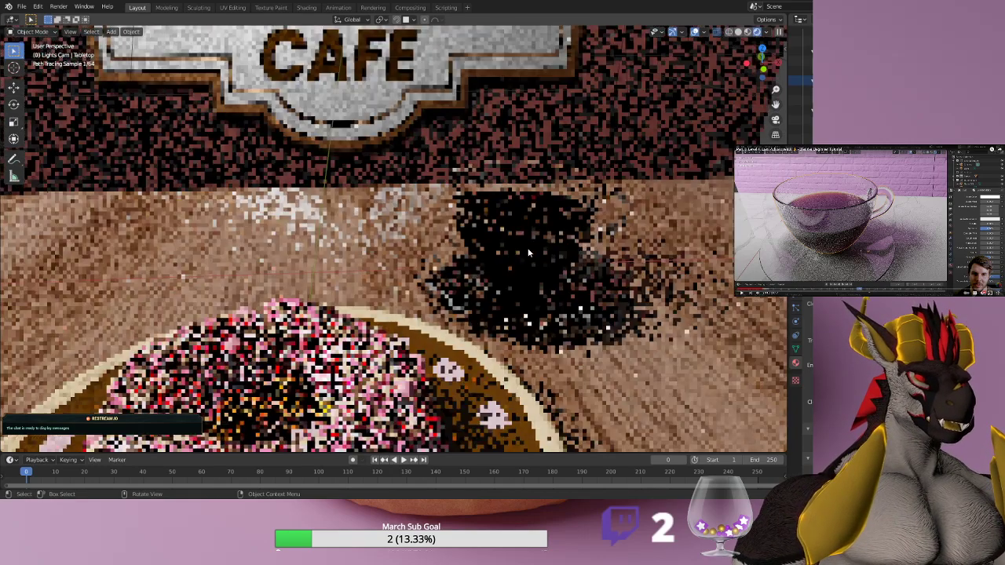
pyautogui.scroll(2, 528, 253)
pyautogui.scroll(-3, 529, 252)
pyautogui.scroll(-2, 528, 253)
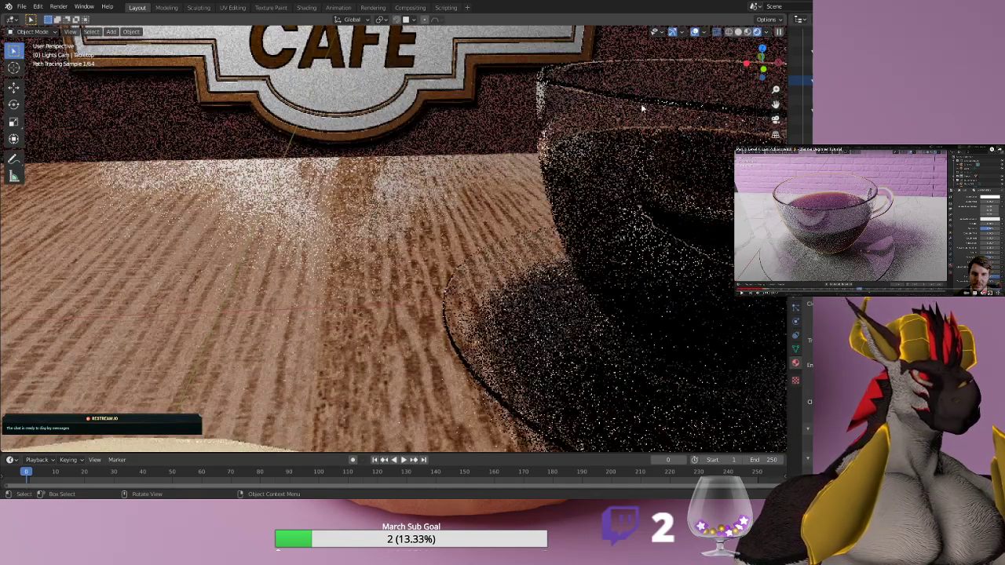
pyautogui.moveTo(775, 104); pyautogui.dragTo(776, 105)
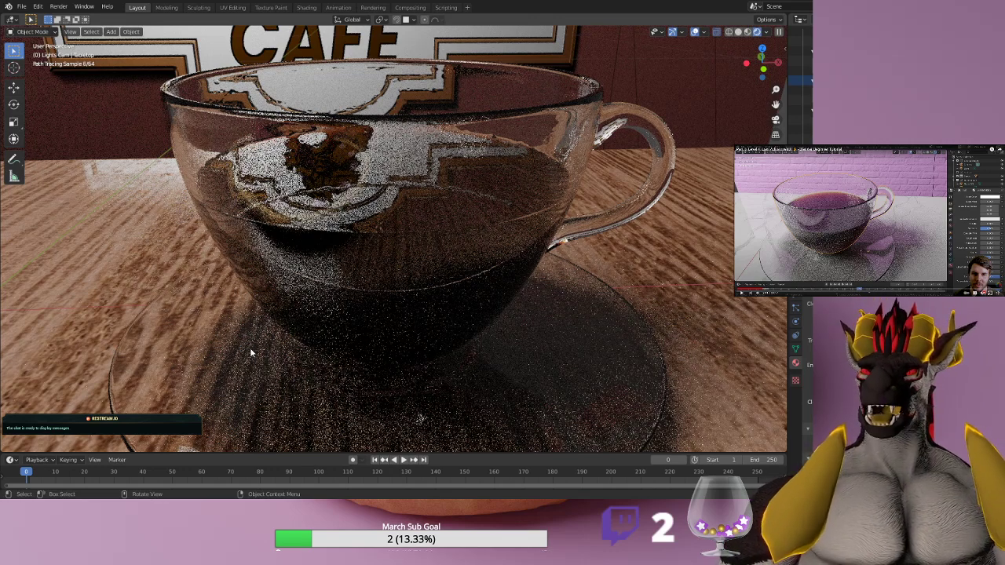
# Look at the café sign from farther back in the viewport.
pyautogui.hotkey('shift', 'z')
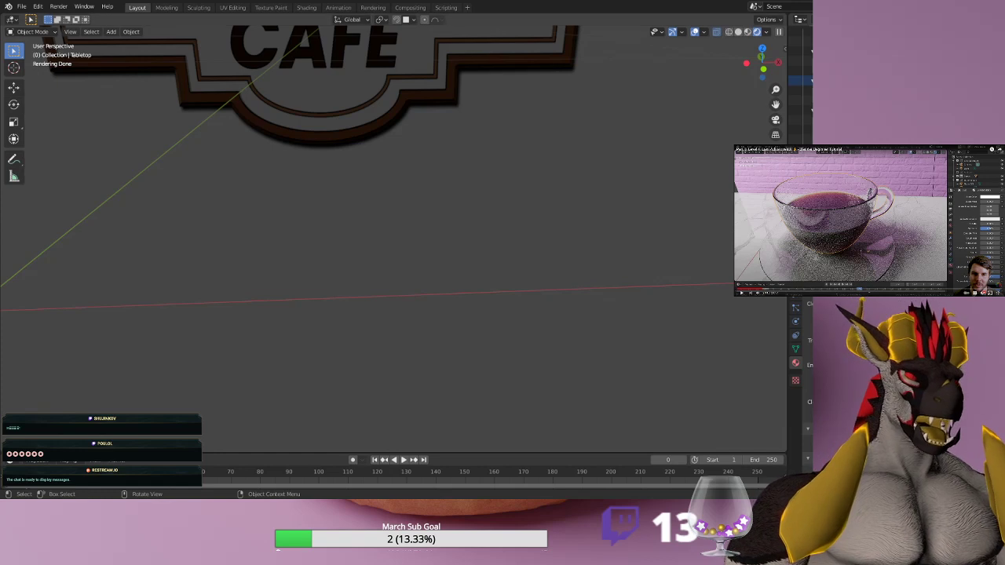
pyautogui.moveTo(776, 105); pyautogui.dragTo(716, 357)
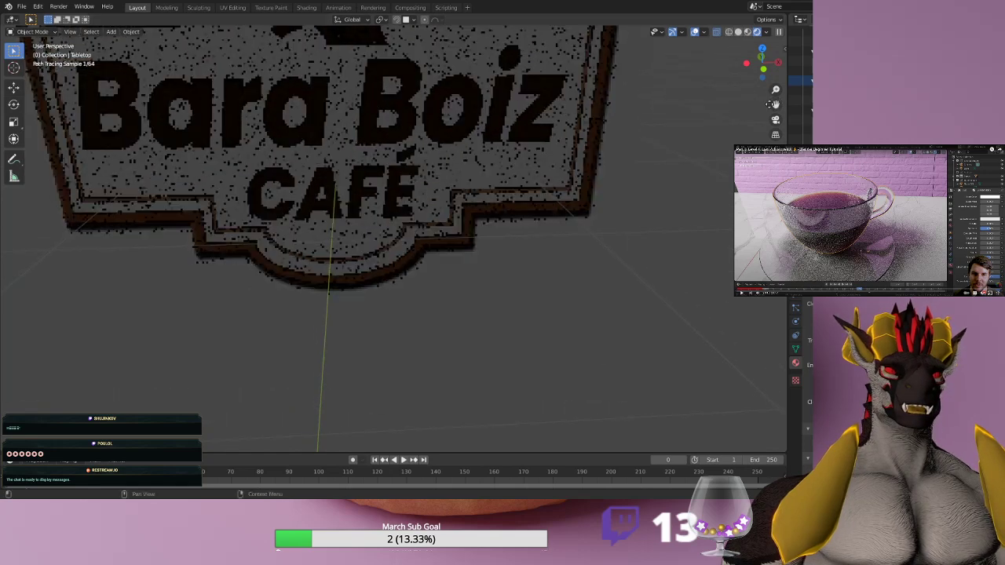
pyautogui.scroll(-2, 392, 137)
pyautogui.scroll(-2, 428, 137)
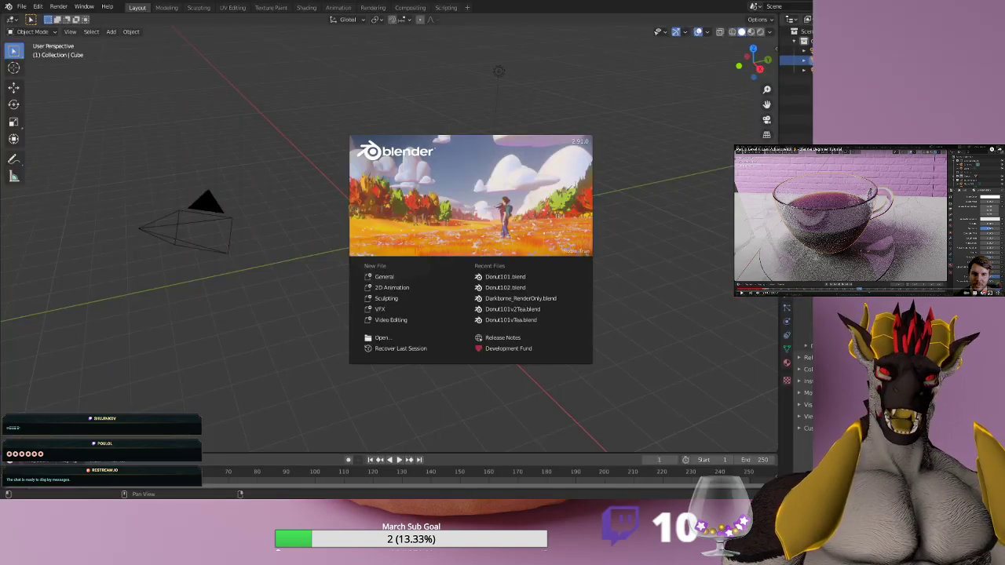
# Recover the last session and show the donut and cup in Rendered shading through the camera.
pyautogui.click(410, 350)
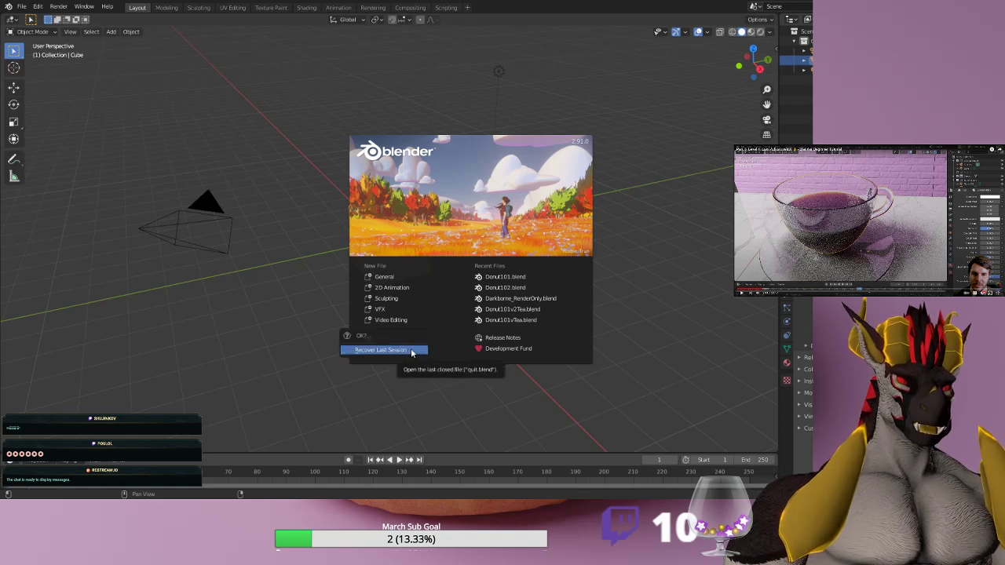
pyautogui.click(368, 350)
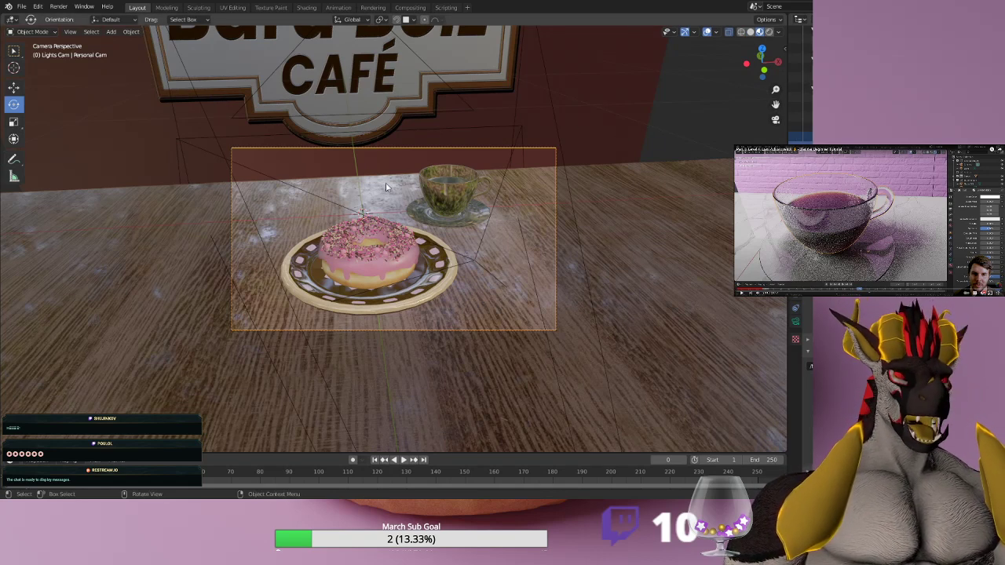
pyautogui.click(769, 32)
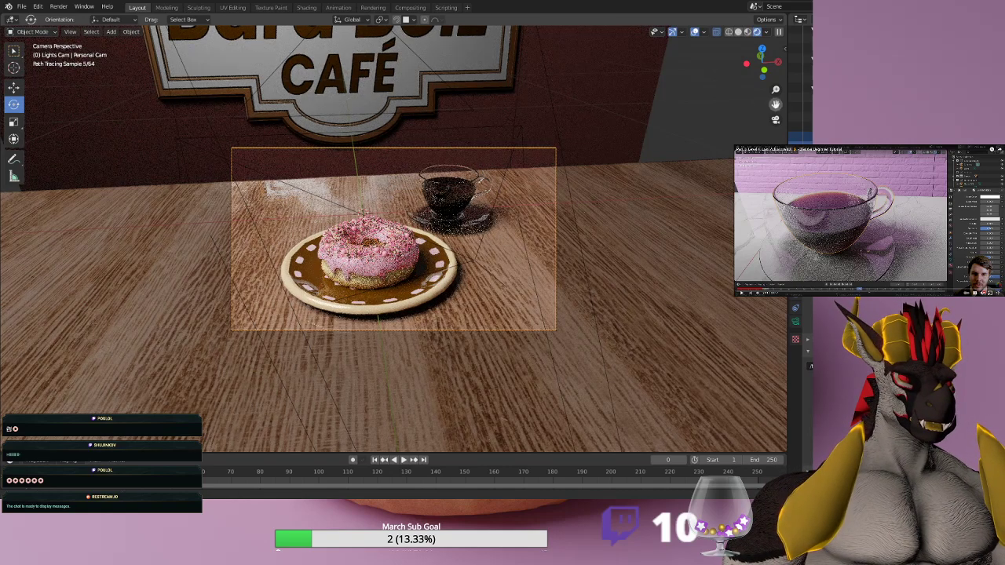
pyautogui.moveTo(775, 103); pyautogui.dragTo(745, 124)
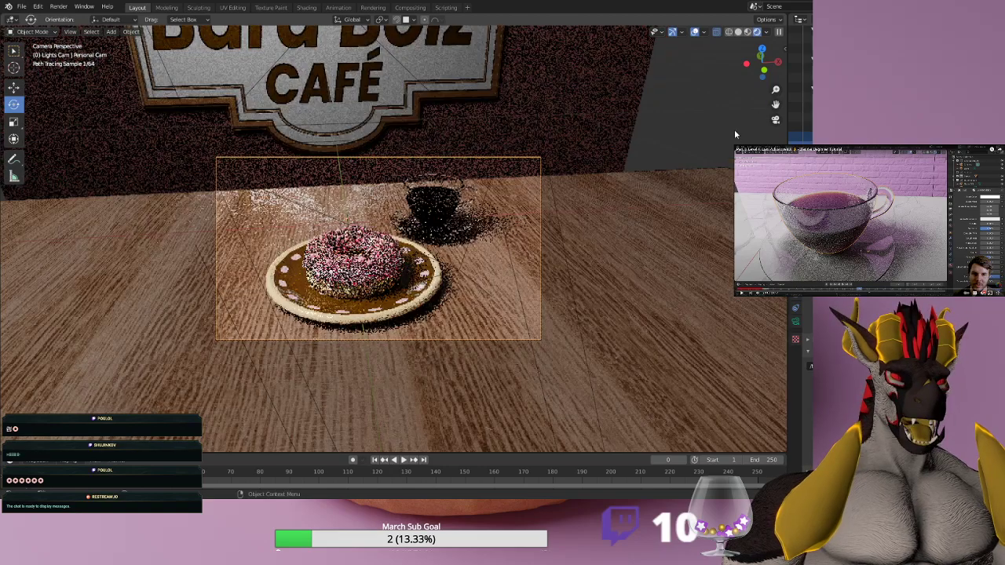
pyautogui.scroll(5, 444, 202)
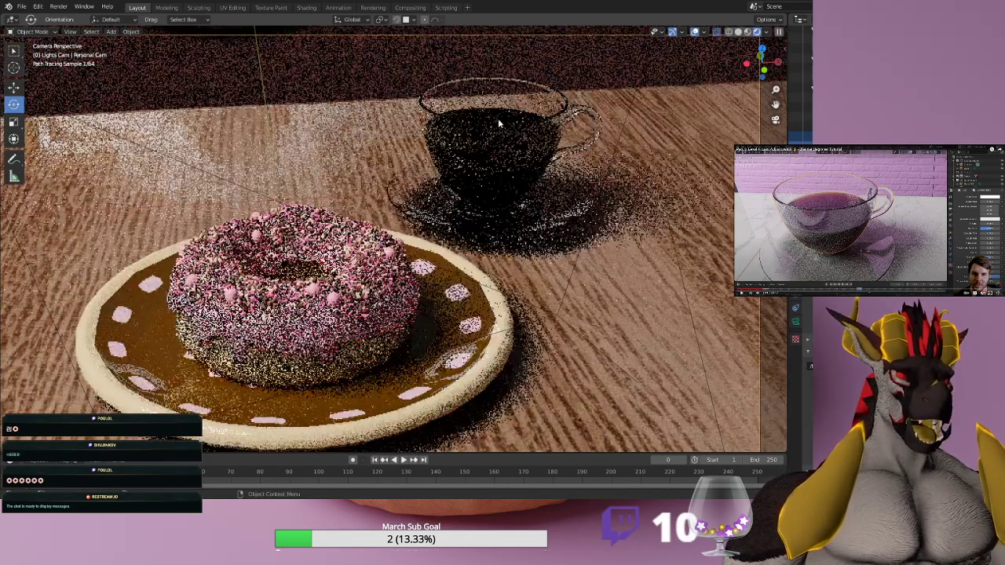
# Select the Liquid object inside the cup, activate the Select Box tool and open the liquid's material settings.
pyautogui.click(498, 118)
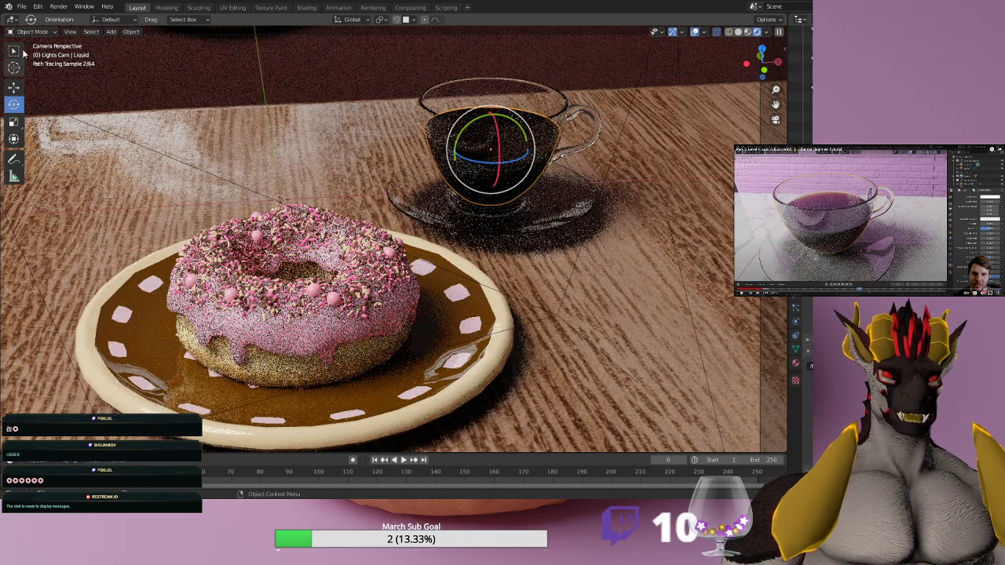
pyautogui.click(13, 53)
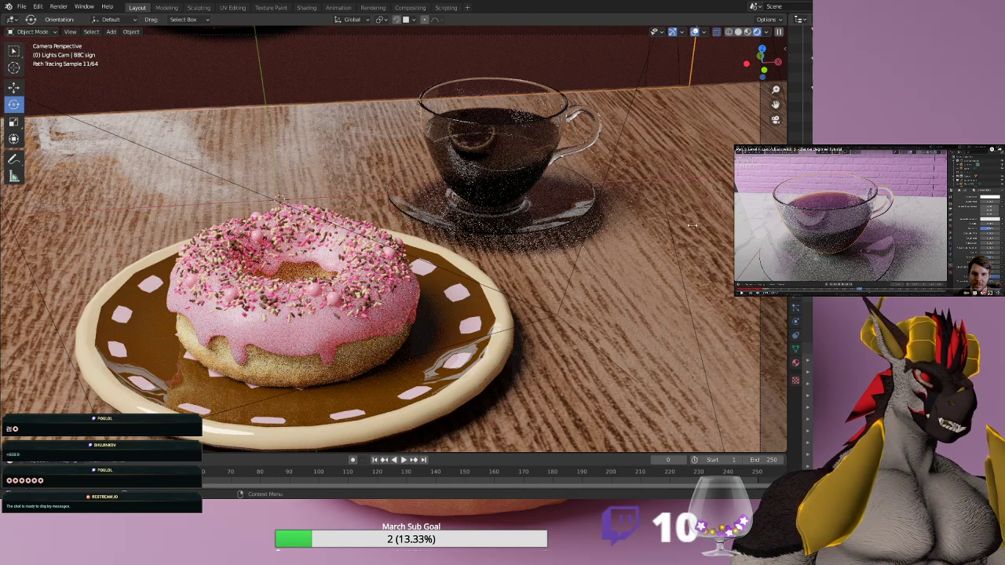
pyautogui.click(501, 119)
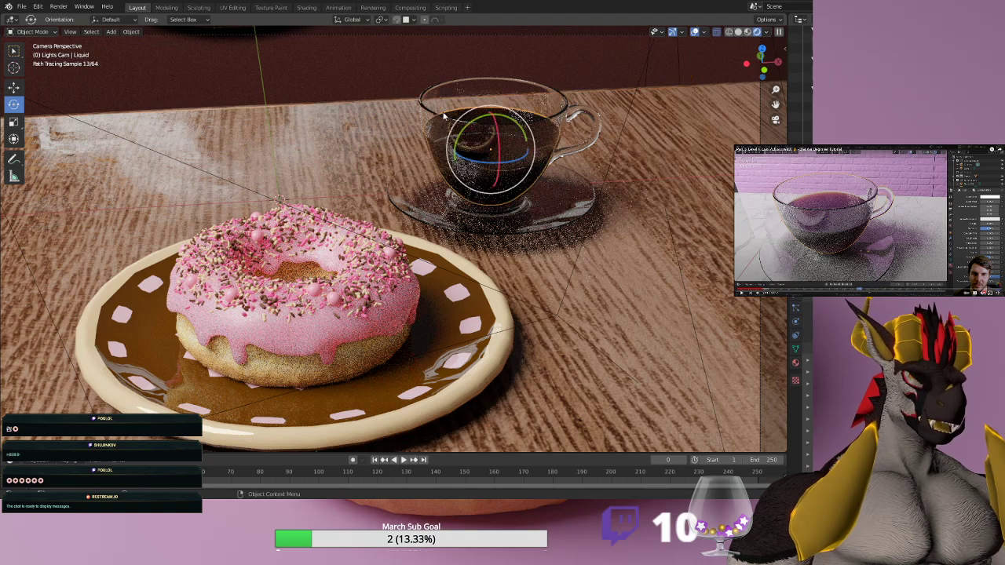
pyautogui.click(11, 50)
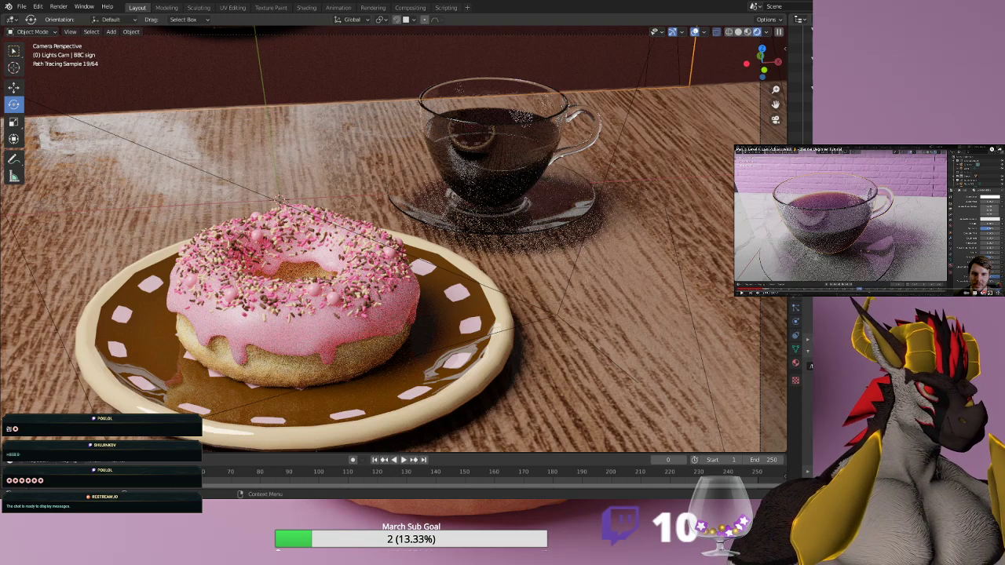
pyautogui.click(507, 116)
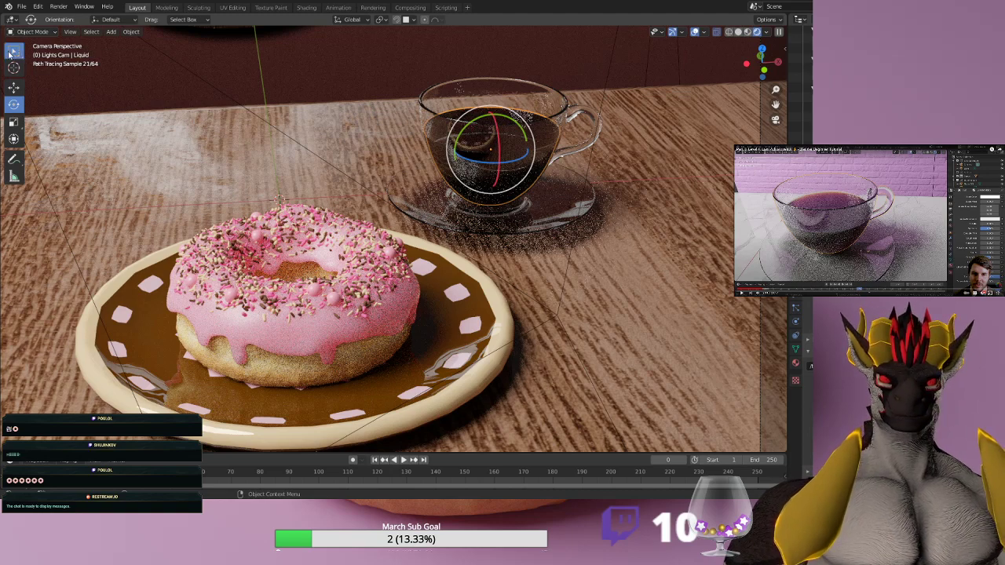
pyautogui.click(13, 51)
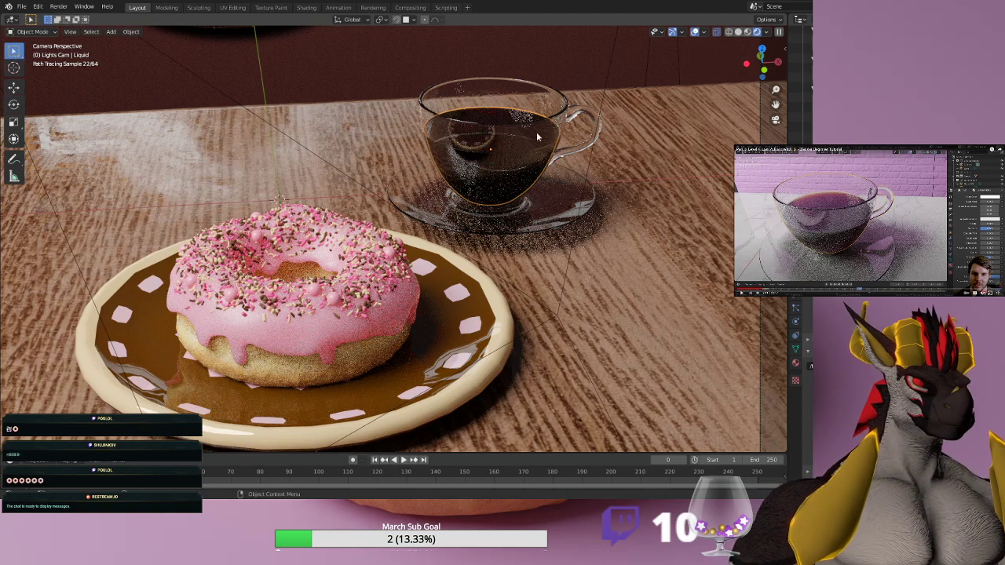
pyautogui.click(795, 364)
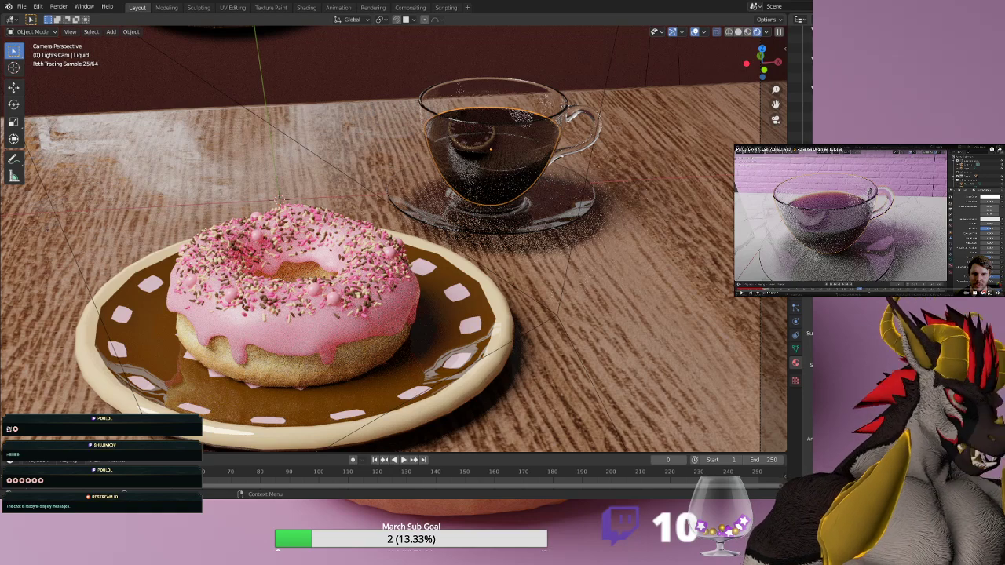
pyautogui.moveTo(759, 290); pyautogui.dragTo(753, 291)
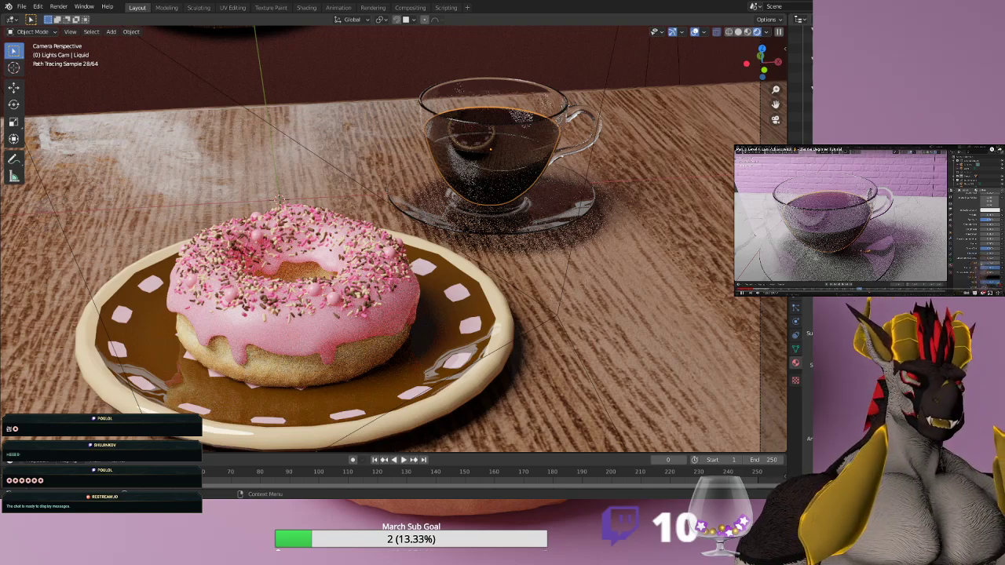
# Clear the selection and examine the rendered cup and saucer up close in the camera view.
pyautogui.scroll(3, 394, 239)
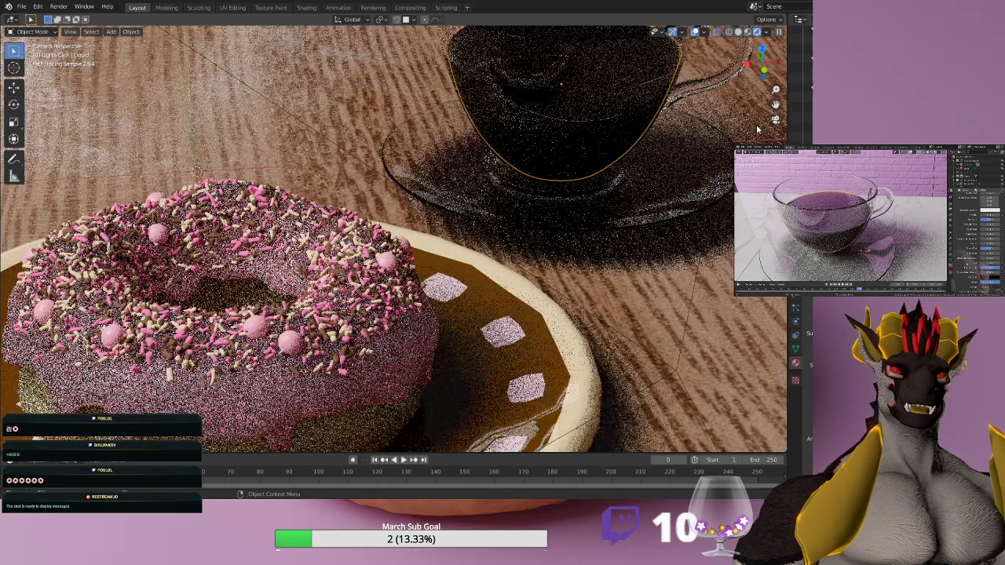
pyautogui.click(736, 159)
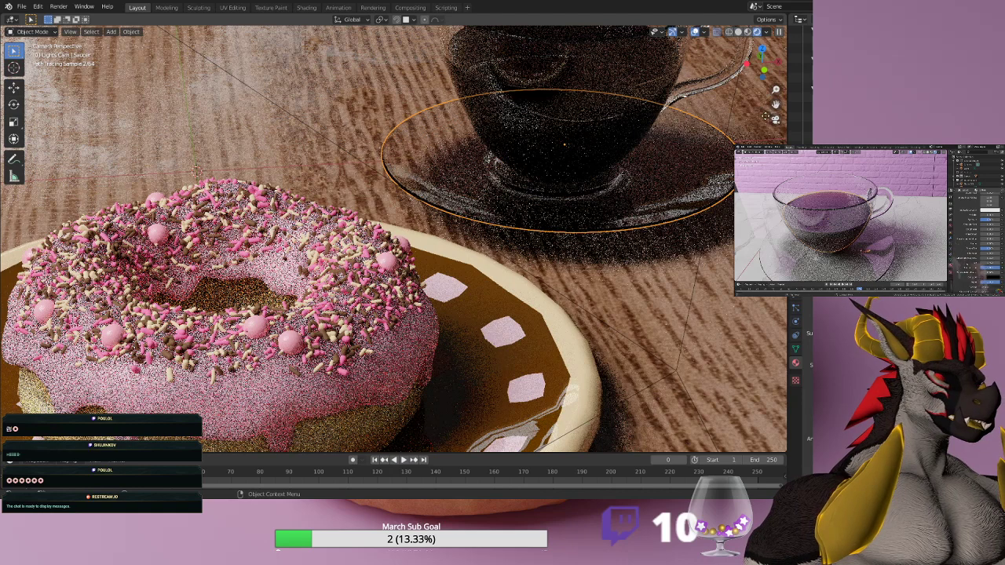
pyautogui.hotkey('alt', 'a')
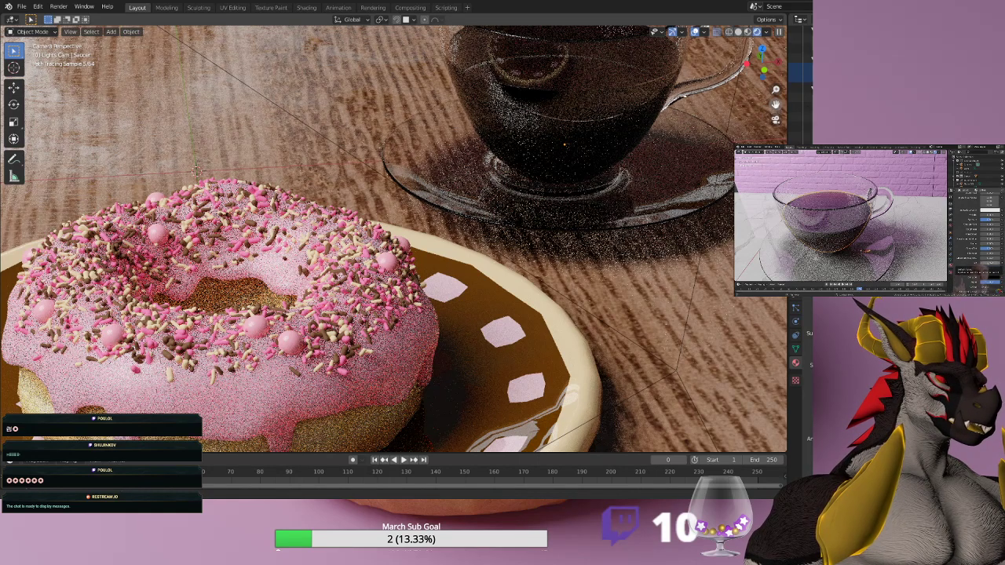
pyautogui.moveTo(775, 104); pyautogui.dragTo(770, 154)
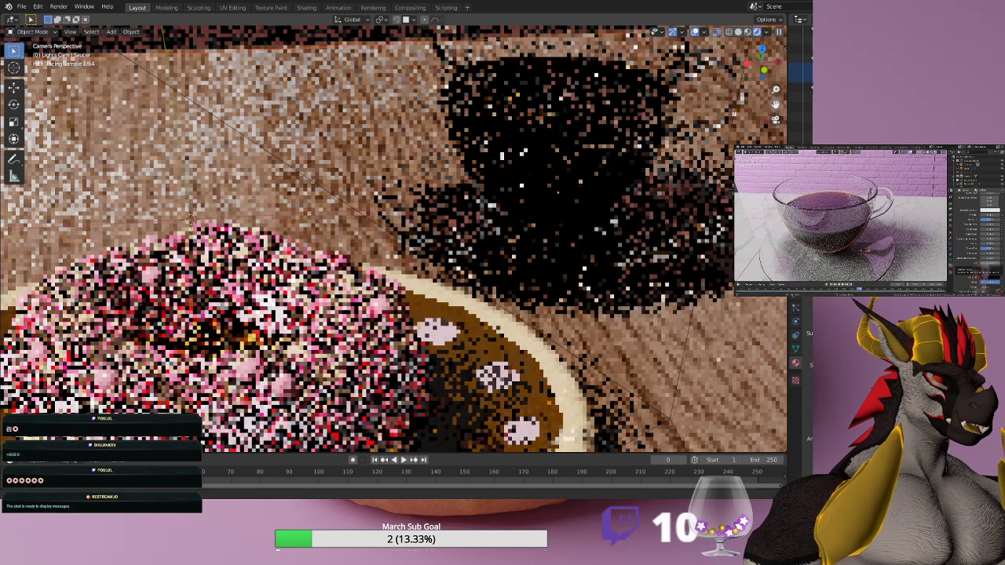
pyautogui.keyDown('shift'); pyautogui.moveTo(189, 219); pyautogui.dragTo(185, 248, button='middle'); pyautogui.keyUp('shift')
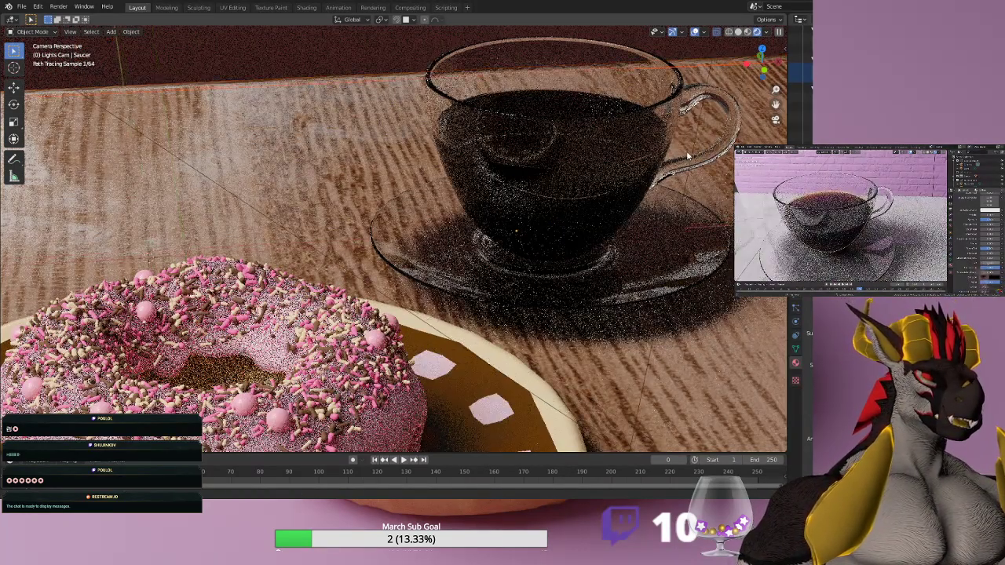
pyautogui.scroll(4, 613, 172)
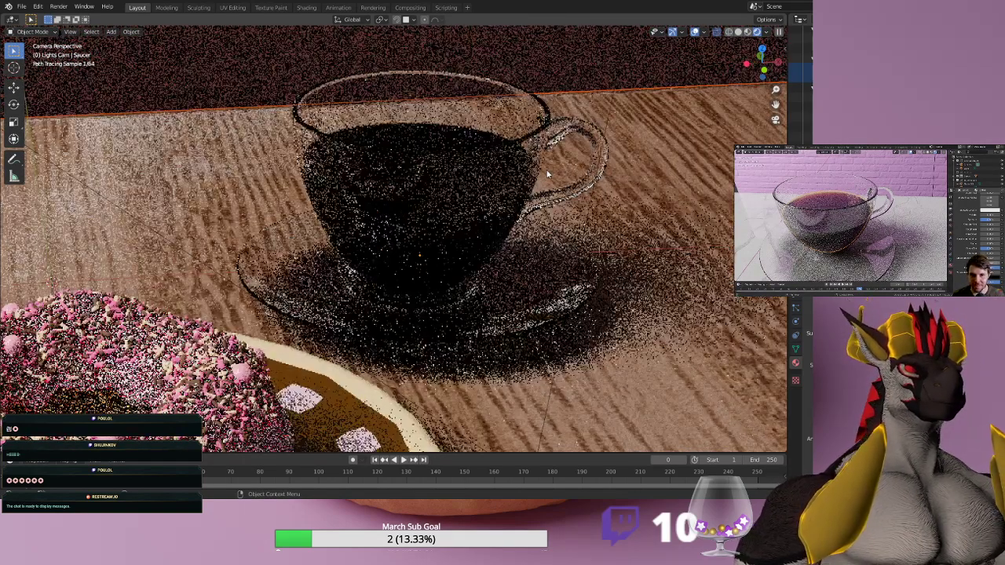
pyautogui.scroll(2, 548, 173)
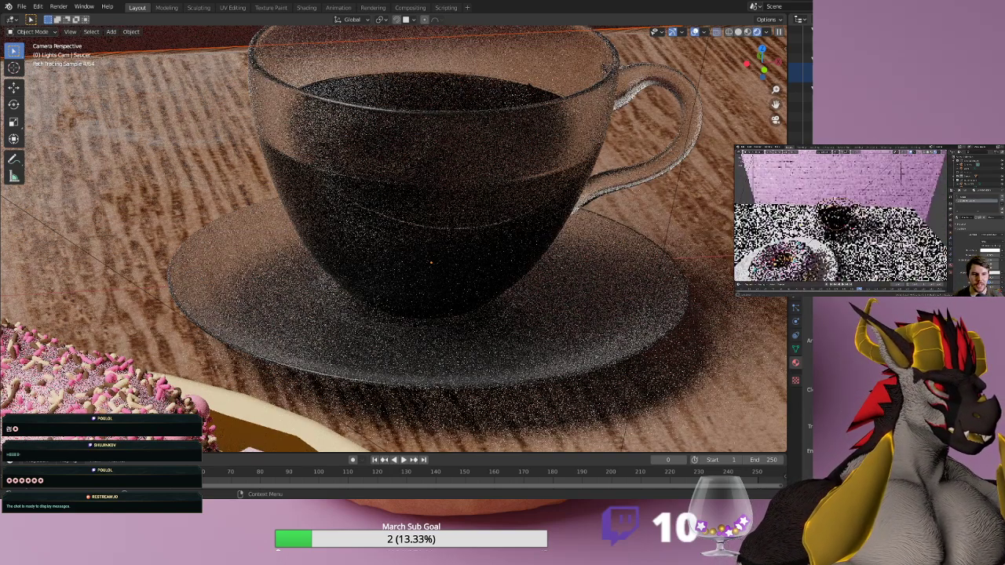
# Return the cup and saucer material to smooth clear glass, select the Plane object and inspect the rendered cup.
pyautogui.press('Return')
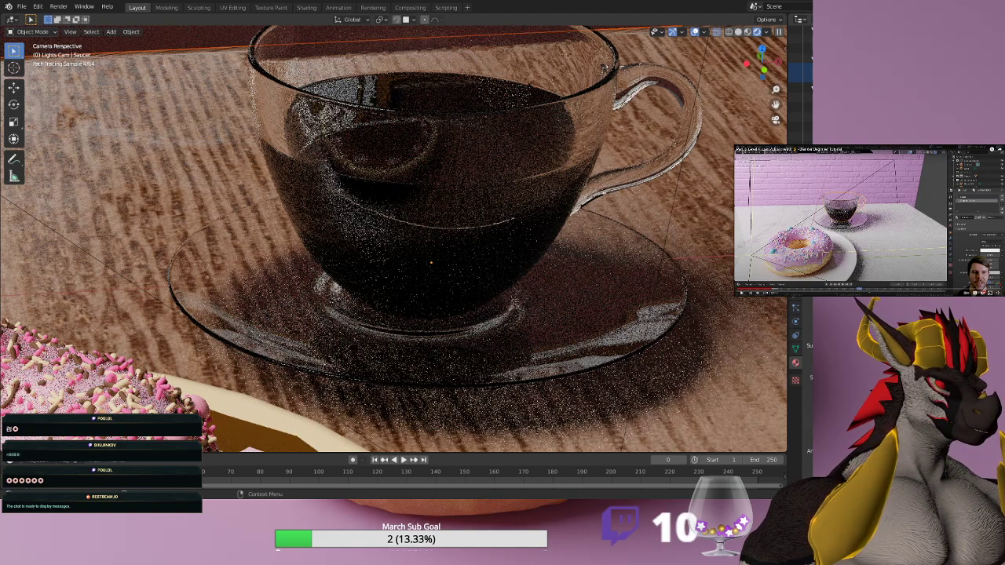
pyautogui.click(579, 63)
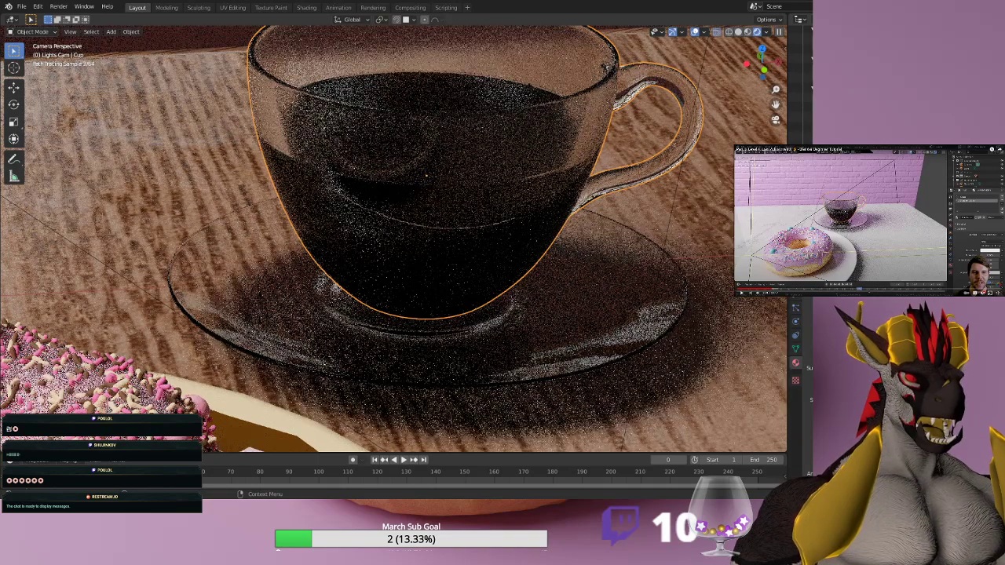
pyautogui.scroll(-3, 647, 142)
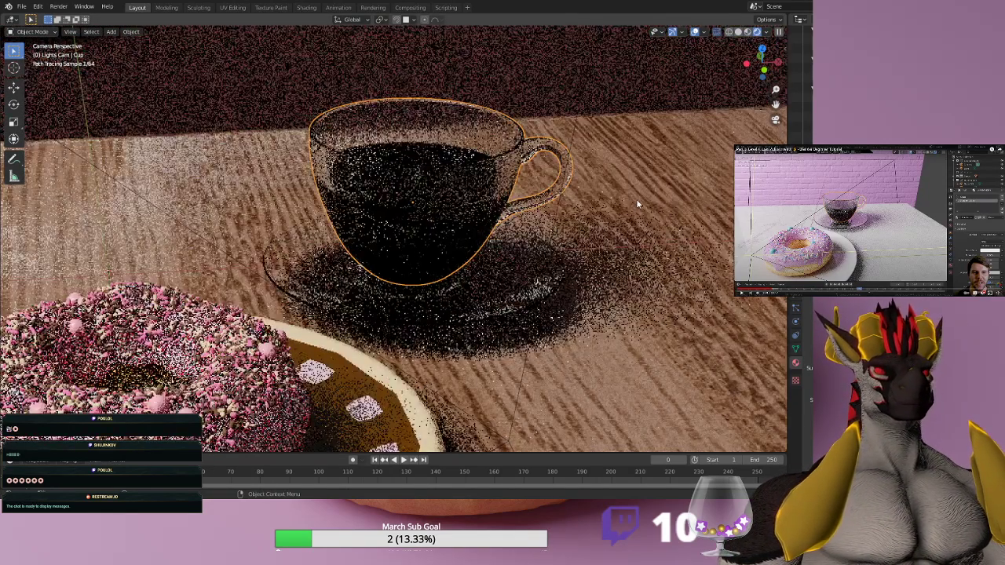
pyautogui.click(637, 203)
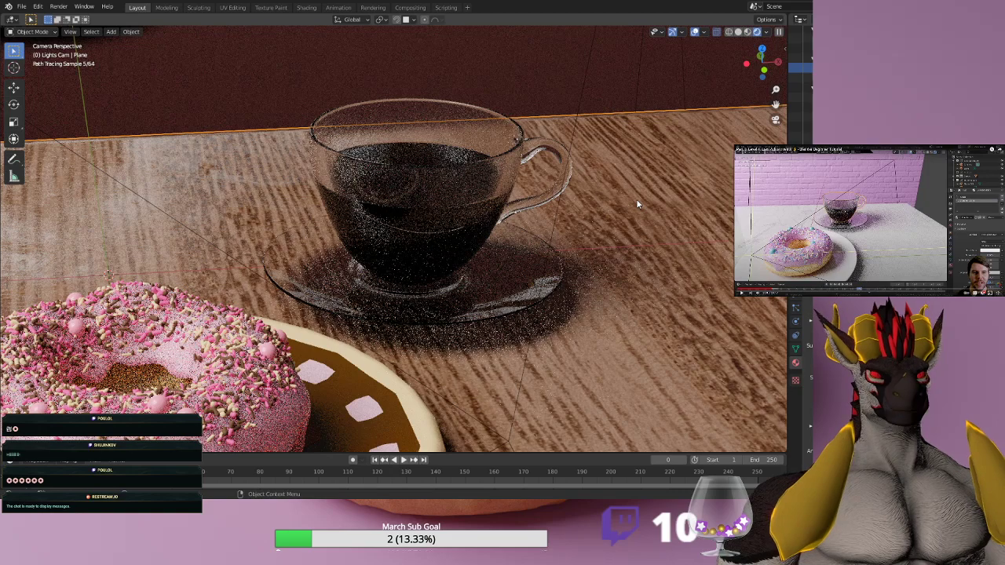
pyautogui.scroll(3, 638, 204)
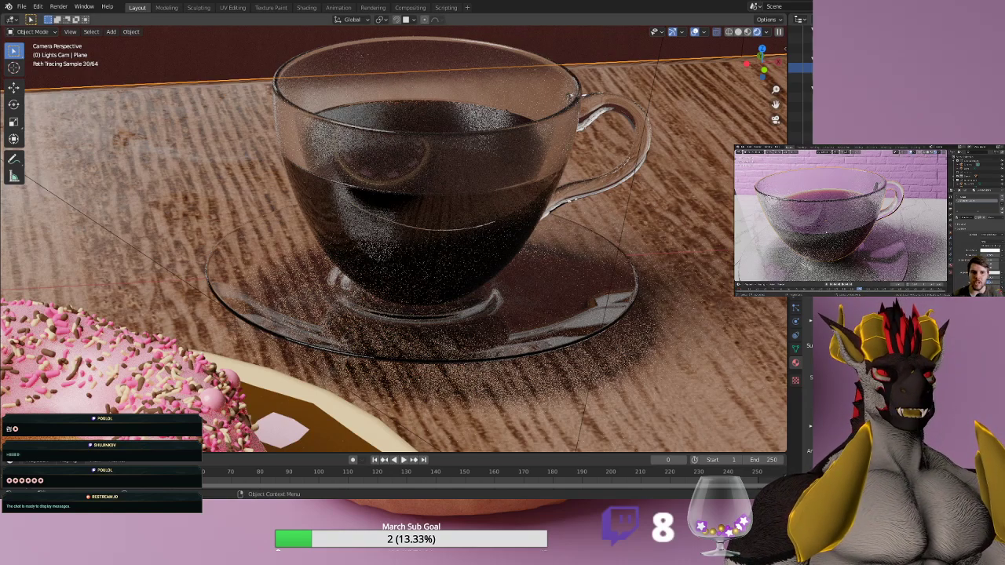
pyautogui.scroll(-2, 393, 239)
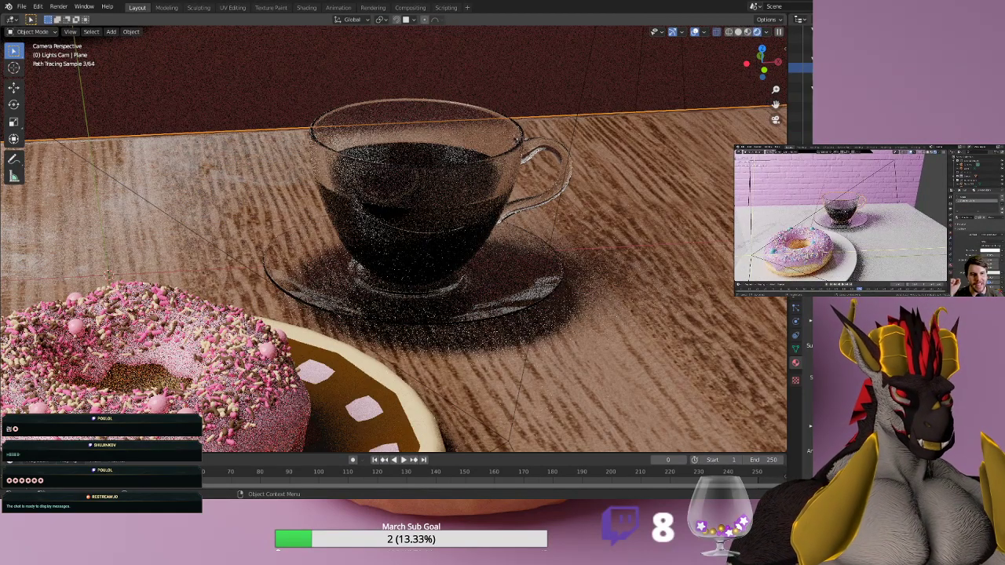
# Switch the camera view to Solid shading and select the Cup object.
pyautogui.scroll(-3, 394, 238)
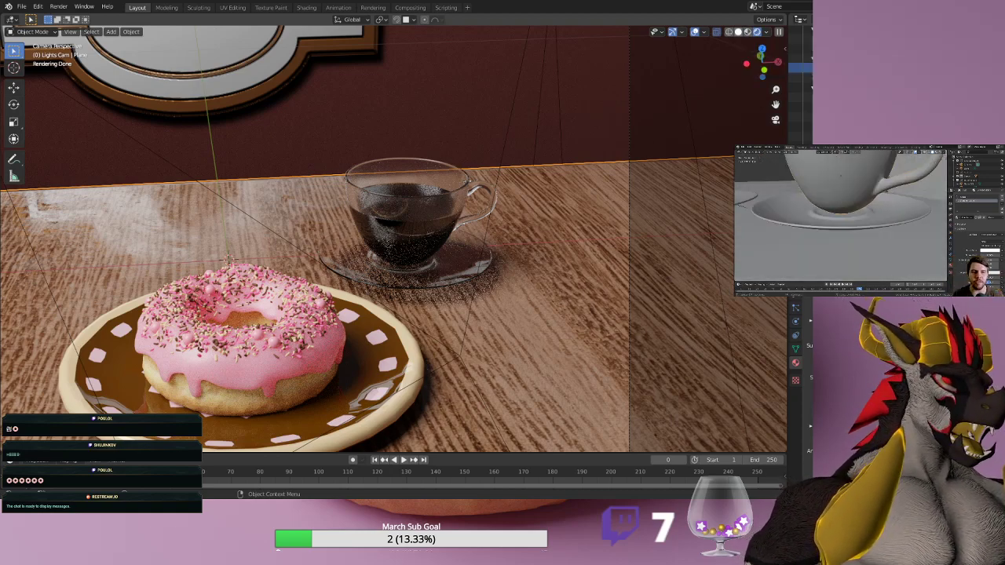
pyautogui.click(738, 32)
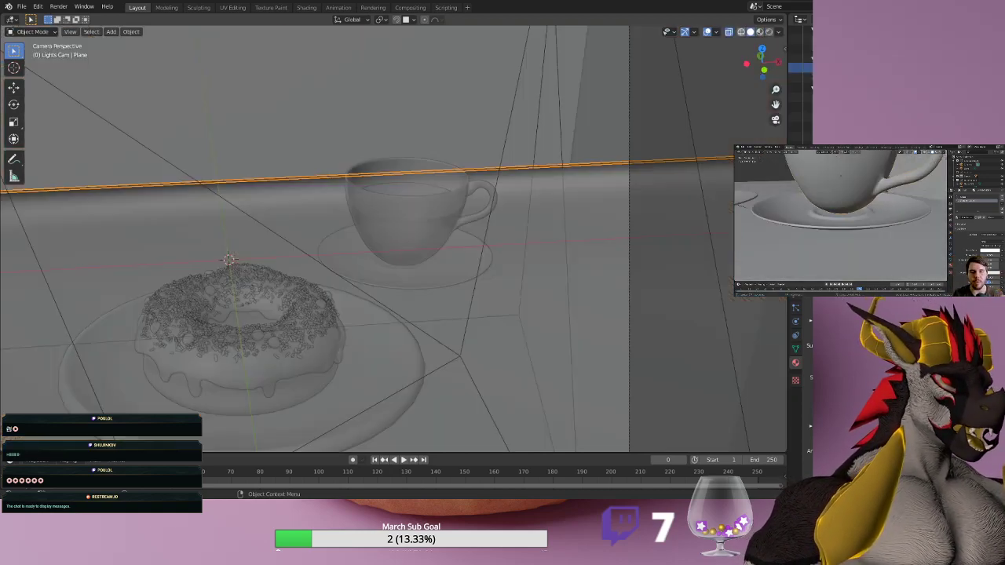
pyautogui.click(424, 226)
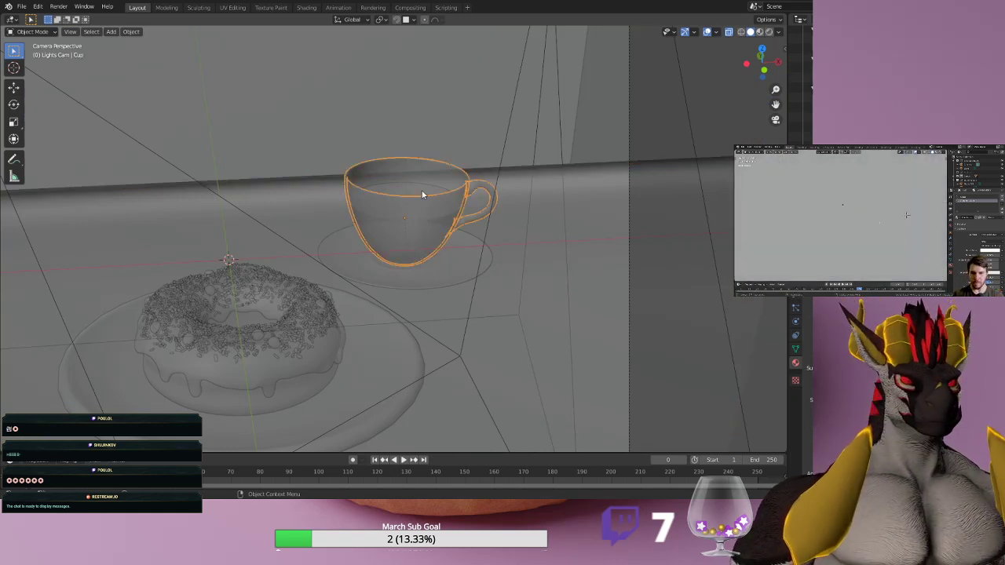
# Select the Cup and Liquid objects together and enter Edit Mode on both meshes.
pyautogui.click(417, 200)
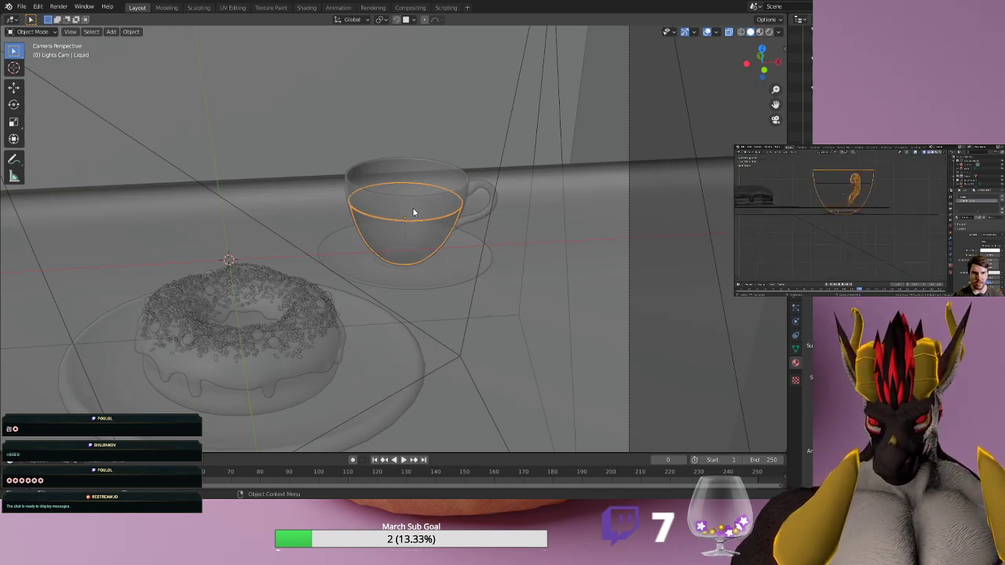
pyautogui.keyDown('shift'); pyautogui.click(438, 175); pyautogui.keyUp('shift')
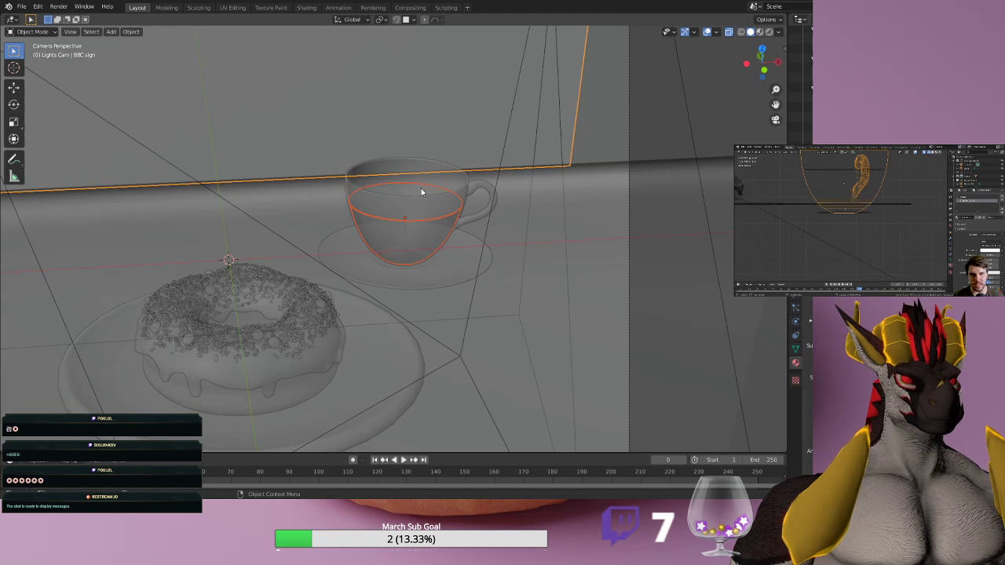
pyautogui.click(438, 183)
pyautogui.click(415, 208)
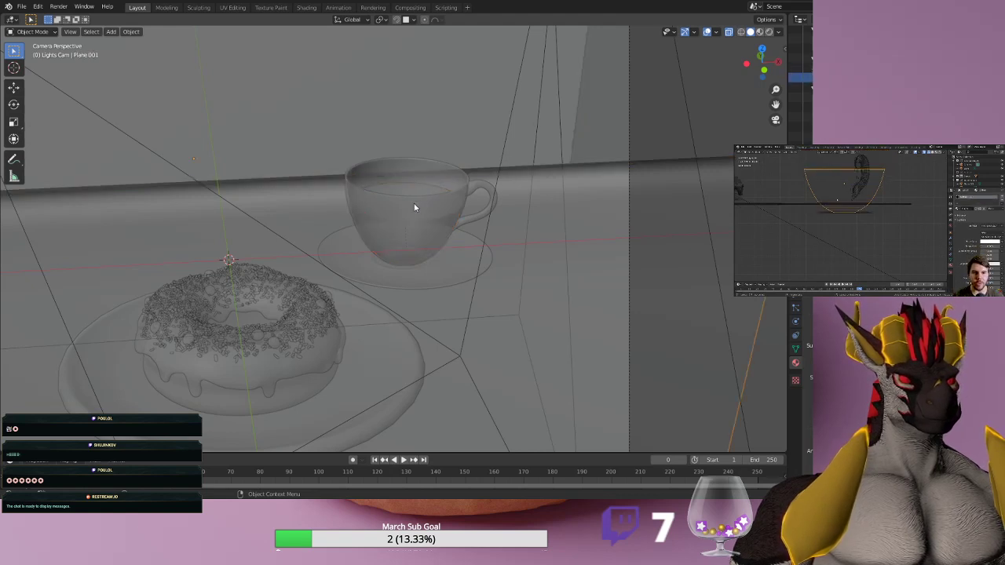
pyautogui.click(411, 208)
pyautogui.keyDown('shift'); pyautogui.click(411, 208); pyautogui.keyUp('shift')
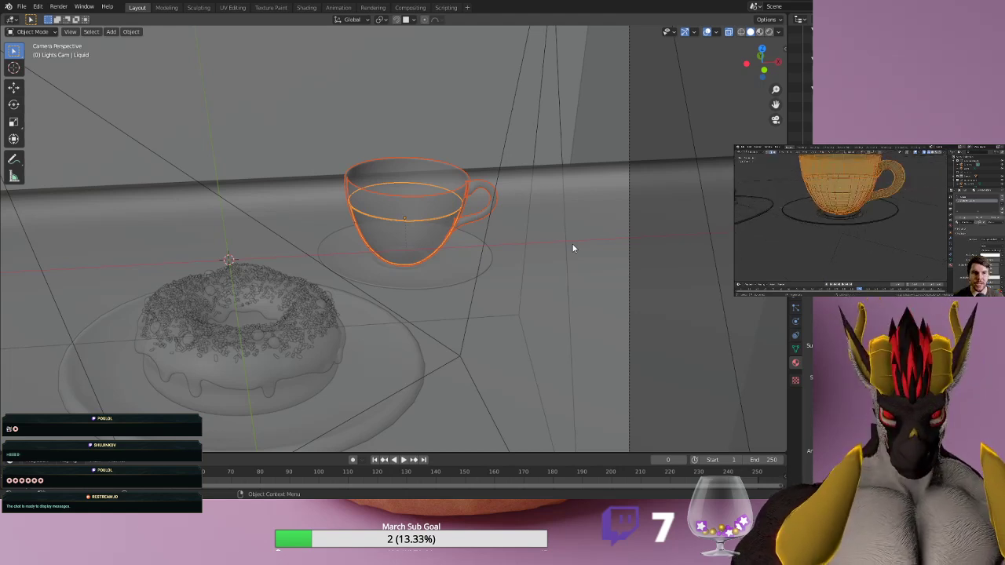
pyautogui.press('Tab')
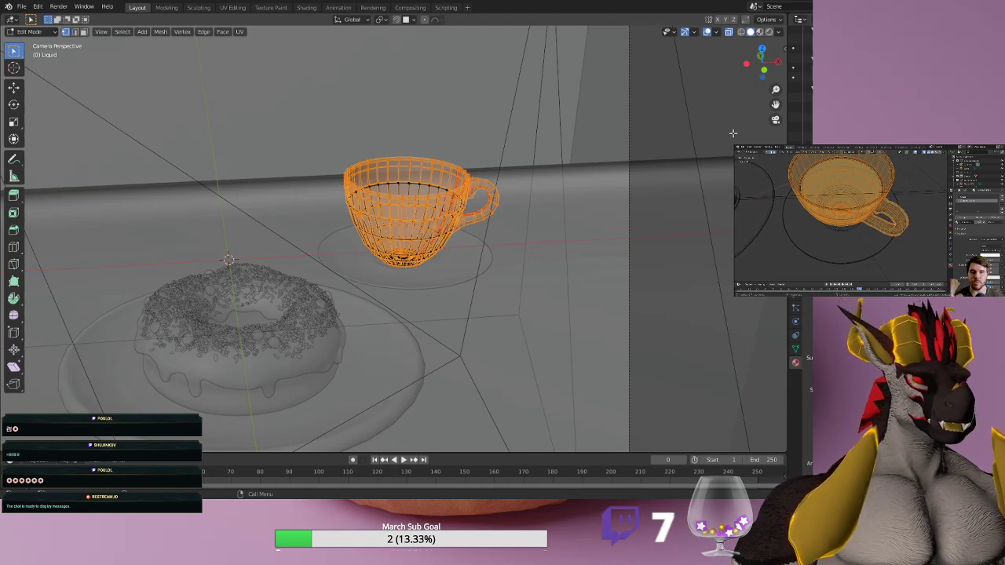
# Leave the camera view and examine the cup and liquid meshes from a low side angle with the base visible.
pyautogui.keyDown('shift'); pyautogui.moveTo(568, 243); pyautogui.dragTo(645, 193, button='middle'); pyautogui.keyUp('shift')
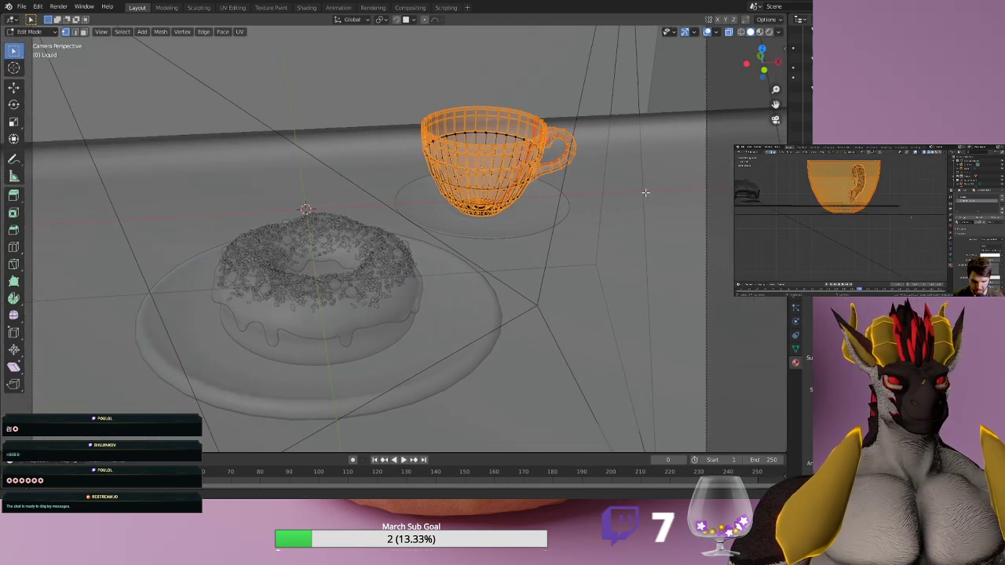
pyautogui.scroll(5, 522, 227)
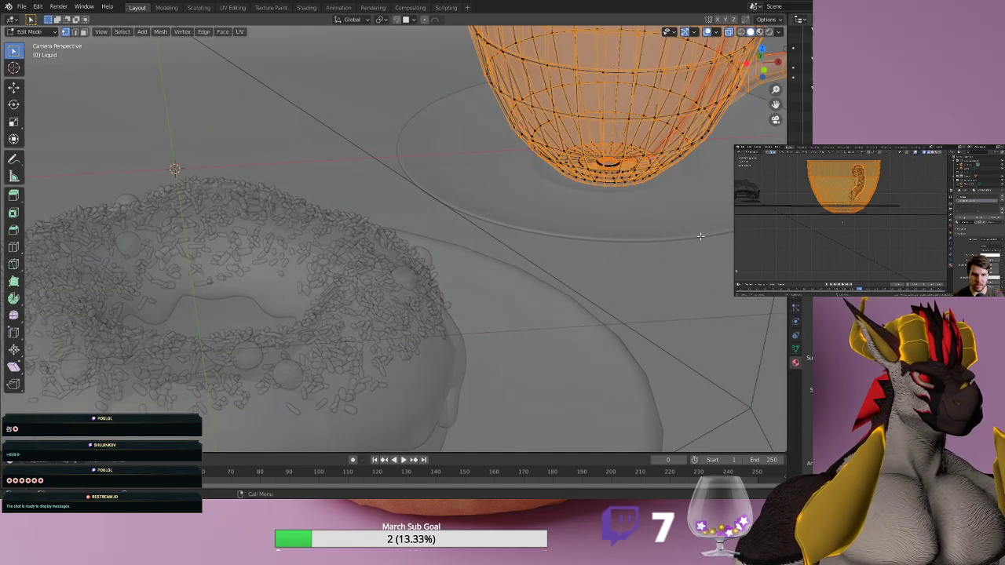
pyautogui.scroll(3, 695, 236)
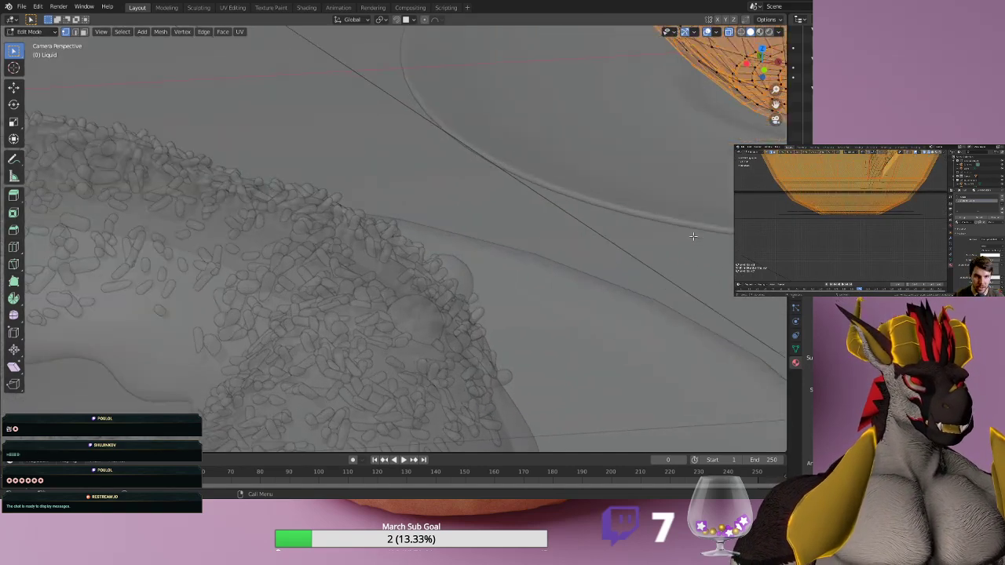
pyautogui.scroll(2, 658, 229)
pyautogui.keyDown('shift'); pyautogui.moveTo(657, 228); pyautogui.dragTo(168, 368, button='middle'); pyautogui.keyUp('shift')
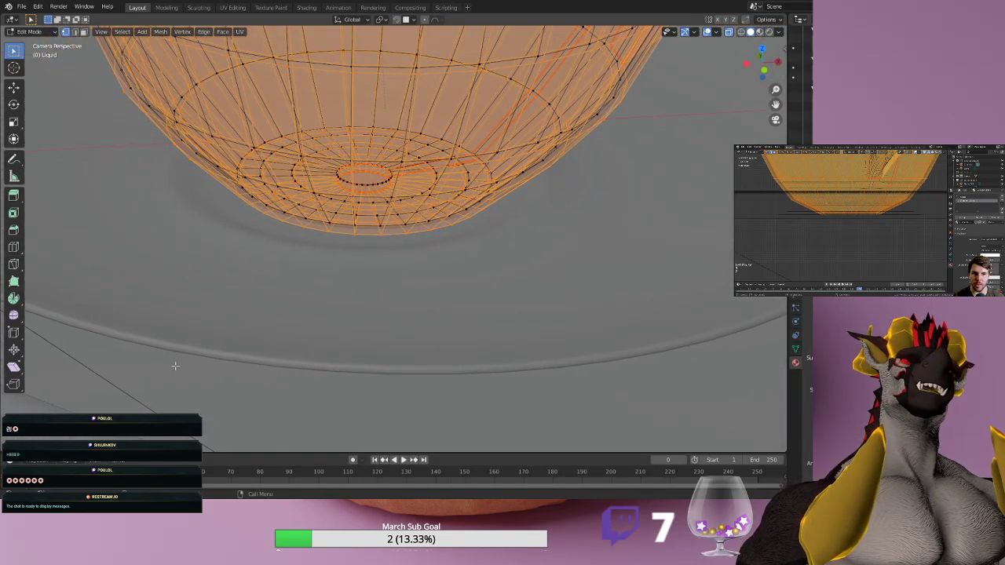
pyautogui.press('KP_0')
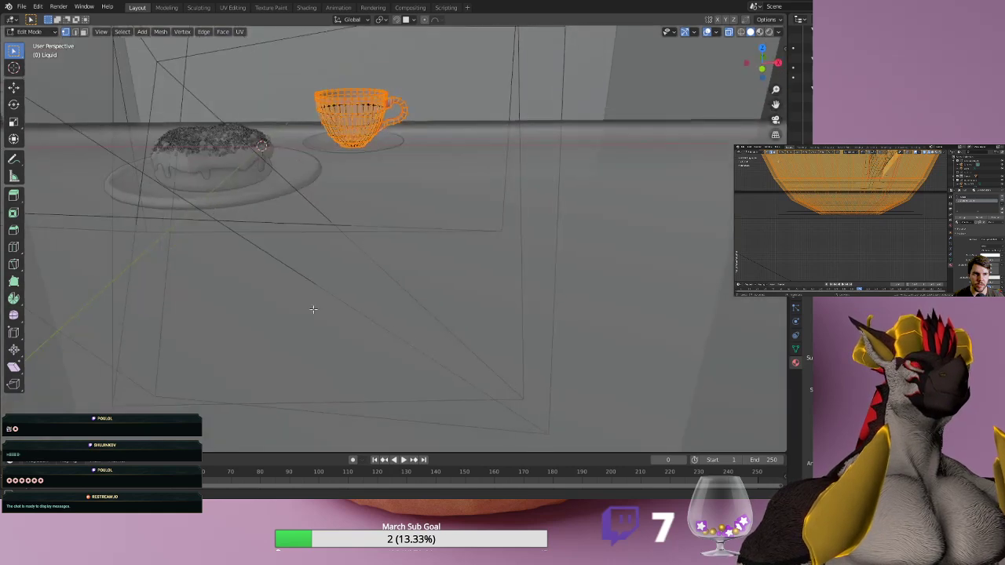
pyautogui.scroll(3, 362, 126)
pyautogui.scroll(1, 362, 125)
pyautogui.keyDown('shift'); pyautogui.moveTo(361, 128); pyautogui.dragTo(402, 399, button='middle'); pyautogui.keyUp('shift')
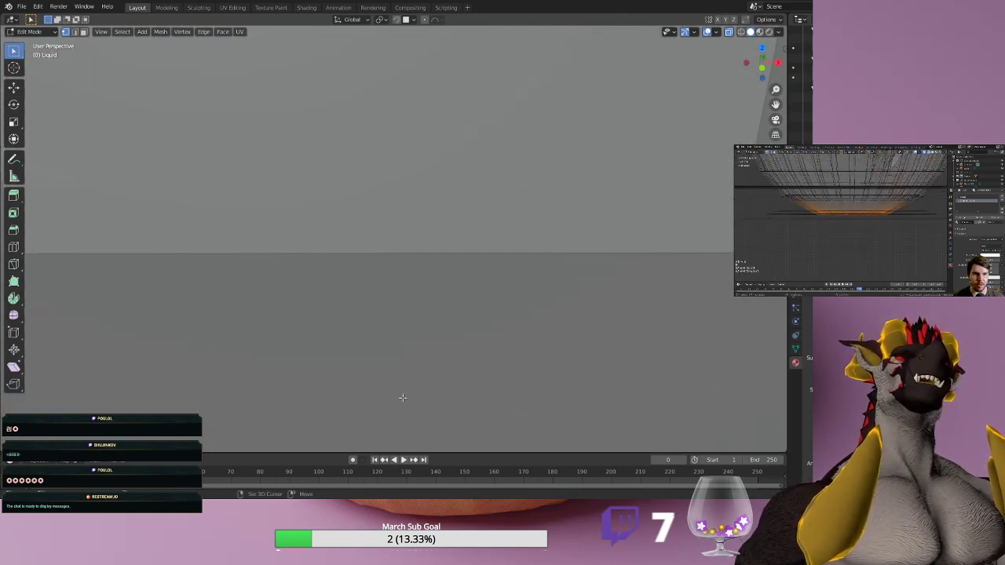
pyautogui.keyDown('shift'); pyautogui.moveTo(380, 162); pyautogui.dragTo(413, 347, button='middle'); pyautogui.keyUp('shift')
pyautogui.scroll(-8, 394, 268)
pyautogui.scroll(4, 403, 315)
pyautogui.scroll(-4, 413, 346)
pyautogui.scroll(2, 402, 346)
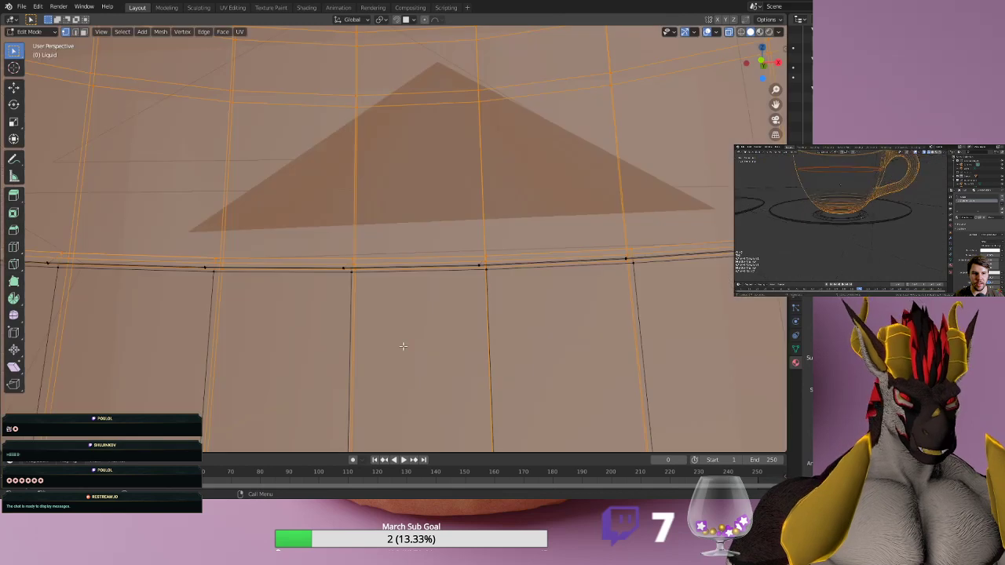
pyautogui.scroll(-2, 402, 345)
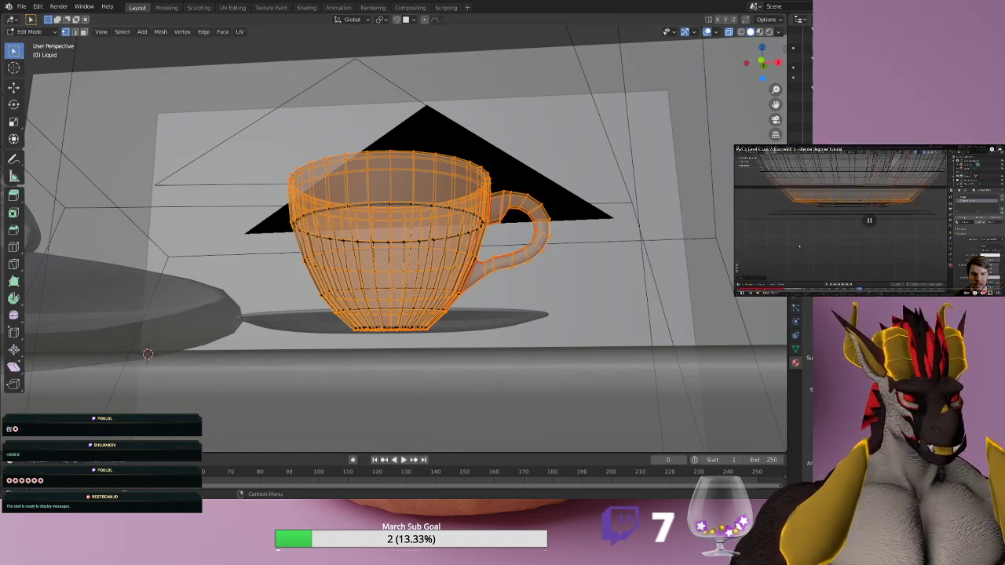
pyautogui.moveTo(561, 243)
pyautogui.mouseDown(button='middle')
pyautogui.moveTo(549, 235)
pyautogui.moveTo(561, 244)
pyautogui.mouseUp(button='middle')
pyautogui.scroll(3, 561, 243)
pyautogui.scroll(6, 456, 369)
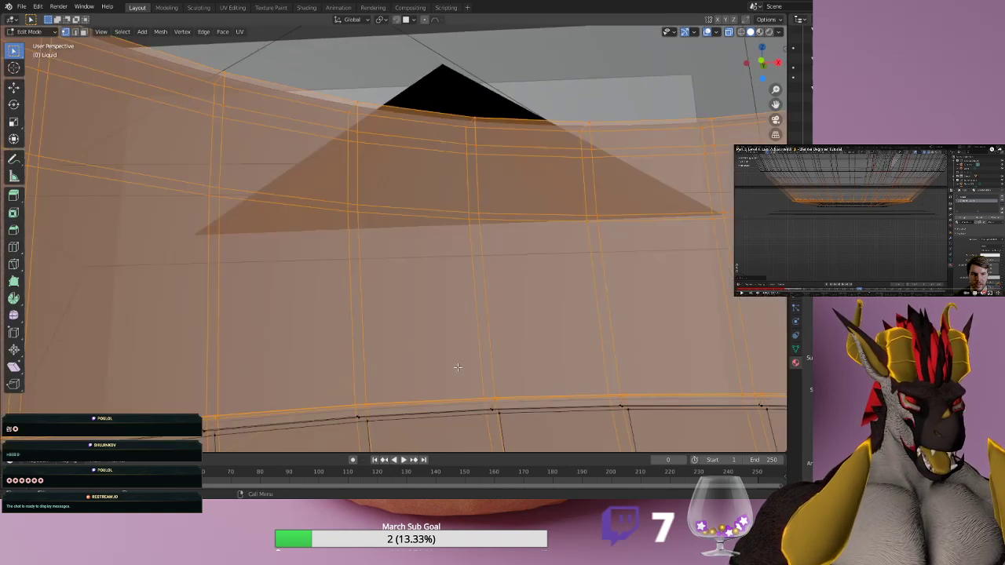
pyautogui.scroll(-5, 456, 369)
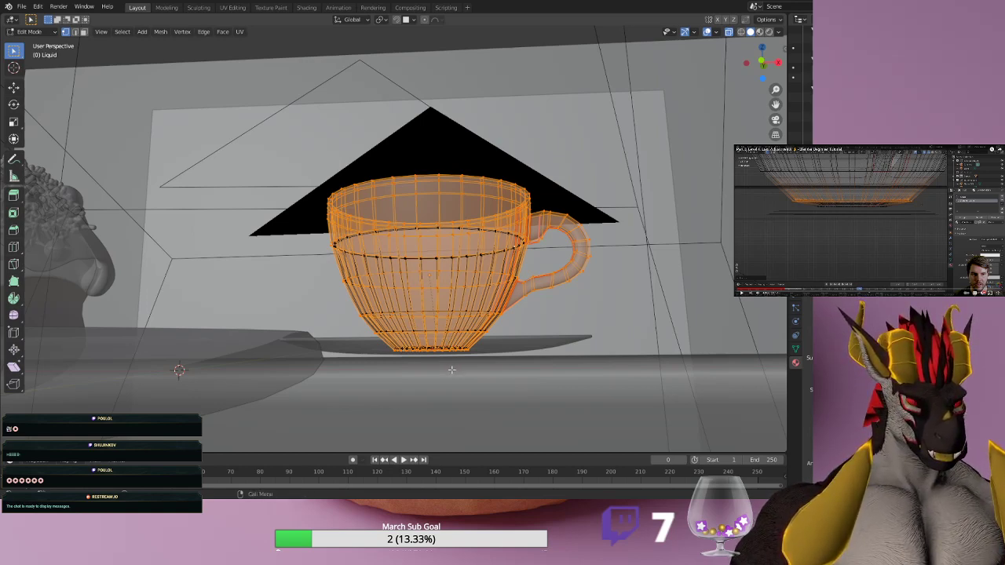
pyautogui.scroll(5, 452, 368)
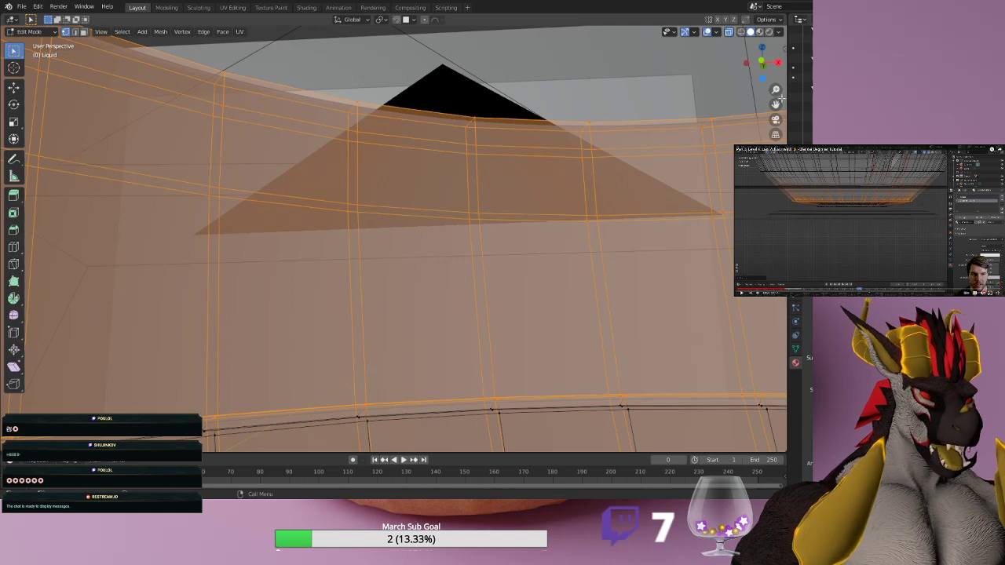
pyautogui.moveTo(775, 103)
pyautogui.mouseDown()
pyautogui.moveTo(766, 72)
pyautogui.moveTo(772, 111)
pyautogui.moveTo(787, 103)
pyautogui.mouseUp()
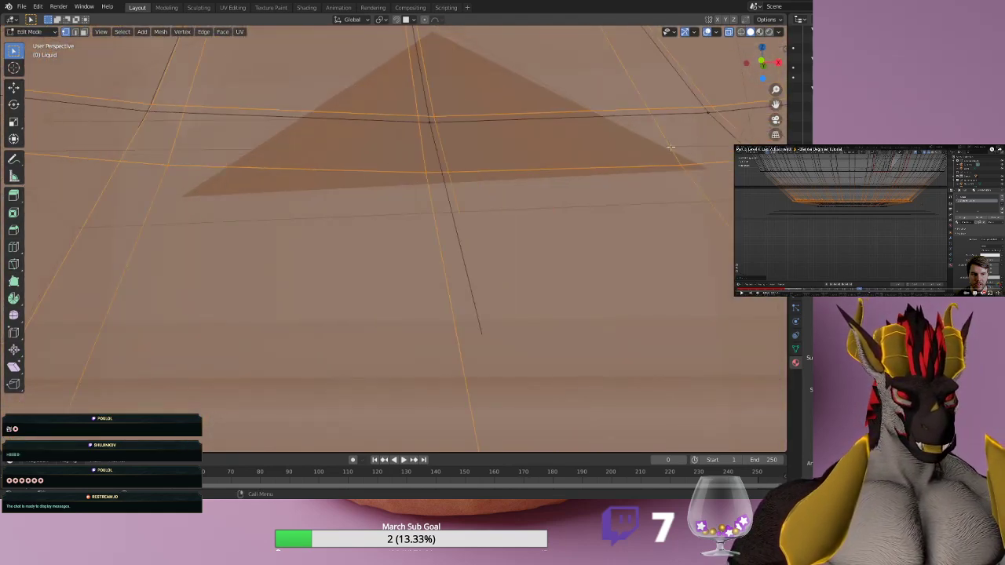
pyautogui.press('KP_Decimal')
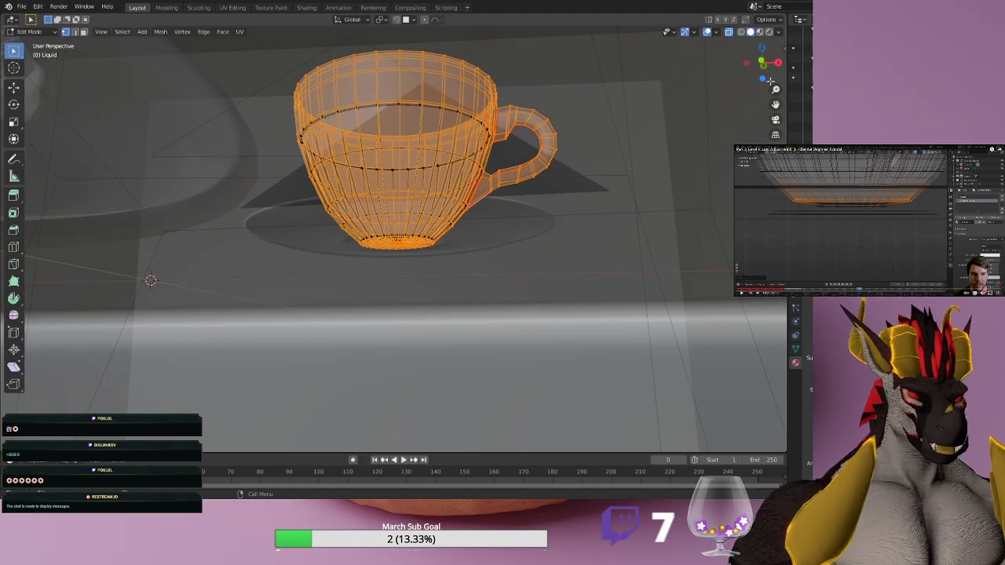
pyautogui.moveTo(761, 60); pyautogui.dragTo(760, 75)
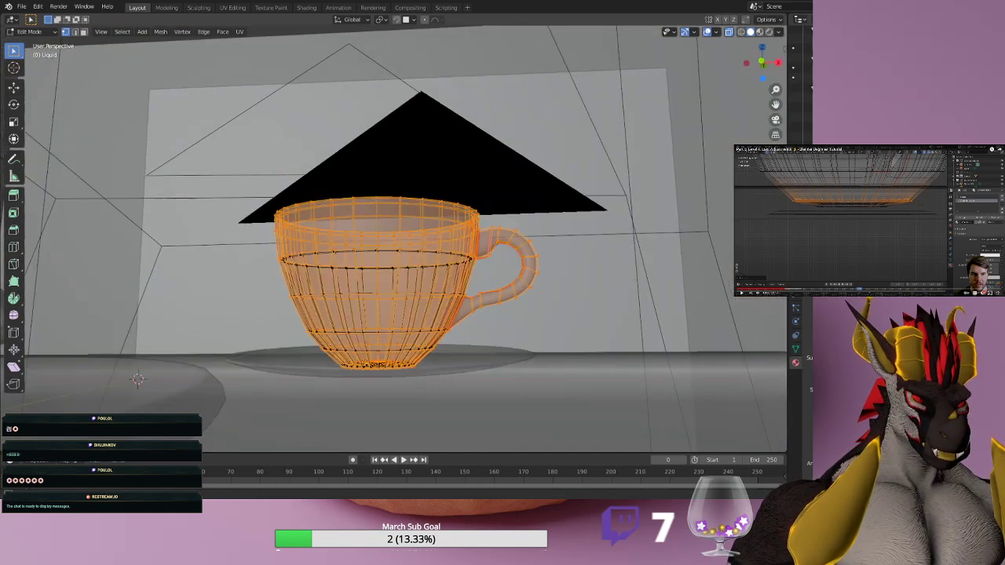
pyautogui.moveTo(481, 342); pyautogui.dragTo(496, 318, button='middle')
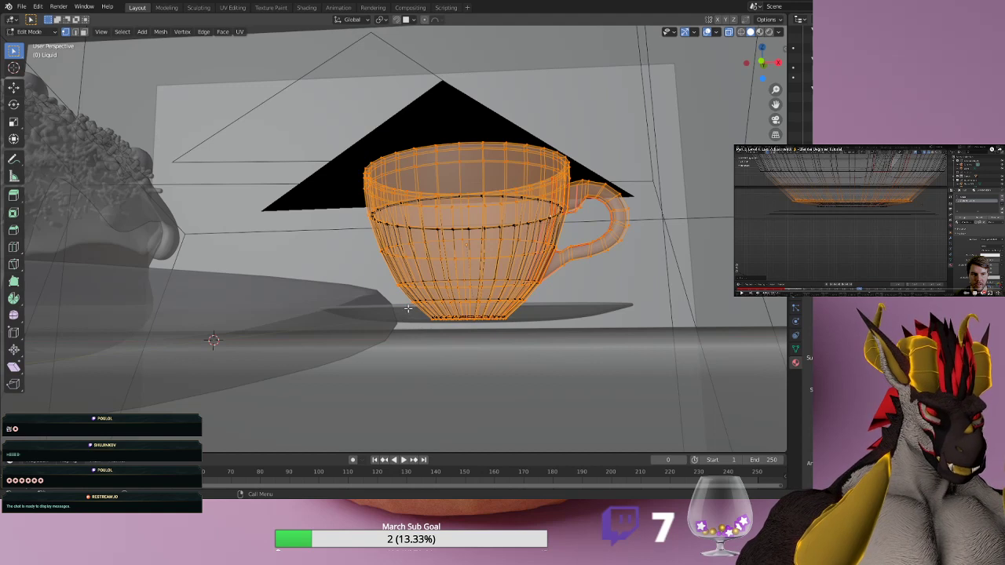
# Select the lowest vertices of the cup and liquid around the base and scale them up by about 1.18.
pyautogui.moveTo(402, 310); pyautogui.dragTo(544, 327)
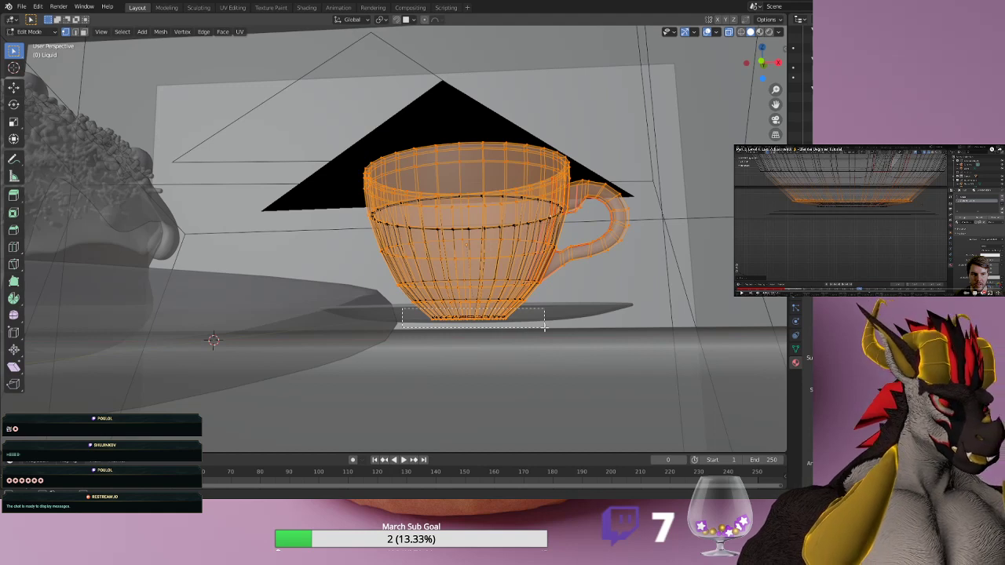
pyautogui.moveTo(544, 327); pyautogui.dragTo(544, 326)
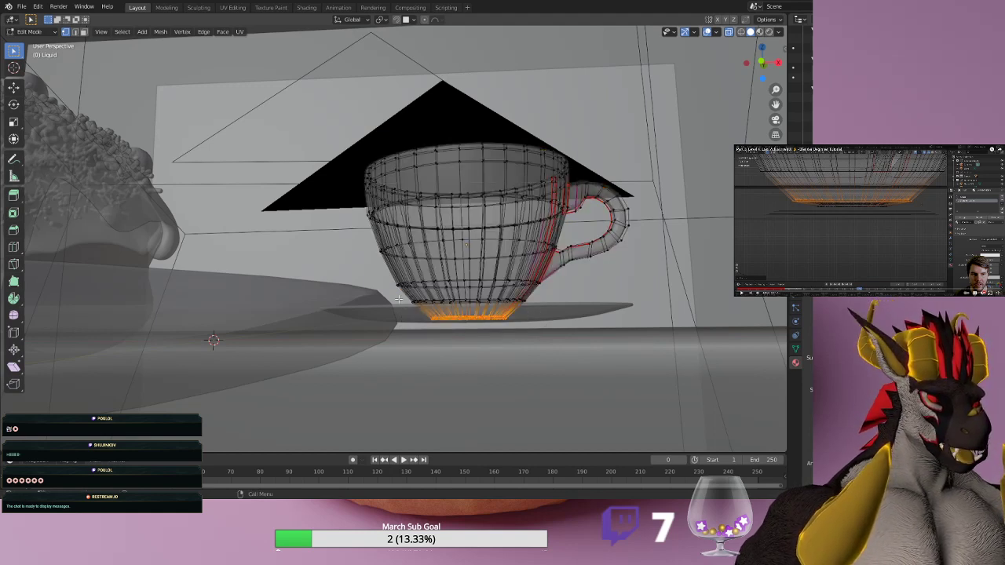
pyautogui.moveTo(399, 299); pyautogui.dragTo(550, 327)
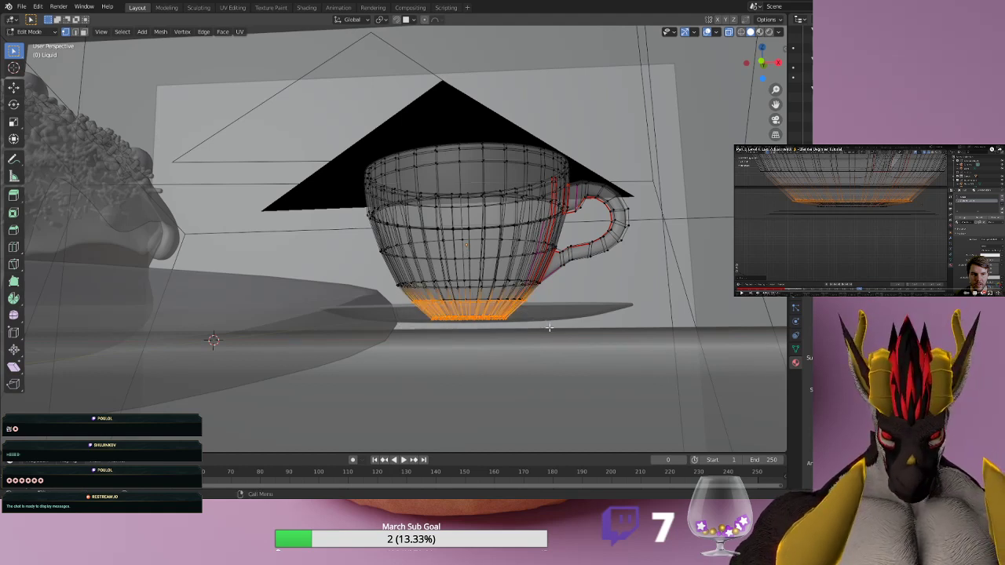
pyautogui.press('s')
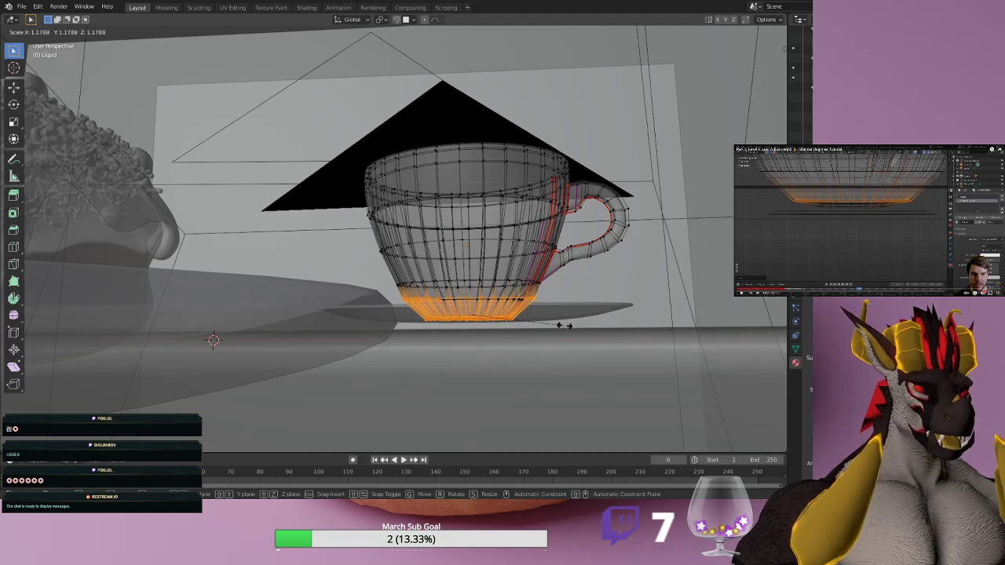
pyautogui.click(565, 325)
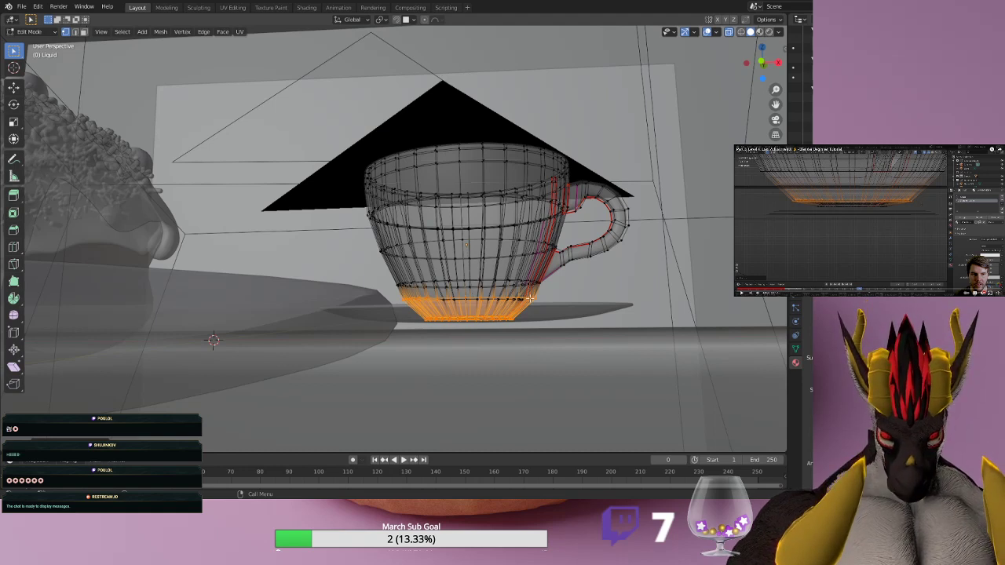
pyautogui.press('g')
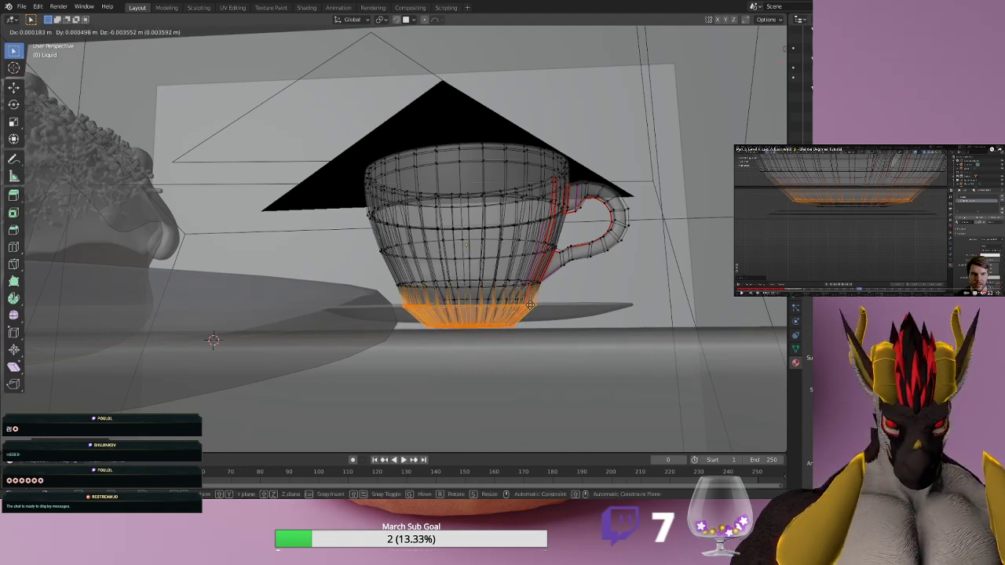
pyautogui.rightClick(529, 310)
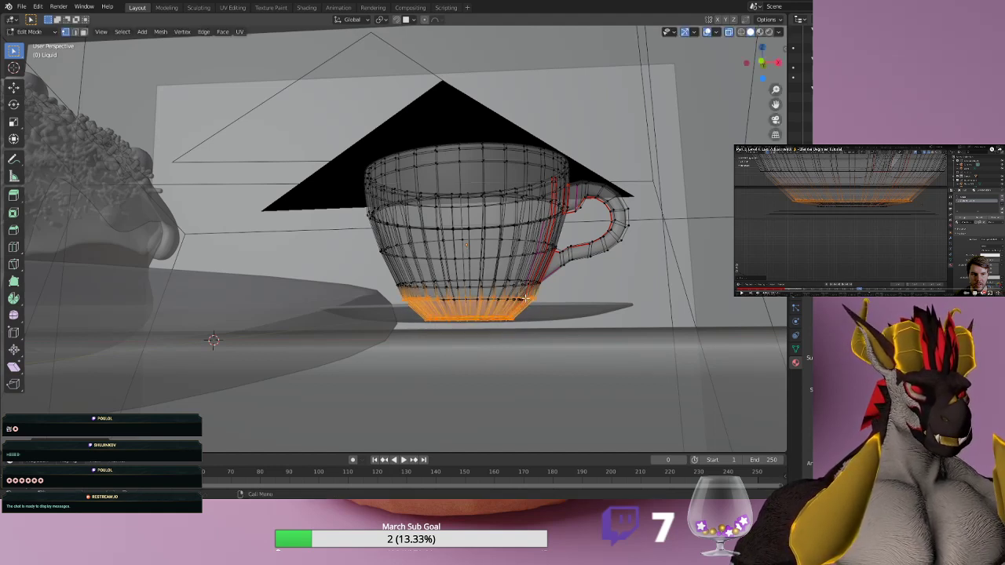
# Select the ring of cup and liquid vertices just above the base in both meshes.
pyautogui.moveTo(497, 297); pyautogui.dragTo(395, 302)
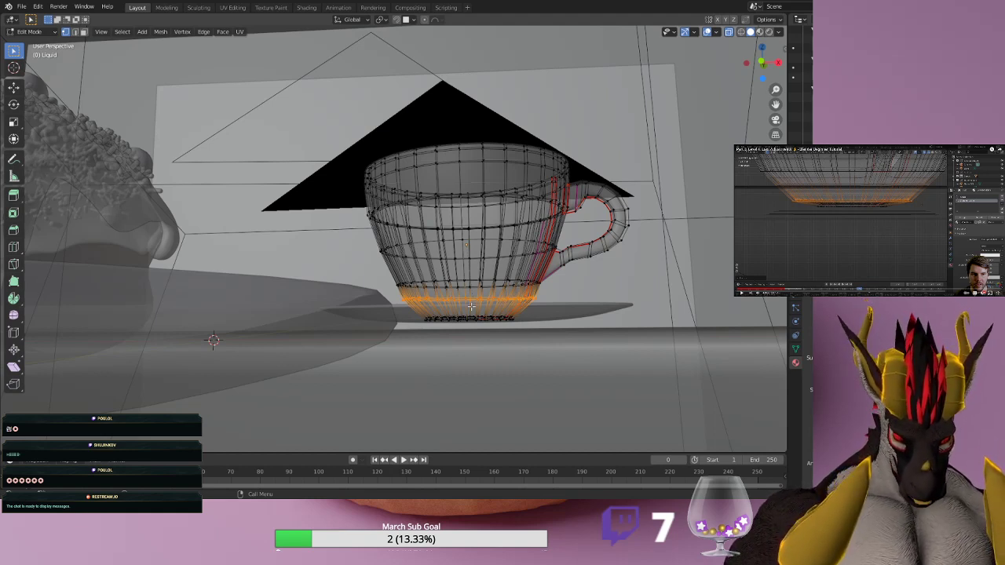
pyautogui.press('g')
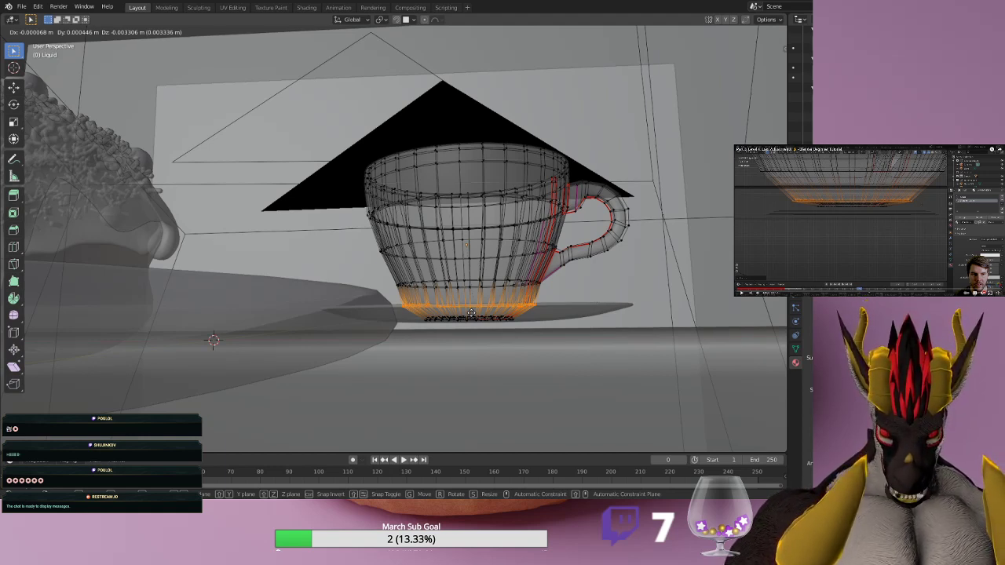
pyautogui.press('s')
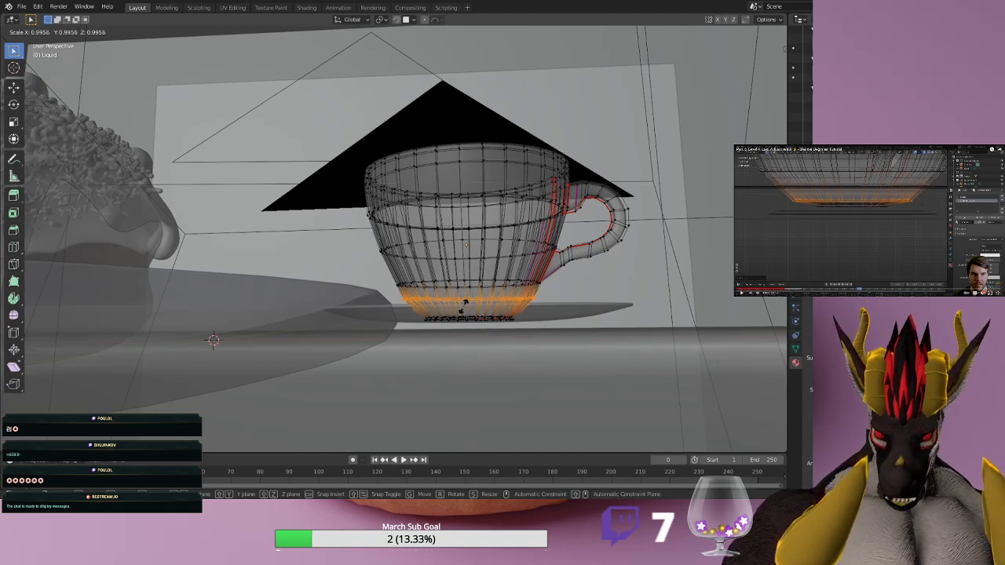
pyautogui.click(463, 306)
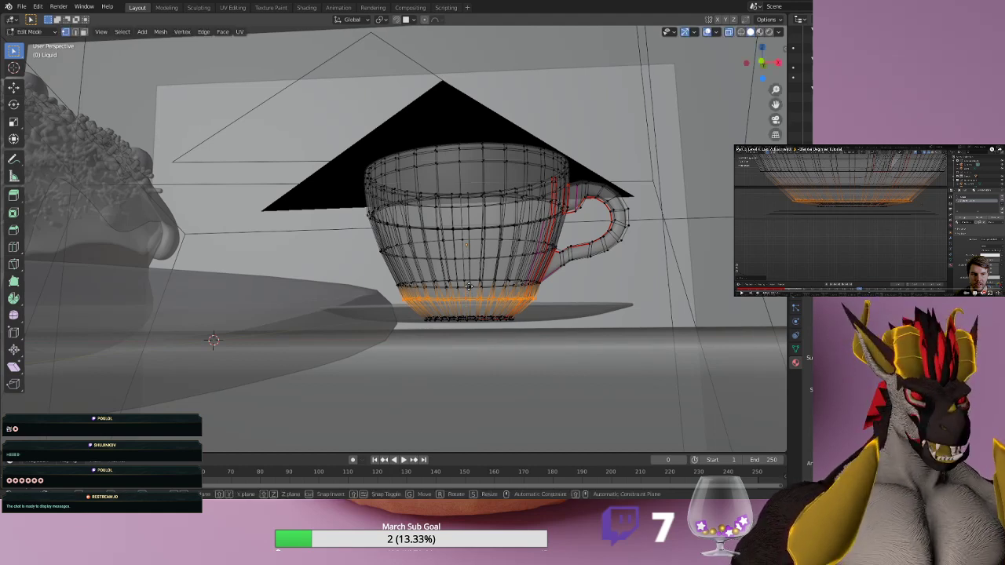
pyautogui.press('g')
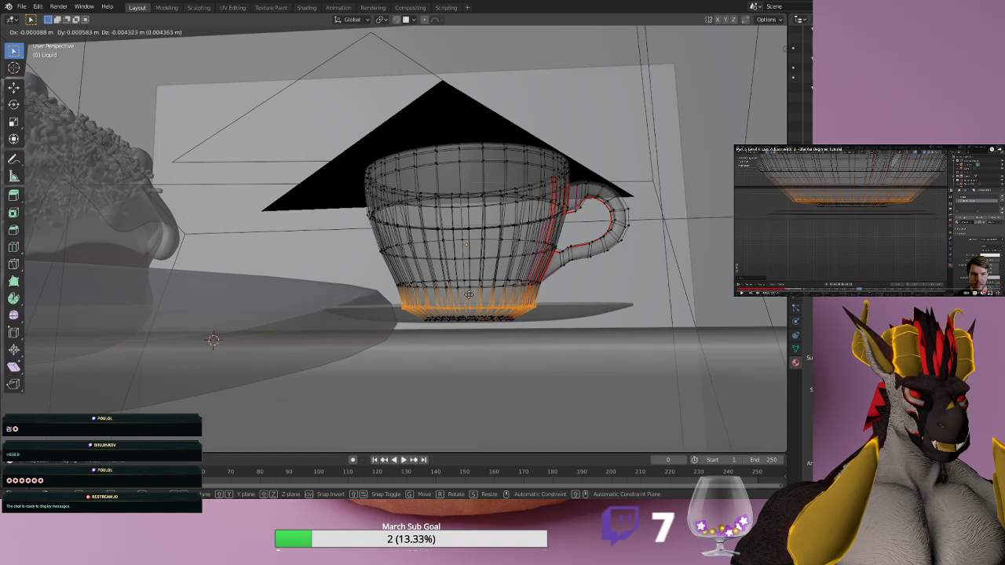
pyautogui.press('s')
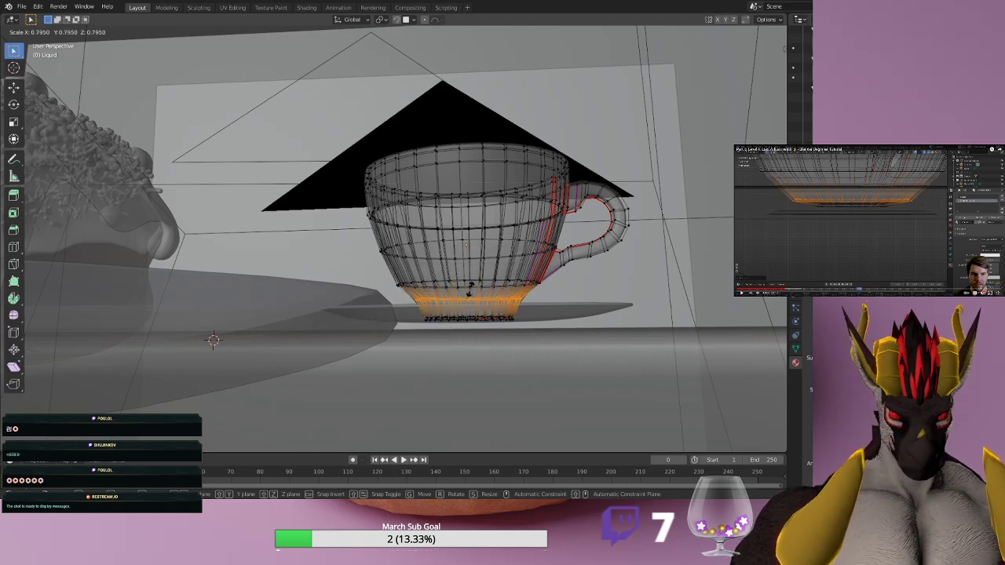
pyautogui.rightClick(470, 292)
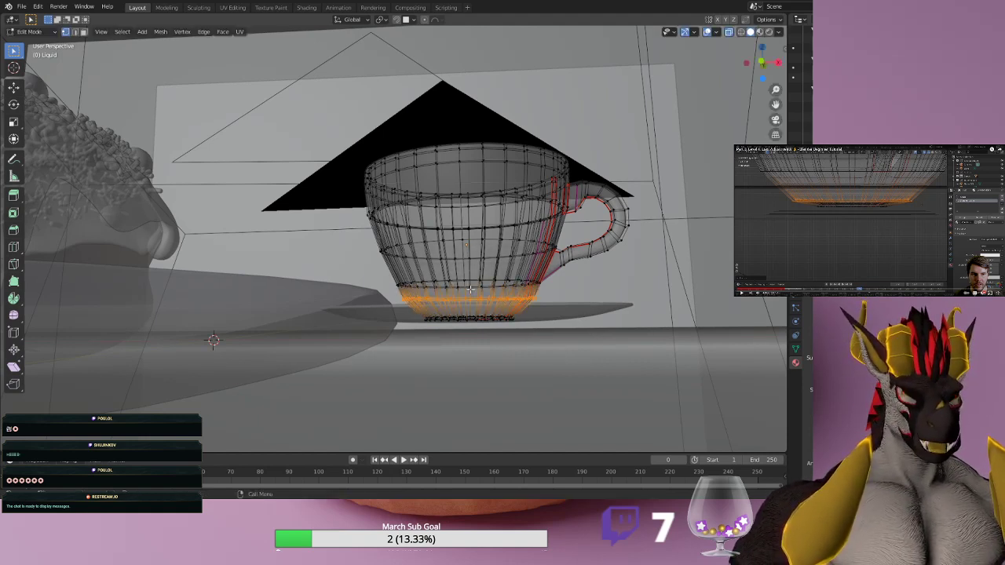
# Lower the selected ring of cup and liquid vertices by about 0.004 m and scale it inward to about 0.8.
pyautogui.press('g')
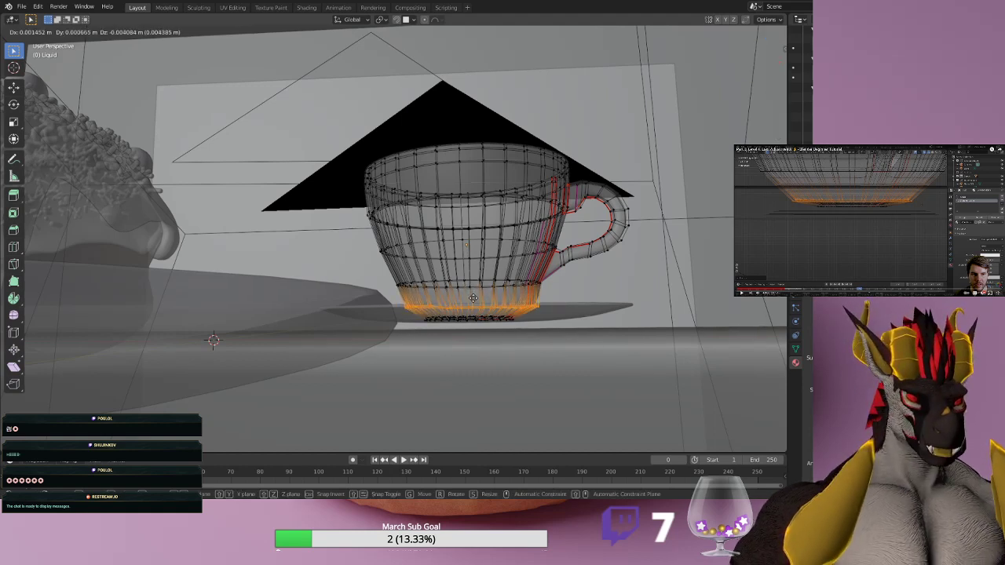
pyautogui.click(473, 299)
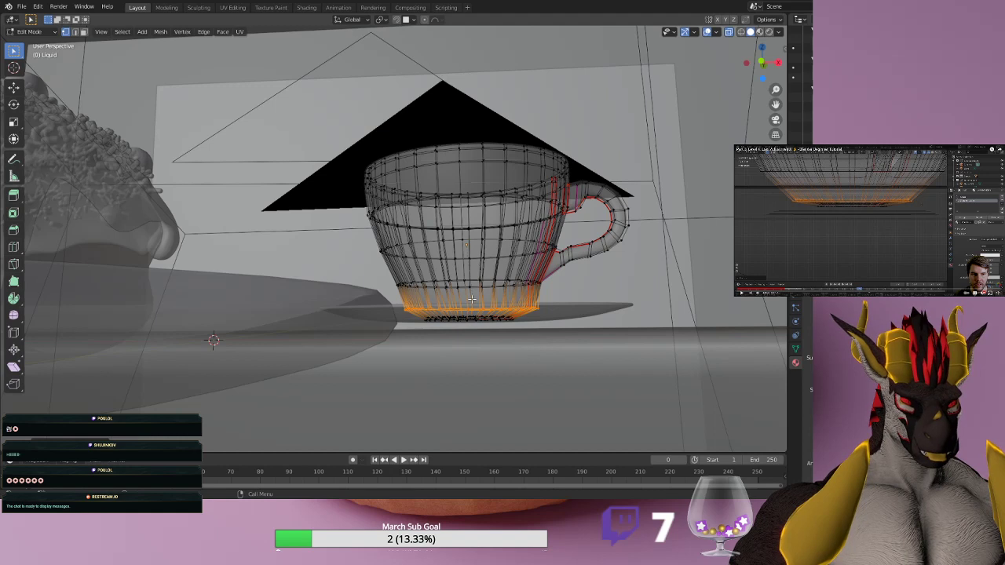
pyautogui.press('s')
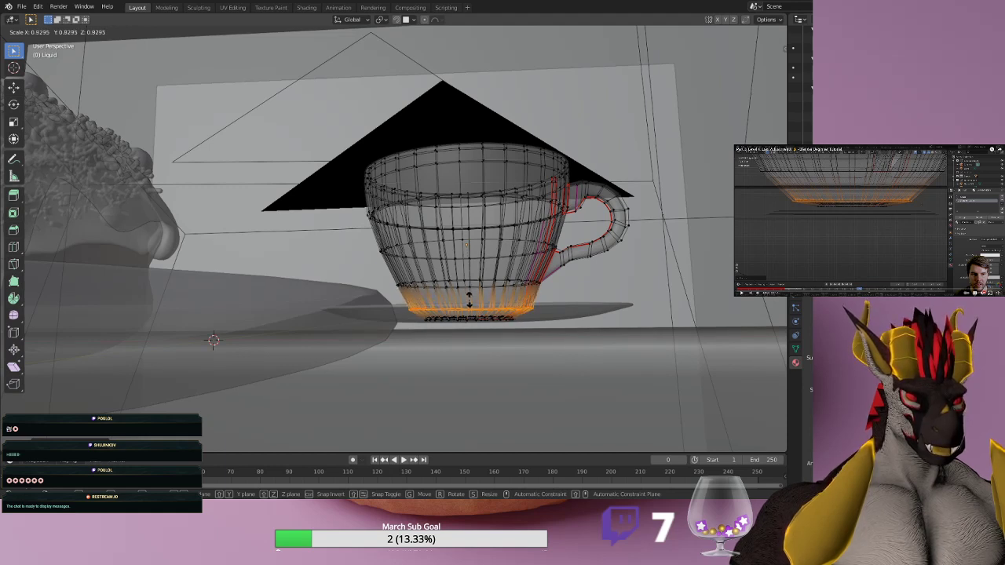
pyautogui.click(469, 299)
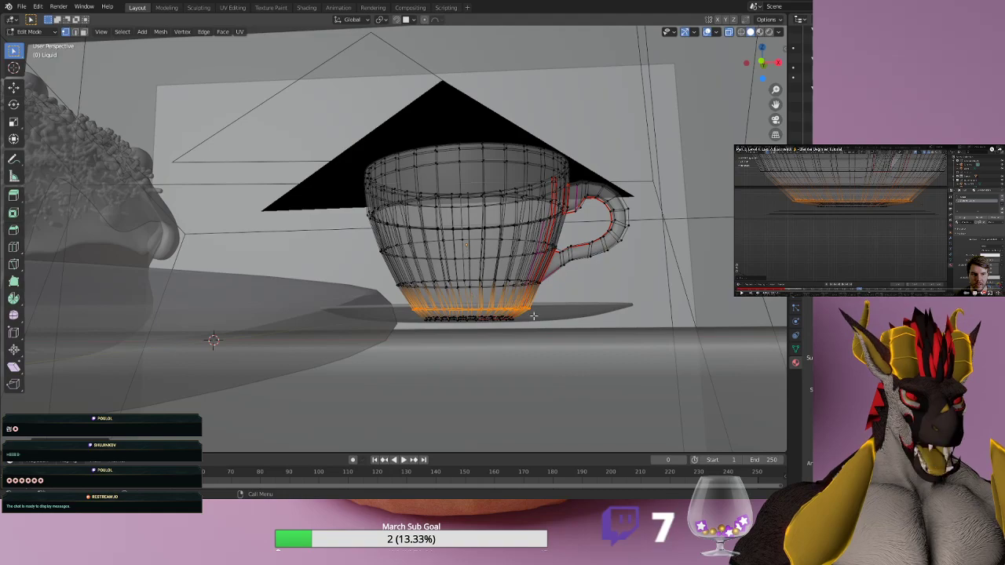
pyautogui.moveTo(609, 297); pyautogui.dragTo(606, 297, button='middle')
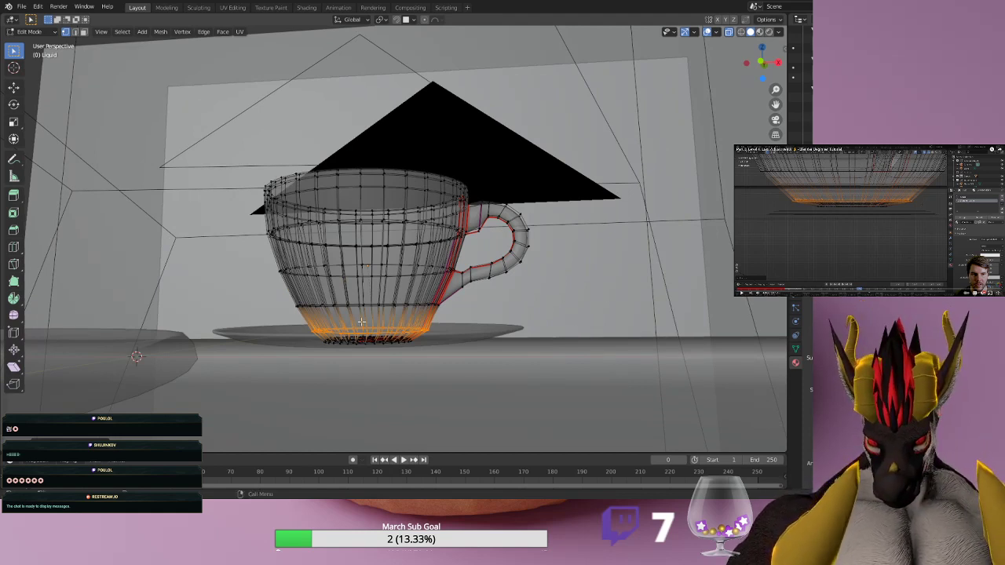
pyautogui.press('i')
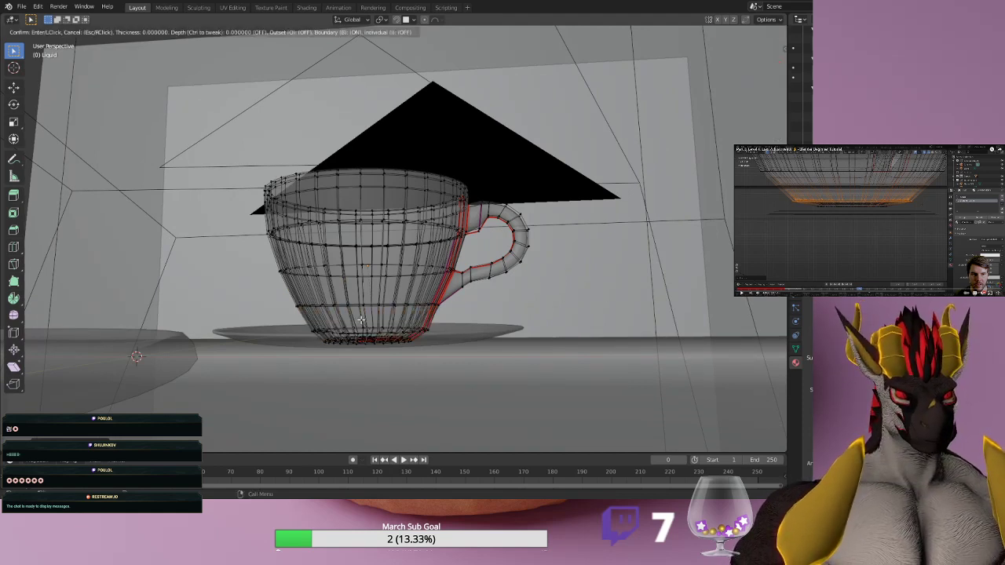
pyautogui.press('Escape')
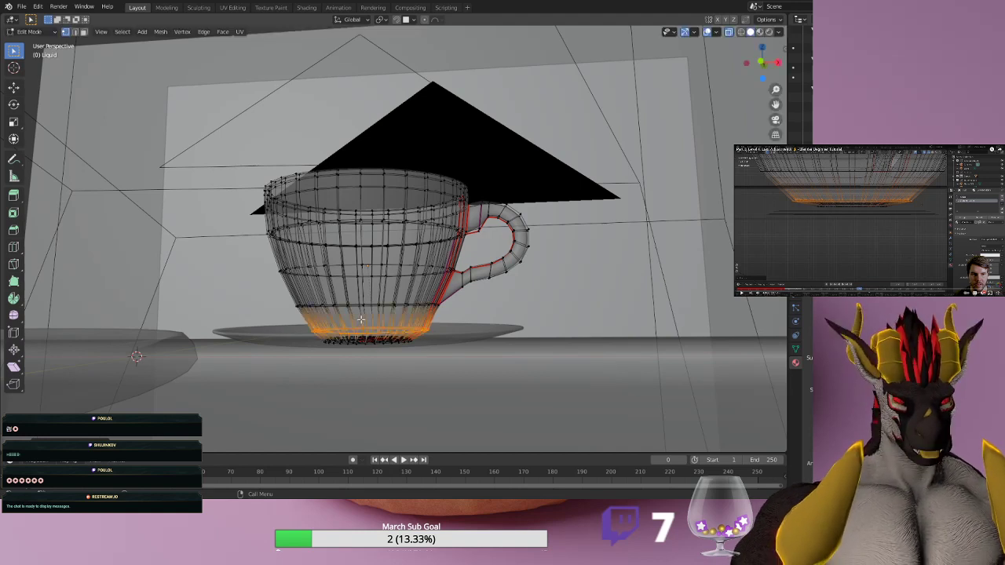
pyautogui.press('r')
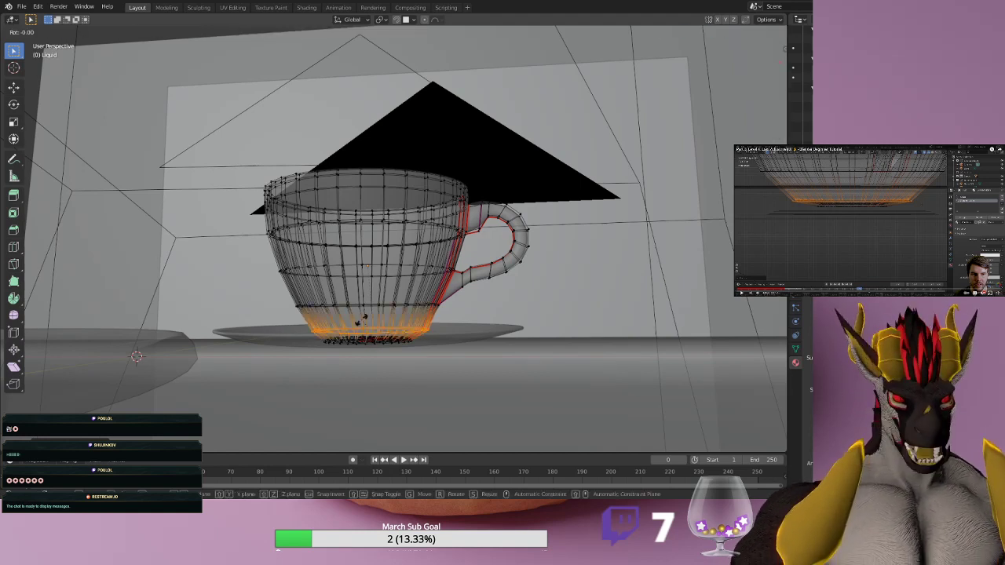
pyautogui.press('Escape')
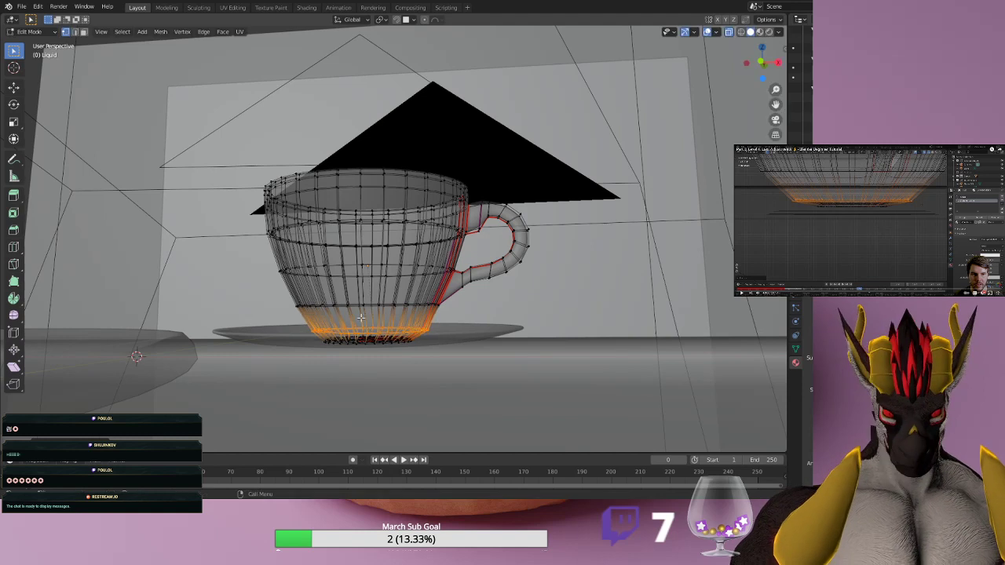
pyautogui.click(775, 243)
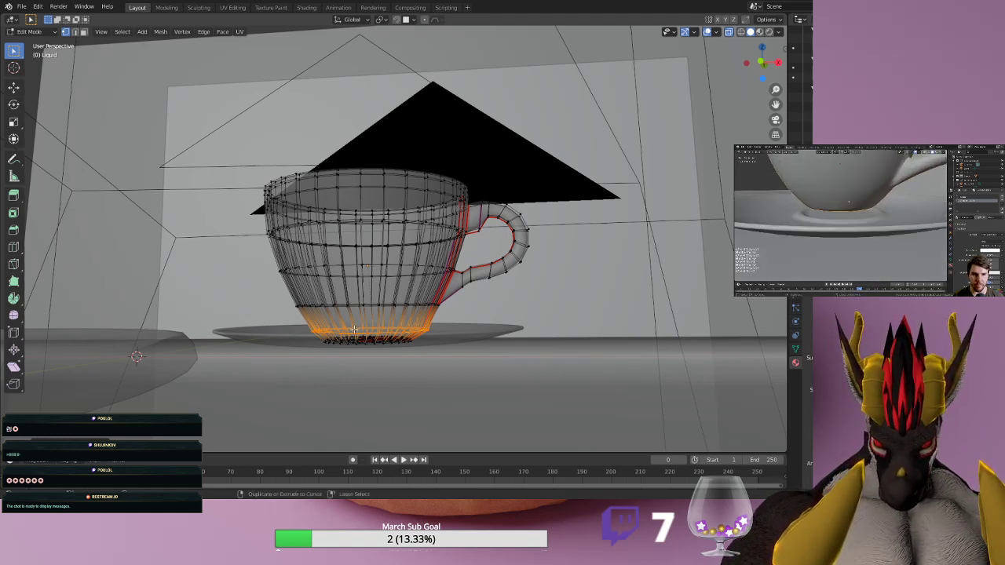
# Add a loop cut in the band above the cup's base, slide it by about 0.31 and nudge it slightly.
pyautogui.hotkey('ctrl', 'r')
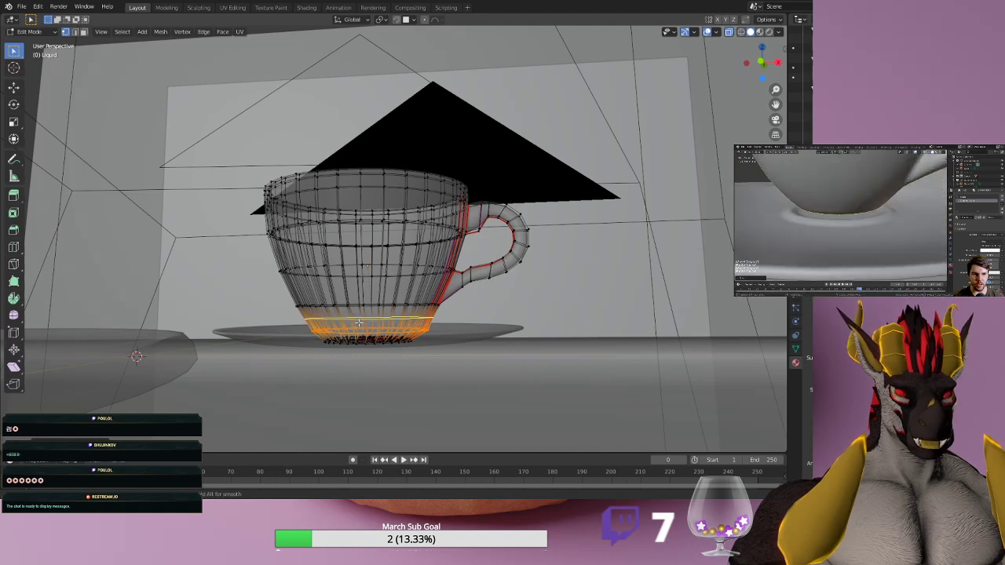
pyautogui.click(355, 322)
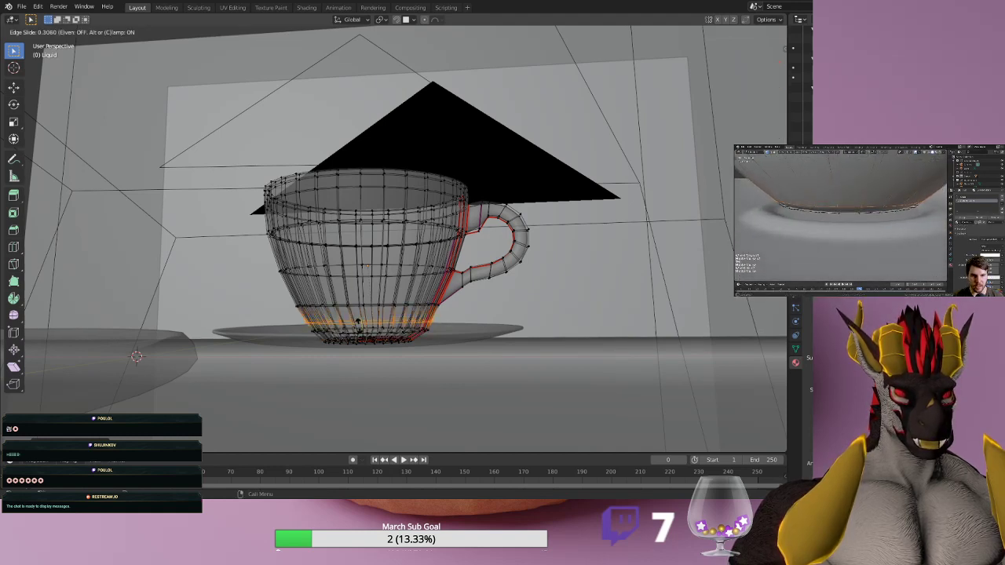
pyautogui.click(358, 324)
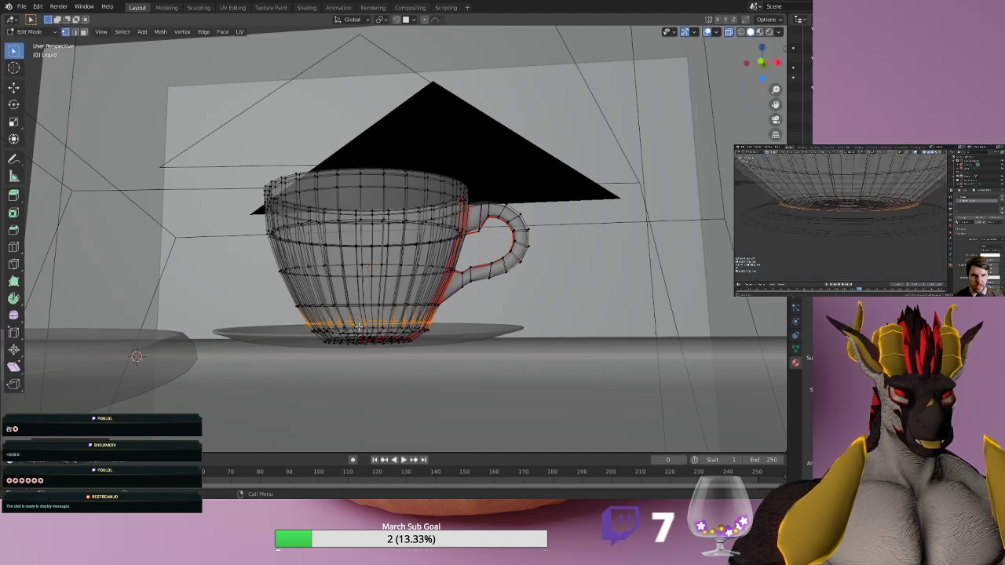
pyautogui.press('g')
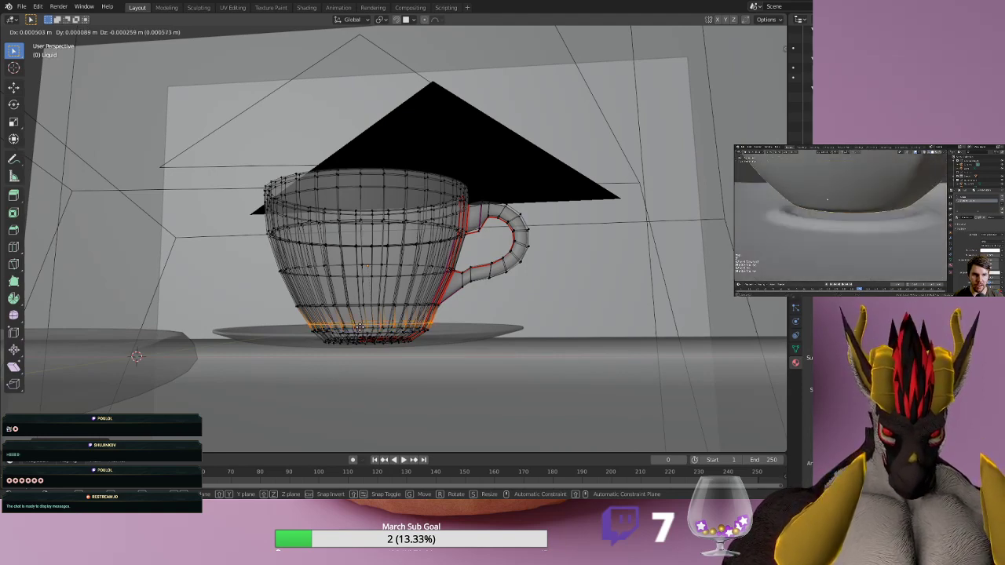
pyautogui.click(358, 326)
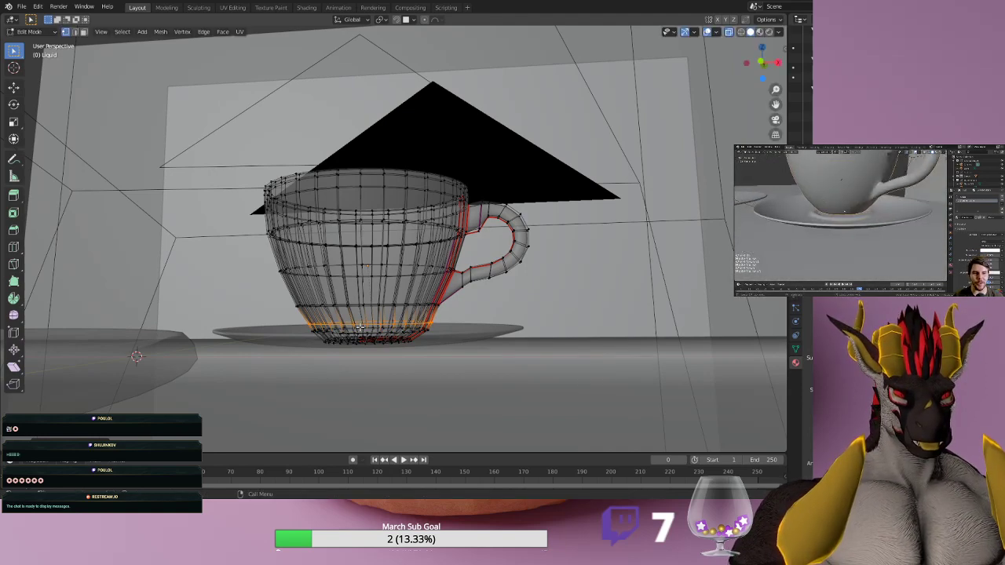
# Switch the viewport to Material Preview shading and examine the cup's lower part against the saucer from a low side angle.
pyautogui.scroll(-5, 359, 326)
pyautogui.scroll(12, 371, 325)
pyautogui.scroll(-7, 372, 324)
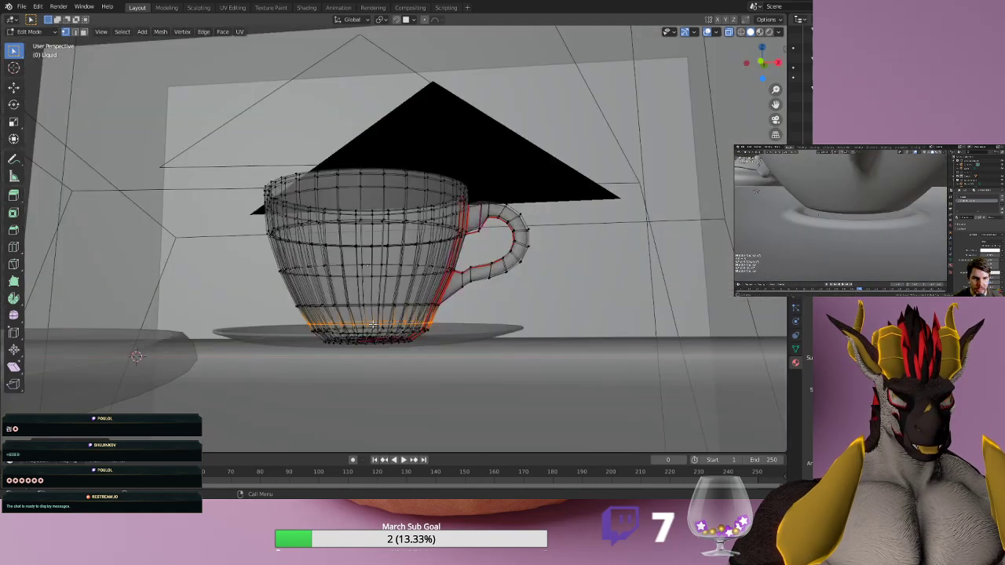
pyautogui.scroll(-4, 373, 325)
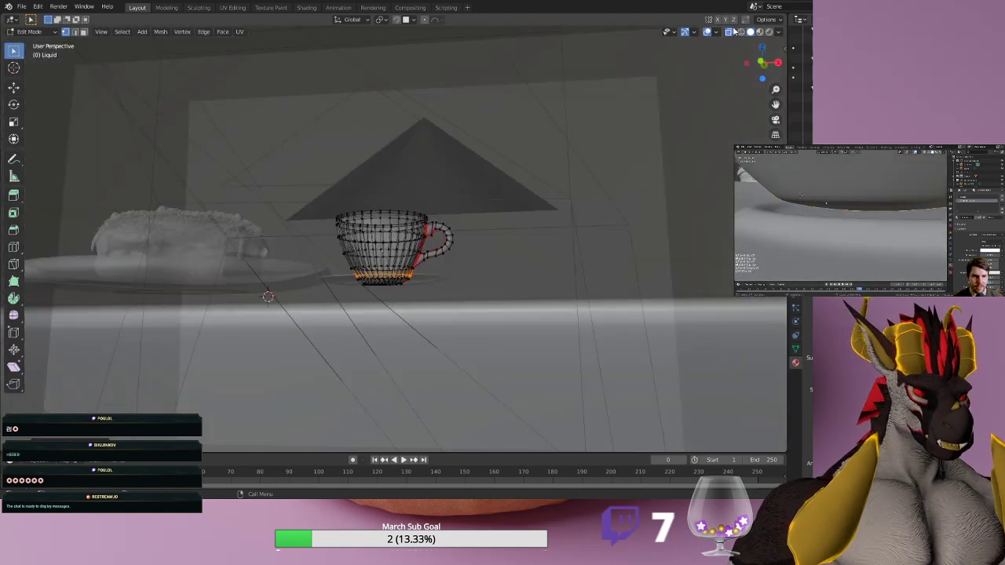
pyautogui.click(759, 32)
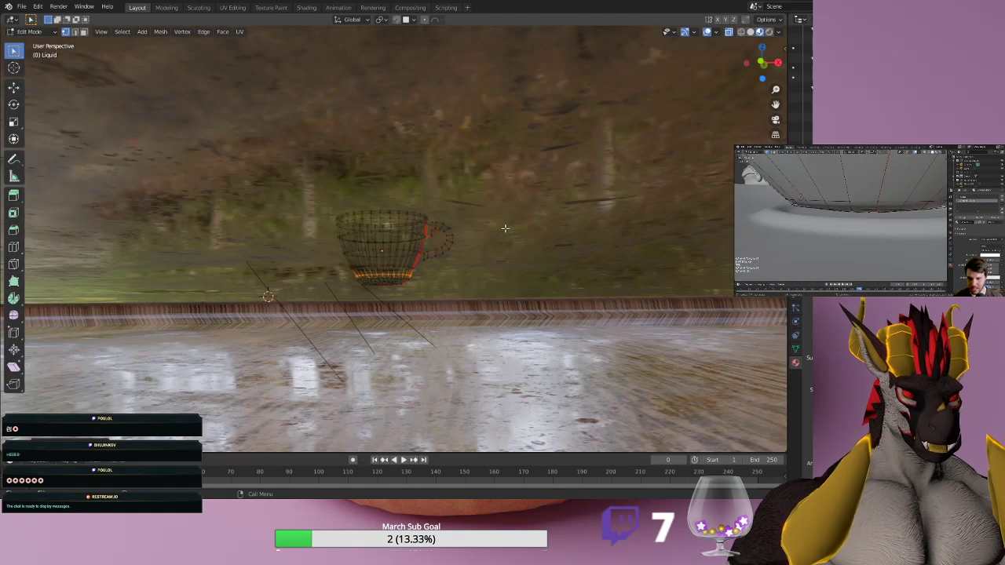
pyautogui.moveTo(501, 221)
pyautogui.mouseDown(button='middle')
pyautogui.moveTo(486, 219)
pyautogui.moveTo(497, 219)
pyautogui.mouseUp(button='middle')
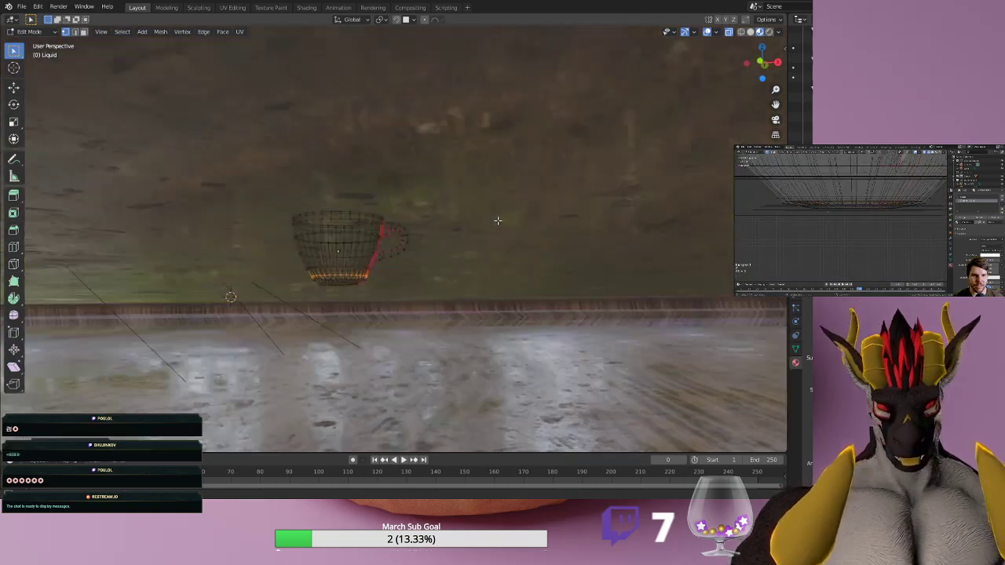
pyautogui.scroll(2, 350, 339)
pyautogui.moveTo(390, 351); pyautogui.dragTo(389, 343, button='middle')
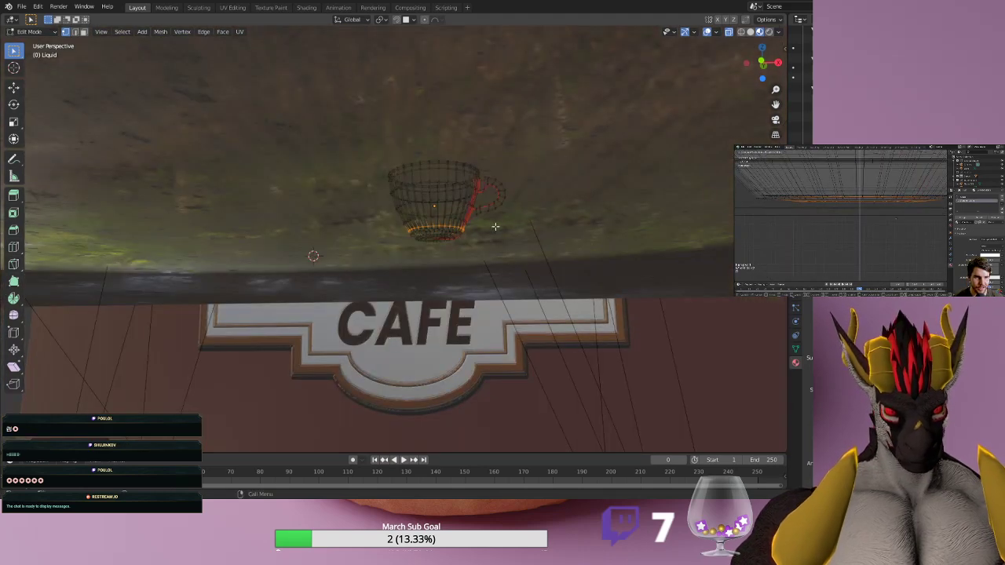
pyautogui.moveTo(491, 233); pyautogui.dragTo(475, 303, button='middle')
pyautogui.scroll(2, 473, 306)
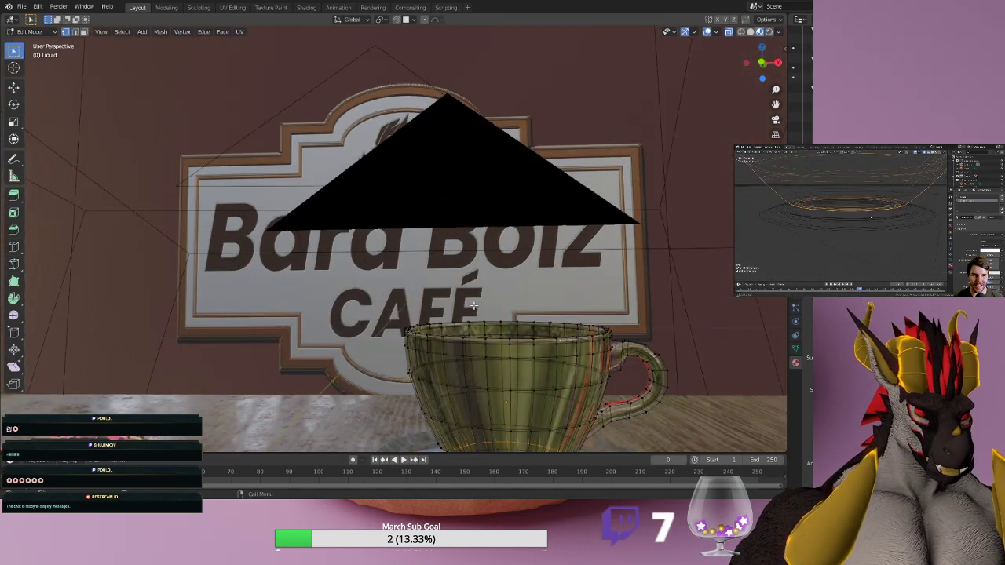
pyautogui.moveTo(473, 306); pyautogui.dragTo(343, 351, button='middle')
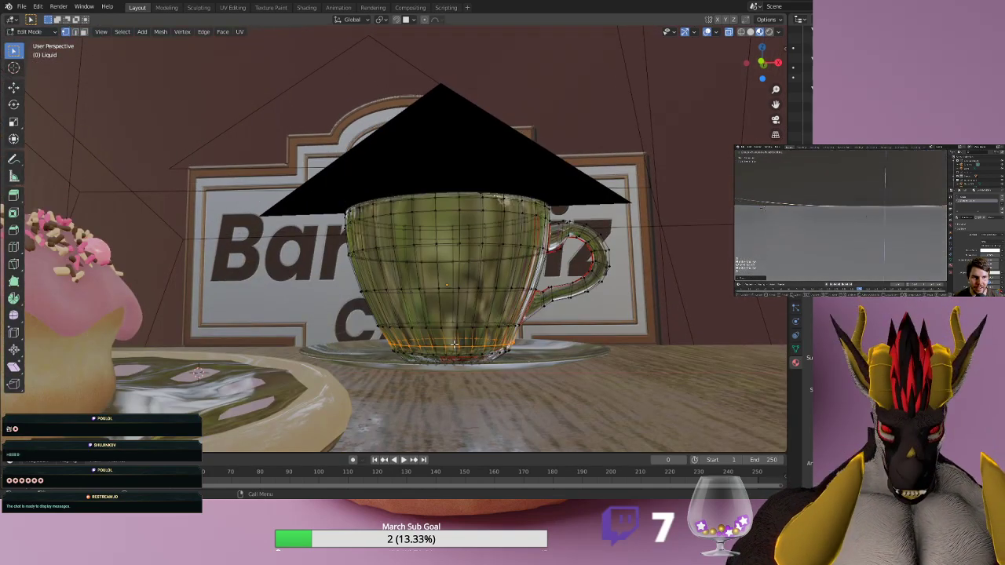
# Scale the selected edge loop near the cup's base inward to about 0.98.
pyautogui.press('s')
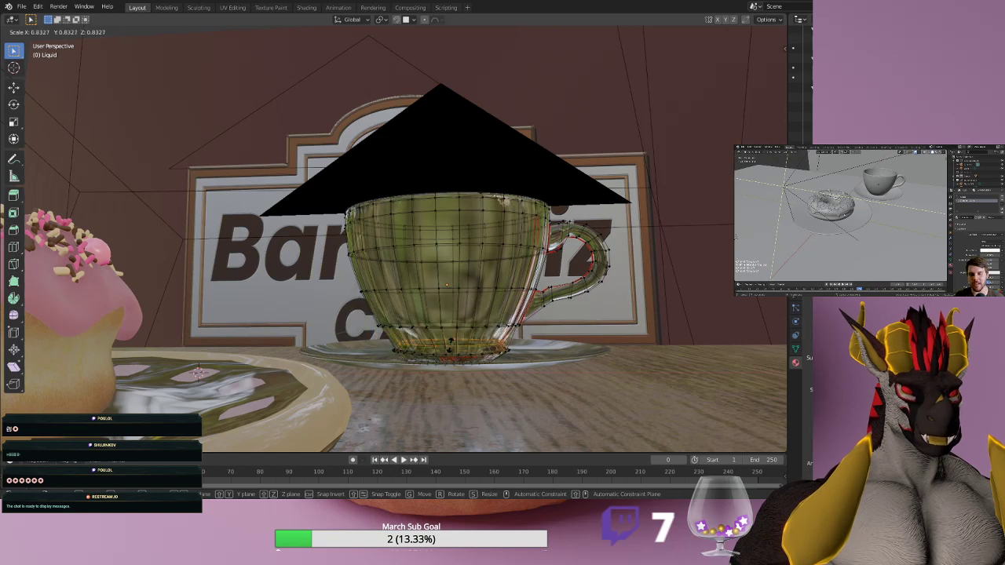
pyautogui.press('Escape')
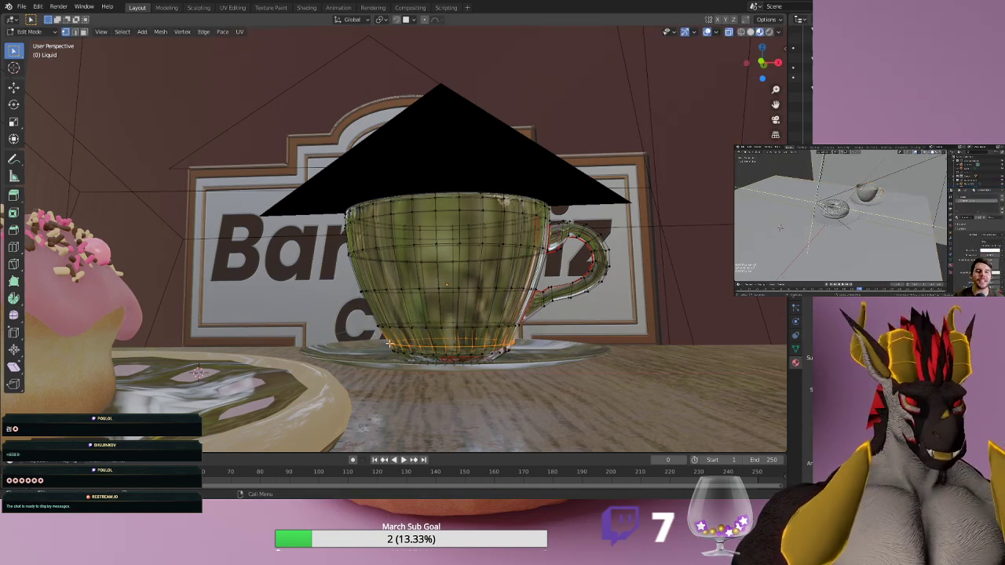
pyautogui.press('s')
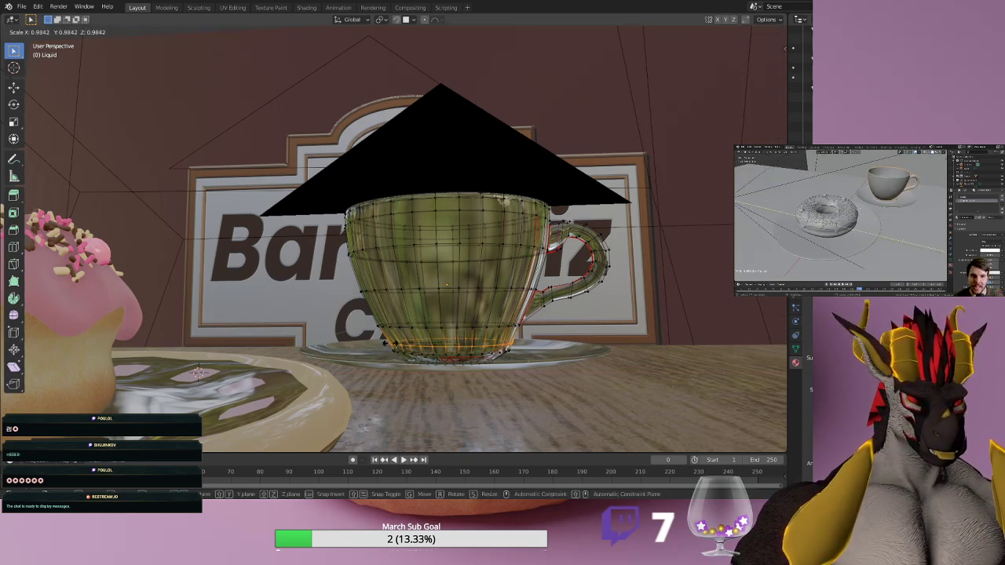
pyautogui.click(389, 343)
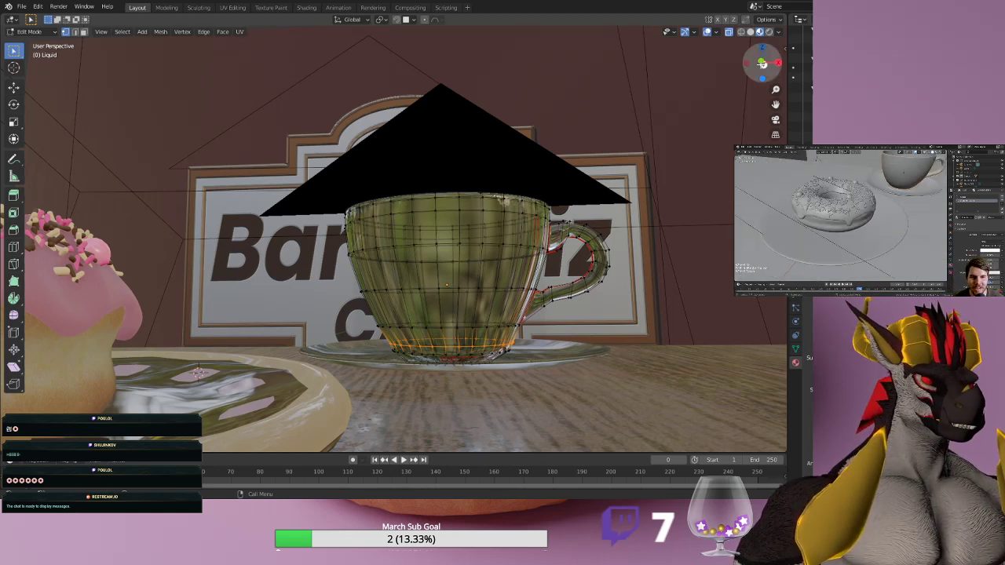
# Leave Edit Mode on the cup and liquid meshes and return to Object Mode.
pyautogui.moveTo(762, 65); pyautogui.dragTo(761, 65)
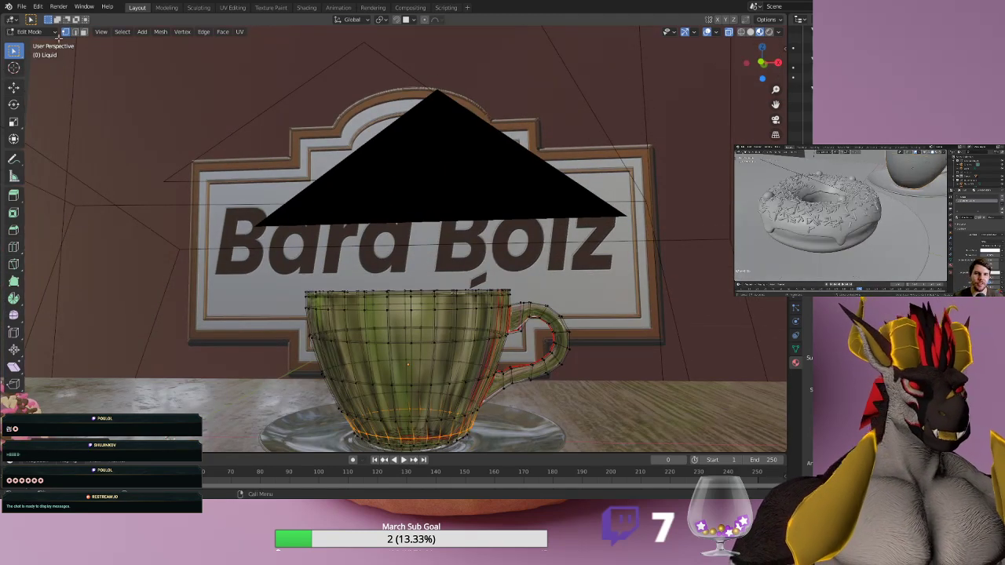
pyautogui.click(29, 31)
pyautogui.click(32, 44)
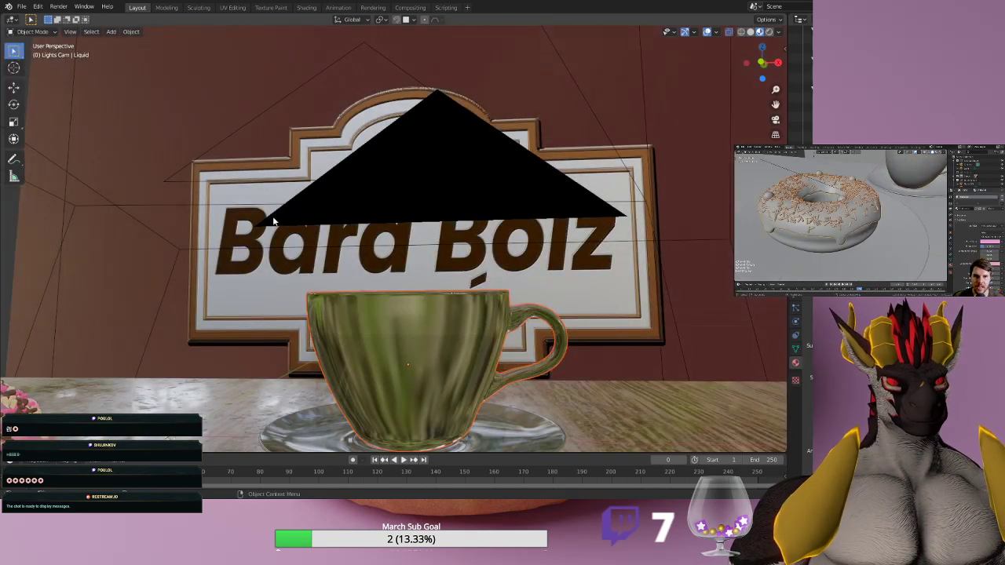
# Switch the viewport to Rendered shading and examine the glass cup and coffee against the café sign, near and far.
pyautogui.click(766, 33)
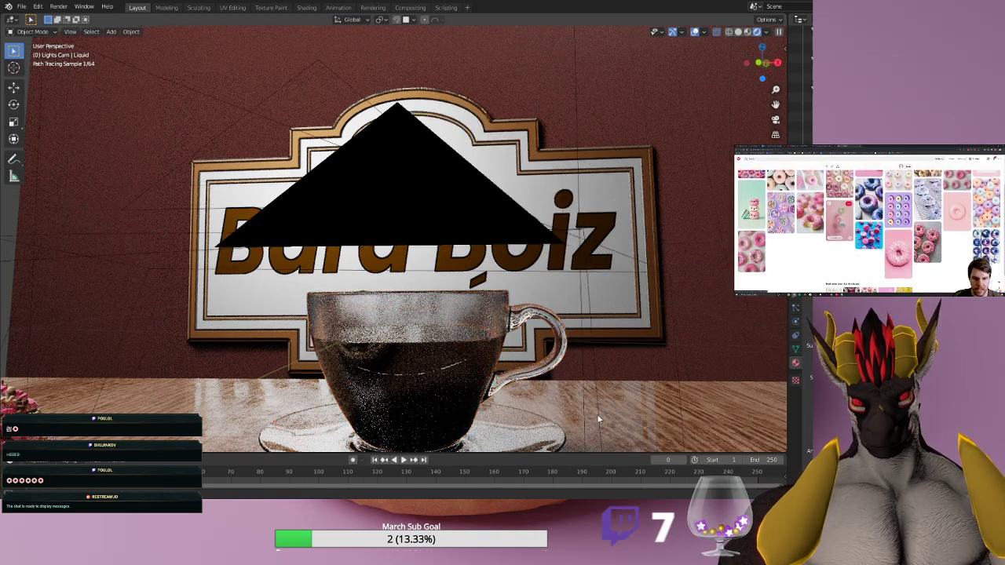
pyautogui.scroll(4, 597, 413)
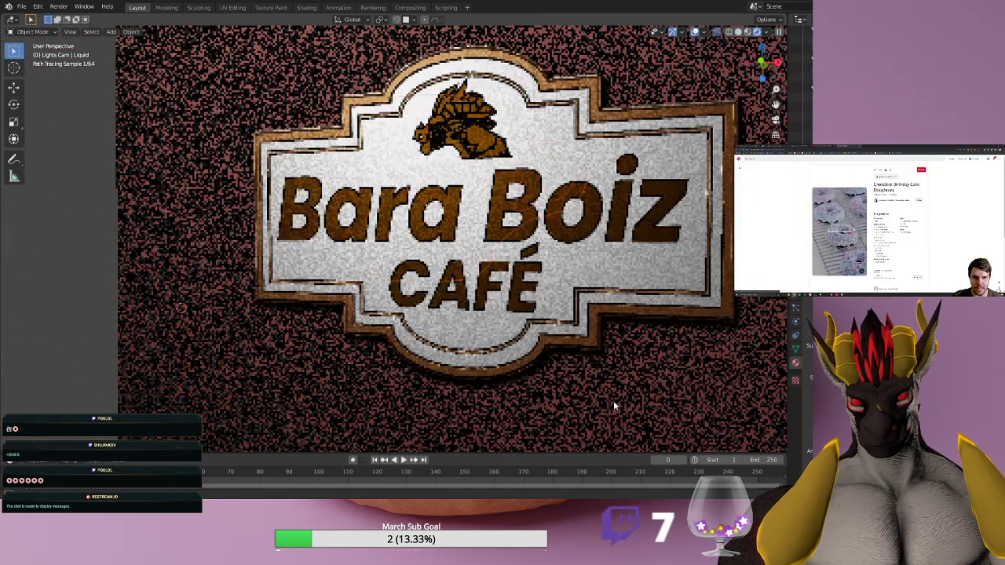
pyautogui.scroll(-3, 613, 408)
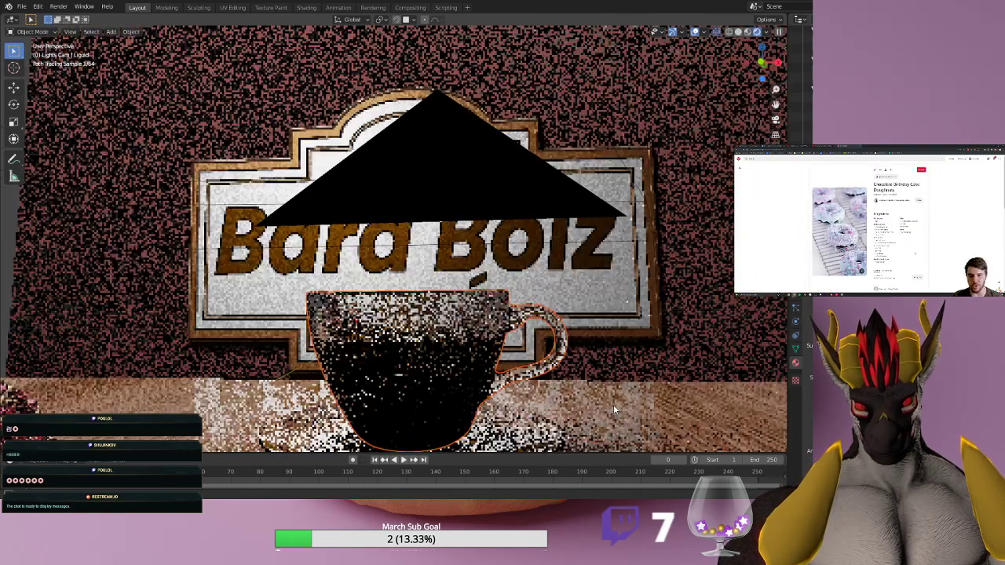
pyautogui.moveTo(613, 405); pyautogui.dragTo(621, 405, button='middle')
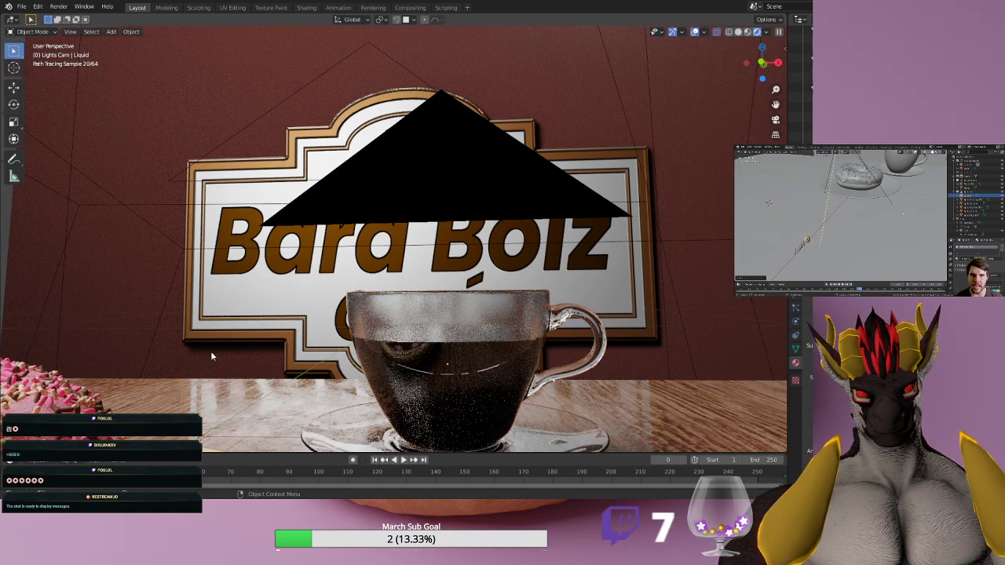
pyautogui.scroll(-4, 438, 371)
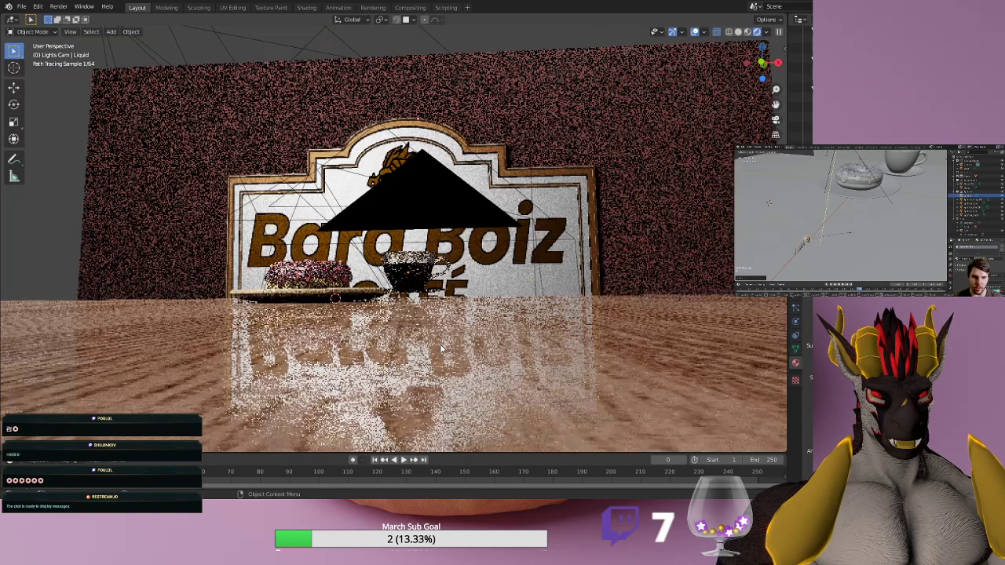
pyautogui.scroll(2, 431, 316)
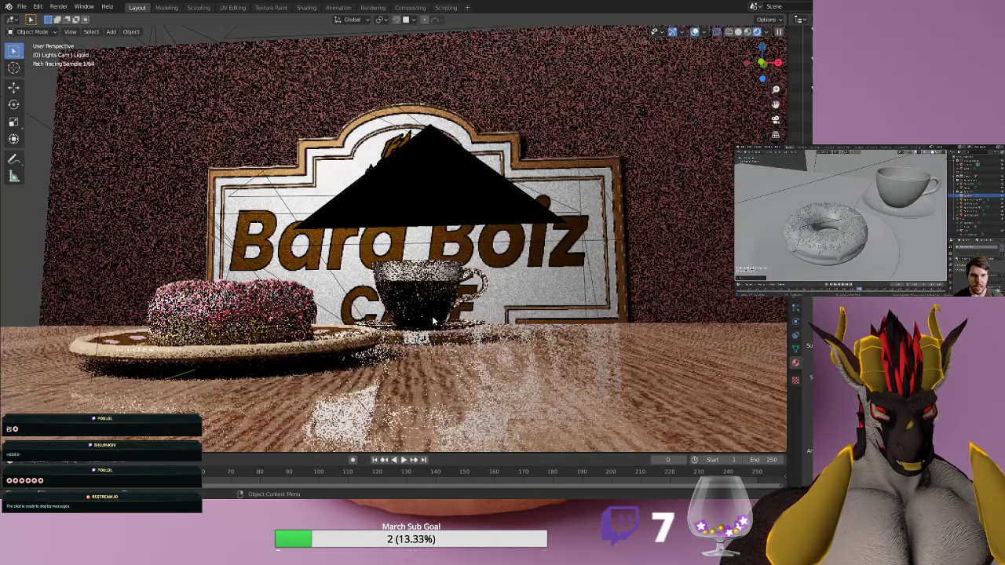
pyautogui.scroll(3, 431, 319)
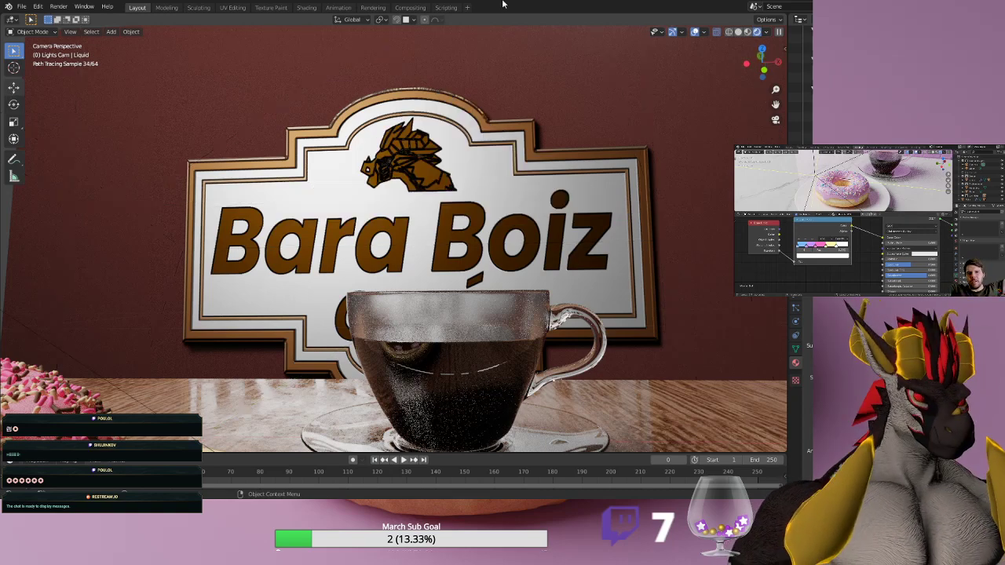
# Look through the scene camera in Rendered shading and examine the framing of the donut plate and cup.
pyautogui.press('KP_0')
pyautogui.scroll(-5, 479, 153)
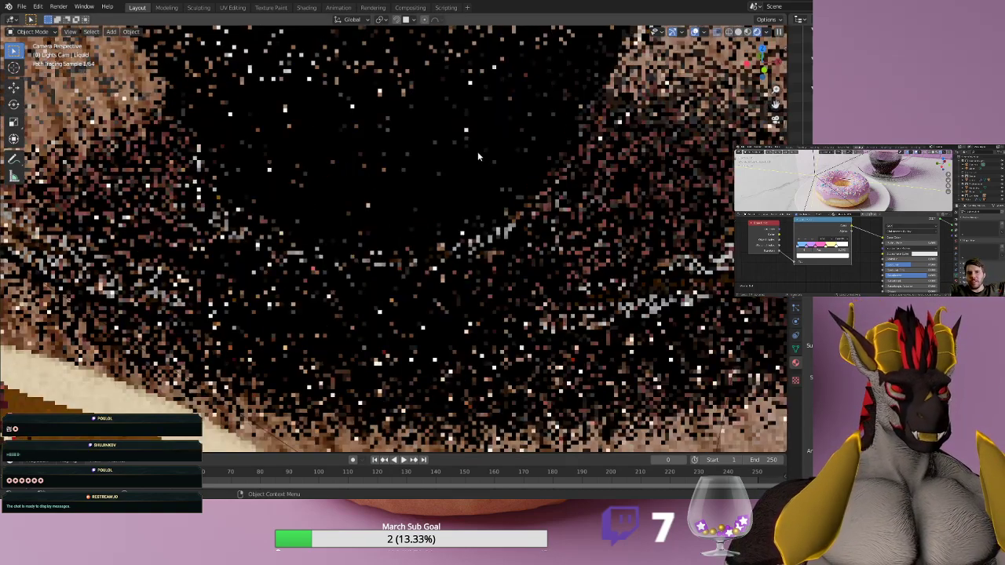
pyautogui.scroll(-4, 479, 153)
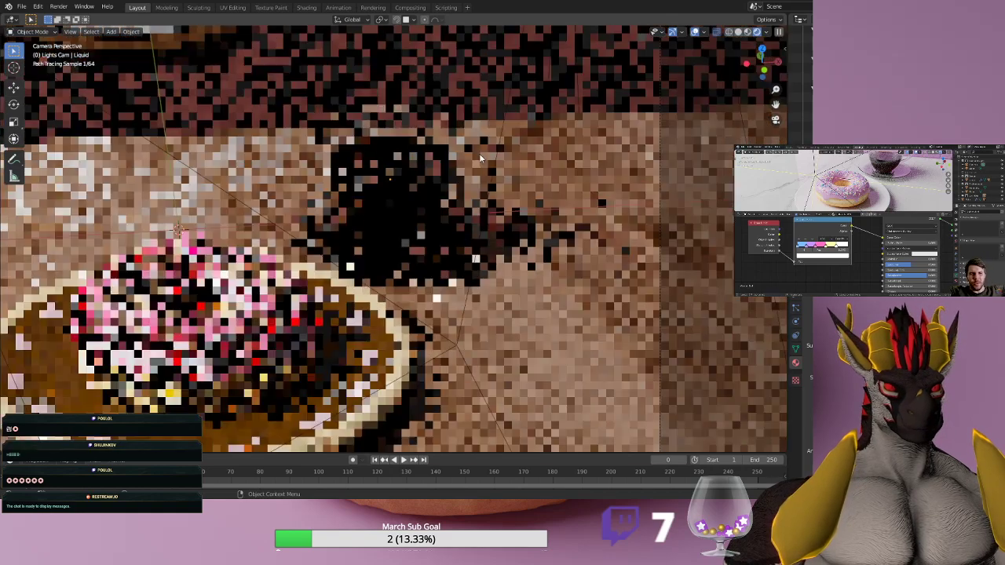
pyautogui.scroll(1, 480, 159)
pyautogui.scroll(-4, 480, 159)
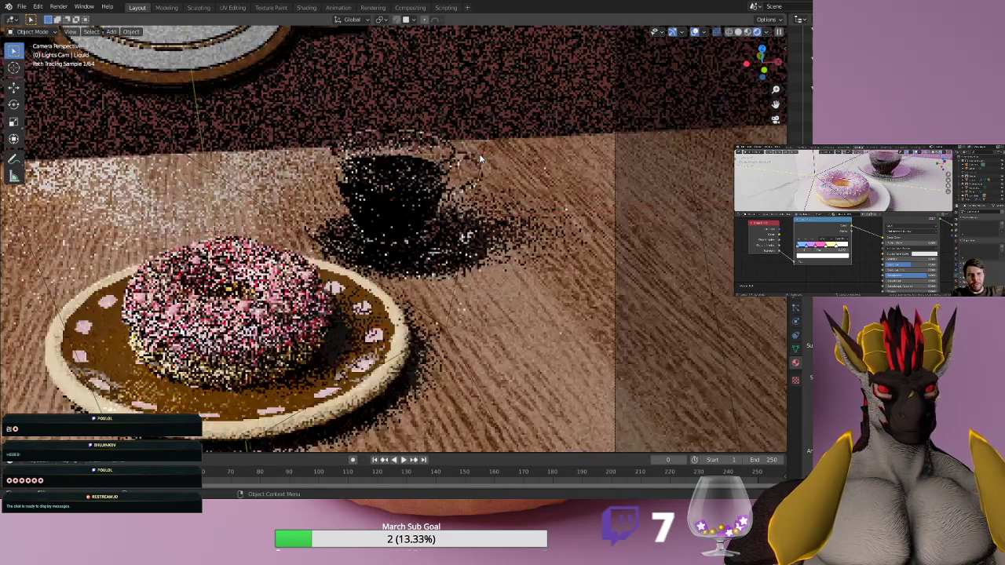
pyautogui.scroll(-3, 479, 157)
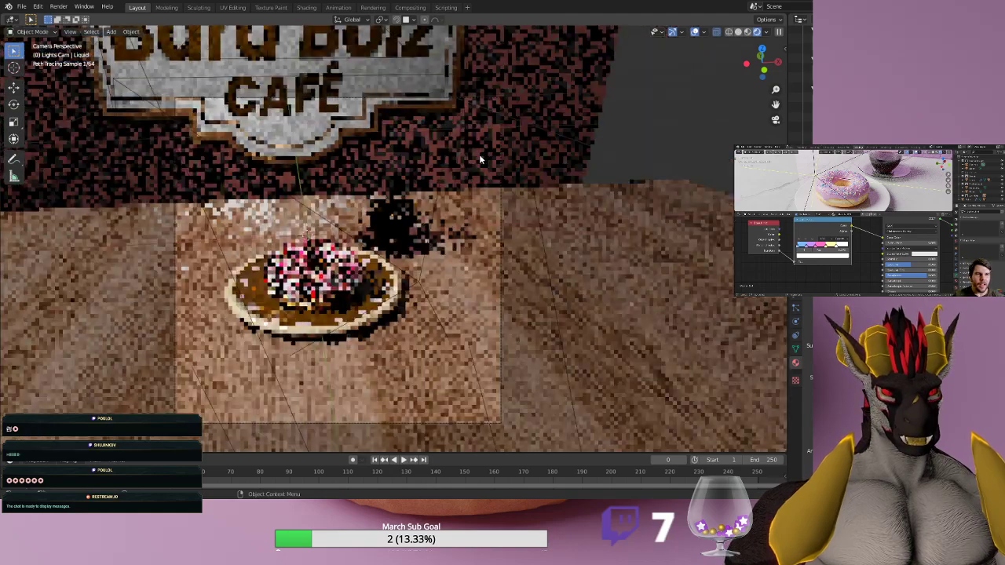
# Switch the viewport to Solid shading and inspect the donut and cup both in the camera view and from a low angle outside it.
pyautogui.click(747, 33)
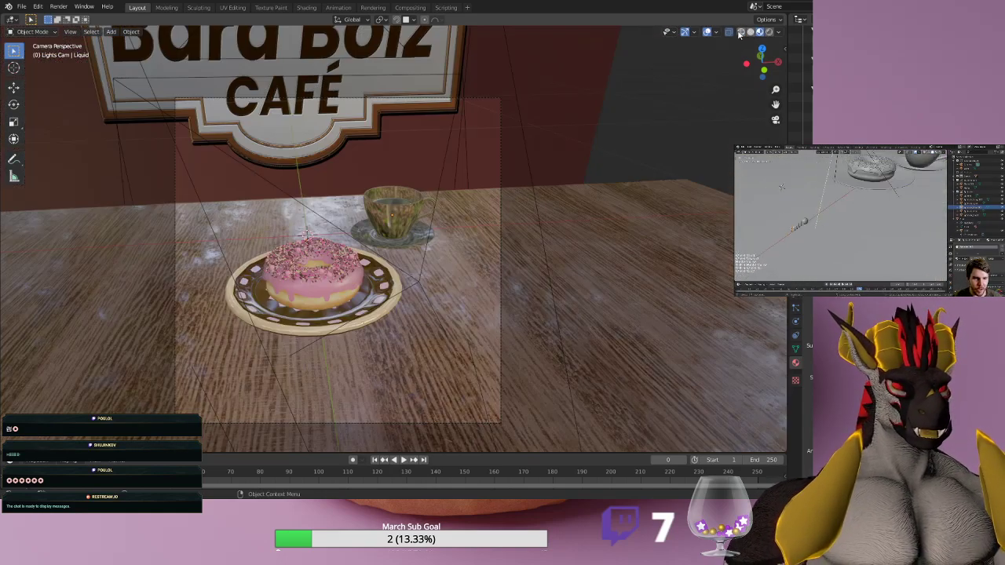
pyautogui.click(750, 32)
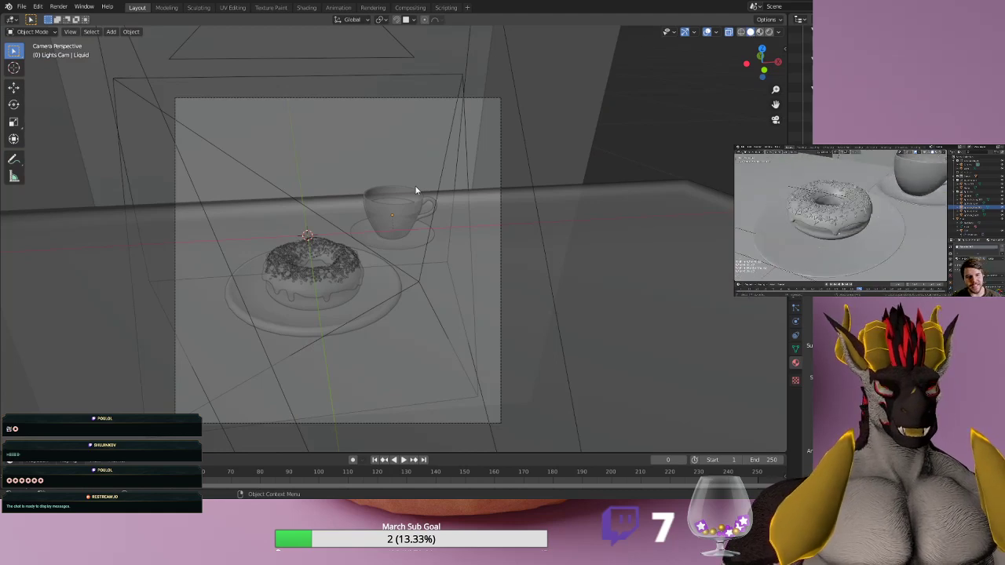
pyautogui.scroll(2, 300, 281)
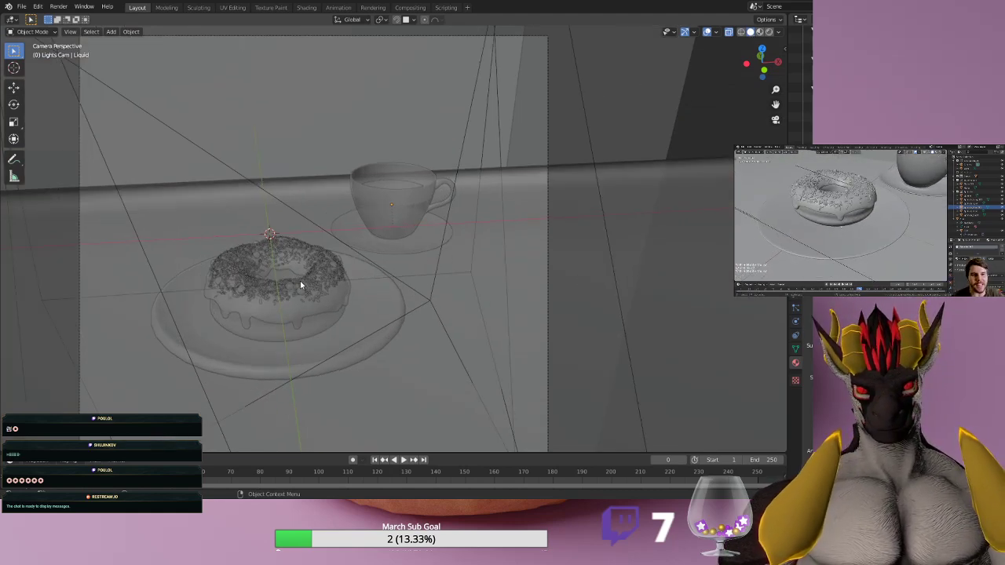
pyautogui.press('KP_0')
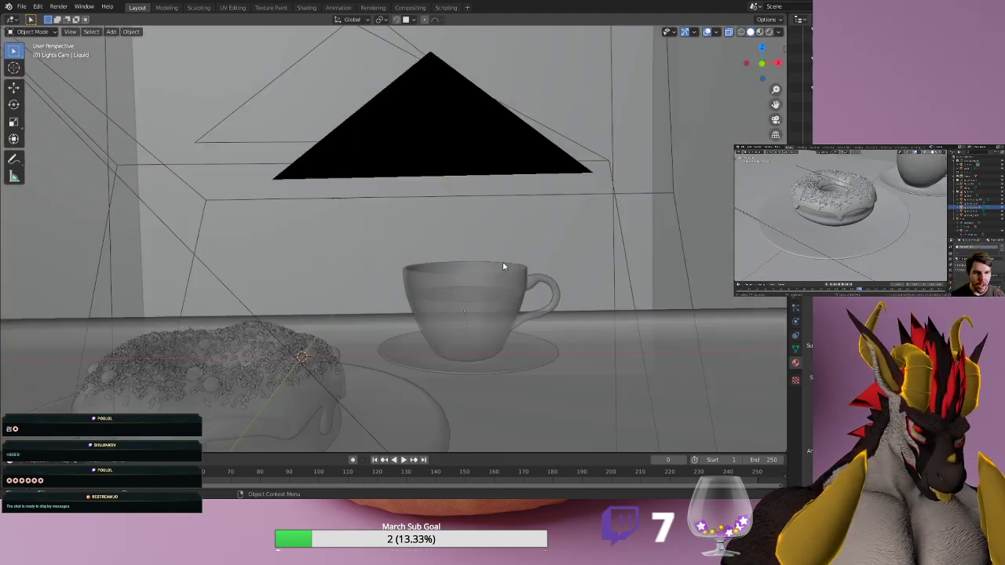
pyautogui.scroll(-10, 292, 284)
pyautogui.scroll(8, 302, 287)
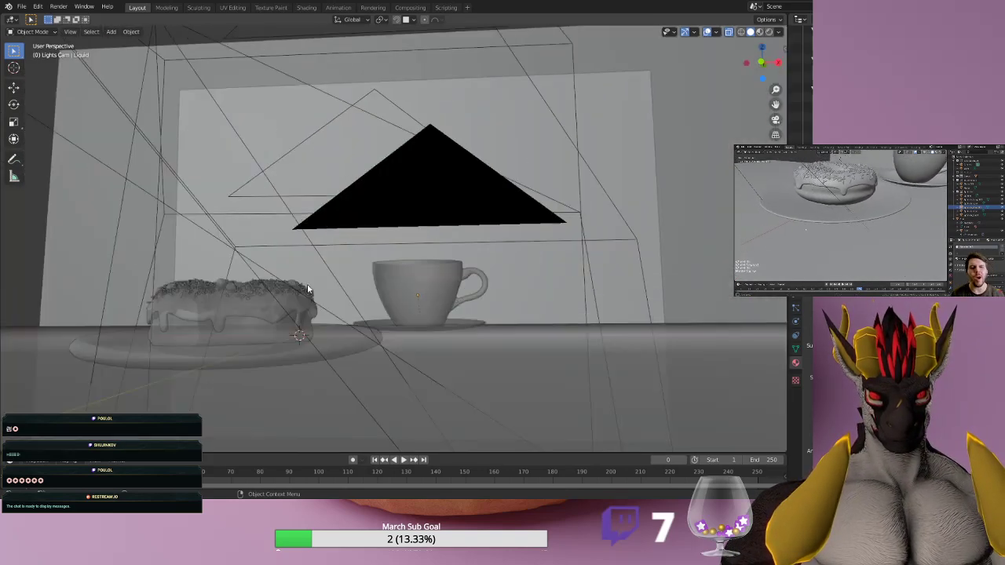
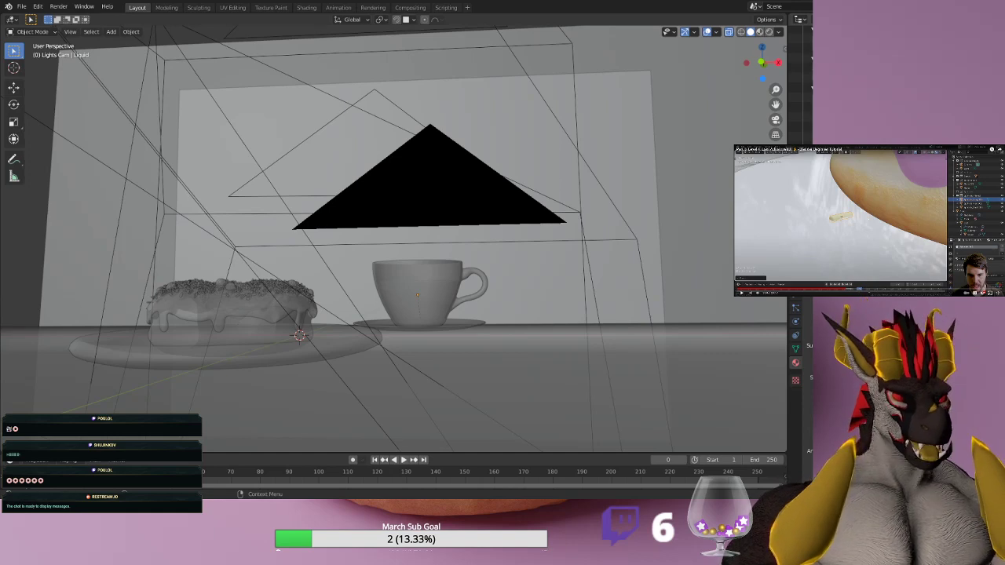
# Align the viewport to the front orthographic view, set shading to Material Preview and examine the table and sign.
pyautogui.moveTo(549, 144); pyautogui.dragTo(558, 148, button='middle')
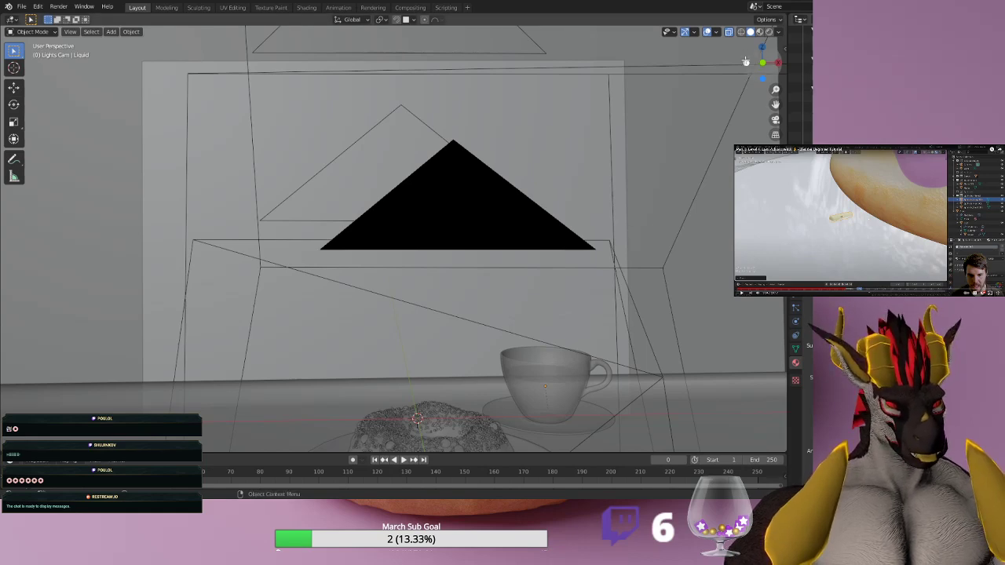
pyautogui.press('KP_1')
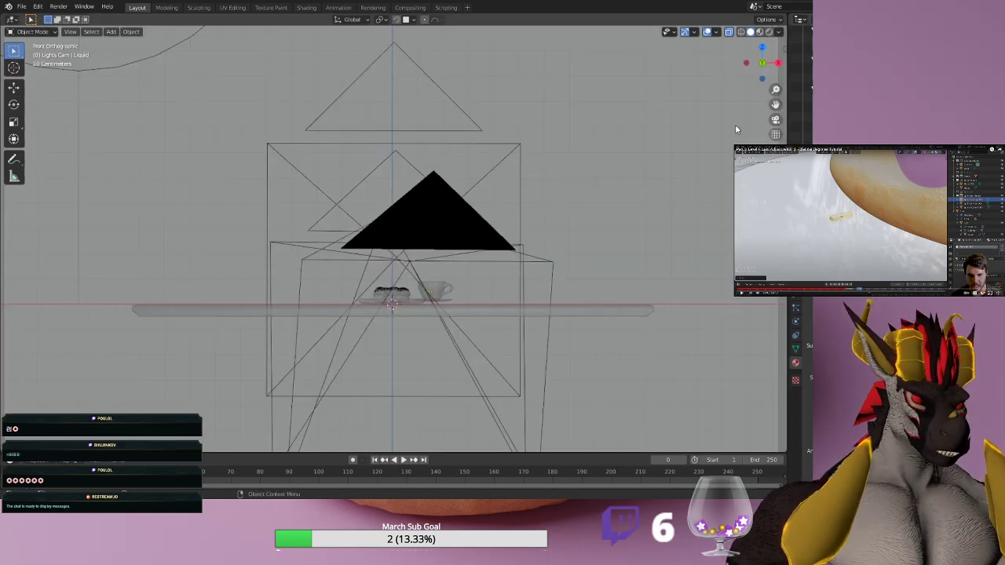
pyautogui.scroll(3, 586, 166)
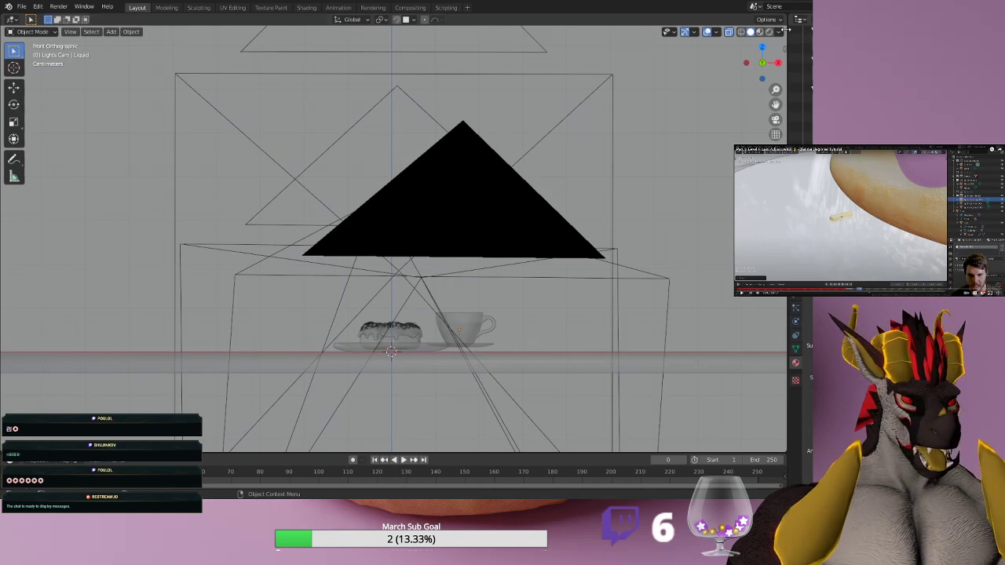
pyautogui.click(759, 32)
pyautogui.scroll(5, 516, 251)
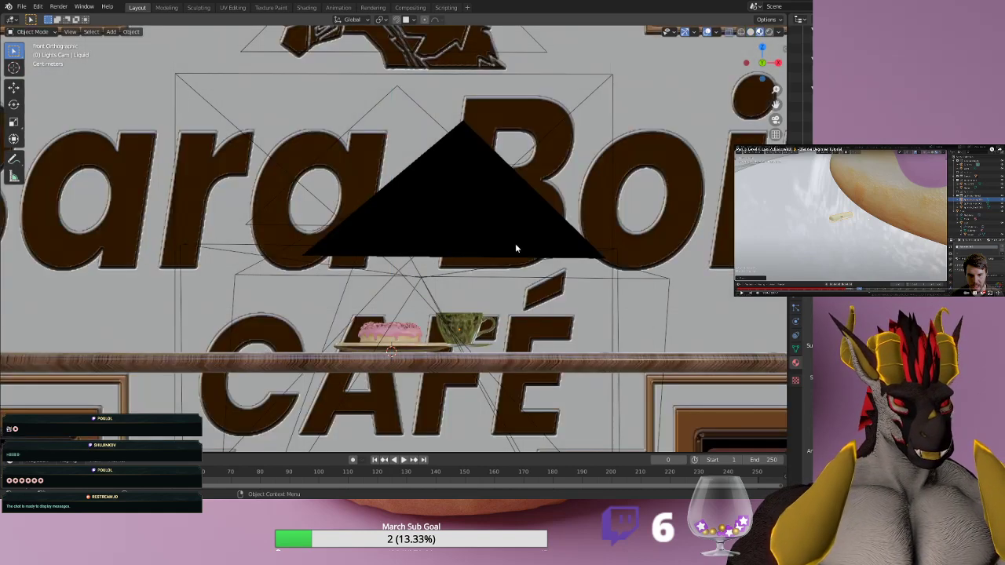
# Select the red back wall and look over the wall, donut plate and whole tabletop from above.
pyautogui.moveTo(558, 212); pyautogui.dragTo(561, 242, button='middle')
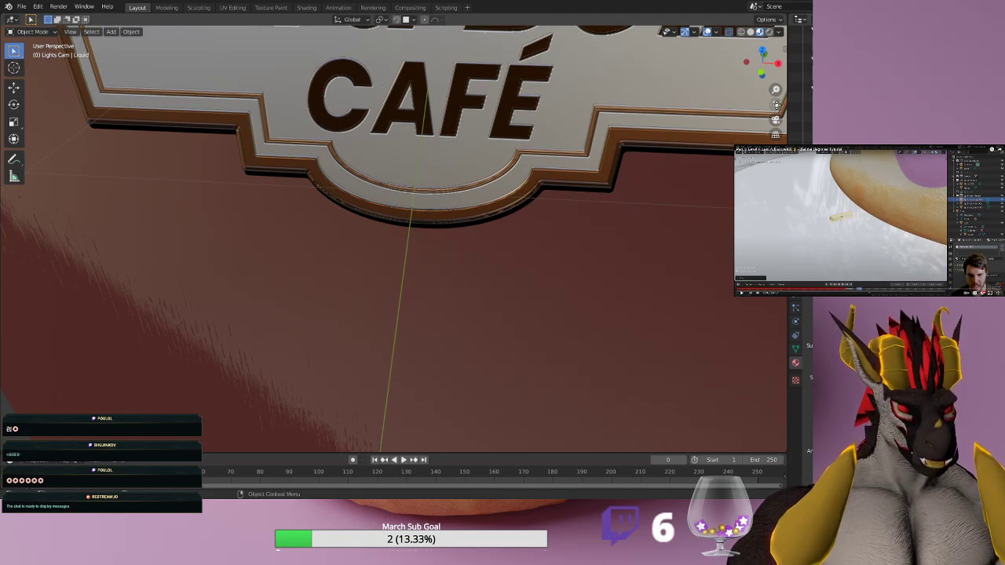
pyautogui.moveTo(393, 328); pyautogui.dragTo(394, 306)
pyautogui.moveTo(402, 322); pyautogui.dragTo(556, 41, button='middle')
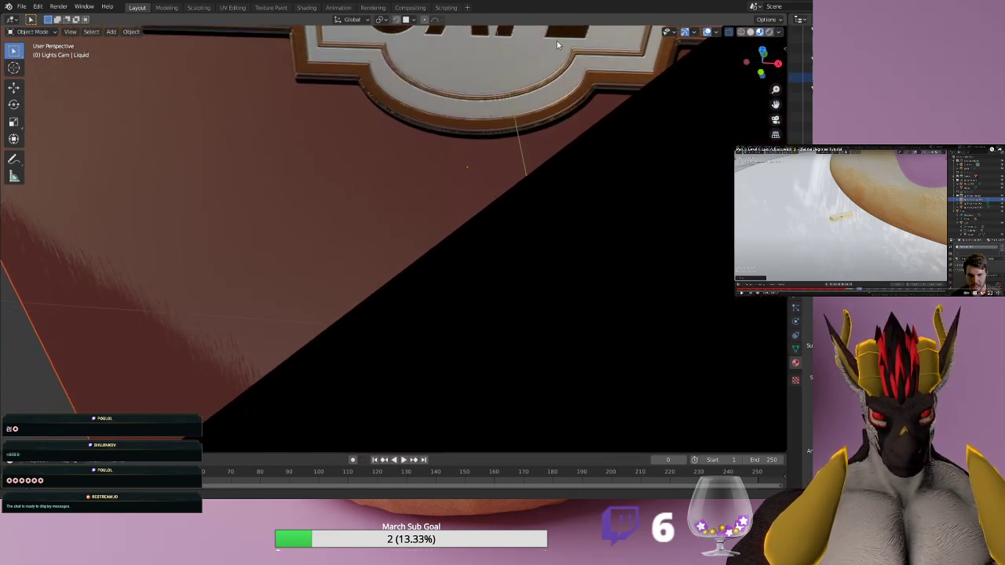
pyautogui.keyDown('shift'); pyautogui.moveTo(438, 241); pyautogui.dragTo(483, 80, button='middle'); pyautogui.keyUp('shift')
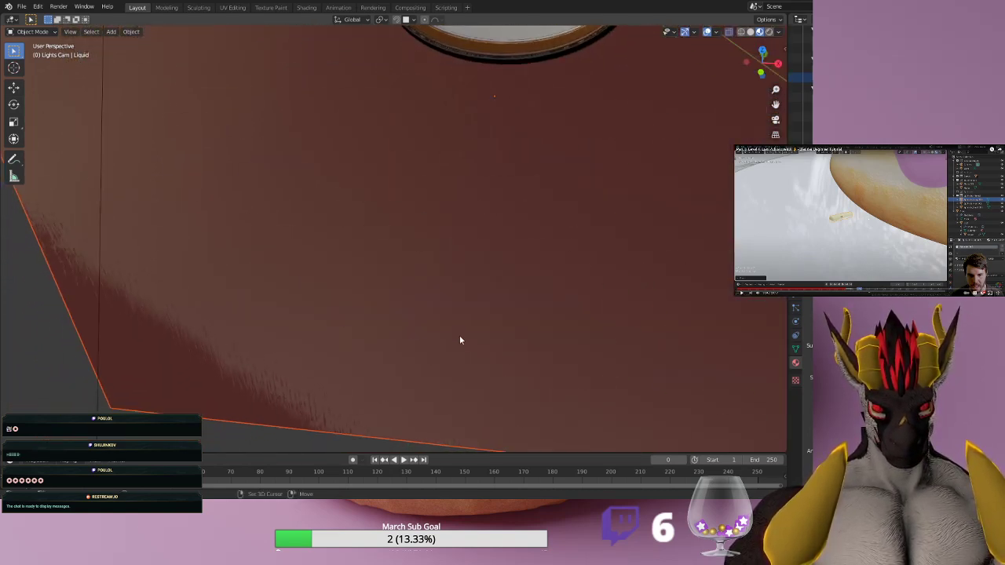
pyautogui.keyDown('shift'); pyautogui.moveTo(460, 340); pyautogui.dragTo(437, 89, button='middle'); pyautogui.keyUp('shift')
pyautogui.keyDown('shift'); pyautogui.moveTo(489, 117); pyautogui.dragTo(426, 261, button='middle'); pyautogui.keyUp('shift')
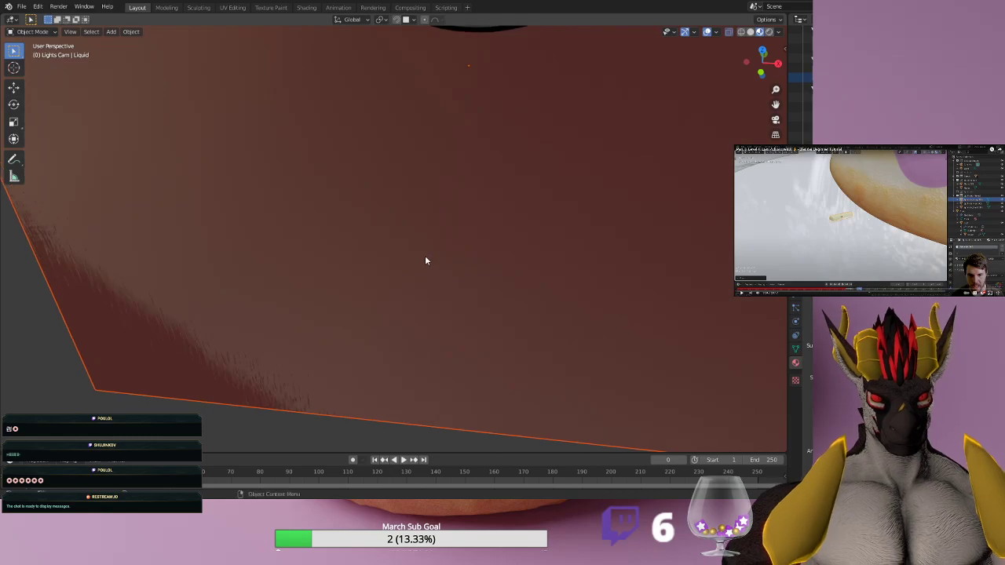
pyautogui.scroll(-5, 415, 260)
pyautogui.scroll(1, 373, 338)
pyautogui.moveTo(377, 325); pyautogui.dragTo(380, 239, button='middle')
pyautogui.scroll(6, 380, 239)
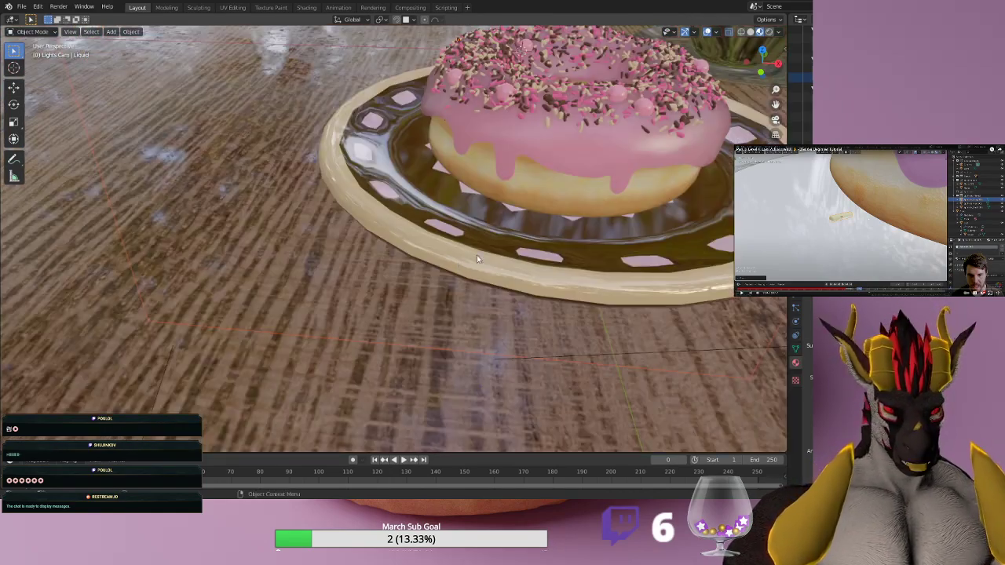
pyautogui.scroll(-8, 539, 230)
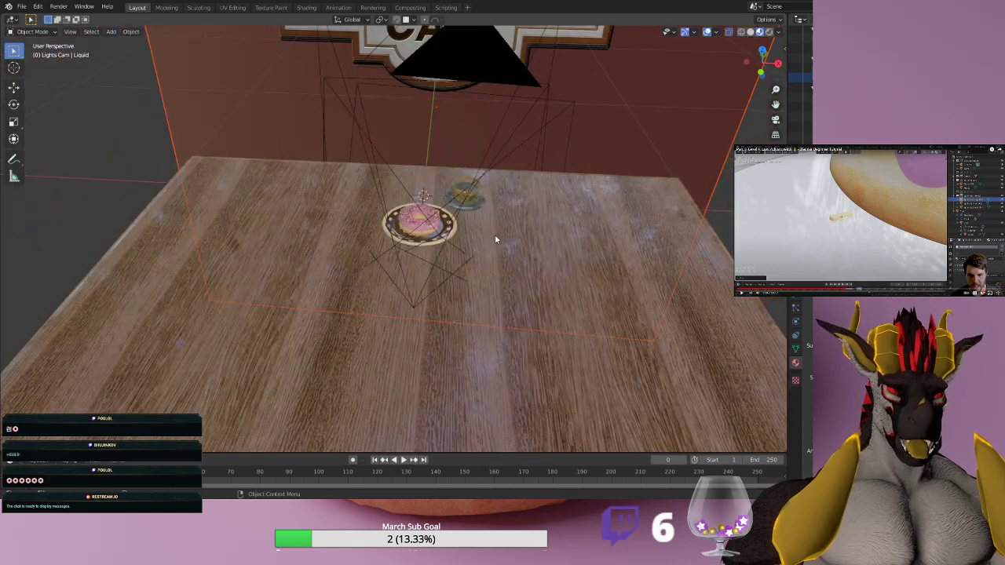
pyautogui.scroll(2, 493, 238)
pyautogui.scroll(-3, 479, 247)
pyautogui.scroll(3, 472, 252)
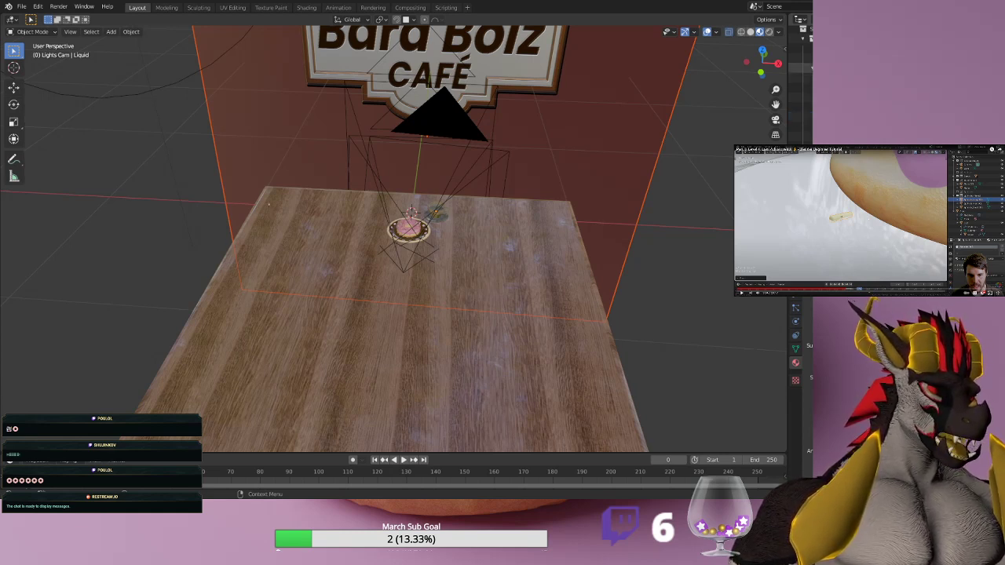
# Duplicate the Sprinkles collection in the scene hierarchy.
pyautogui.rightClick(820, 77)
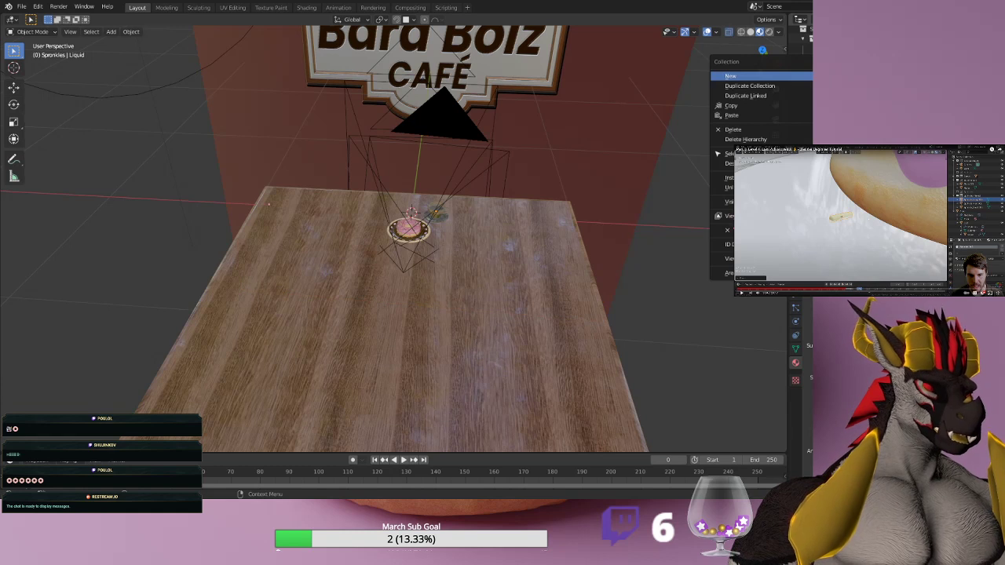
pyautogui.click(753, 86)
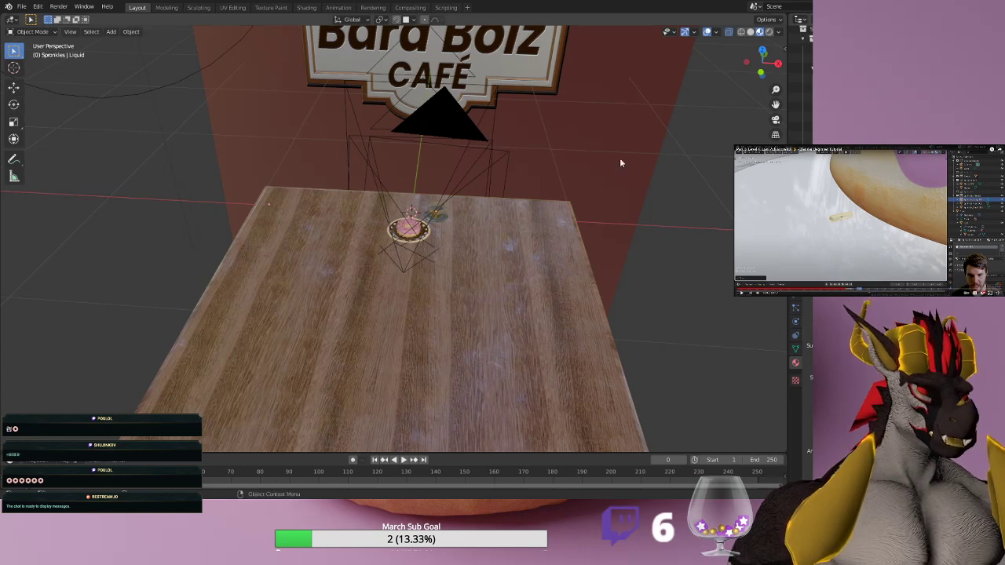
# Try to isolate the source sprinkles near the table corner from the table and back wall in the selection.
pyautogui.scroll(8, 359, 207)
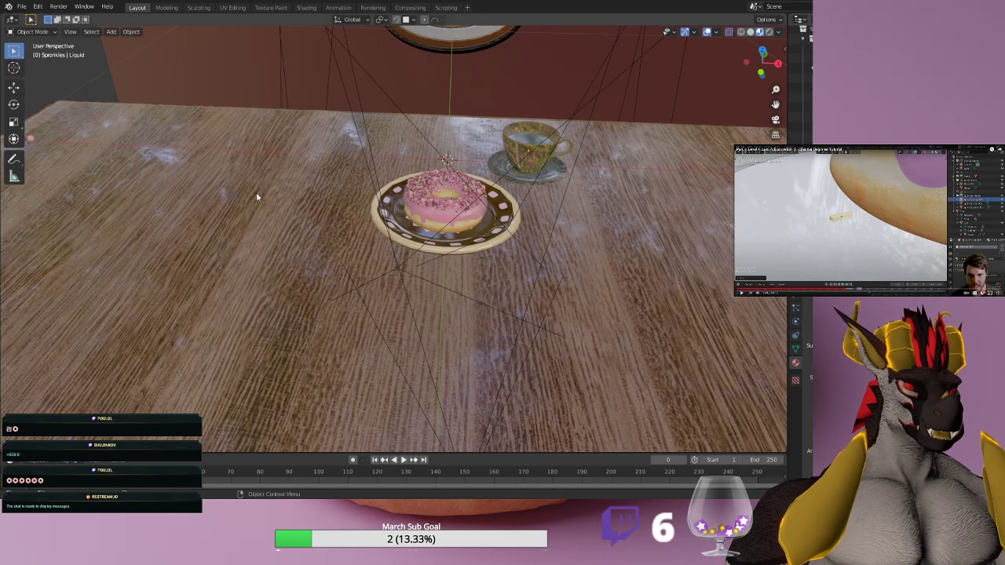
pyautogui.moveTo(181, 195); pyautogui.dragTo(224, 193, button='middle')
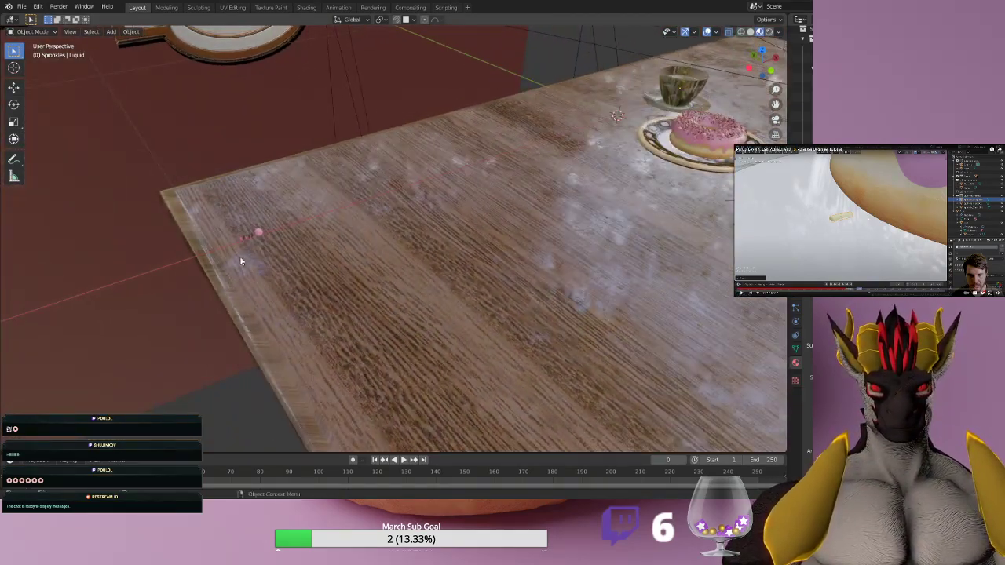
pyautogui.click(271, 246)
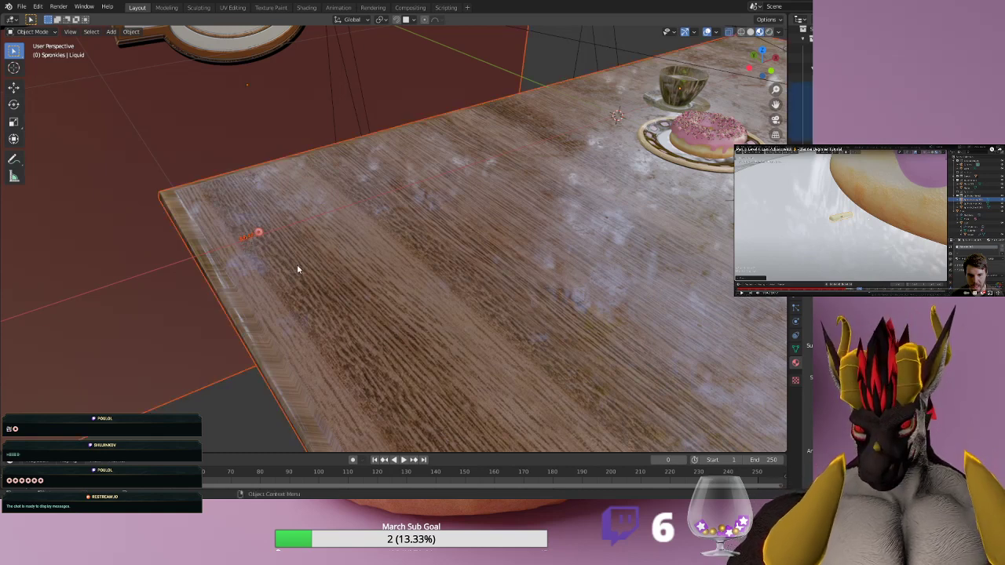
pyautogui.click(268, 272)
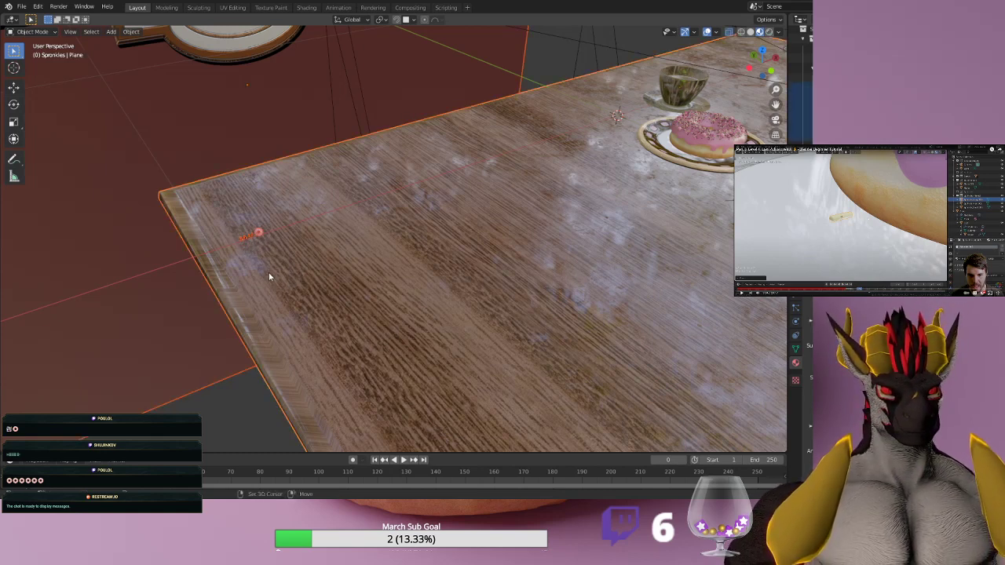
pyautogui.keyDown('shift'); pyautogui.click(265, 277); pyautogui.keyUp('shift')
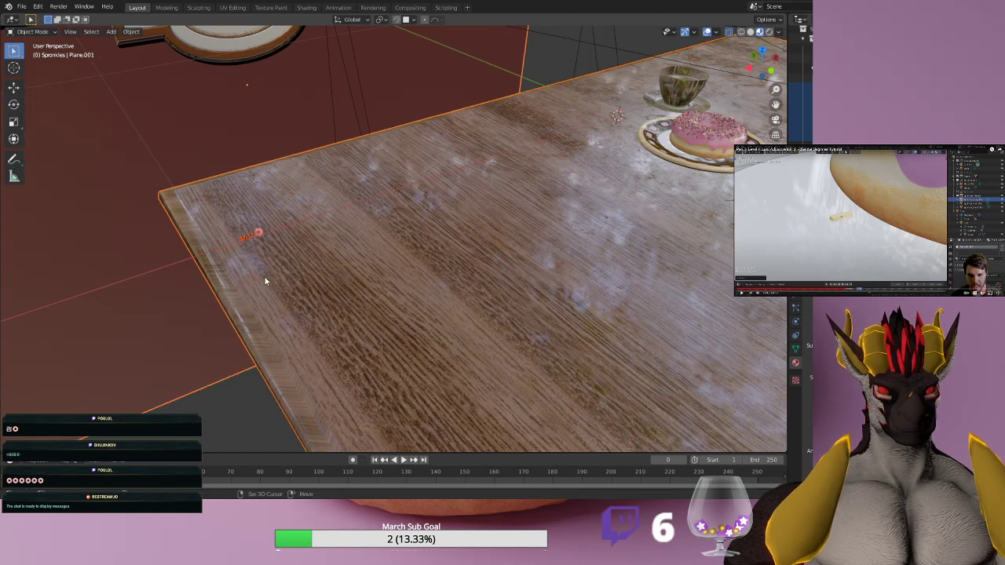
pyautogui.click(288, 293)
pyautogui.keyDown('shift'); pyautogui.click(134, 311); pyautogui.keyUp('shift')
pyautogui.click(279, 285)
# Select all six source sprinkles at the table corner and move them together along the X axis toward the donut.
pyautogui.scroll(6, 262, 255)
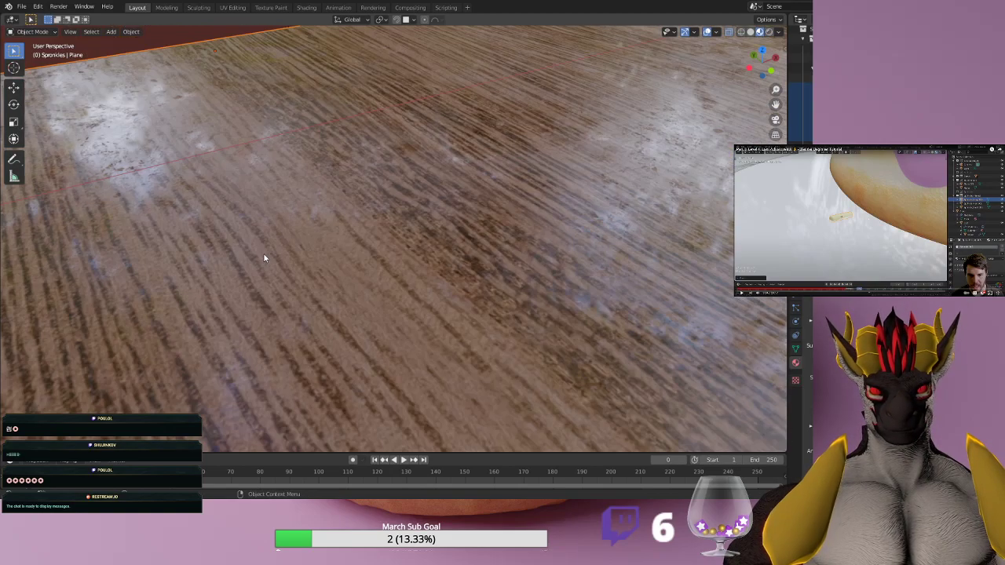
pyautogui.scroll(-3, 190, 249)
pyautogui.scroll(4, 210, 251)
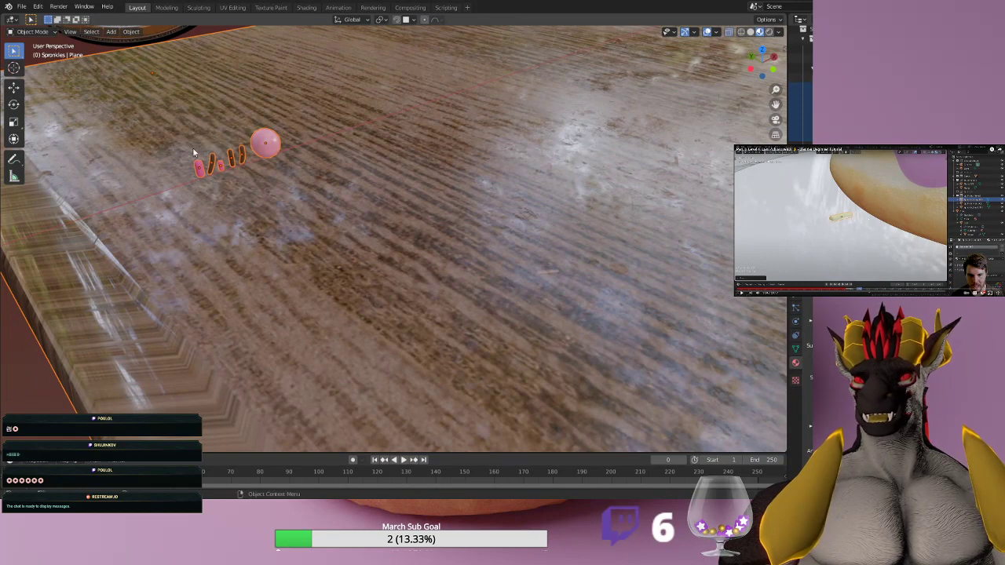
pyautogui.click(197, 168)
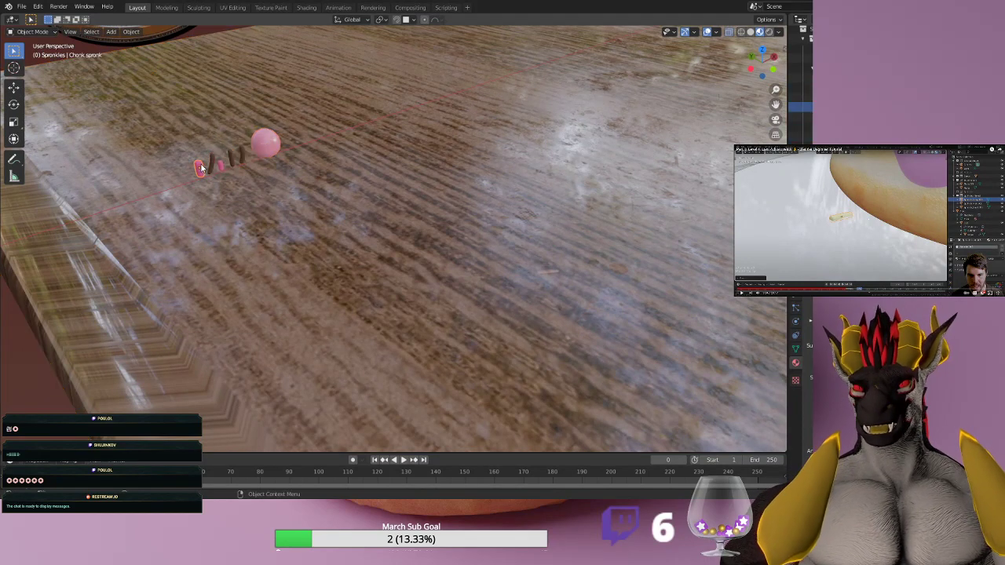
pyautogui.click(212, 163)
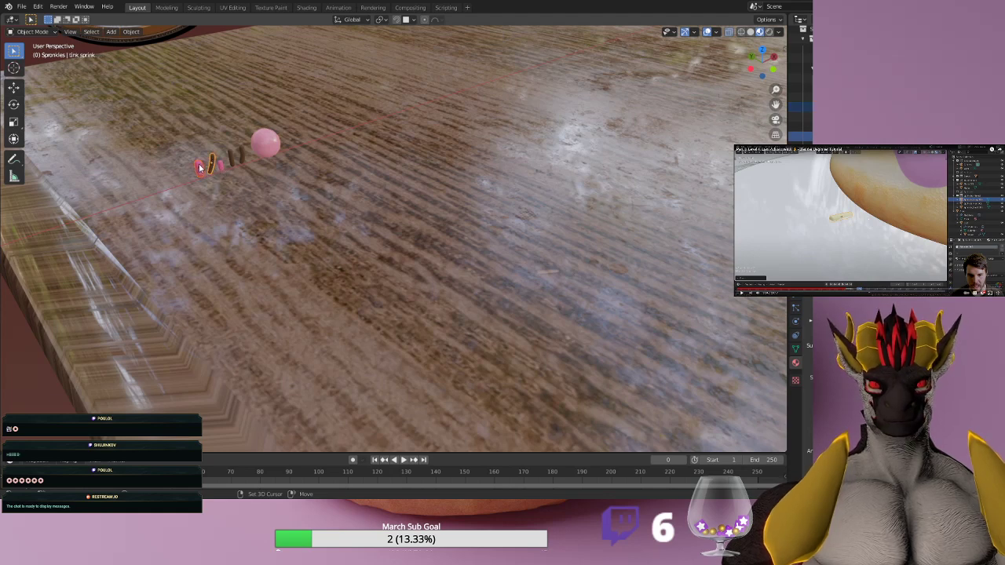
pyautogui.click(269, 143)
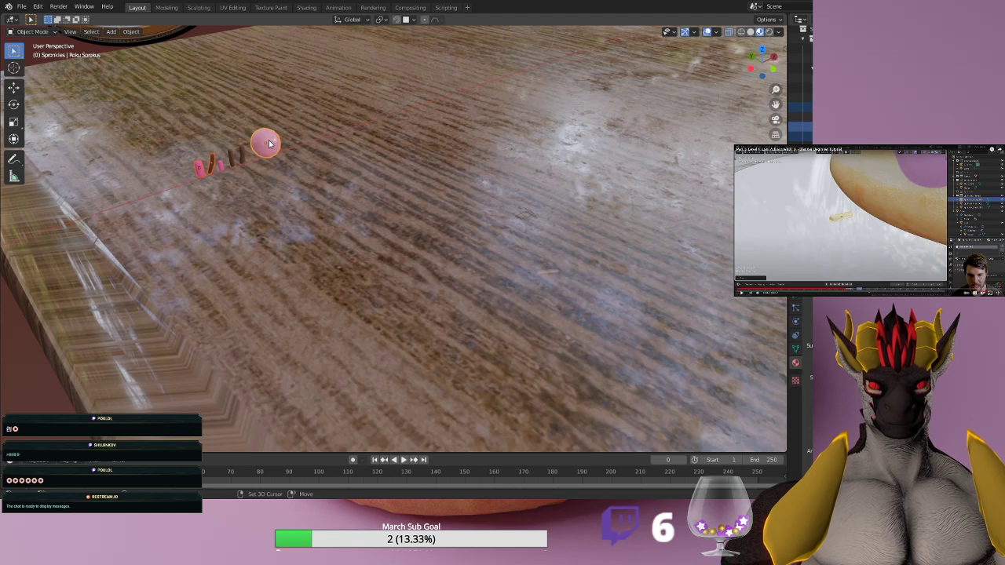
pyautogui.click(221, 166)
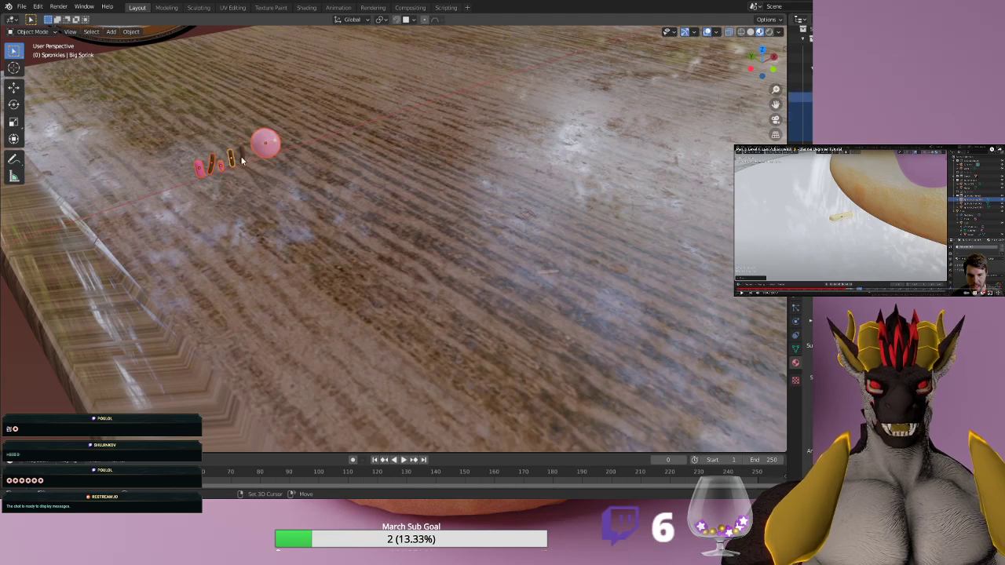
pyautogui.click(242, 160)
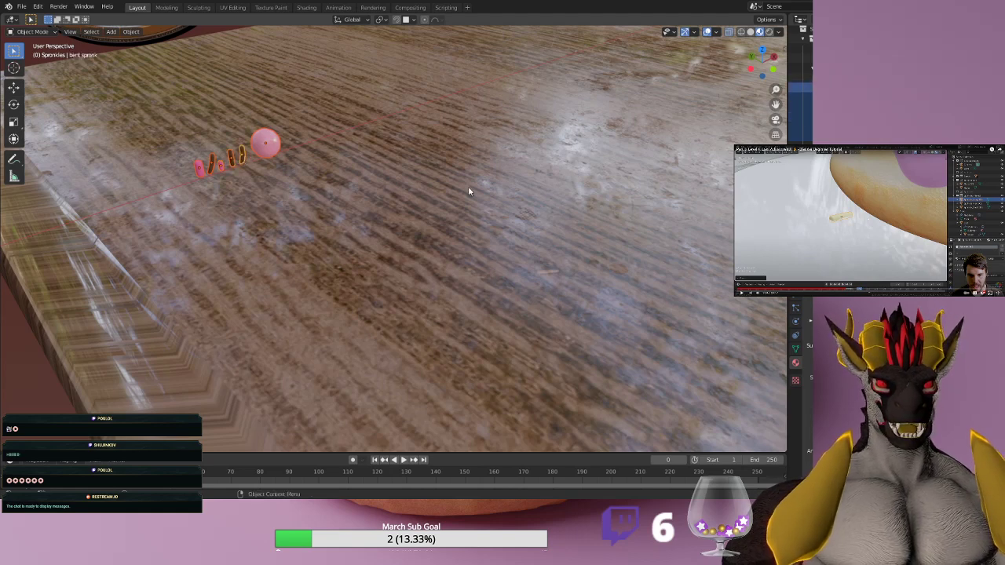
pyautogui.scroll(-6, 408, 196)
pyautogui.click(14, 87)
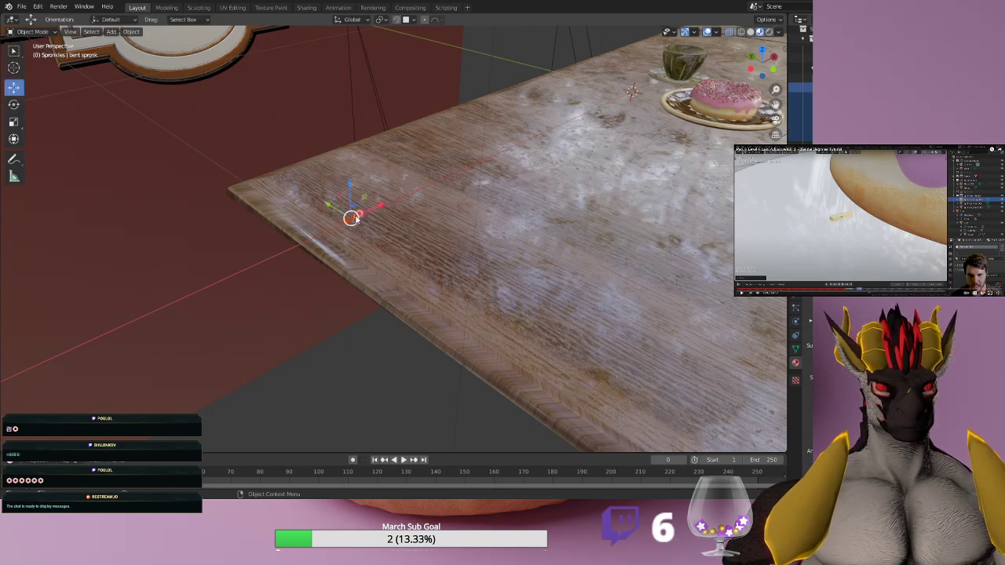
pyautogui.moveTo(379, 208); pyautogui.dragTo(656, 94)
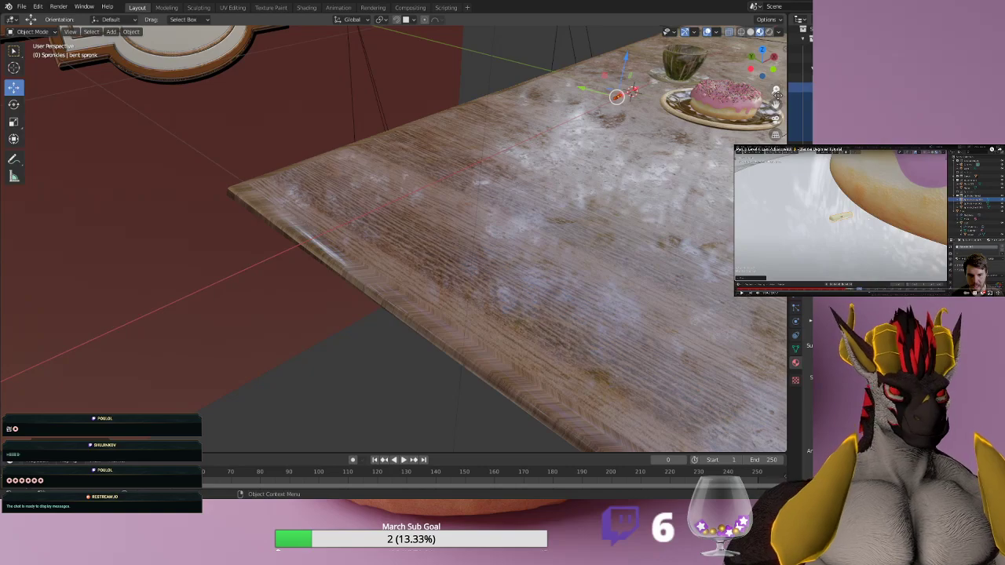
# Move the six selected sprinkles along the Y axis onto the plate and place them just beside the donut.
pyautogui.moveTo(776, 105); pyautogui.dragTo(397, 247)
pyautogui.scroll(5, 463, 185)
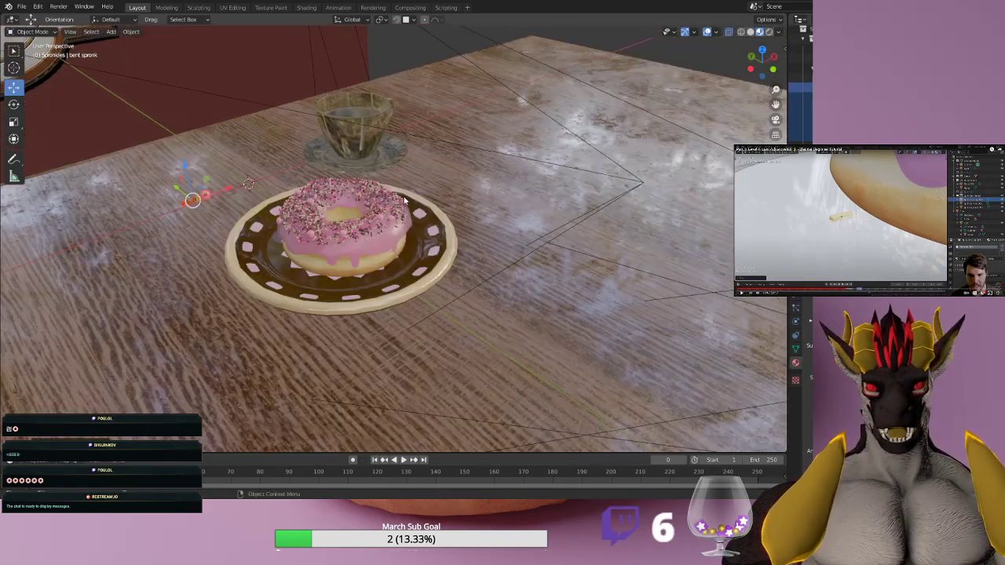
pyautogui.press('g')
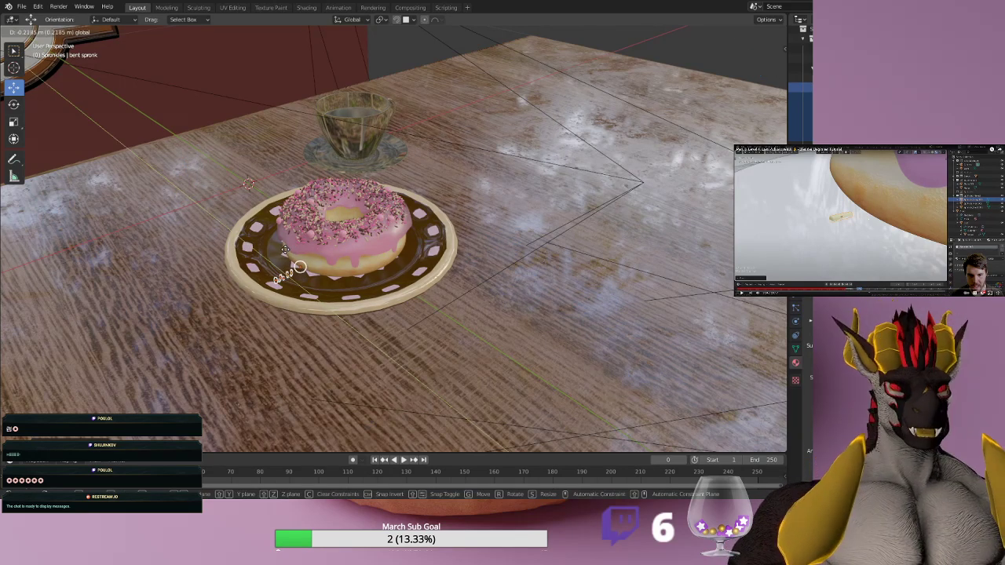
pyautogui.click(285, 249)
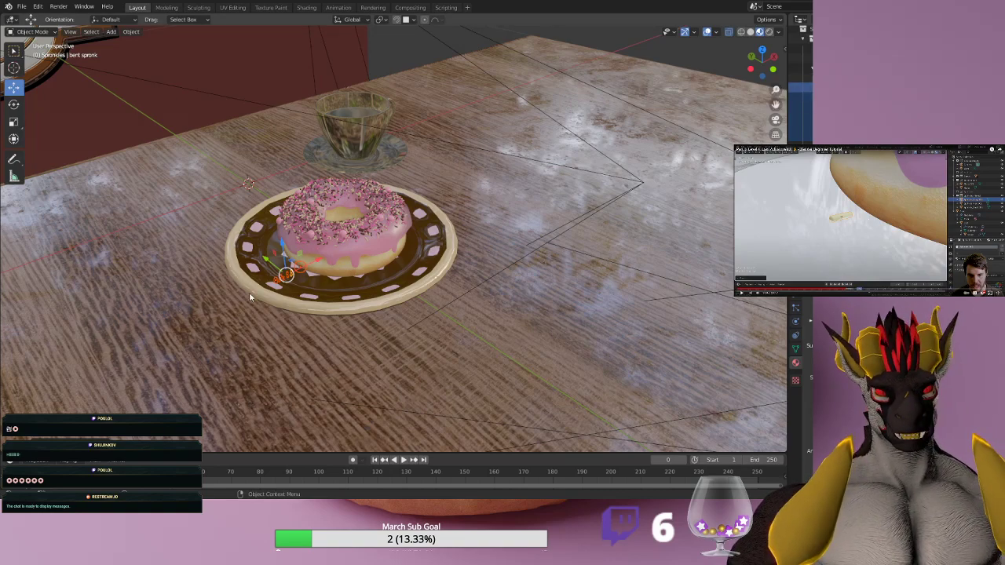
pyautogui.press('KP_Decimal')
pyautogui.press('KP_Divide')
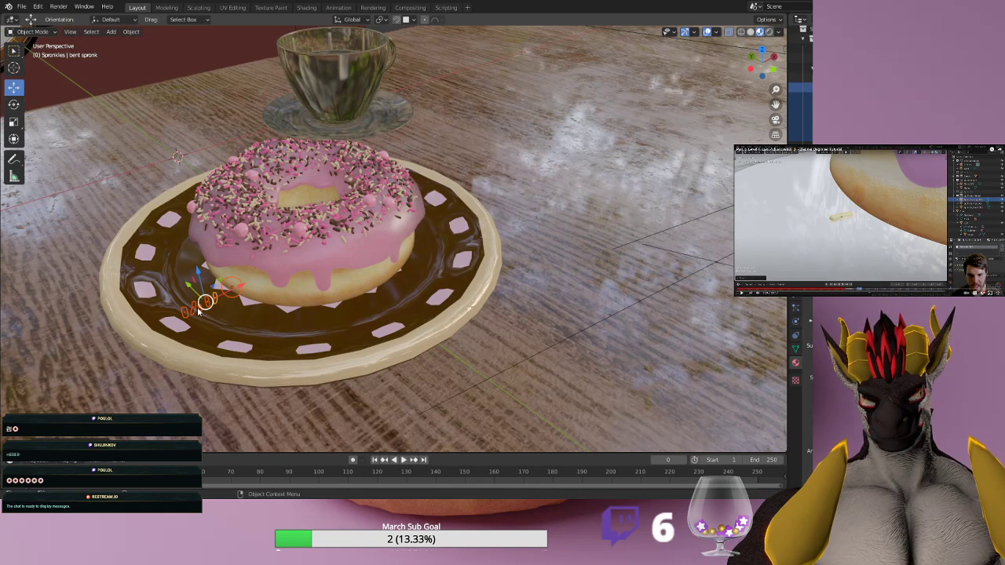
pyautogui.moveTo(188, 291)
pyautogui.mouseDown()
pyautogui.moveTo(219, 278)
pyautogui.moveTo(191, 275)
pyautogui.moveTo(204, 289)
pyautogui.moveTo(198, 257)
pyautogui.moveTo(223, 268)
pyautogui.moveTo(228, 276)
pyautogui.moveTo(200, 278)
pyautogui.moveTo(216, 283)
pyautogui.moveTo(178, 296)
pyautogui.mouseUp()
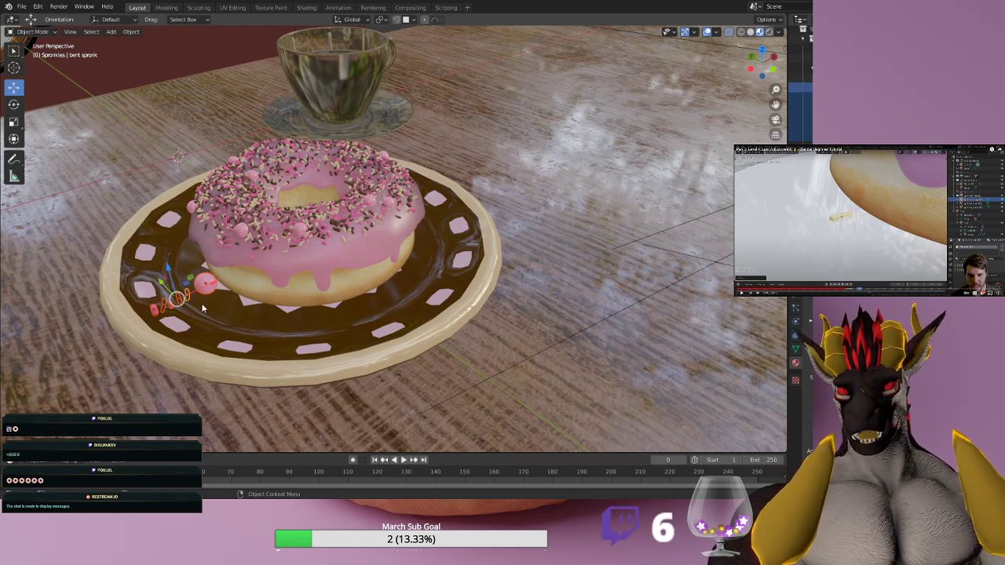
# Try scaling the six sprinkles on the plate uniformly to about 0.9.
pyautogui.click(15, 122)
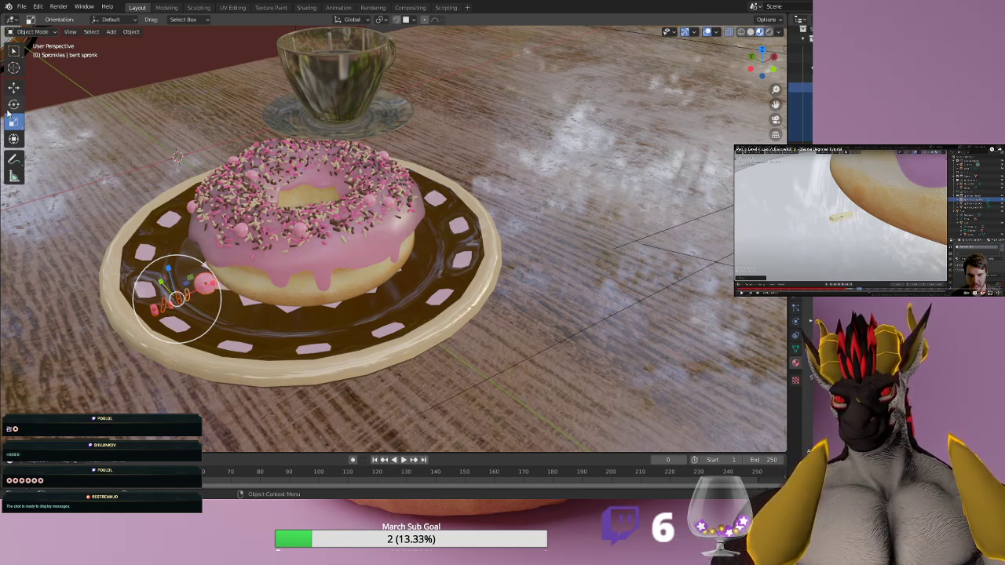
pyautogui.click(15, 88)
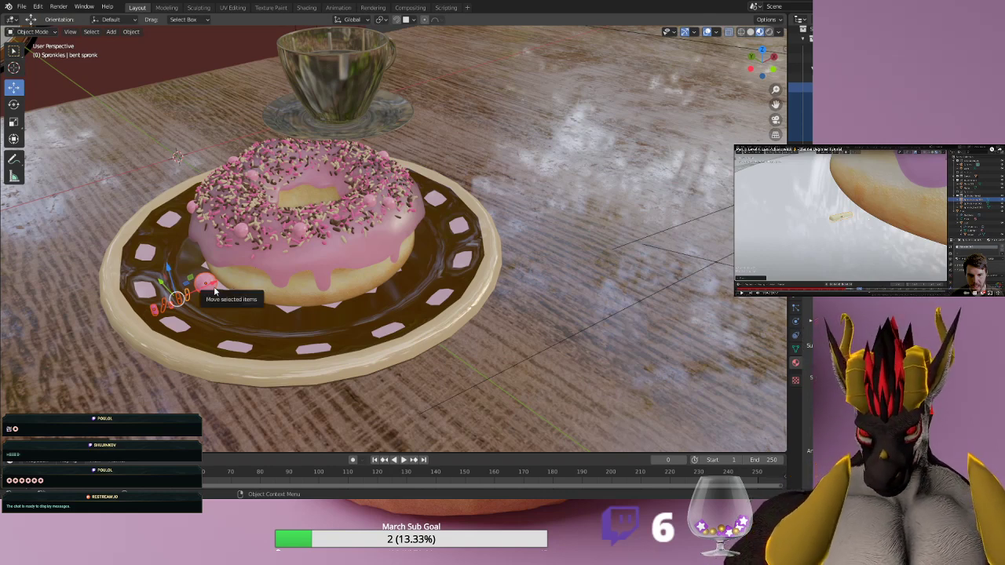
pyautogui.press('s')
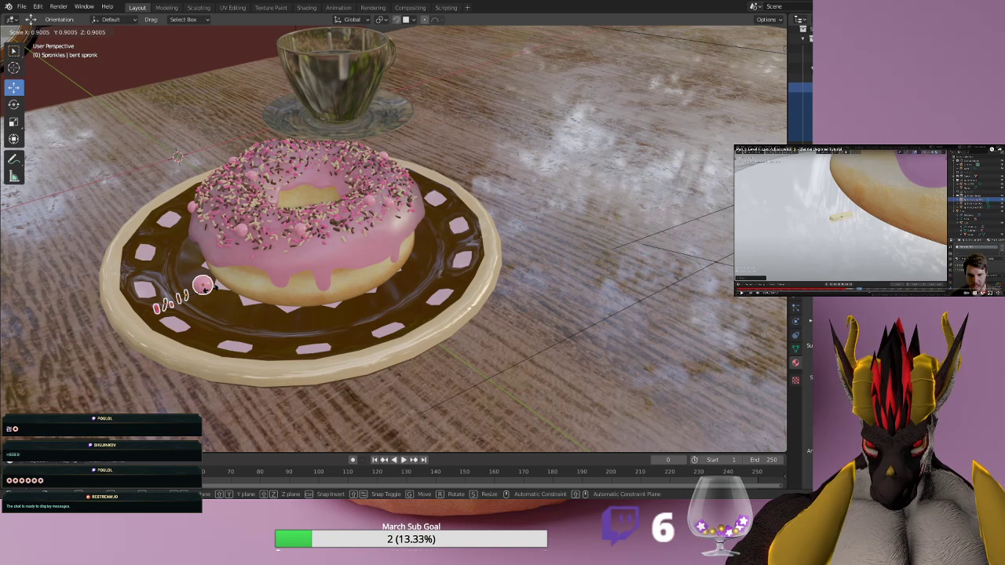
pyautogui.click(203, 285)
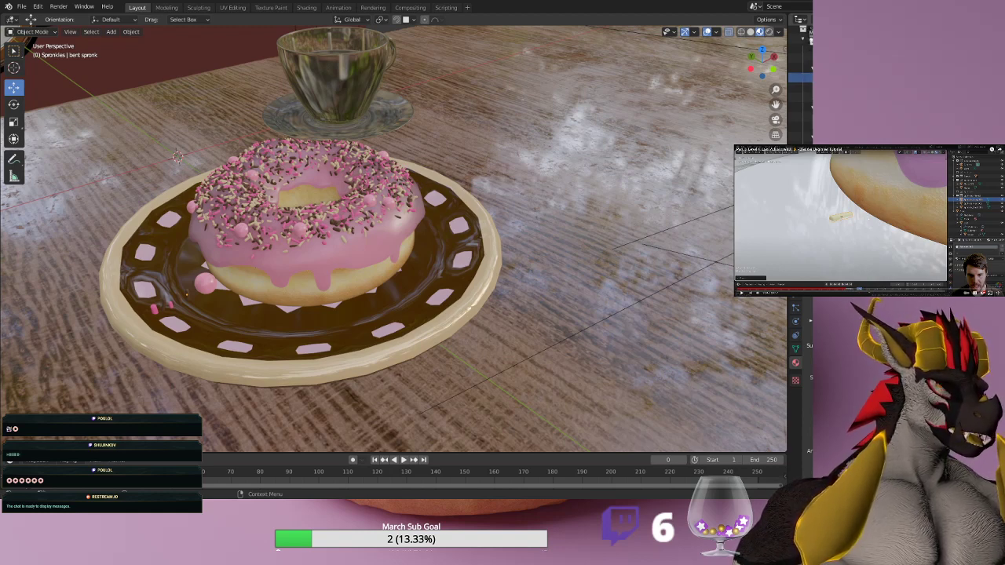
# Reselect all six sprinkles on the plate and try scaling them uniformly to about 0.53.
pyautogui.click(809, 48)
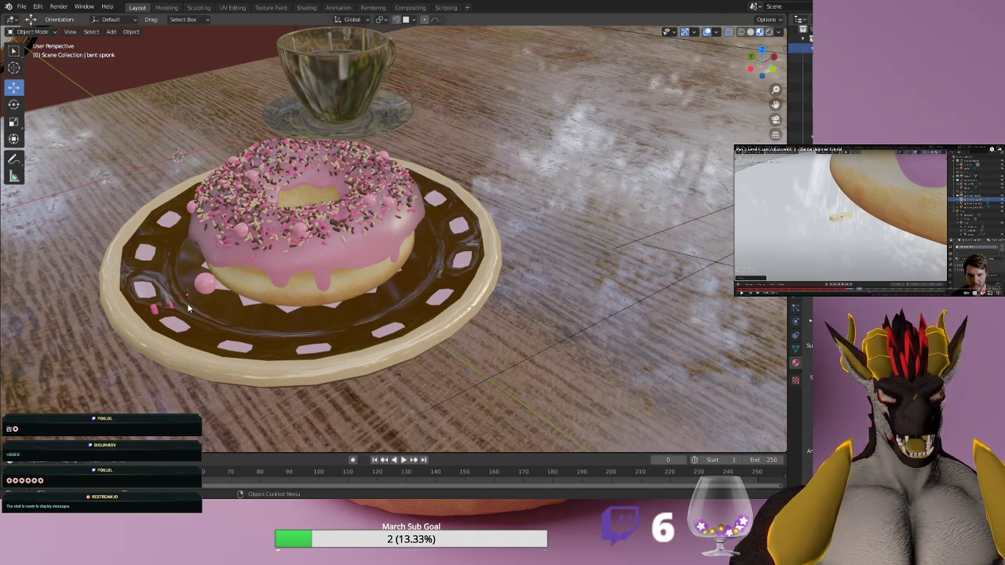
pyautogui.click(204, 285)
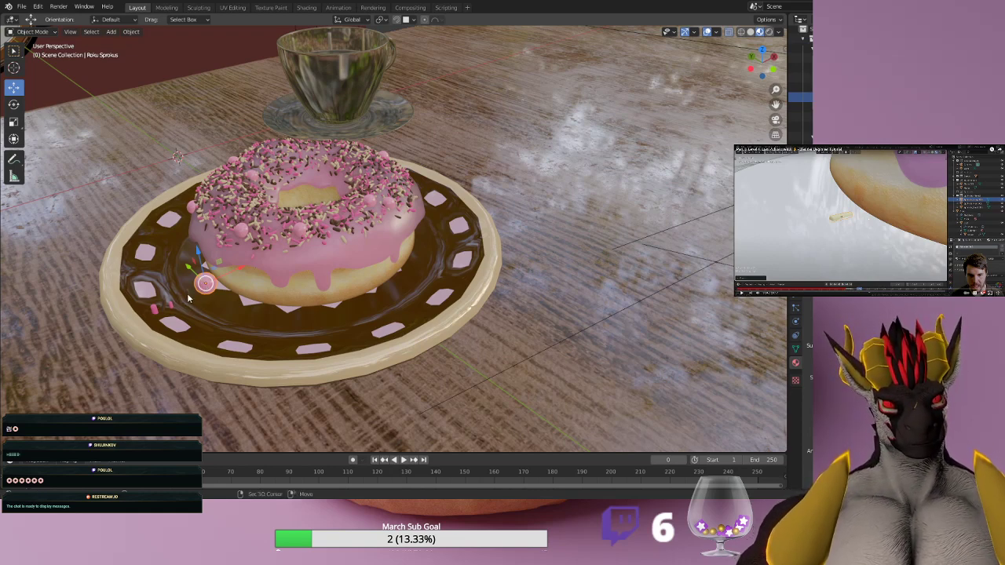
pyautogui.click(189, 296)
pyautogui.click(181, 300)
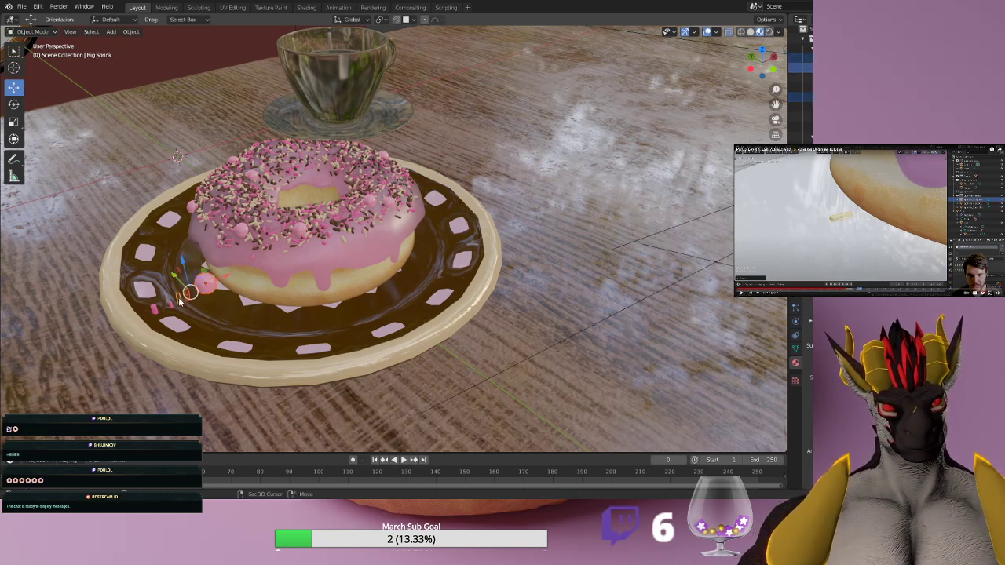
pyautogui.click(170, 307)
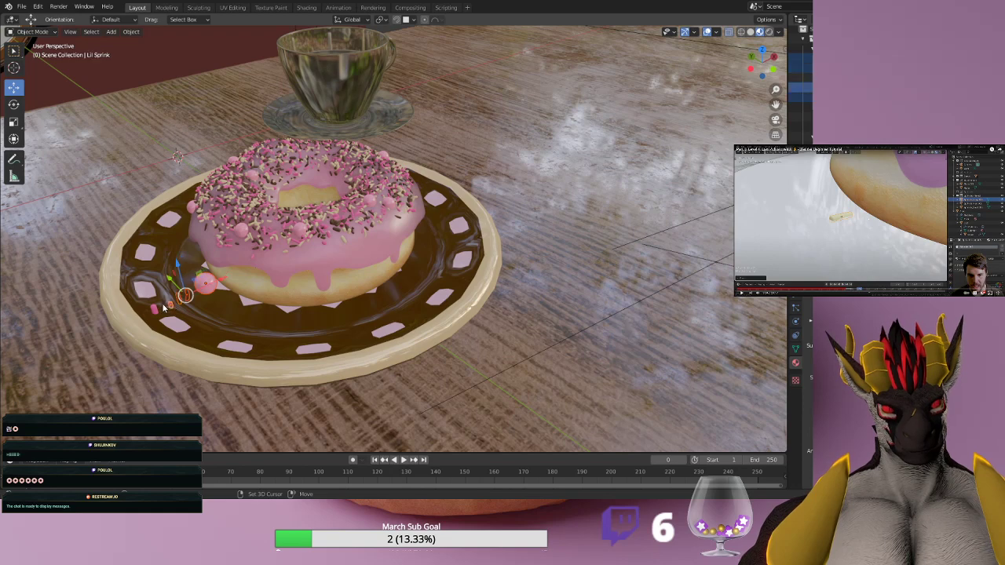
pyautogui.click(163, 307)
pyautogui.click(155, 313)
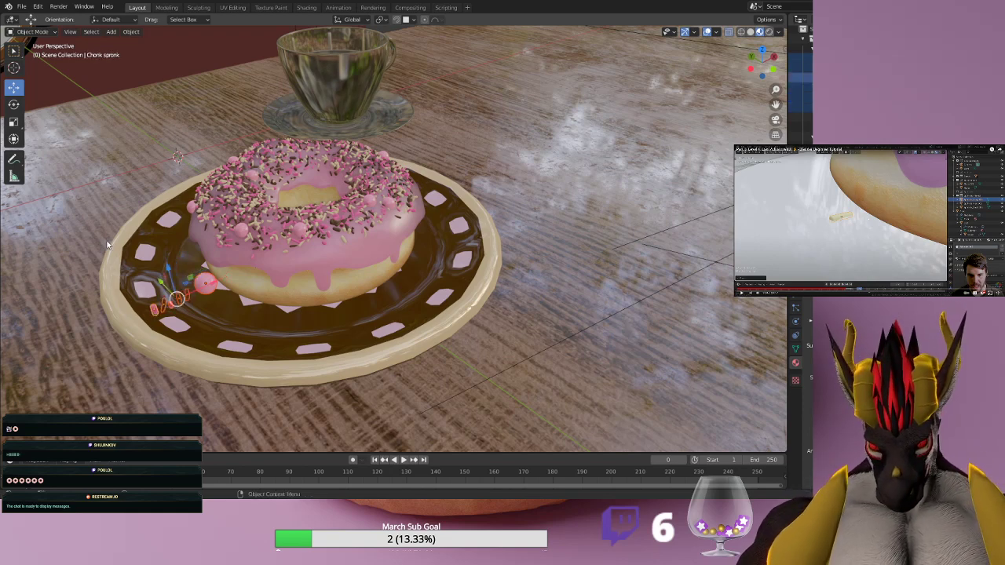
pyautogui.press('s')
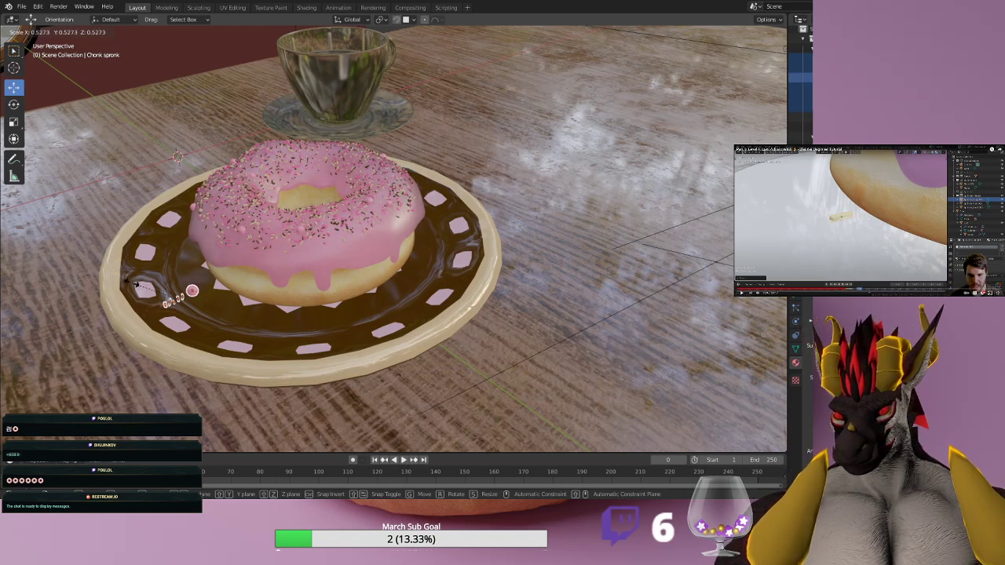
pyautogui.click(135, 284)
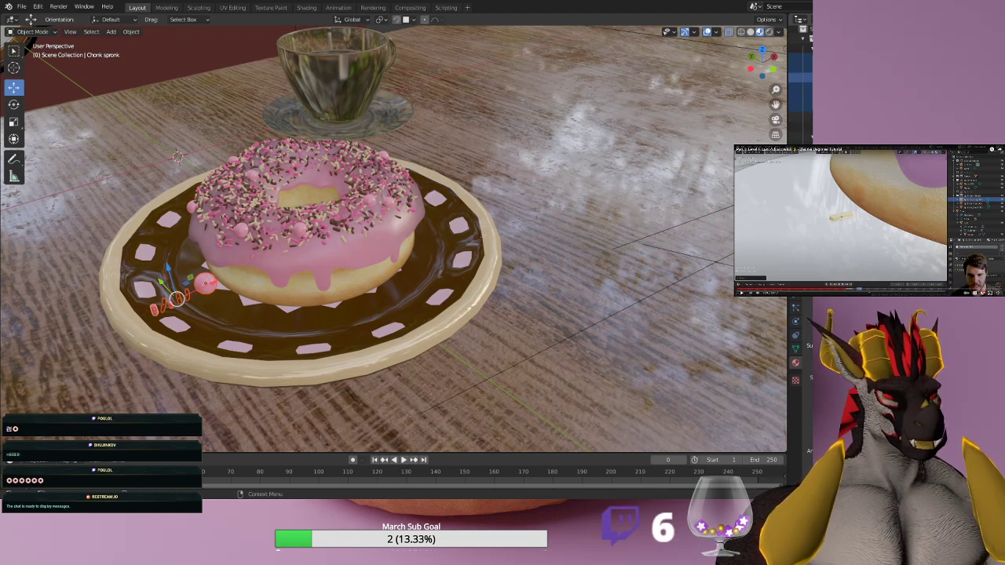
# Delete the set of six source sprinkles lying on the plate beside the donut.
pyautogui.hotkey('alt', 'a')
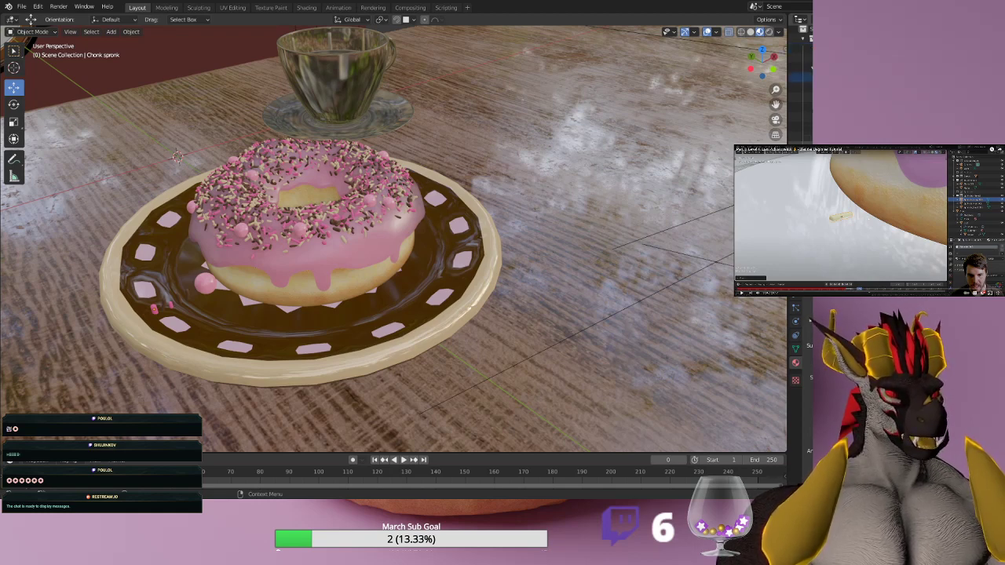
pyautogui.press('Delete')
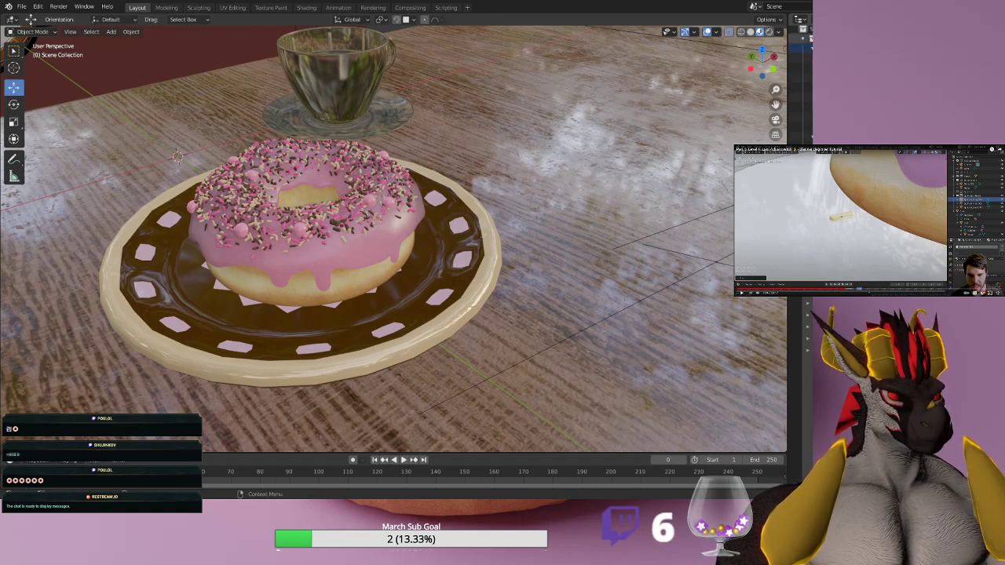
pyautogui.scroll(-10, 560, 211)
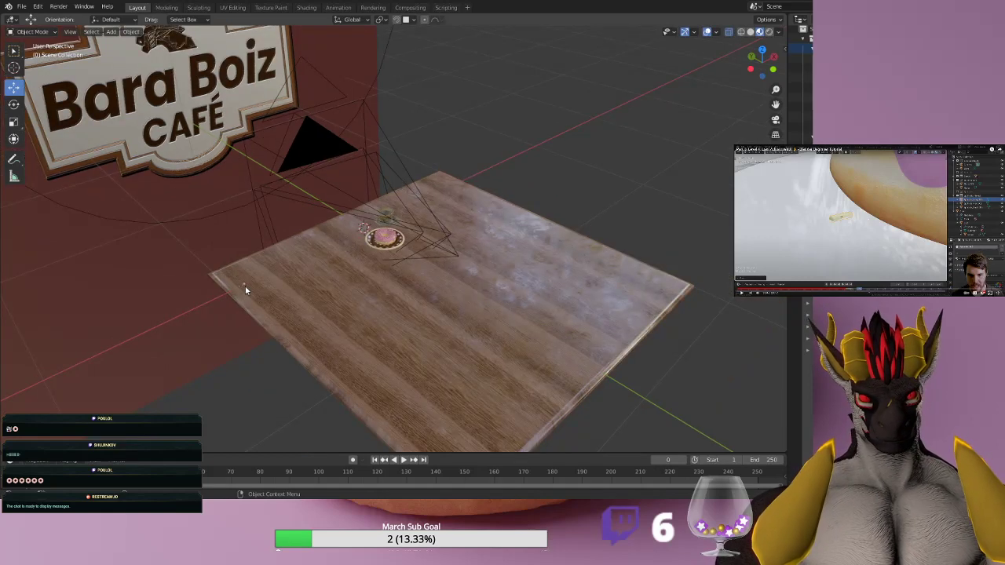
pyautogui.moveTo(244, 288); pyautogui.dragTo(350, 242, button='middle')
pyautogui.scroll(5, 350, 243)
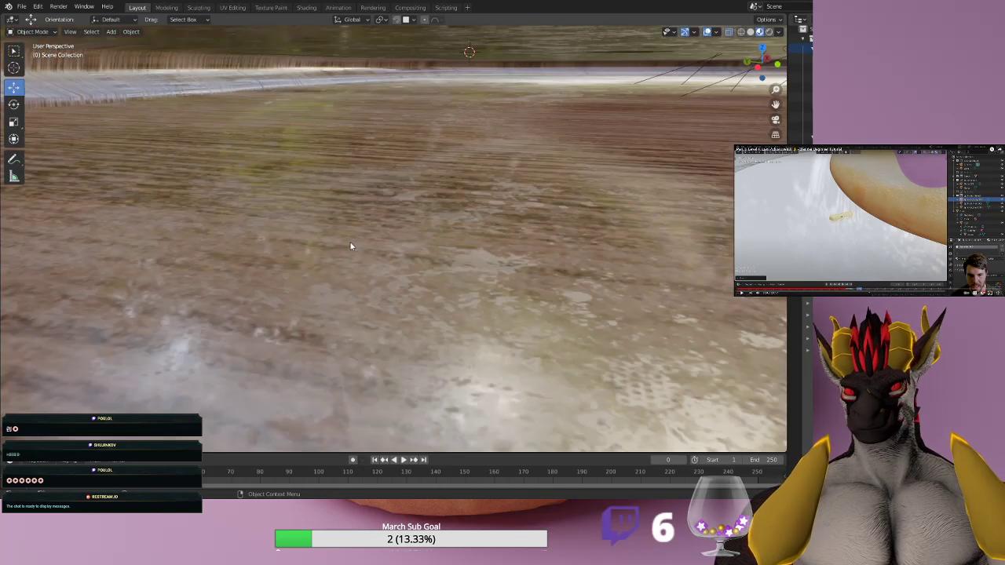
pyautogui.scroll(-3, 350, 246)
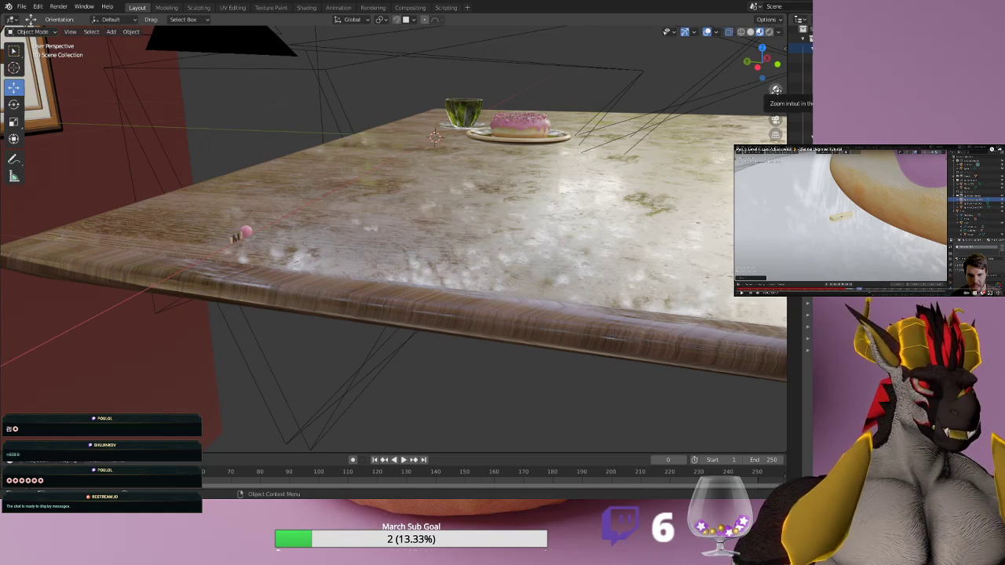
# Select all the remaining source sprinkles near the table's edge, including the round pink one.
pyautogui.scroll(5, 244, 238)
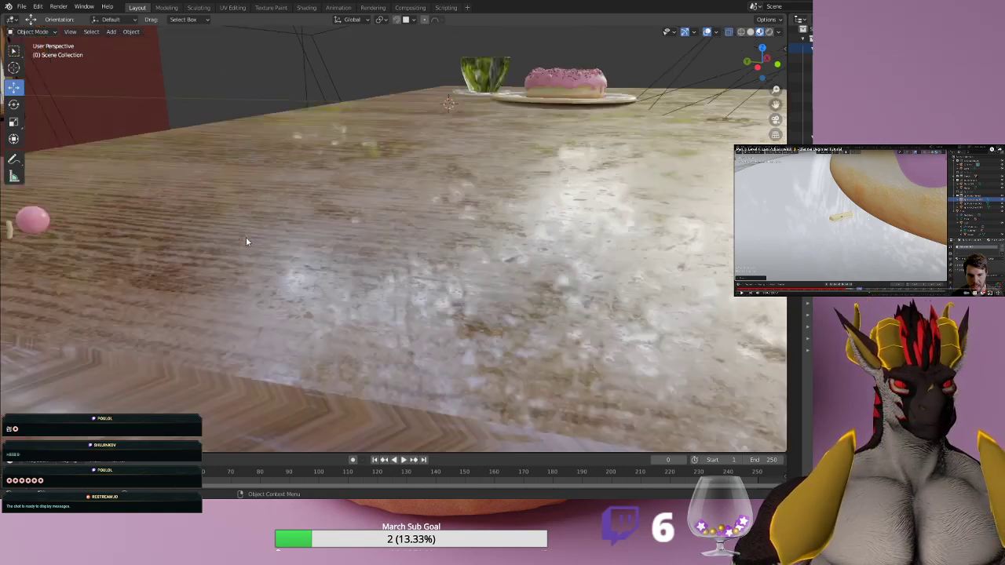
pyautogui.scroll(-5, 217, 239)
pyautogui.moveTo(215, 235); pyautogui.dragTo(263, 231, button='middle')
pyautogui.scroll(5, 380, 240)
pyautogui.scroll(-3, 380, 233)
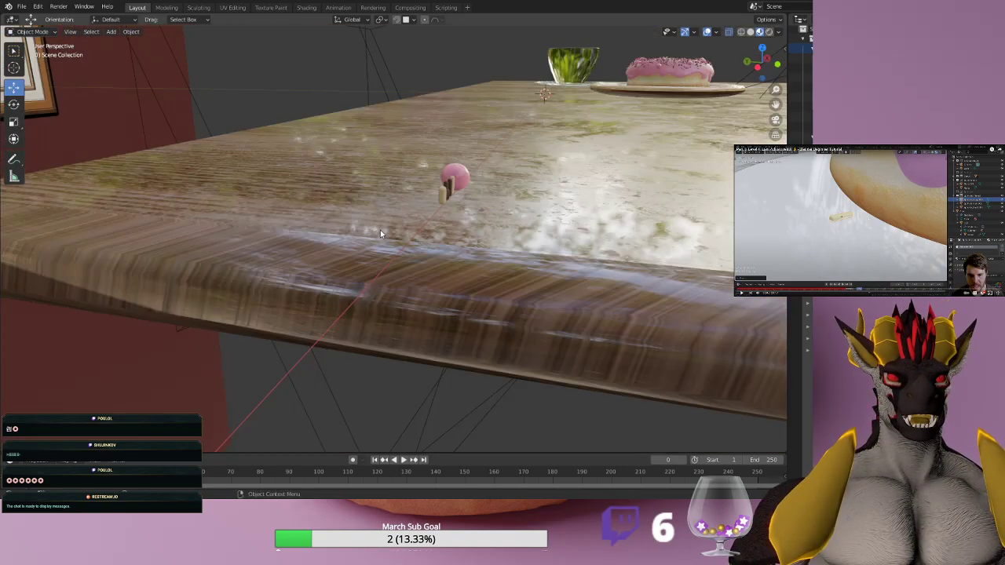
pyautogui.click(444, 196)
pyautogui.click(447, 196)
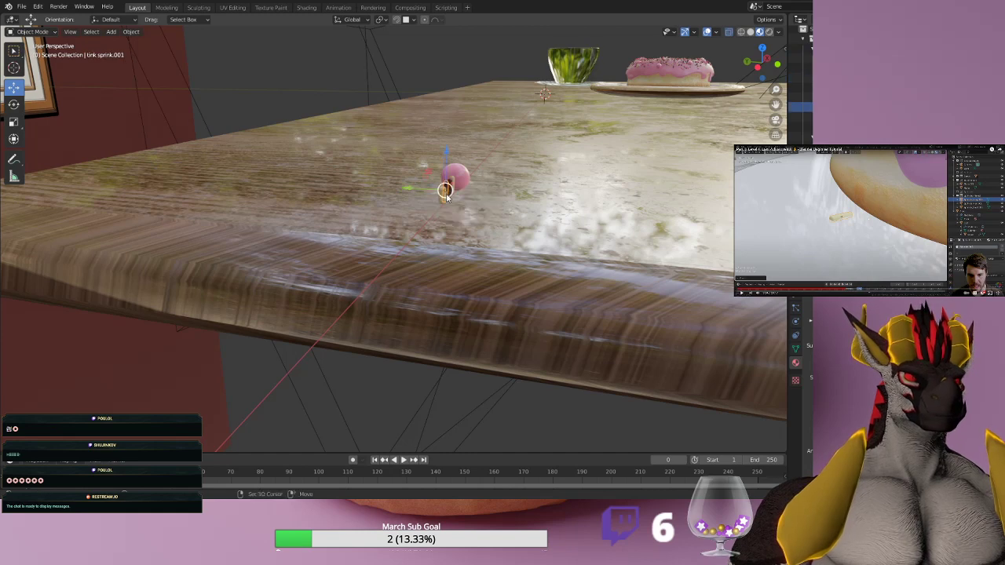
pyautogui.click(444, 196)
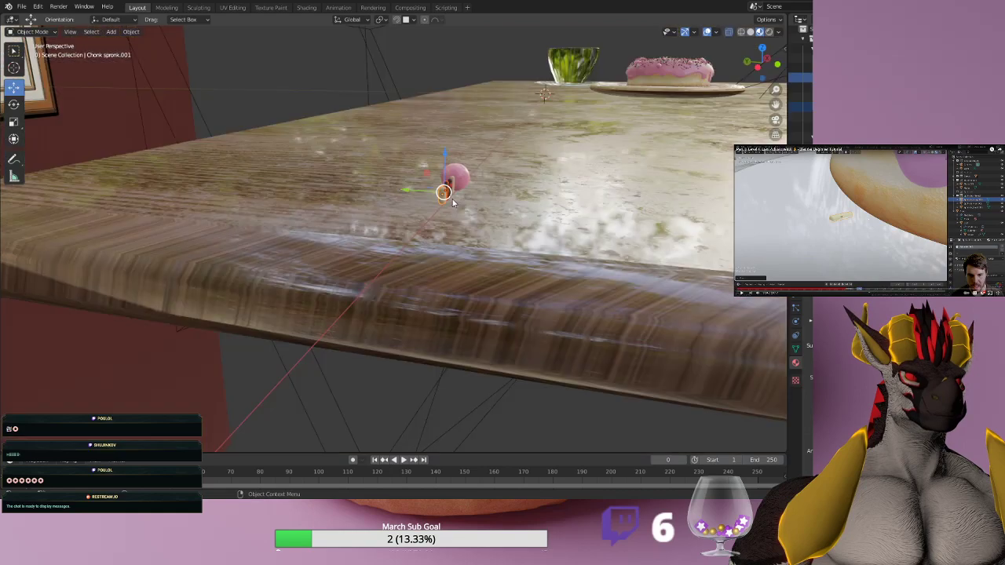
pyautogui.moveTo(486, 199); pyautogui.dragTo(223, 250, button='middle')
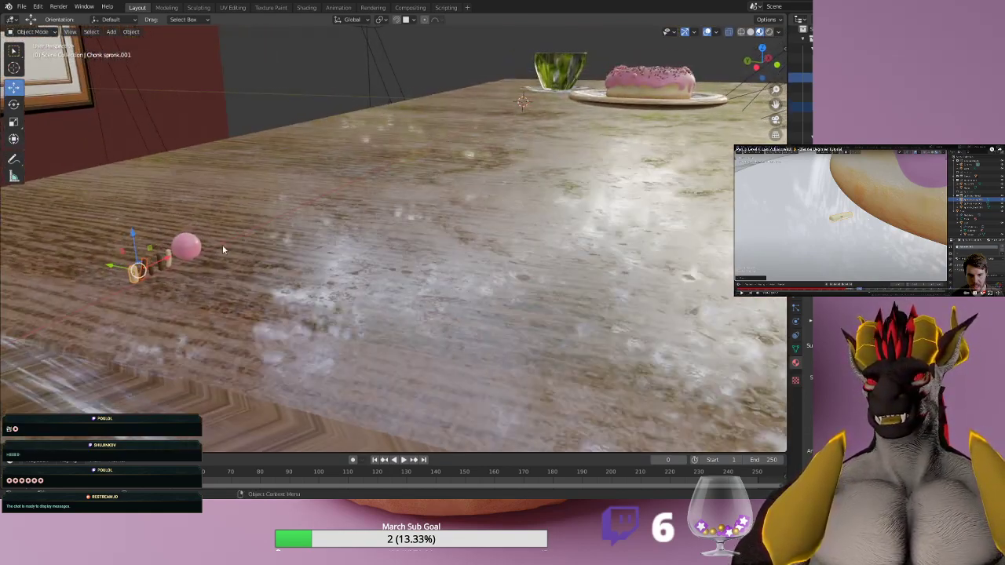
pyautogui.click(153, 274)
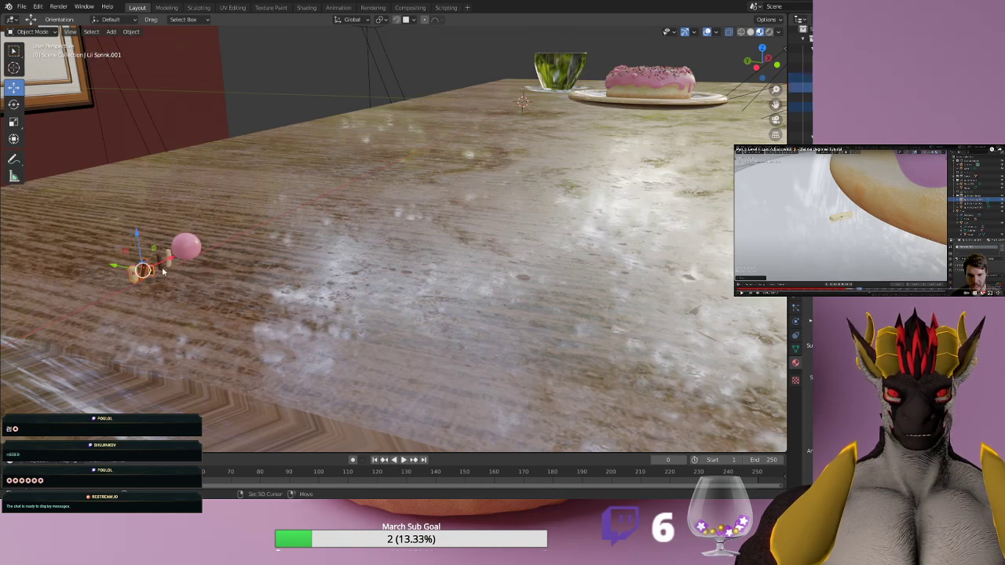
pyautogui.click(161, 268)
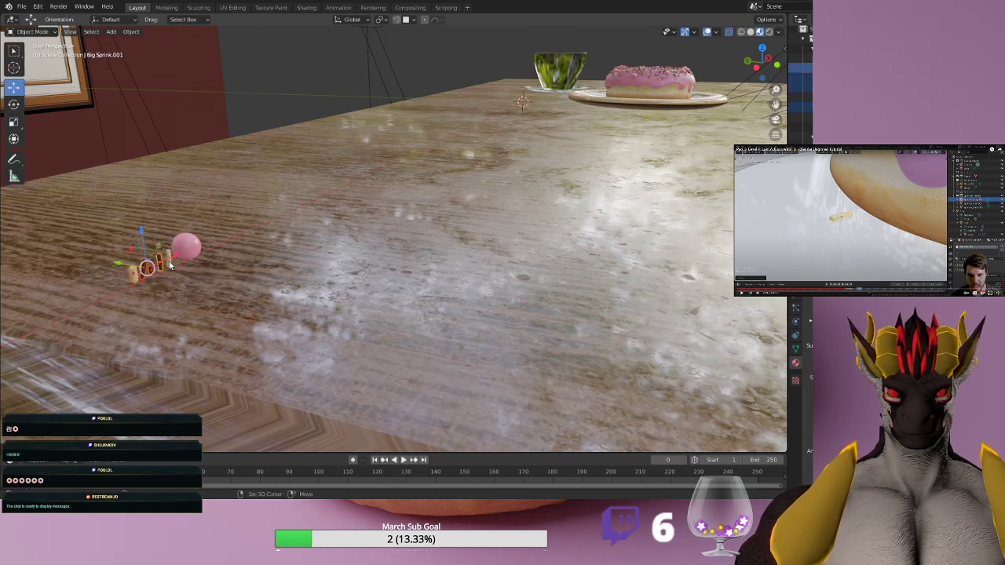
pyautogui.click(171, 263)
pyautogui.click(186, 247)
pyautogui.moveTo(198, 244); pyautogui.dragTo(310, 237, button='middle')
pyautogui.moveTo(486, 209); pyautogui.dragTo(387, 240, button='middle')
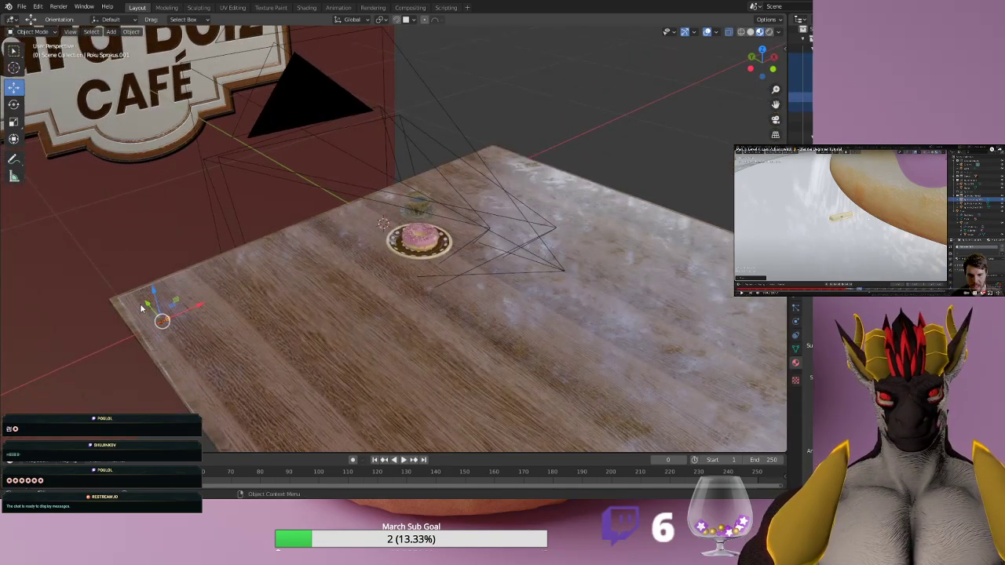
# Move the selected sprinkles along the Y and X axes from the table's corner onto the plate beside the donut.
pyautogui.moveTo(148, 304); pyautogui.dragTo(172, 324)
pyautogui.press('g')
pyautogui.press('x')
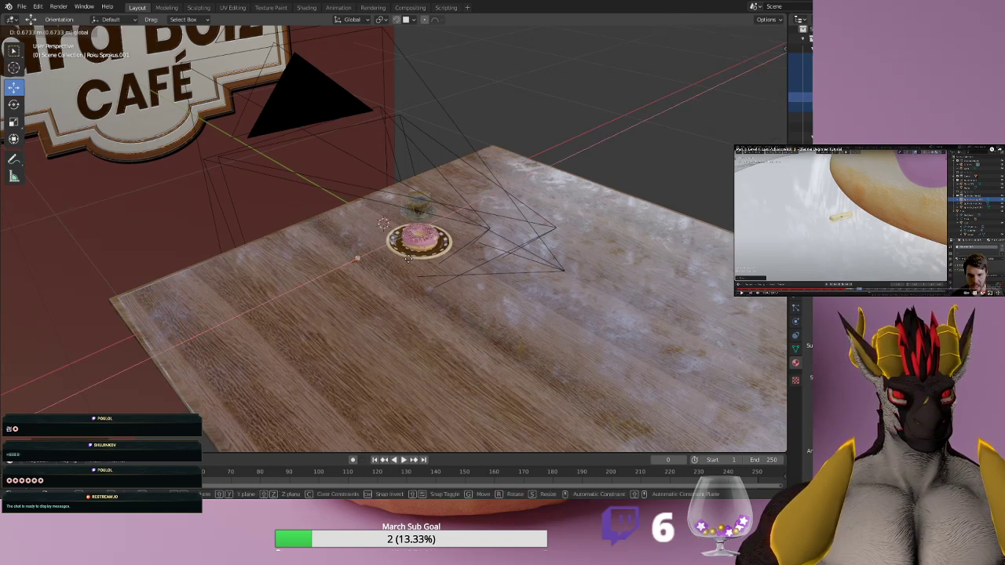
pyautogui.press('Escape')
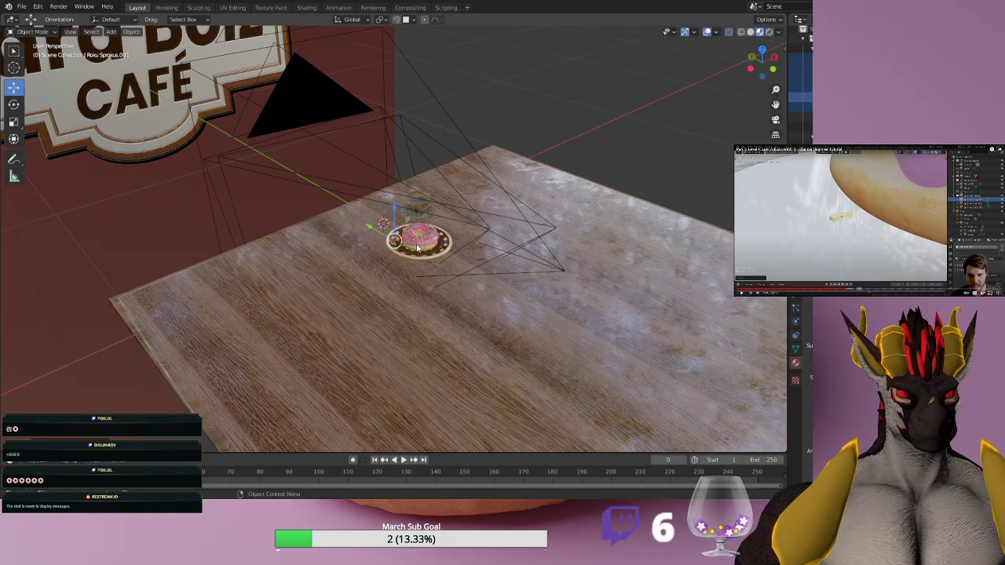
# Raise the selected sprinkles along the Z axis by about 0.02 m and another 0.01 m above the plate.
pyautogui.press('g')
pyautogui.press('z')
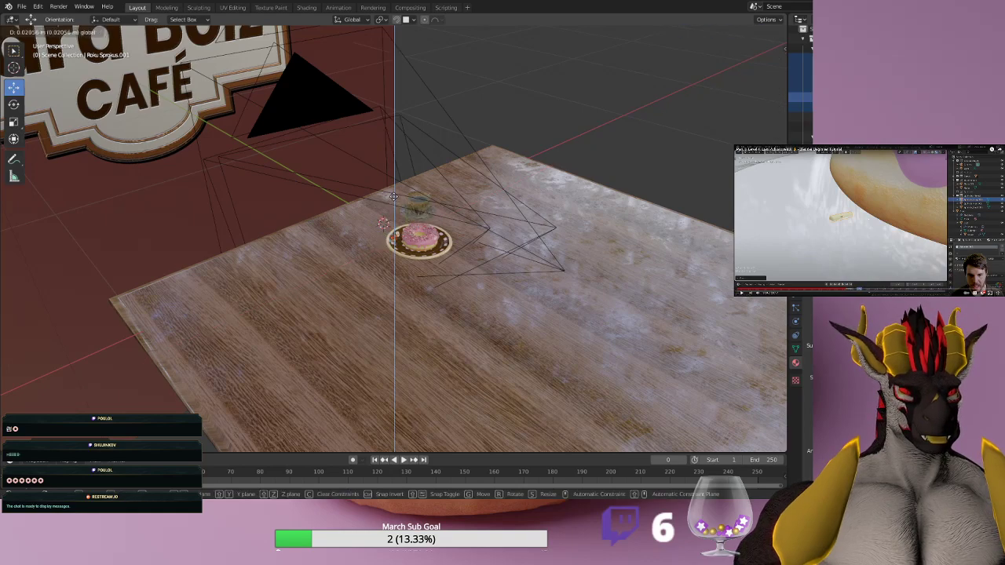
pyautogui.click(393, 199)
pyautogui.scroll(3, 430, 262)
pyautogui.scroll(4, 430, 259)
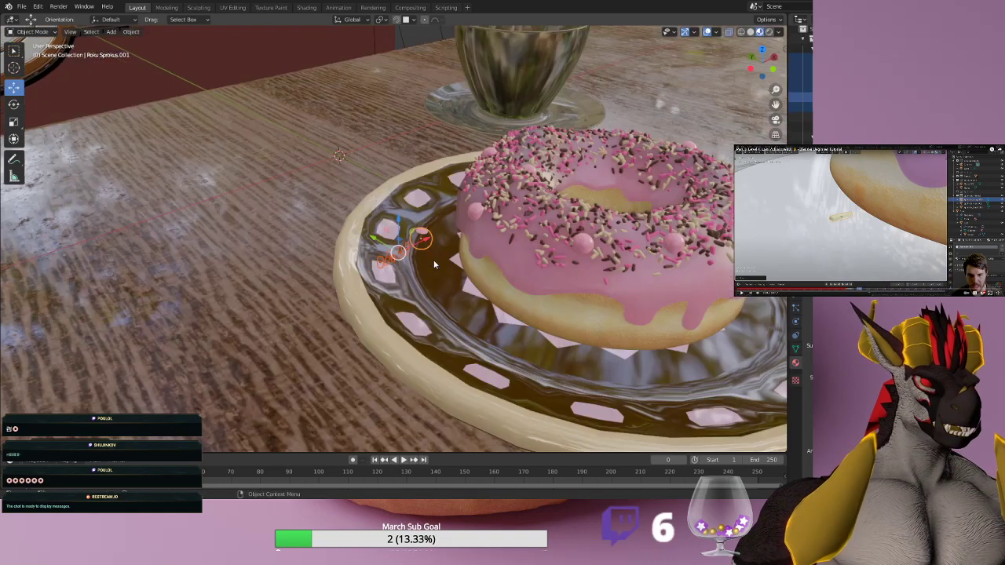
pyautogui.scroll(-2, 398, 248)
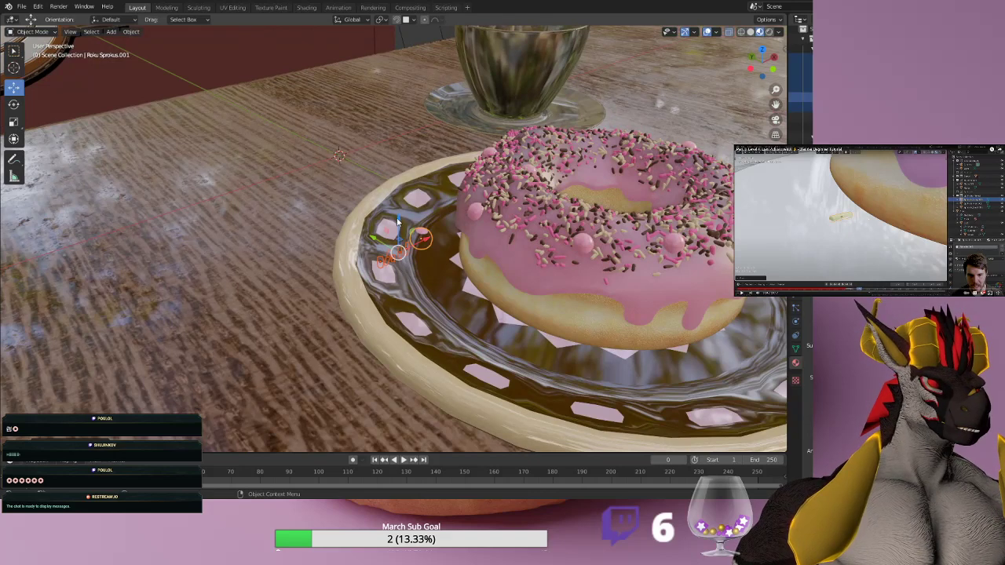
pyautogui.press('g')
pyautogui.press('z')
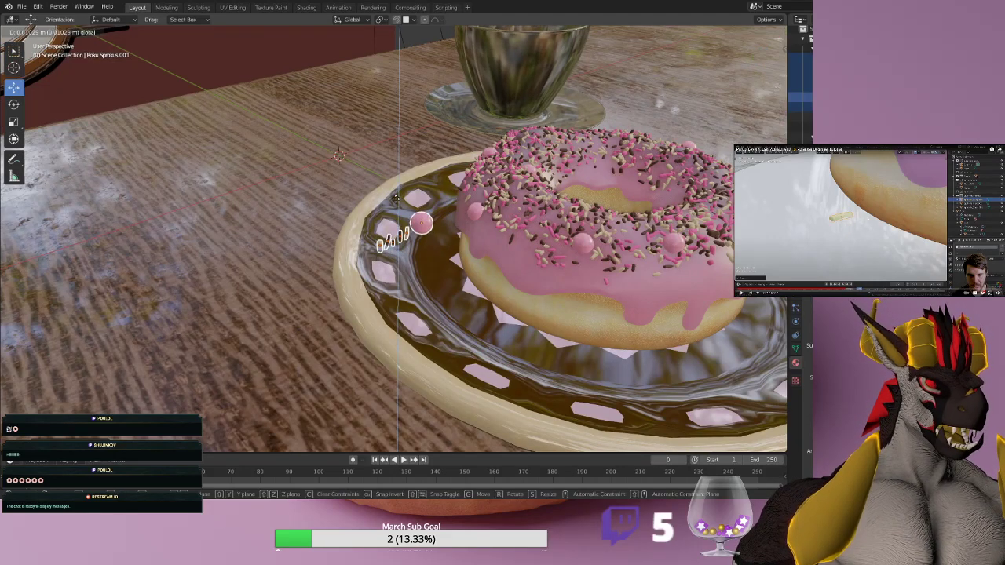
pyautogui.click(397, 203)
# Move the selected sprinkles along the Y axis toward the donut and reposition them just beside its edge.
pyautogui.press('g')
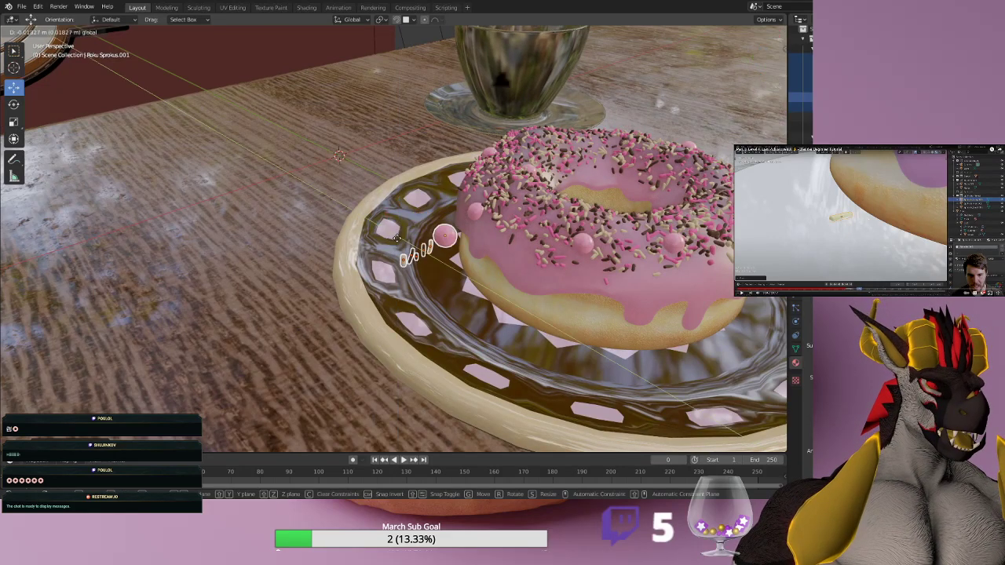
pyautogui.click(471, 245)
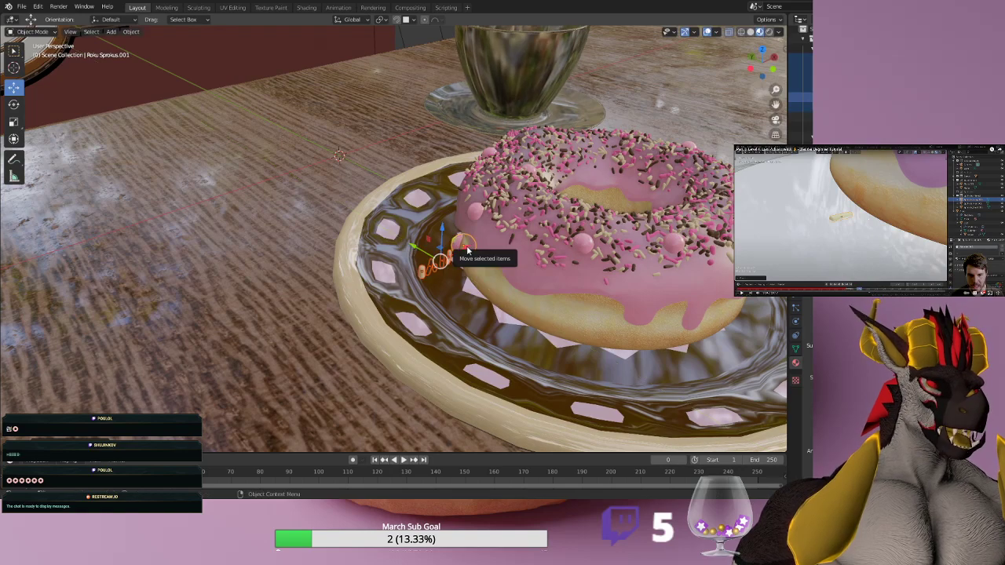
pyautogui.press('g')
pyautogui.click(447, 267)
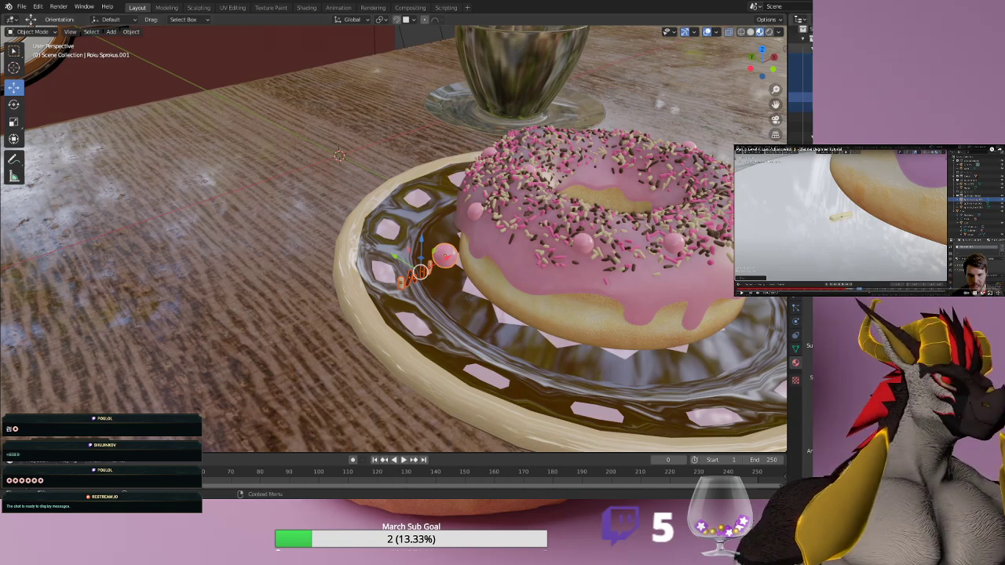
pyautogui.click(835, 48)
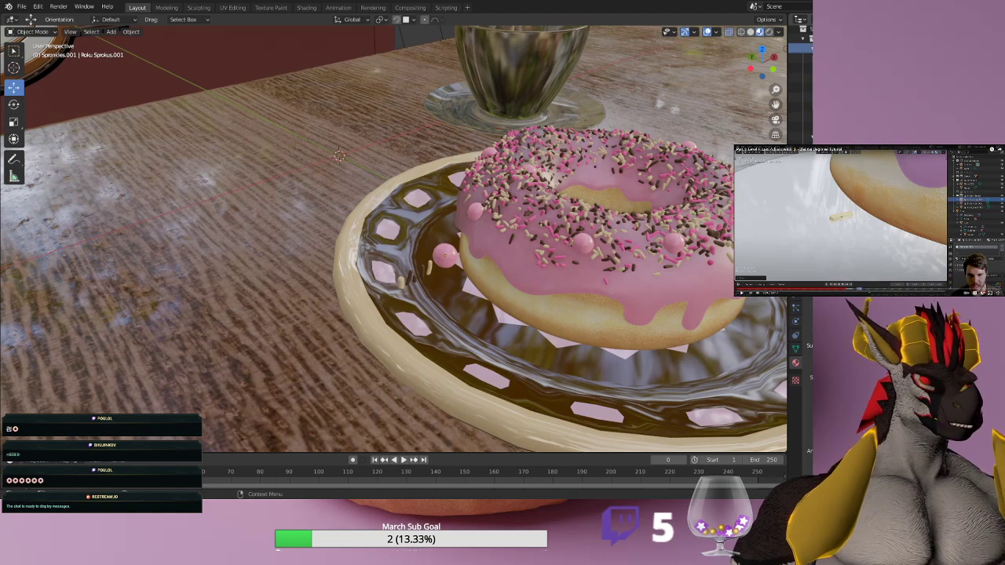
pyautogui.rightClick(801, 49)
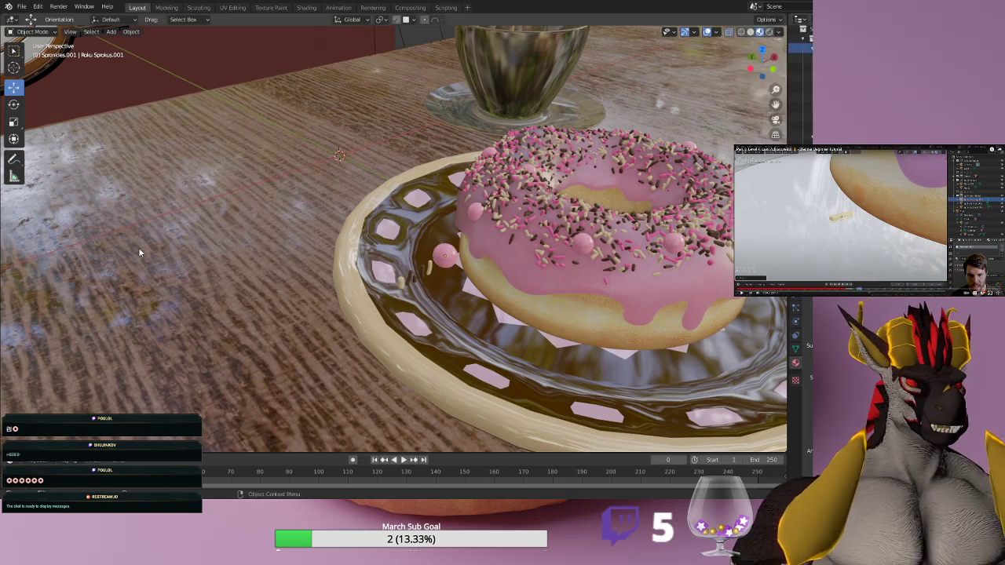
pyautogui.hotkey('ctrl', 'z')
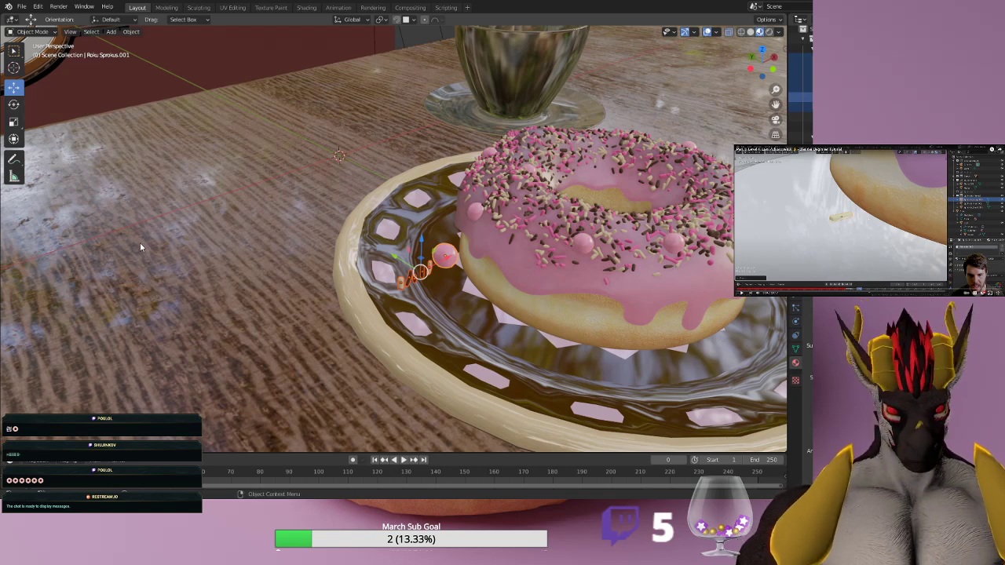
# Scale the selected sprinkles beside the donut uniformly to about 0.69.
pyautogui.press('s')
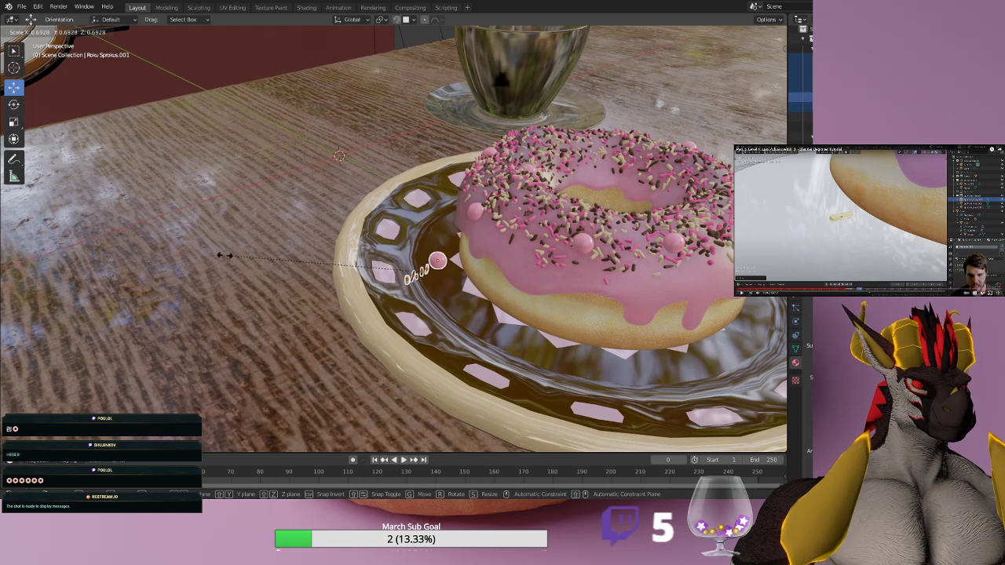
# Scale the loose sprinkles down to about 0.69, and move the round pink one across the plate to the front of the donut.
pyautogui.click(225, 256)
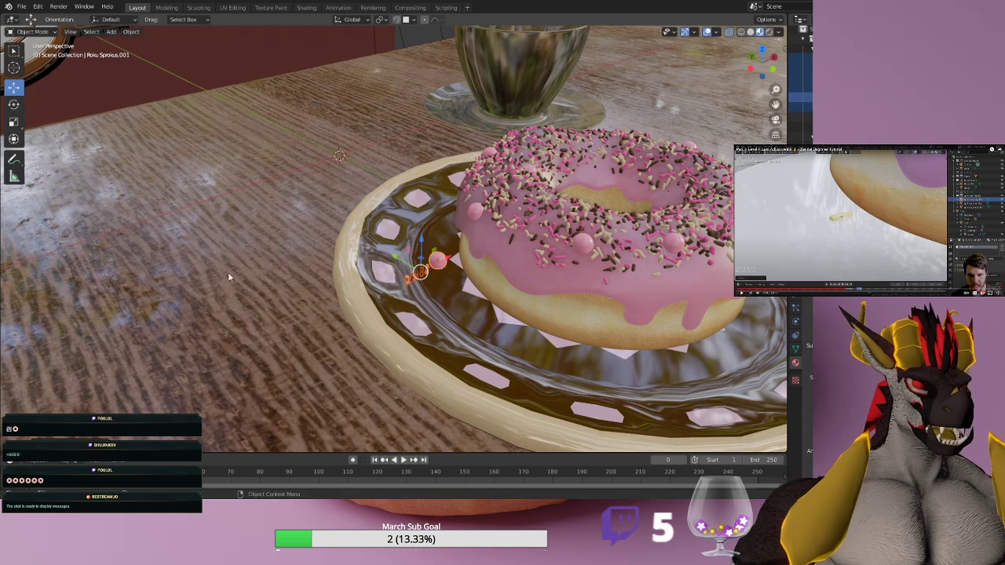
pyautogui.hotkey('alt', 'a')
pyautogui.click(438, 263)
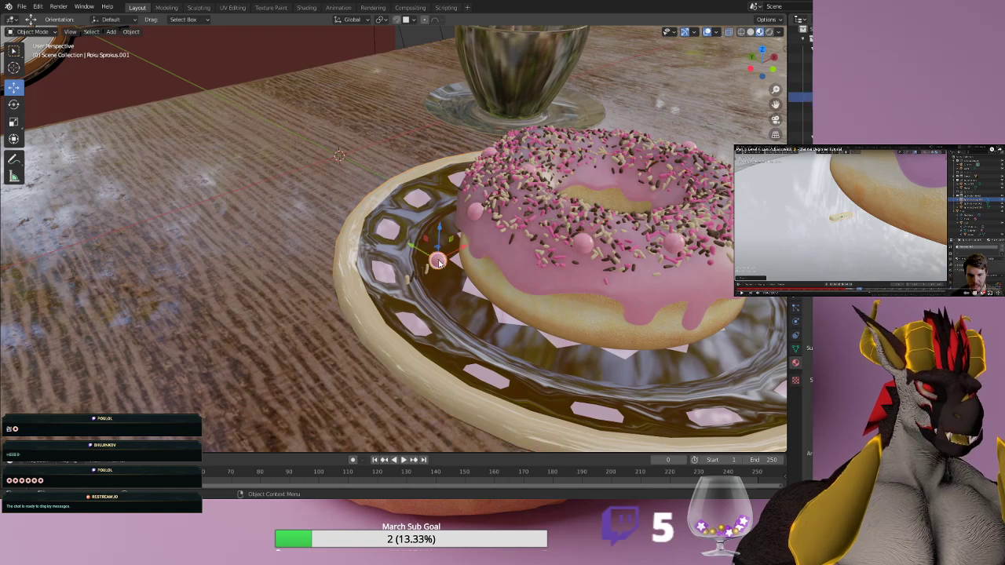
pyautogui.press('g')
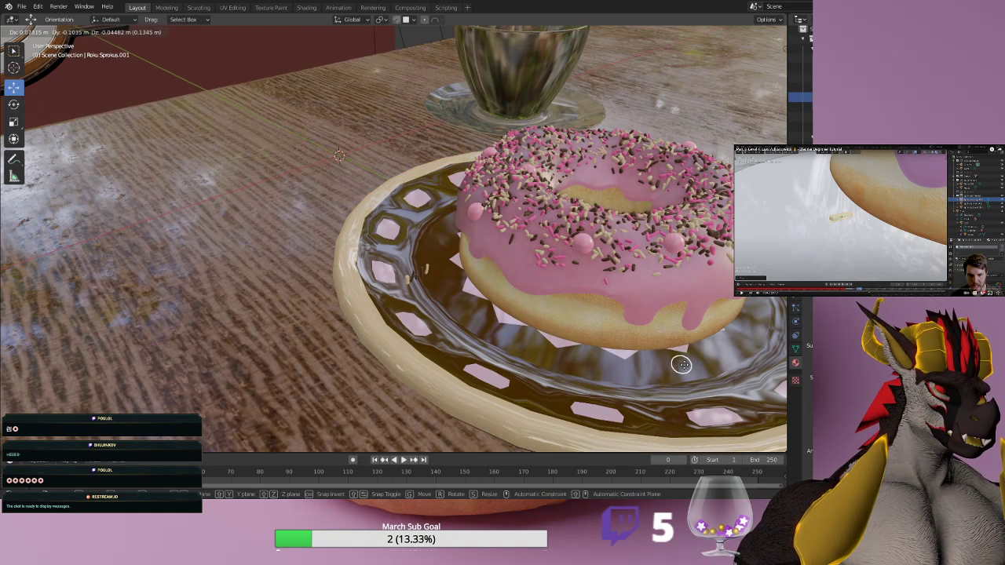
pyautogui.click(692, 365)
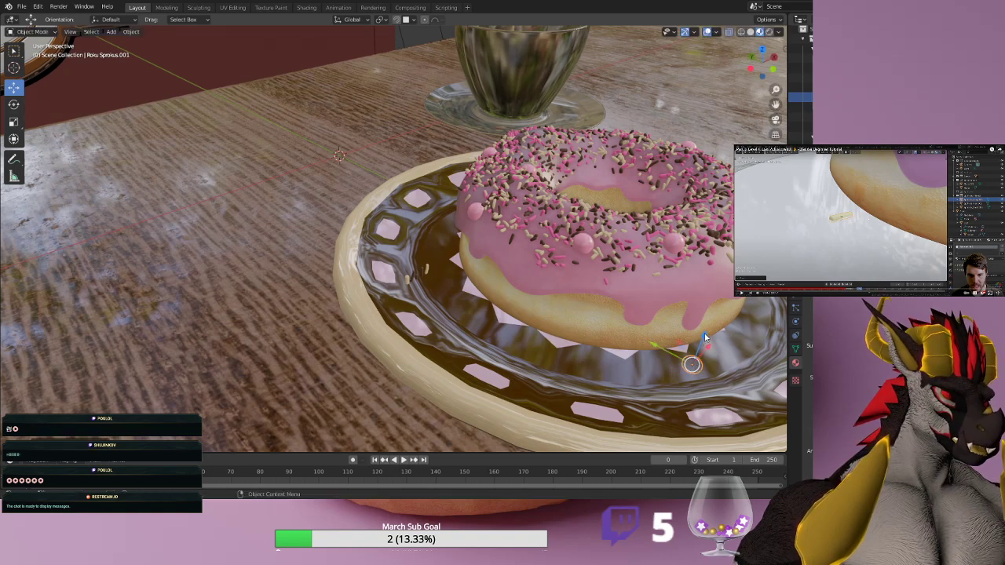
# Adjust the round pink sprinkle's height and sideways position so it rests on the plate beside the donut.
pyautogui.press('g')
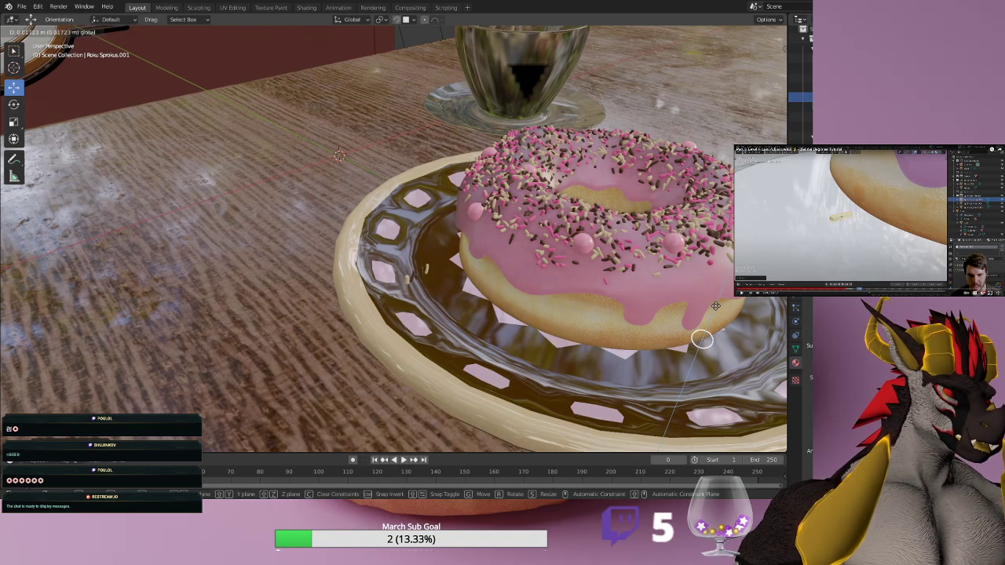
pyautogui.click(718, 319)
pyautogui.moveTo(669, 320); pyautogui.dragTo(701, 331)
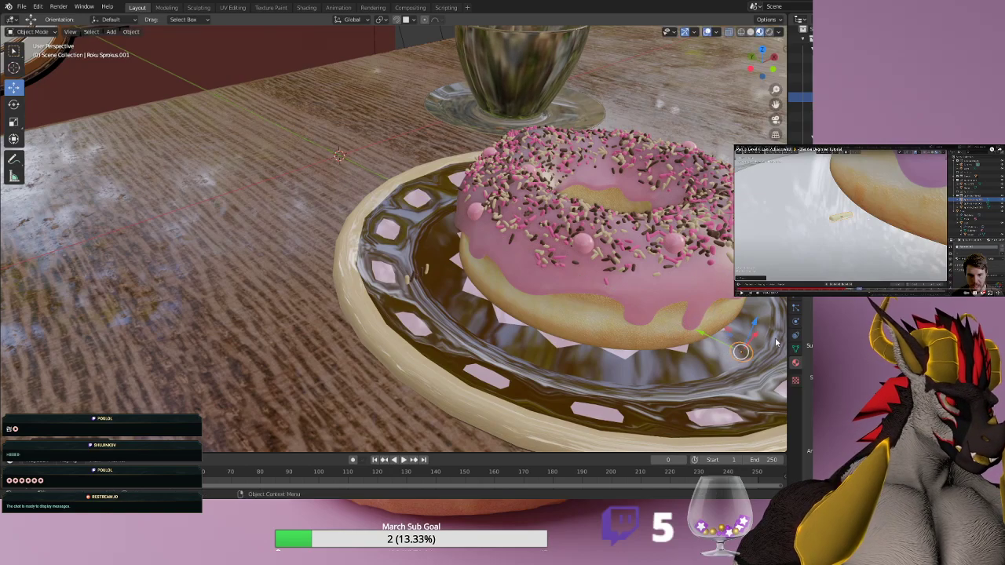
pyautogui.moveTo(718, 387)
pyautogui.mouseDown(button='middle')
pyautogui.moveTo(694, 374)
pyautogui.moveTo(703, 381)
pyautogui.mouseUp(button='middle')
pyautogui.moveTo(426, 200); pyautogui.dragTo(427, 151)
pyautogui.moveTo(256, 308)
pyautogui.mouseDown(button='middle')
pyautogui.moveTo(273, 308)
pyautogui.moveTo(261, 304)
pyautogui.mouseUp(button='middle')
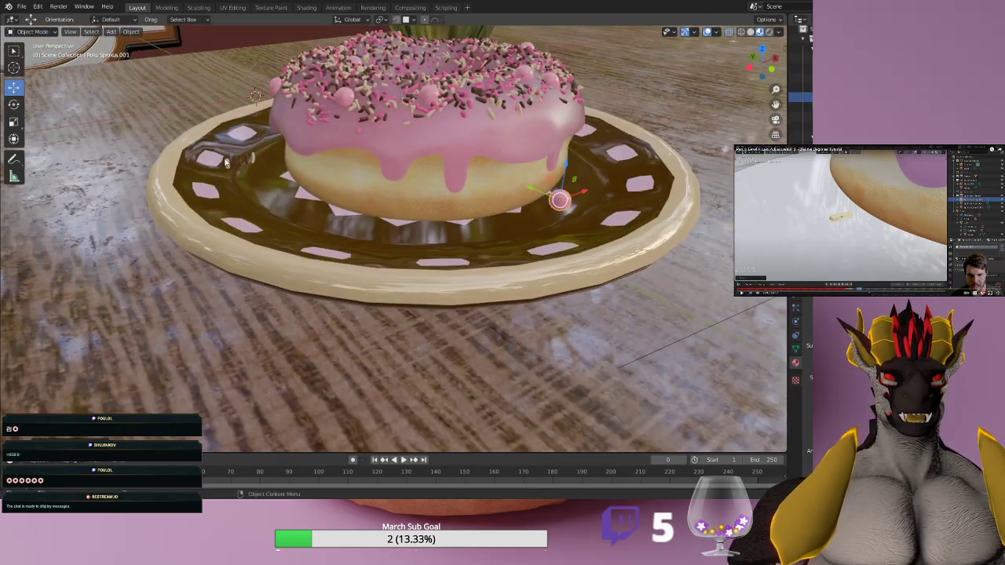
# Move the thick loose sprinkle from the plate's far side to just in front of the donut.
pyautogui.click(227, 164)
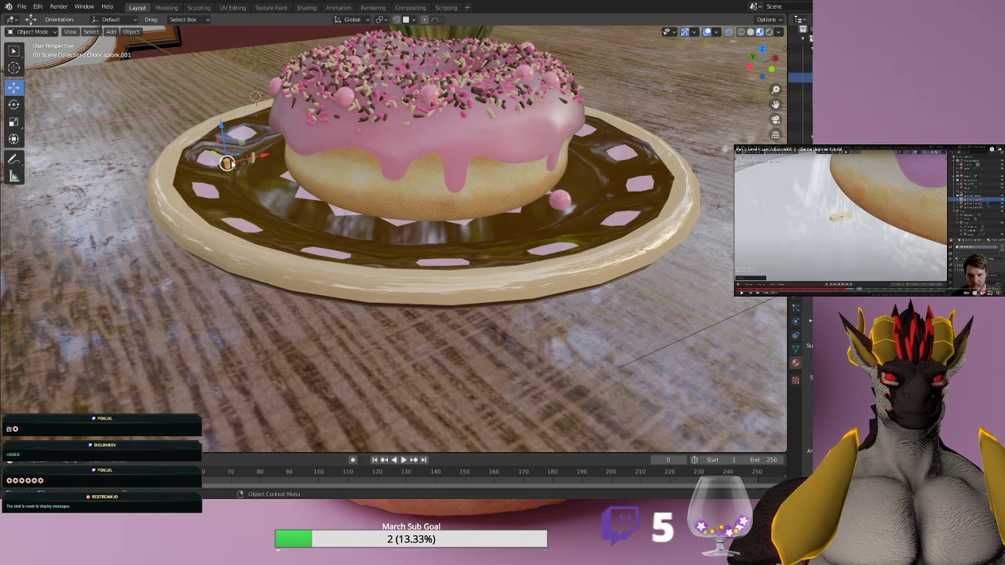
pyautogui.press('g')
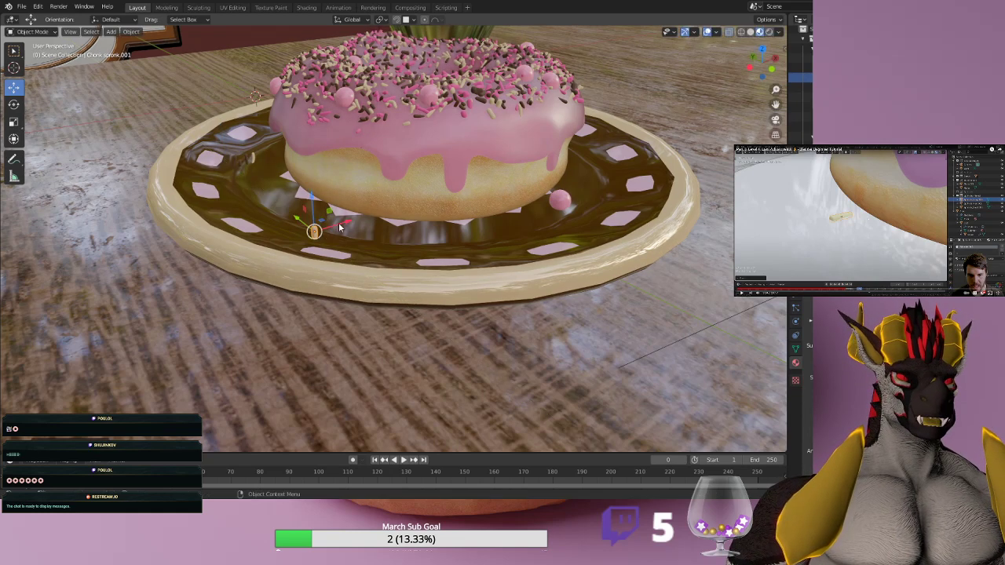
pyautogui.press('x')
pyautogui.click(377, 206)
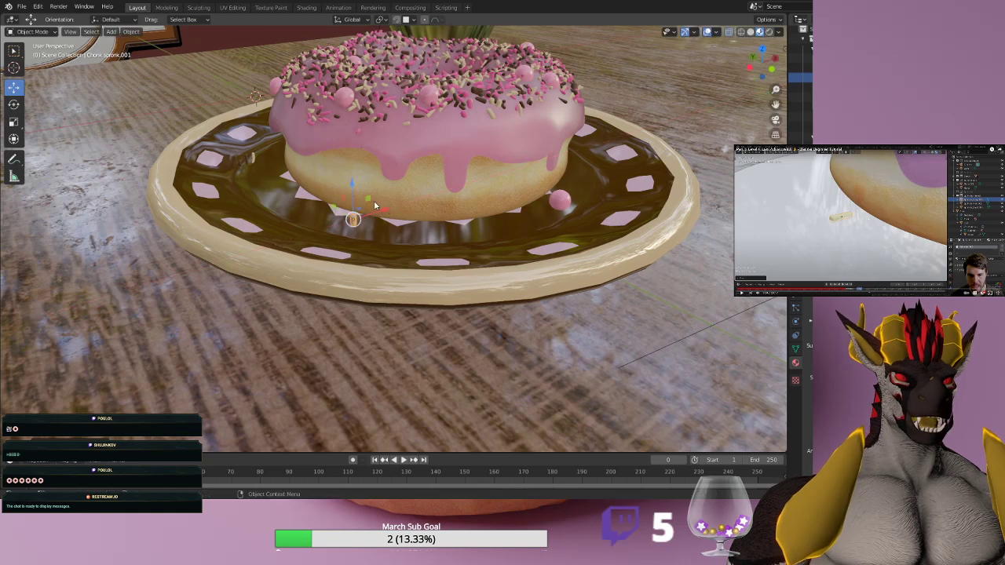
# Rotate the thick sprinkle onto its side and lower it onto the plate surface.
pyautogui.click(12, 107)
pyautogui.moveTo(334, 206); pyautogui.dragTo(390, 163)
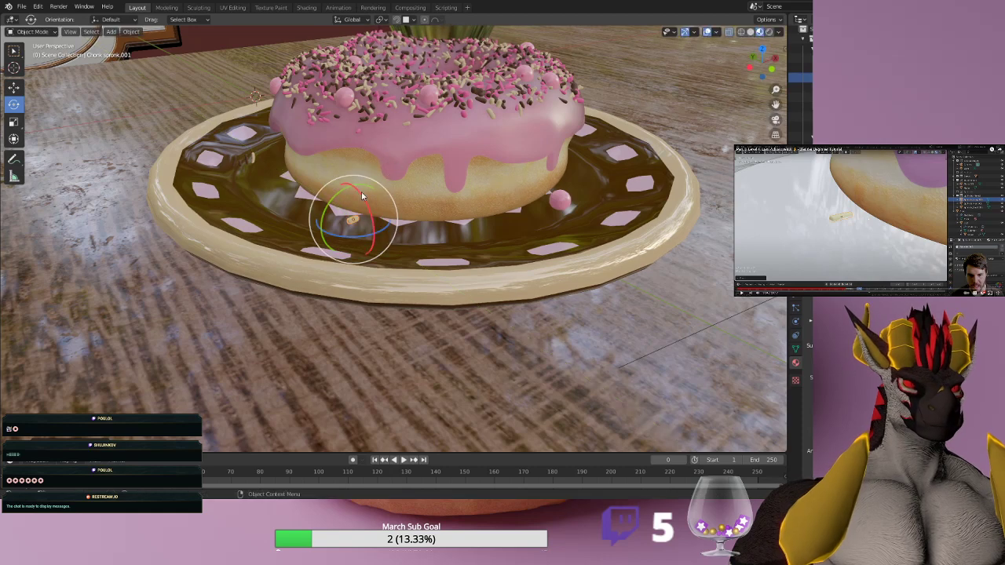
pyautogui.click(15, 92)
pyautogui.moveTo(353, 185); pyautogui.dragTo(355, 190)
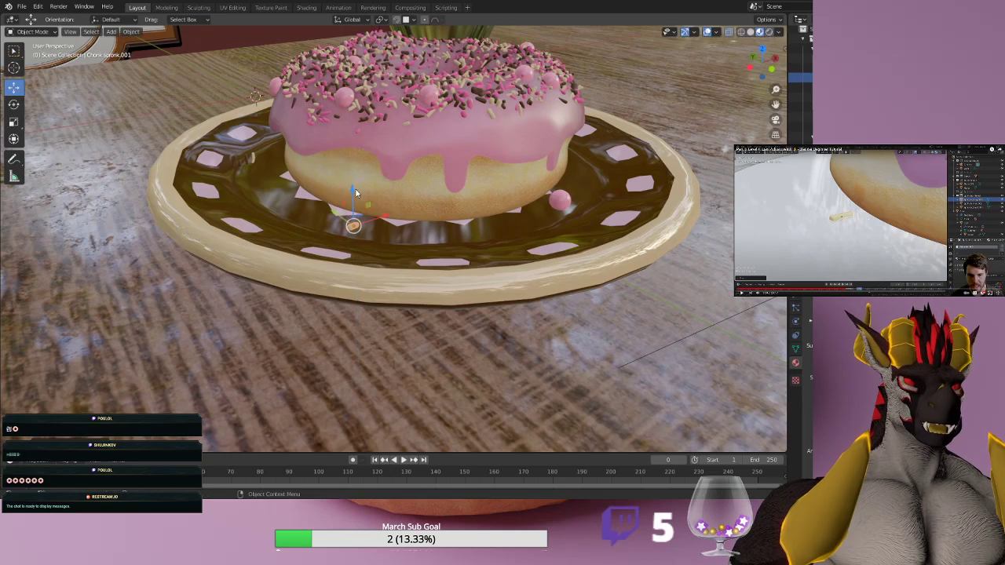
pyautogui.moveTo(391, 243)
pyautogui.mouseDown(button='middle')
pyautogui.moveTo(391, 227)
pyautogui.moveTo(391, 241)
pyautogui.mouseUp(button='middle')
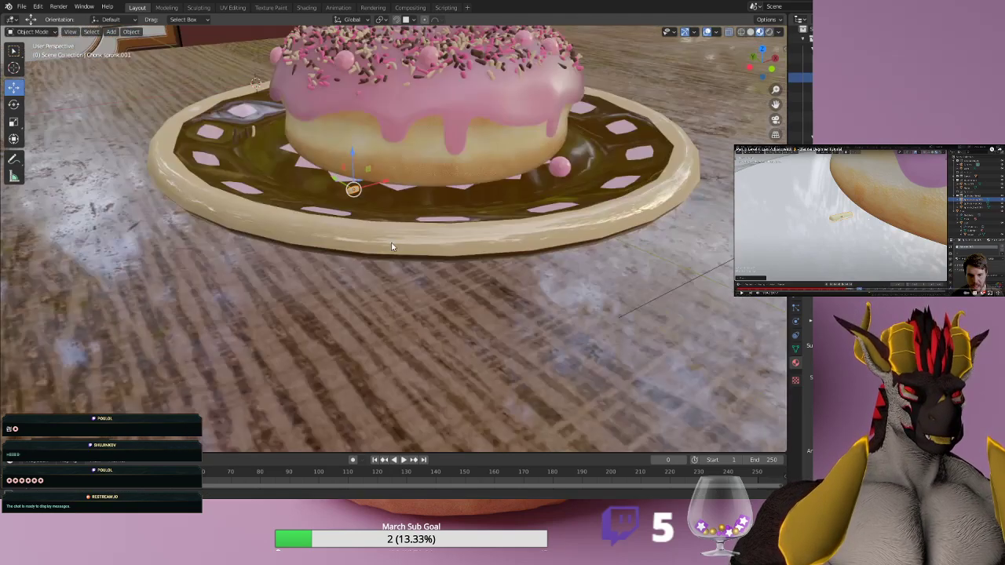
# Delete the outermost of the upright sprinkles left at the plate's far side.
pyautogui.press('KP_Divide')
pyautogui.press('KP_Divide')
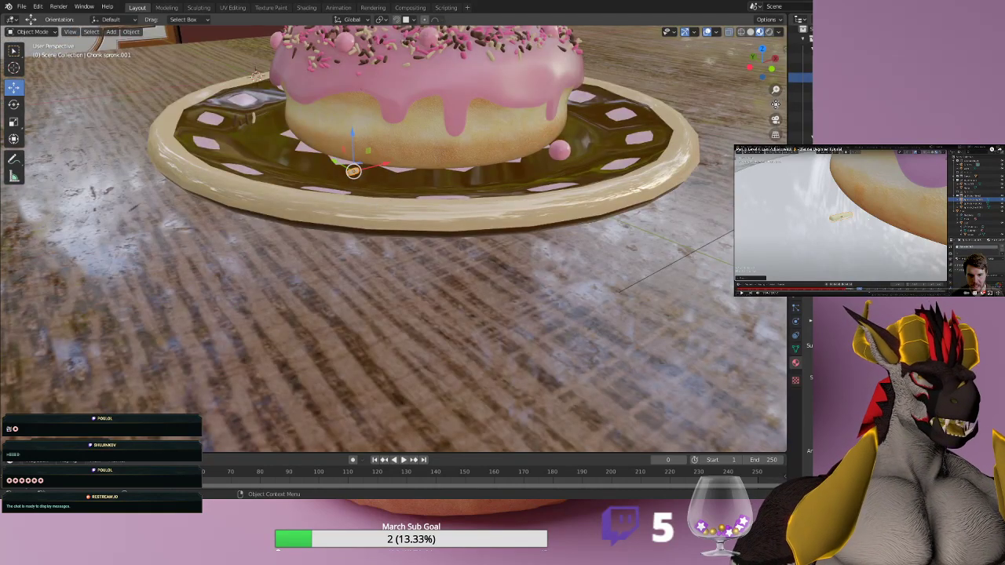
pyautogui.moveTo(775, 105); pyautogui.dragTo(809, 223)
pyautogui.press('KP_Divide')
pyautogui.press('KP_Divide')
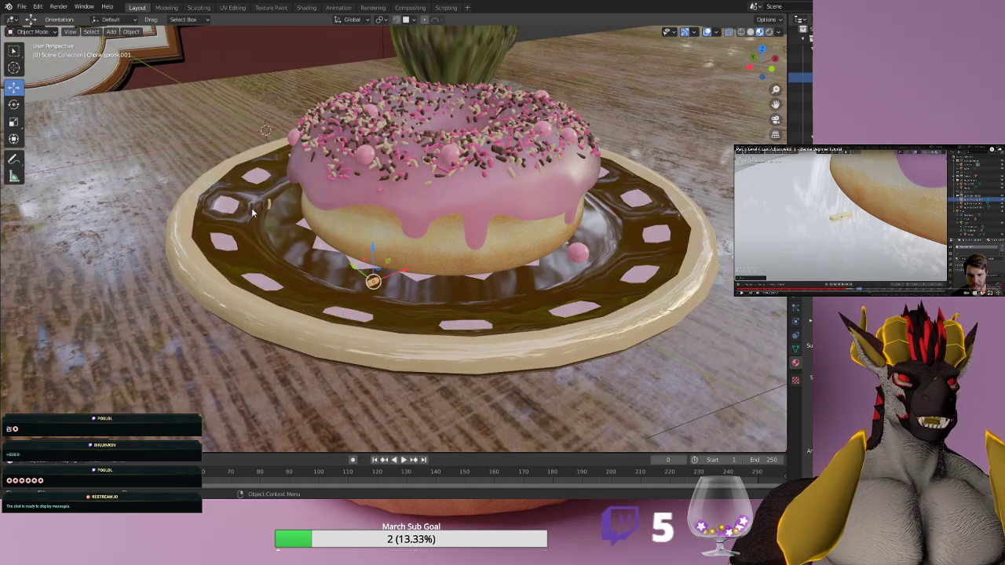
pyautogui.click(251, 212)
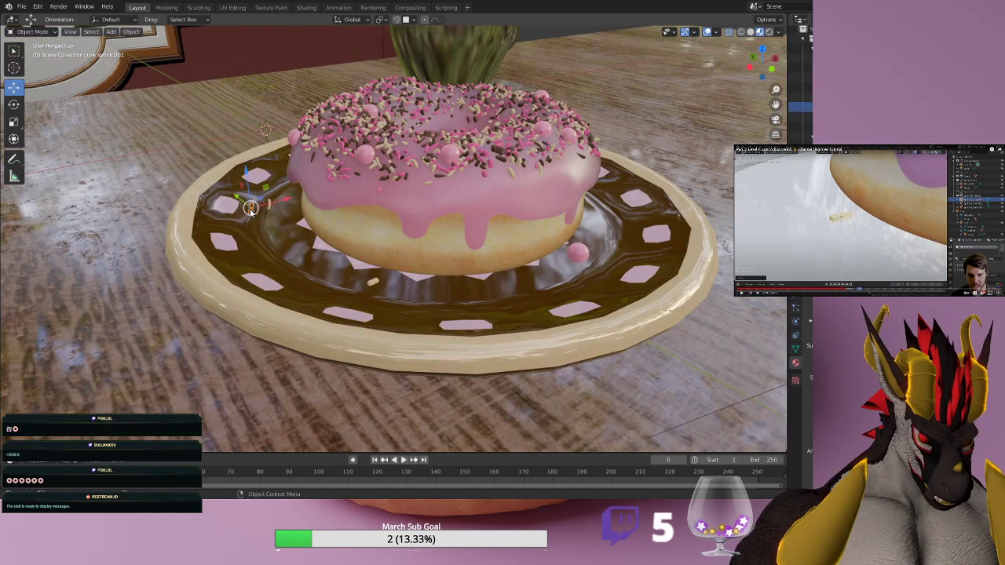
pyautogui.press('Delete')
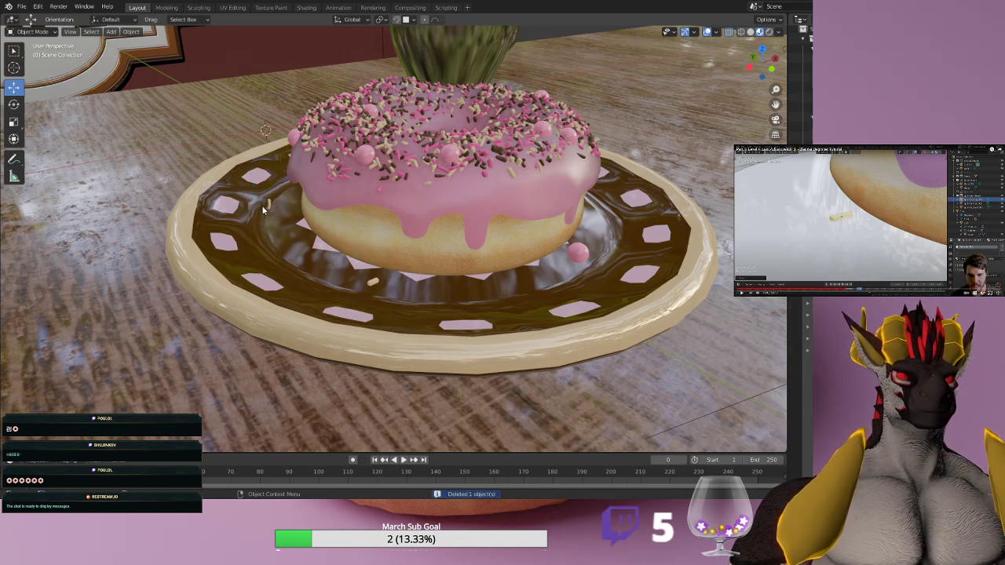
# Move the big upright sprinkle along the global axes to the donut's front edge, near the thick sprinkle.
pyautogui.click(263, 204)
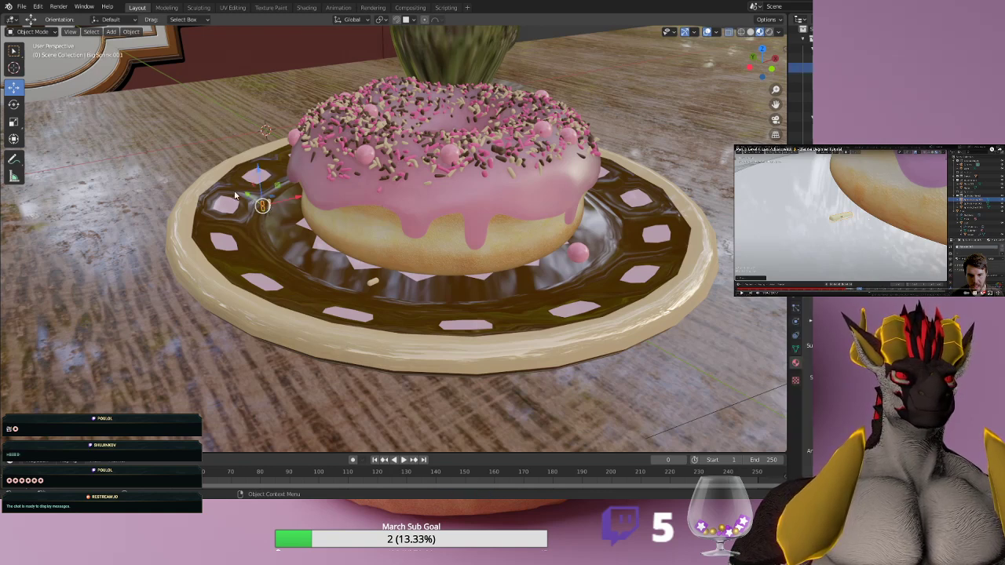
pyautogui.press('g')
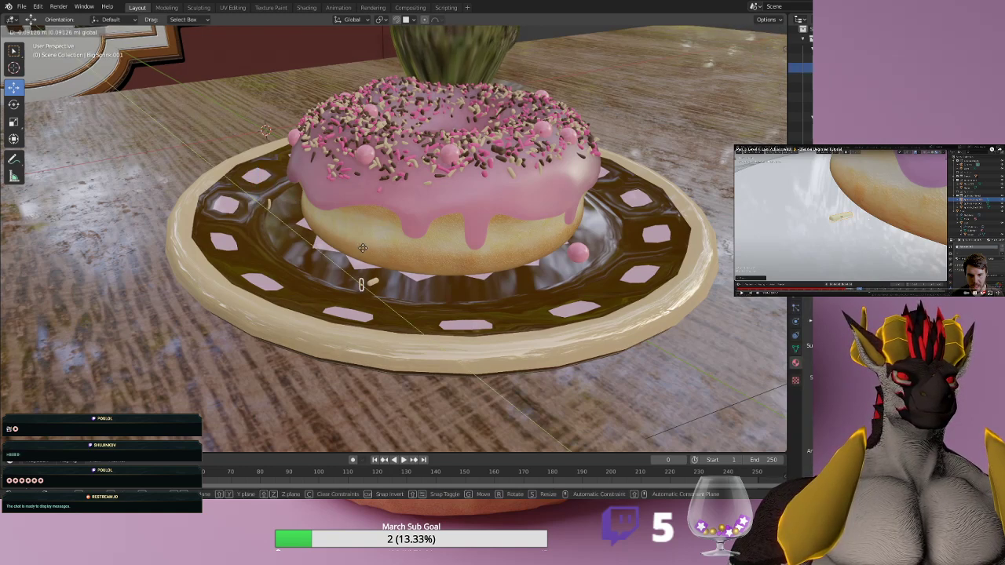
pyautogui.click(334, 228)
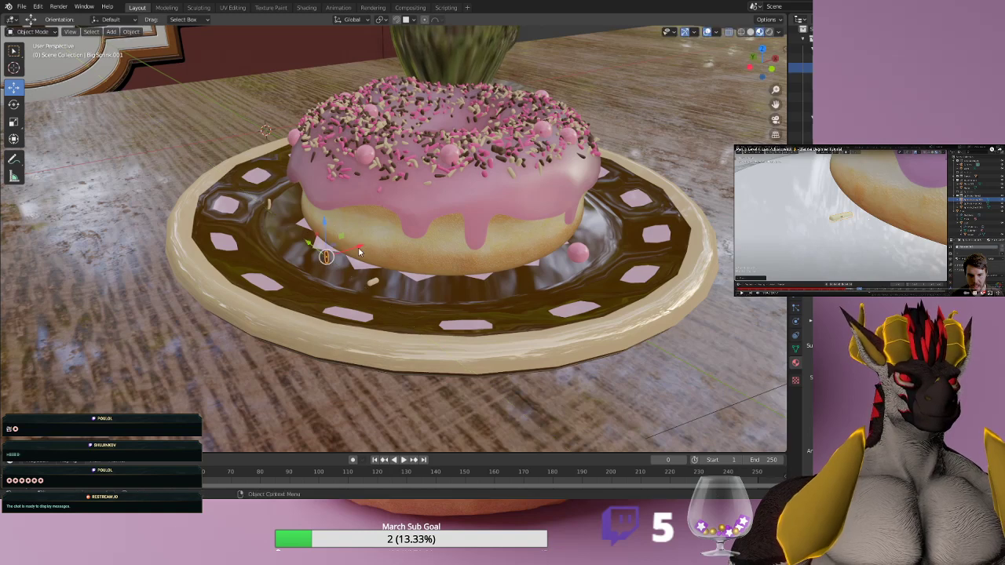
pyautogui.press('g')
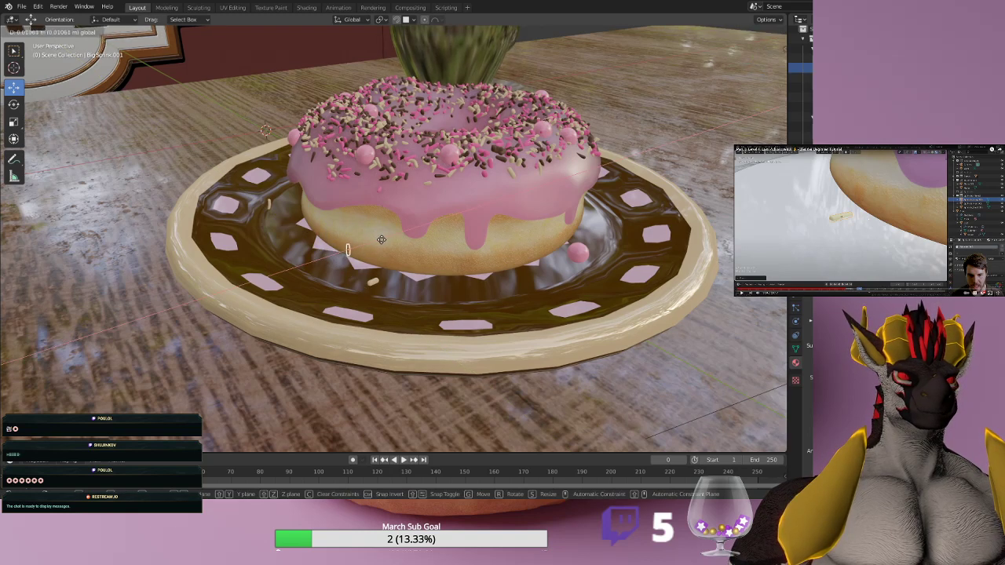
pyautogui.click(375, 241)
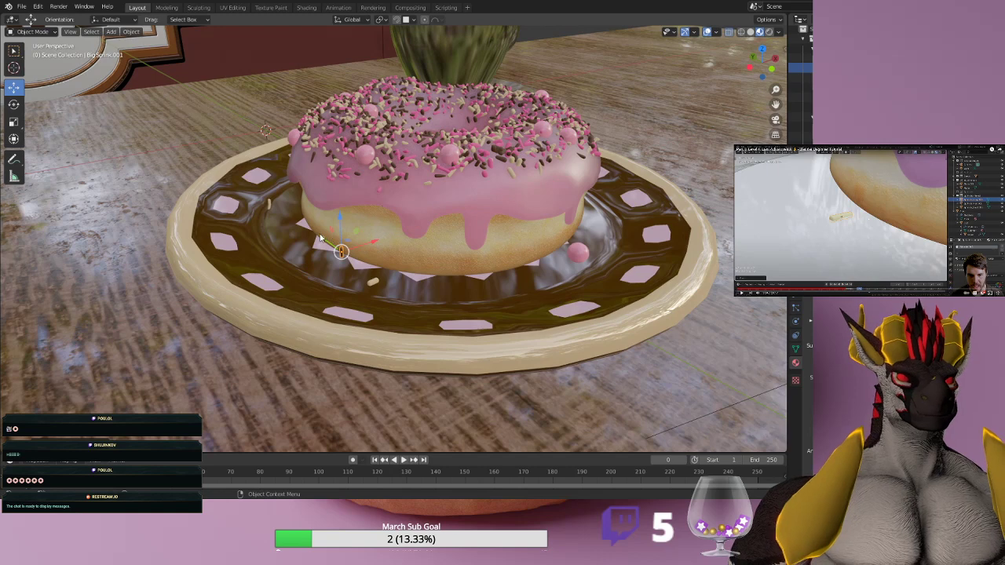
# Tilt the big sprinkle onto its side and reposition it lower on the plate beside the thick one.
pyautogui.click(13, 104)
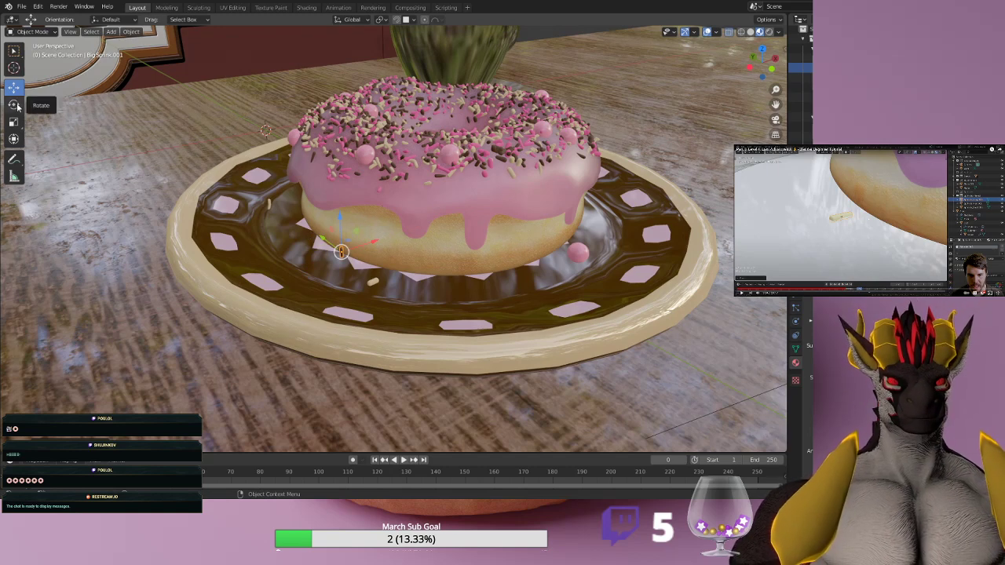
pyautogui.moveTo(352, 237); pyautogui.dragTo(373, 265)
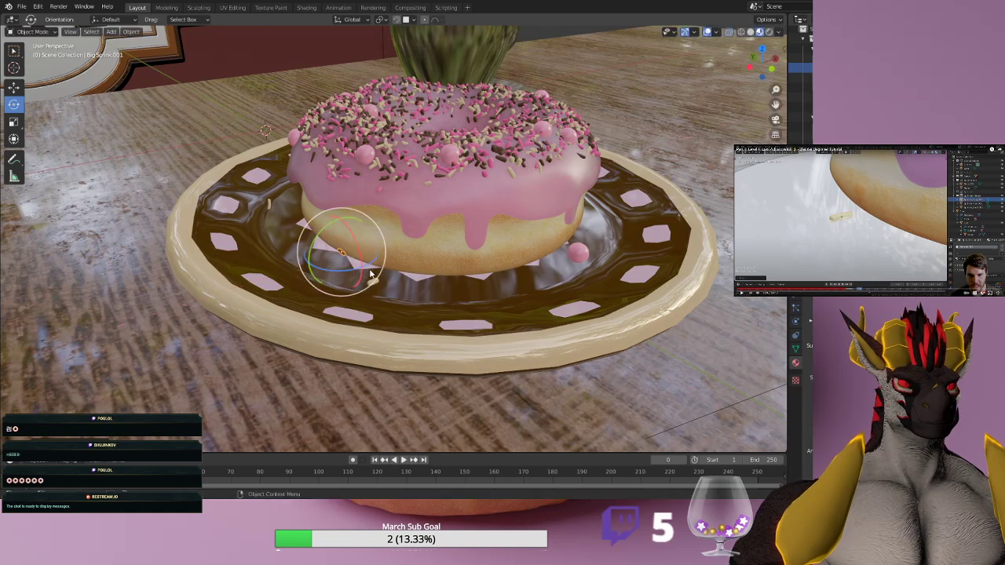
pyautogui.click(12, 89)
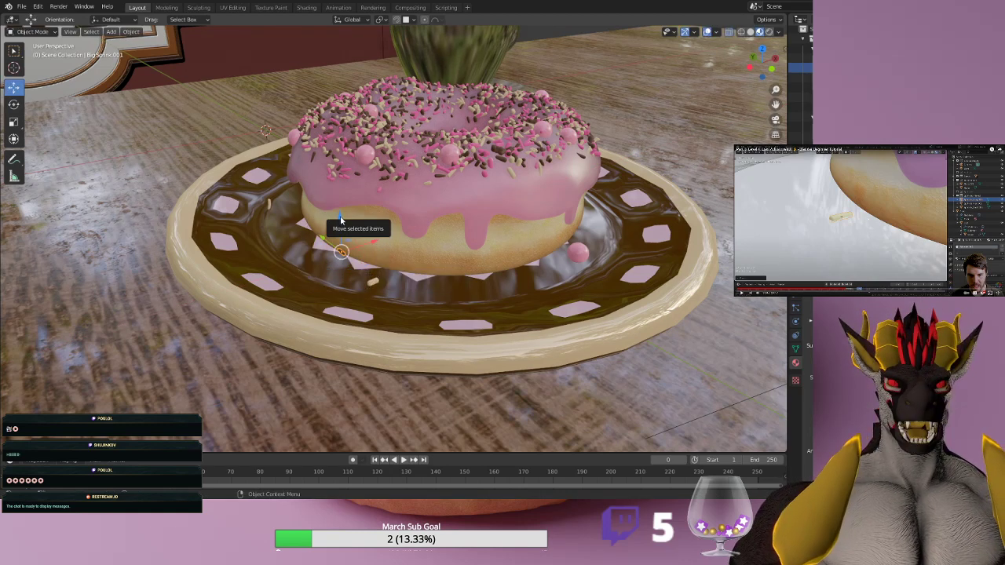
pyautogui.moveTo(340, 219); pyautogui.dragTo(391, 254)
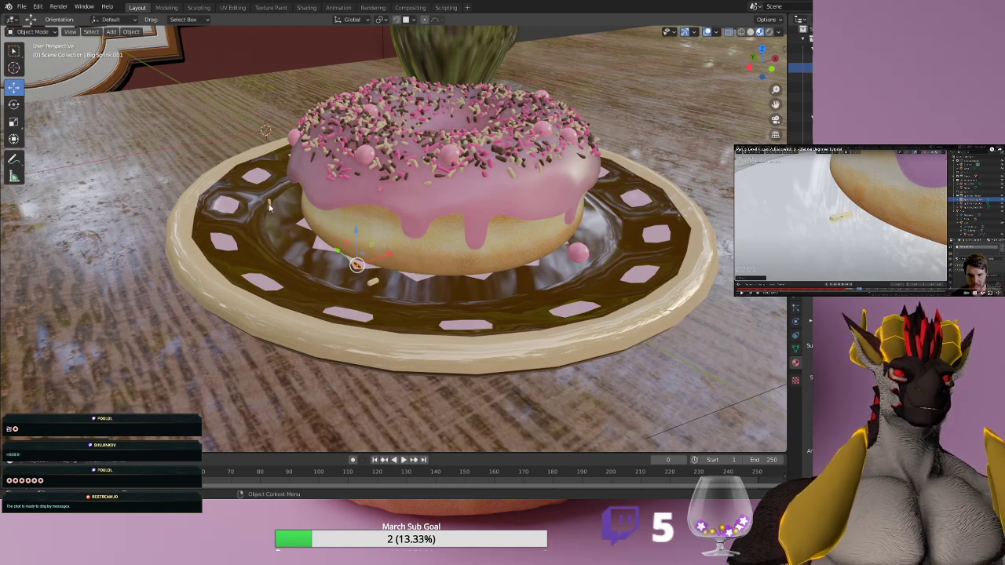
# Move the remaining bent sprinkle across the plate to the front of the donut, near the round pink one.
pyautogui.click(269, 204)
pyautogui.moveTo(269, 204); pyautogui.dragTo(538, 239)
pyautogui.moveTo(704, 233); pyautogui.dragTo(677, 228, button='middle')
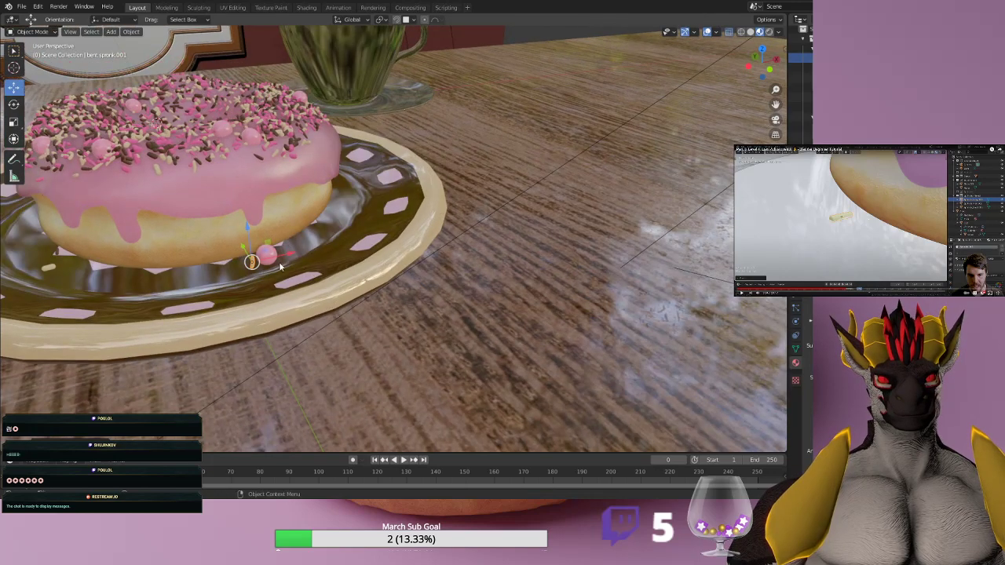
pyautogui.moveTo(291, 256); pyautogui.dragTo(246, 267)
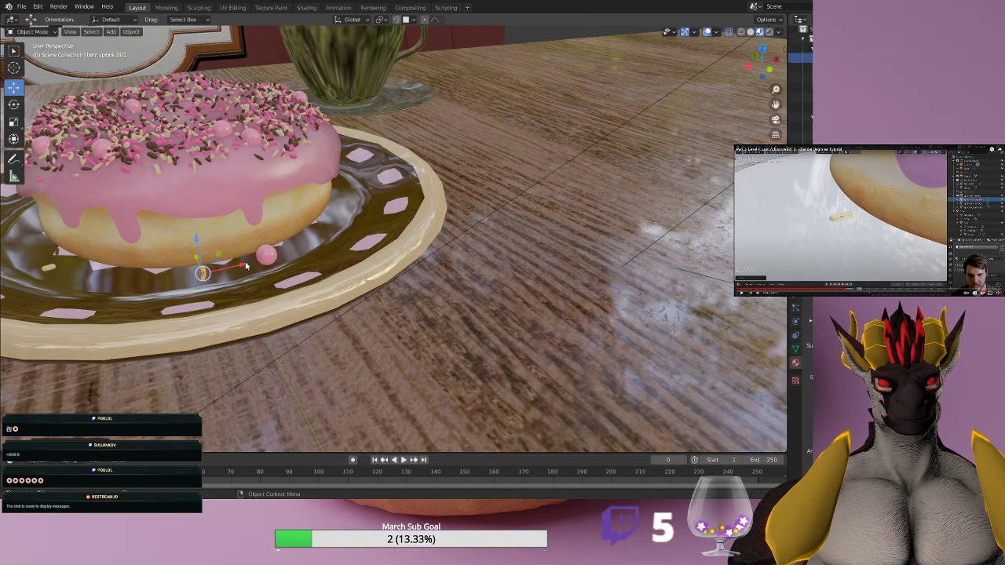
# Rotate the bent sprinkle to lie flat and lower it slightly onto the plate.
pyautogui.click(12, 108)
pyautogui.moveTo(179, 249); pyautogui.dragTo(224, 254)
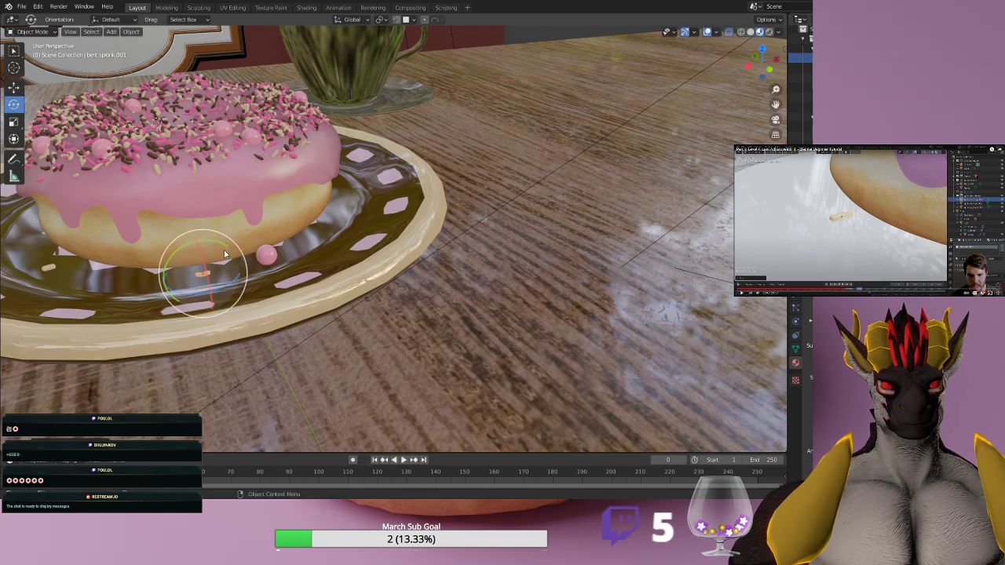
pyautogui.click(13, 87)
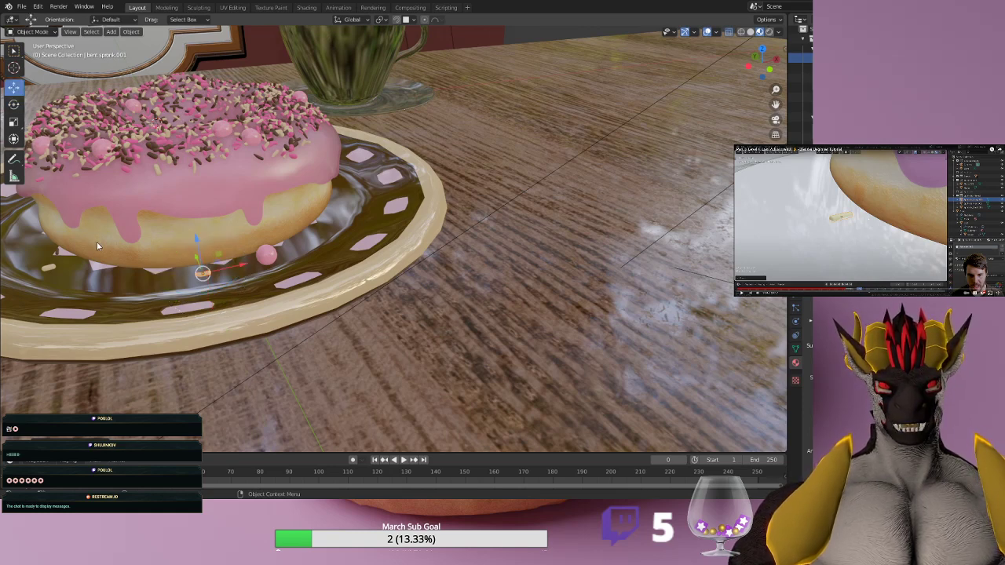
pyautogui.moveTo(196, 241); pyautogui.dragTo(196, 245)
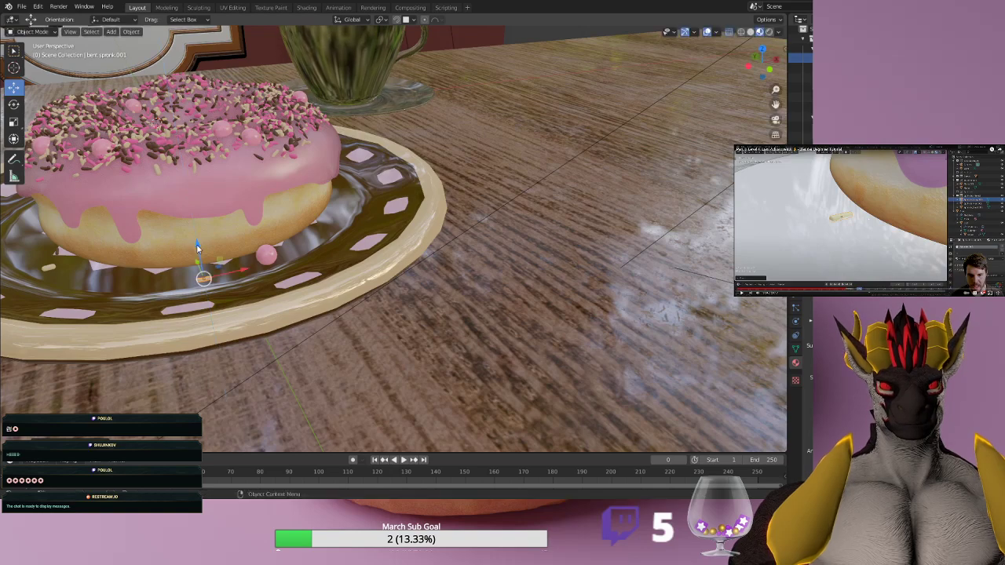
# Select the tabletop and examine the donut scene's composition through the camera.
pyautogui.moveTo(99, 309); pyautogui.dragTo(109, 317, button='middle')
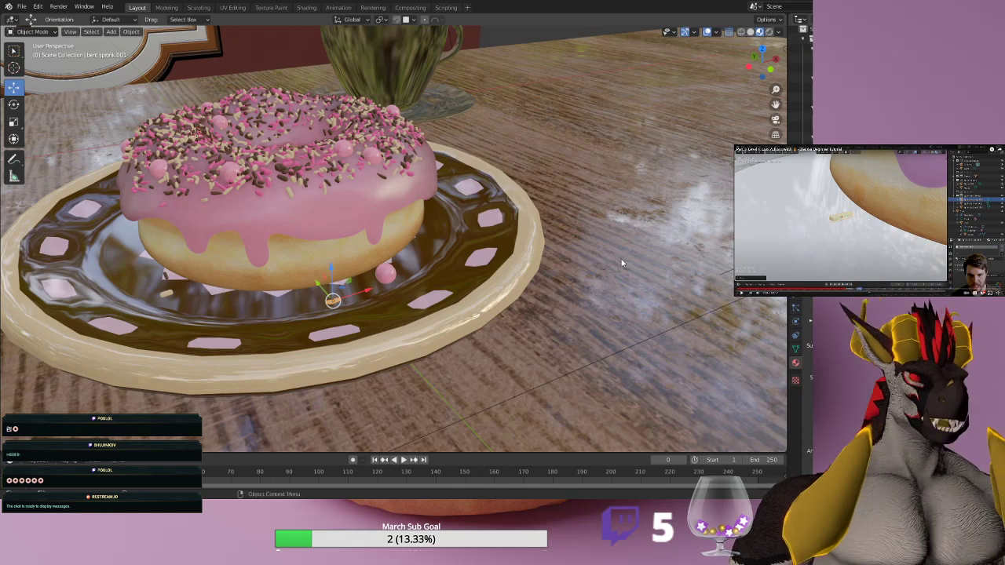
pyautogui.click(584, 299)
pyautogui.scroll(-4, 554, 299)
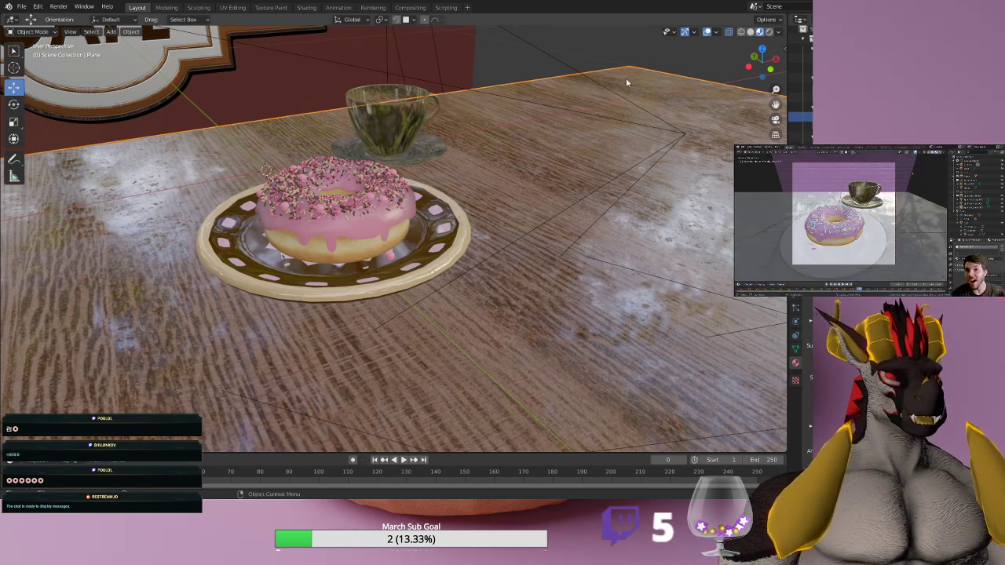
pyautogui.press('KP_0')
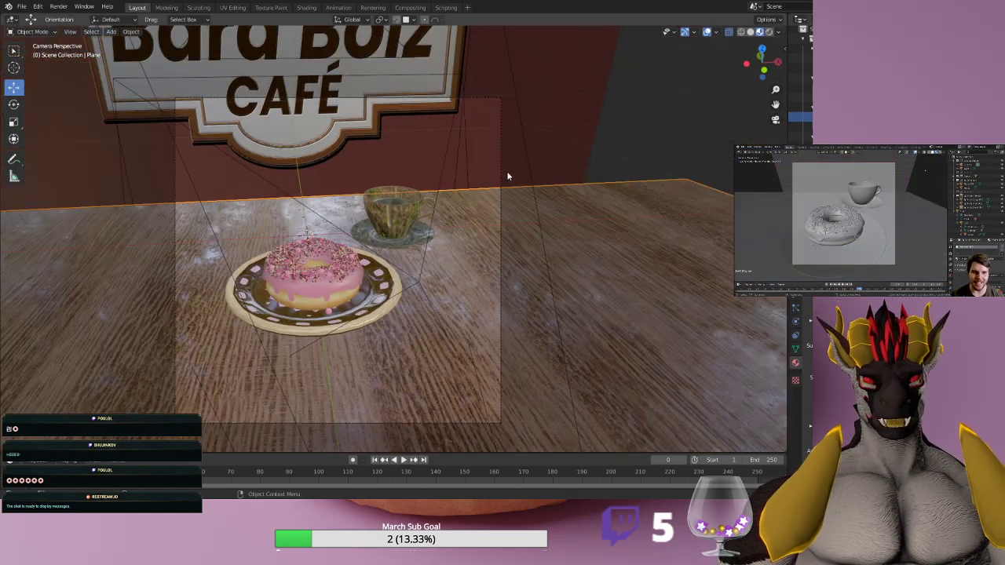
pyautogui.scroll(2, 519, 195)
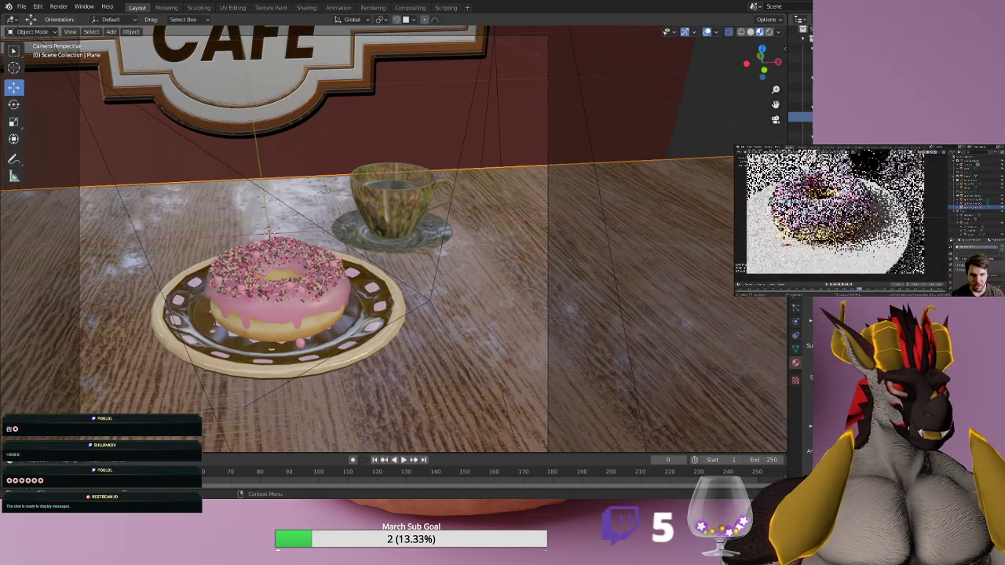
# Switch the viewport to solid shading and move the big and thick sprinkles across the plate to the front of the donut.
pyautogui.click(803, 145)
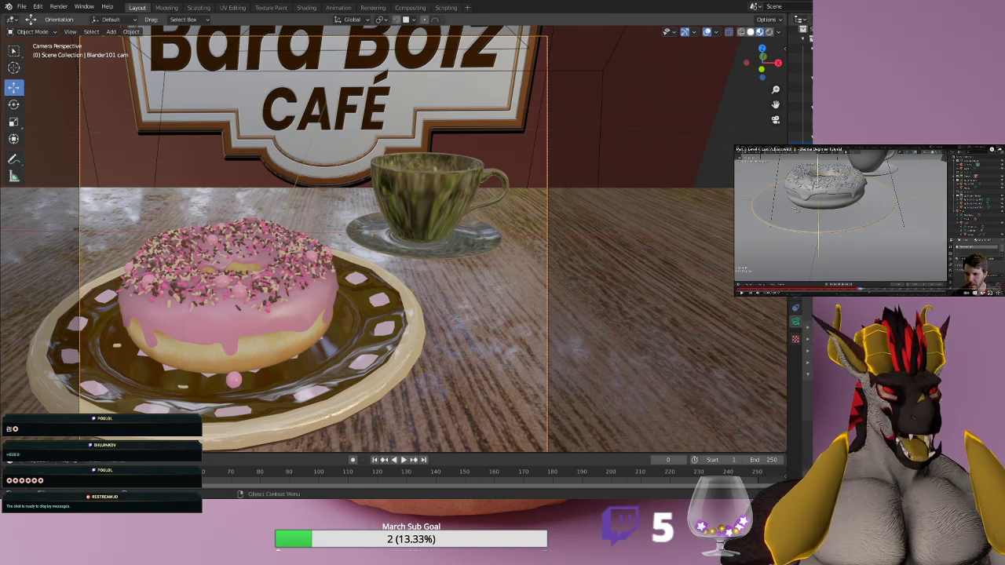
pyautogui.click(749, 32)
pyautogui.moveTo(471, 254); pyautogui.dragTo(497, 254, button='middle')
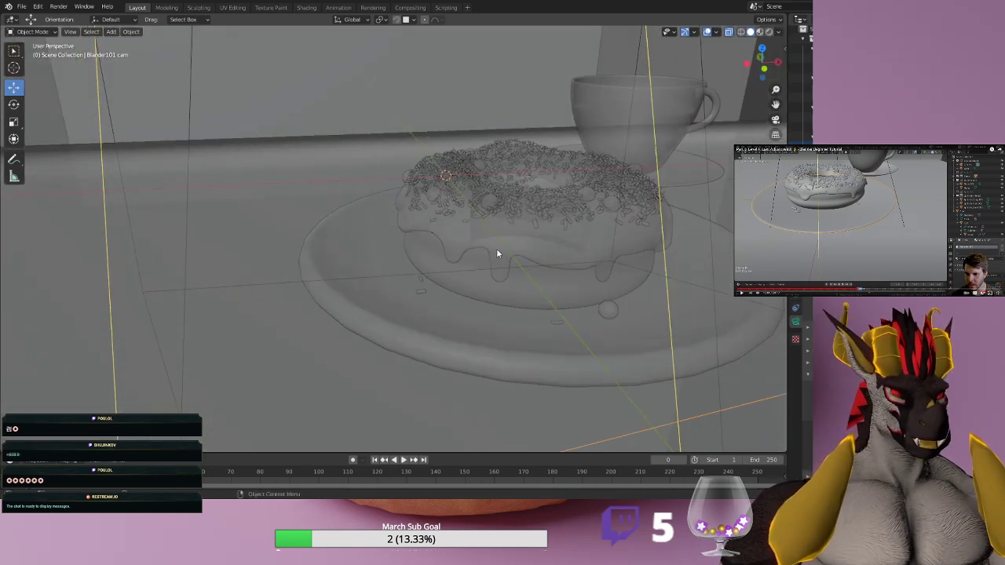
pyautogui.click(422, 280)
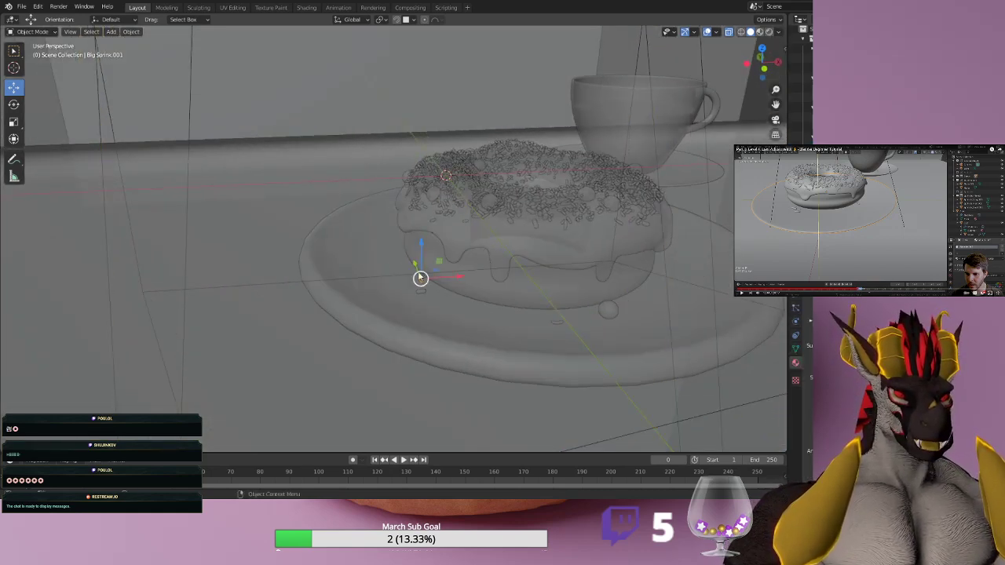
pyautogui.moveTo(415, 269); pyautogui.dragTo(607, 301)
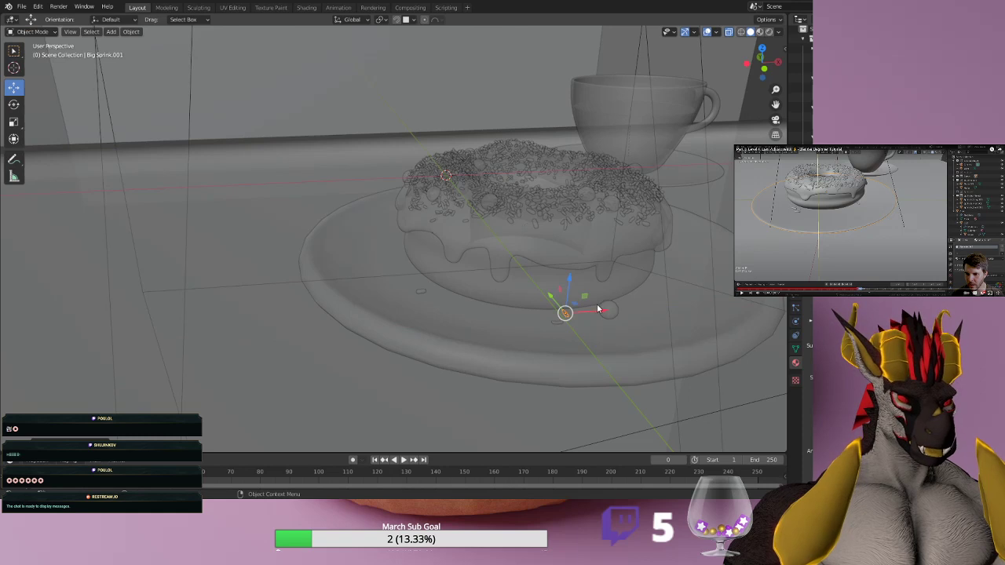
pyautogui.click(420, 290)
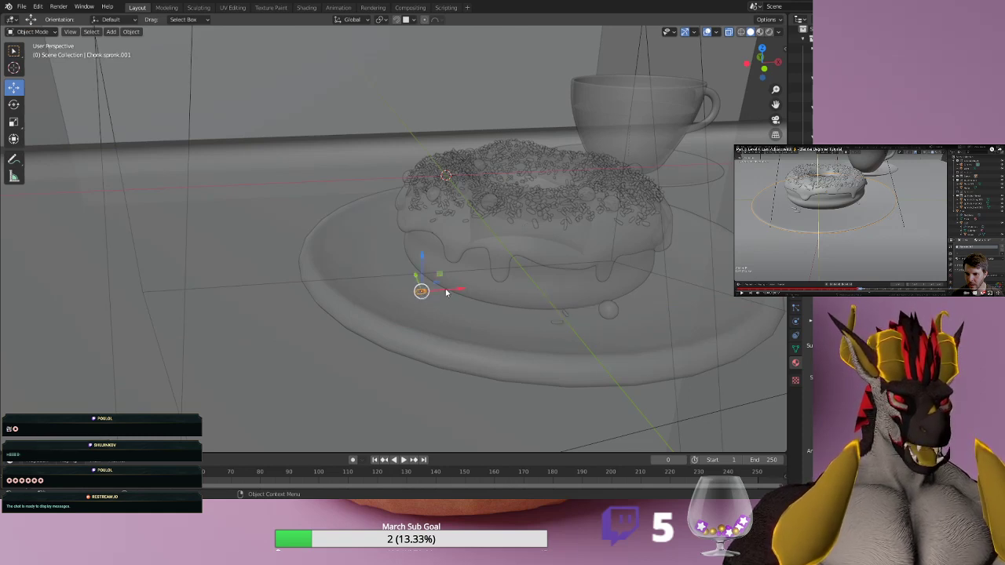
pyautogui.moveTo(416, 277); pyautogui.dragTo(525, 308)
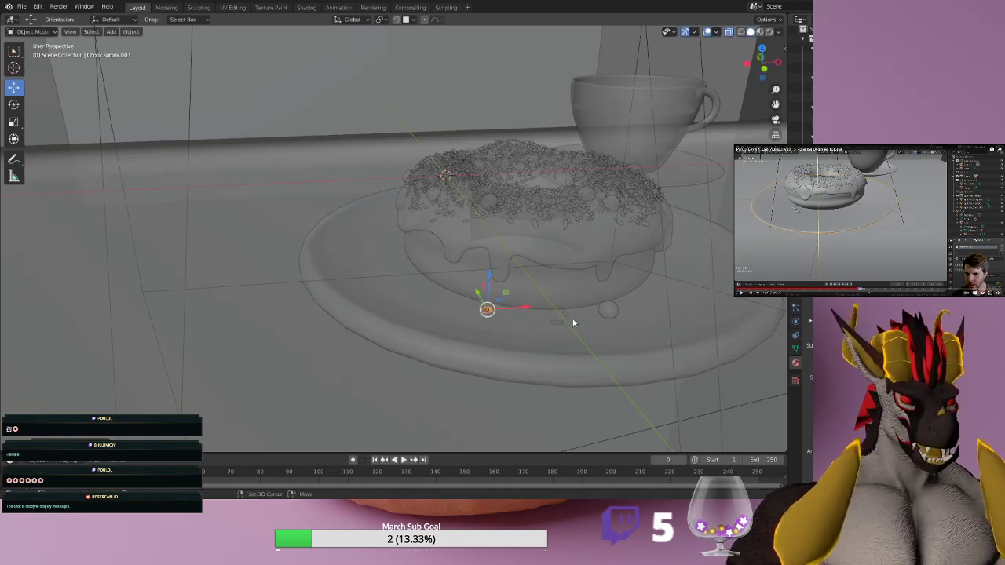
# Try to add the bent and big sprinkles to the selection with the thick one.
pyautogui.click(558, 320)
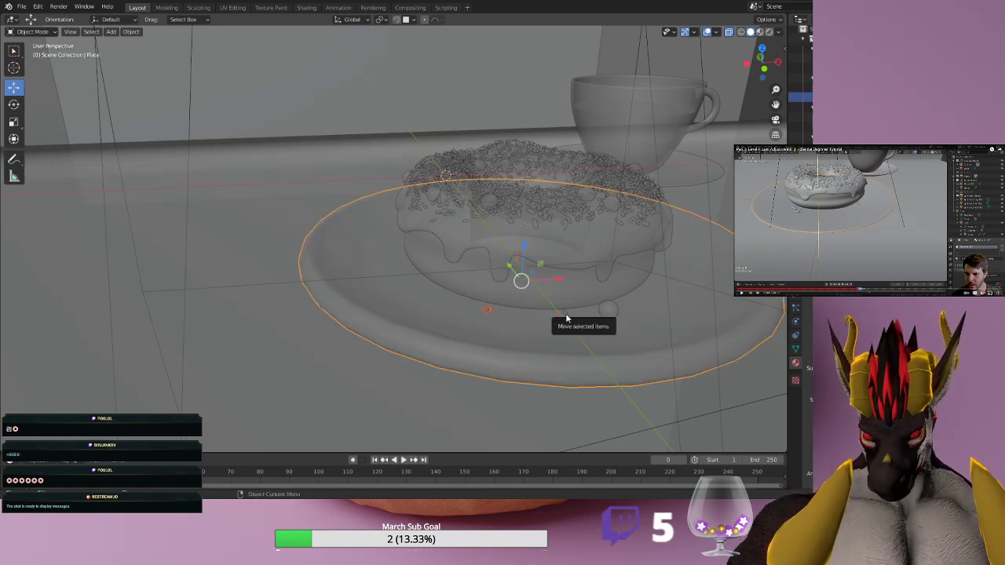
pyautogui.keyDown('shift'); pyautogui.click(525, 317); pyautogui.keyUp('shift')
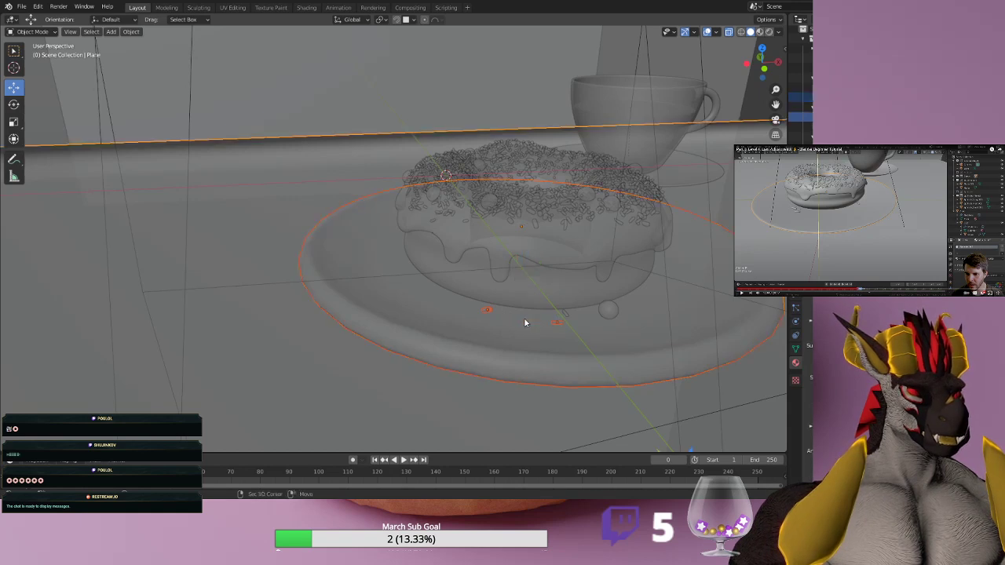
pyautogui.click(520, 322)
pyautogui.click(515, 317)
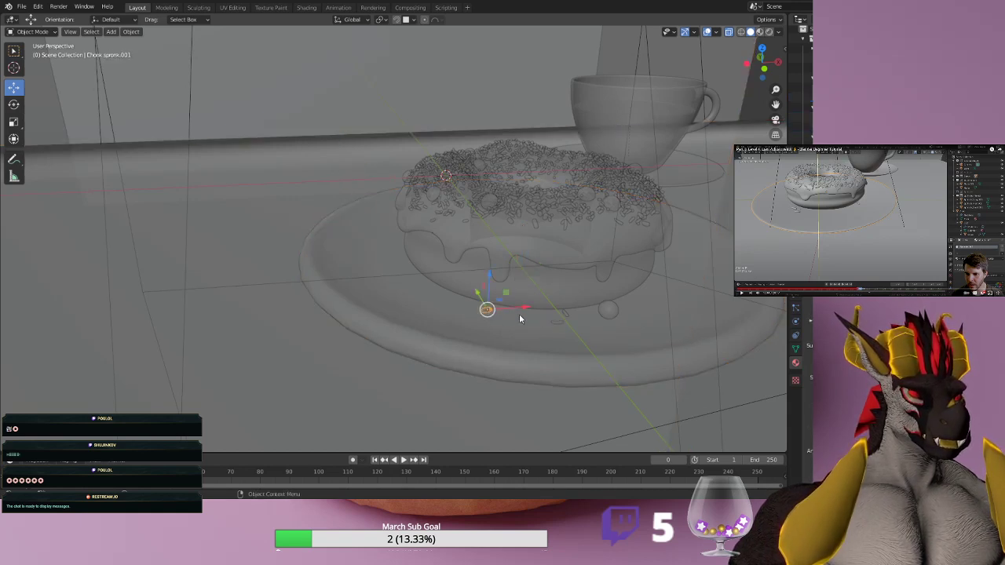
pyautogui.scroll(4, 587, 340)
pyautogui.scroll(-4, 601, 345)
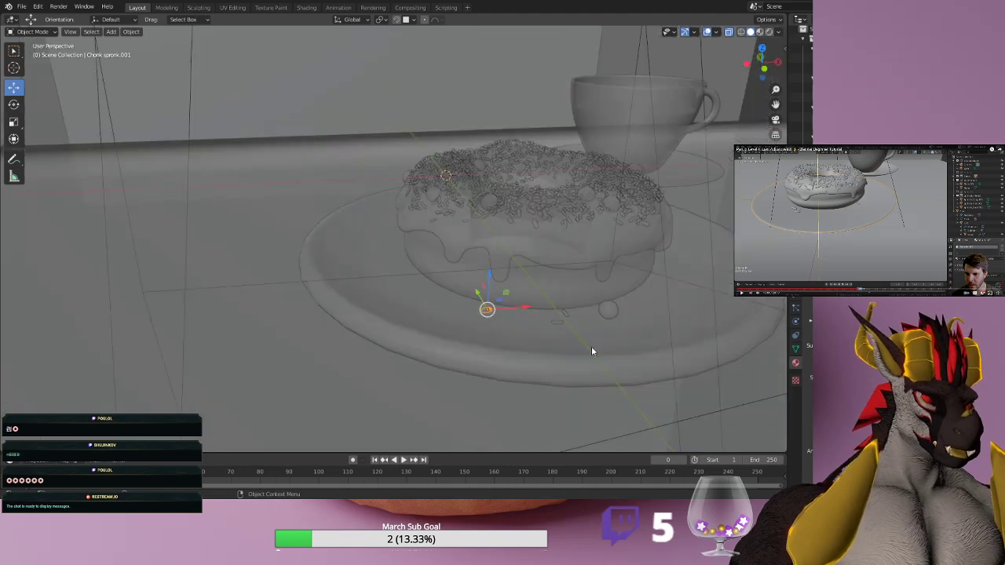
# Try to extend the thick sprinkle's selection with the bent one and its small neighbour from a turned view.
pyautogui.moveTo(591, 346); pyautogui.dragTo(587, 346, button='middle')
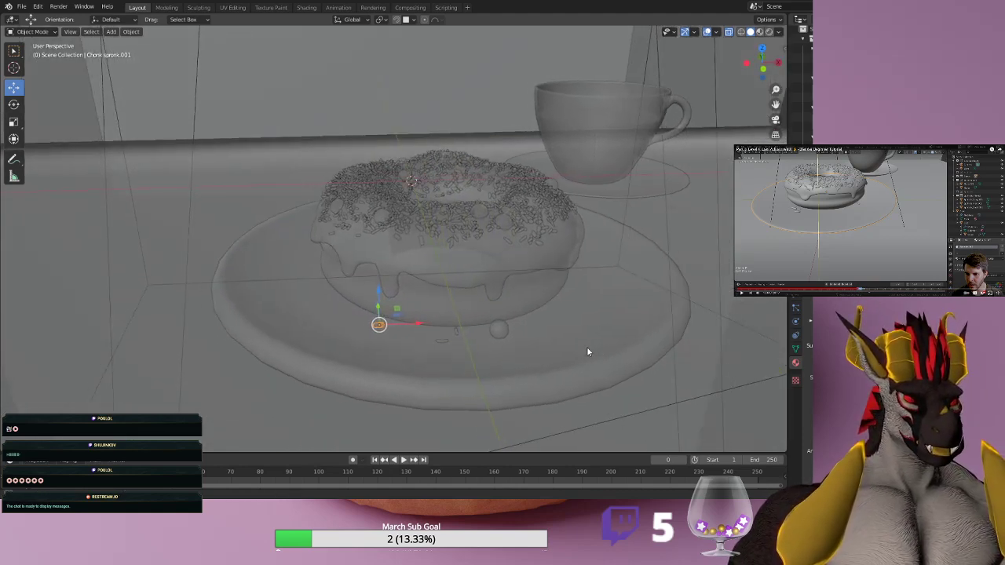
pyautogui.click(440, 342)
pyautogui.click(442, 343)
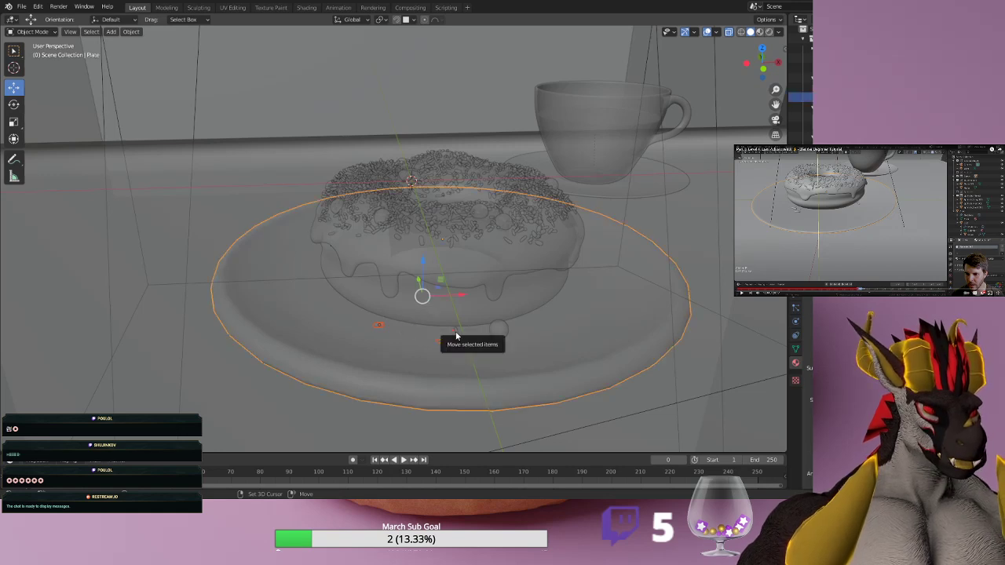
pyautogui.click(383, 331)
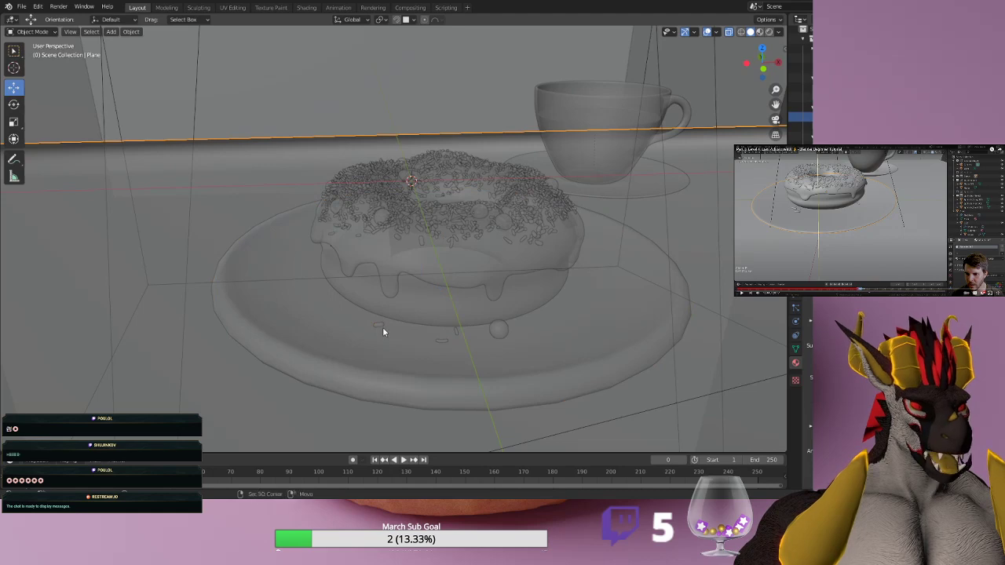
# Reselect the thick sprinkle in close-up, add the bent one and try to add the big one touching the donut.
pyautogui.click(377, 324)
pyautogui.click(378, 325)
pyautogui.scroll(6, 432, 346)
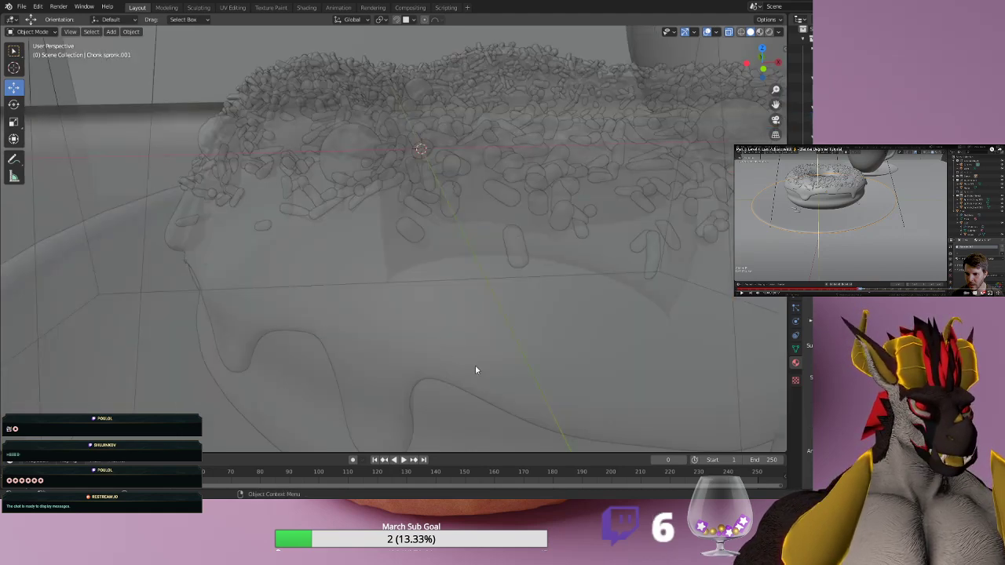
pyautogui.scroll(5, 476, 369)
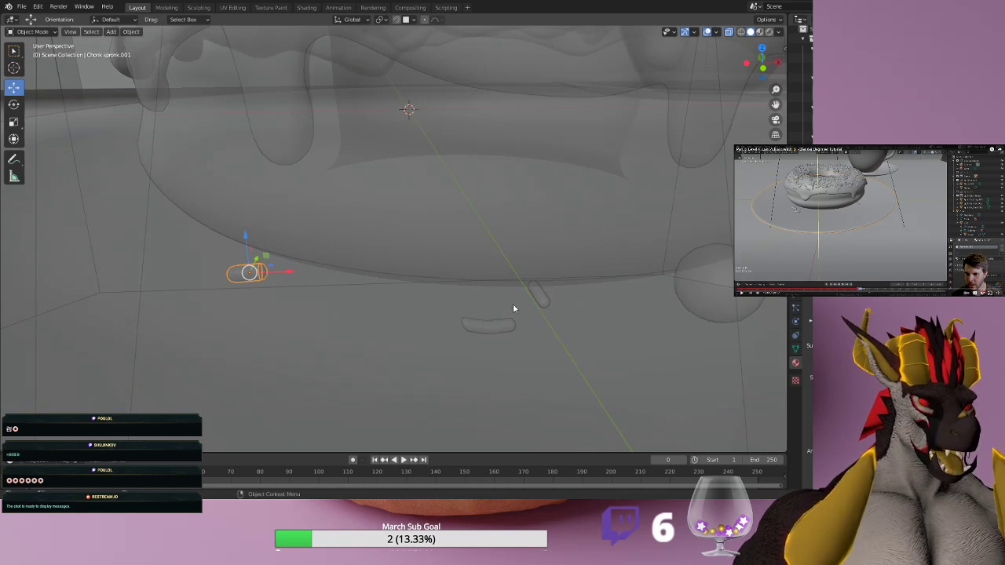
pyautogui.click(487, 326)
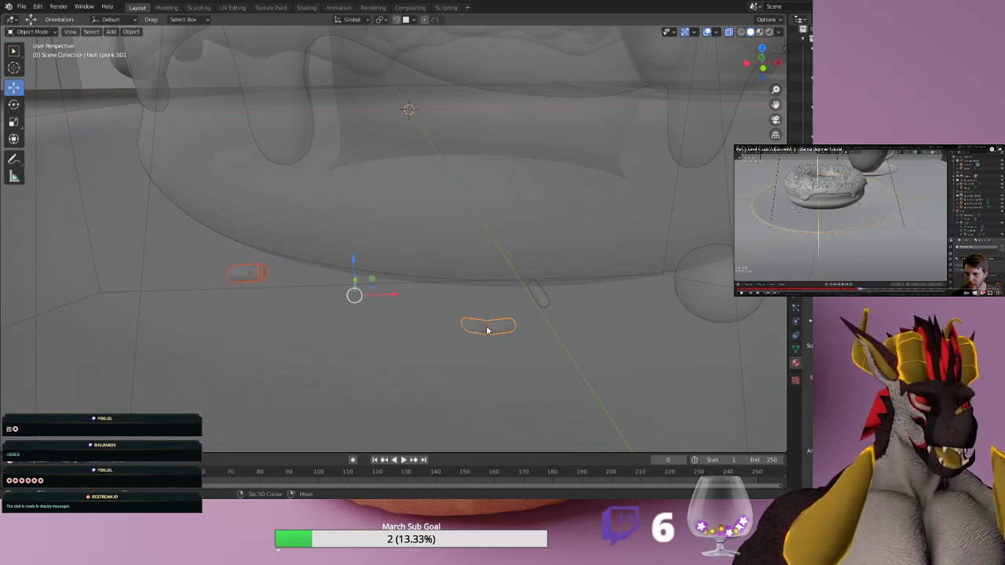
pyautogui.keyDown('shift'); pyautogui.click(543, 299); pyautogui.keyUp('shift')
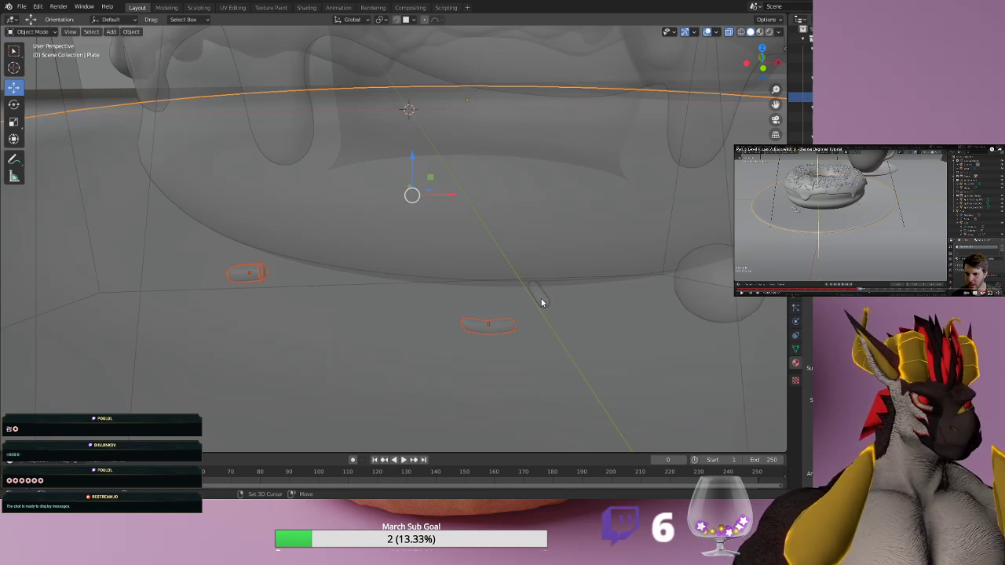
pyautogui.rightClick(542, 303)
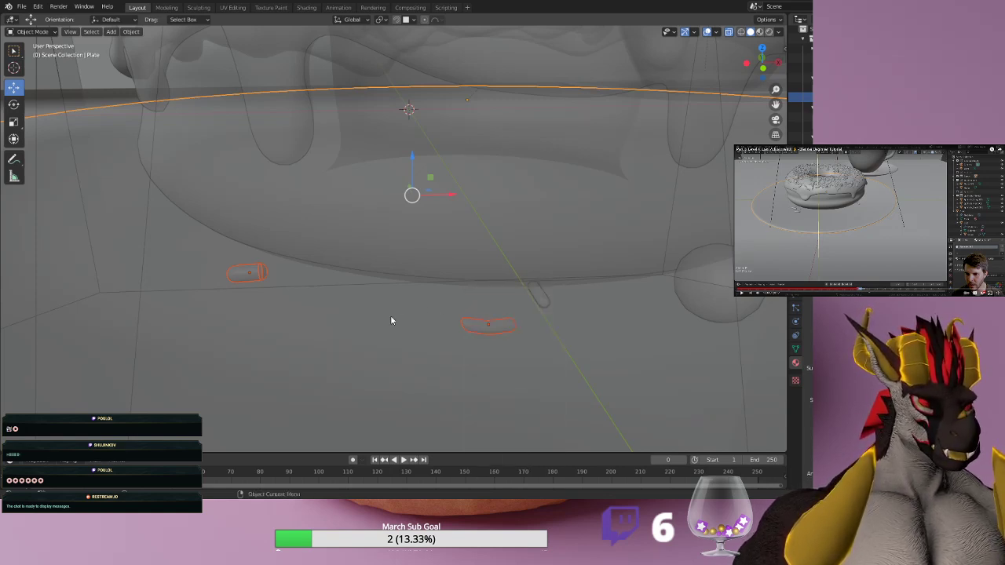
# Clear the previous selection and select the big sprinkle together with the round one.
pyautogui.click(480, 325)
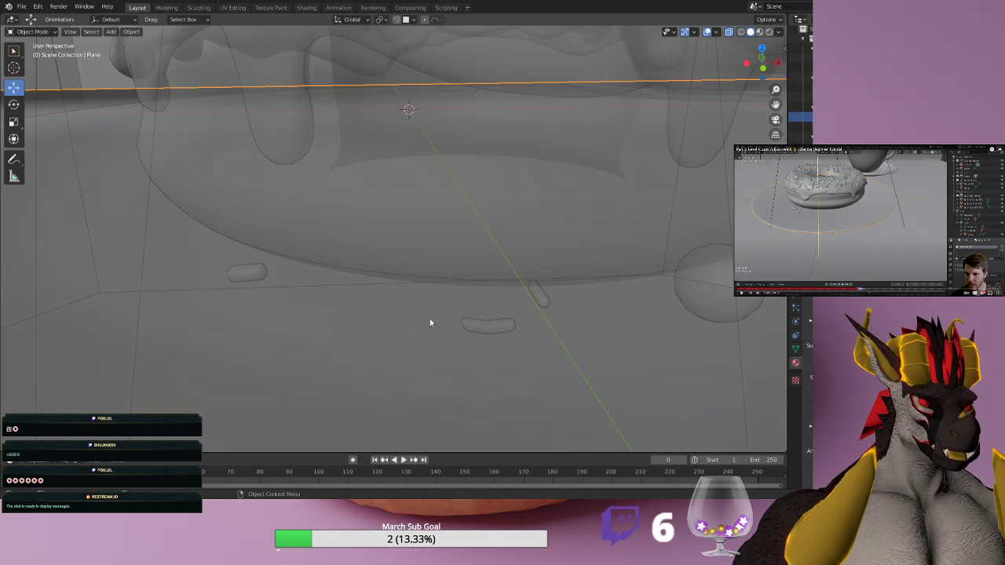
pyautogui.click(715, 291)
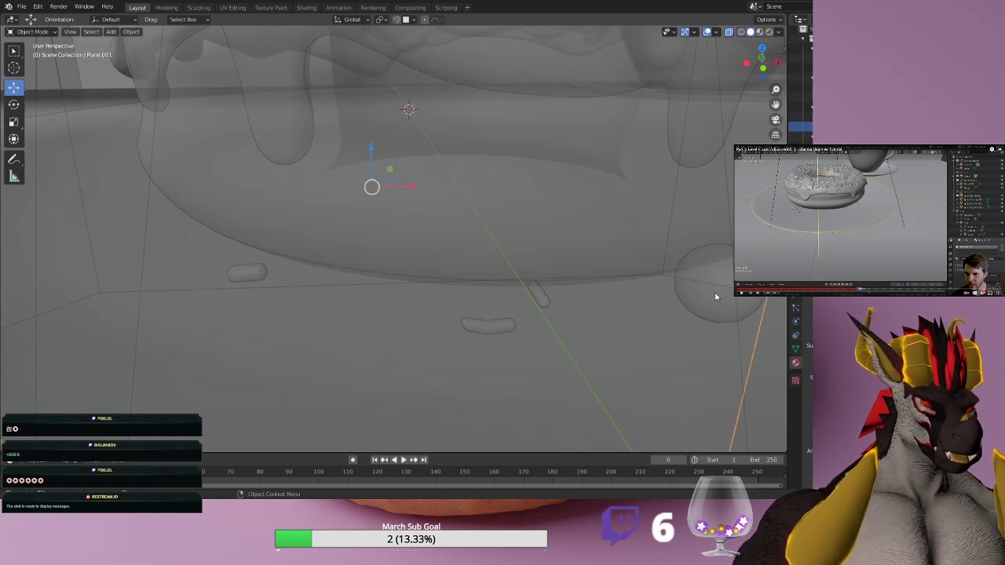
pyautogui.click(712, 304)
pyautogui.keyDown('shift'); pyautogui.click(544, 300); pyautogui.keyUp('shift')
pyautogui.click(692, 296)
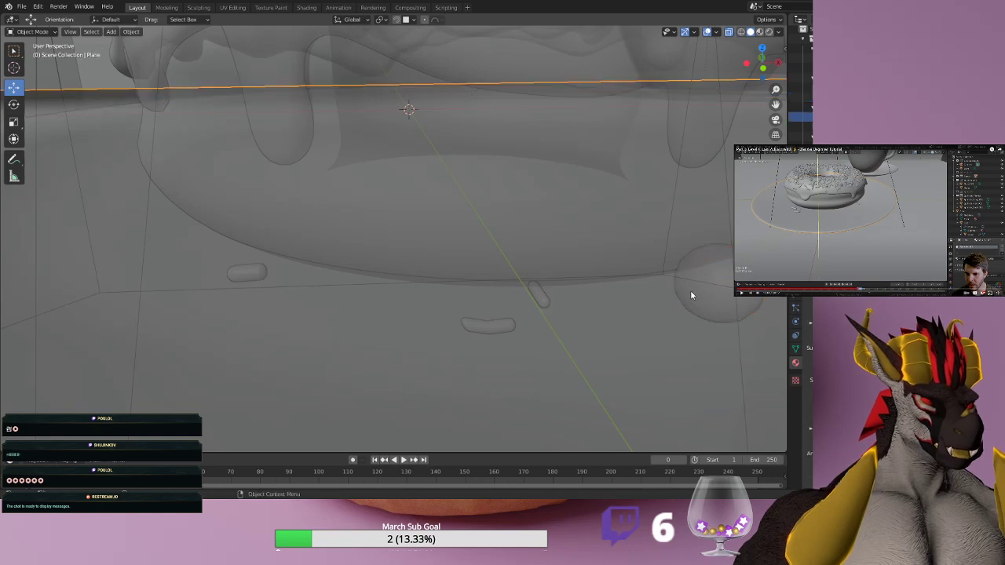
pyautogui.click(541, 296)
pyautogui.click(541, 296)
pyautogui.keyDown('shift'); pyautogui.click(715, 268); pyautogui.keyUp('shift')
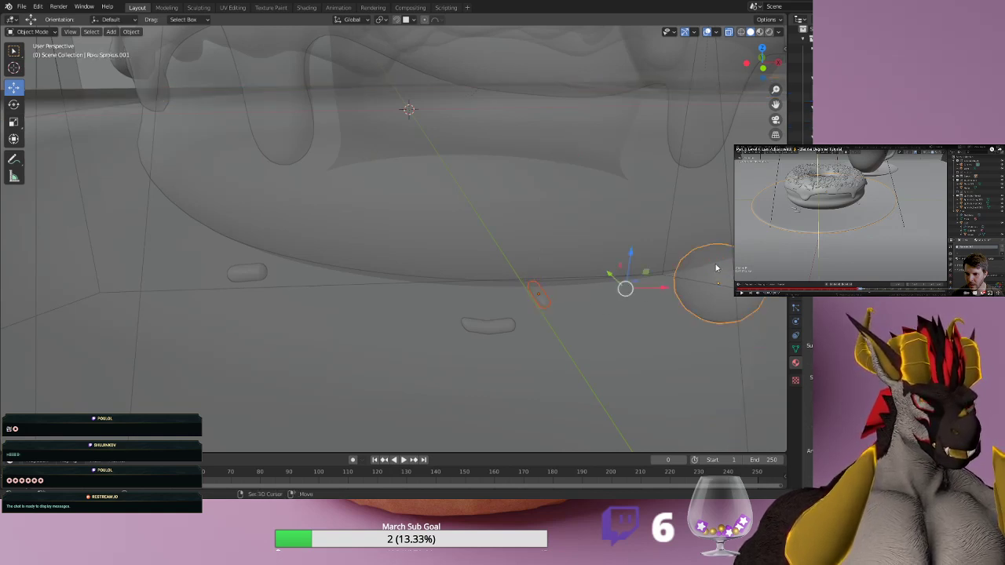
# Try to add the bent sprinkle to the selected big and round sprinkles.
pyautogui.keyDown('shift'); pyautogui.click(492, 328); pyautogui.keyUp('shift')
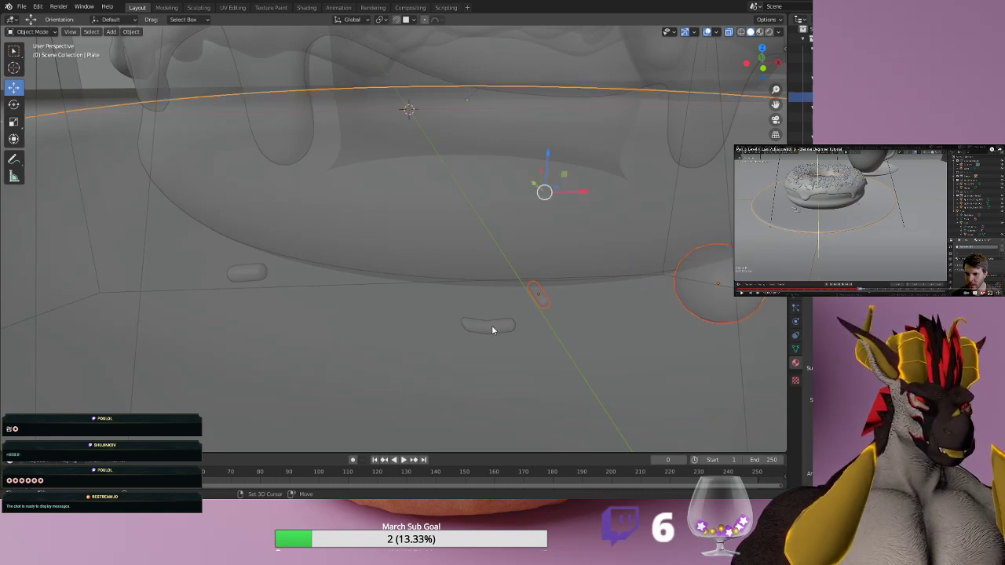
pyautogui.keyDown('shift'); pyautogui.click(492, 326); pyautogui.keyUp('shift')
pyautogui.keyDown('shift'); pyautogui.click(492, 327); pyautogui.keyUp('shift')
pyautogui.keyDown('shift'); pyautogui.click(492, 327); pyautogui.keyUp('shift')
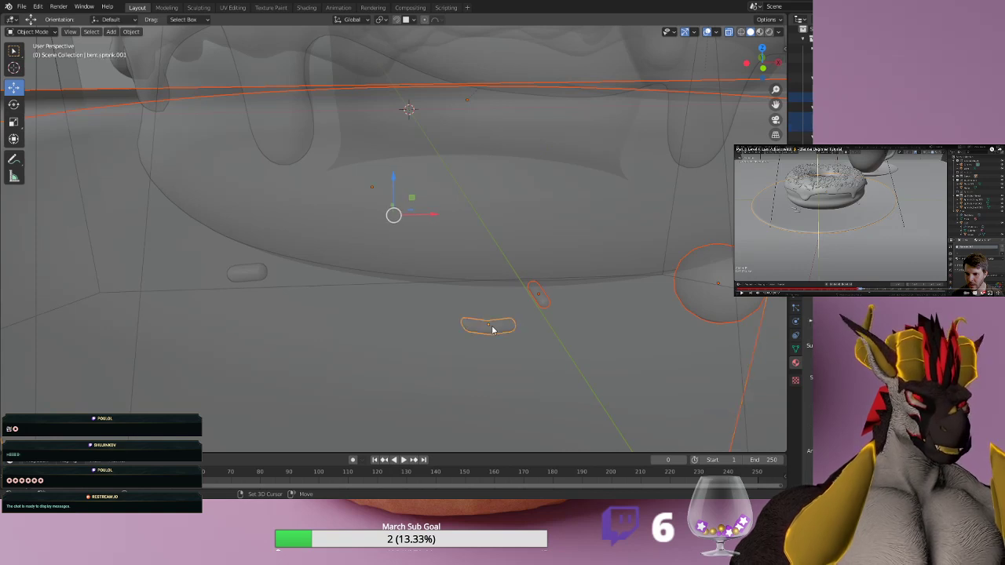
pyautogui.click(537, 359)
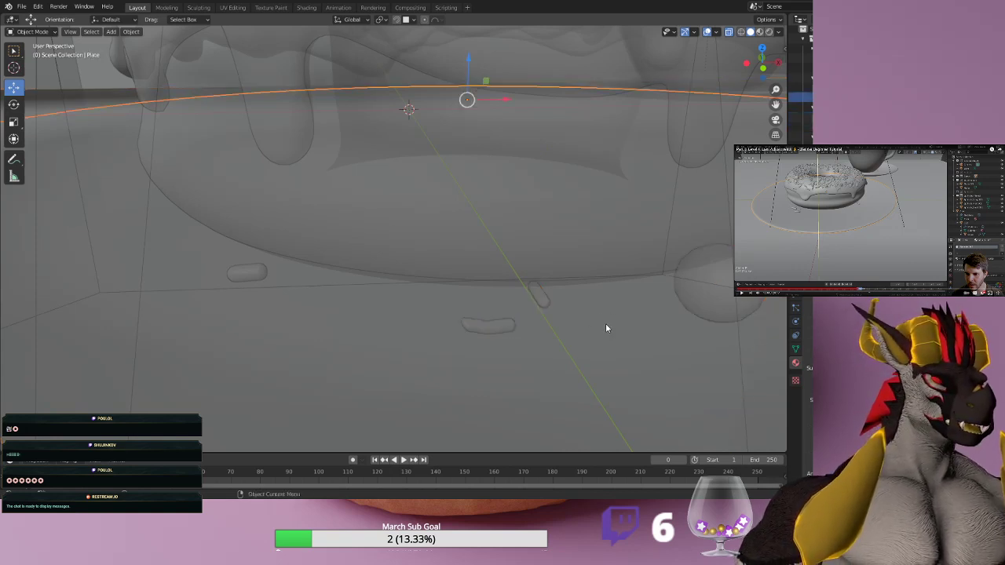
# Select the round sprinkle first and try to add the big one to the selection.
pyautogui.click(705, 303)
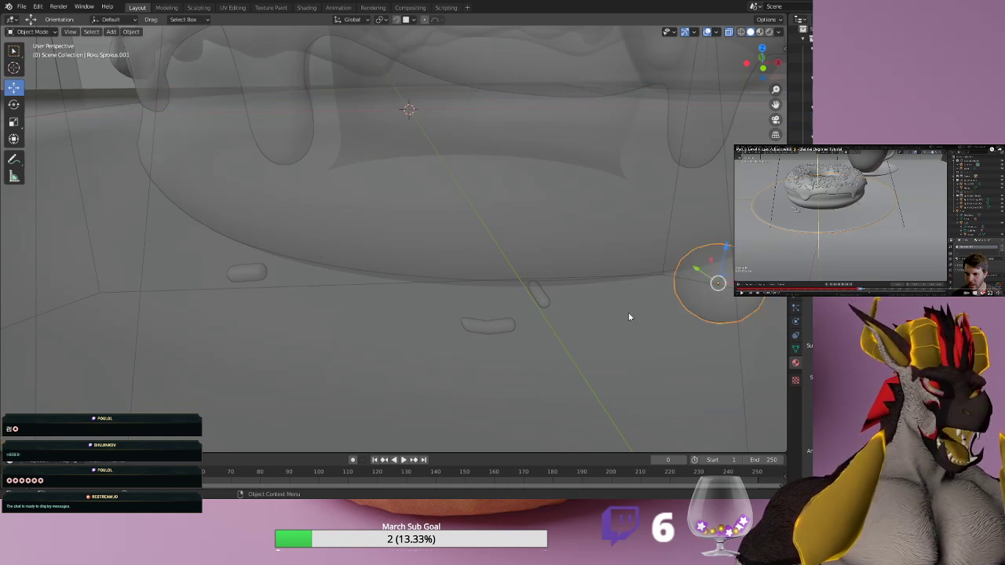
pyautogui.keyDown('shift'); pyautogui.click(543, 301); pyautogui.keyUp('shift')
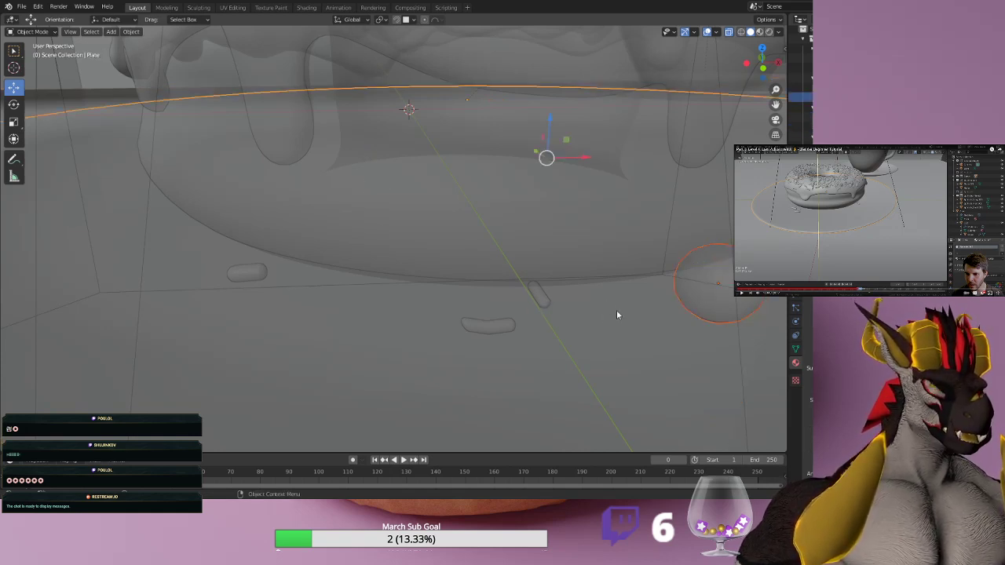
pyautogui.moveTo(619, 314); pyautogui.dragTo(621, 316, button='middle')
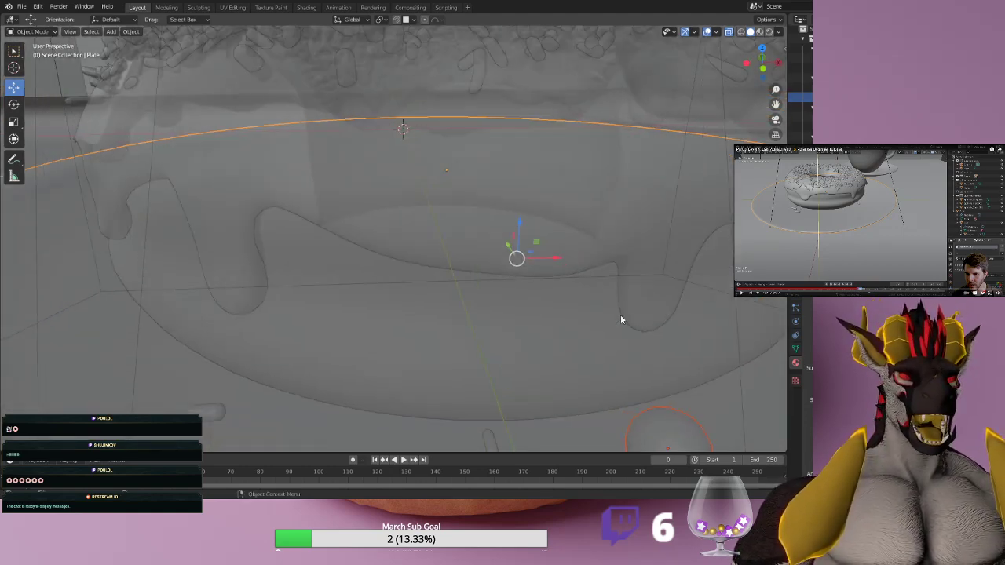
# Switch from the Move tool to the selection tool, select the round sprinkle and try to add the big one.
pyautogui.click(13, 49)
pyautogui.moveTo(438, 328); pyautogui.dragTo(439, 326, button='middle')
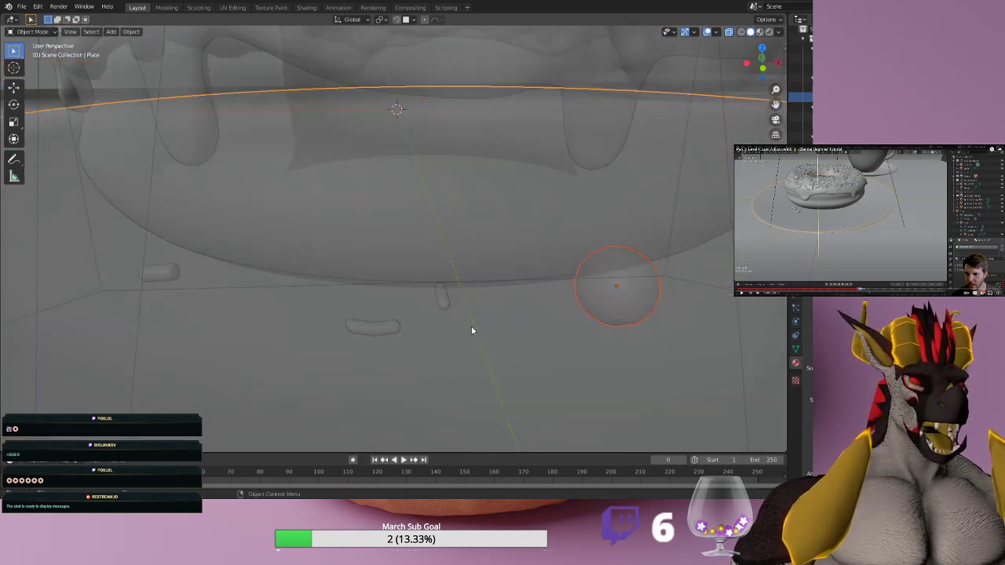
pyautogui.click(591, 294)
pyautogui.click(591, 295)
pyautogui.click(589, 294)
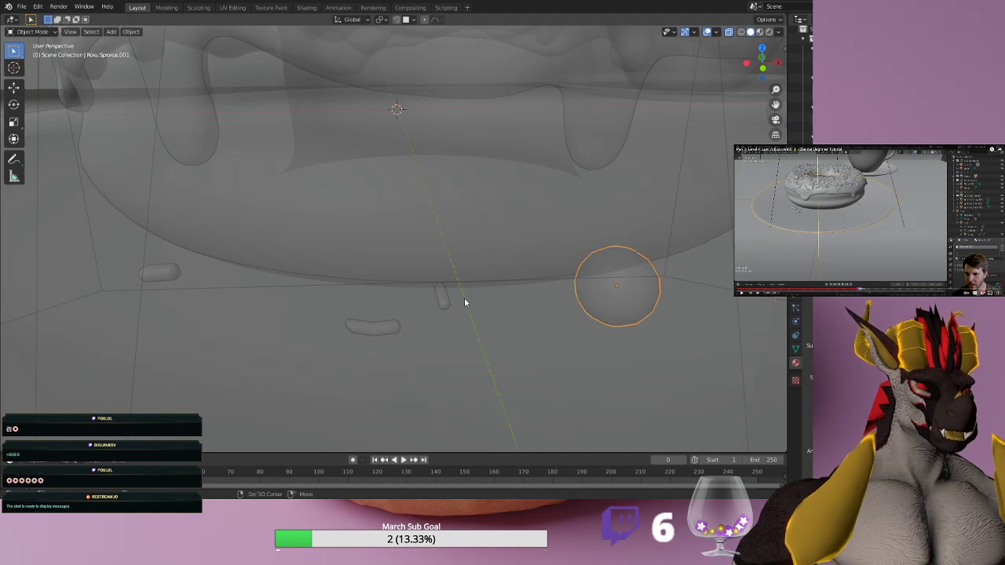
pyautogui.keyDown('shift'); pyautogui.click(443, 299); pyautogui.keyUp('shift')
# Select the round sprinkle and try to add the small upright sprinkle beside it to the selection.
pyautogui.click(605, 296)
pyautogui.click(605, 296)
pyautogui.click(605, 297)
pyautogui.keyDown('shift'); pyautogui.click(443, 306); pyautogui.keyUp('shift')
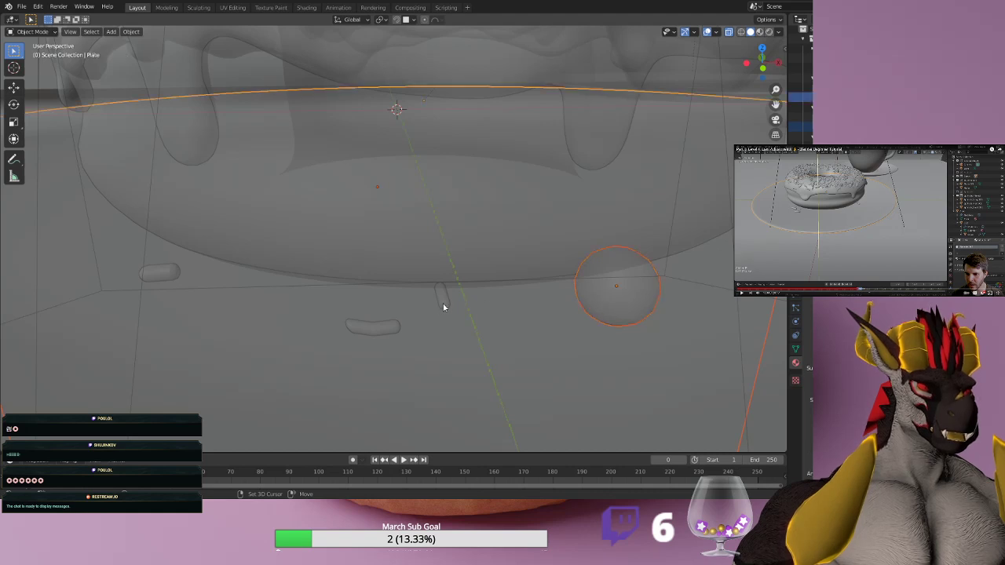
pyautogui.keyDown('shift'); pyautogui.click(447, 324); pyautogui.keyUp('shift')
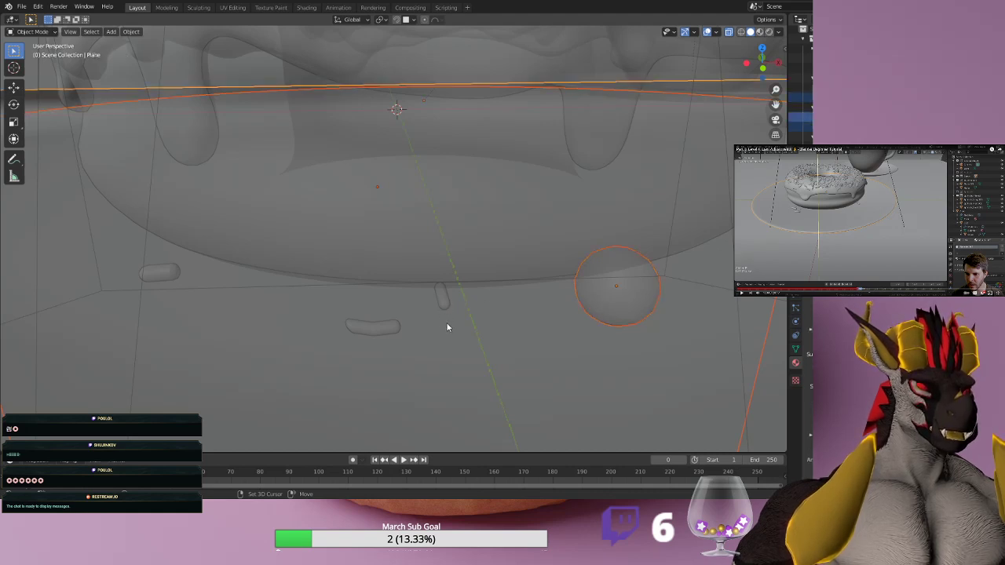
pyautogui.keyDown('shift'); pyautogui.click(448, 328); pyautogui.keyUp('shift')
pyautogui.keyDown('shift'); pyautogui.click(447, 327); pyautogui.keyUp('shift')
pyautogui.keyDown('shift'); pyautogui.click(447, 327); pyautogui.keyUp('shift')
pyautogui.keyDown('shift'); pyautogui.click(447, 327); pyautogui.keyUp('shift')
pyautogui.keyDown('shift'); pyautogui.click(447, 327); pyautogui.keyUp('shift')
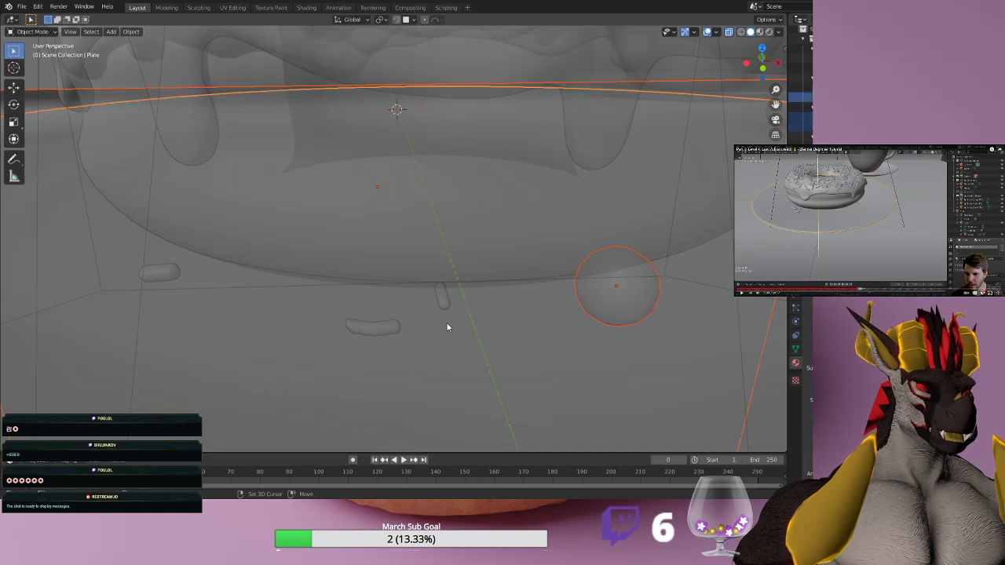
# Select only the round sprinkle on the plate and switch the viewport to Material Preview shading.
pyautogui.click(592, 296)
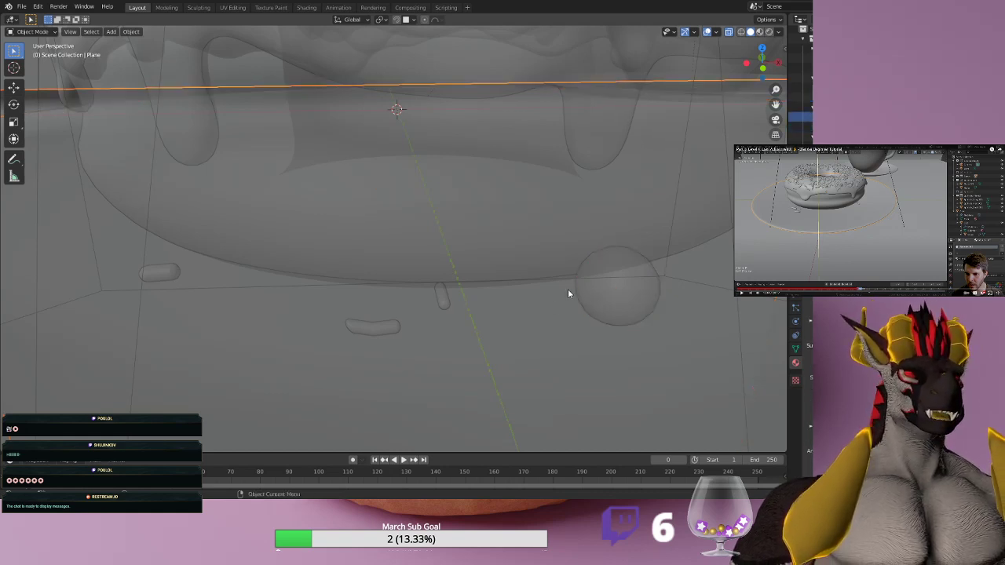
pyautogui.click(599, 306)
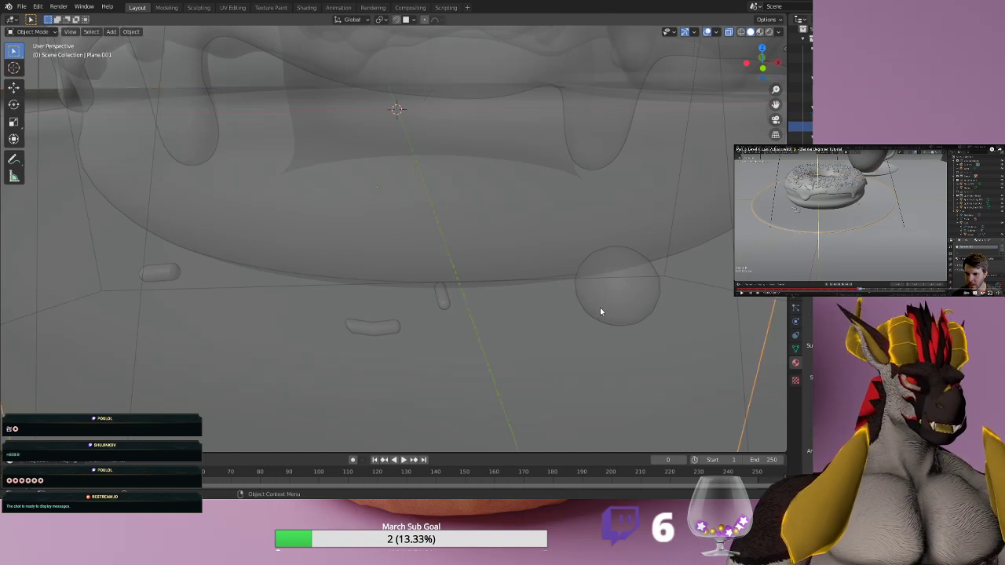
pyautogui.click(603, 297)
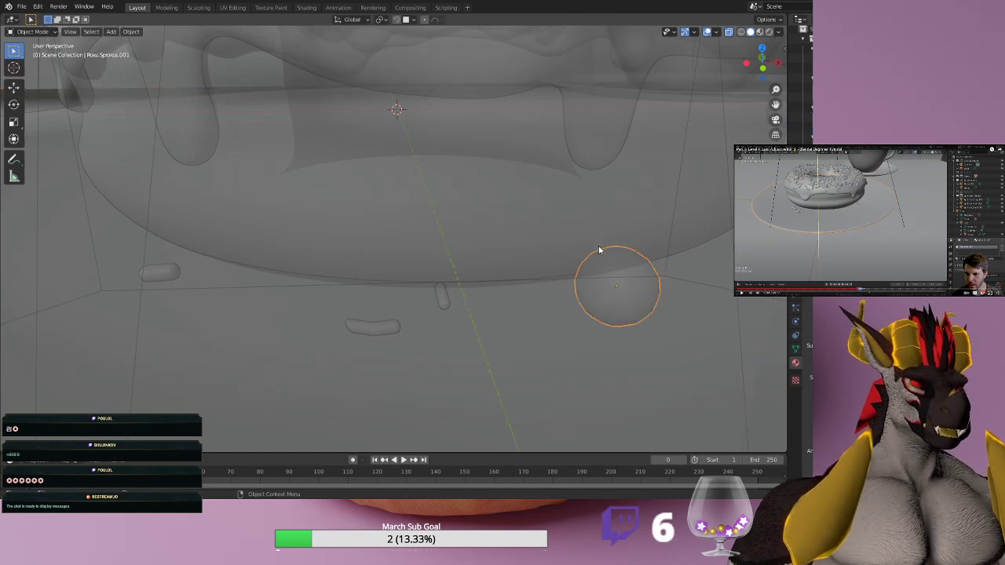
pyautogui.click(759, 31)
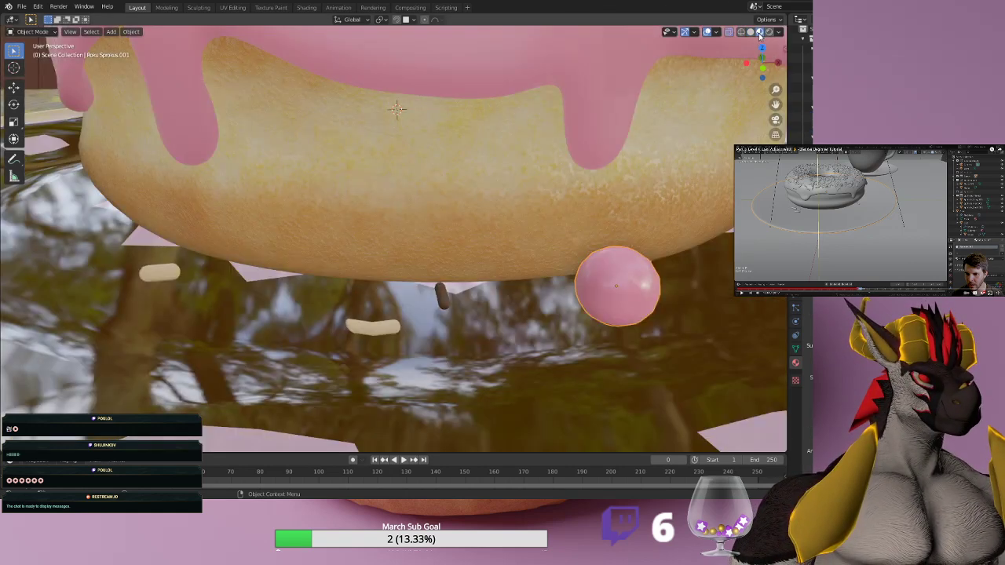
# Add the other three loose sprinkles to the selection, followed by the plate as the active object.
pyautogui.keyDown('shift'); pyautogui.click(444, 296); pyautogui.keyUp('shift')
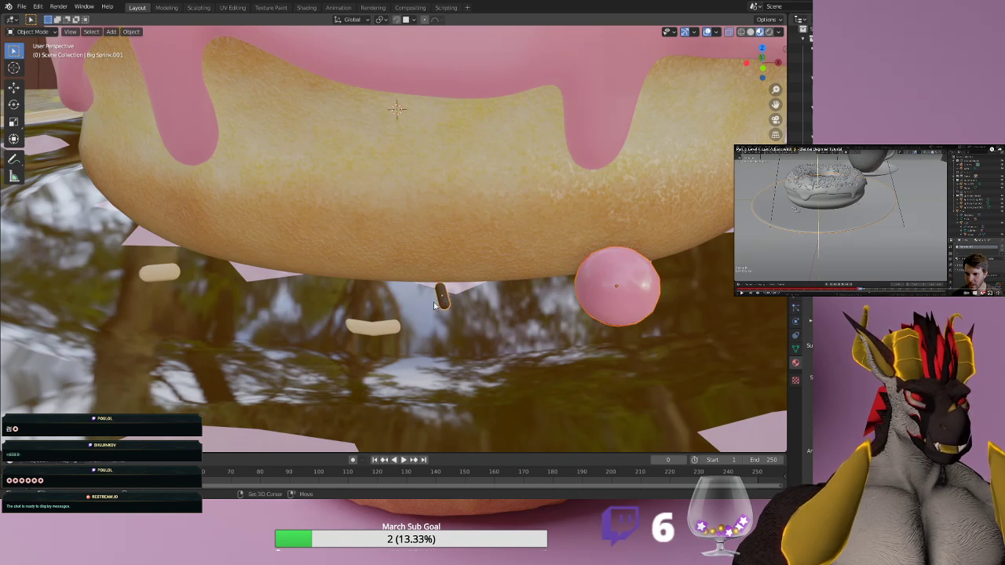
pyautogui.keyDown('shift'); pyautogui.click(384, 329); pyautogui.keyUp('shift')
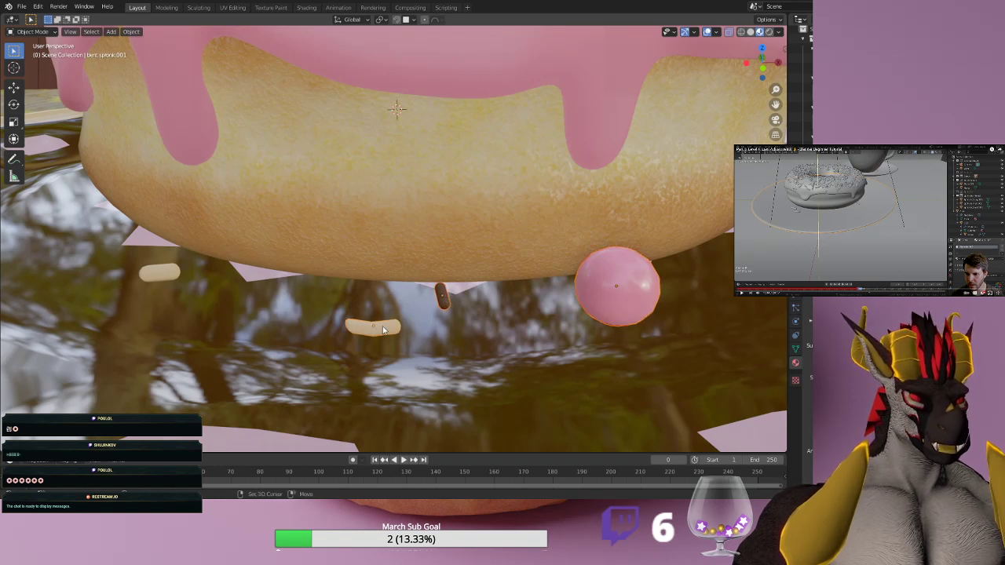
pyautogui.keyDown('shift'); pyautogui.click(157, 275); pyautogui.keyUp('shift')
pyautogui.keyDown('shift'); pyautogui.click(214, 339); pyautogui.keyUp('shift')
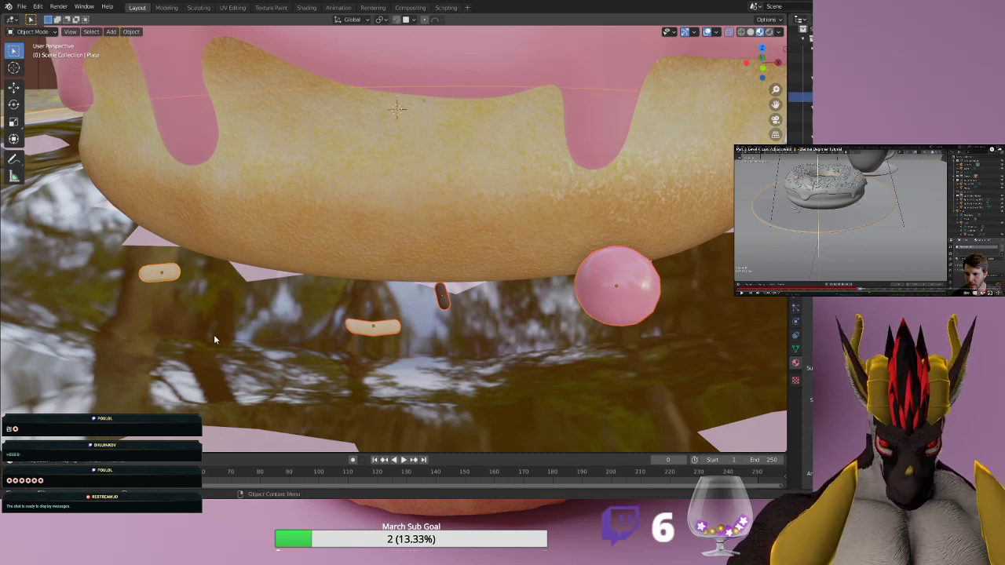
# Parent the selected sprinkles to the plate with the Object option, and reapply the parenting with Object (Keep Transform).
pyautogui.hotkey('ctrl', 'p')
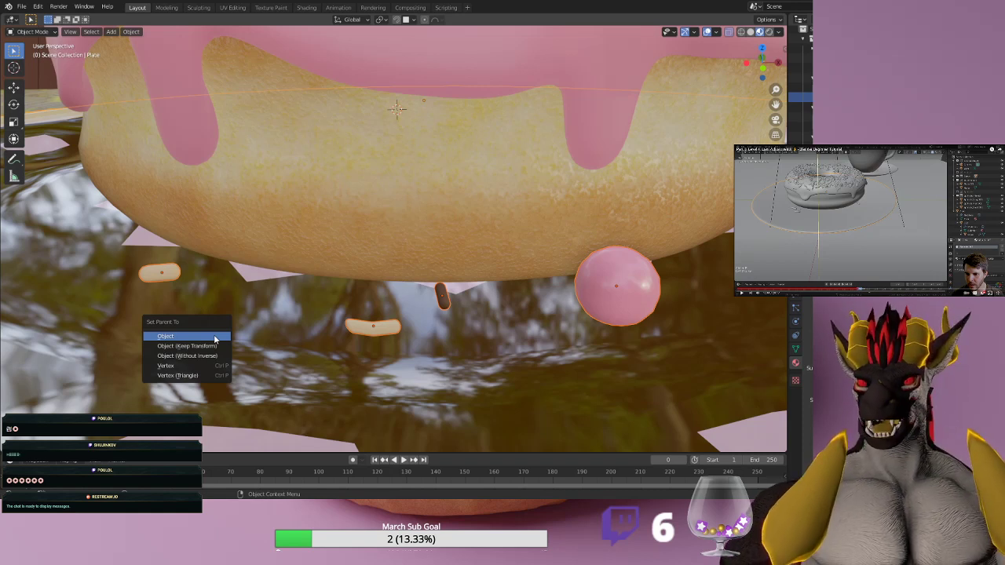
pyautogui.click(213, 335)
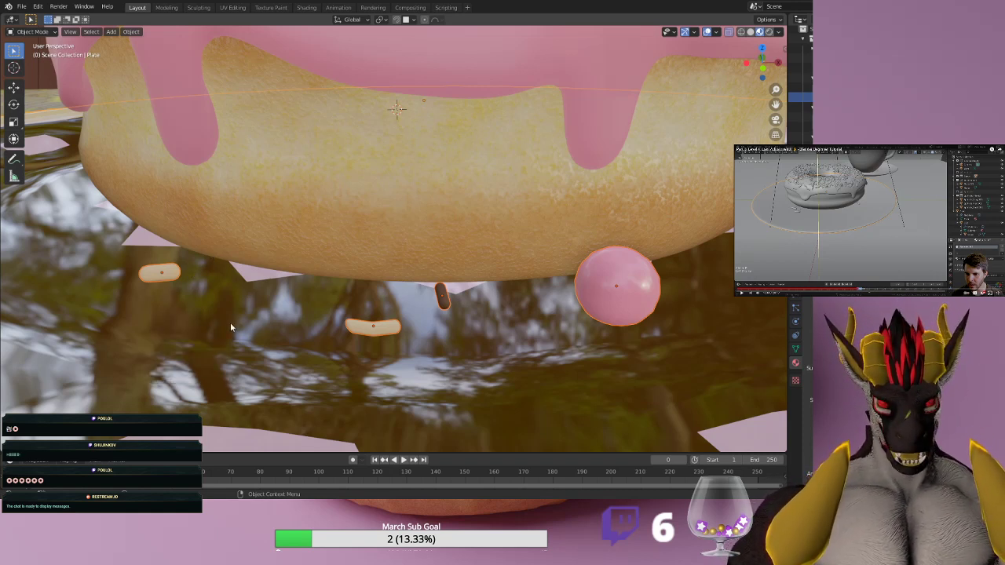
pyautogui.hotkey('ctrl', 'p')
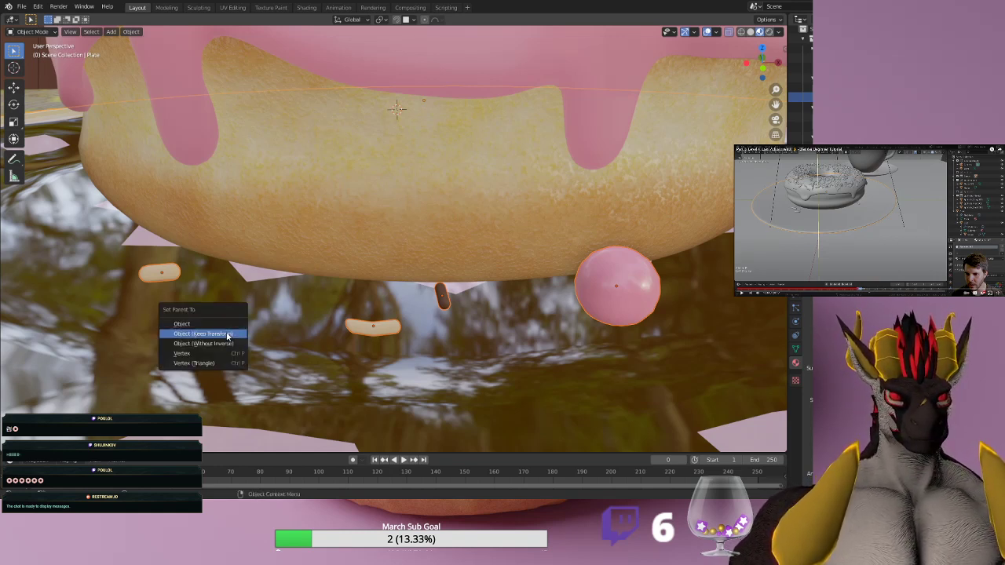
pyautogui.click(226, 335)
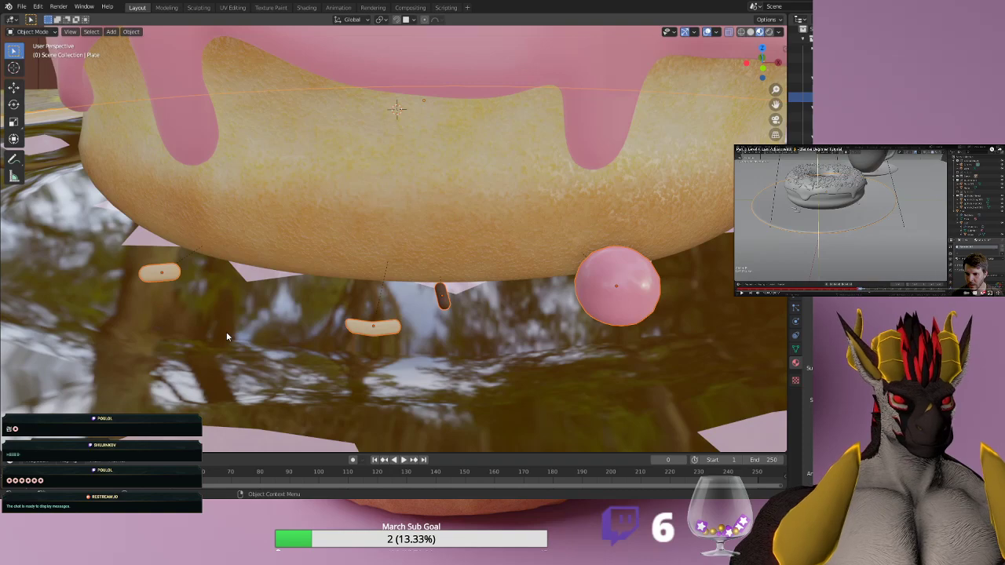
pyautogui.scroll(-8, 304, 304)
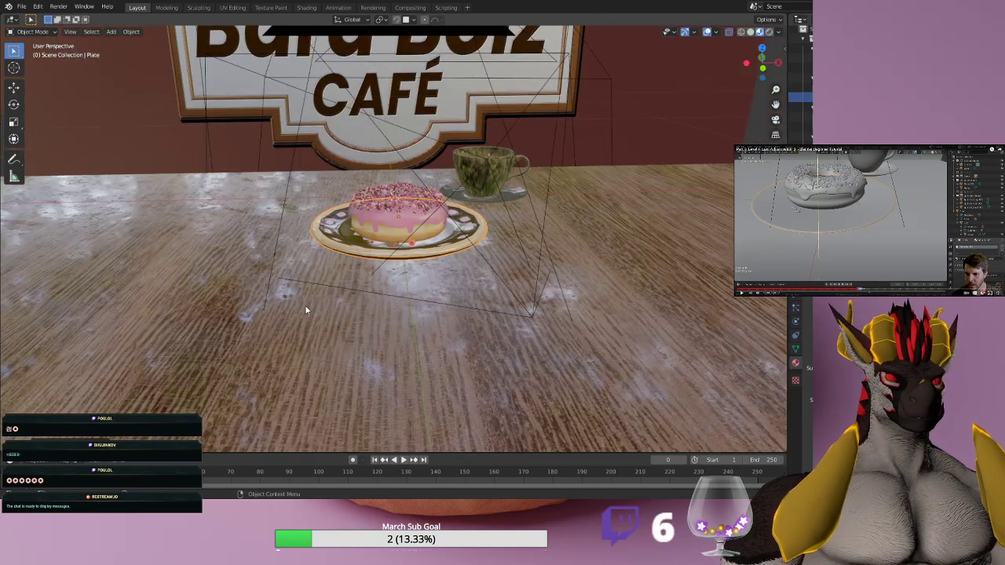
pyautogui.scroll(10, 304, 304)
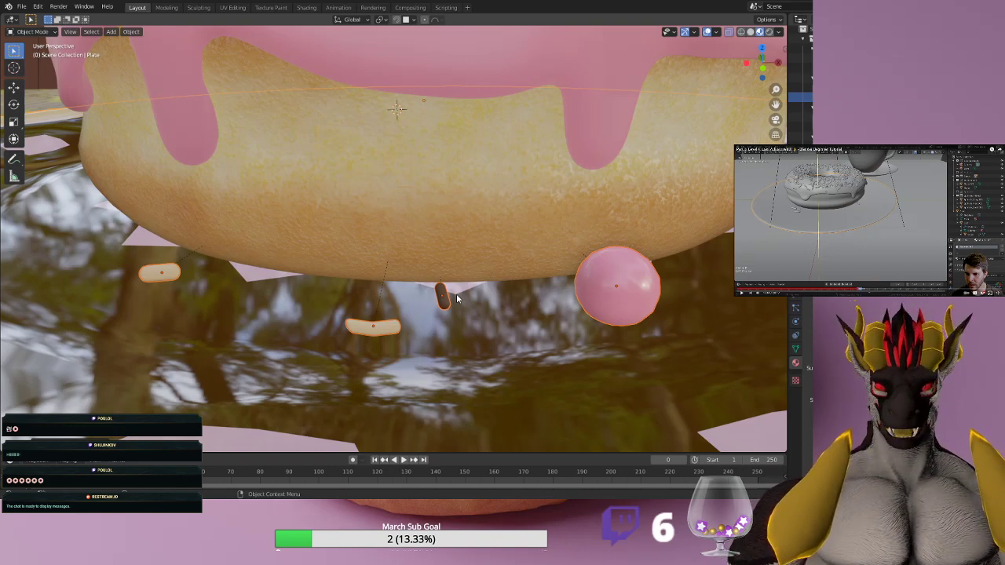
pyautogui.scroll(-10, 413, 232)
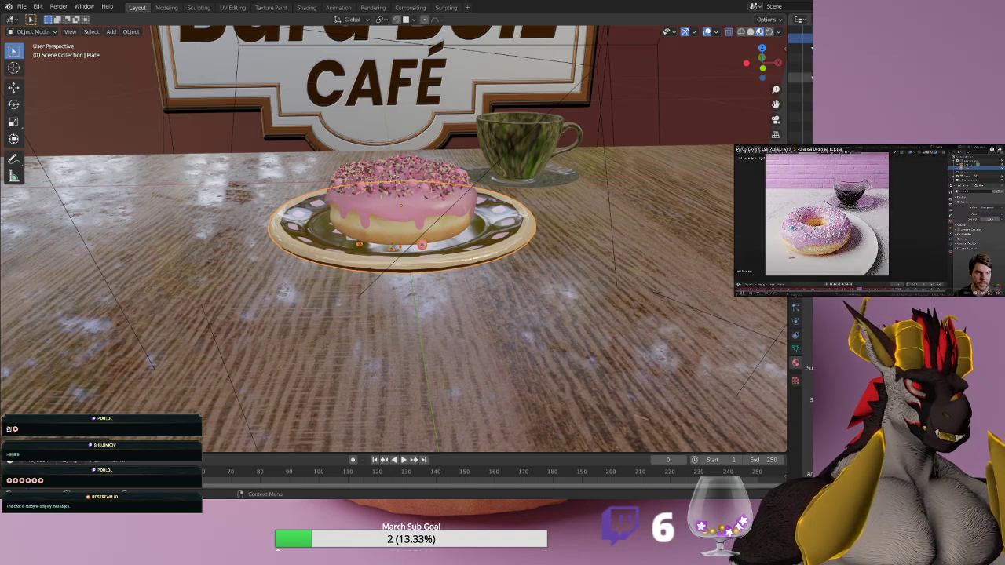
# Preview the café scene in Rendered shading without viewport overlays and save the file.
pyautogui.click(707, 32)
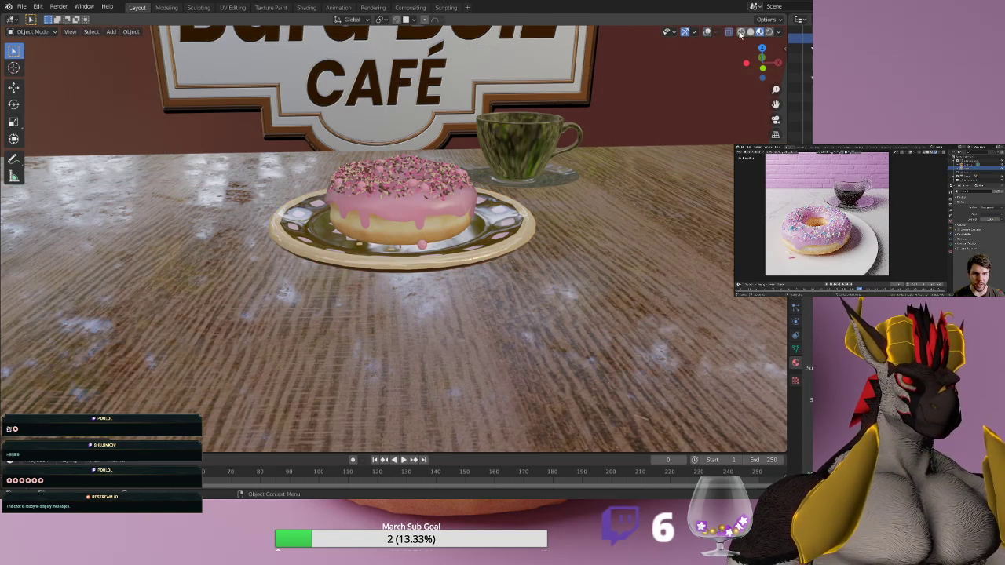
pyautogui.click(769, 32)
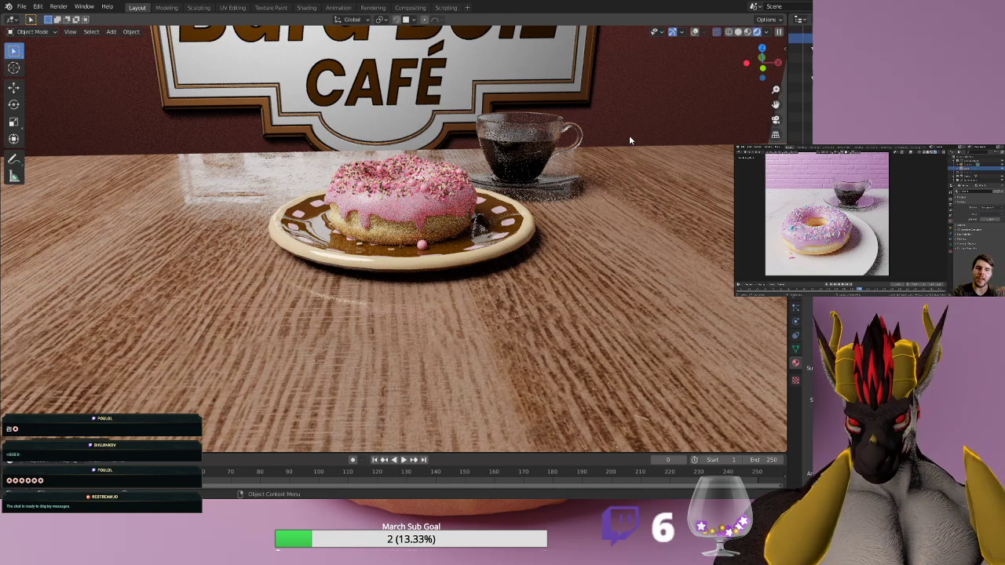
pyautogui.hotkey('ctrl', 's')
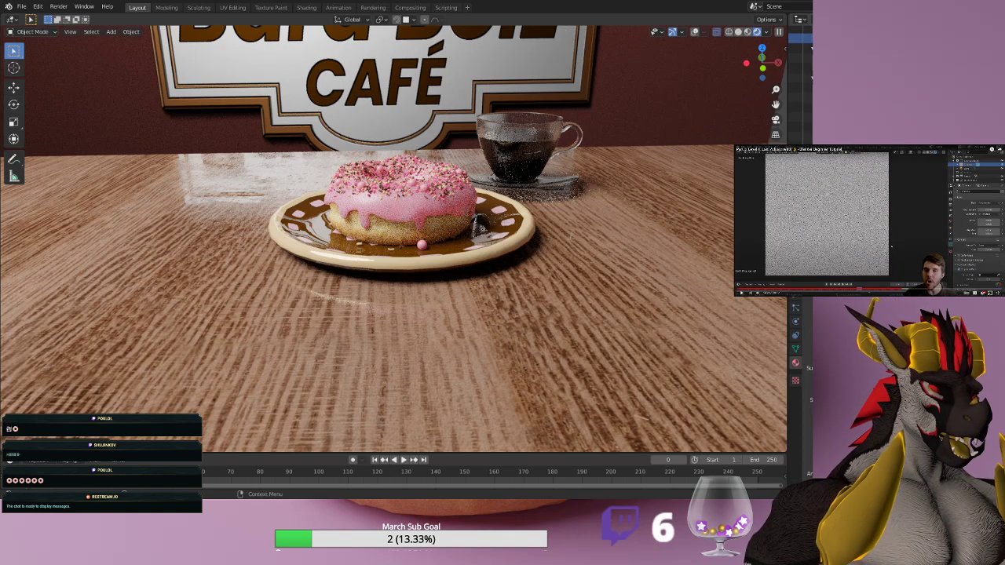
# Select the scene camera and open its data properties, with the viewport in Rendered shading.
pyautogui.click(803, 96)
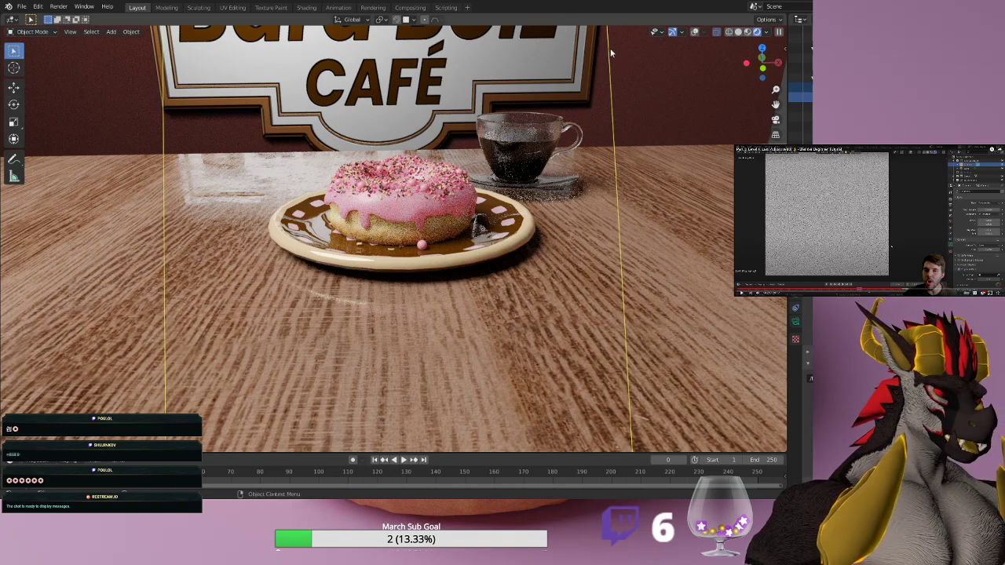
pyautogui.click(748, 33)
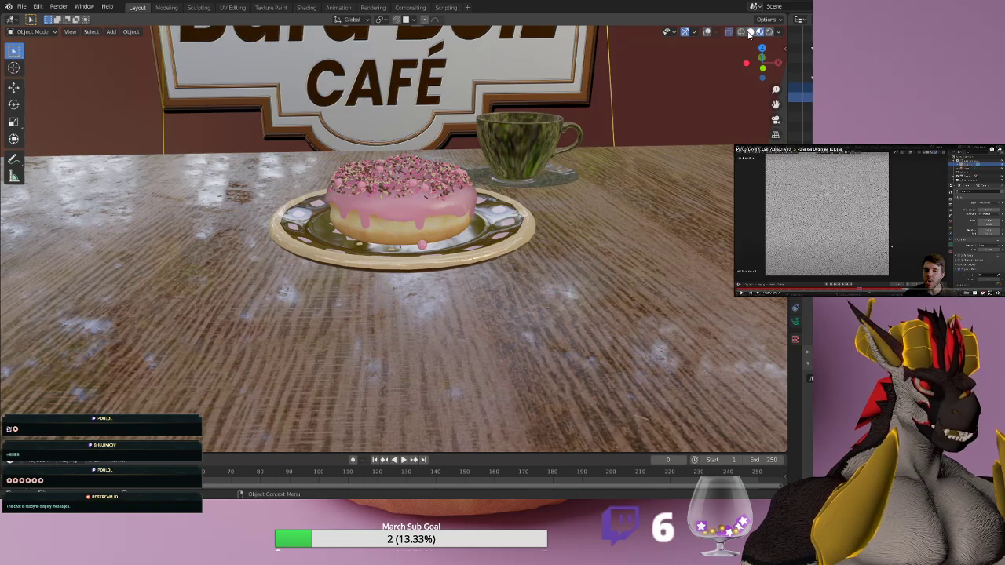
pyautogui.click(768, 32)
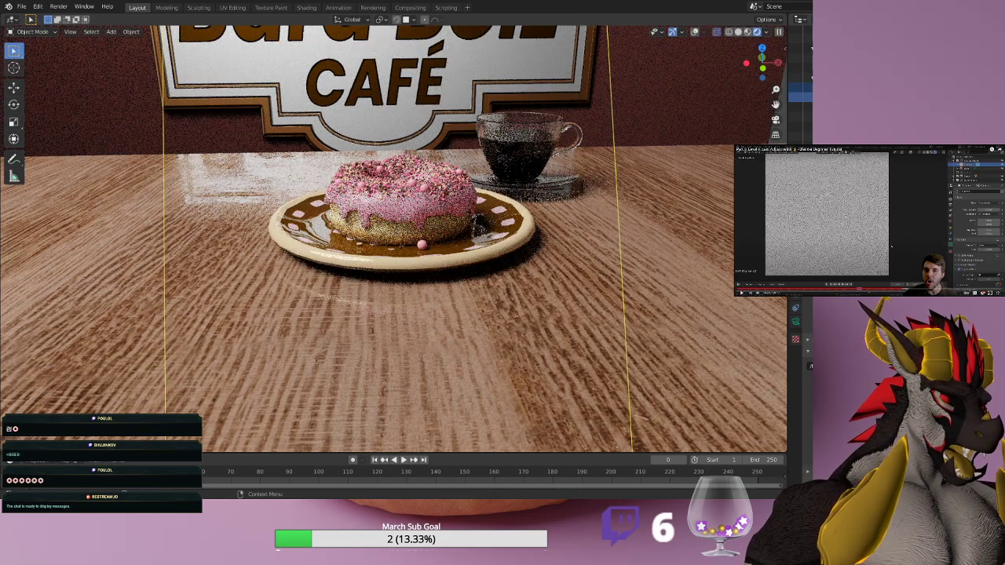
pyautogui.click(796, 323)
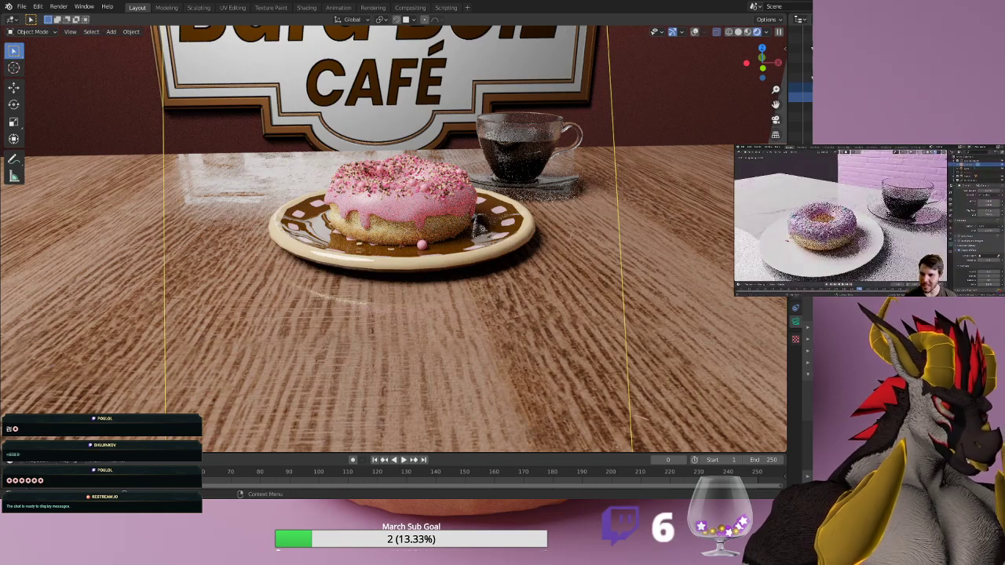
pyautogui.scroll(-6, 394, 238)
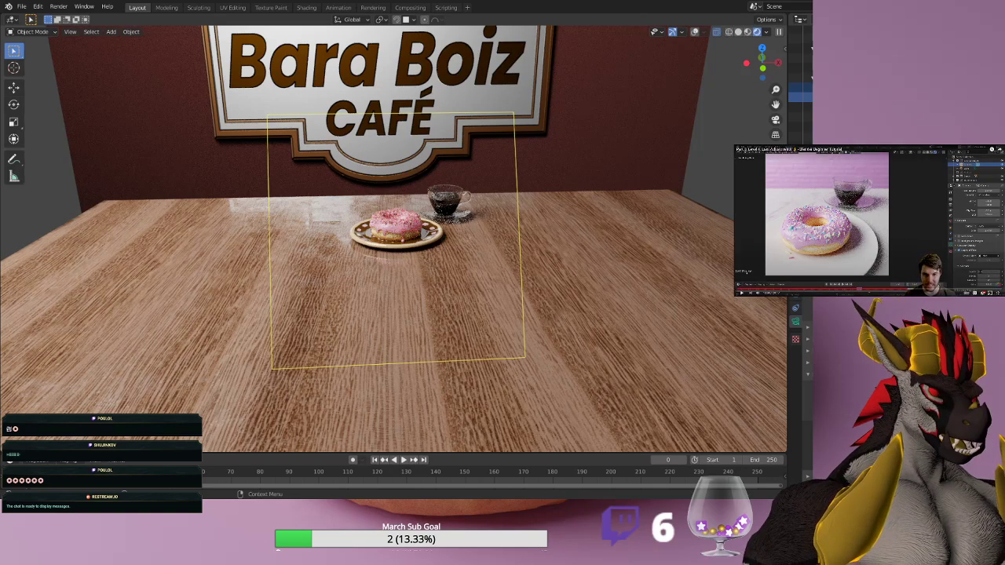
pyautogui.scroll(4, 396, 240)
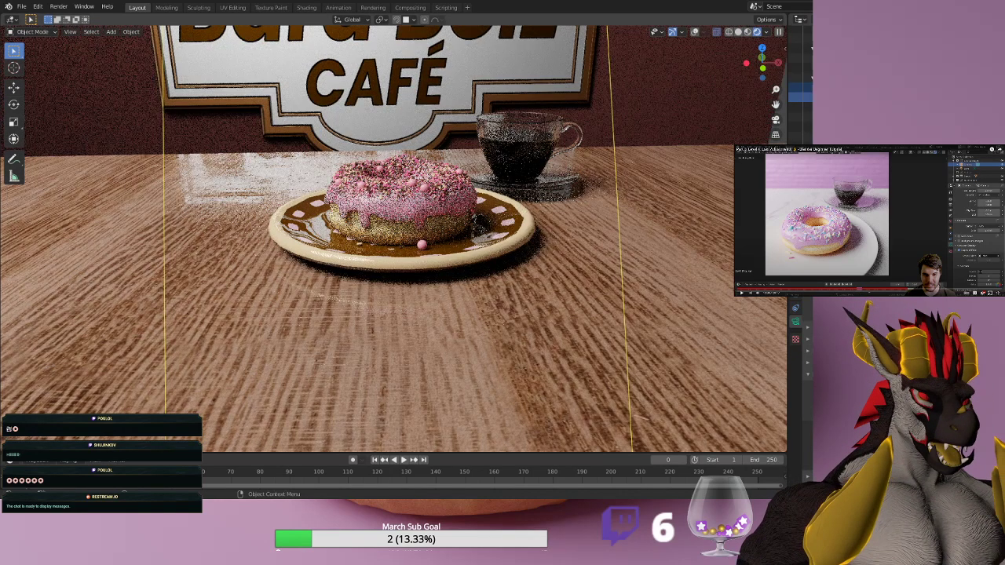
# Try to render an image of the café scene.
pyautogui.press('F12')
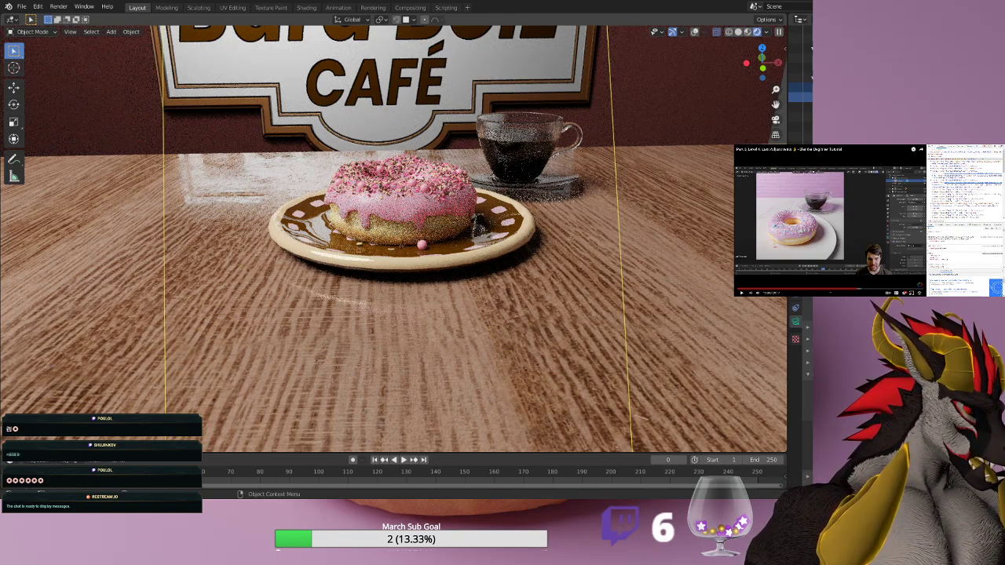
pyautogui.press('F12')
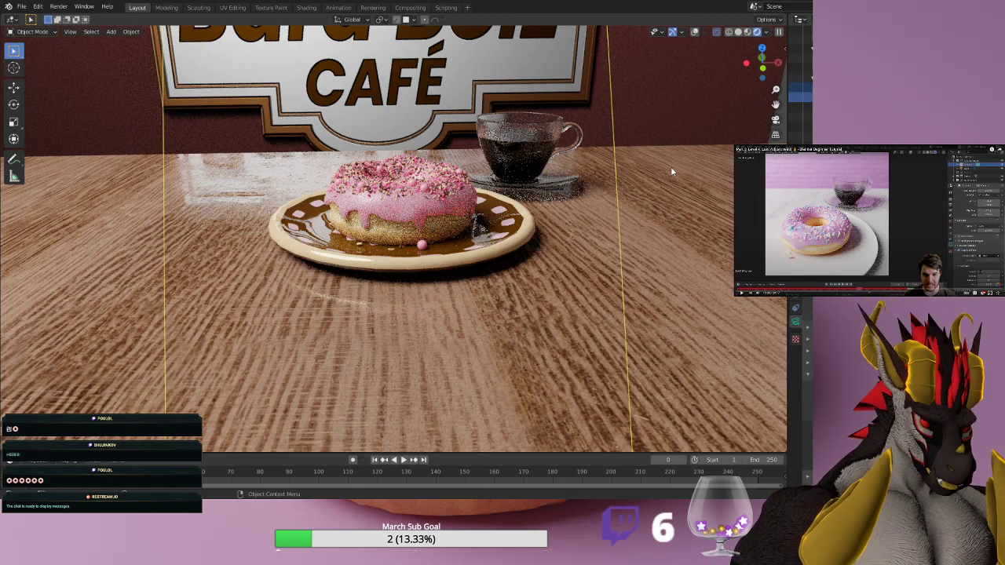
pyautogui.press('F12')
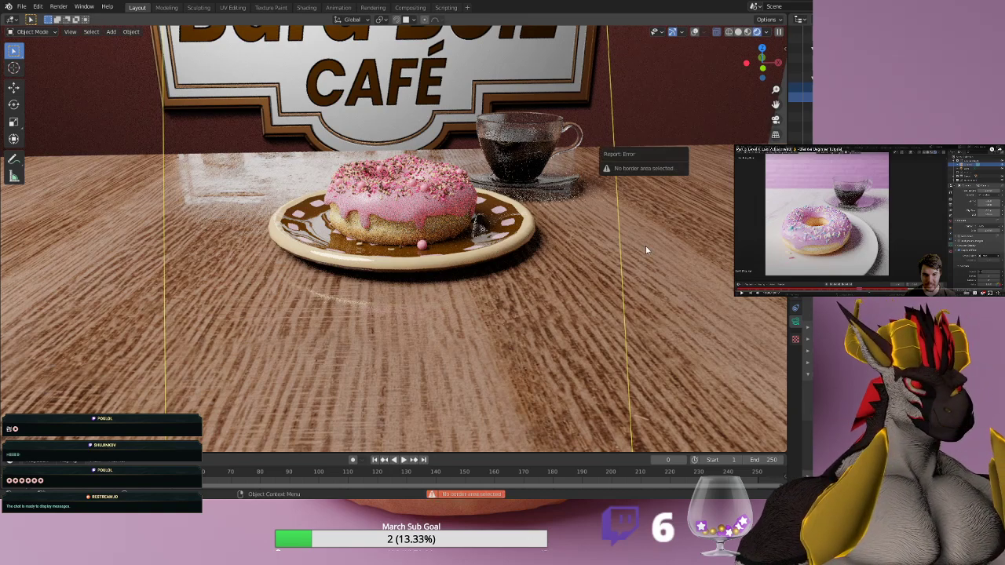
pyautogui.click(646, 241)
pyautogui.press('F12')
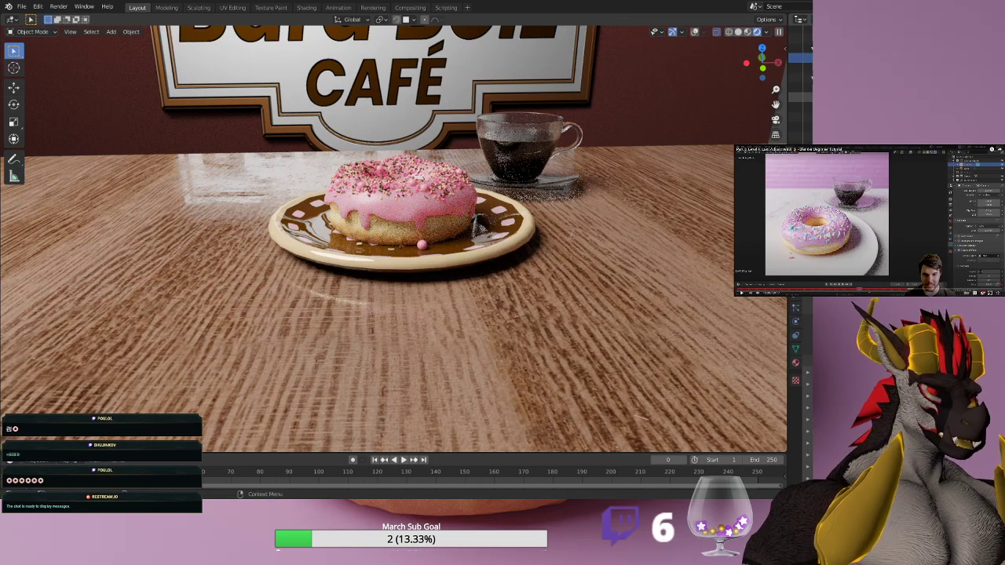
# Reselect the scene camera, show the viewport overlays again and look through the camera.
pyautogui.click(802, 96)
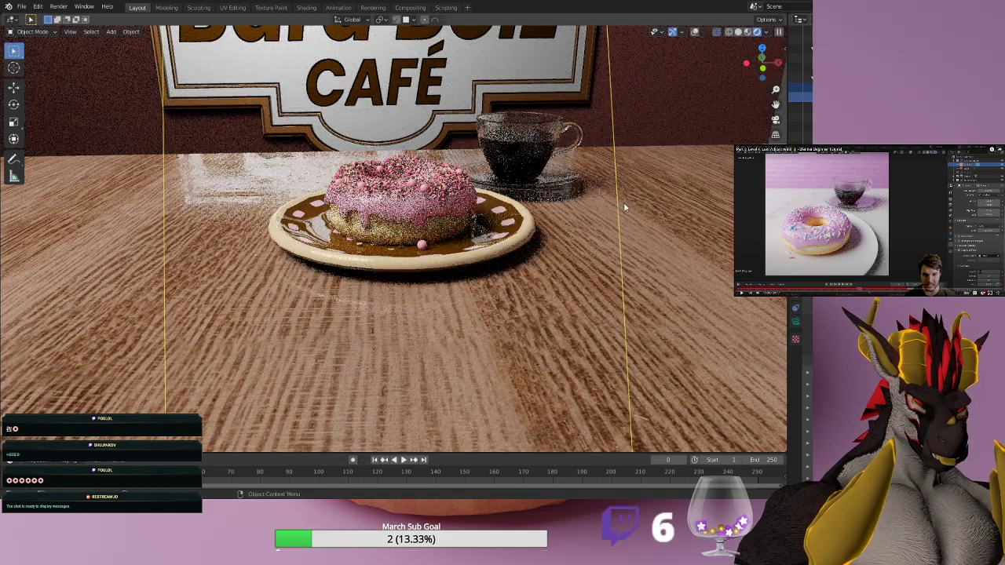
pyautogui.scroll(-5, 624, 204)
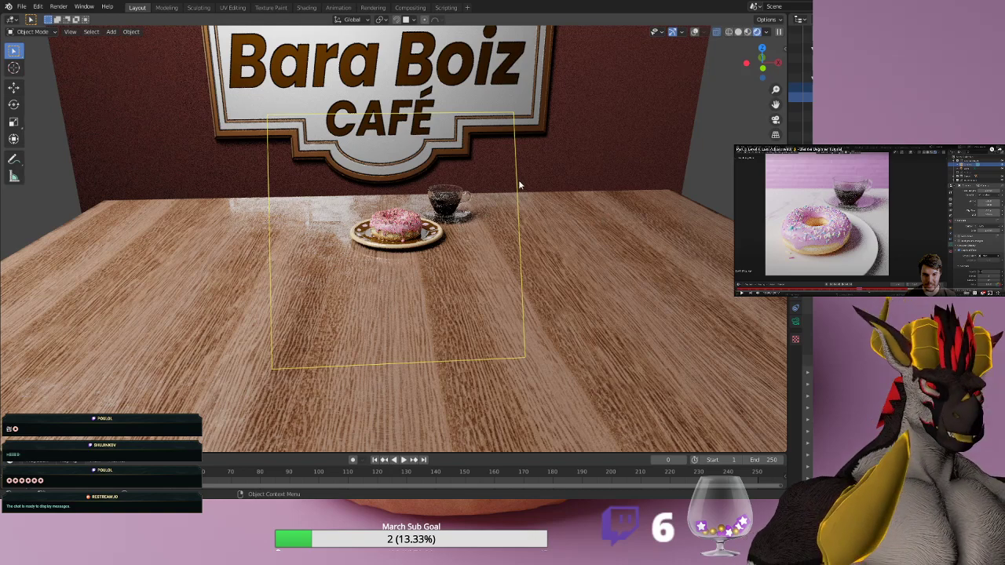
pyautogui.moveTo(587, 210); pyautogui.dragTo(574, 209, button='middle')
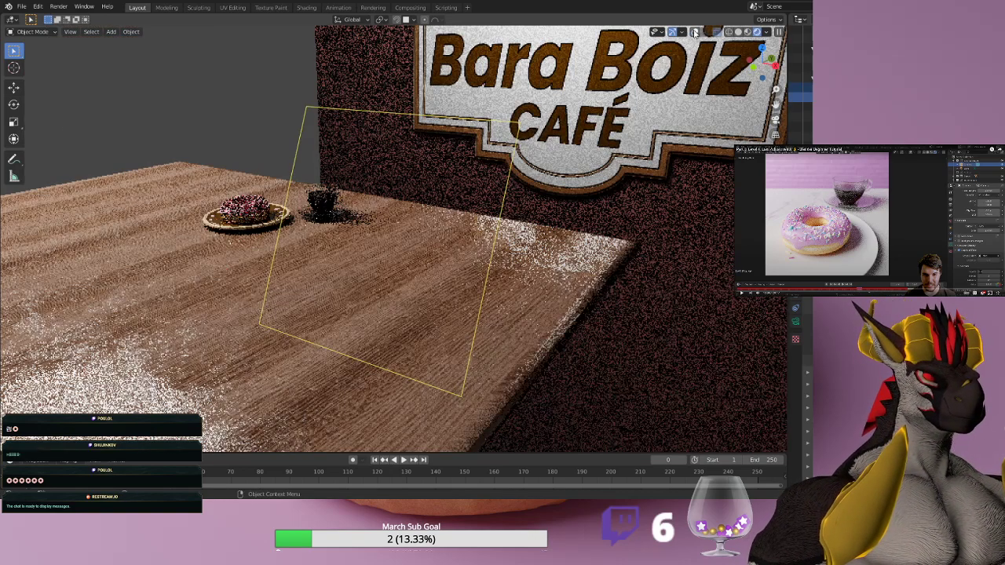
pyautogui.click(692, 32)
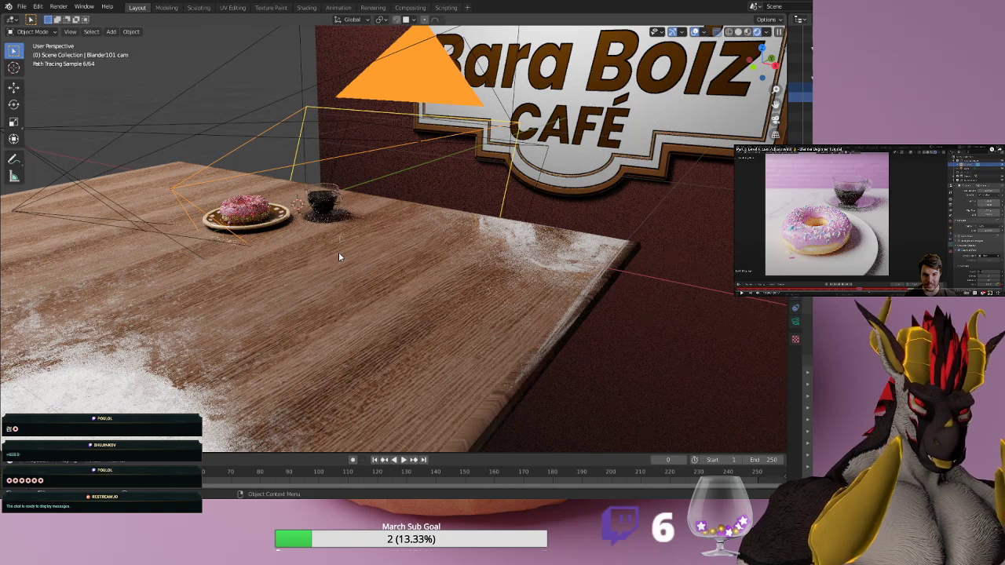
pyautogui.press('KP_0')
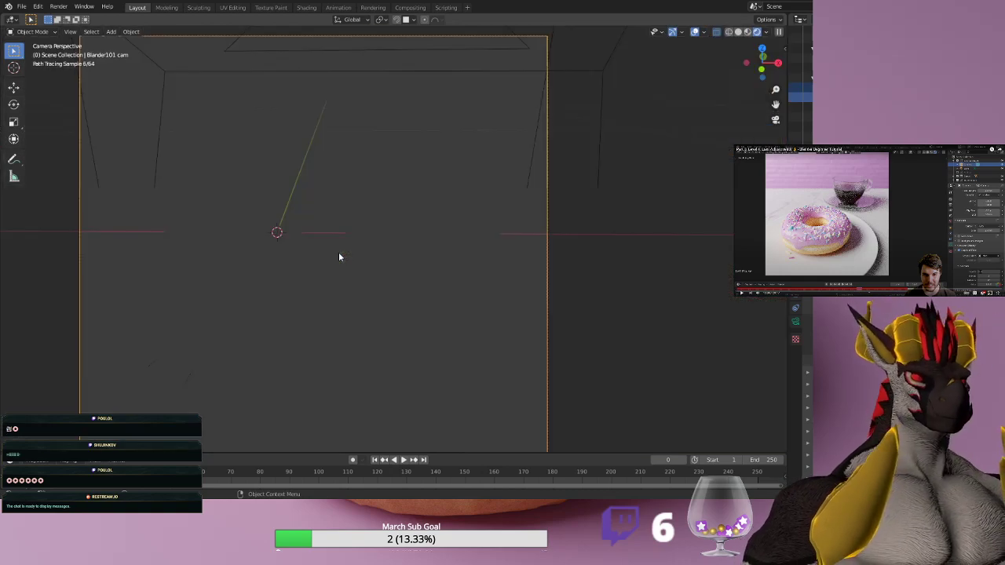
# Examine the café scene through the camera in Rendered and Material Preview shading, and compare it with an orbited view.
pyautogui.scroll(-2, 329, 252)
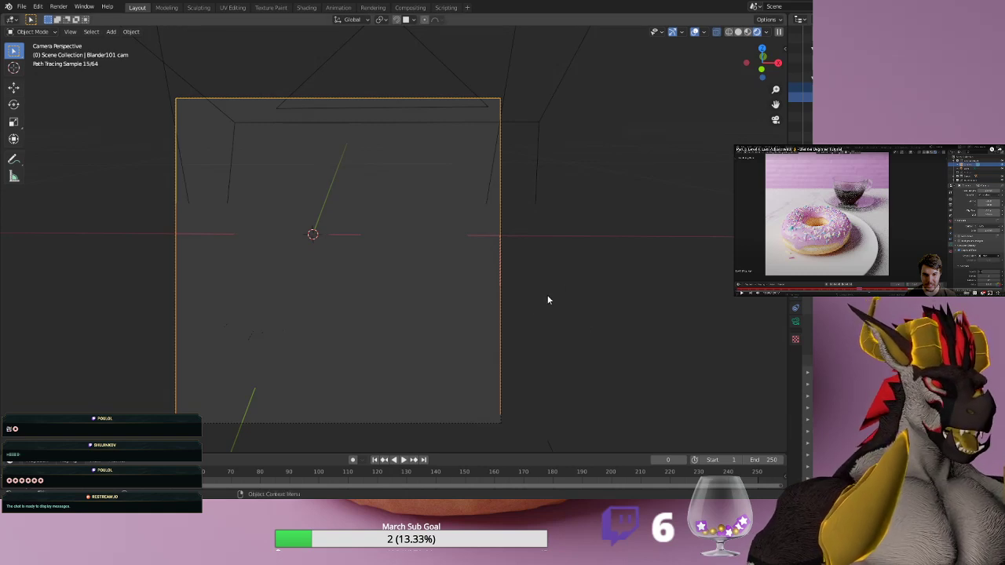
pyautogui.scroll(-2, 416, 254)
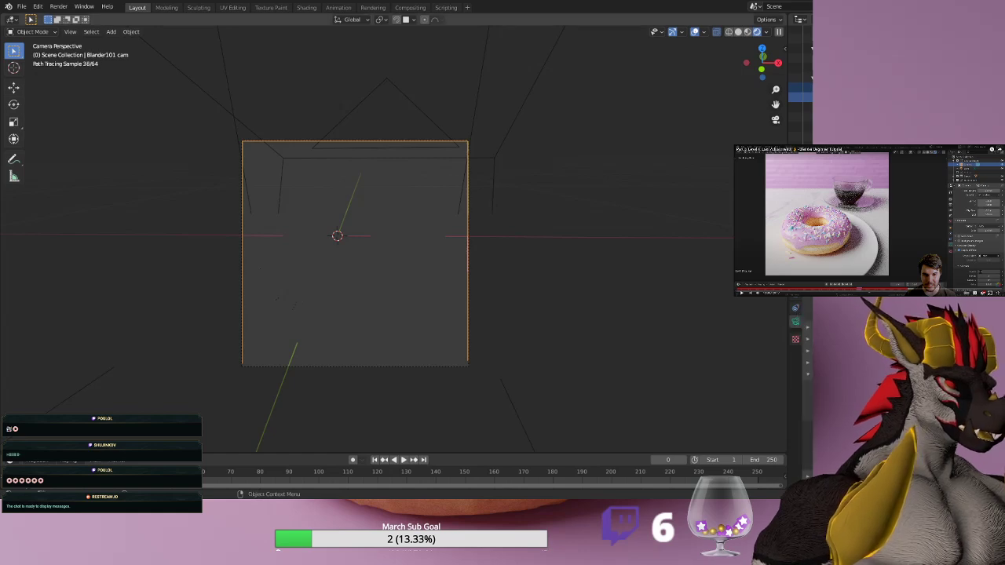
pyautogui.moveTo(573, 254); pyautogui.dragTo(567, 259, button='middle')
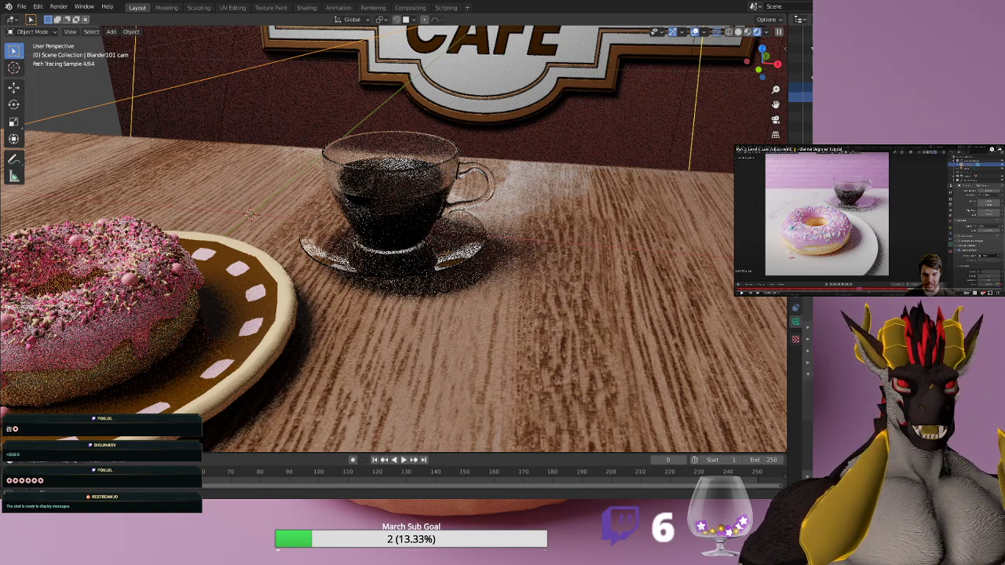
pyautogui.click(87, 334)
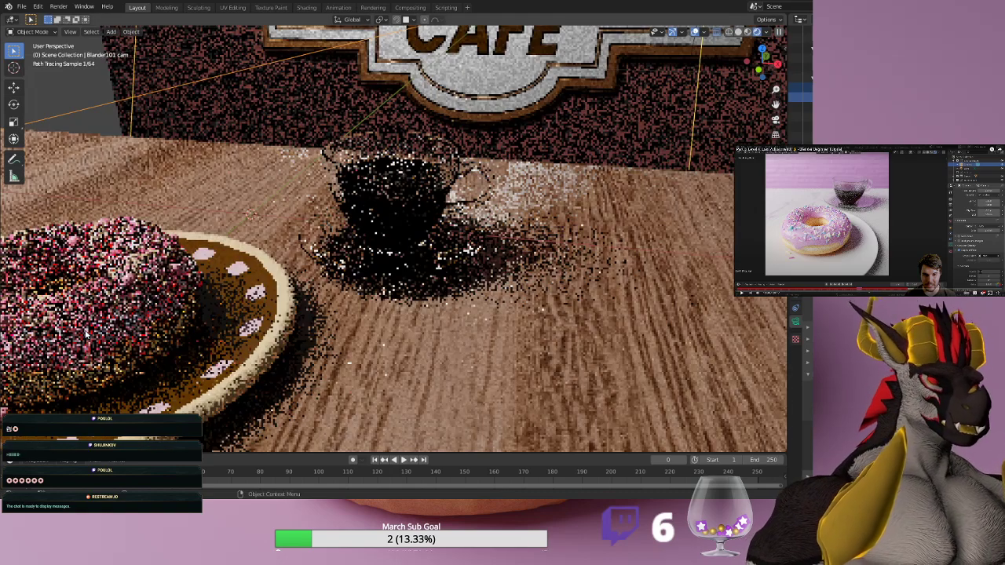
pyautogui.press('KP_0')
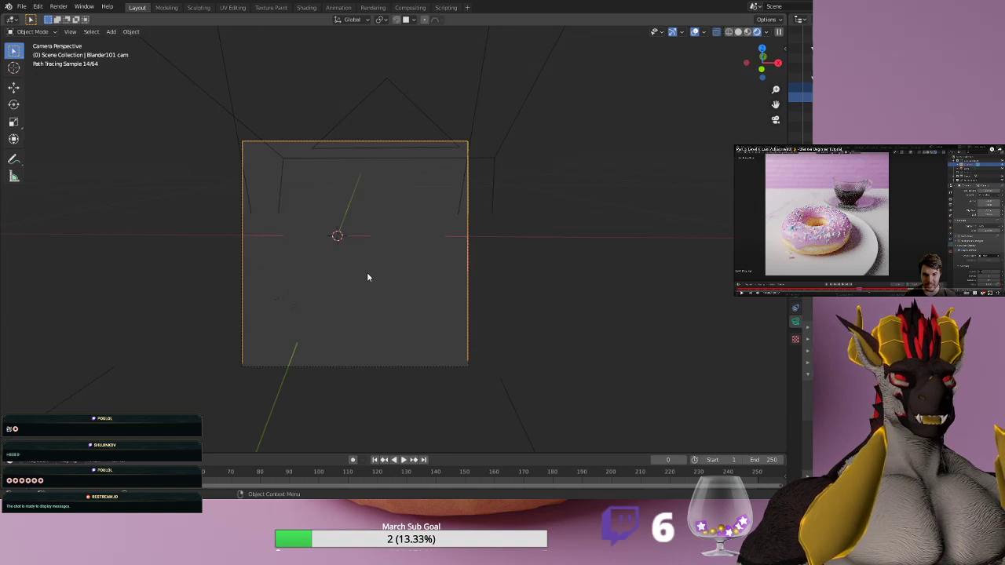
pyautogui.scroll(2, 367, 276)
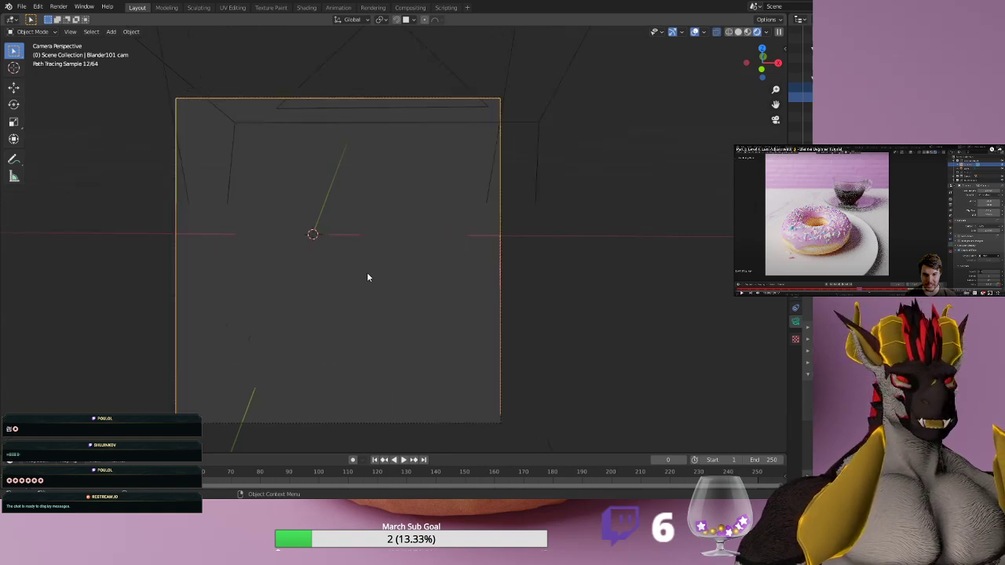
pyautogui.scroll(1, 367, 276)
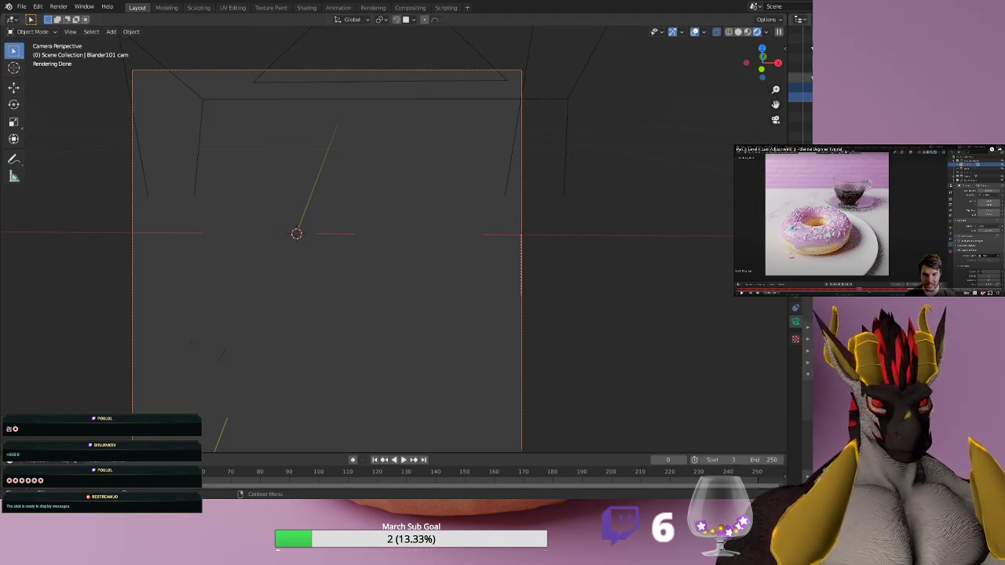
pyautogui.click(748, 32)
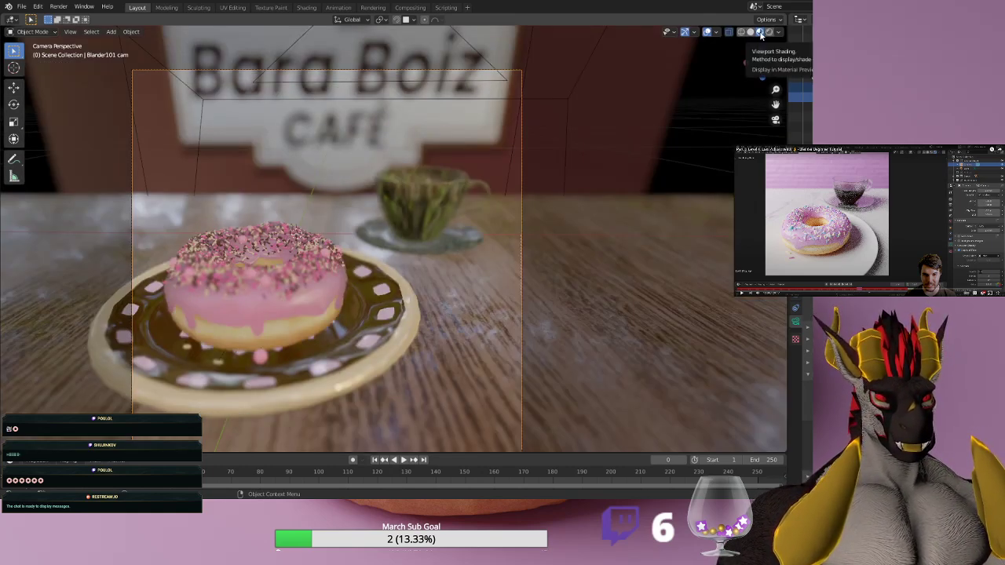
pyautogui.click(769, 32)
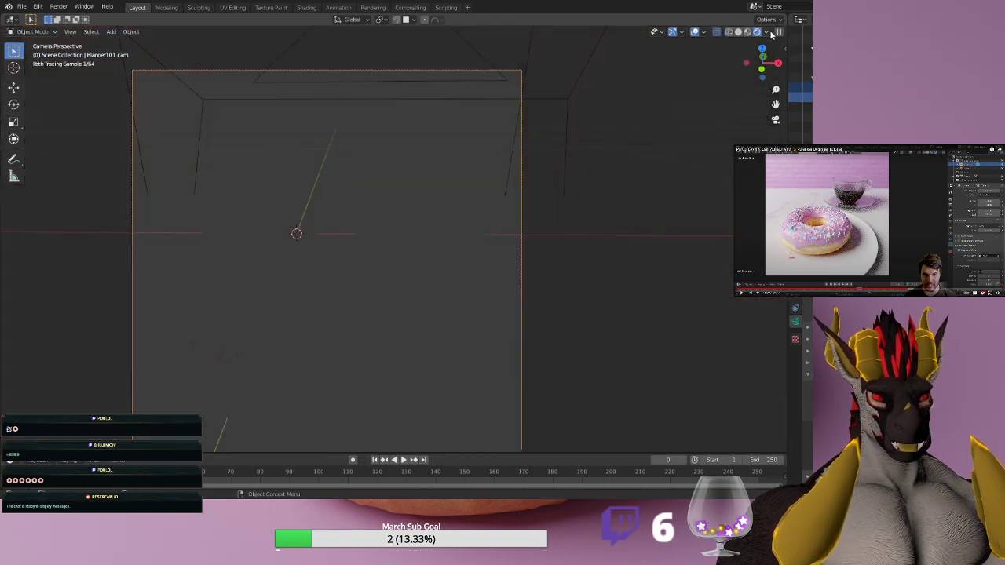
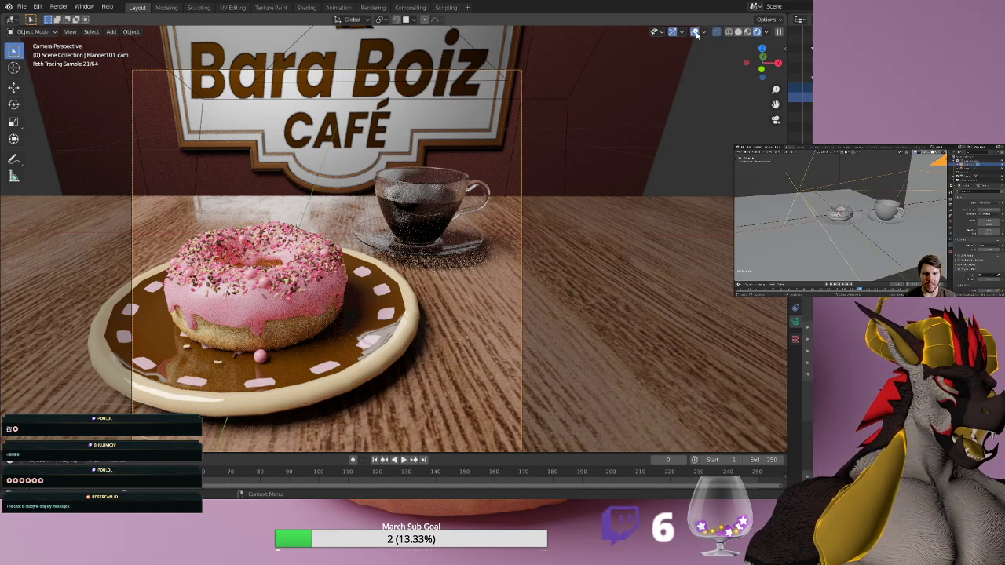
# Switch the viewport to Solid shading and snap the 3D cursor to the donut's icing.
pyautogui.click(738, 32)
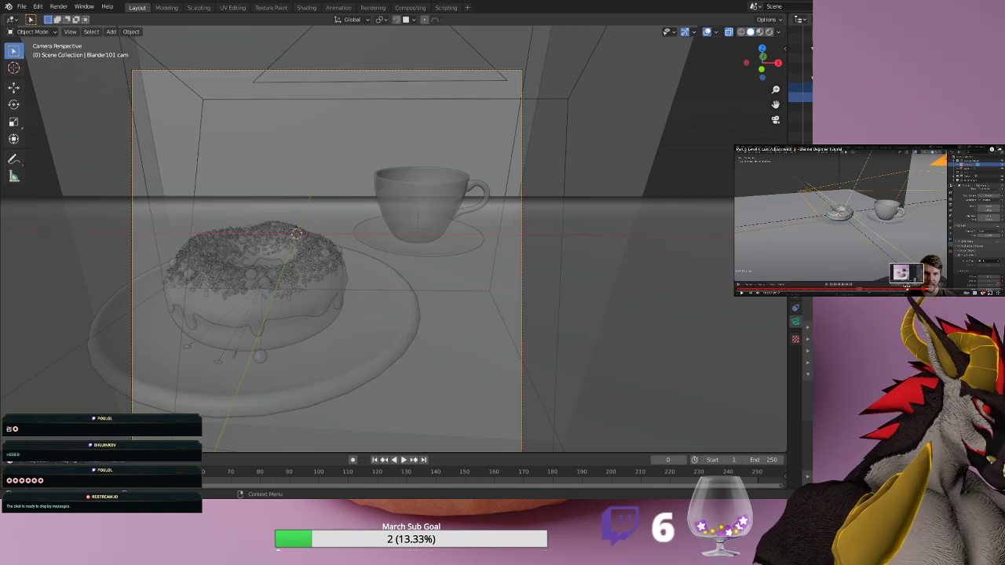
pyautogui.click(914, 288)
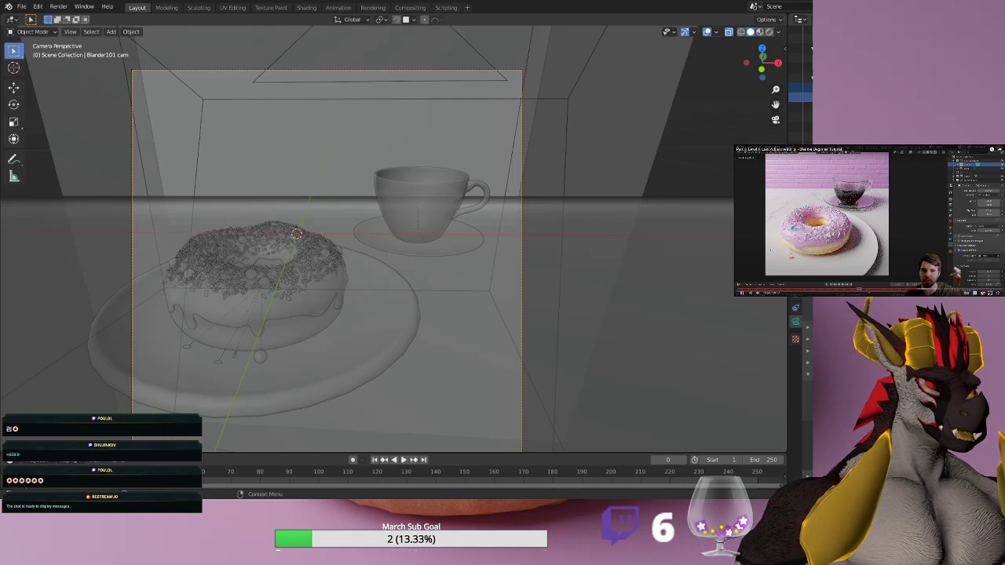
pyautogui.click(663, 247)
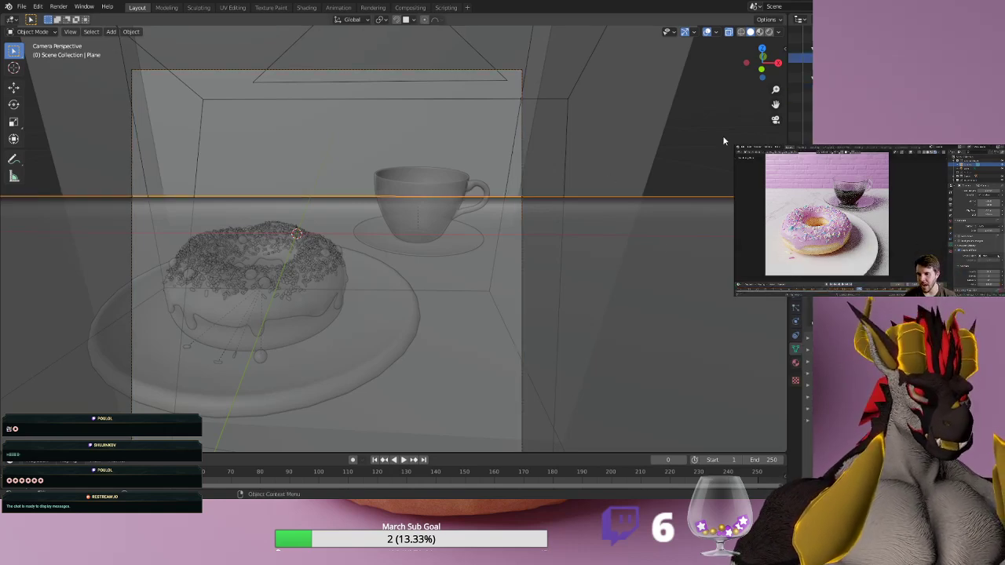
pyautogui.moveTo(663, 185); pyautogui.dragTo(639, 209, button='middle')
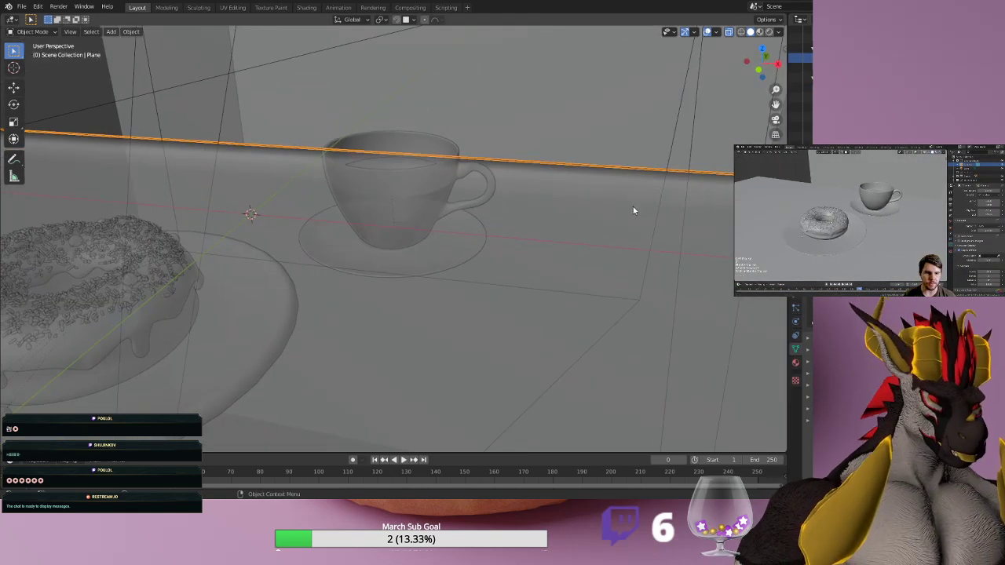
pyautogui.moveTo(554, 267); pyautogui.dragTo(578, 275, button='middle')
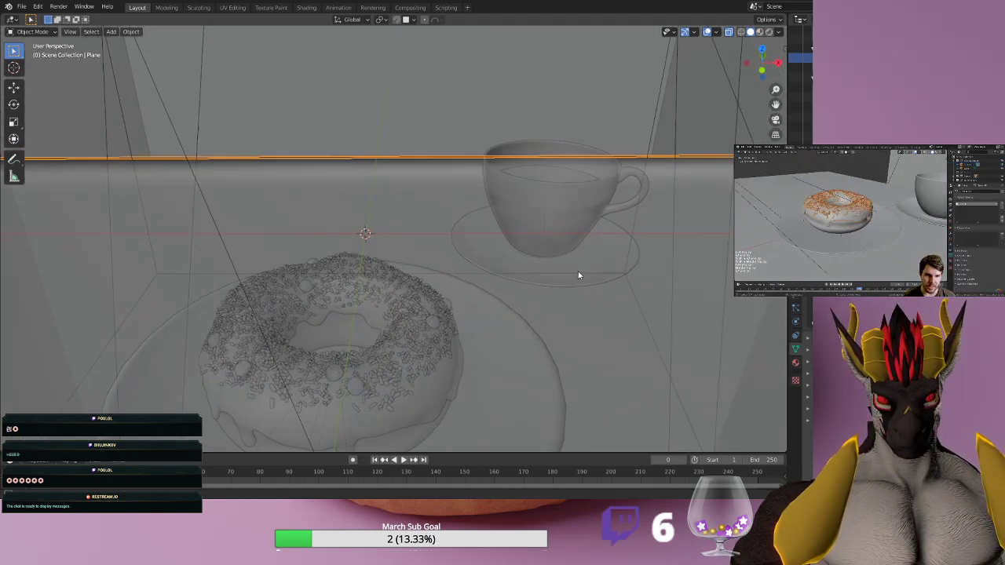
pyautogui.click(394, 320)
pyautogui.click(414, 340)
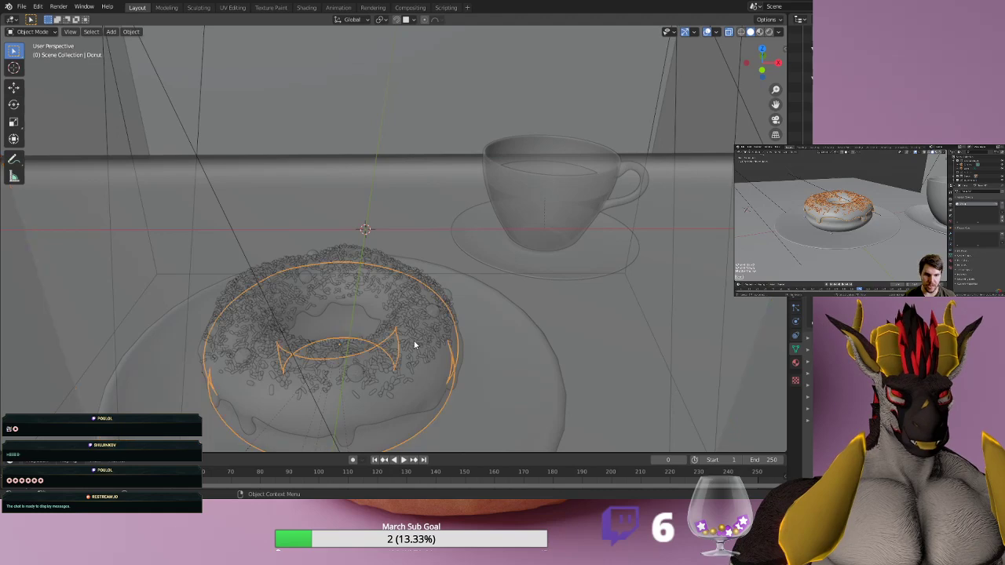
pyautogui.click(434, 340)
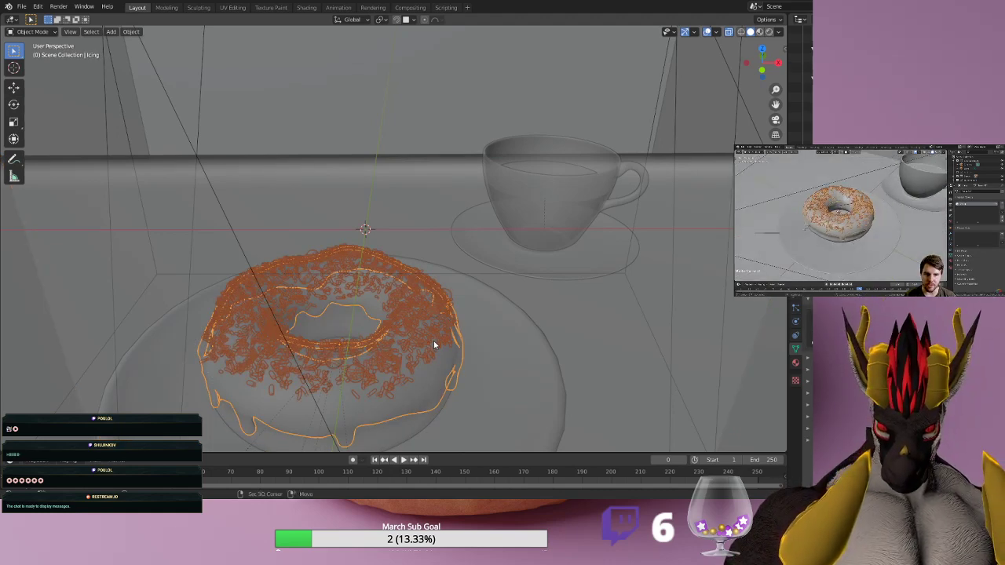
pyautogui.hotkey('shift', 's')
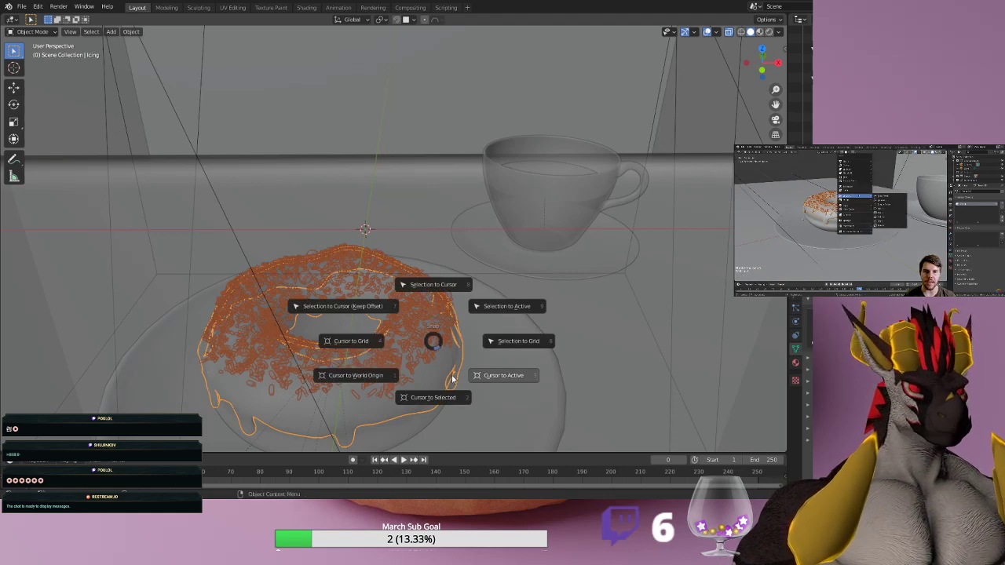
pyautogui.click(429, 402)
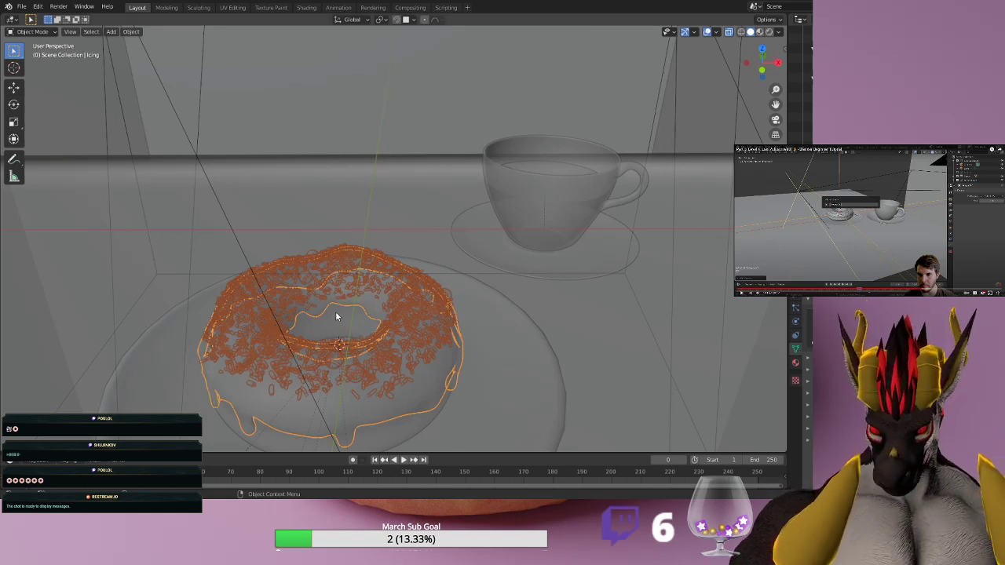
# Add a Plain Axes empty at the 3D cursor in the donut's centre.
pyautogui.hotkey('shift', 'a')
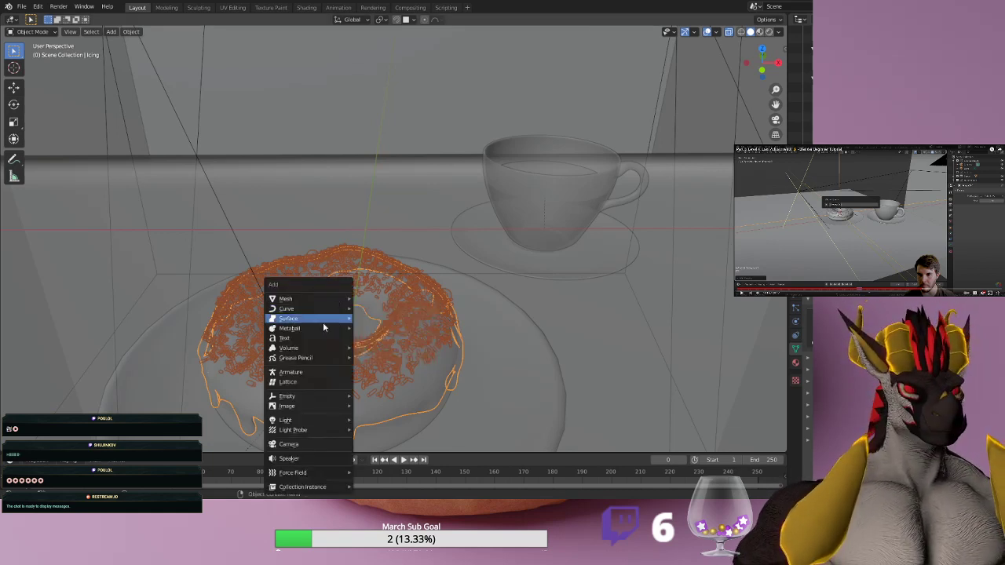
pyautogui.moveTo(318, 397)
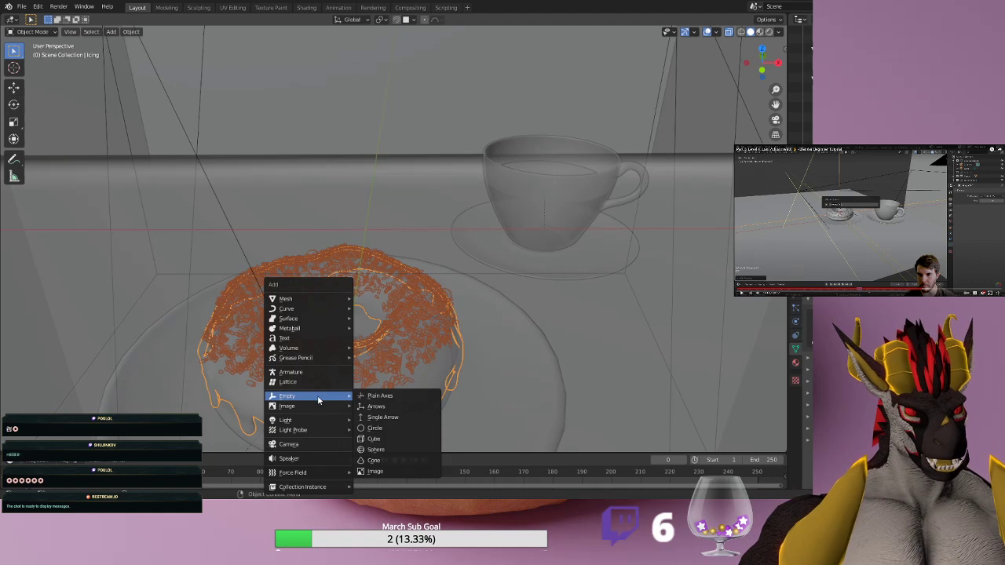
pyautogui.click(371, 398)
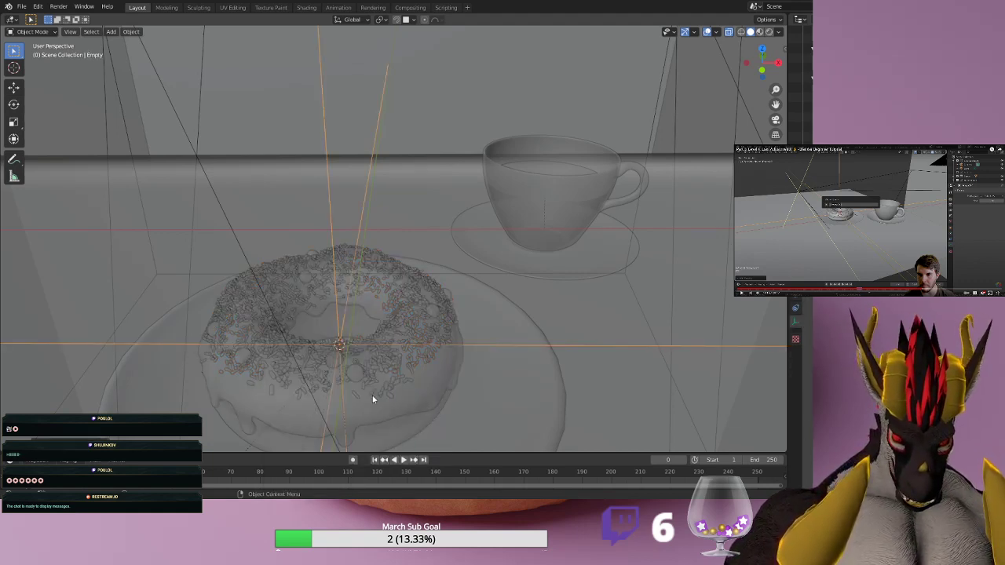
# Rename the new empty as DOF.
pyautogui.press('F2')
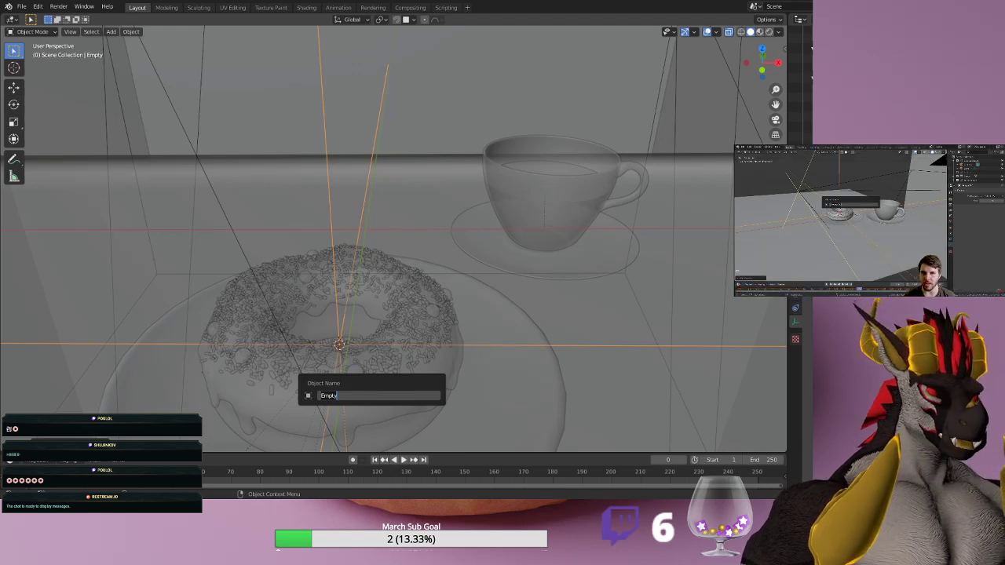
pyautogui.click(344, 396)
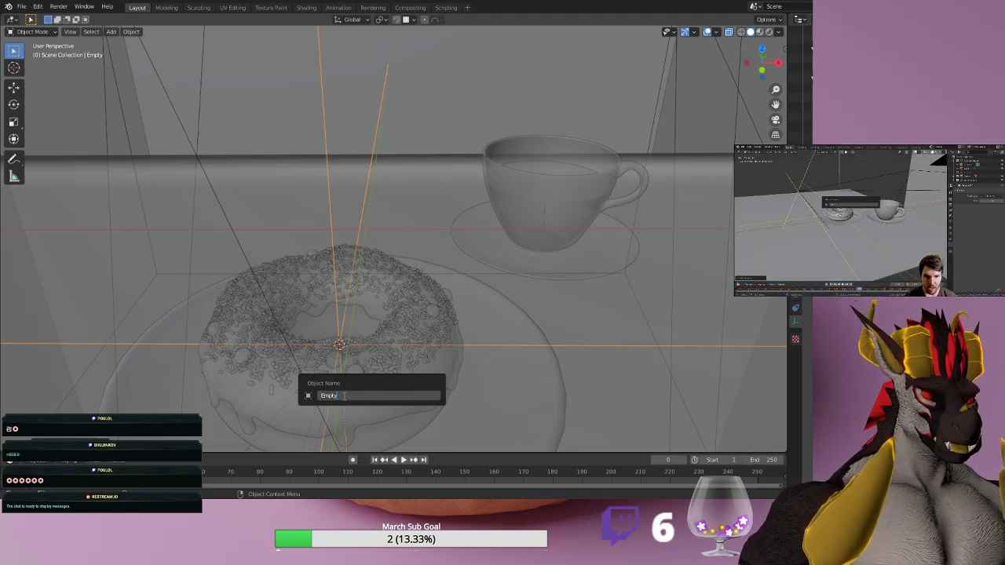
pyautogui.press('BackSpace')
pyautogui.press('BackSpace')
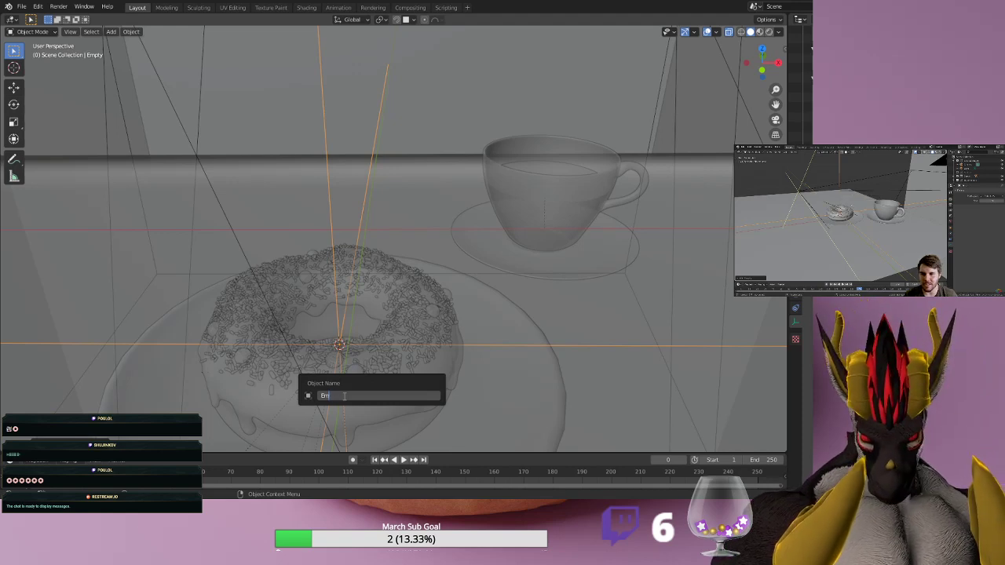
pyautogui.write('DOF')
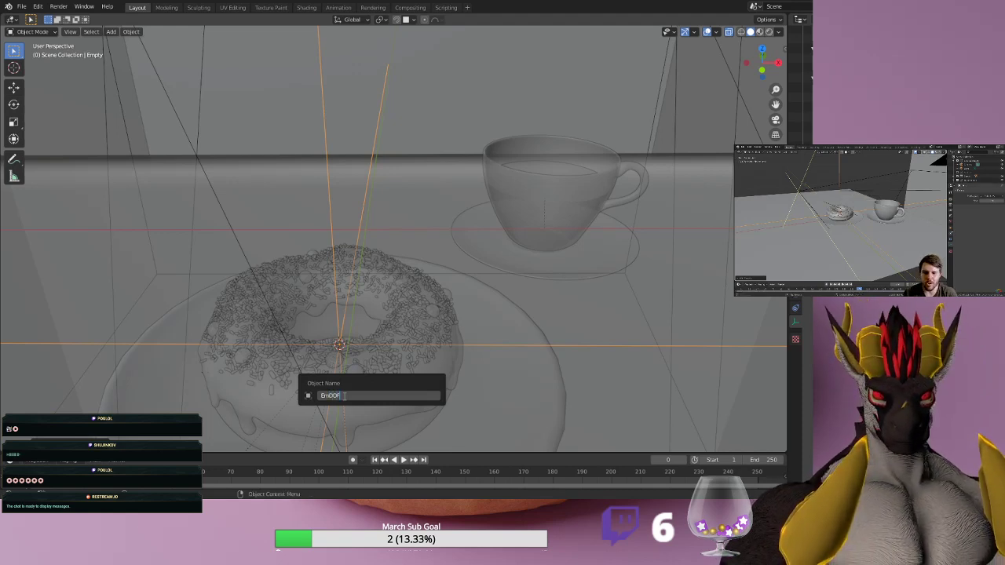
pyautogui.press('Left')
pyautogui.press('BackSpace')
pyautogui.press('BackSpace')
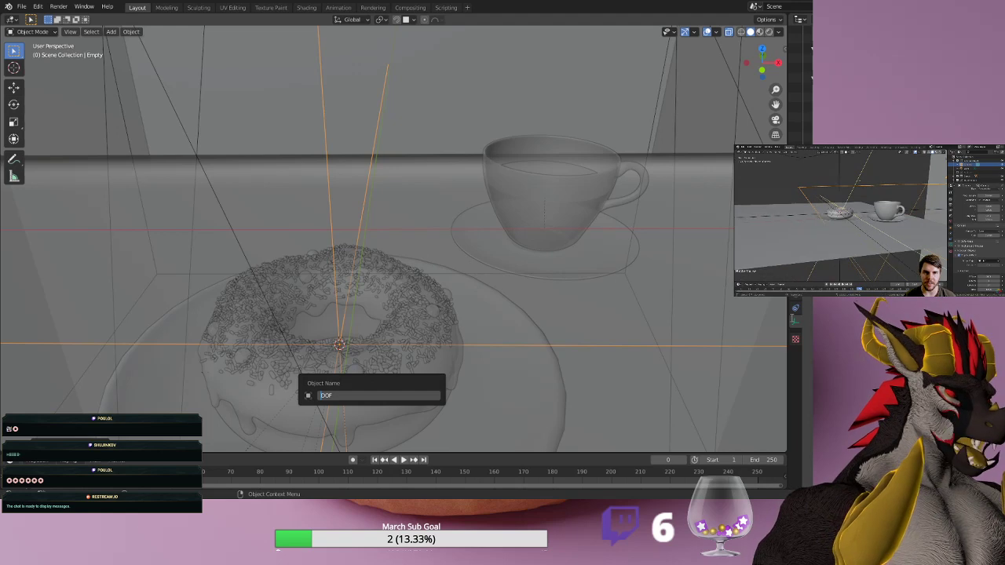
pyautogui.press('Return')
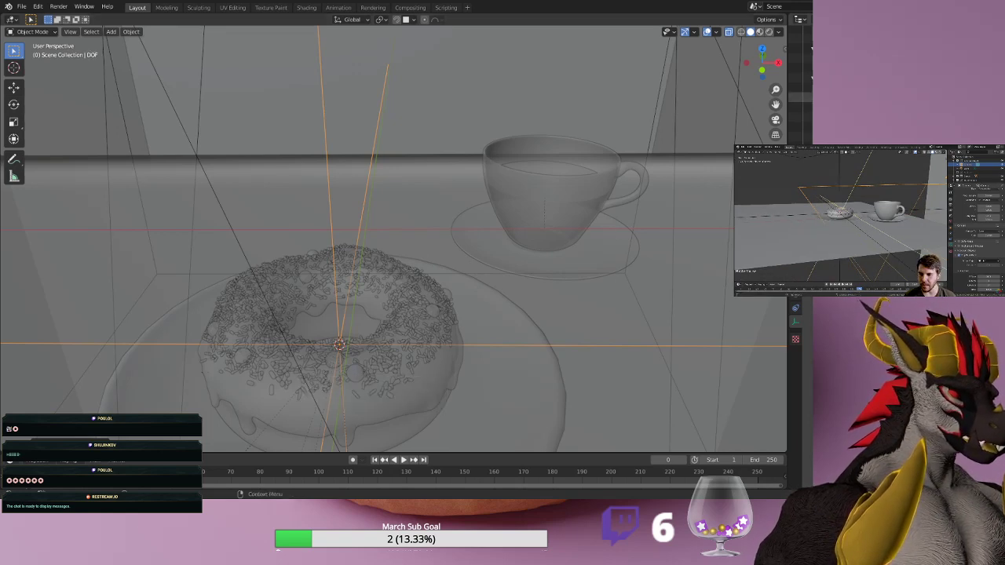
# Select the scene camera and inspect its position relative to the donut and cup.
pyautogui.click(800, 94)
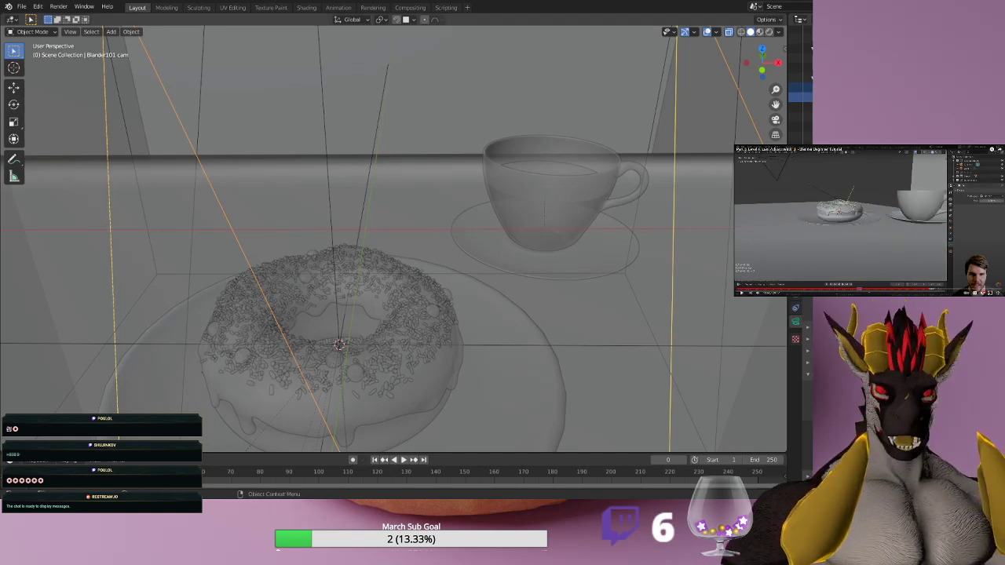
pyautogui.press('KP_Decimal')
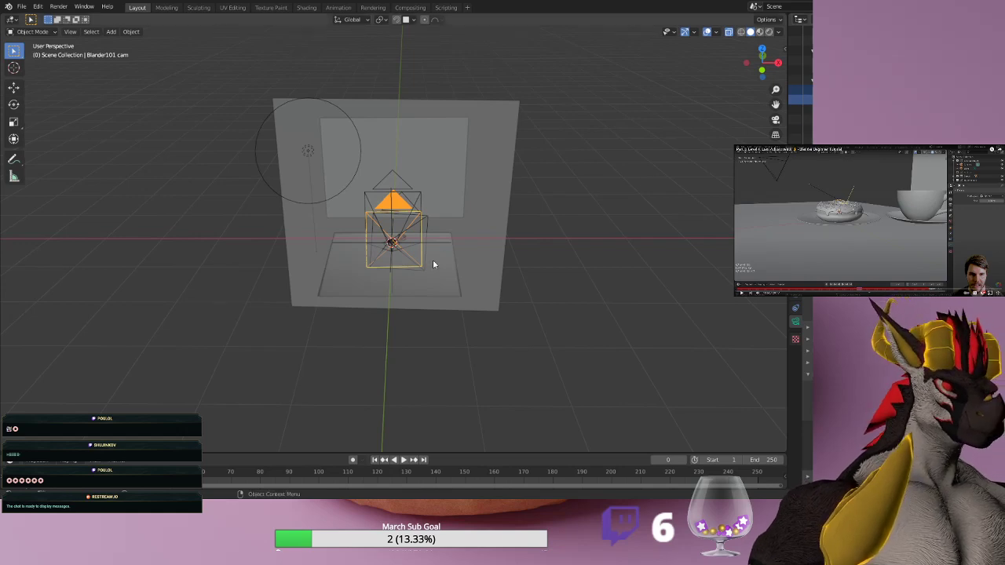
pyautogui.scroll(3, 394, 263)
pyautogui.scroll(5, 392, 257)
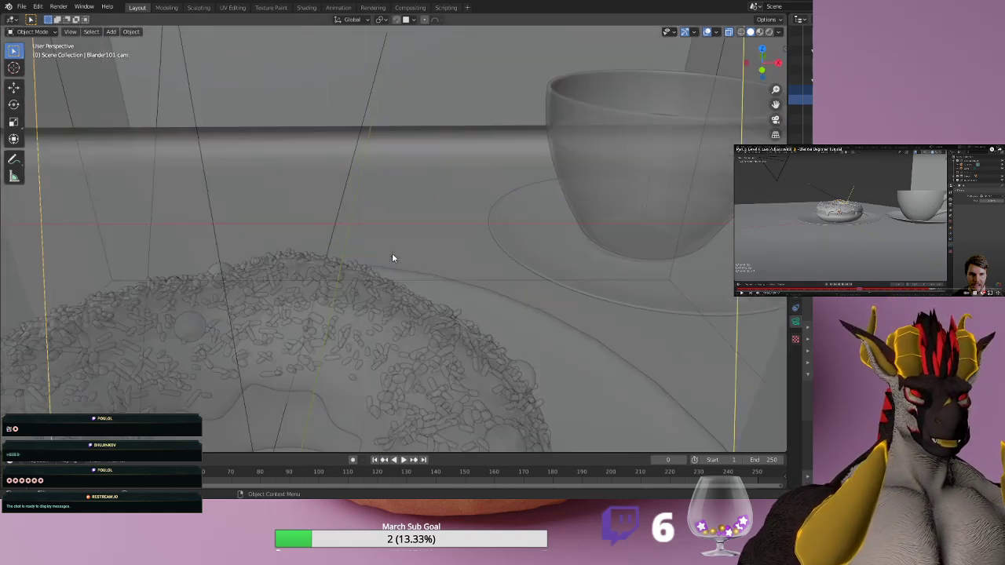
pyautogui.scroll(-2, 385, 263)
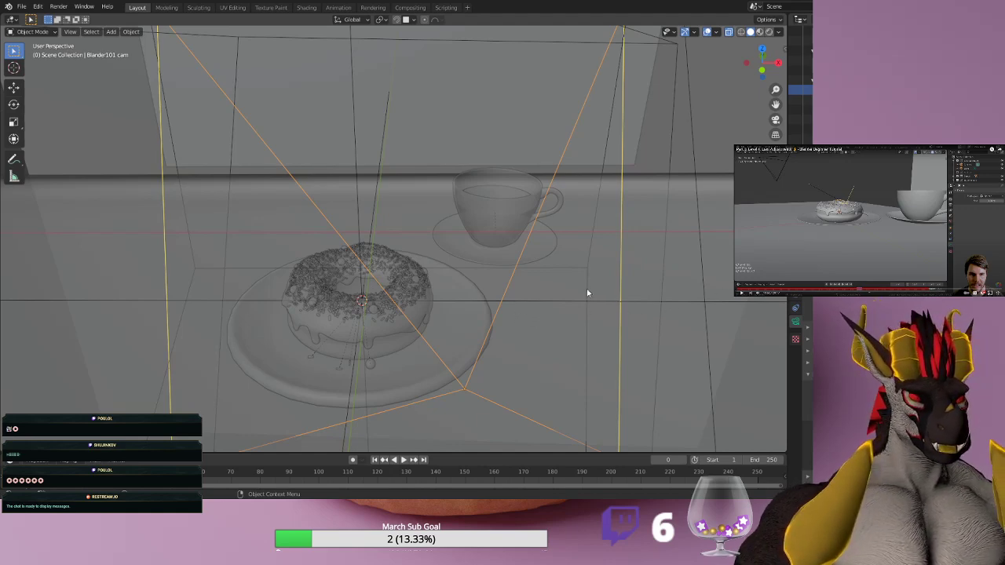
# Select the DOF empty at the donut and frame it in the viewport.
pyautogui.click(692, 286)
pyautogui.moveTo(684, 290)
pyautogui.mouseDown(button='middle')
pyautogui.moveTo(649, 295)
pyautogui.moveTo(672, 291)
pyautogui.moveTo(671, 302)
pyautogui.mouseUp(button='middle')
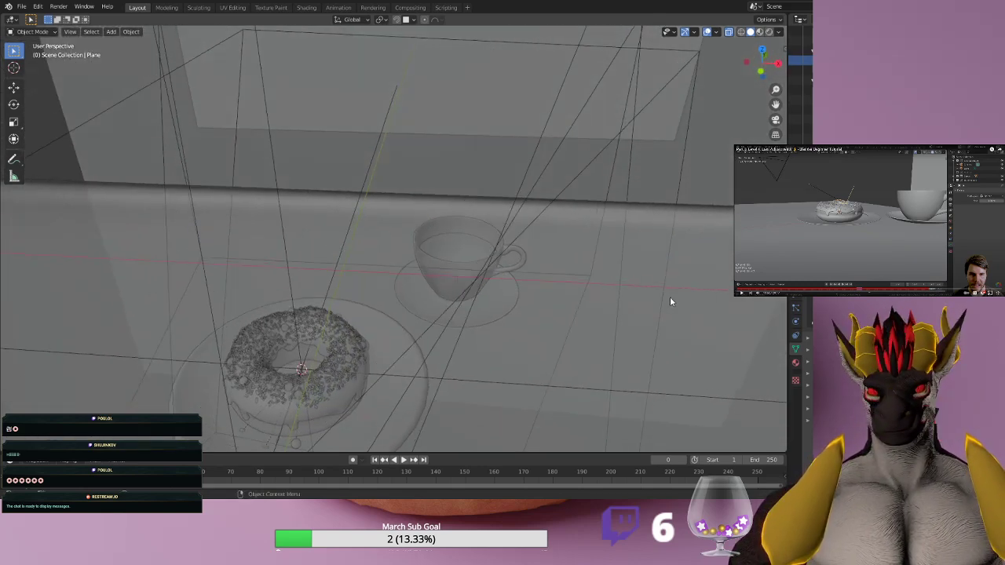
pyautogui.hotkey('shift', 'd')
pyautogui.click(286, 258)
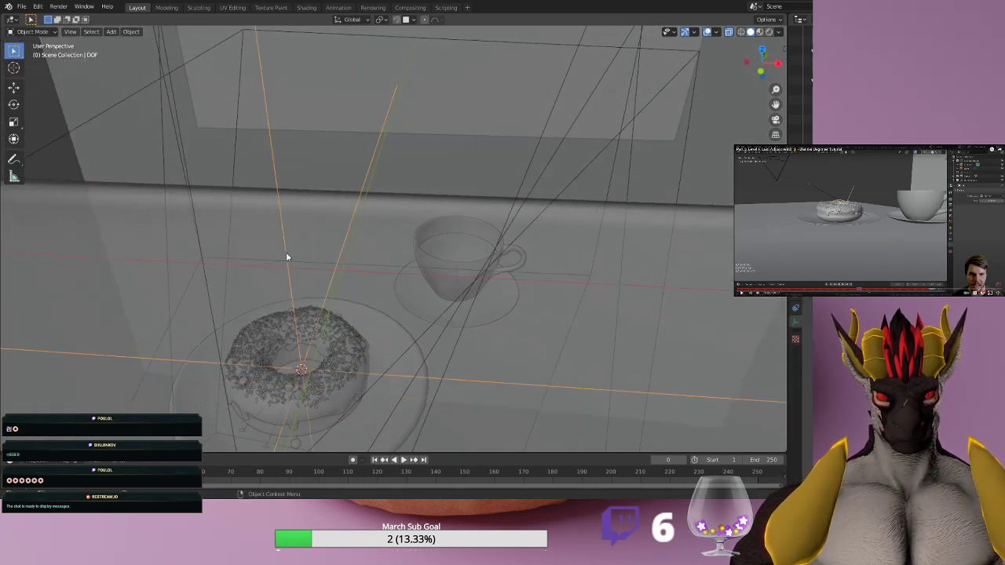
pyautogui.press('KP_Decimal')
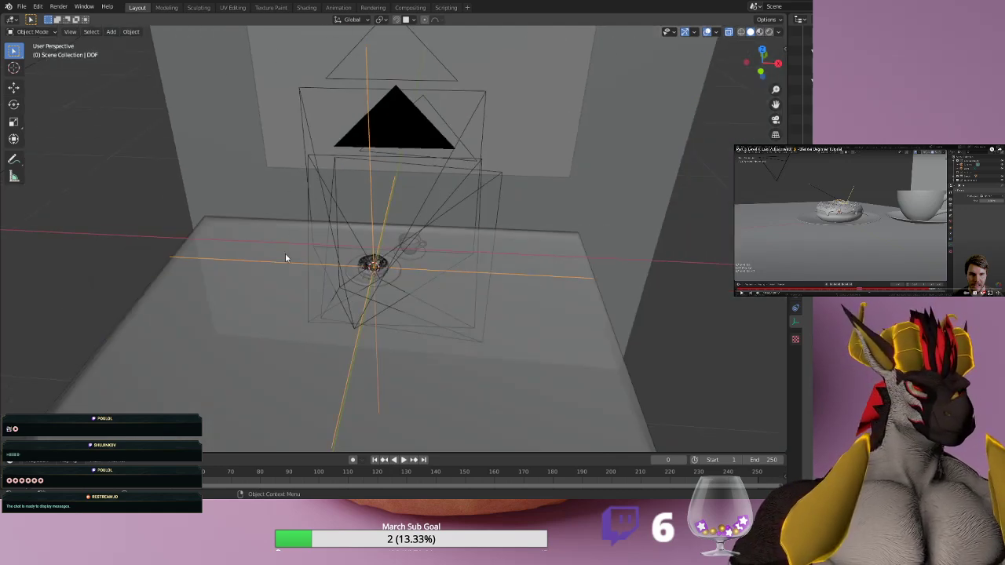
# Try to pick the DOF empty as the Blander101 cam's focus object while looking through the camera.
pyautogui.scroll(10, 369, 338)
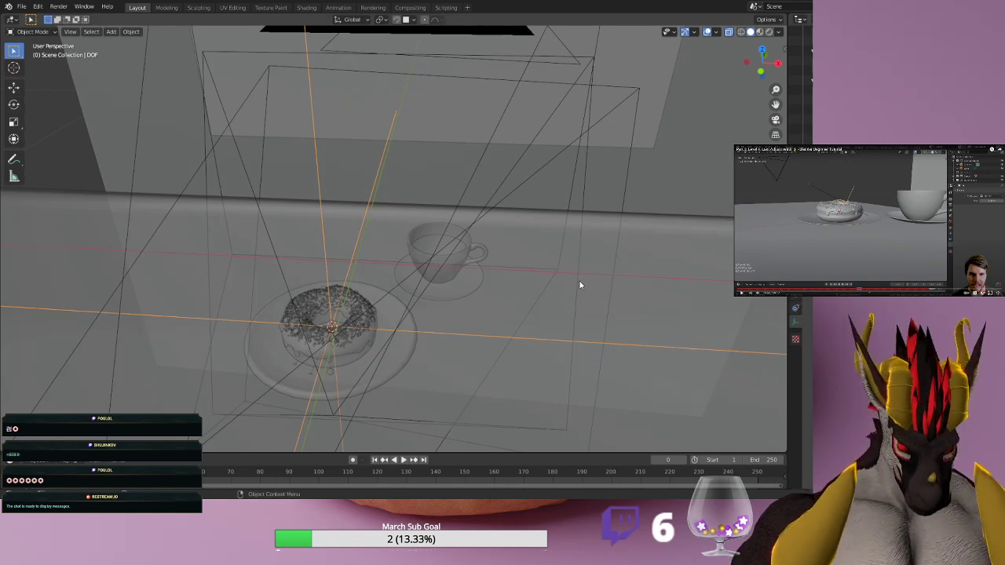
pyautogui.press('KP_0')
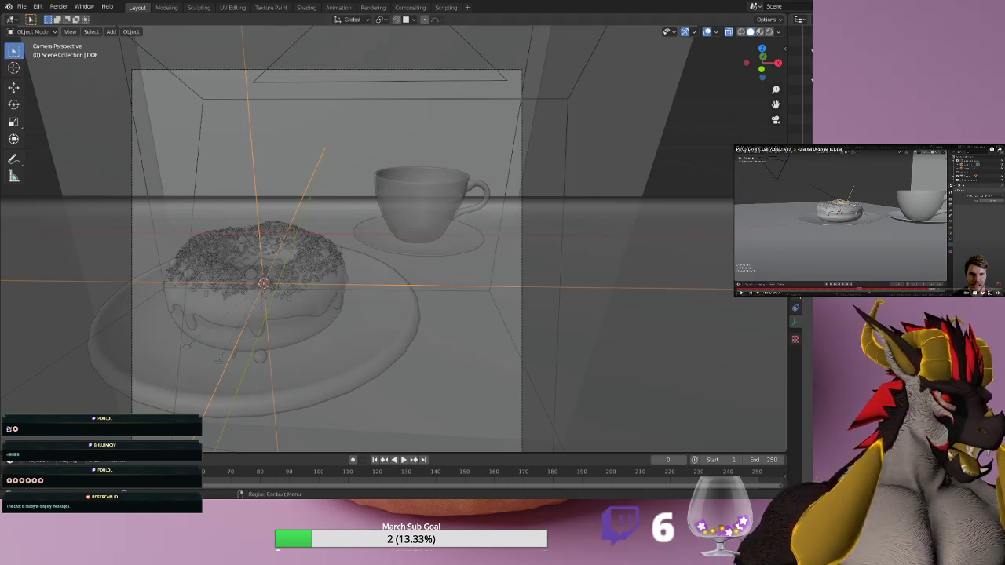
pyautogui.click(800, 94)
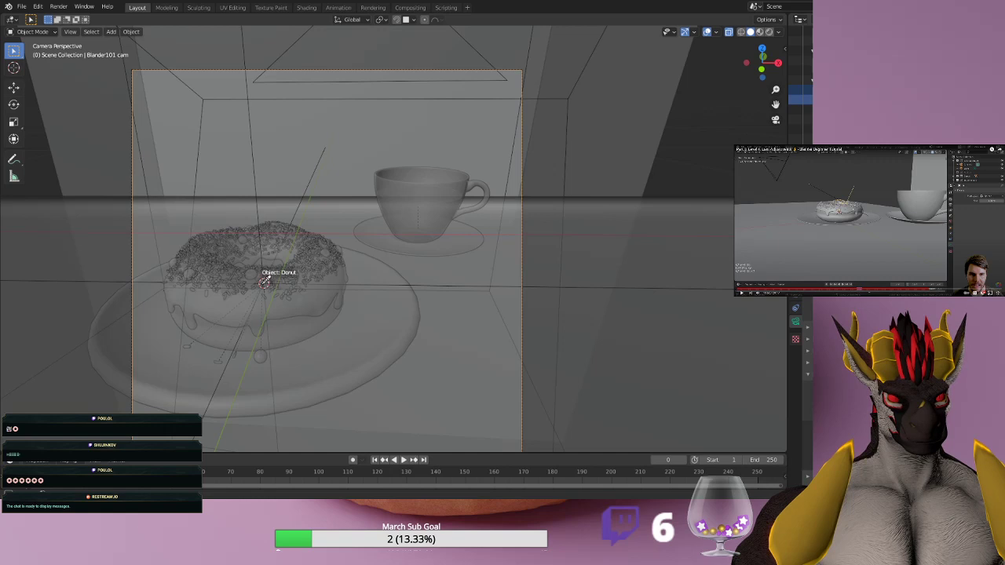
pyautogui.click(264, 286)
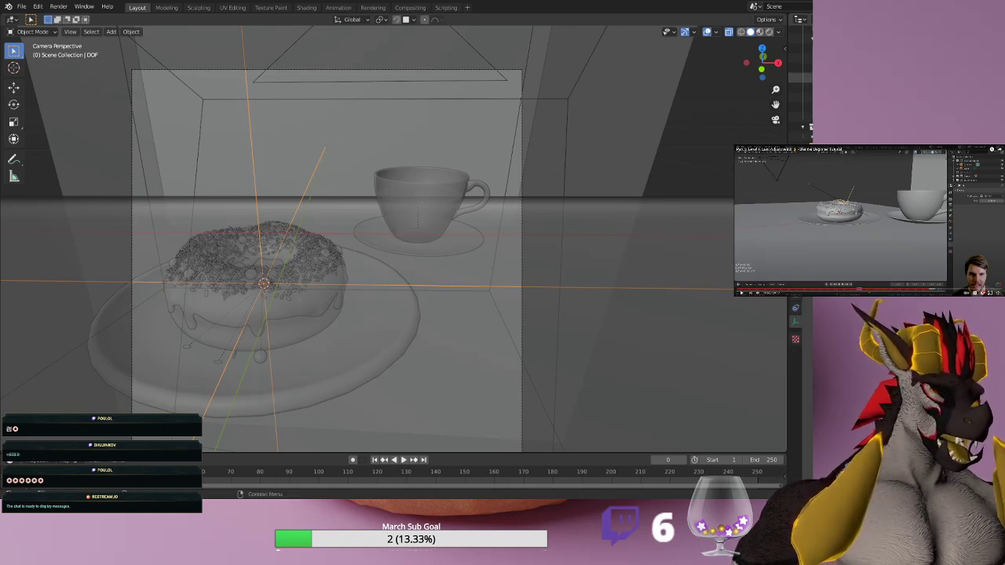
# Try to pick the DOF empty in the donut's hole as the Blander101 cam's focus object from a close-up view.
pyautogui.click(801, 55)
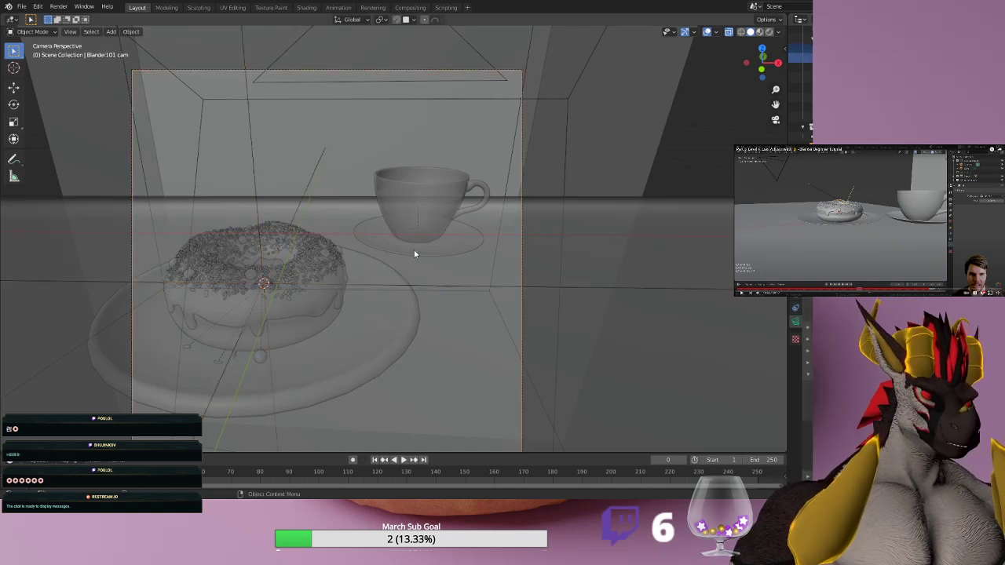
pyautogui.moveTo(292, 279); pyautogui.dragTo(345, 274, button='middle')
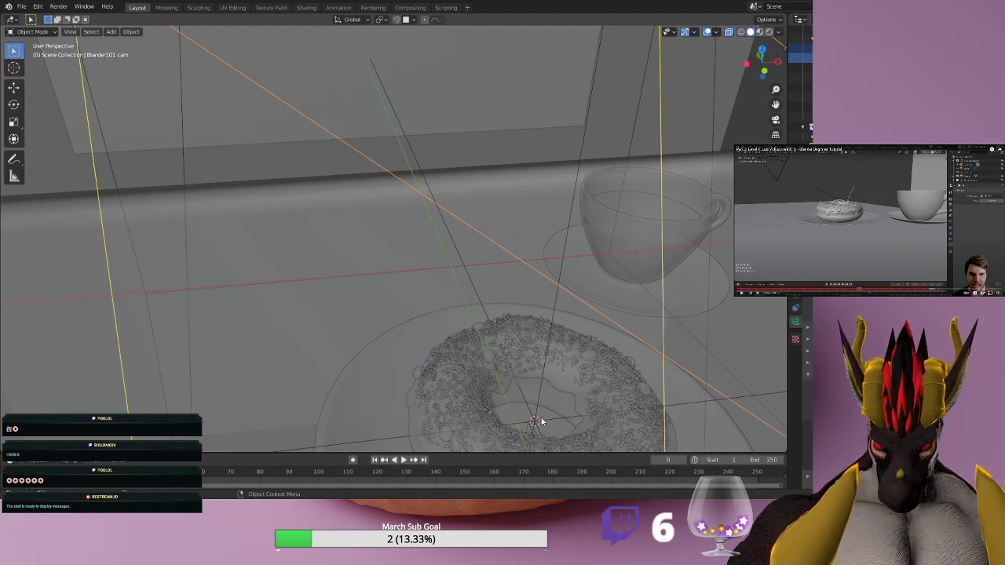
pyautogui.keyDown('shift'); pyautogui.moveTo(539, 410); pyautogui.dragTo(507, 362, button='middle'); pyautogui.keyUp('shift')
pyautogui.moveTo(463, 297); pyautogui.dragTo(447, 319, button='middle')
pyautogui.keyDown('shift'); pyautogui.moveTo(367, 361); pyautogui.dragTo(421, 252, button='middle'); pyautogui.keyUp('shift')
pyautogui.scroll(2, 448, 272)
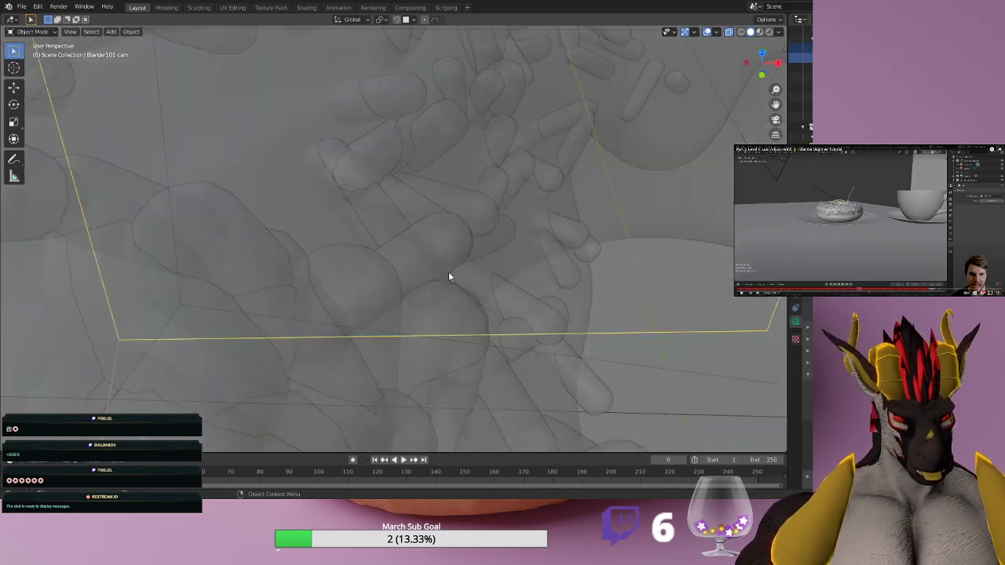
pyautogui.scroll(-3, 448, 274)
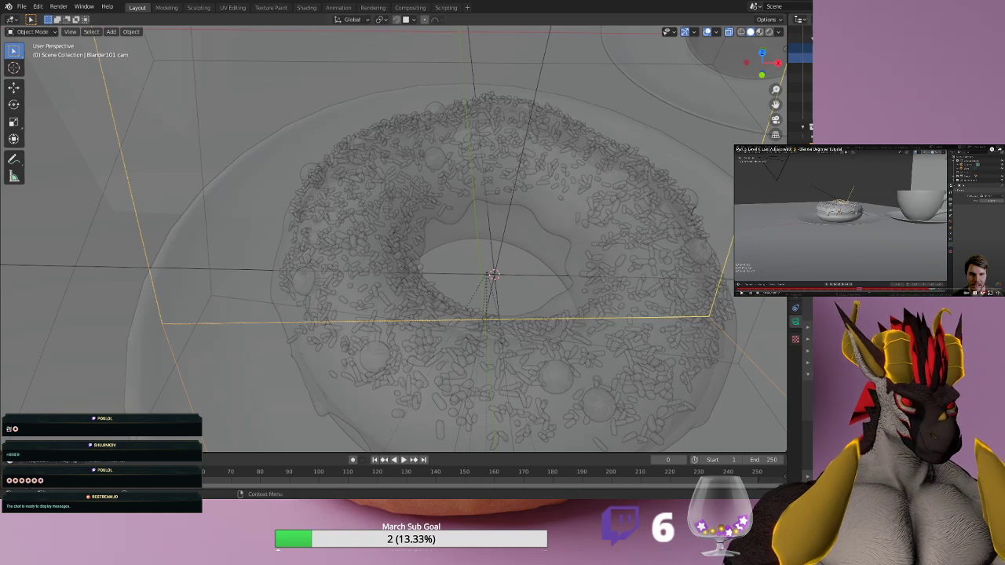
pyautogui.click(834, 149)
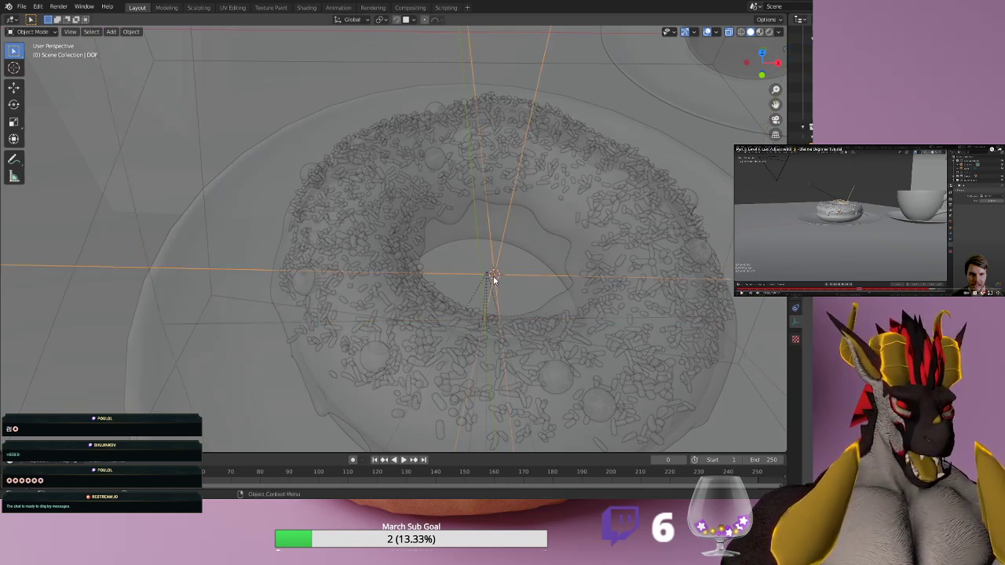
pyautogui.click(801, 54)
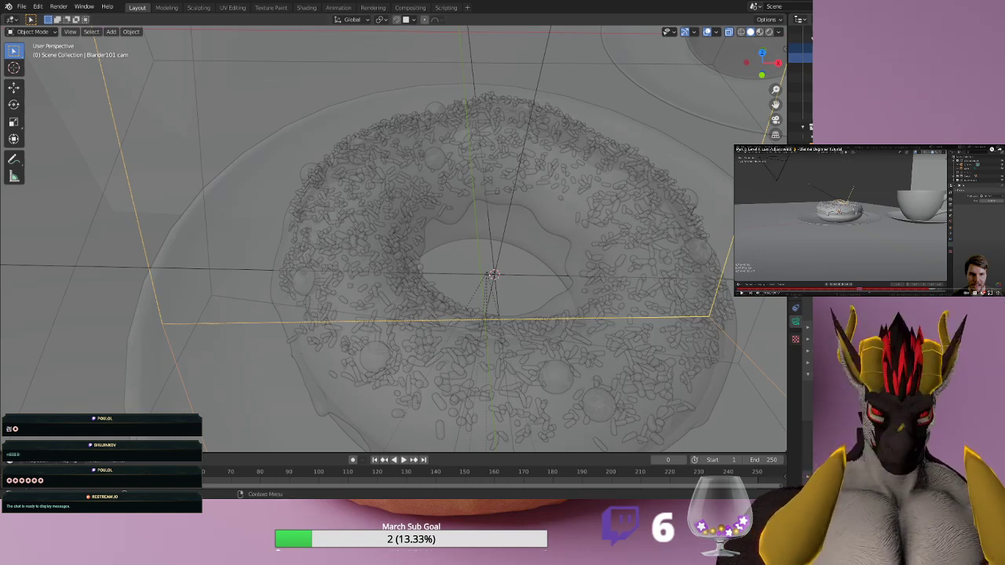
pyautogui.click(492, 271)
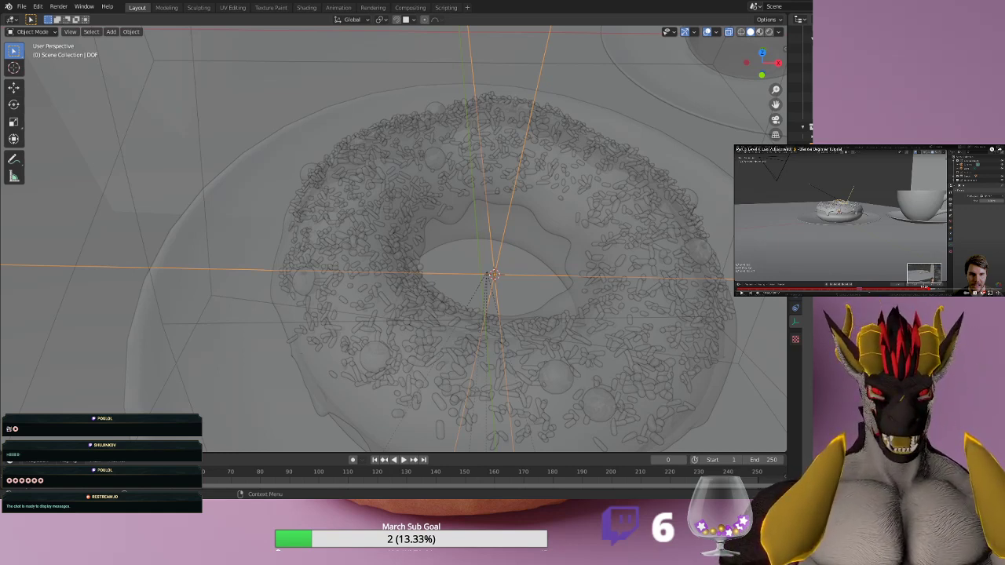
# Replay the tutorial's depth-of-field passage and examine how the cameras and the DOF empty sit around the donut table.
pyautogui.click(920, 289)
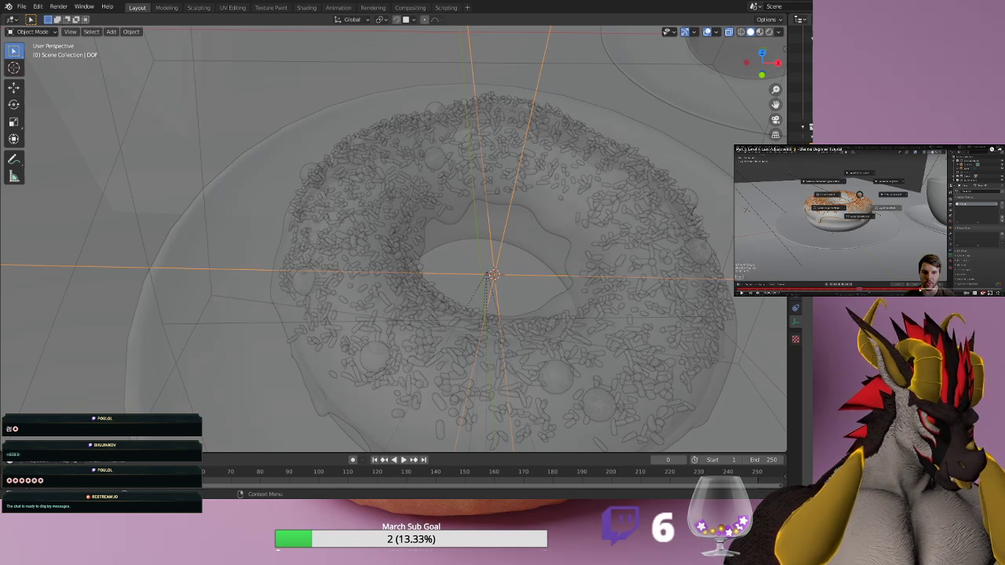
pyautogui.click(858, 259)
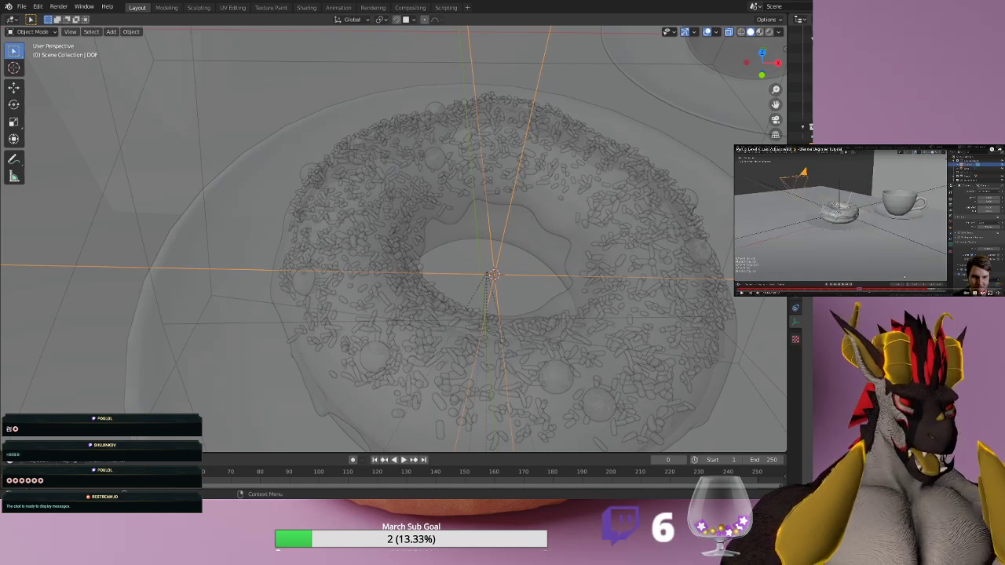
pyautogui.moveTo(629, 290); pyautogui.dragTo(587, 299, button='middle')
pyautogui.scroll(-6, 586, 301)
pyautogui.moveTo(600, 352); pyautogui.dragTo(562, 322, button='middle')
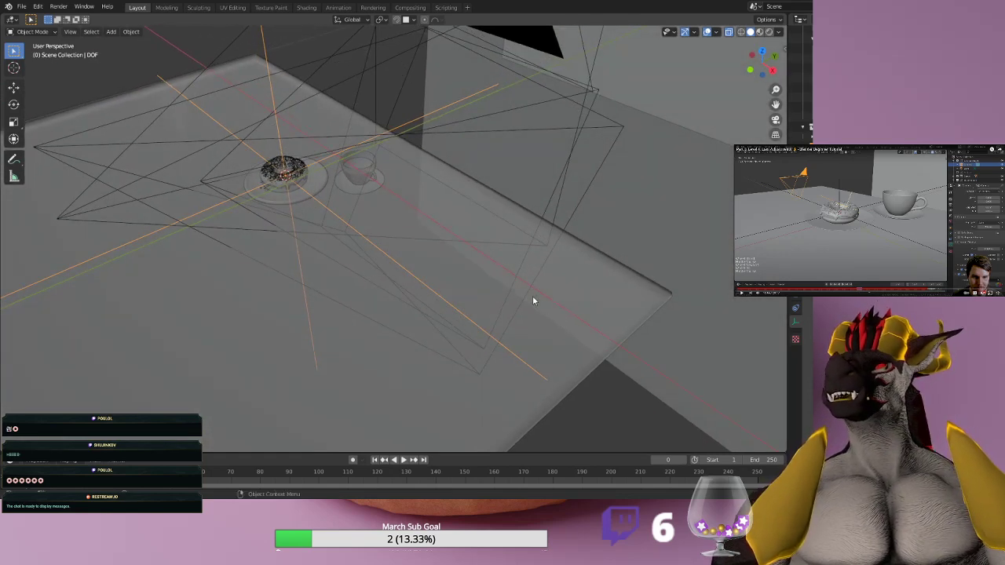
pyautogui.moveTo(775, 105); pyautogui.dragTo(788, 122)
pyautogui.moveTo(612, 138); pyautogui.dragTo(448, 219, button='middle')
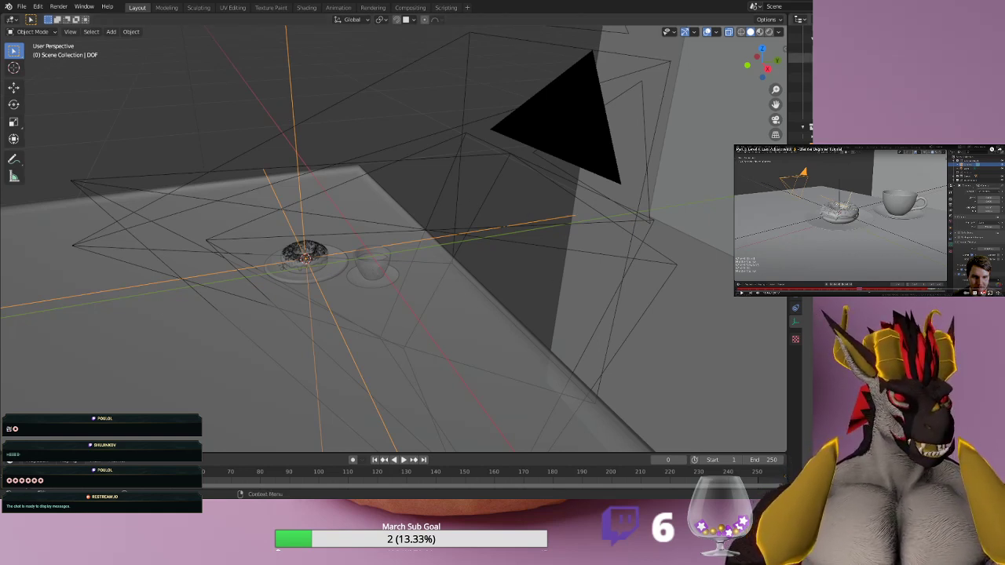
# Reduce the viewport display size of the Blander101 cam, Camera and Personal Cam.
pyautogui.click(804, 58)
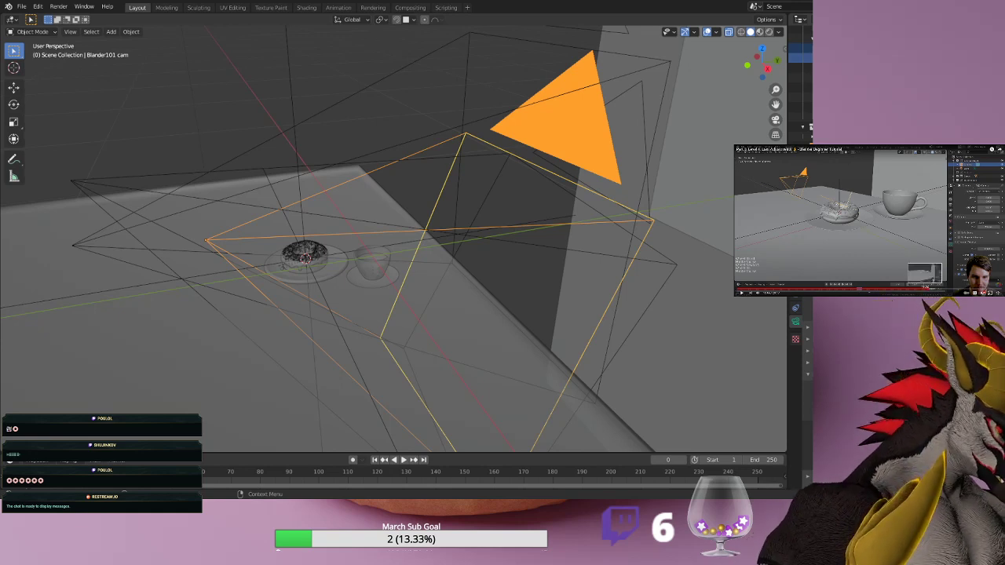
pyautogui.click(922, 288)
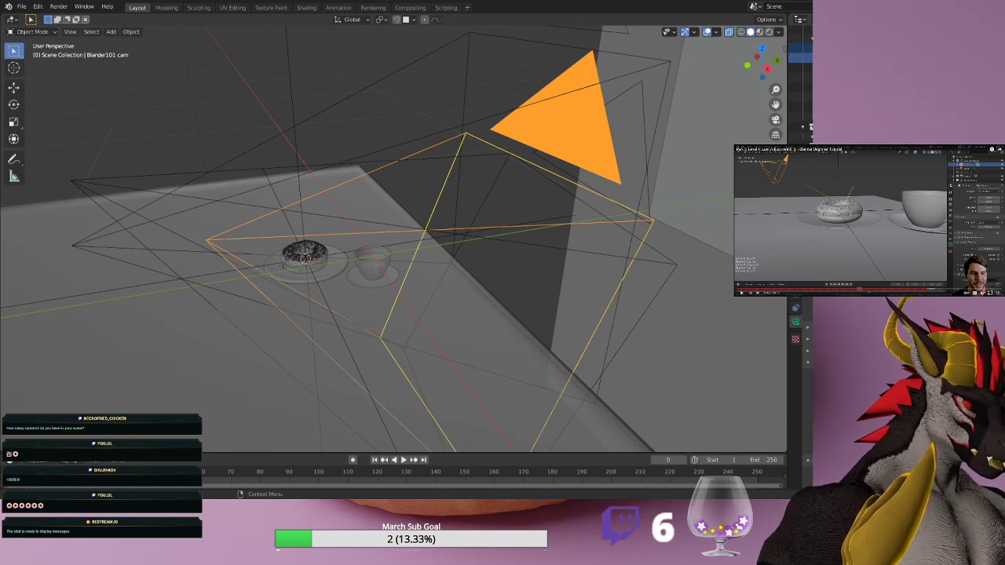
pyautogui.press('r')
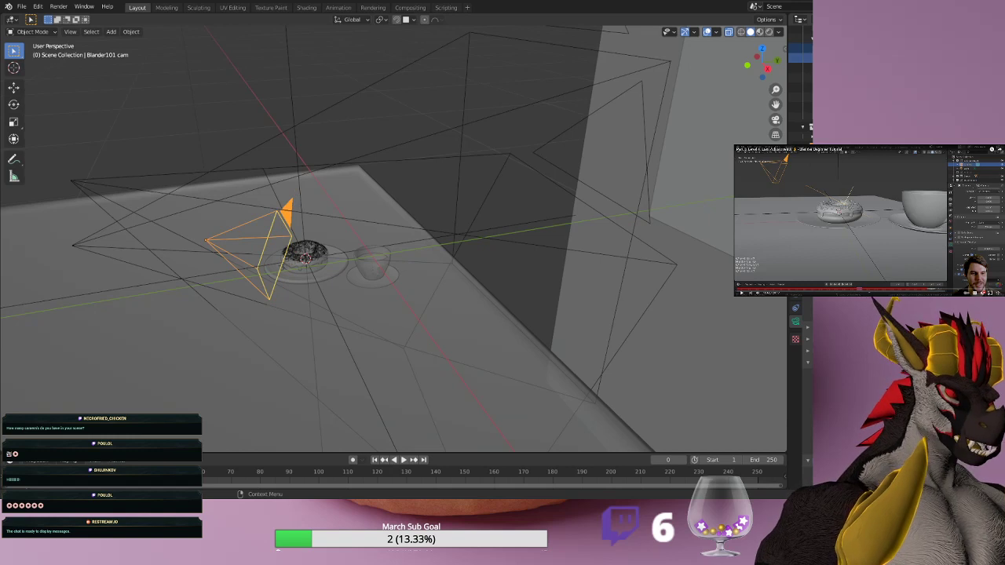
pyautogui.click(801, 77)
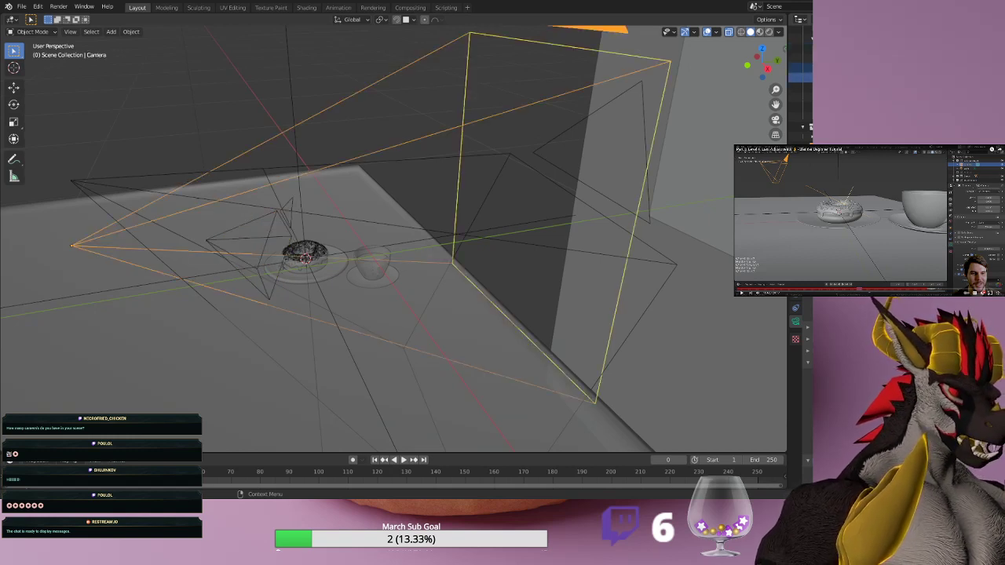
pyautogui.moveTo(942, 375); pyautogui.dragTo(869, 375)
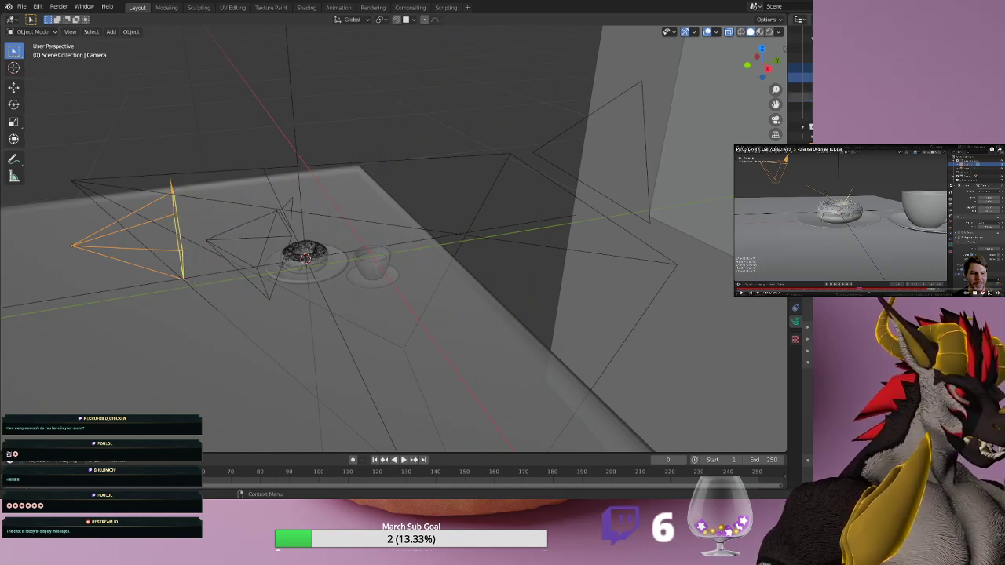
pyautogui.click(844, 97)
pyautogui.moveTo(877, 376); pyautogui.dragTo(850, 376)
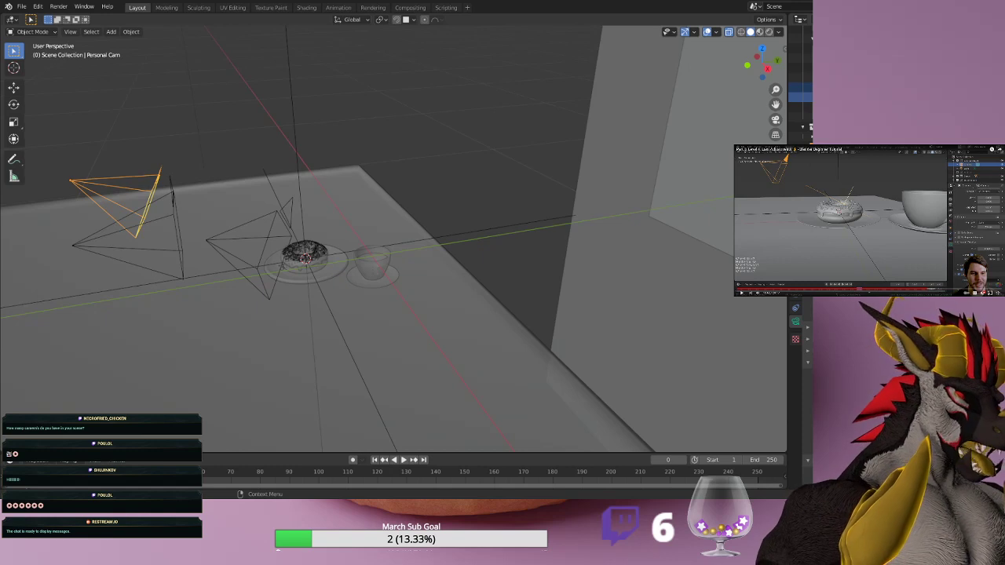
# Hide Camera and Personal Cam so only the Blander101 cam shows in the viewport, and save the file.
pyautogui.click(844, 58)
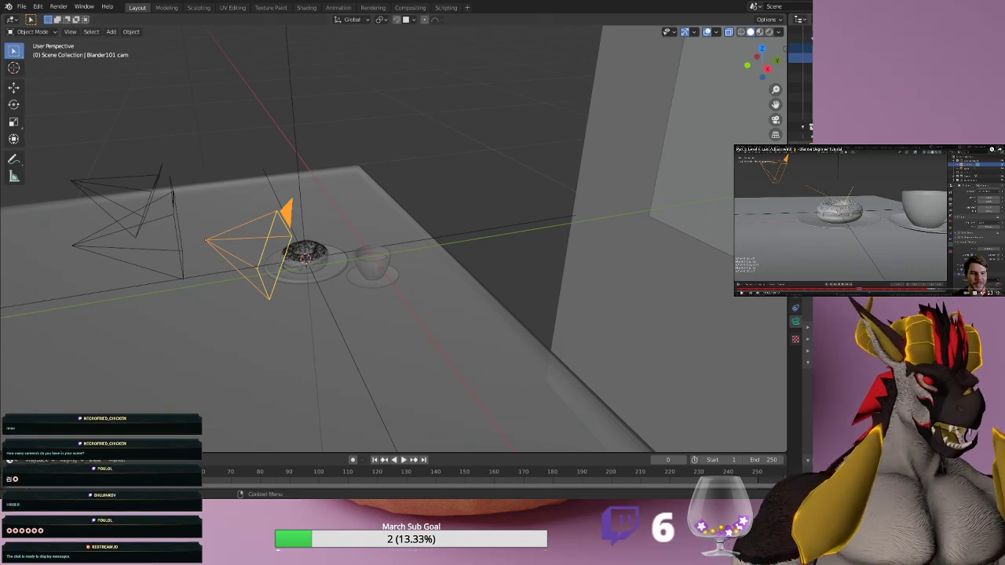
pyautogui.click(910, 67)
pyautogui.click(911, 87)
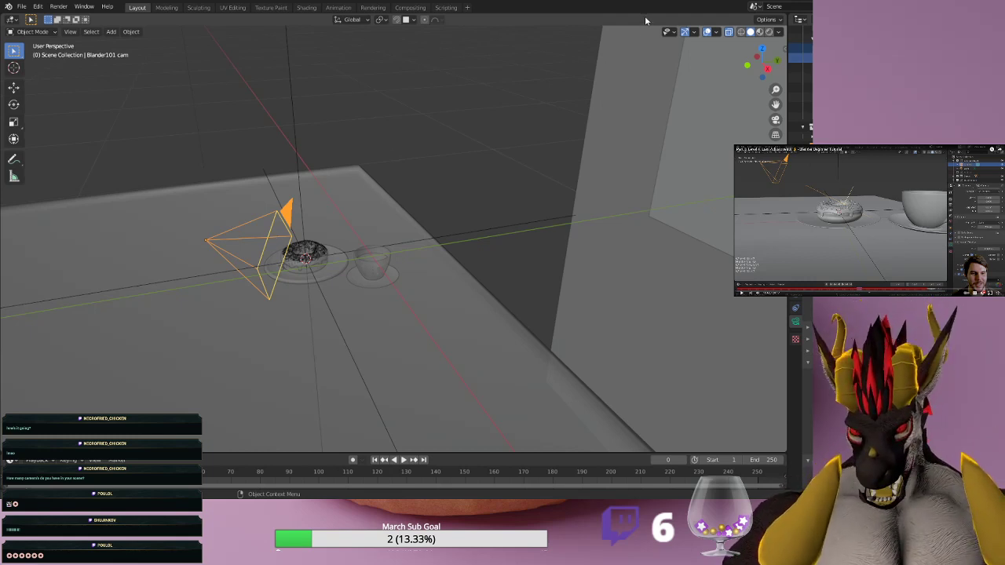
pyautogui.hotkey('ctrl', 's')
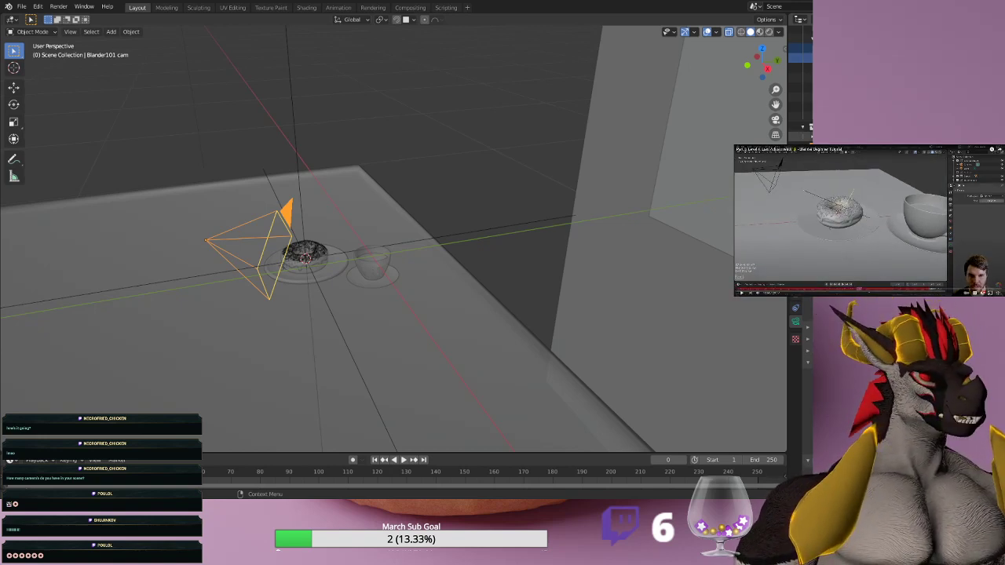
# Display the DOF empty as a sphere and scale it down to fit within the donut.
pyautogui.click(801, 155)
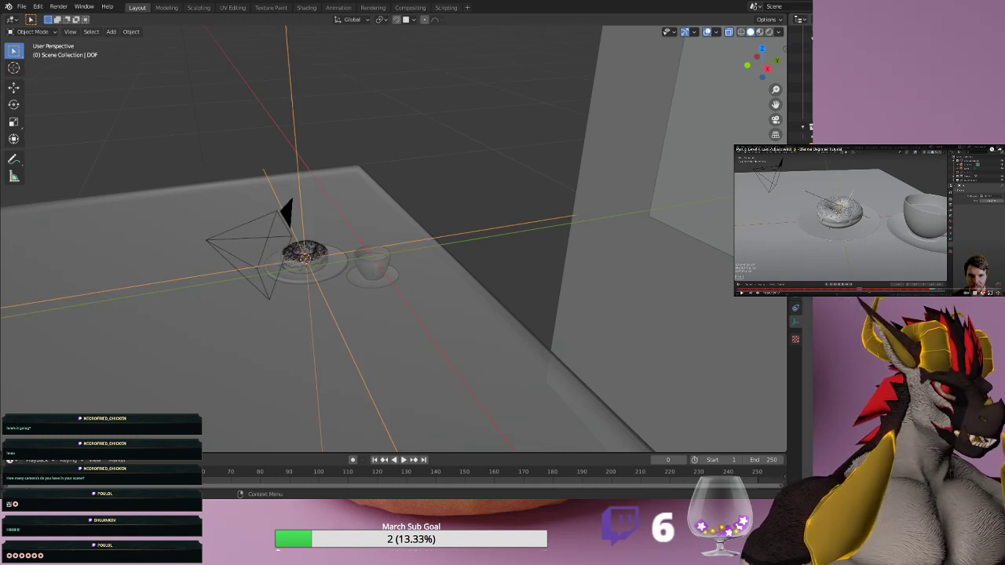
pyautogui.click(902, 290)
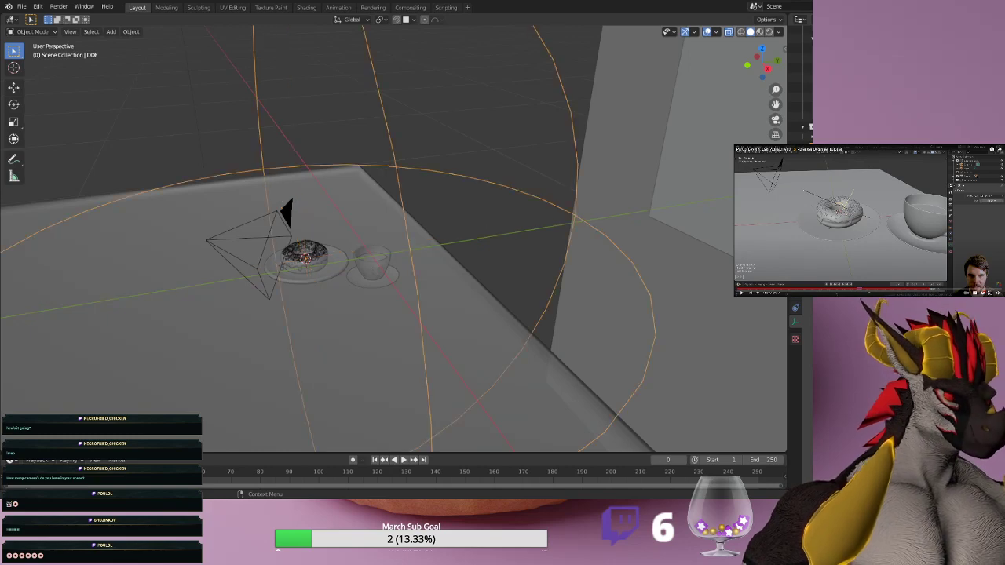
pyautogui.scroll(-5, 464, 208)
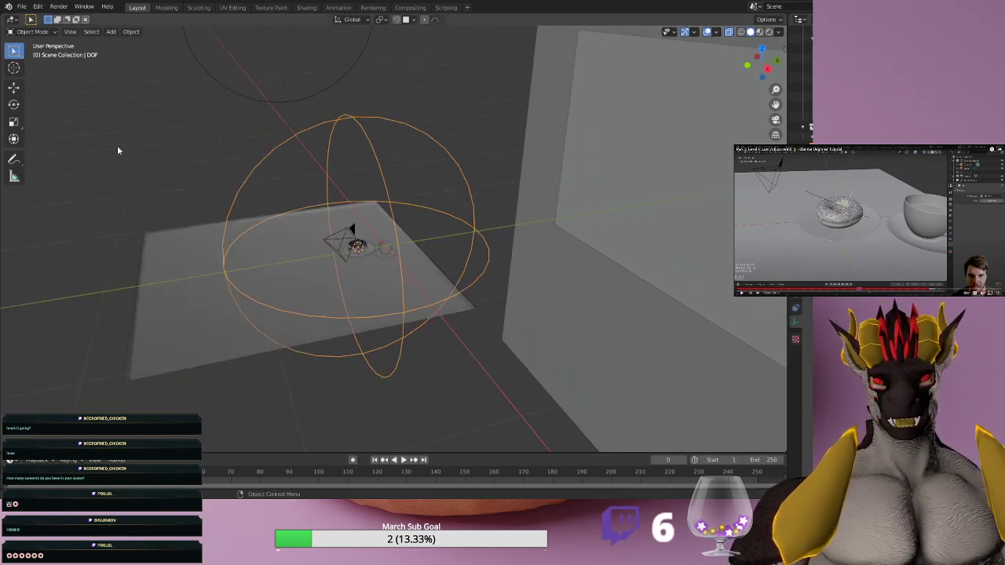
pyautogui.moveTo(307, 185); pyautogui.dragTo(496, 171, button='middle')
pyautogui.scroll(5, 474, 196)
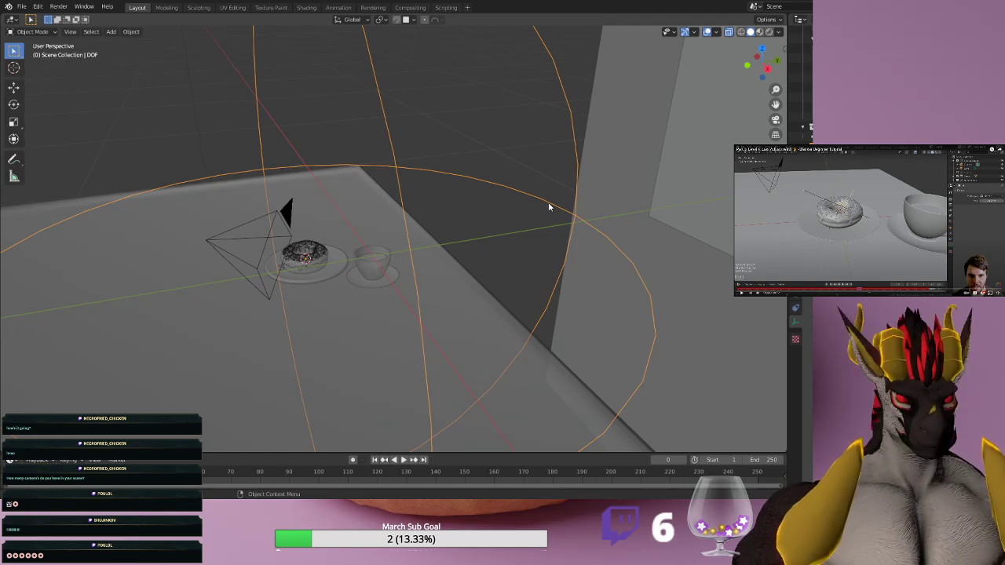
pyautogui.press('s')
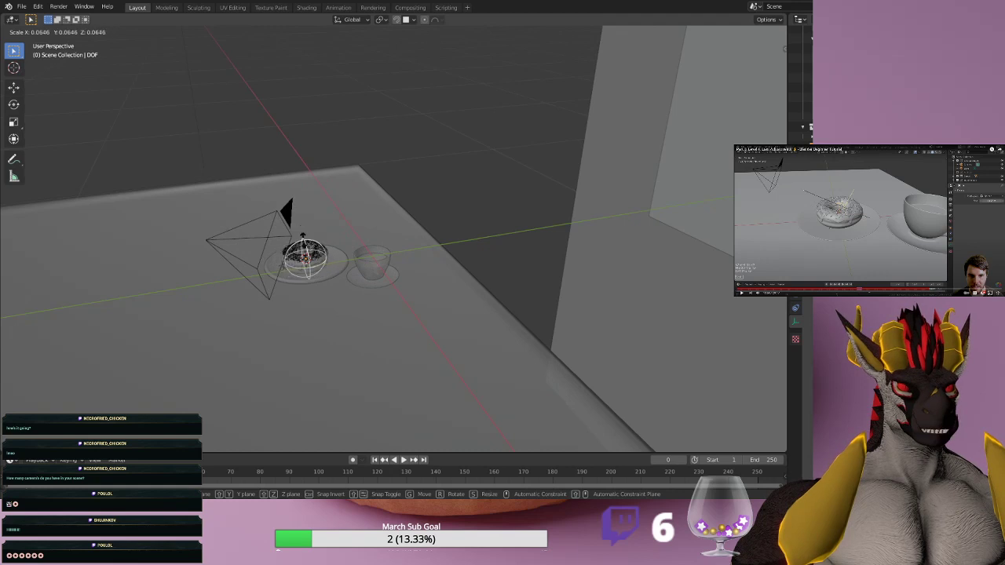
pyautogui.click(307, 254)
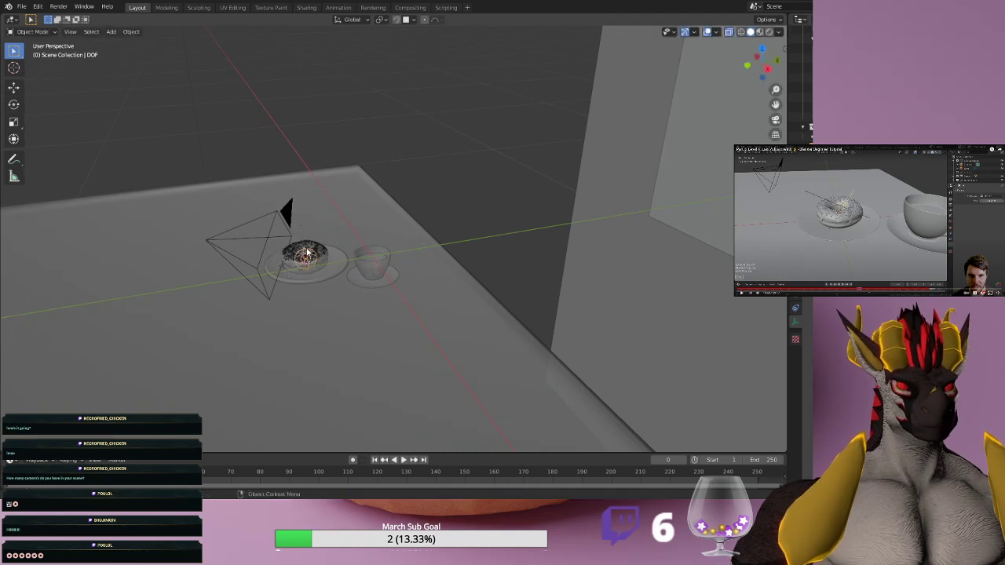
# Move the DOF sphere from the donut's centre to the front of the icing facing the camera.
pyautogui.scroll(6, 334, 249)
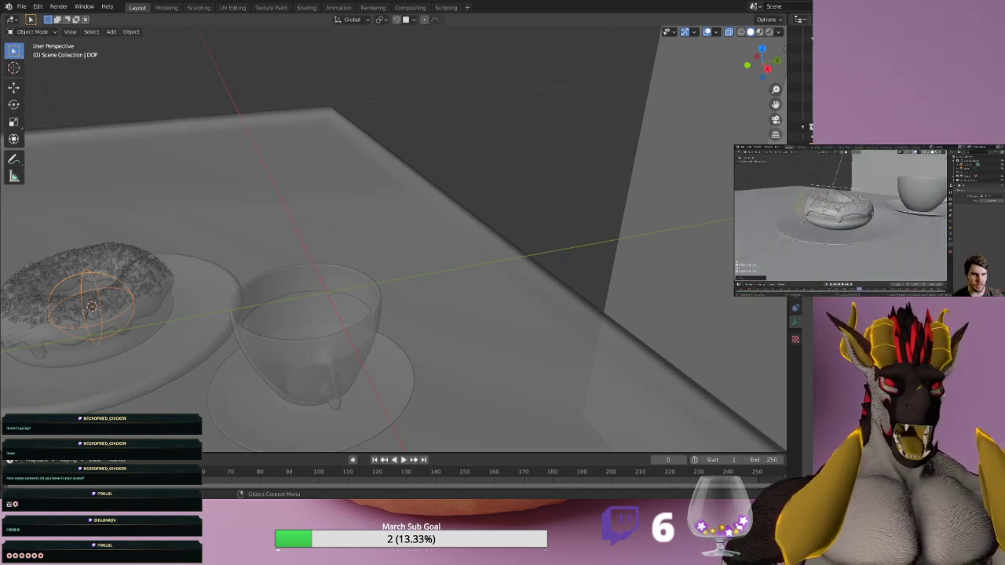
pyautogui.moveTo(609, 223); pyautogui.dragTo(634, 227, button='middle')
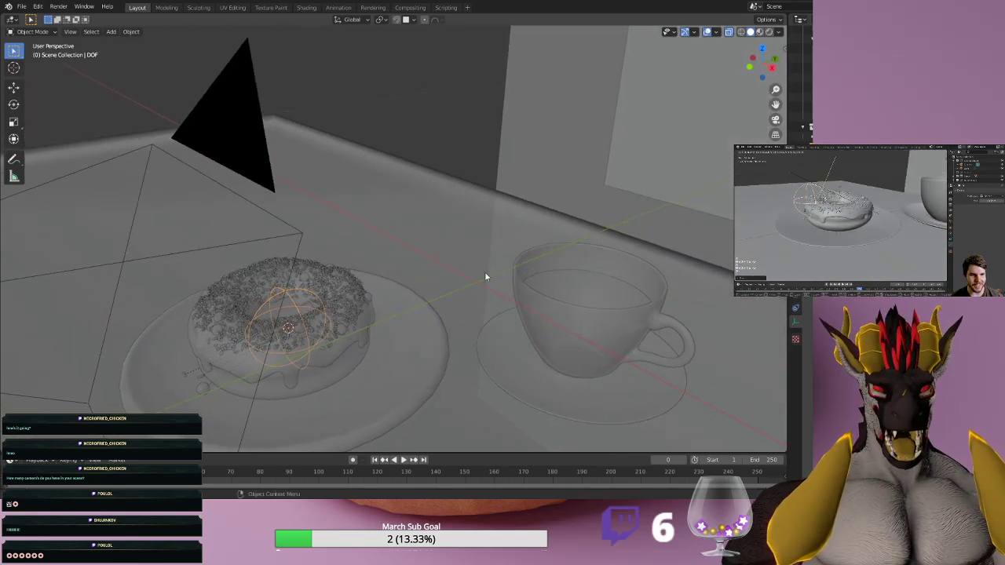
pyautogui.click(13, 87)
pyautogui.moveTo(321, 319); pyautogui.dragTo(217, 301)
pyautogui.press('z')
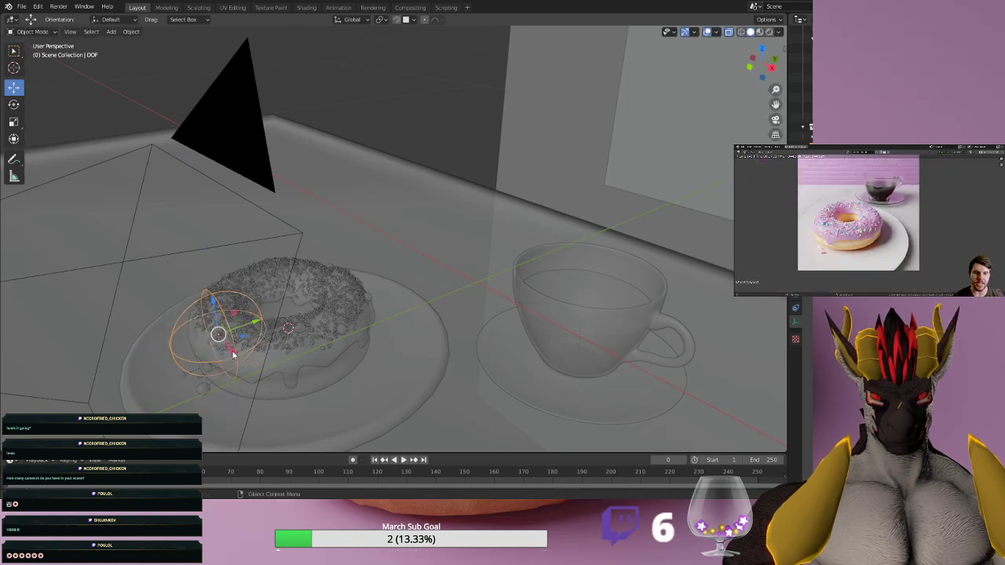
pyautogui.moveTo(232, 355); pyautogui.dragTo(241, 351)
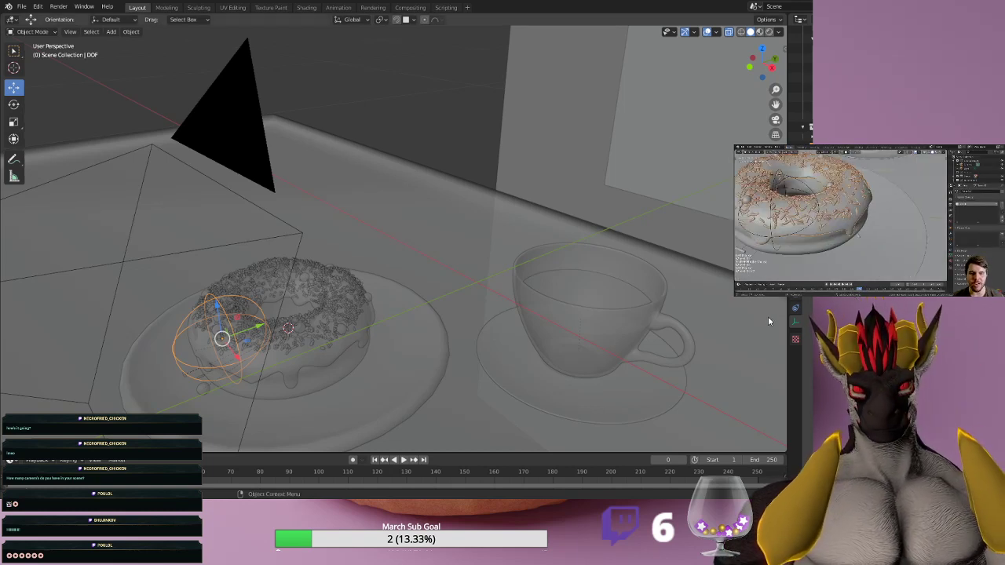
pyautogui.moveTo(256, 329); pyautogui.dragTo(265, 327)
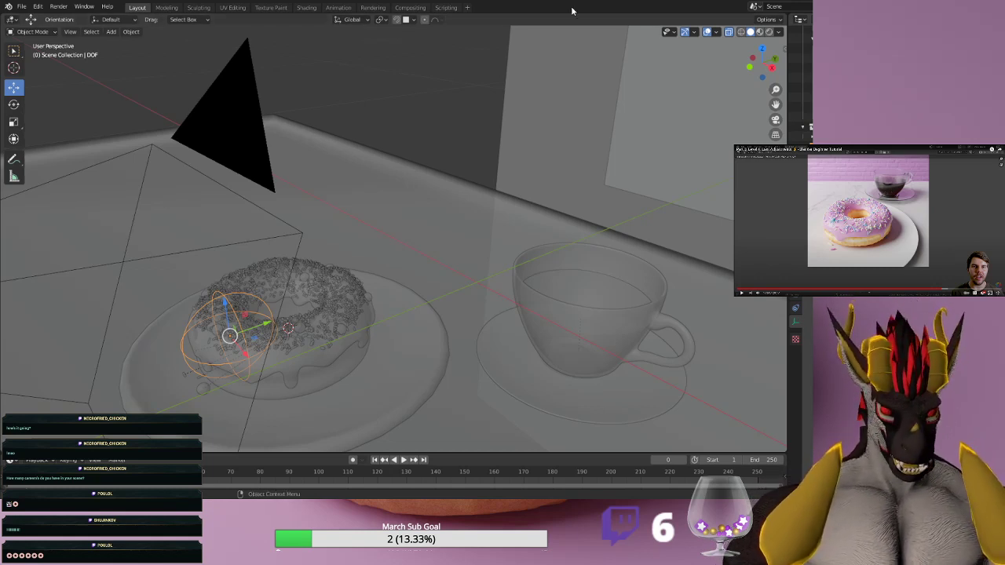
# Render the donut café scene with the repositioned DOF empty, review the full image and close the render result.
pyautogui.press('F12')
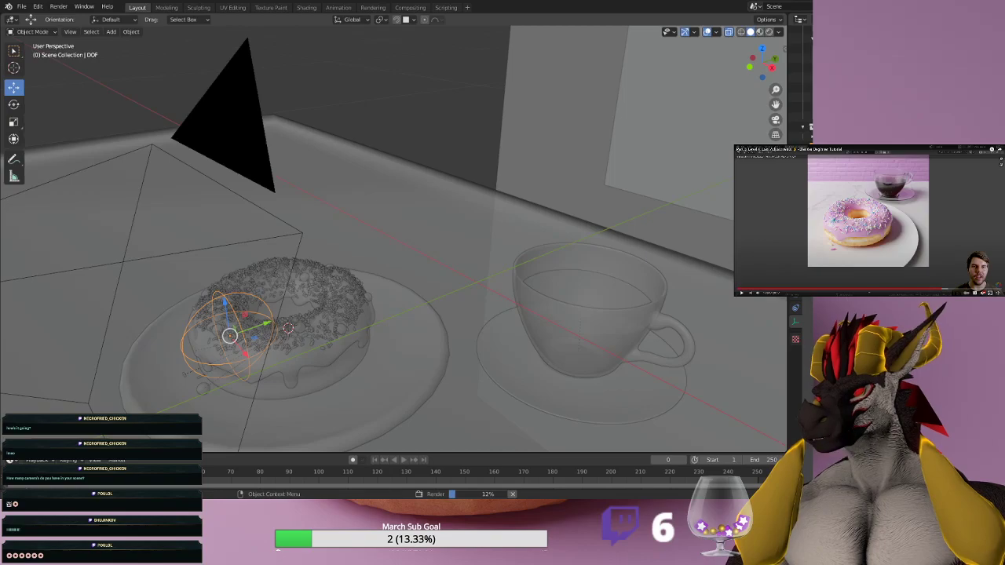
pyautogui.press('F11')
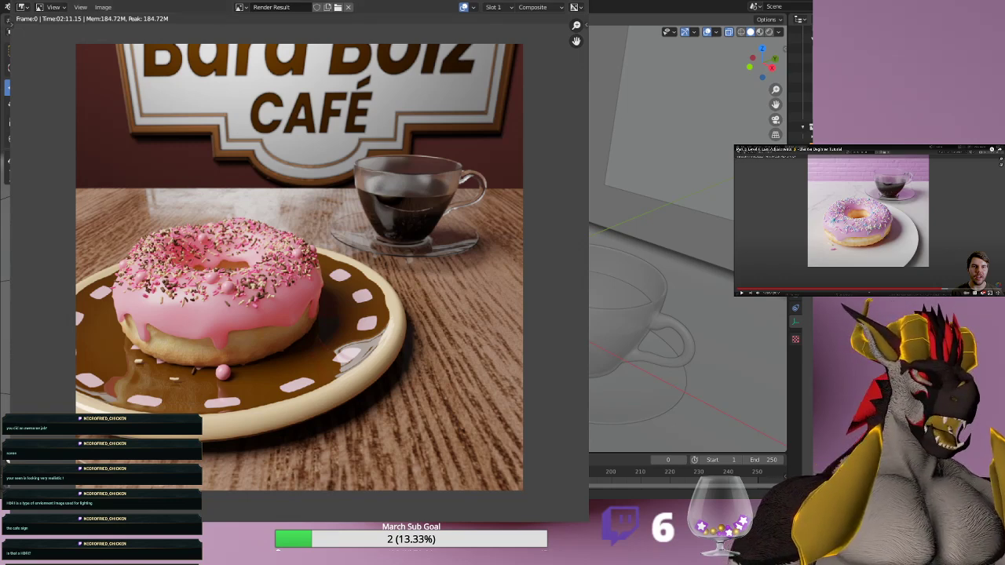
pyautogui.press('Escape')
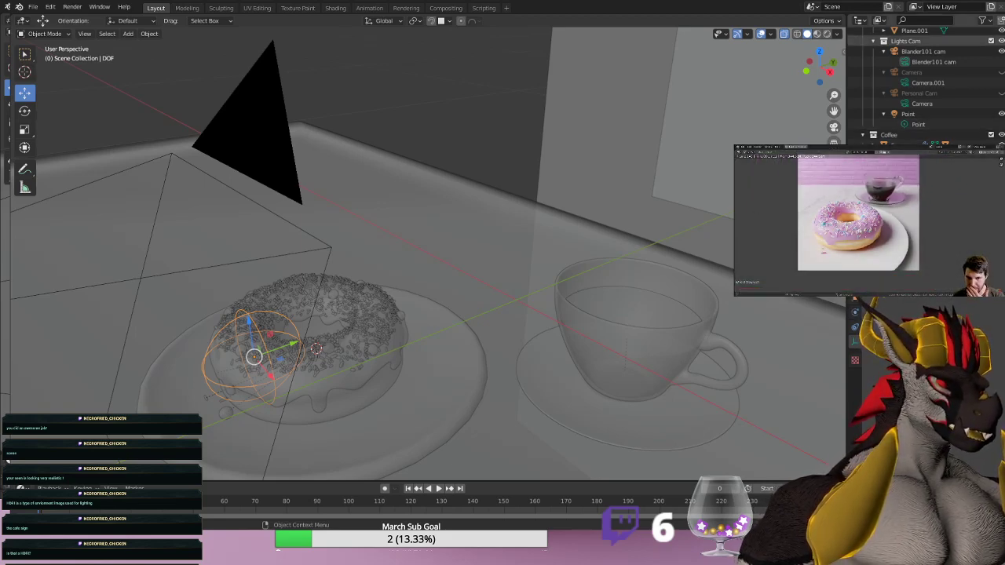
# Preview the scene in rendered viewport shading and examine the donut, plate and cup up close.
pyautogui.click(816, 33)
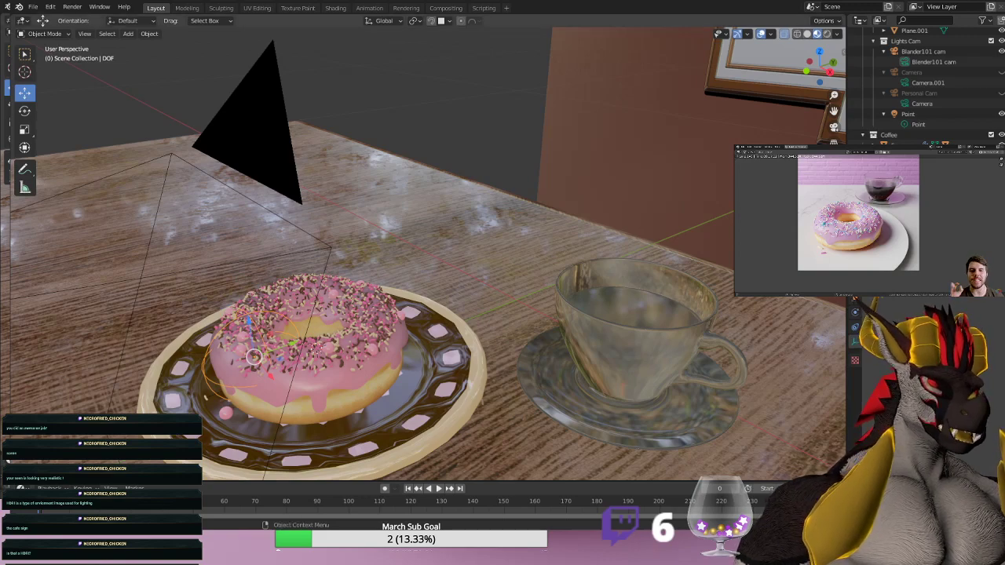
pyautogui.click(826, 34)
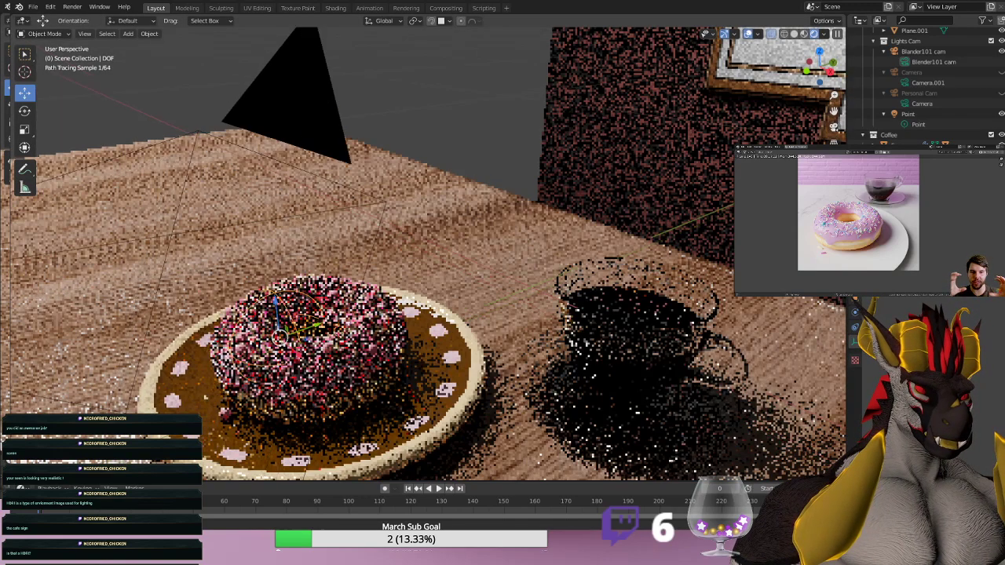
pyautogui.click(535, 118)
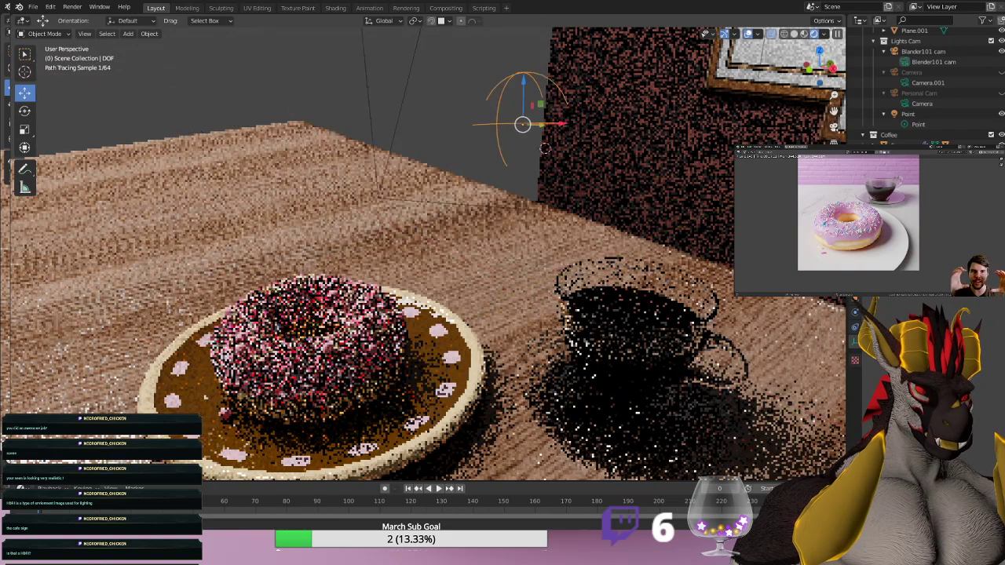
pyautogui.moveTo(510, 193); pyautogui.dragTo(551, 157, button='middle')
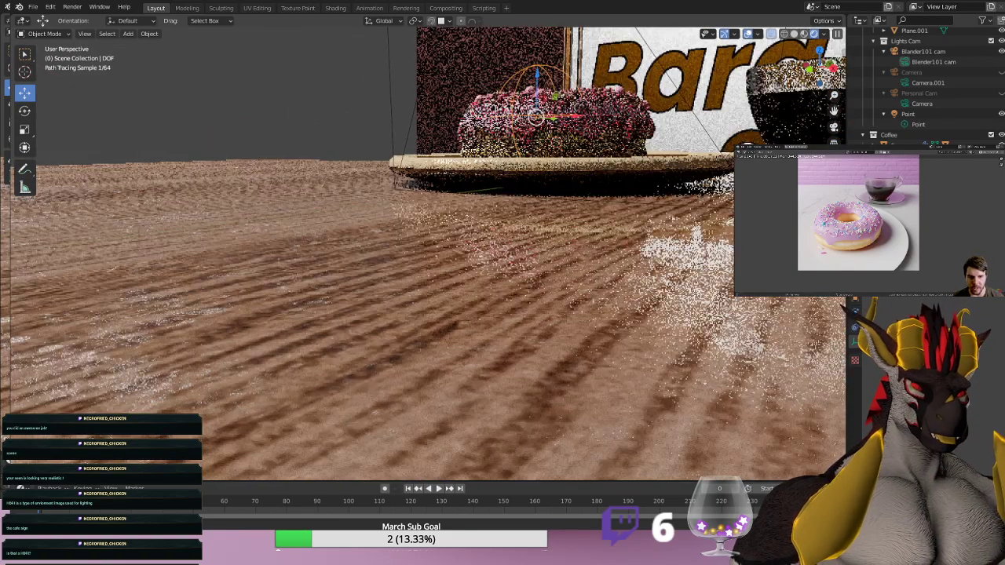
pyautogui.moveTo(542, 161)
pyautogui.mouseDown(button='middle')
pyautogui.moveTo(483, 204)
pyautogui.moveTo(510, 168)
pyautogui.mouseUp(button='middle')
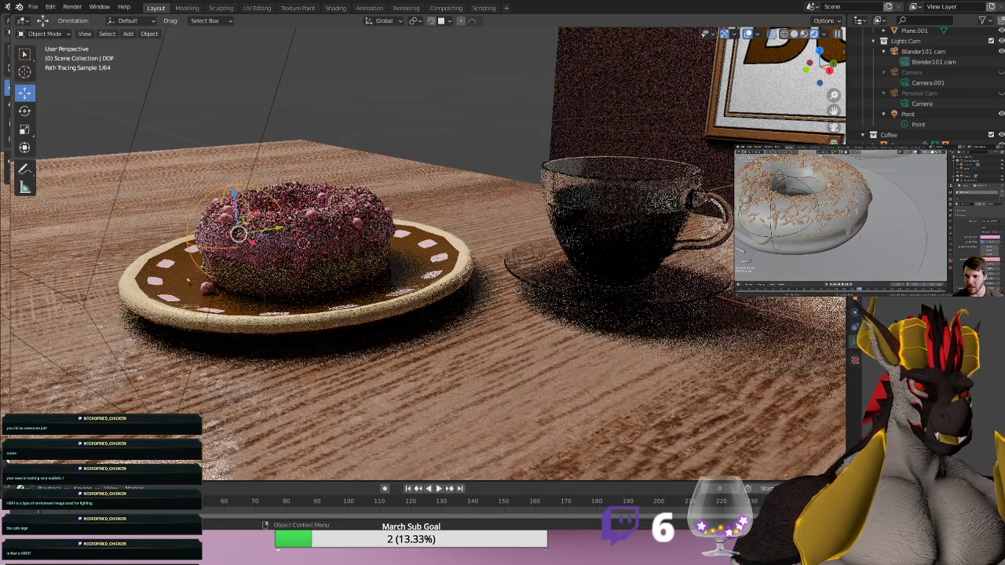
pyautogui.scroll(8, 424, 251)
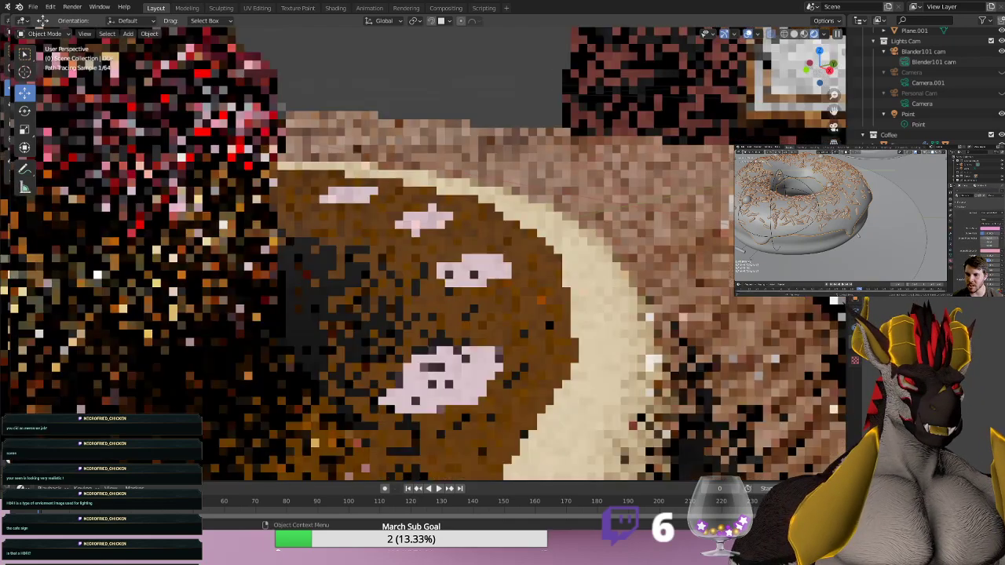
pyautogui.scroll(-6, 424, 251)
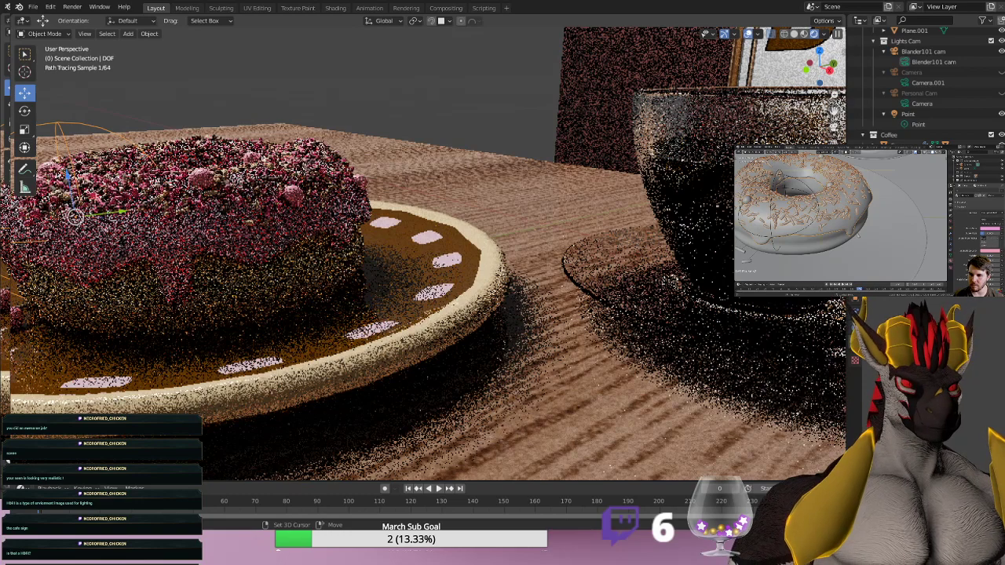
pyautogui.moveTo(74, 218); pyautogui.dragTo(161, 241)
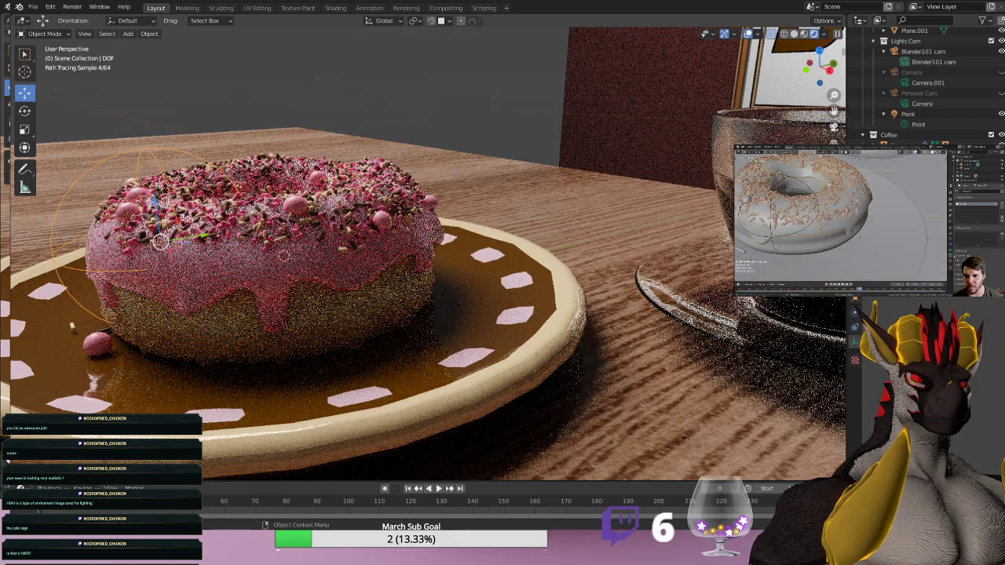
# Inspect the material settings of the icing, the plate and the wooden table, and clear the selection.
pyautogui.click(329, 182)
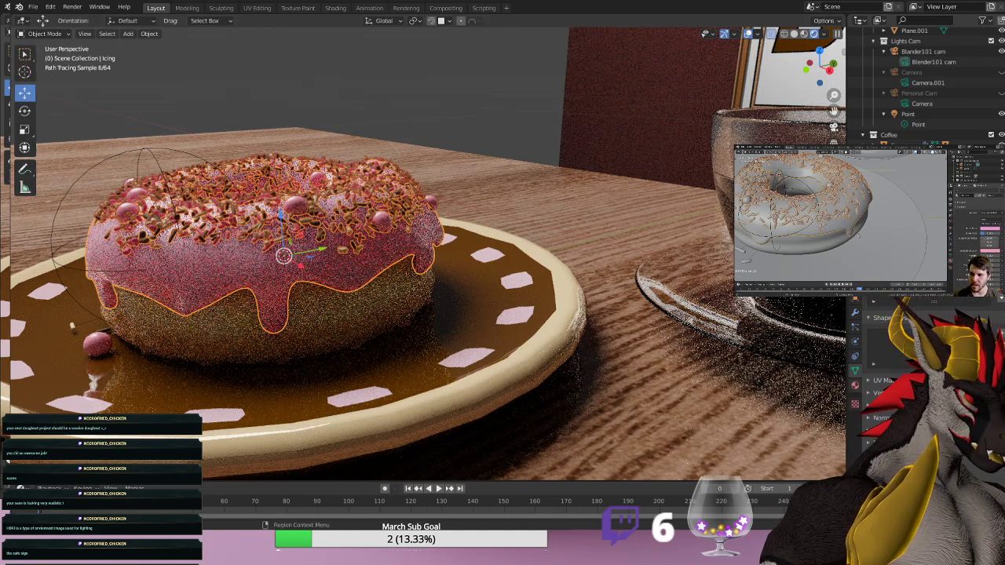
pyautogui.click(855, 385)
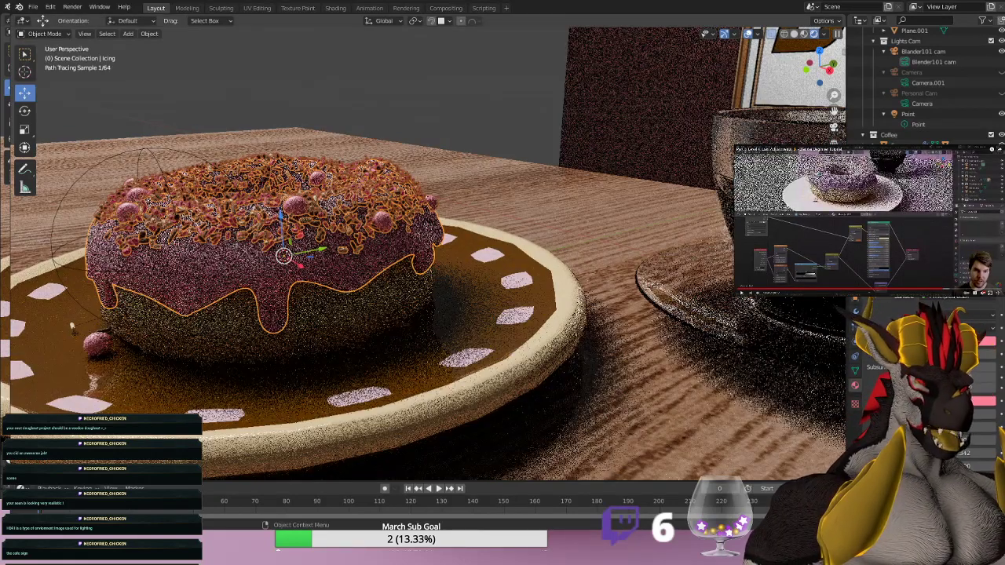
pyautogui.click(71, 326)
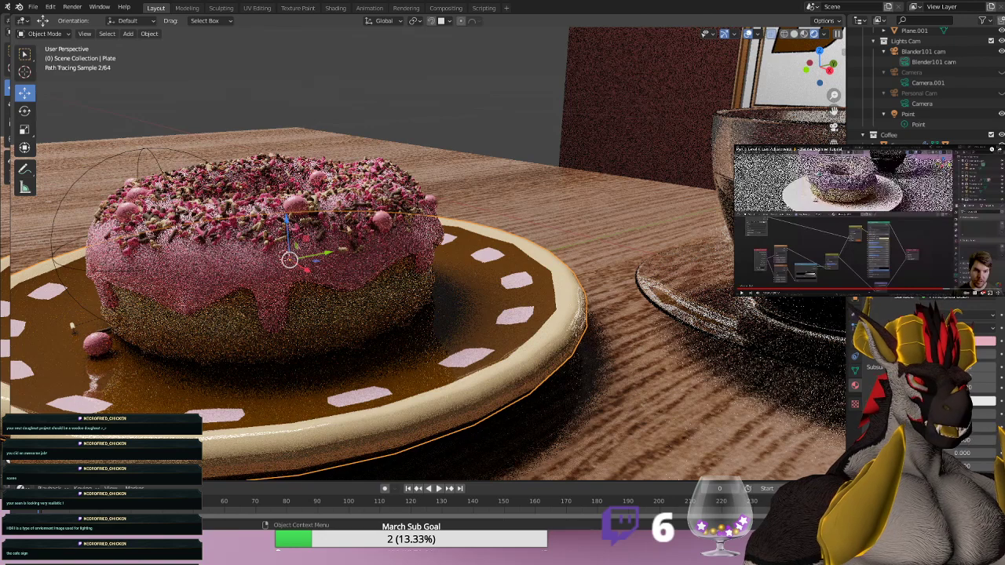
pyautogui.click(628, 377)
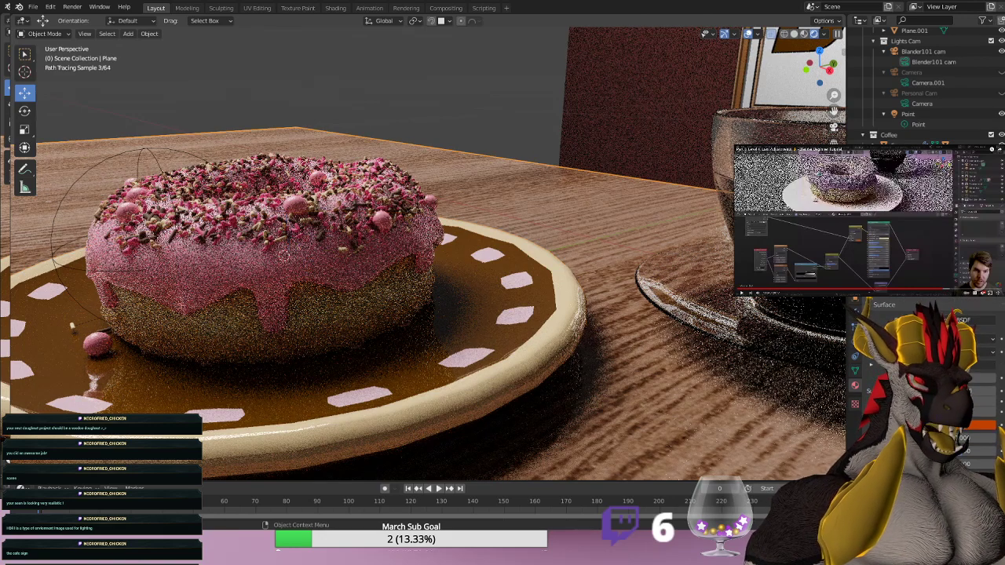
pyautogui.hotkey('alt', 'a')
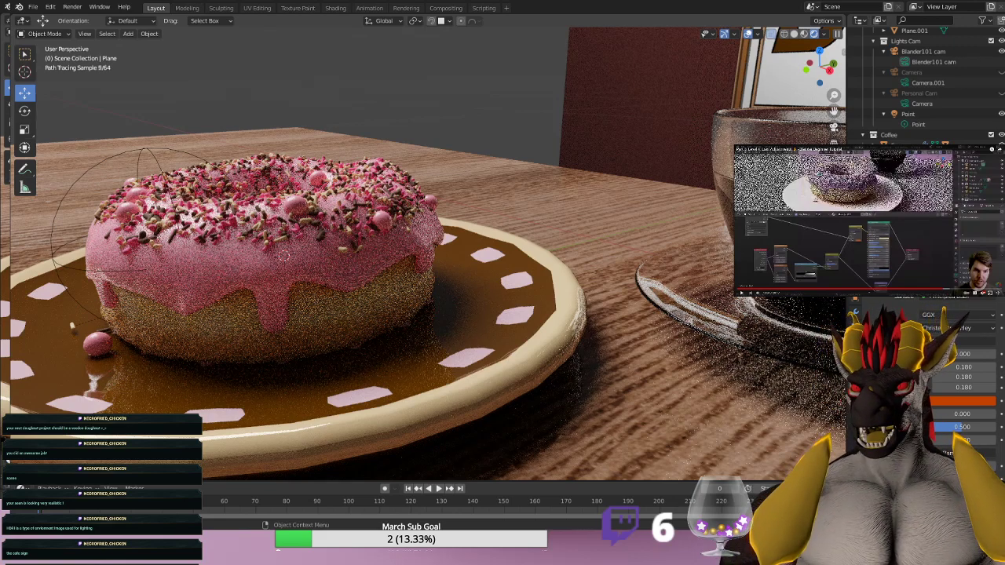
# Render the scene again from the camera view, review the finished image and close the render result.
pyautogui.scroll(-5, 424, 255)
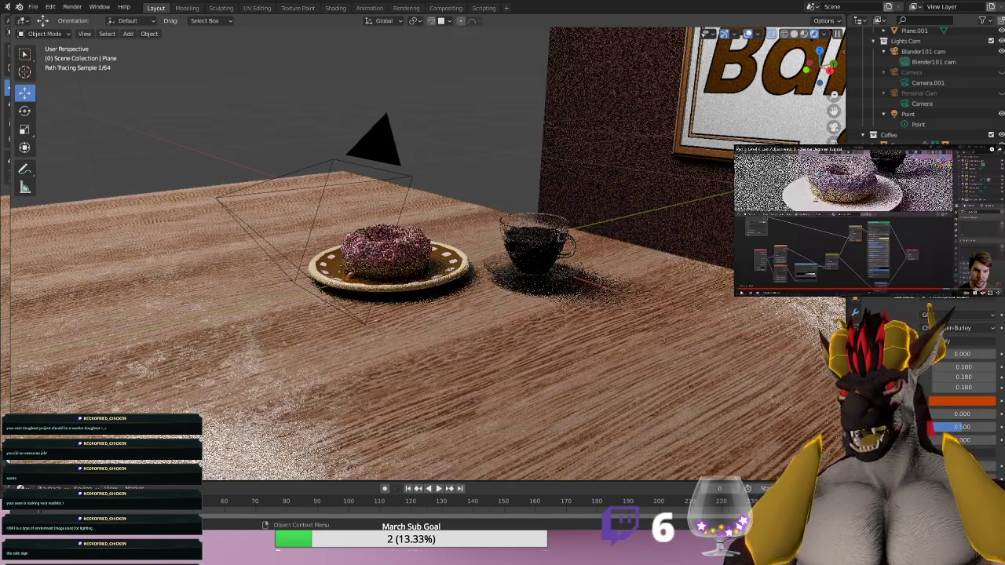
pyautogui.scroll(7, 423, 255)
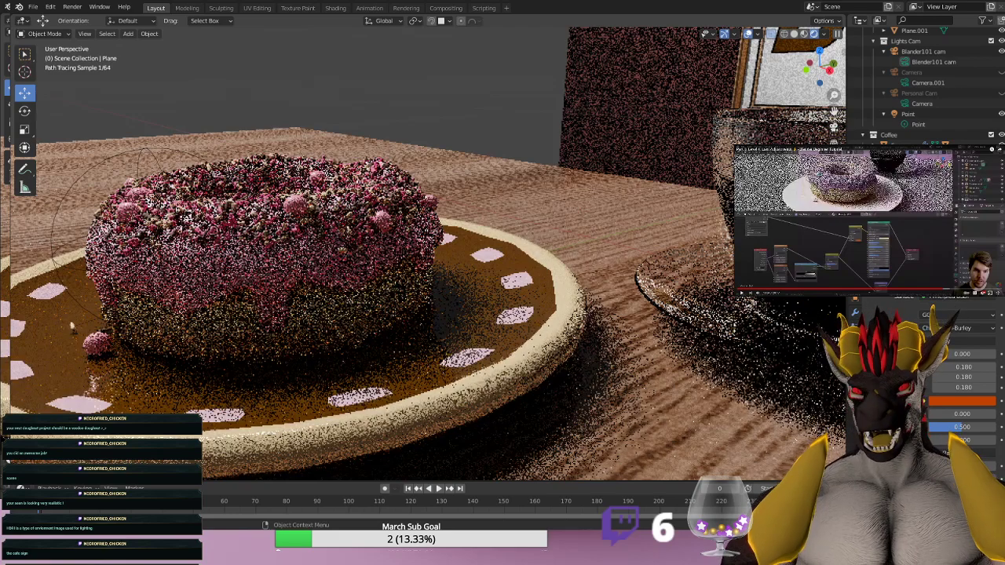
pyautogui.press('KP_0')
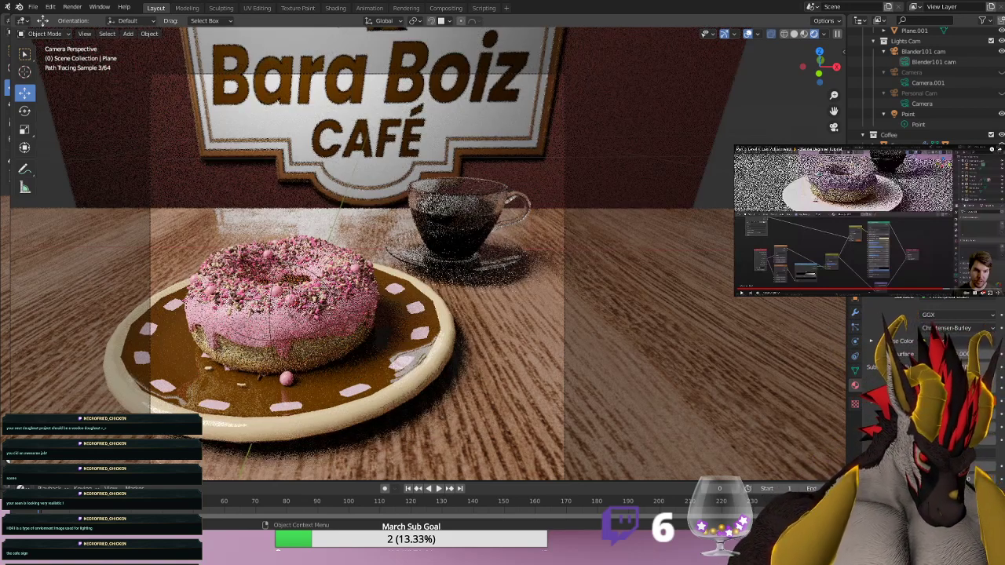
pyautogui.press('F12')
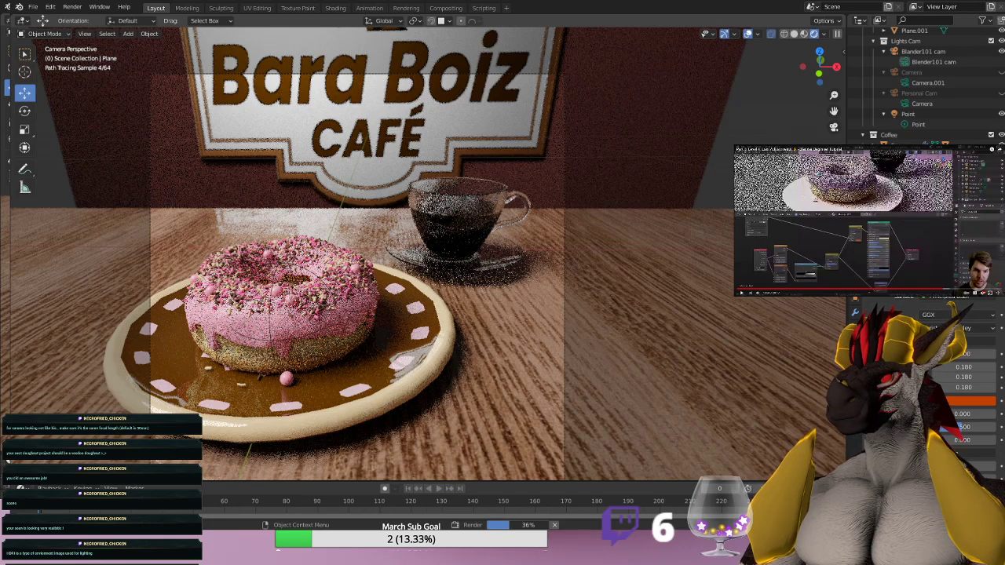
pyautogui.hotkey('alt', 'Tab')
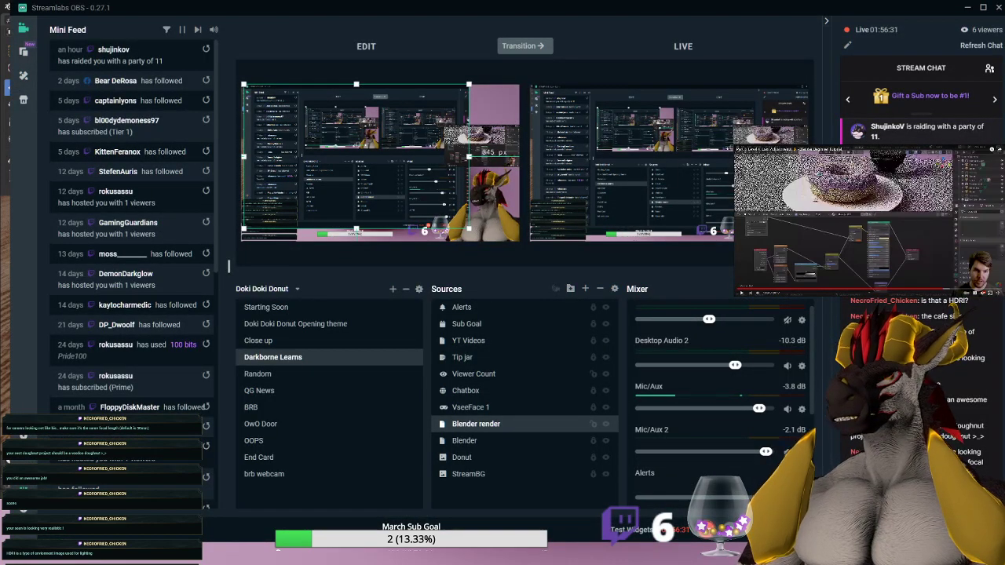
pyautogui.hotkey('alt', 'Tab')
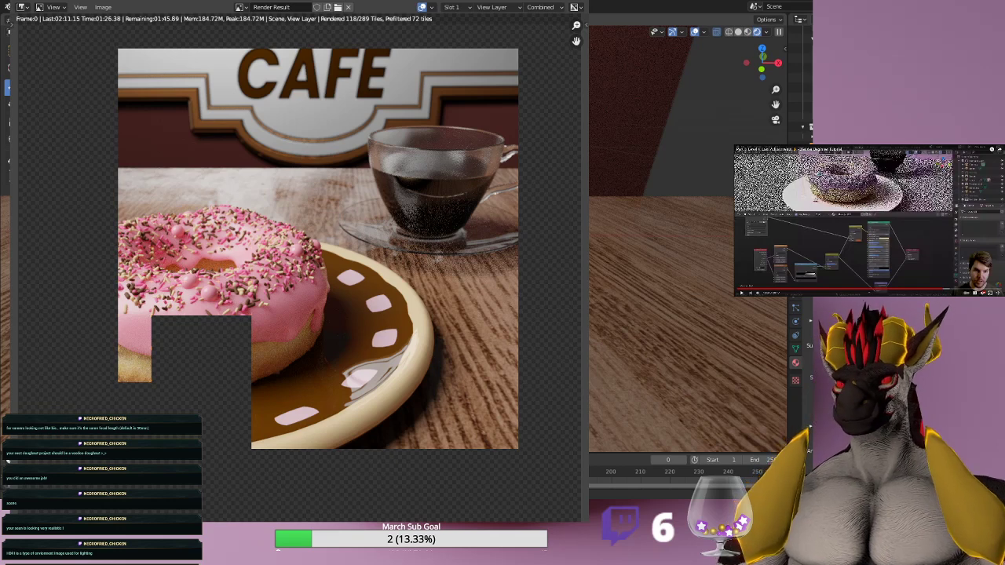
pyautogui.scroll(-1, 299, 267)
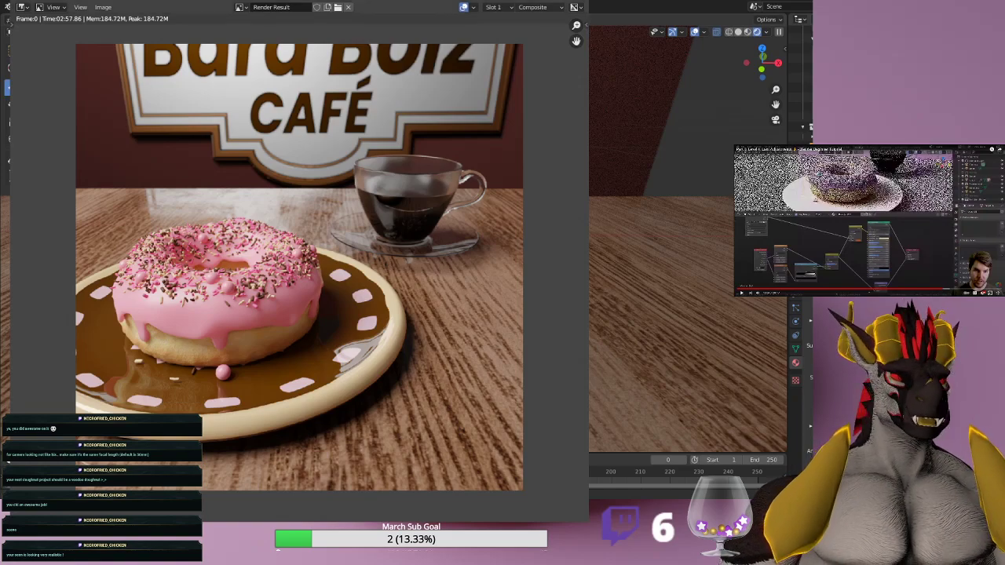
pyautogui.press('Escape')
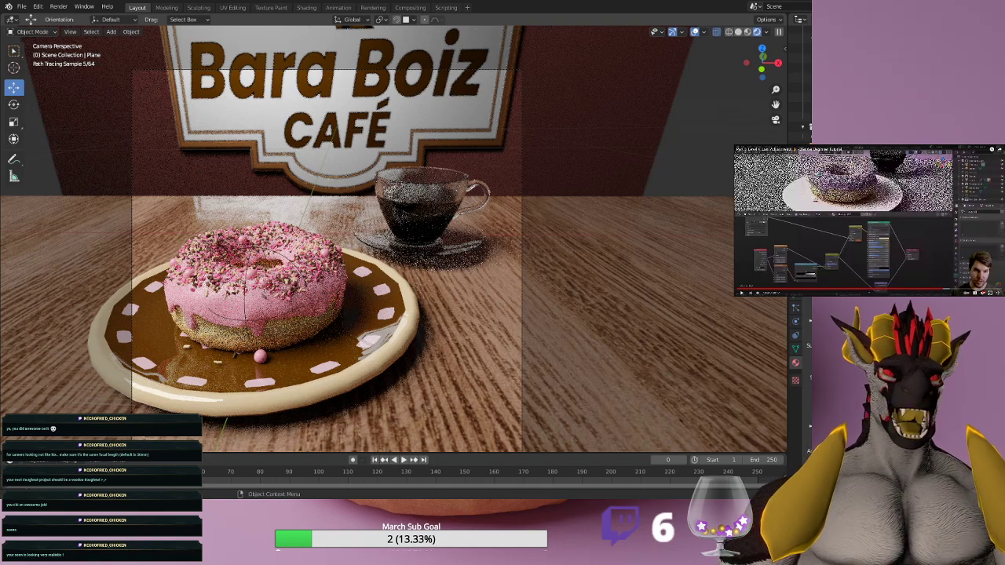
# Select the coffee cup and open its Condesation material nodes in the Shading workspace, with the cup in view.
pyautogui.click(431, 182)
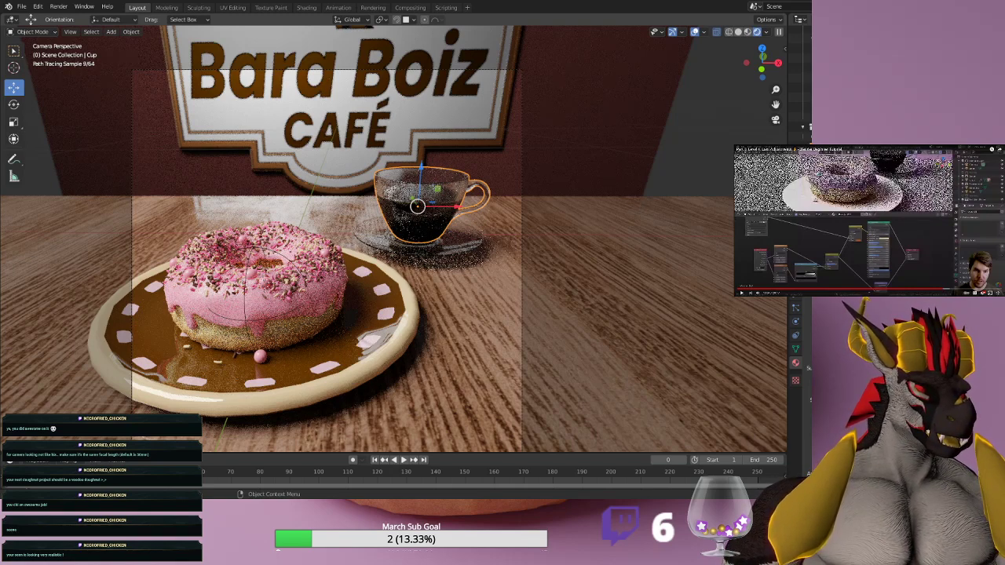
pyautogui.click(305, 8)
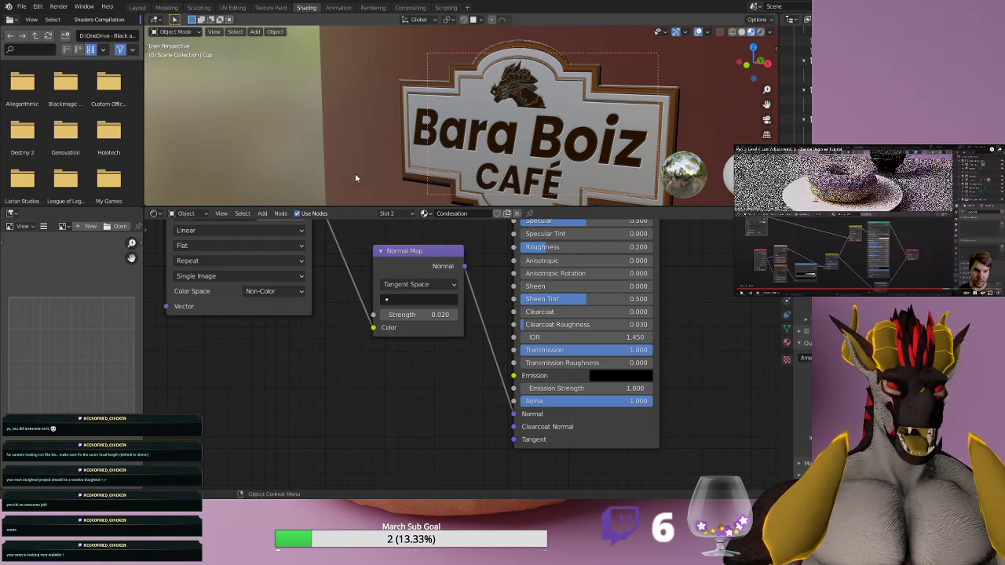
pyautogui.moveTo(766, 103); pyautogui.dragTo(826, 88)
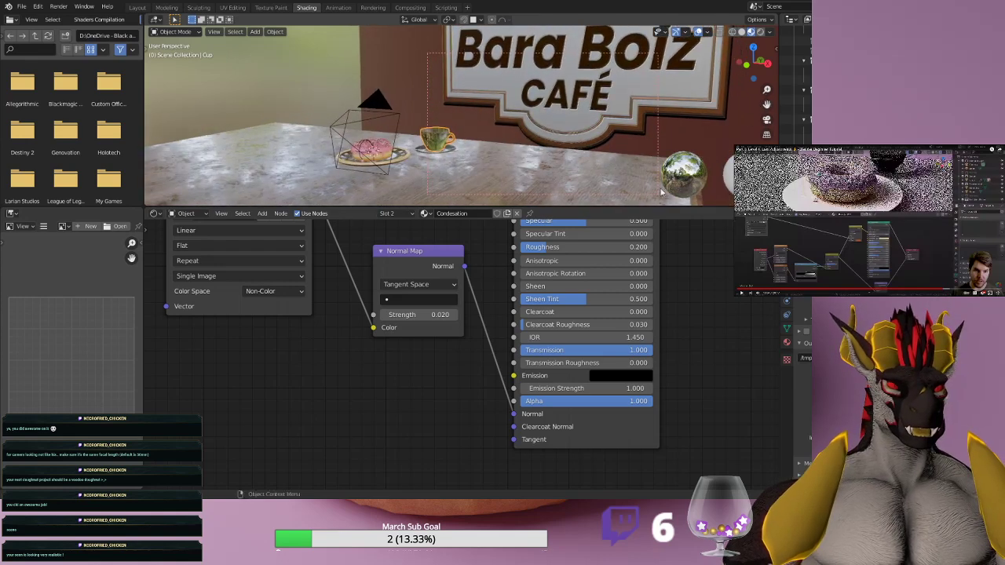
pyautogui.scroll(4, 429, 189)
pyautogui.click(416, 182)
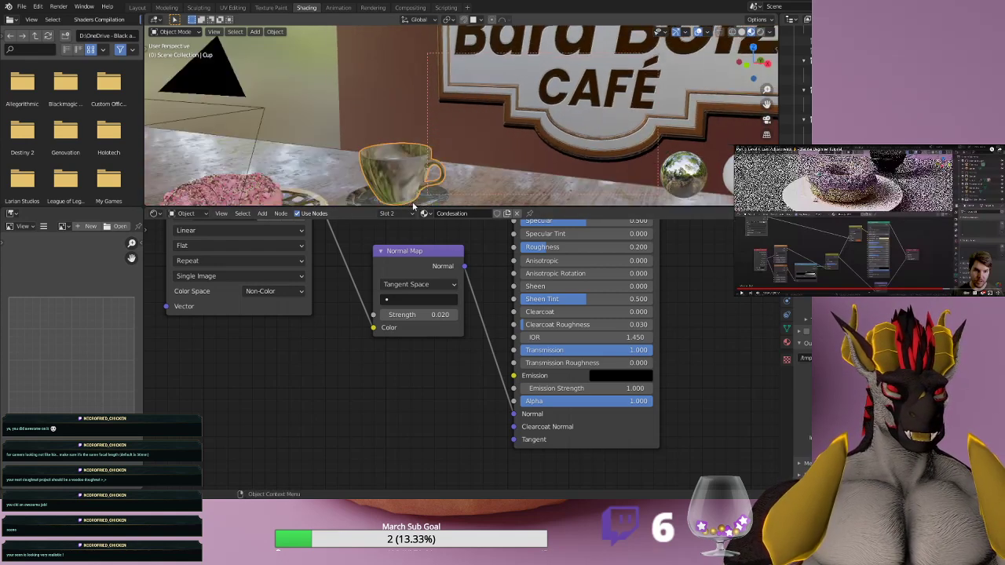
# Switch the Shading viewport to rendered shading and examine the cup's glass and condensation inside the render region.
pyautogui.click(770, 34)
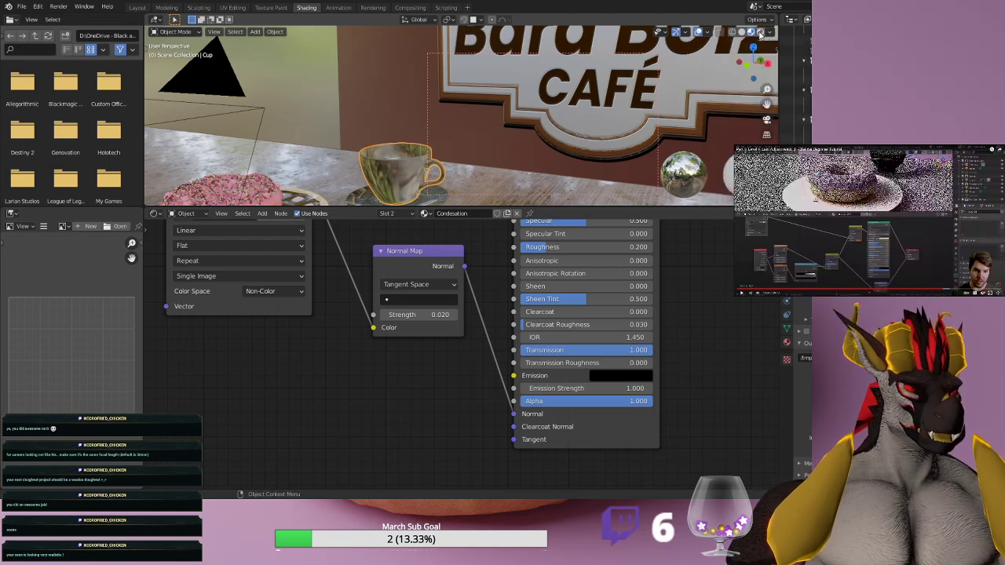
pyautogui.click(758, 33)
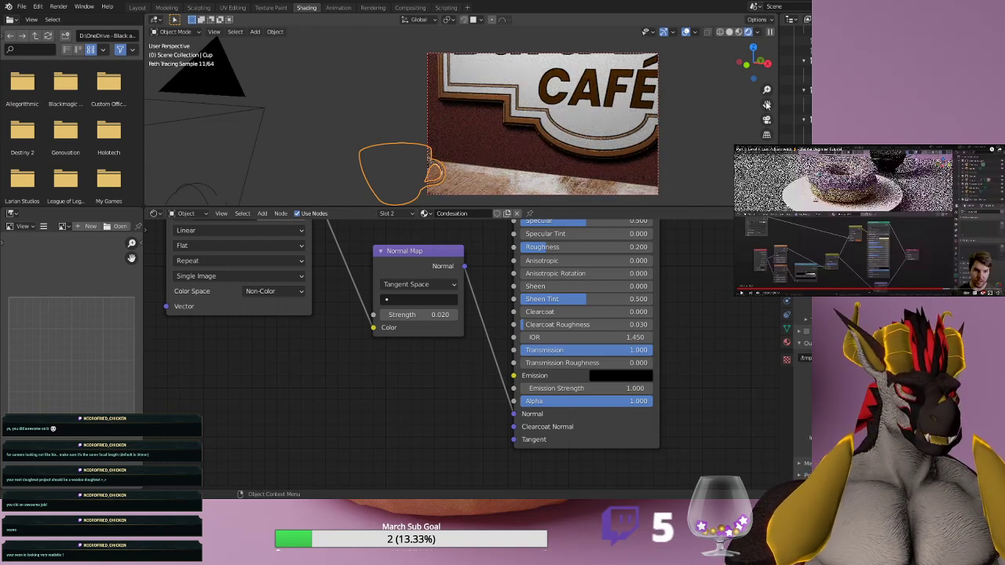
pyautogui.moveTo(766, 104)
pyautogui.mouseDown()
pyautogui.moveTo(777, 100)
pyautogui.moveTo(767, 105)
pyautogui.mouseUp()
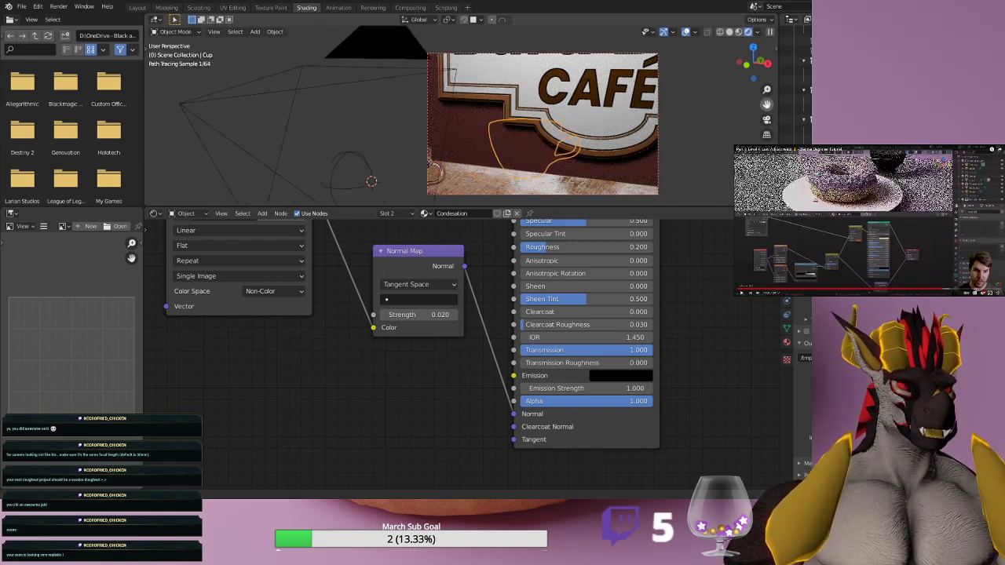
pyautogui.scroll(4, 533, 149)
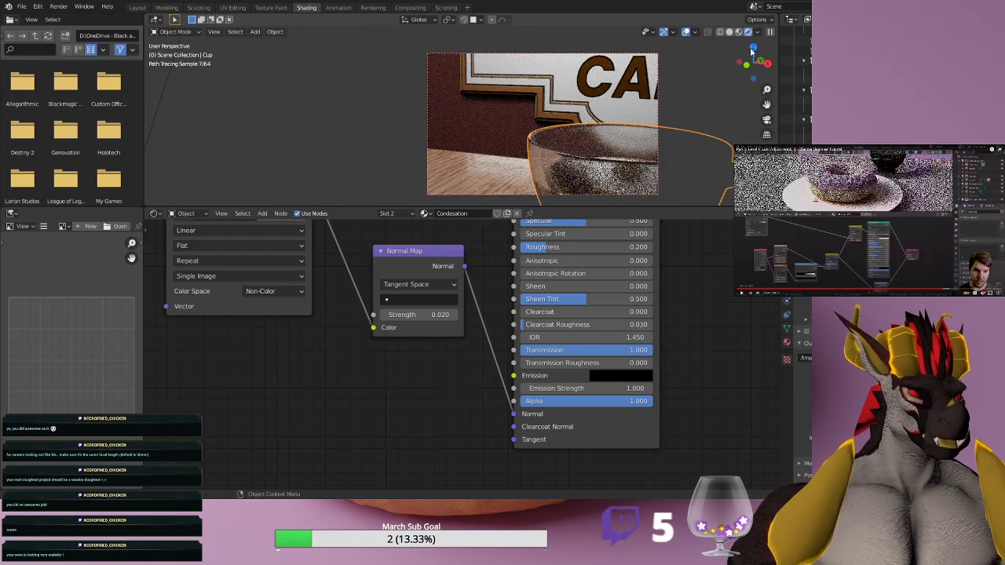
pyautogui.moveTo(767, 104); pyautogui.dragTo(757, 95)
pyautogui.scroll(3, 562, 157)
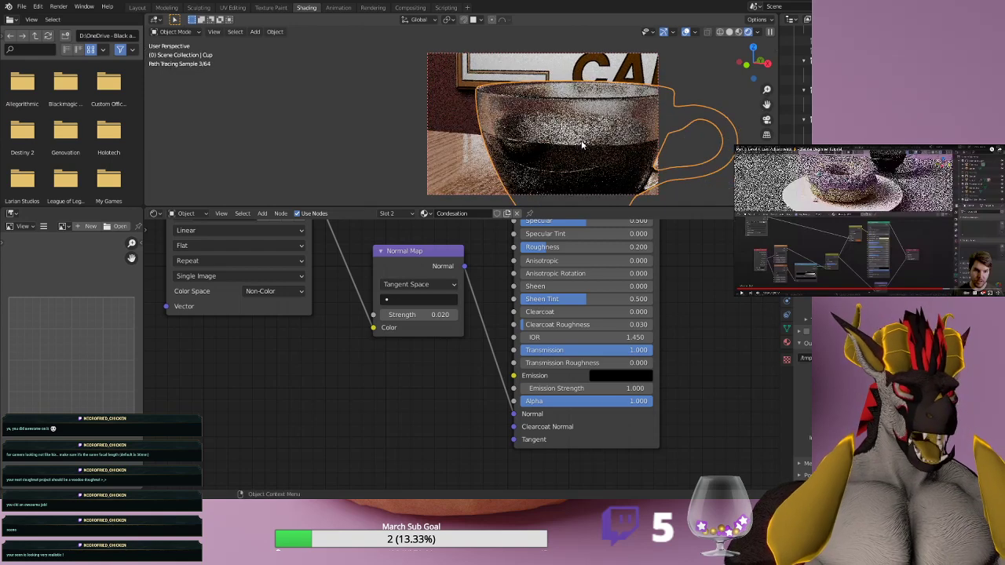
pyautogui.scroll(3, 581, 145)
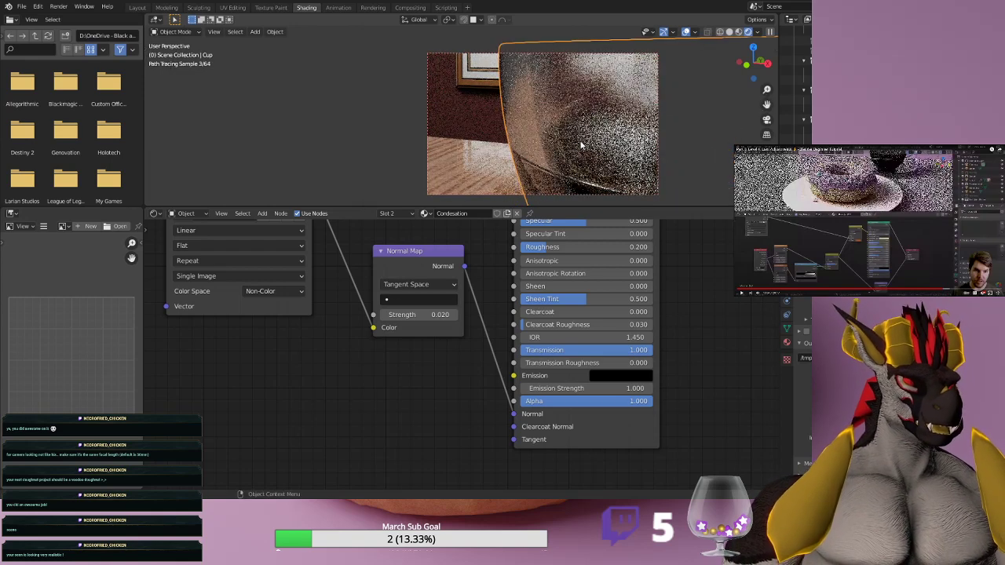
pyautogui.scroll(-3, 580, 146)
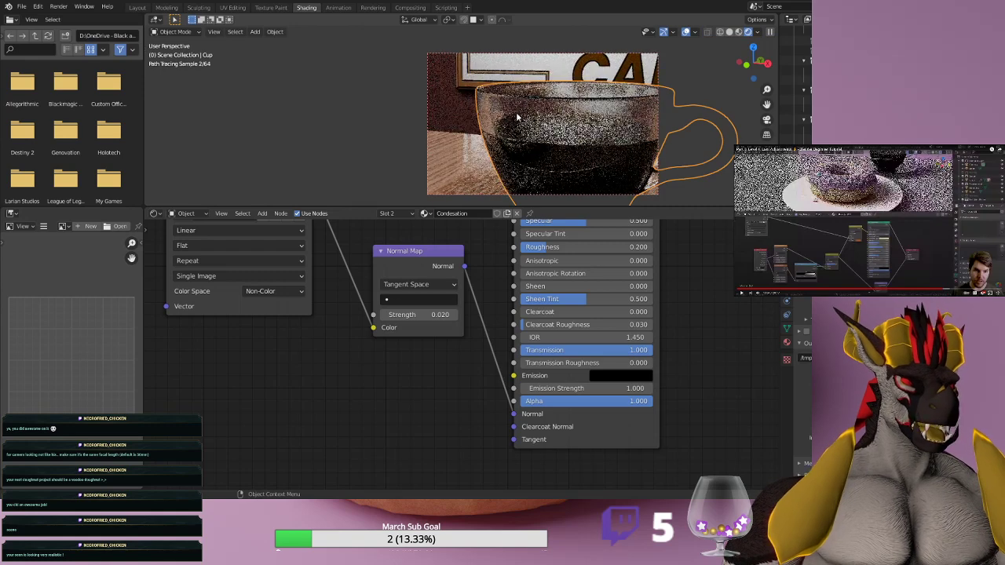
# Test the Condesation Normal Map strength at 0.920, 0, 0.140 and 0.180, ending at 0.210, while comparing the droplets in the rendered cup.
pyautogui.scroll(1, 435, 423)
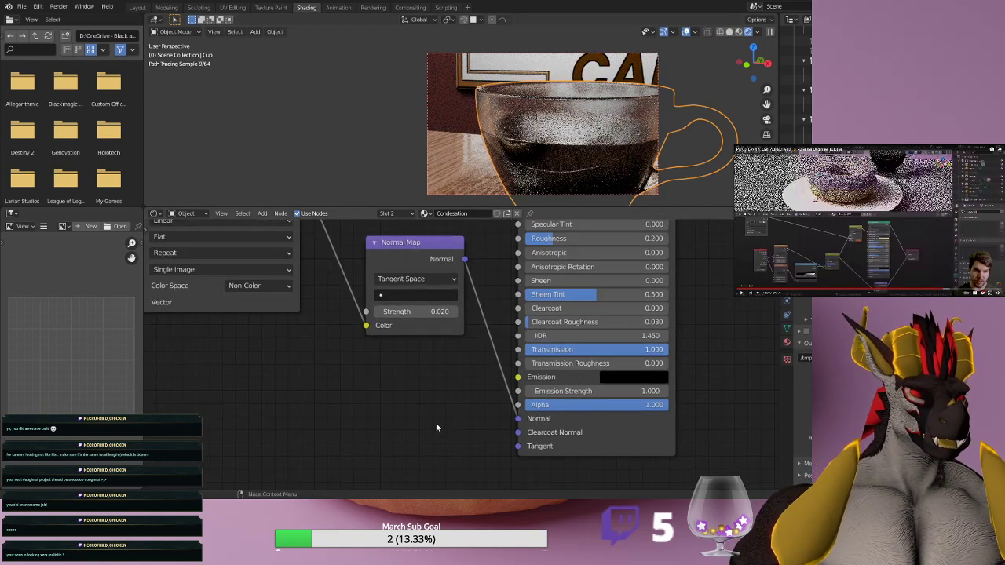
pyautogui.moveTo(476, 246); pyautogui.dragTo(534, 335, button='middle')
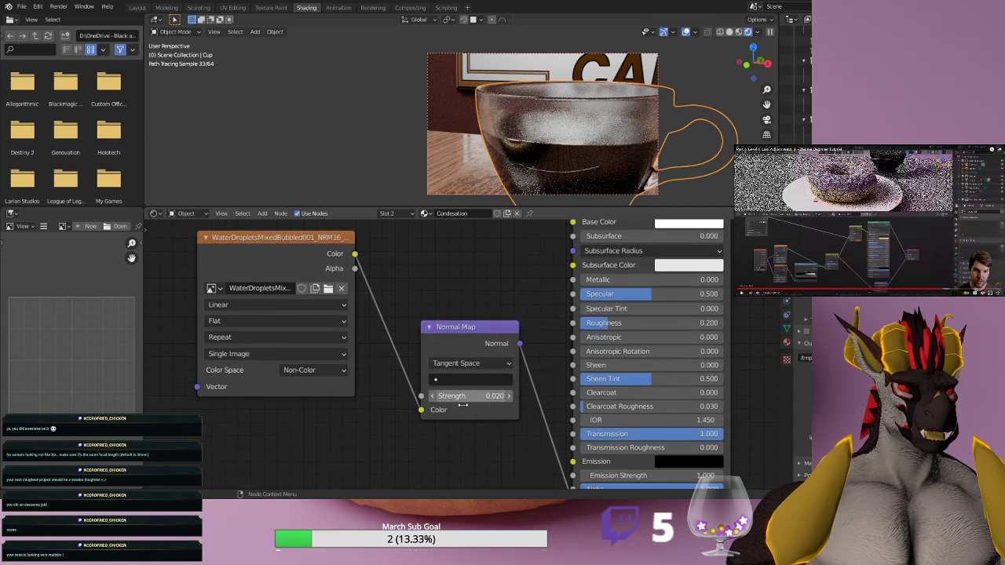
pyautogui.moveTo(469, 396); pyautogui.dragTo(541, 396)
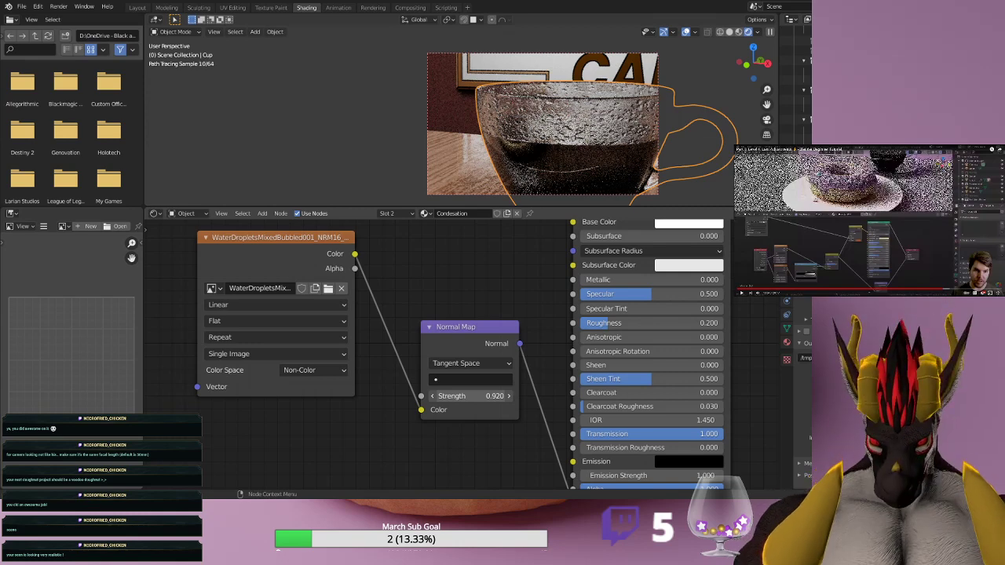
pyautogui.moveTo(469, 396); pyautogui.dragTo(397, 395)
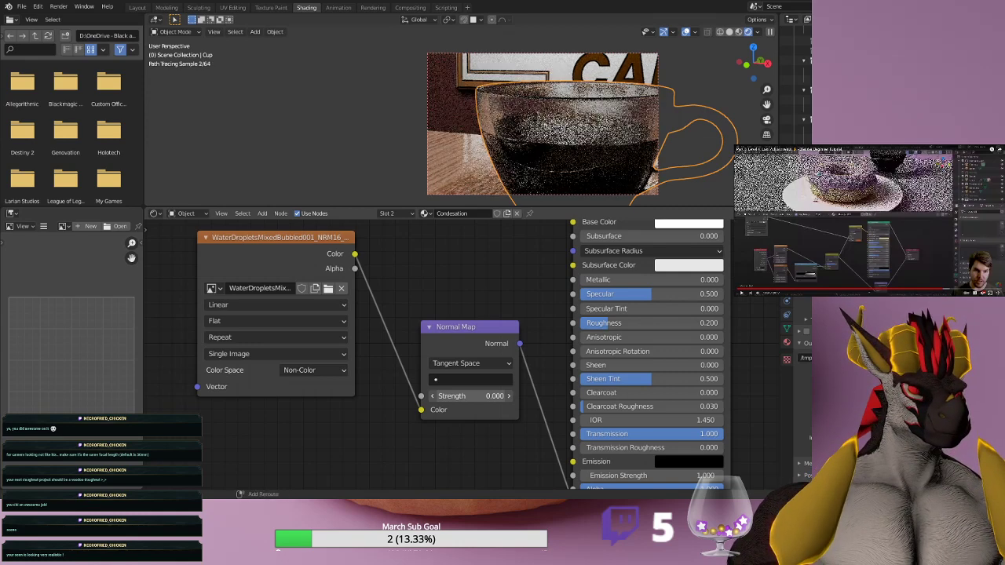
pyautogui.moveTo(469, 396); pyautogui.dragTo(480, 396)
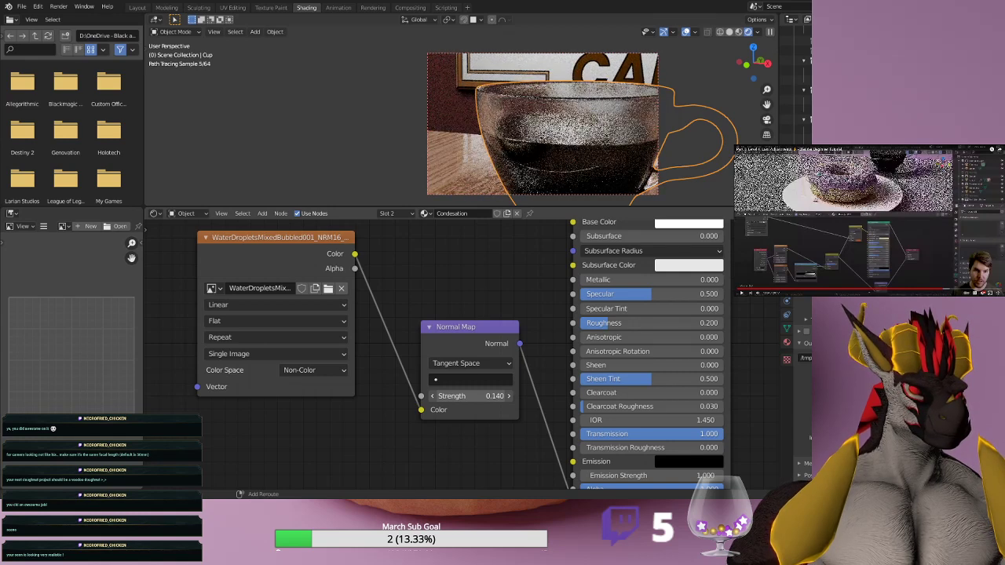
pyautogui.moveTo(479, 395); pyautogui.dragTo(482, 395)
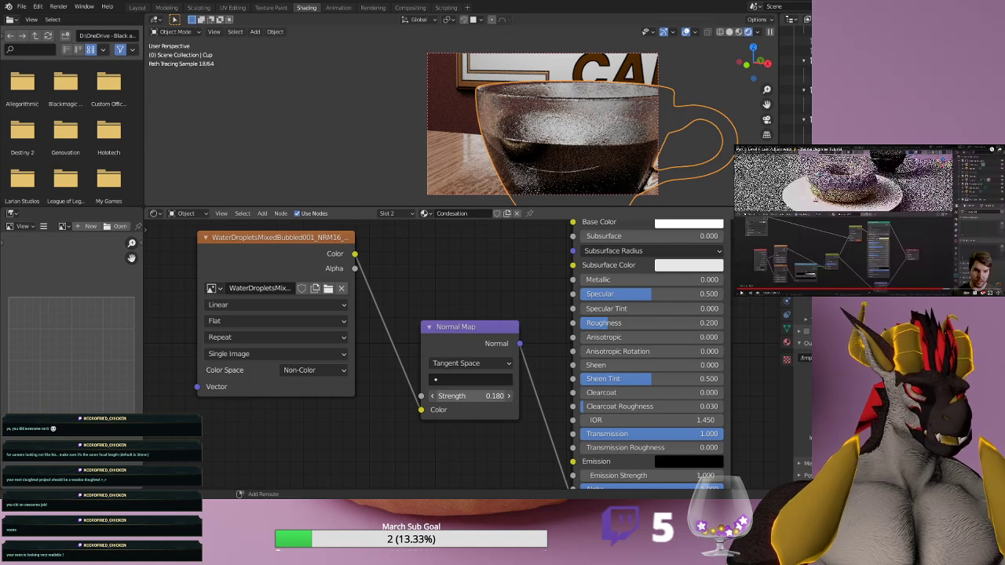
pyautogui.moveTo(471, 396); pyautogui.dragTo(476, 396)
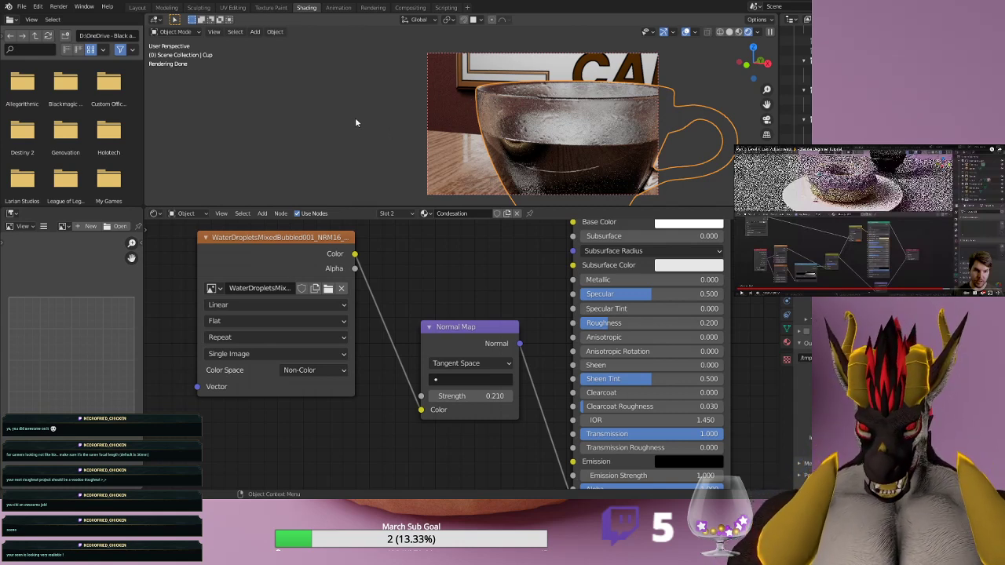
# Redraw the viewport render region as a tiny box in the empty area beside the cup.
pyautogui.press('b')
pyautogui.press('Escape')
pyautogui.press('b')
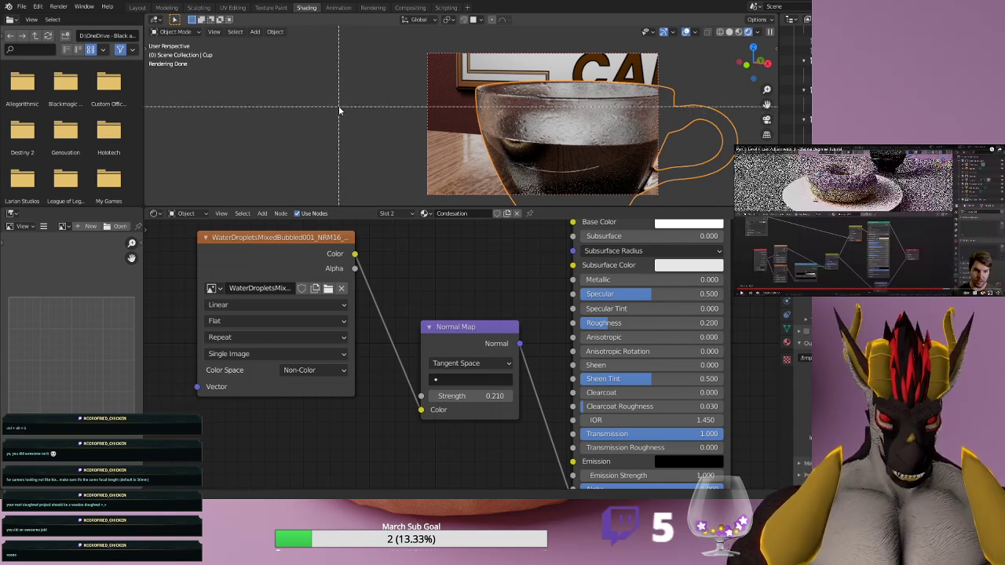
pyautogui.moveTo(323, 87); pyautogui.dragTo(335, 99)
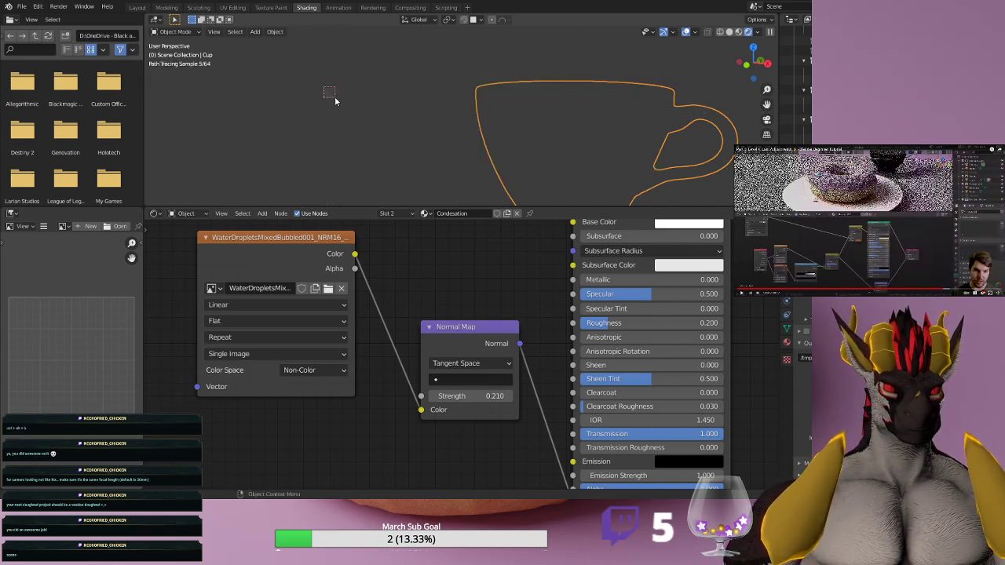
pyautogui.rightClick(329, 94)
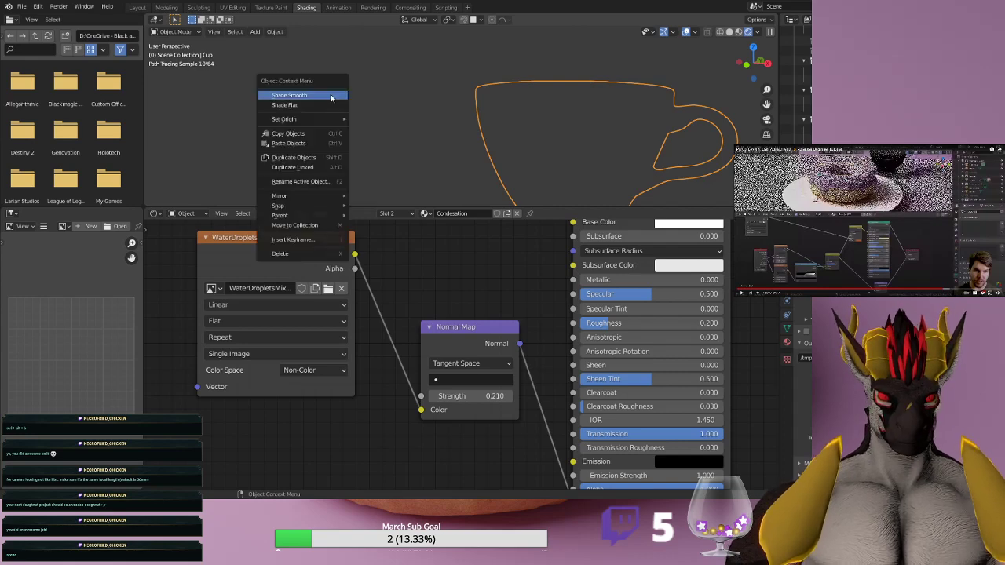
pyautogui.click(384, 70)
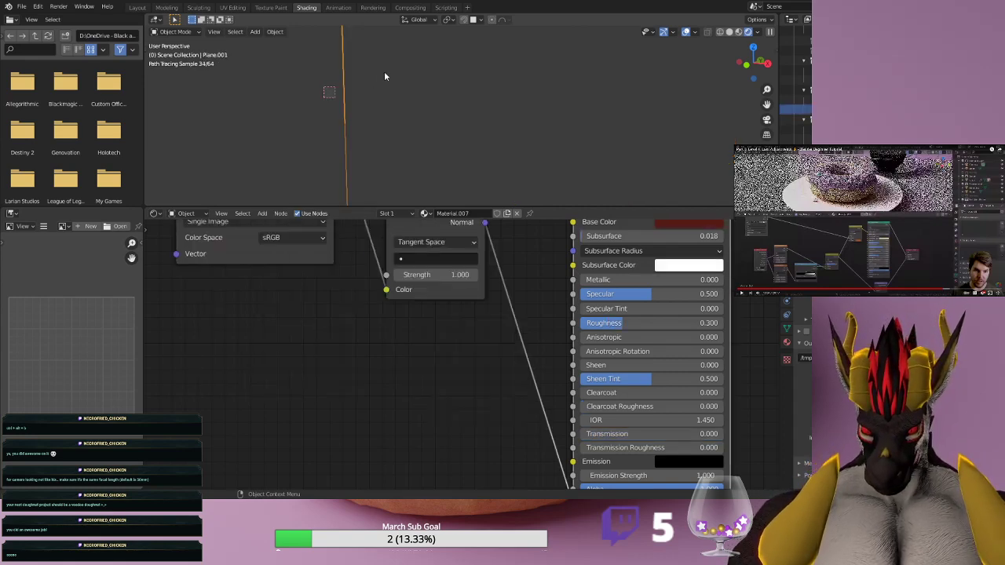
pyautogui.click(385, 75)
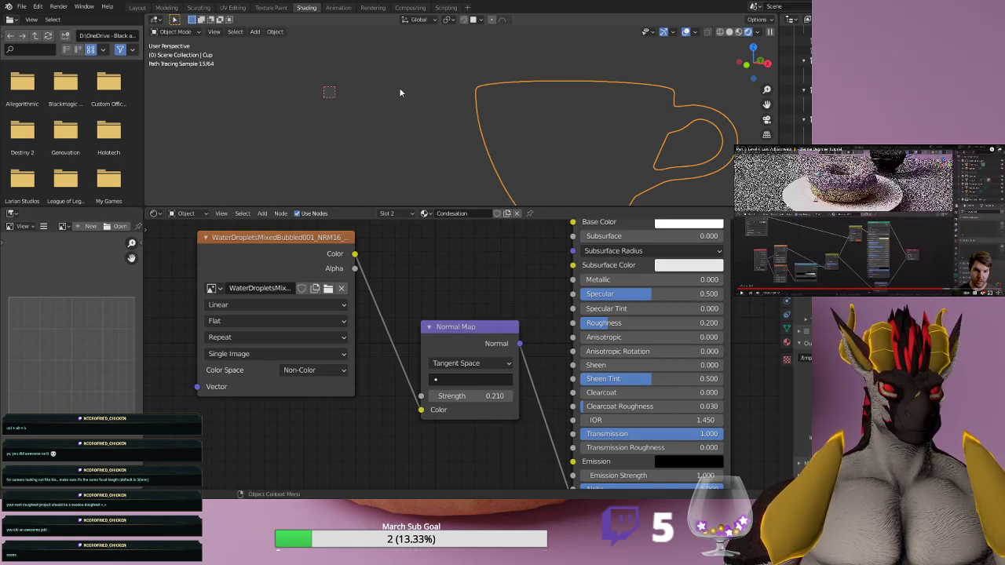
pyautogui.click(399, 93)
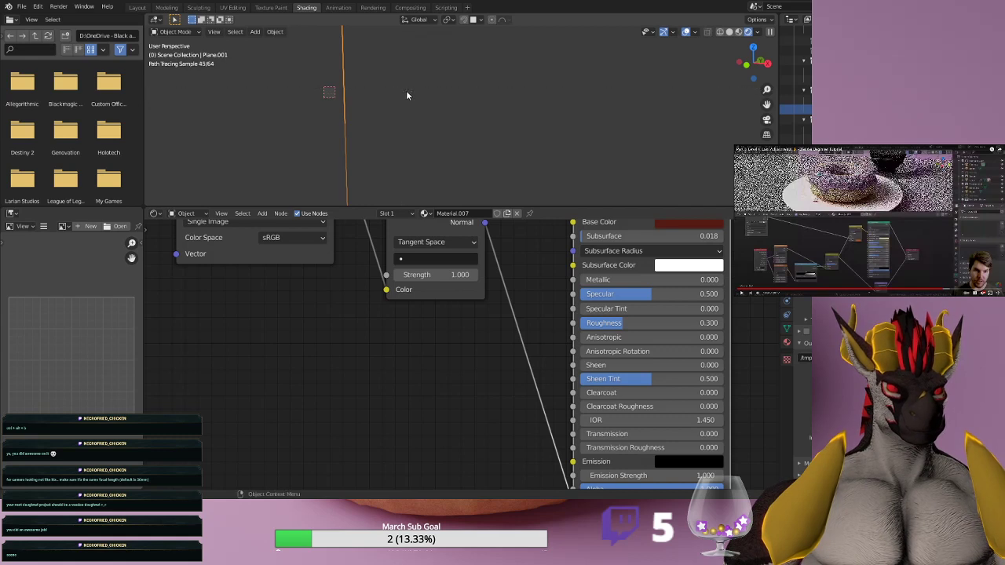
pyautogui.scroll(-3, 407, 92)
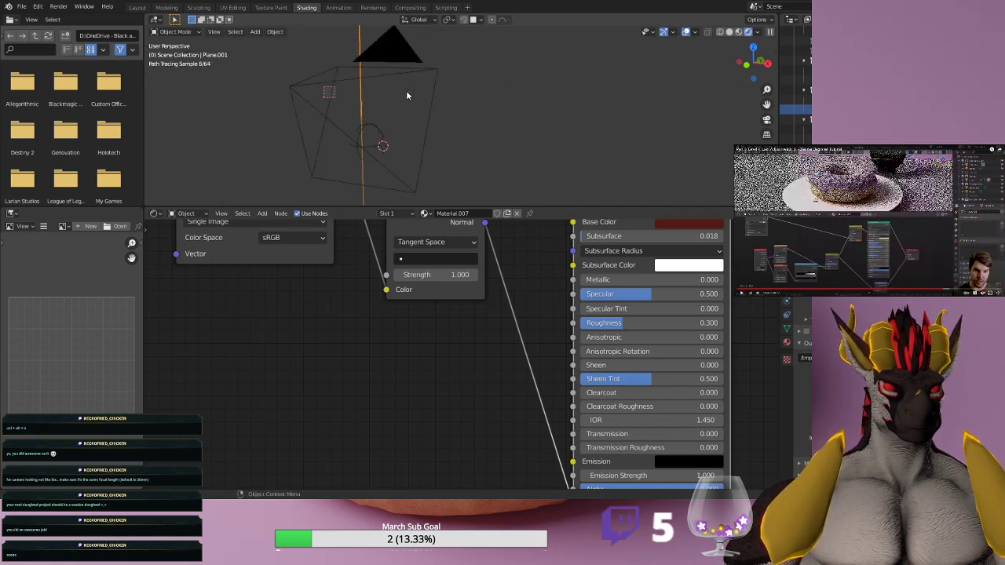
pyautogui.scroll(2, 407, 91)
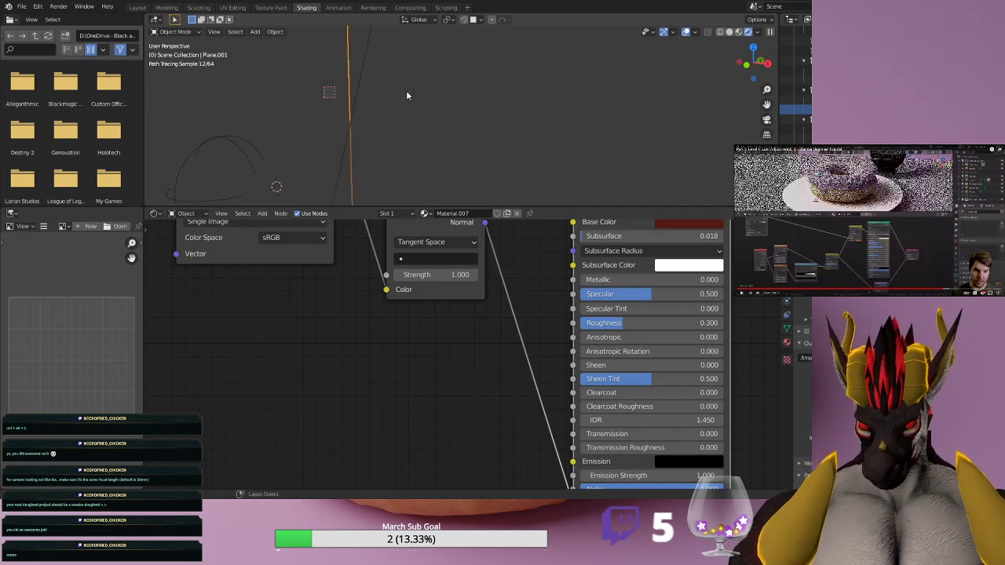
pyautogui.hotkey('alt', 'h')
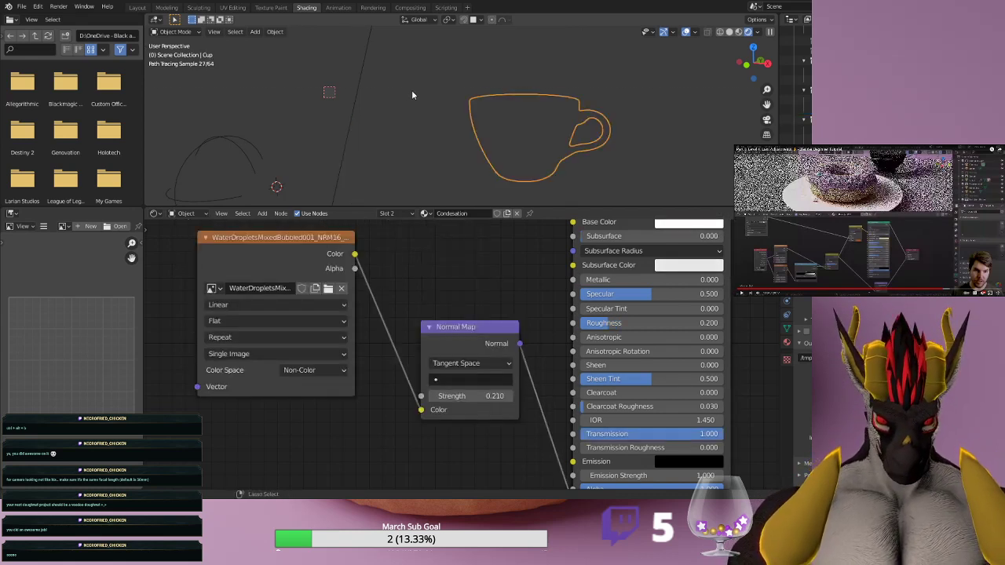
# Draw a new render region over the cup's rim on the side opposite the handle and examine the glass there.
pyautogui.hotkey('ctrl', 'b')
pyautogui.moveTo(449, 84)
pyautogui.mouseDown()
pyautogui.moveTo(472, 138)
pyautogui.moveTo(531, 143)
pyautogui.mouseUp()
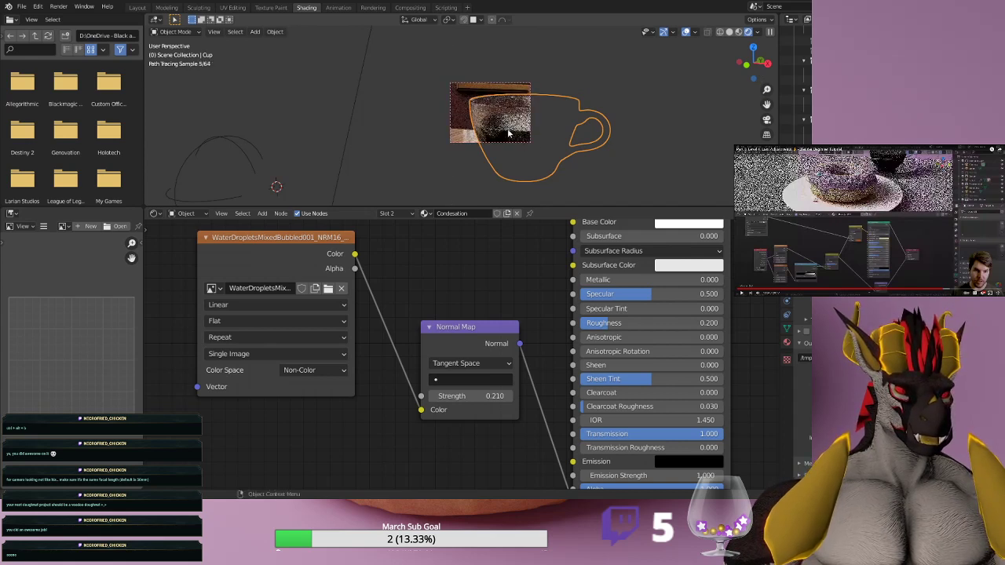
pyautogui.scroll(5, 520, 140)
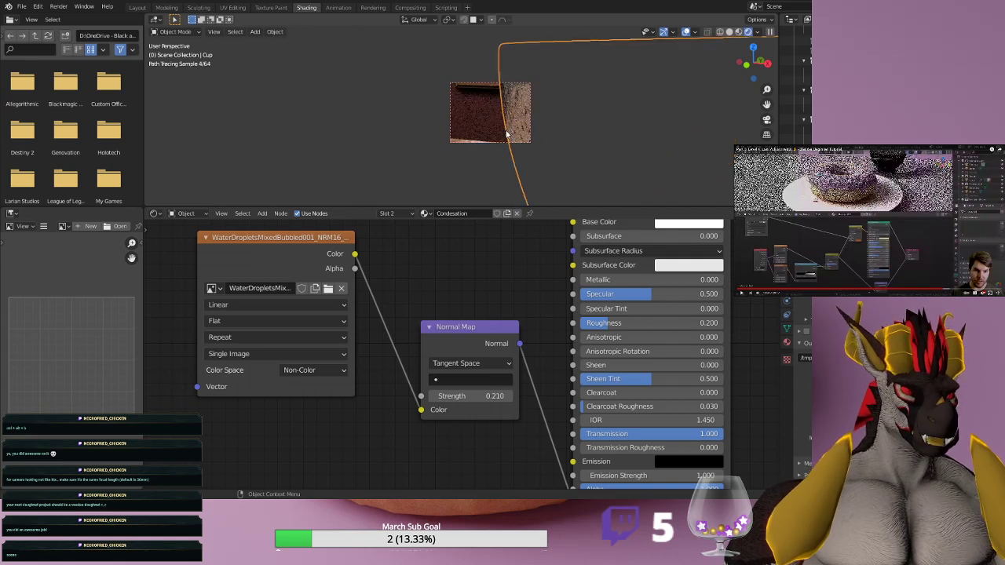
pyautogui.moveTo(767, 104); pyautogui.dragTo(683, 120)
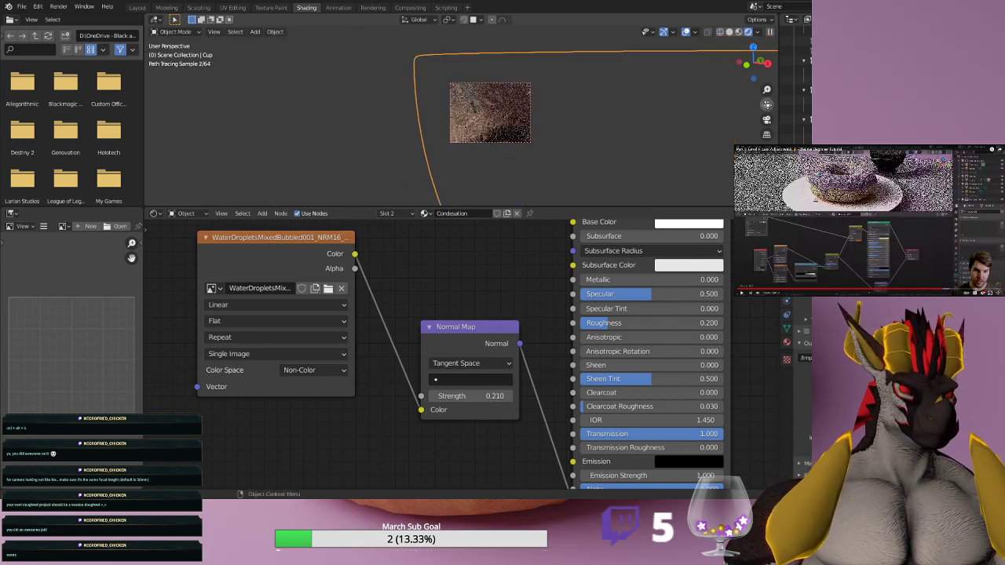
pyautogui.moveTo(767, 104); pyautogui.dragTo(700, 52)
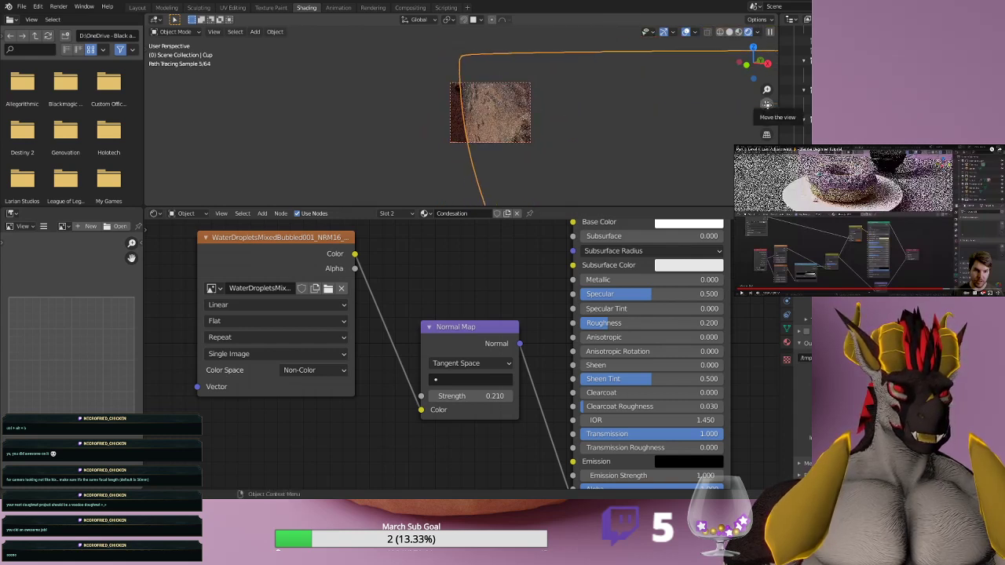
pyautogui.scroll(-3, 543, 86)
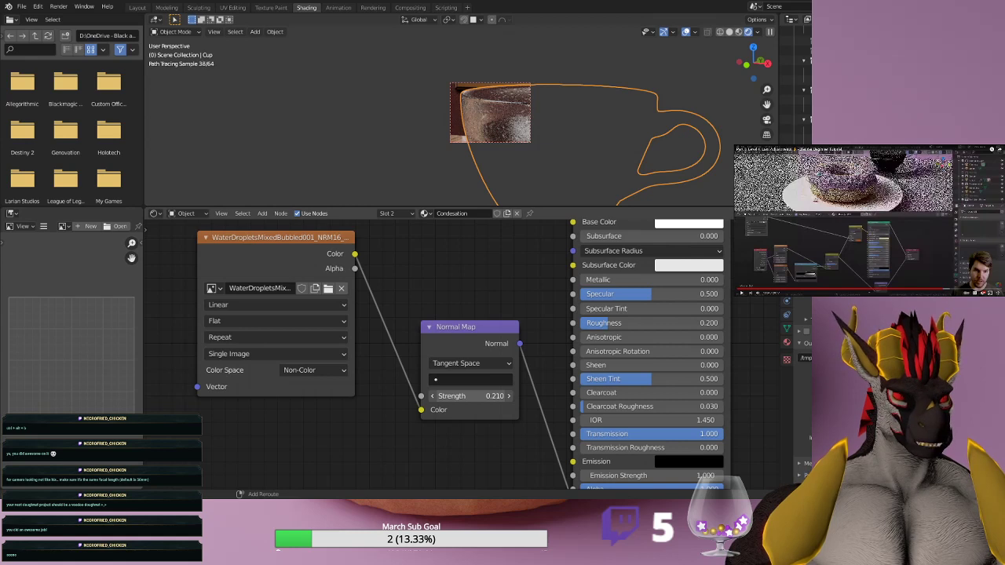
# Set the Normal Map strength to 0.120 and clear the render region, then examine the cup's glass up close.
pyautogui.moveTo(471, 396); pyautogui.dragTo(463, 395)
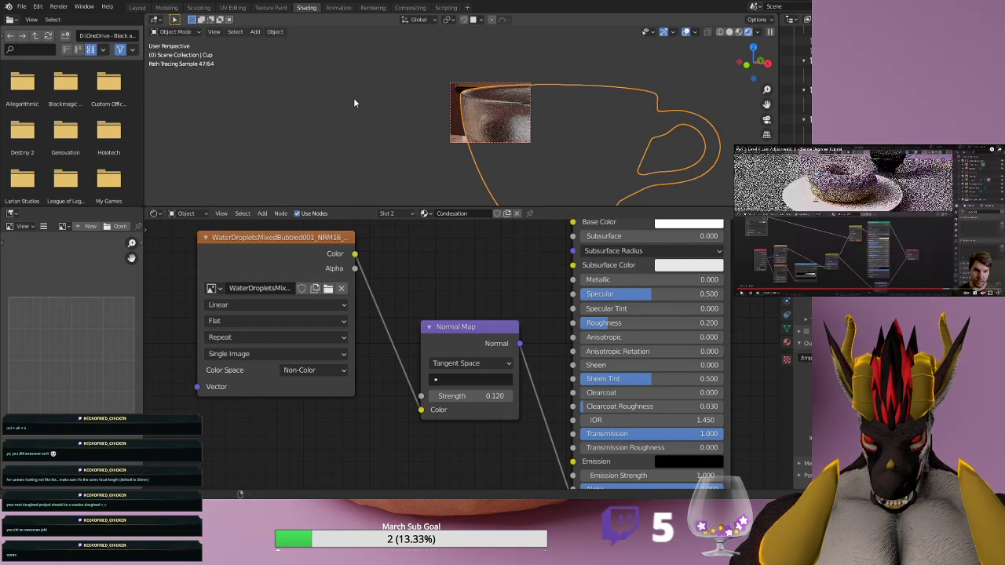
pyautogui.hotkey('ctrl', 'alt', 'b')
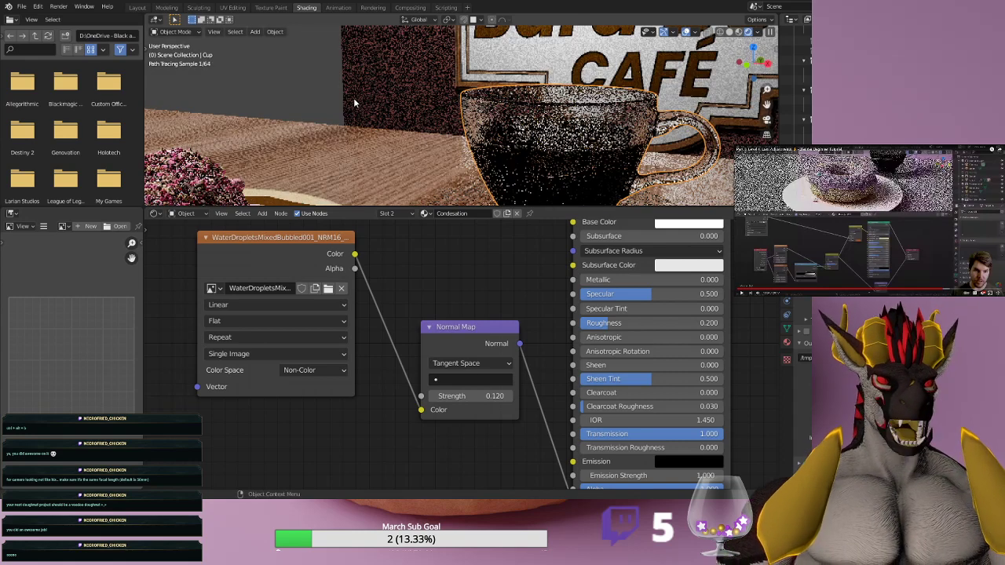
pyautogui.scroll(4, 559, 138)
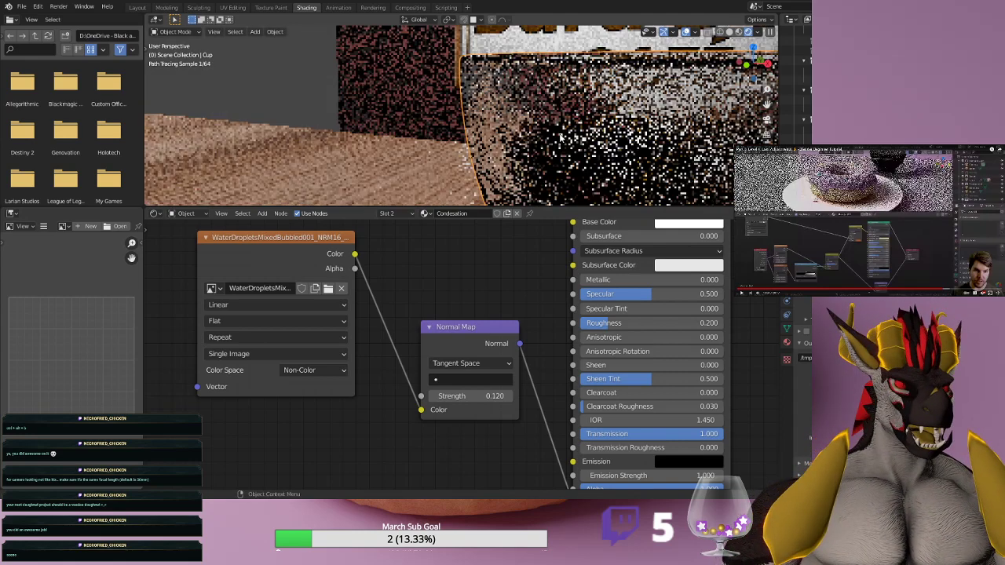
pyautogui.scroll(3, 559, 133)
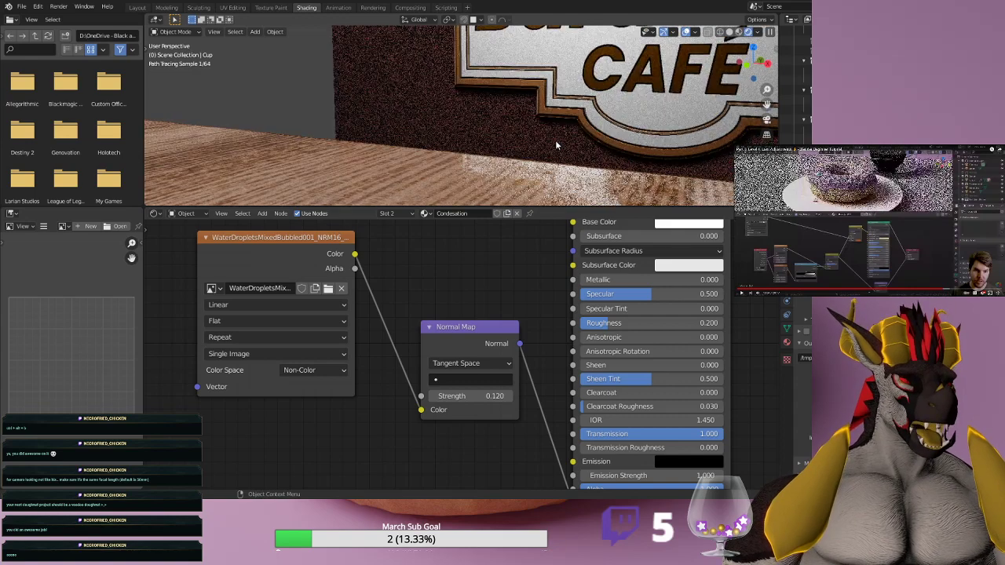
pyautogui.scroll(-3, 554, 145)
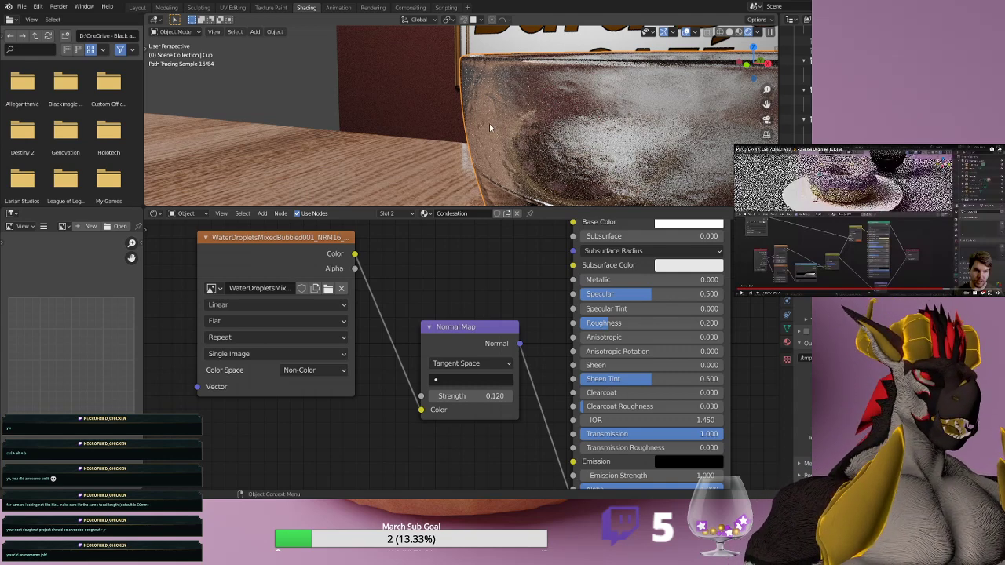
# Try Normal Map strengths of 0.02 and 0.032 on the cup's condensation material.
pyautogui.click(491, 396)
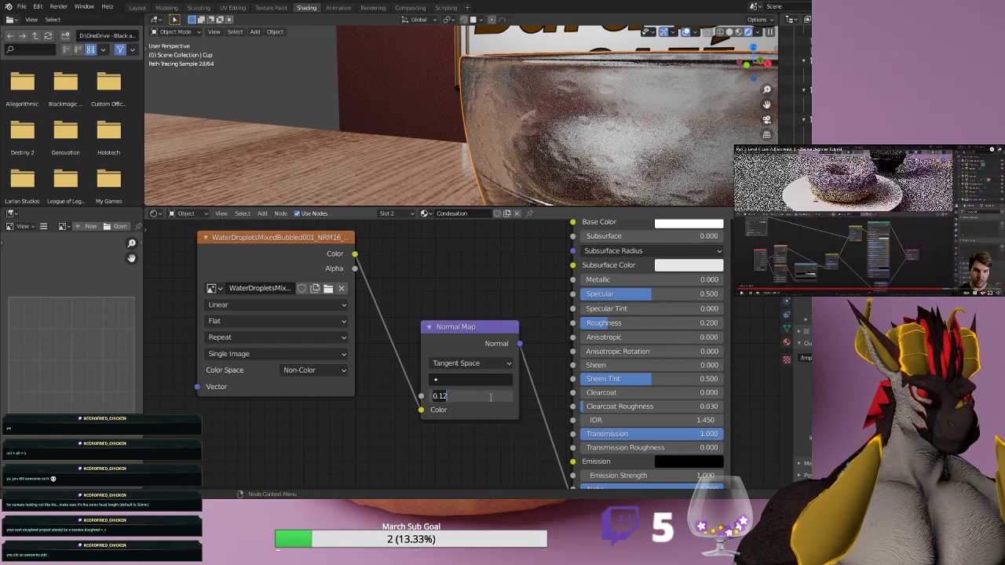
pyautogui.press('BackSpace')
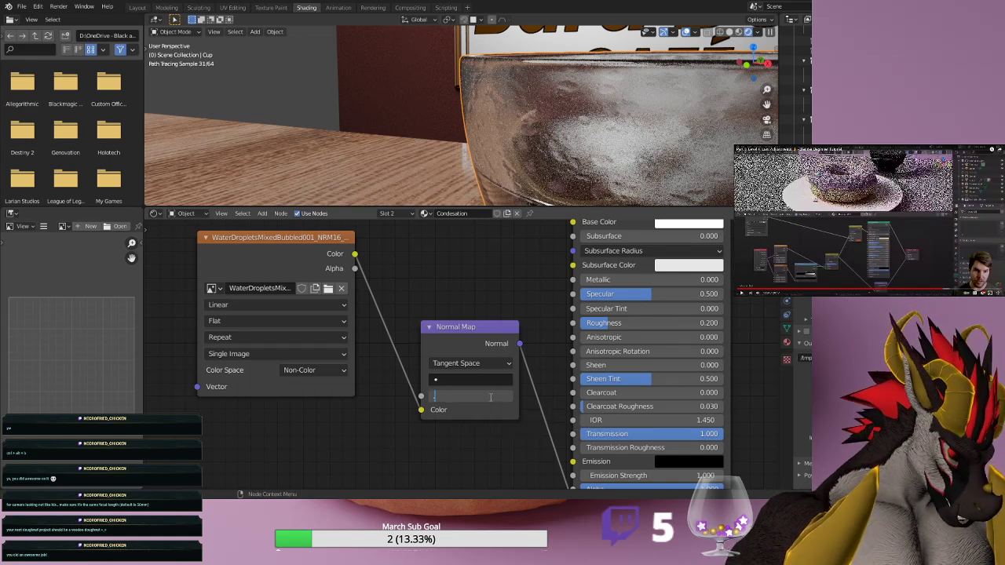
pyautogui.write('.02')
pyautogui.press('Return')
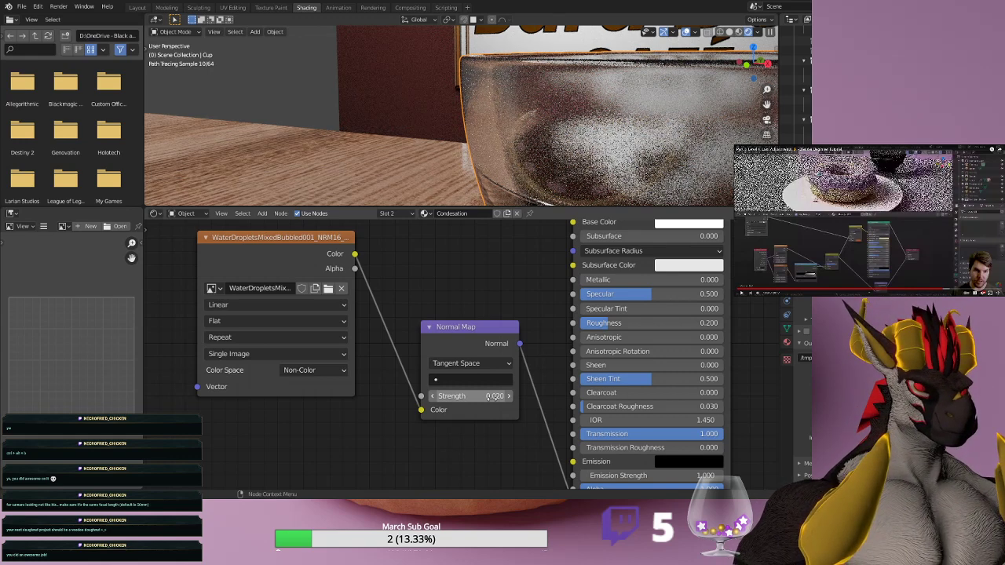
pyautogui.click(490, 395)
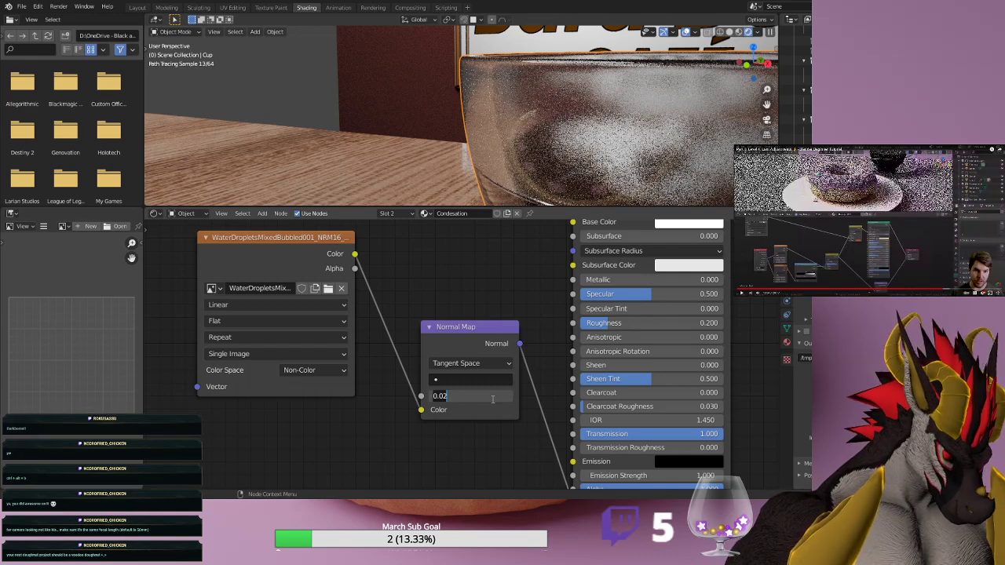
pyautogui.press('BackSpace')
pyautogui.write('0.032')
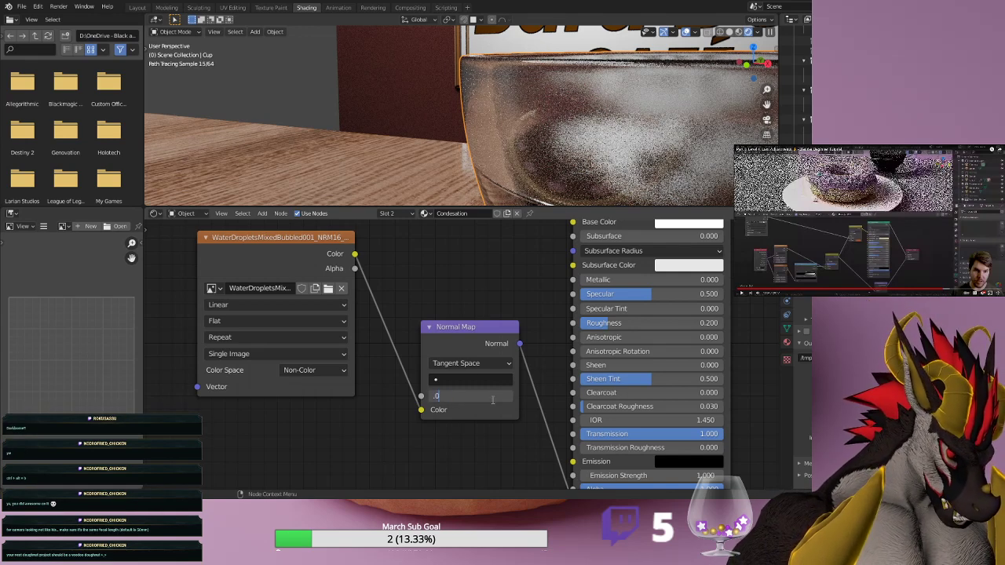
pyautogui.press('Return')
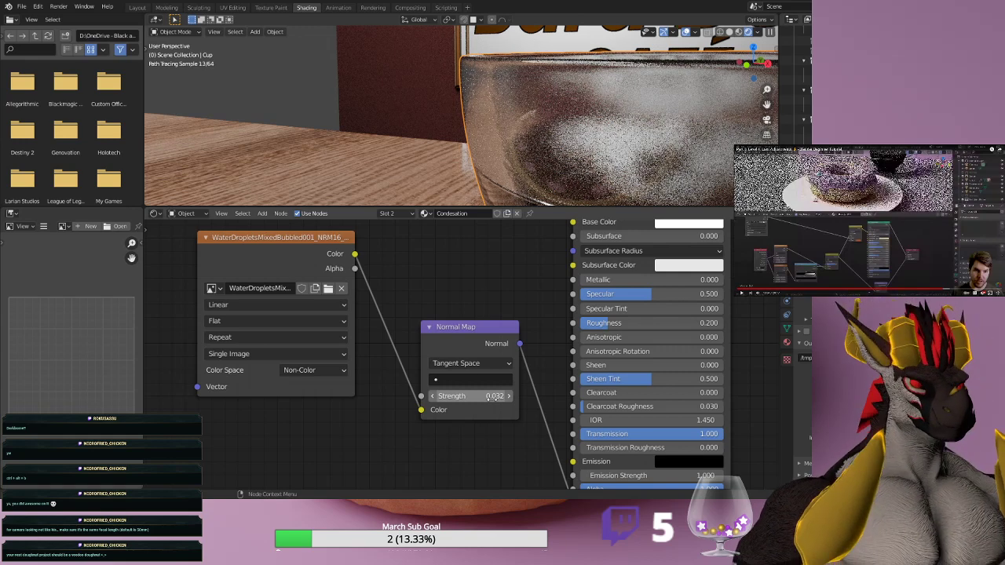
# Try Normal Map strengths of 0.09 and 0.065 on the cup's condensation material.
pyautogui.click(494, 397)
pyautogui.press('BackSpace')
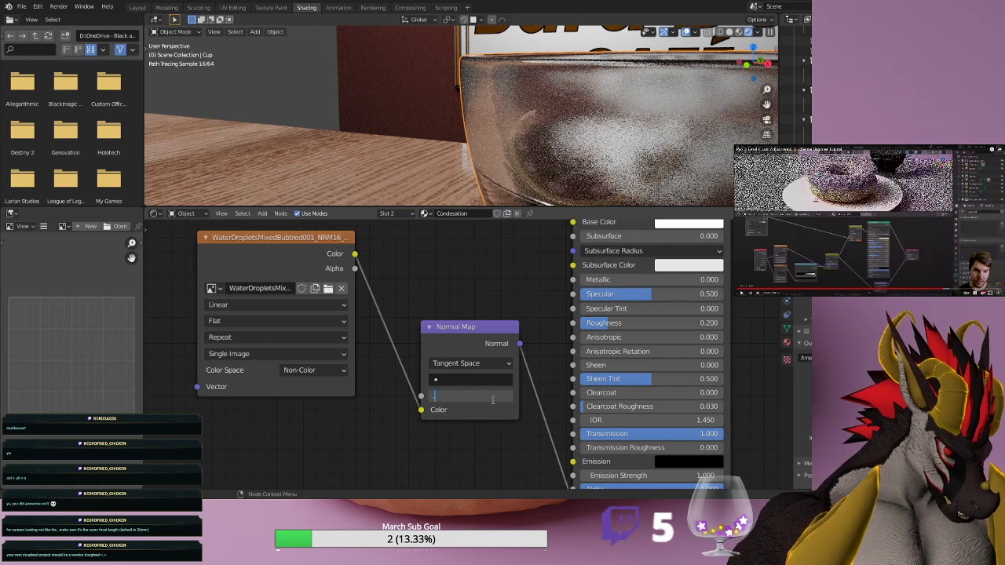
pyautogui.write('.09')
pyautogui.press('Return')
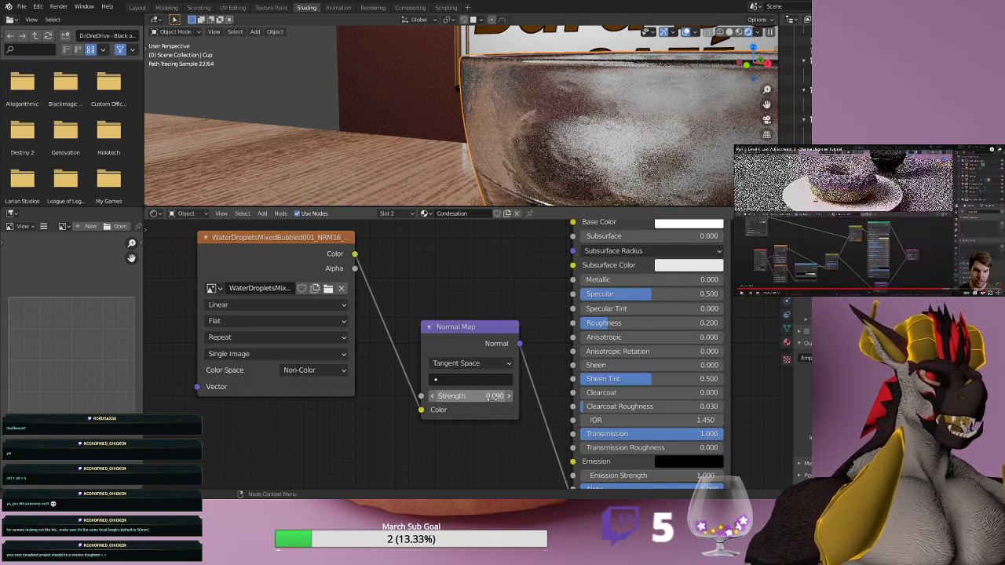
pyautogui.click(493, 396)
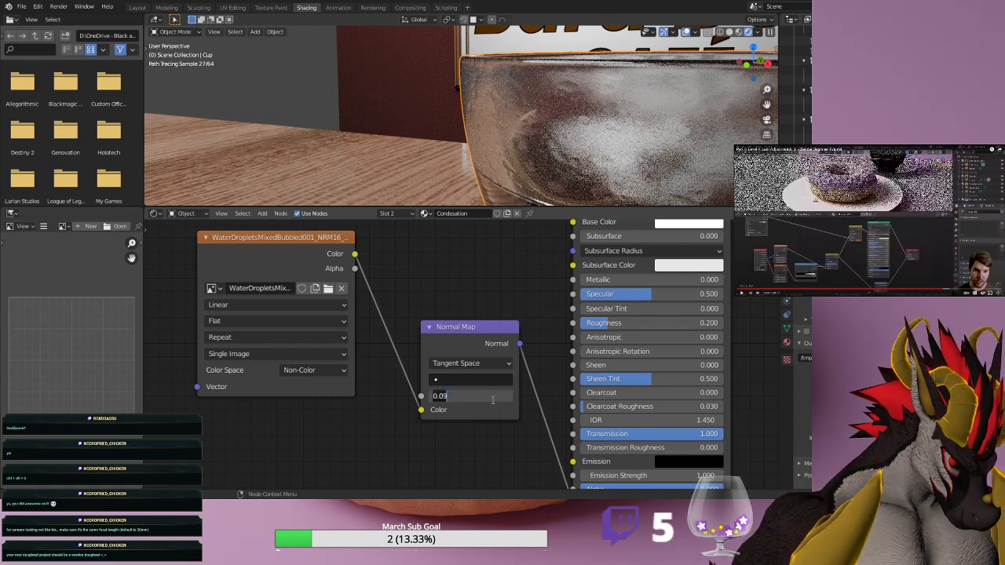
pyautogui.press('BackSpace')
pyautogui.write('.6')
pyautogui.press('BackSpace')
pyautogui.write('065')
pyautogui.press('Return')
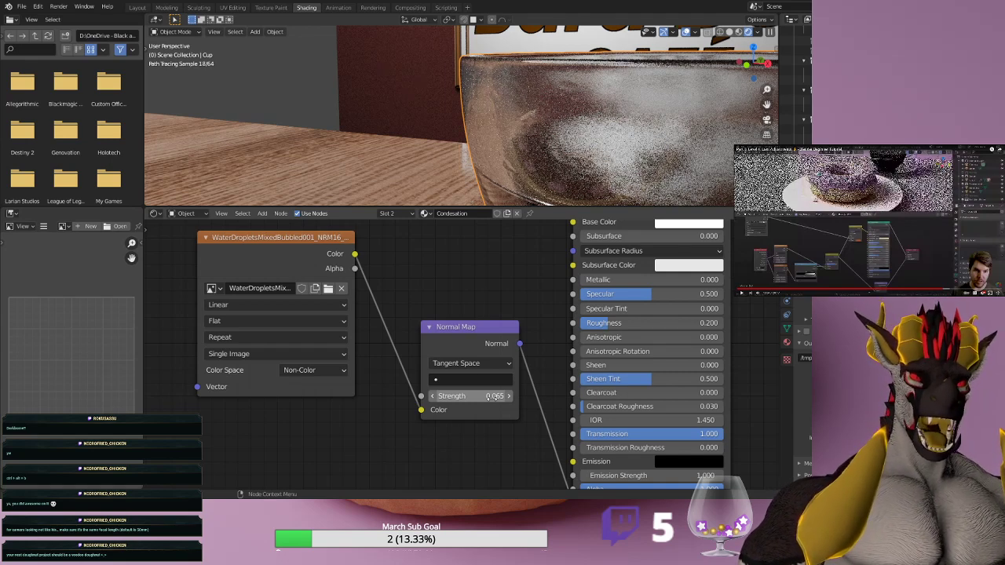
# Set the Normal Map strength of the cup's condensation material to 0.034.
pyautogui.click(493, 396)
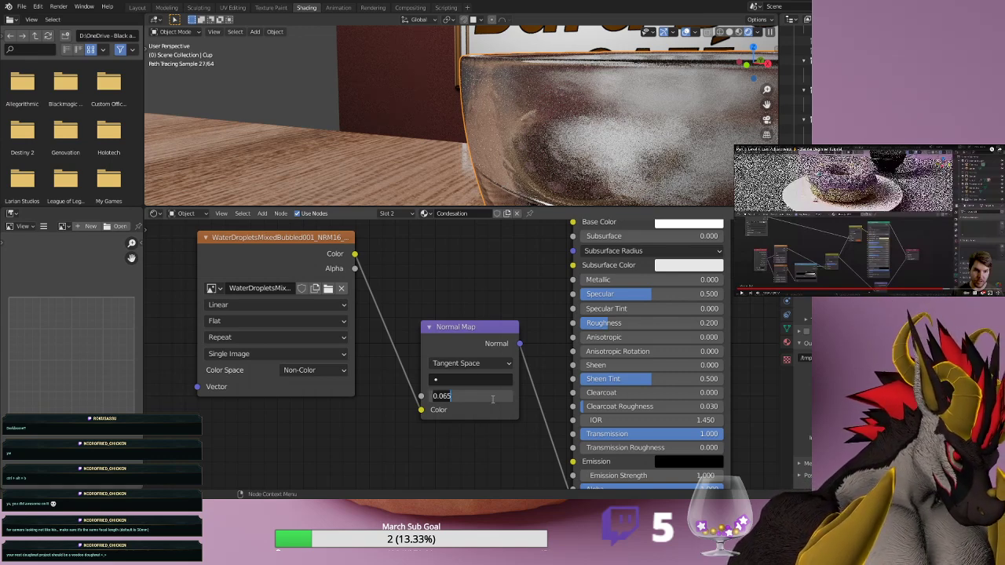
pyautogui.write('.0')
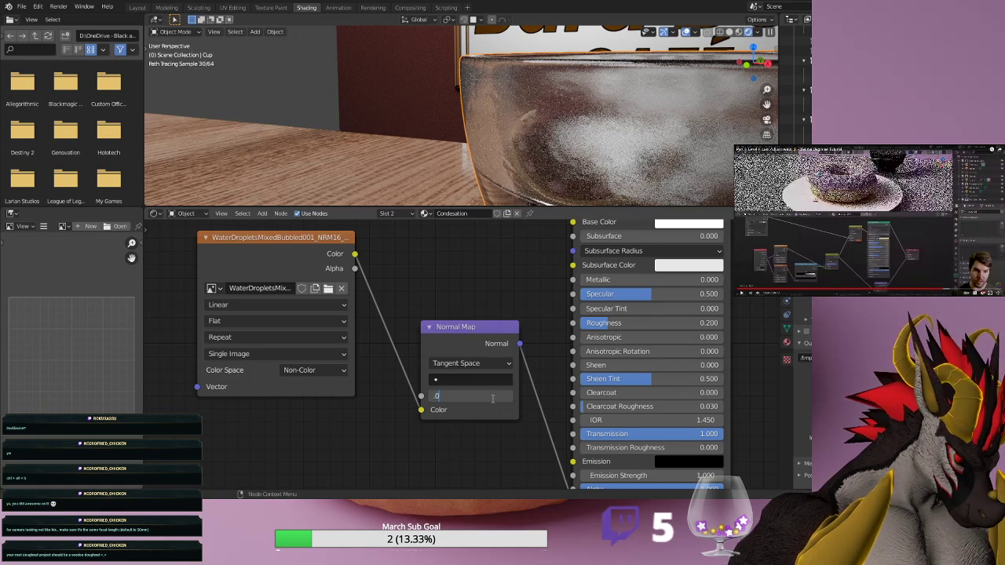
pyautogui.write('34')
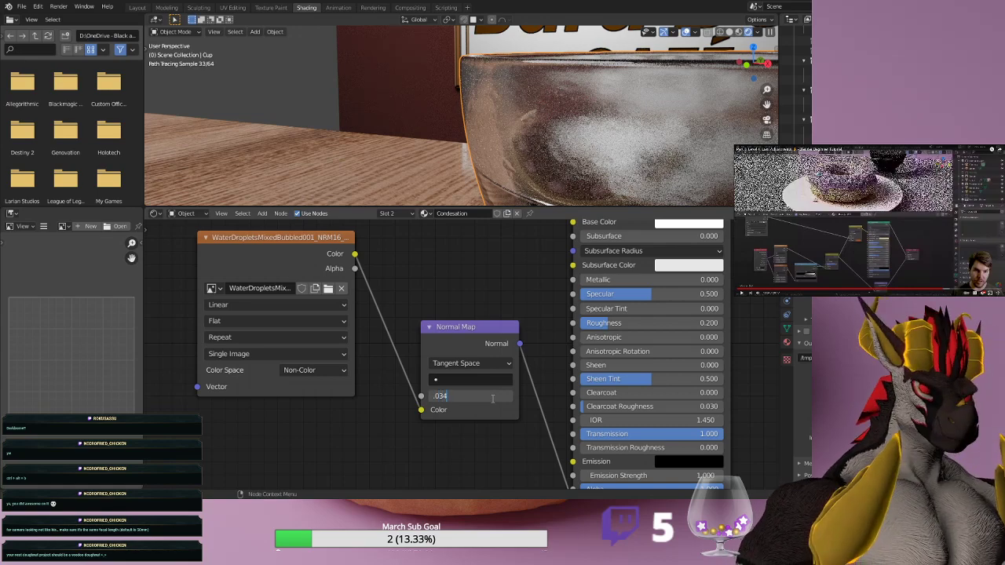
pyautogui.press('Return')
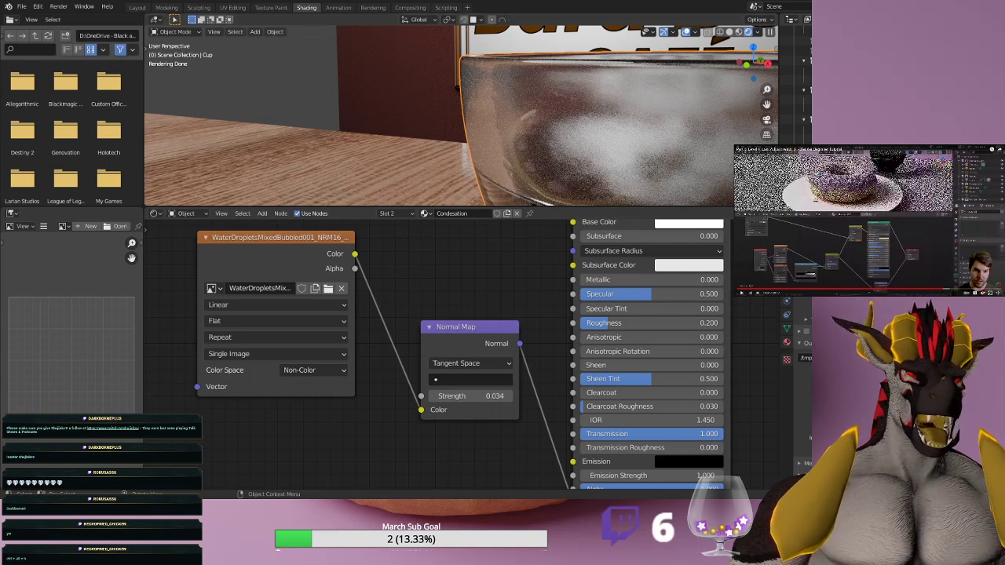
# Switch to the Layout workspace, activate the Select Box tool and render the café scene from the camera twice.
pyautogui.click(138, 7)
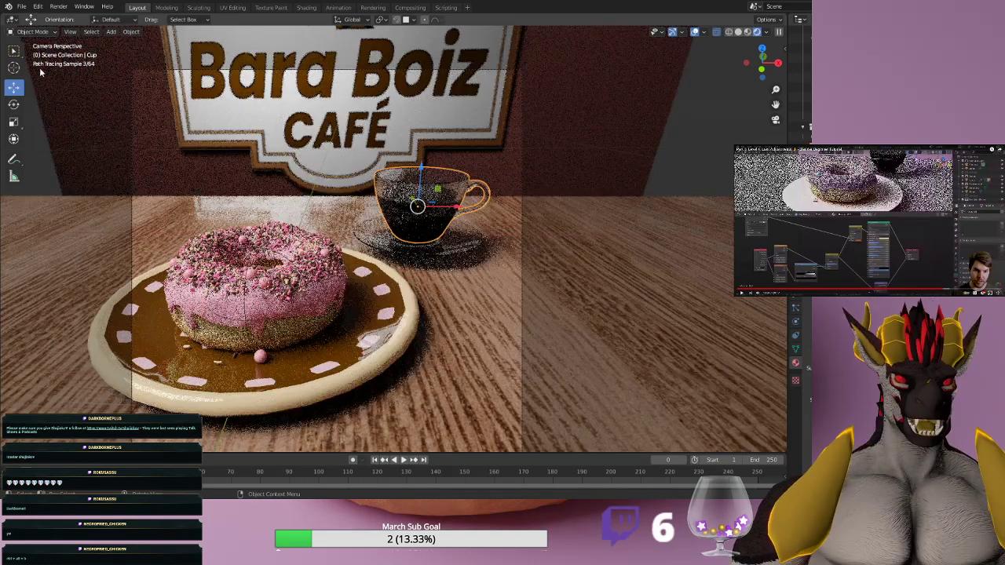
pyautogui.click(14, 55)
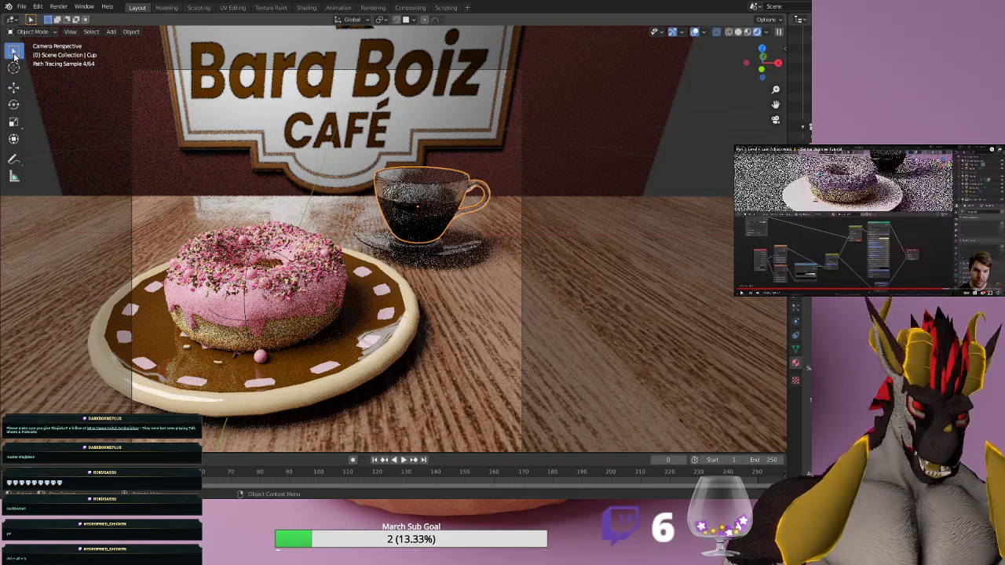
pyautogui.press('F12')
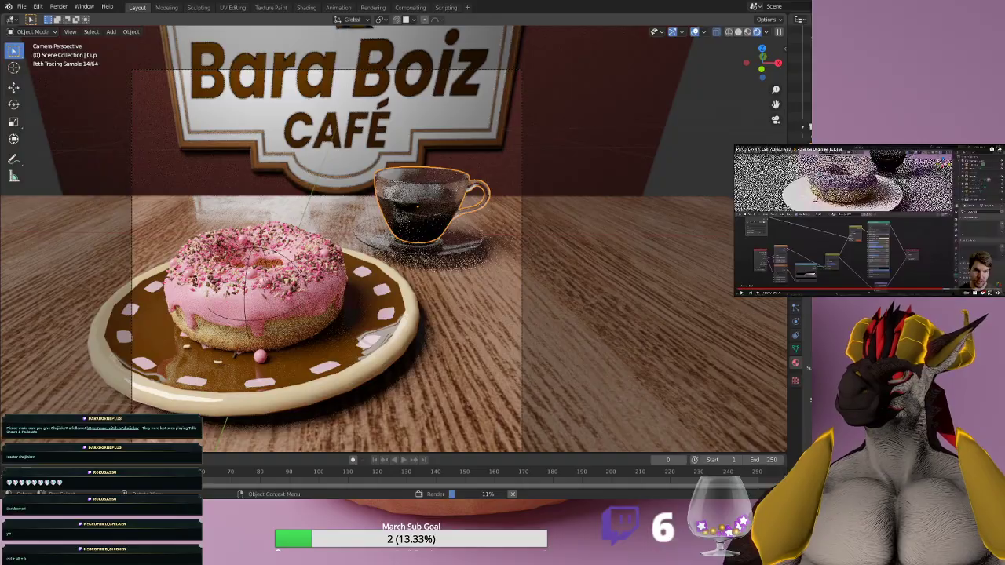
pyautogui.press('F11')
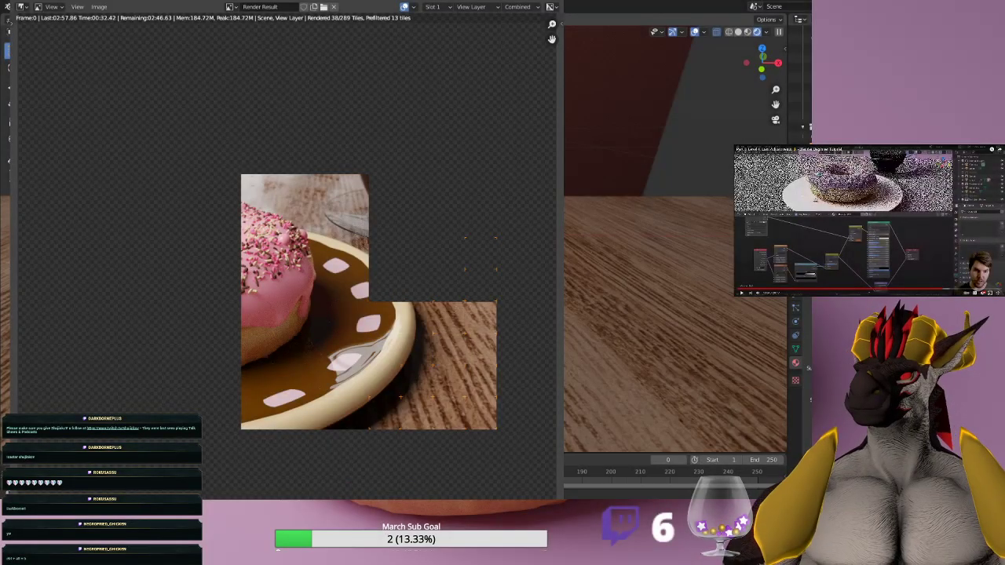
pyautogui.scroll(-1, 286, 255)
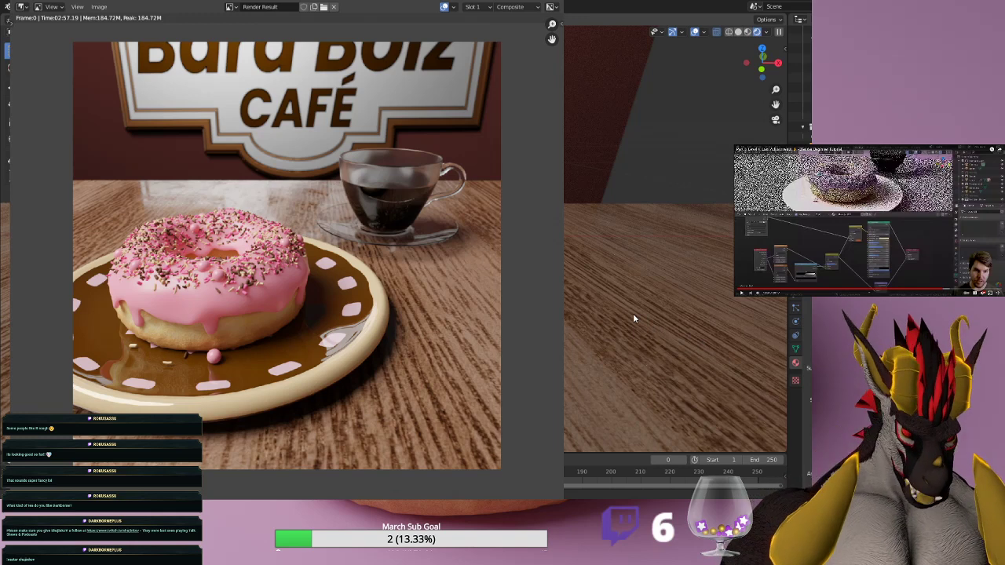
pyautogui.press('F12')
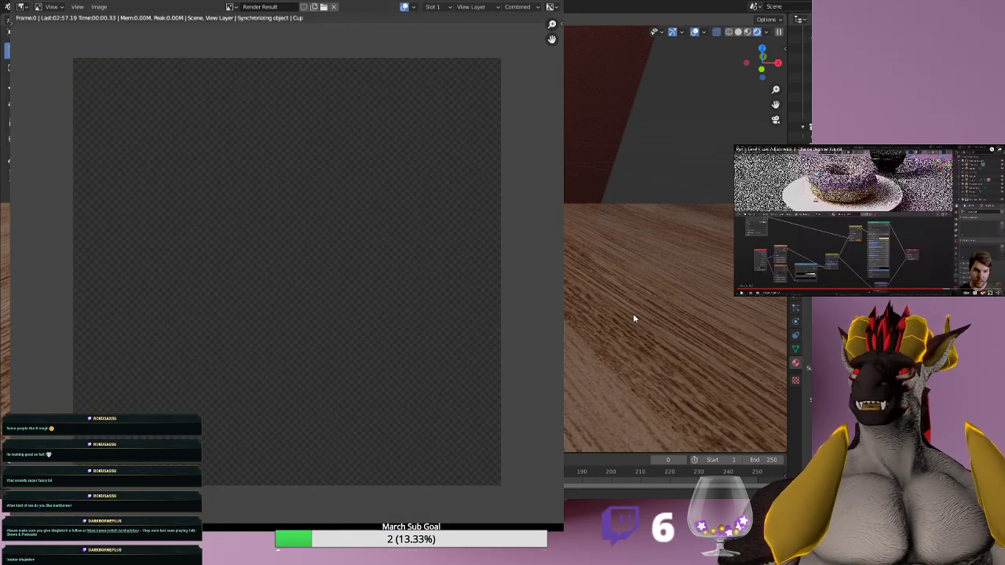
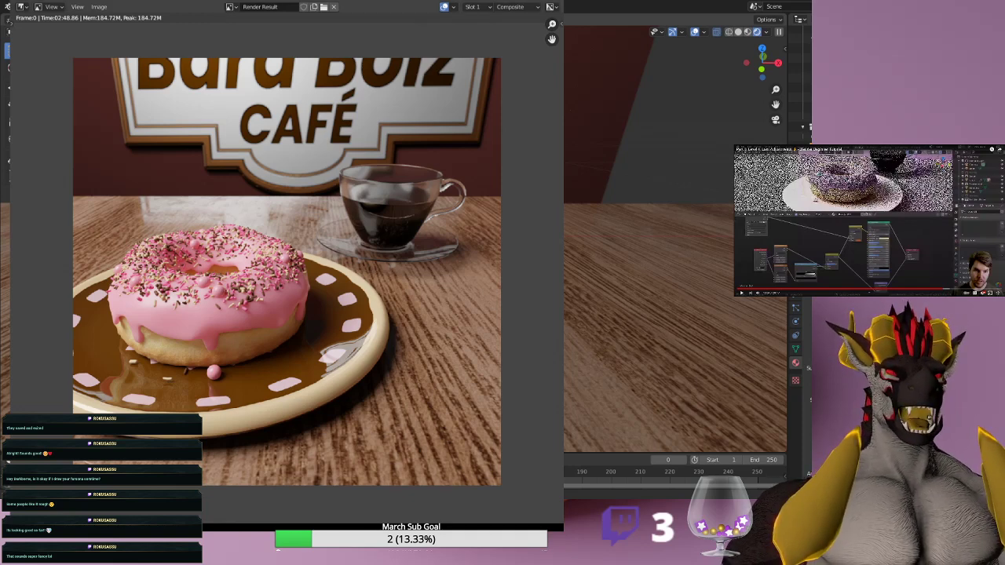
# Examine the coffee cup's glass and the donut up close in the finished render, and close the render window.
pyautogui.scroll(4, 286, 272)
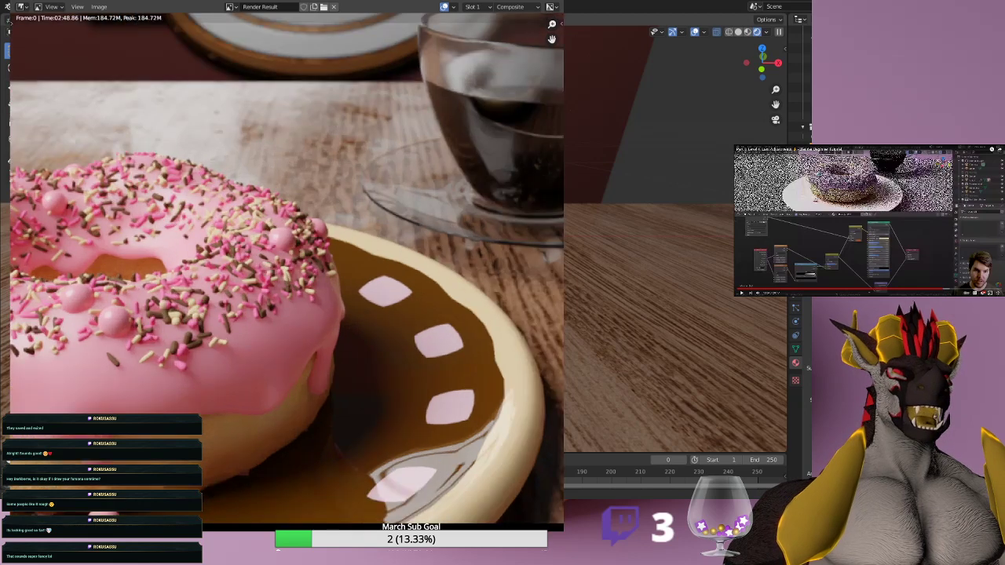
pyautogui.moveTo(287, 271); pyautogui.dragTo(69, 350, button='middle')
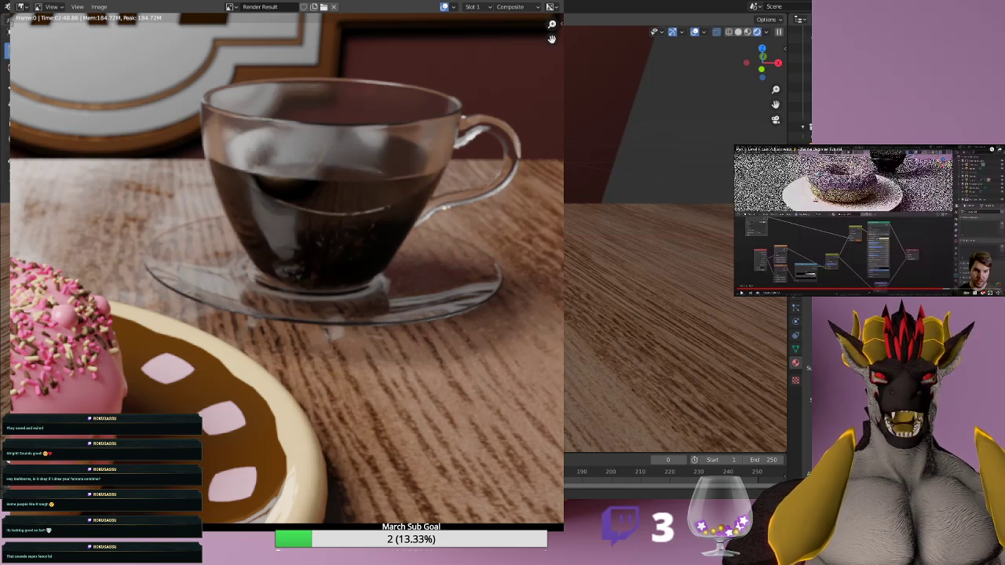
pyautogui.scroll(-2, 286, 267)
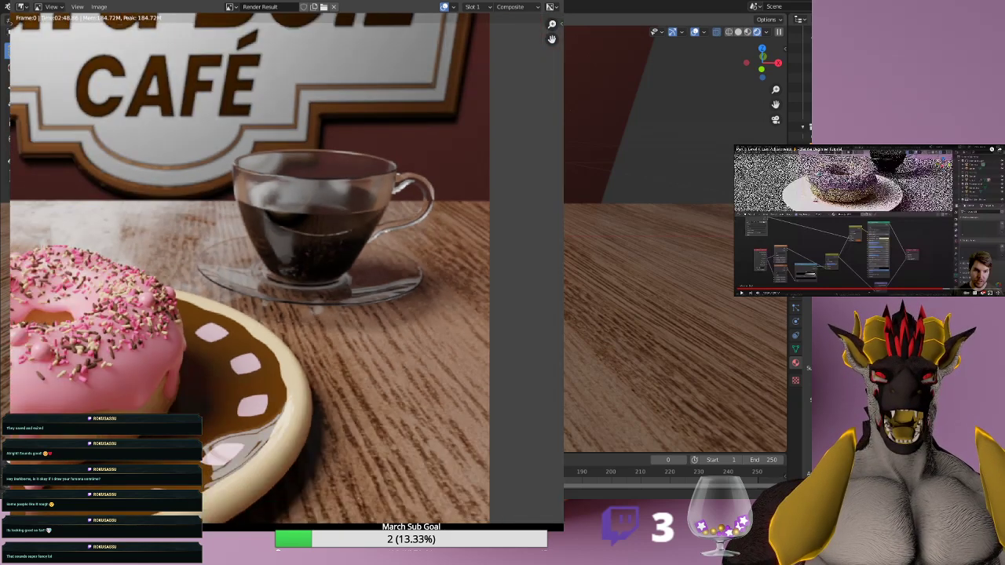
pyautogui.scroll(-2, 286, 271)
pyautogui.scroll(3, 286, 271)
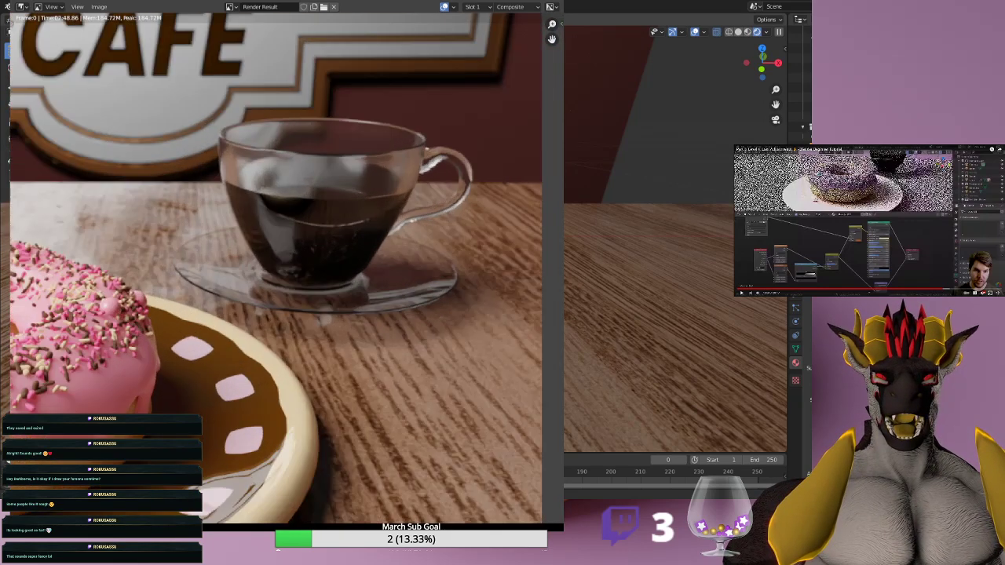
pyautogui.scroll(-4, 287, 270)
pyautogui.moveTo(287, 271); pyautogui.dragTo(421, 225, button='middle')
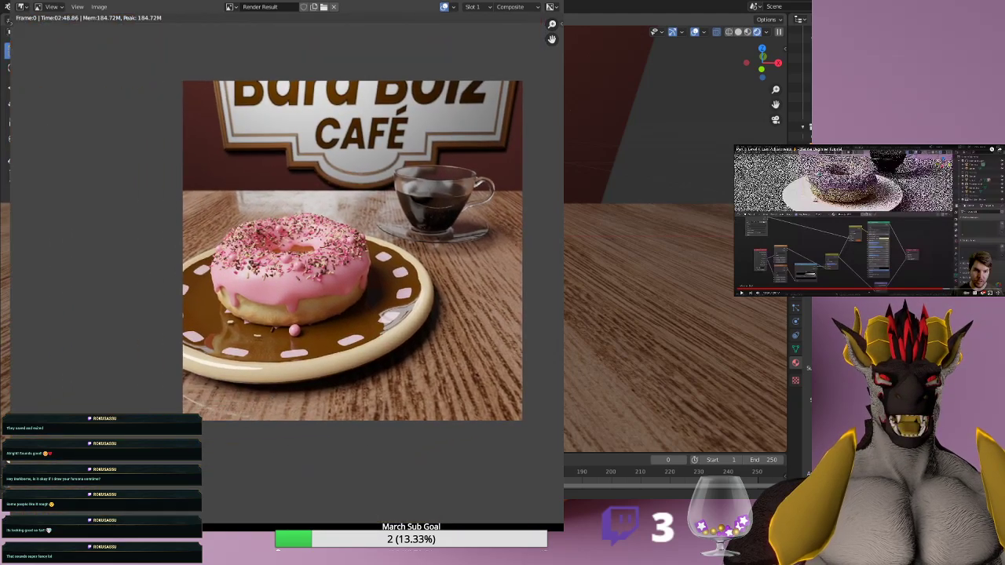
pyautogui.scroll(5, 286, 270)
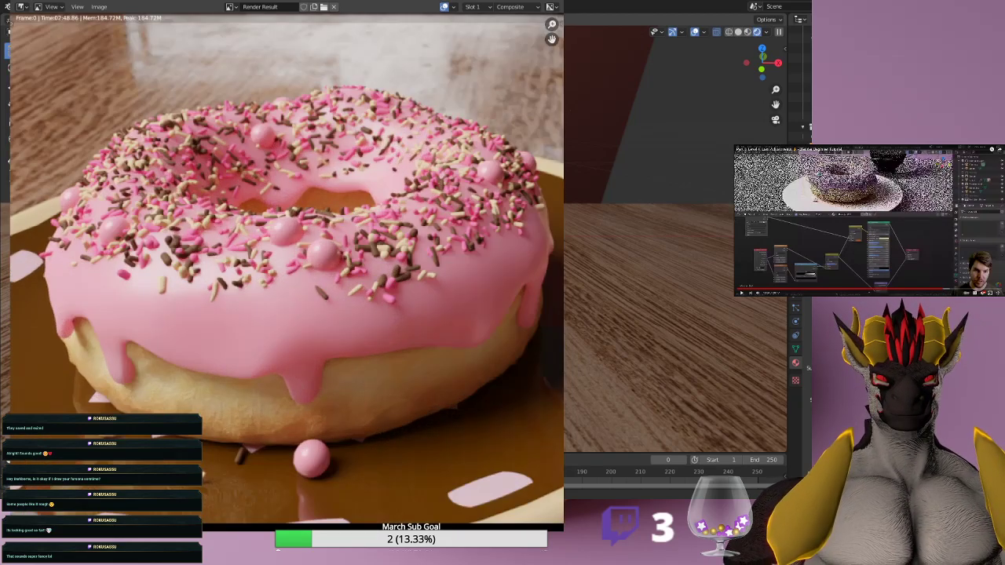
pyautogui.scroll(-4, 287, 271)
pyautogui.moveTo(287, 271); pyautogui.dragTo(203, 309, button='middle')
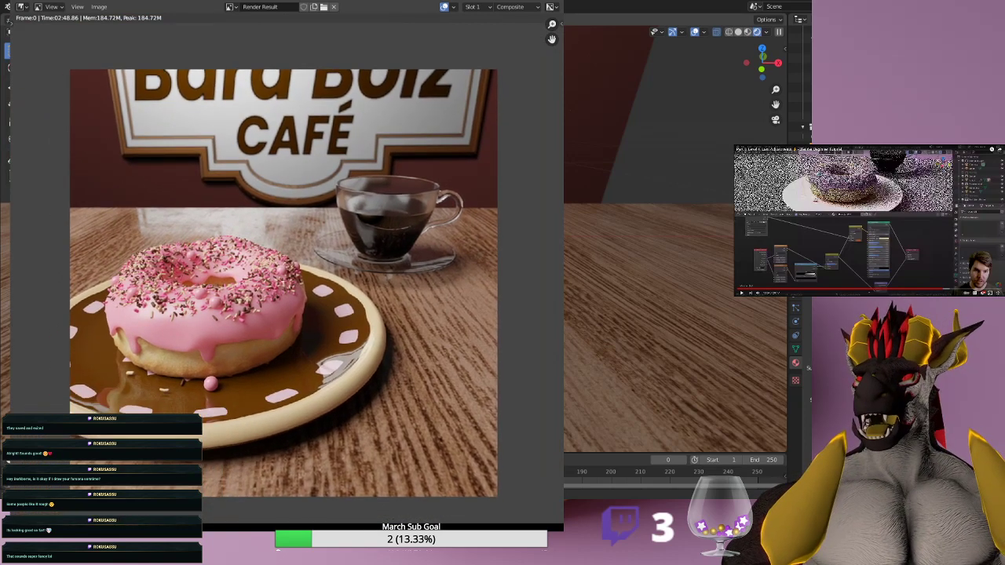
pyautogui.scroll(2, 286, 271)
pyautogui.moveTo(471, 192); pyautogui.dragTo(278, 279, button='middle')
pyautogui.scroll(1, 278, 279)
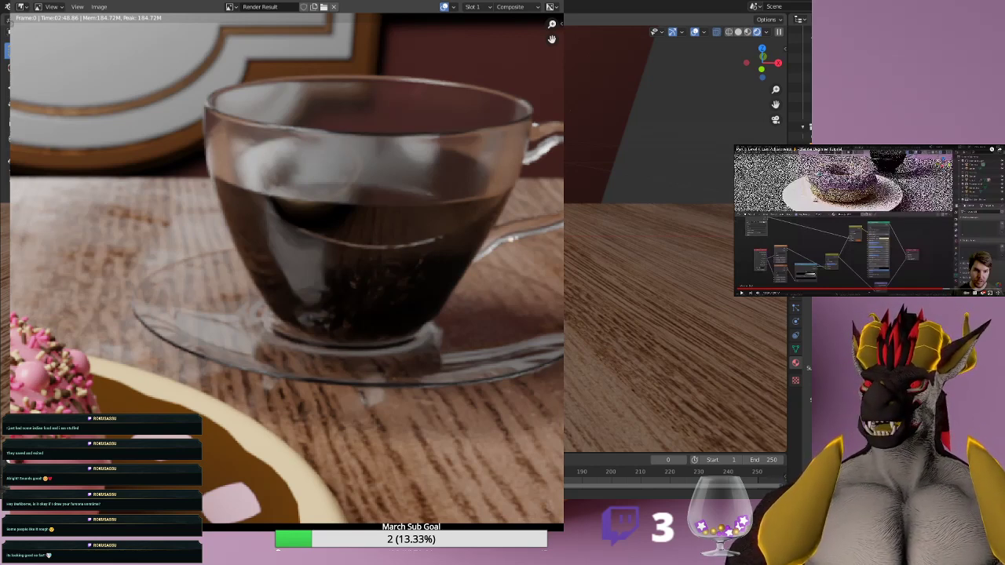
pyautogui.scroll(-5, 281, 274)
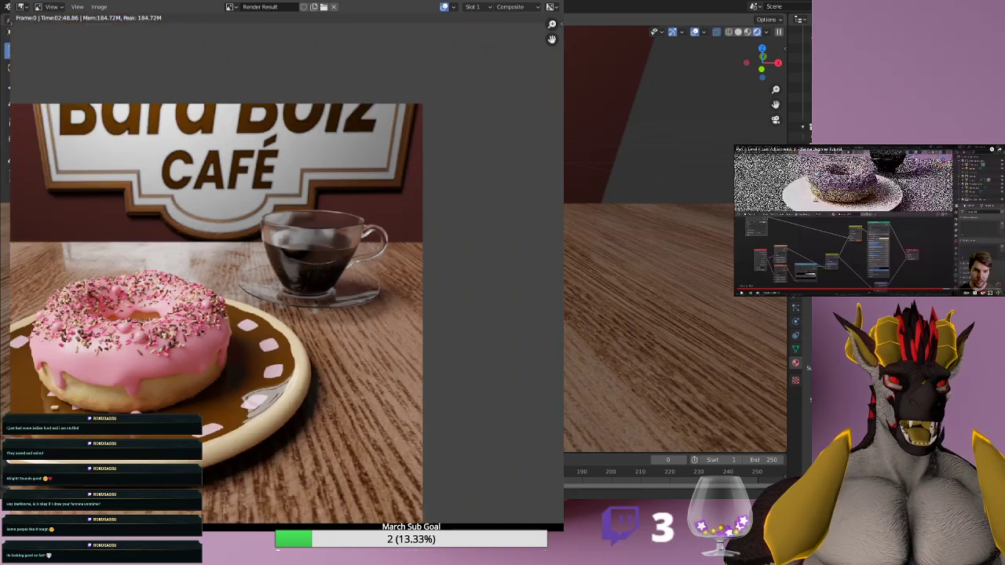
pyautogui.moveTo(281, 275); pyautogui.dragTo(343, 240, button='middle')
pyautogui.press('Escape')
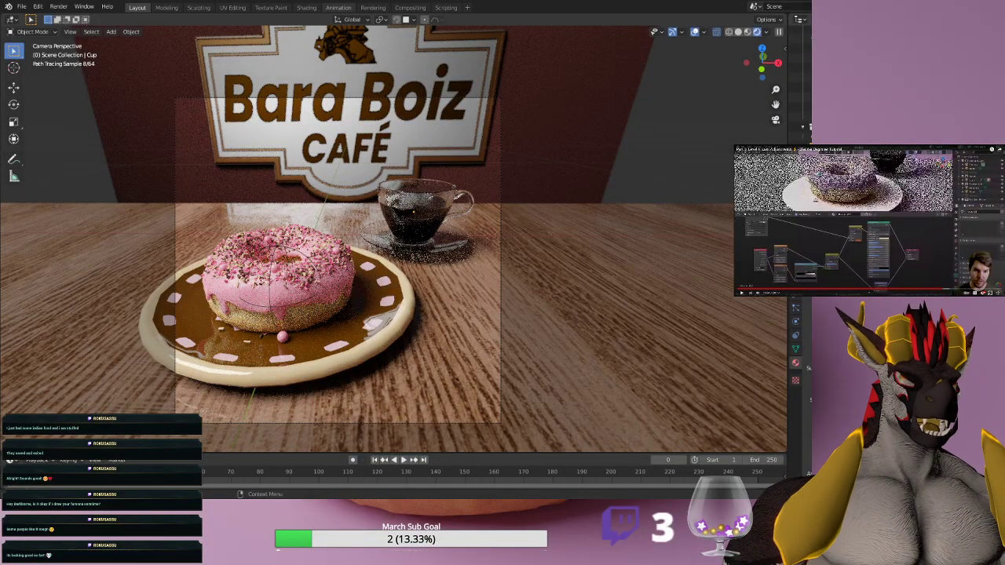
# Return to the Shading workspace and set the condensation material's Normal Map strength to 0.074, trying 0.094 and 0.104 on the way.
pyautogui.click(306, 8)
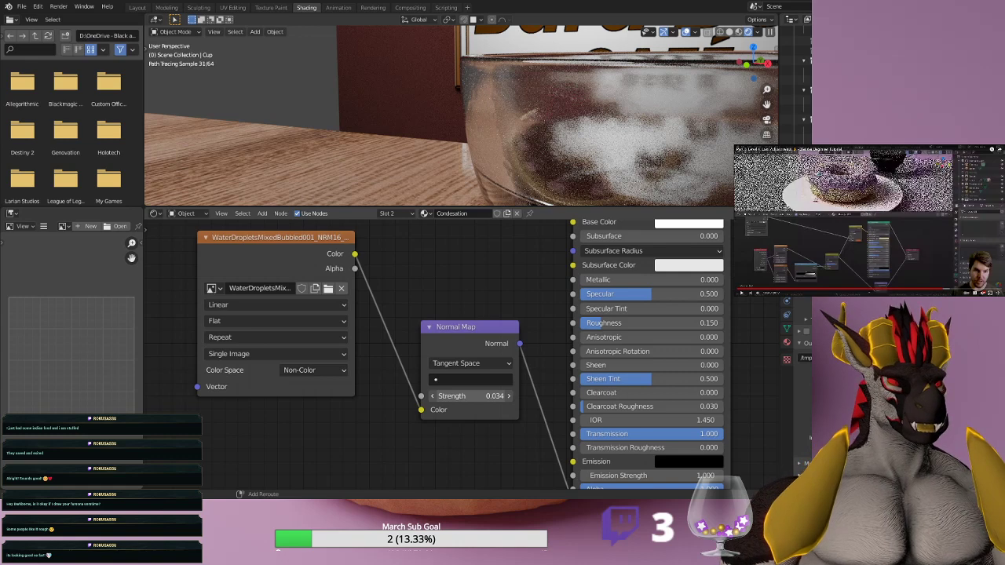
pyautogui.click(454, 396)
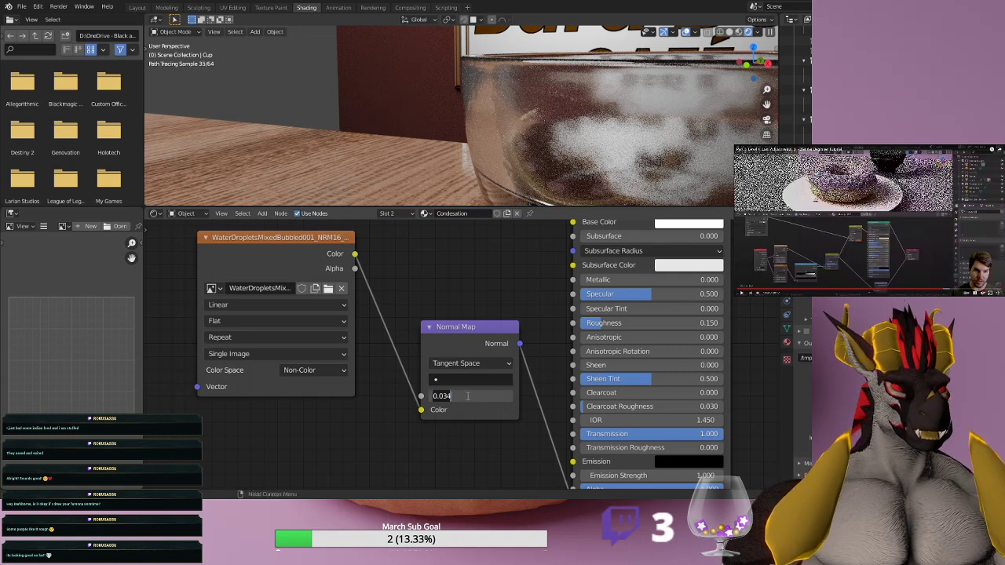
pyautogui.press('Return')
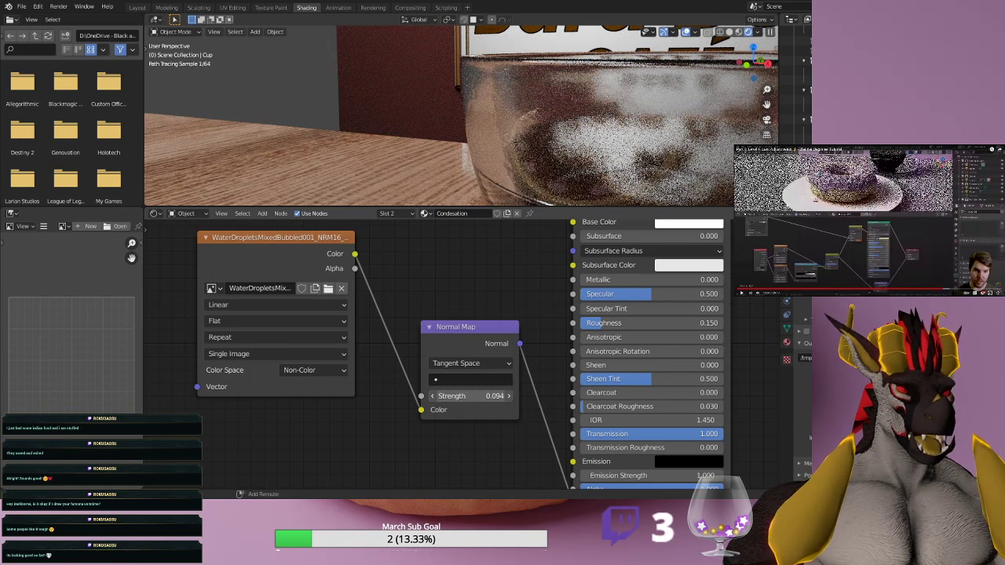
pyautogui.moveTo(471, 396); pyautogui.dragTo(480, 396)
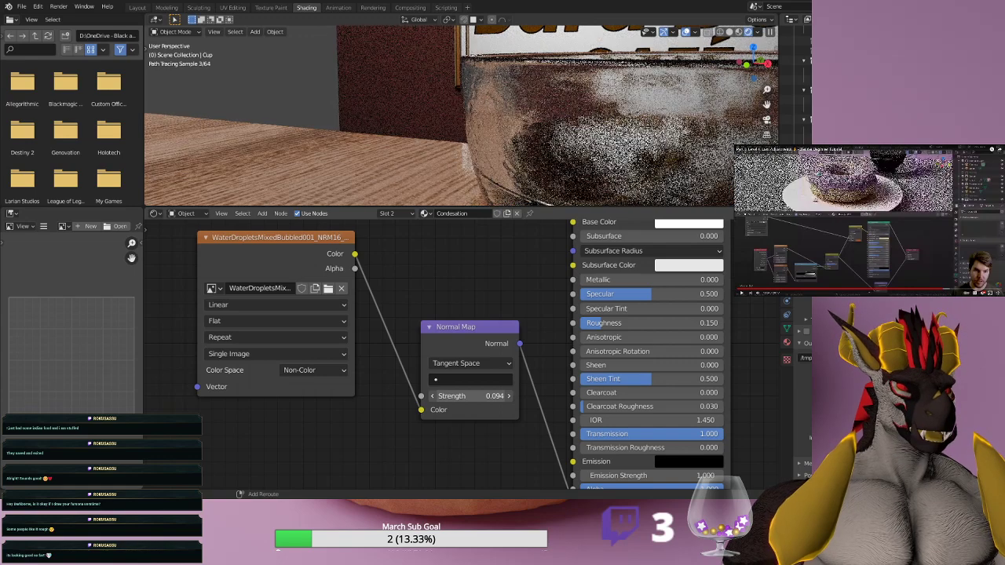
pyautogui.moveTo(471, 397); pyautogui.dragTo(481, 397)
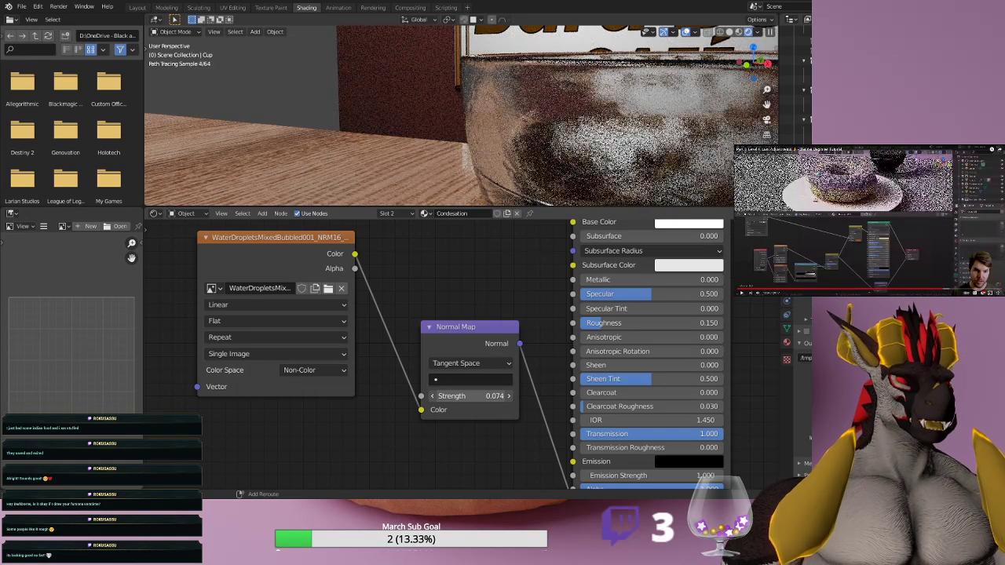
pyautogui.moveTo(477, 397); pyautogui.dragTo(481, 396)
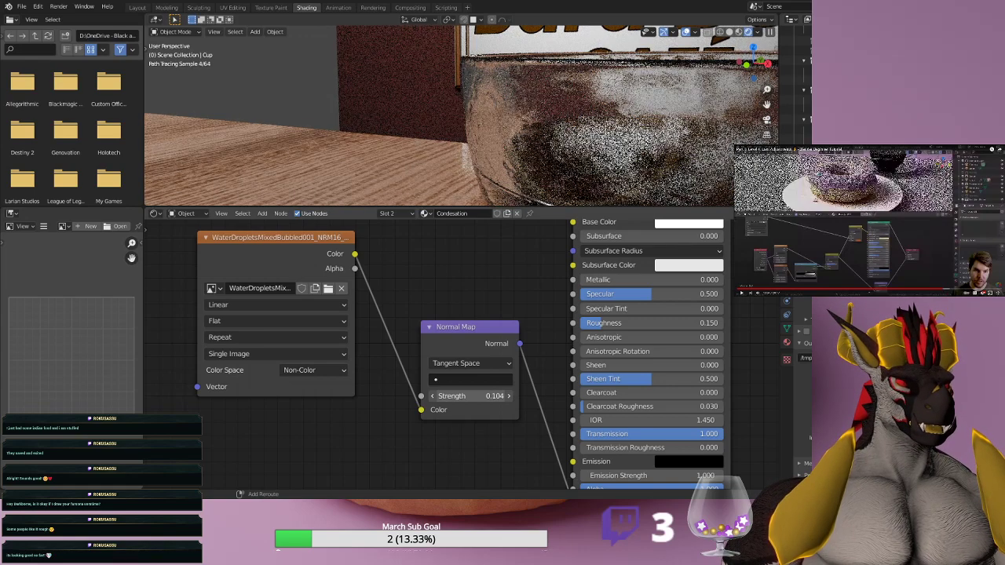
pyautogui.hotkey('ctrl', 'z')
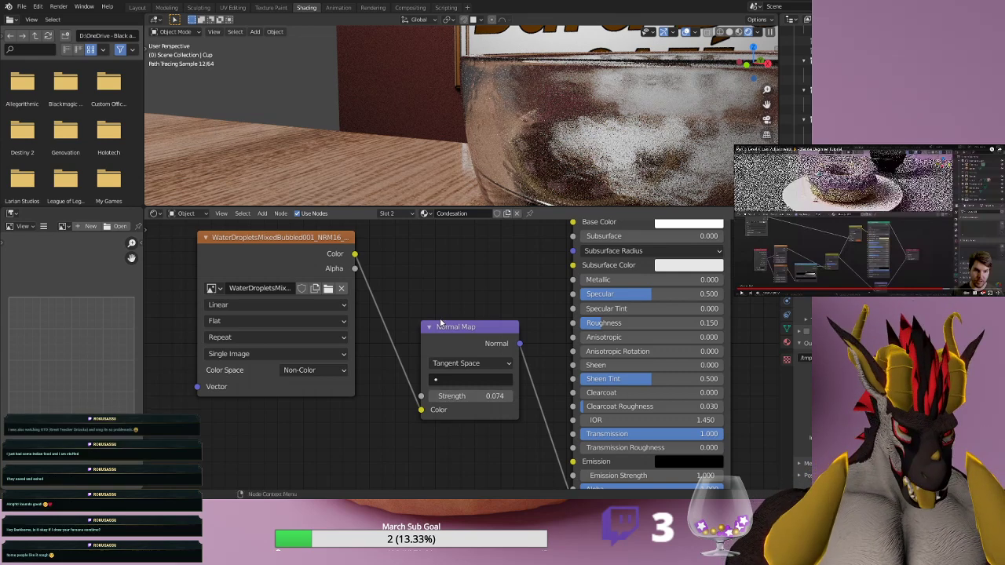
# Render the scene with the adjusted condensation material, view the finished image and close the render window.
pyautogui.press('F12')
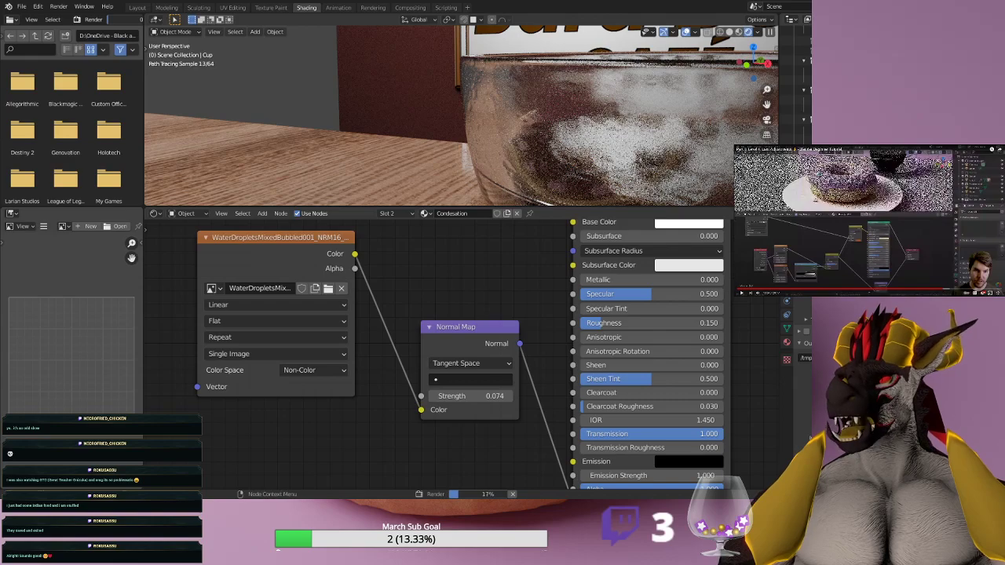
pyautogui.press('F11')
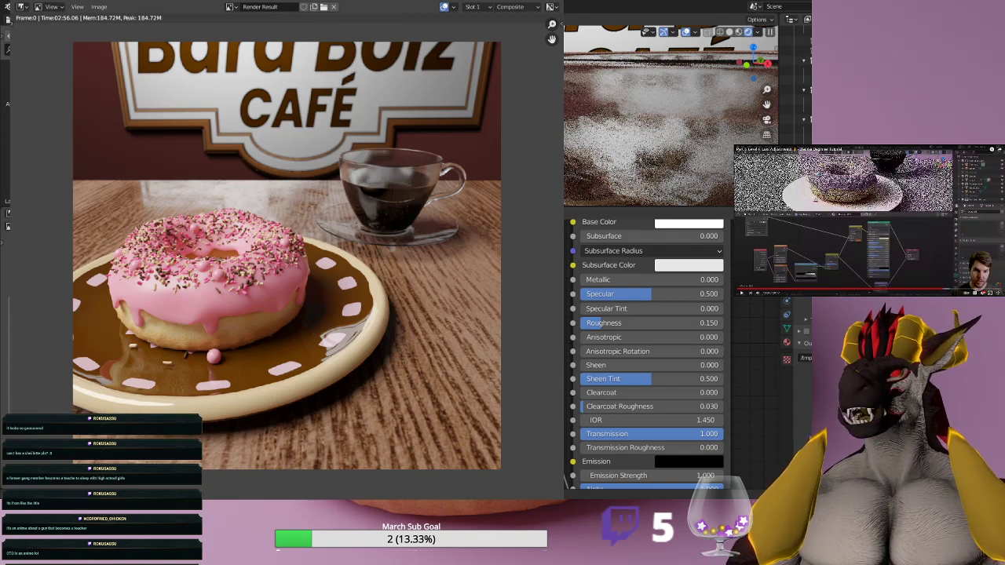
pyautogui.press('F11')
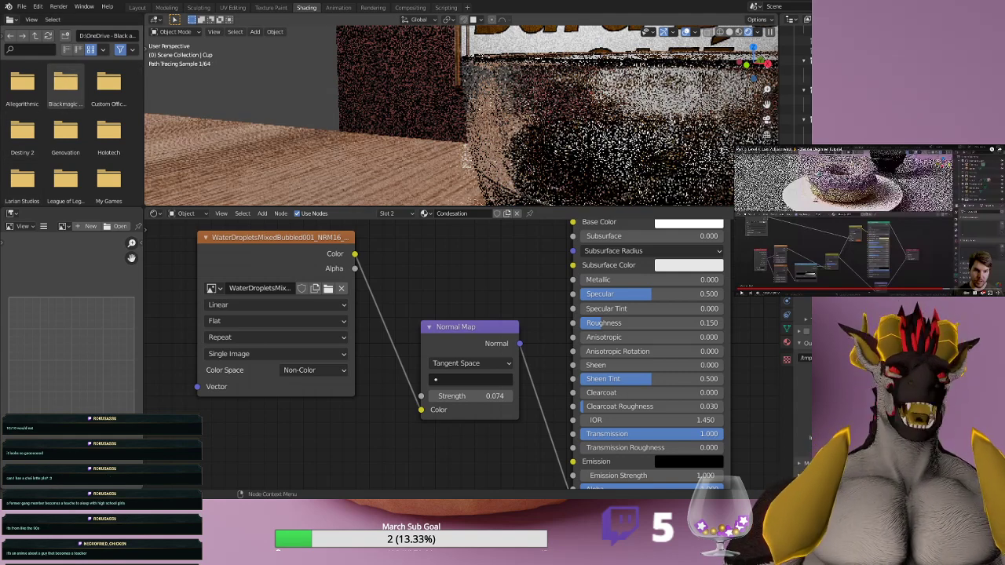
# Switch to the Layout workspace and save the café scene file.
pyautogui.click(137, 7)
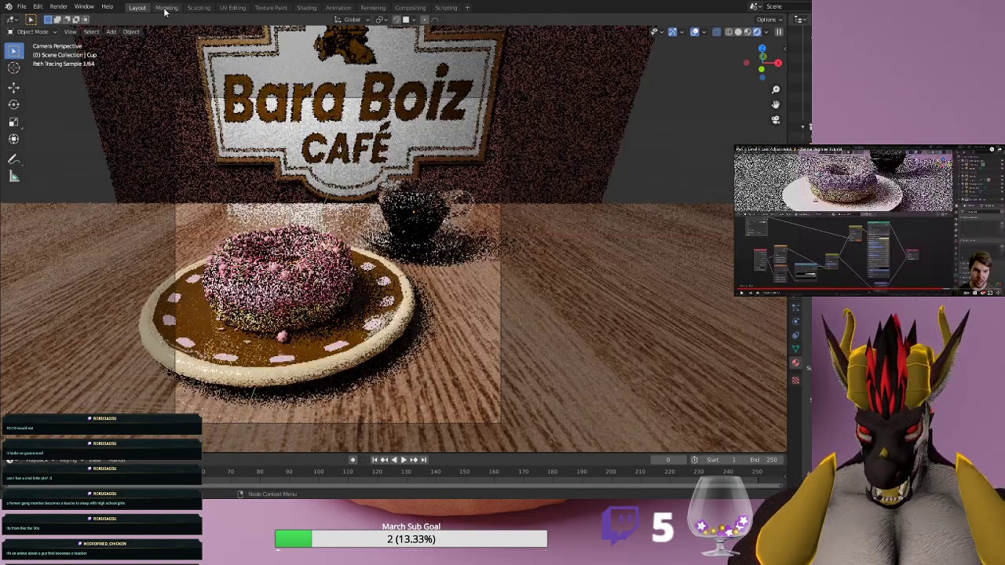
pyautogui.hotkey('ctrl', 's')
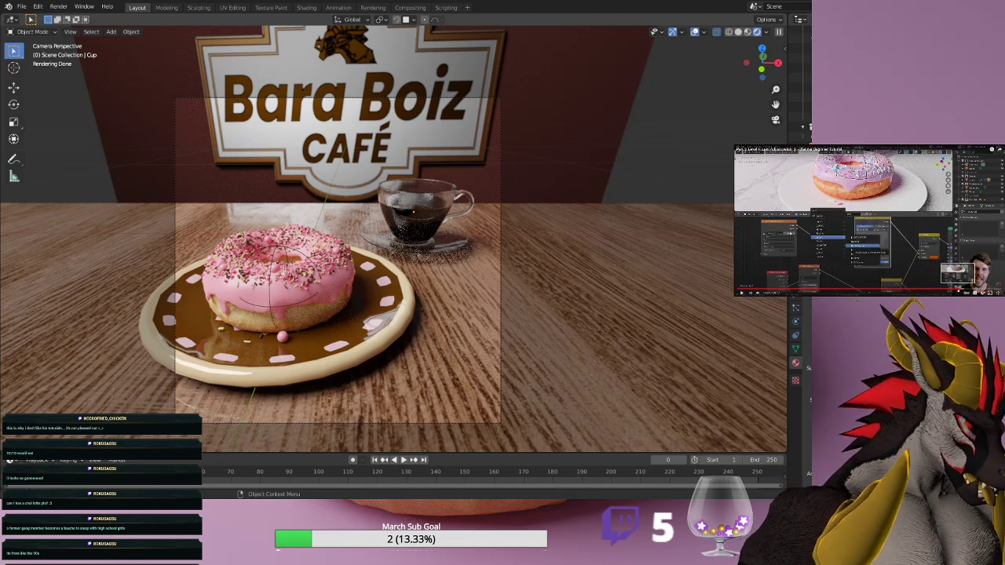
# Scrub the tutorial video to another point and resume its playback.
pyautogui.moveTo(950, 290); pyautogui.dragTo(942, 291)
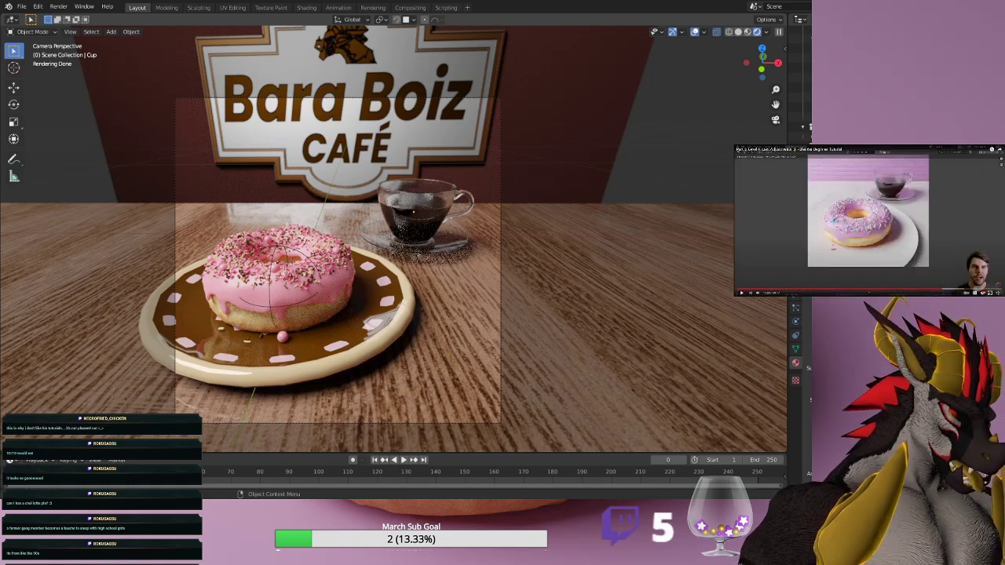
pyautogui.click(795, 230)
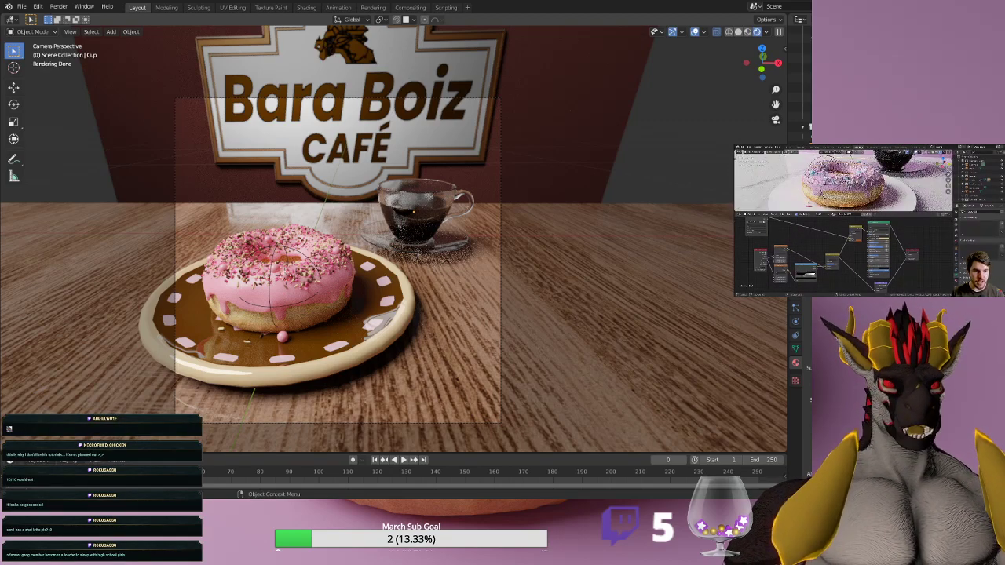
# Select the donut's dough body beneath the pink icing in a close-up view of the plate.
pyautogui.moveTo(552, 339); pyautogui.dragTo(566, 326, button='middle')
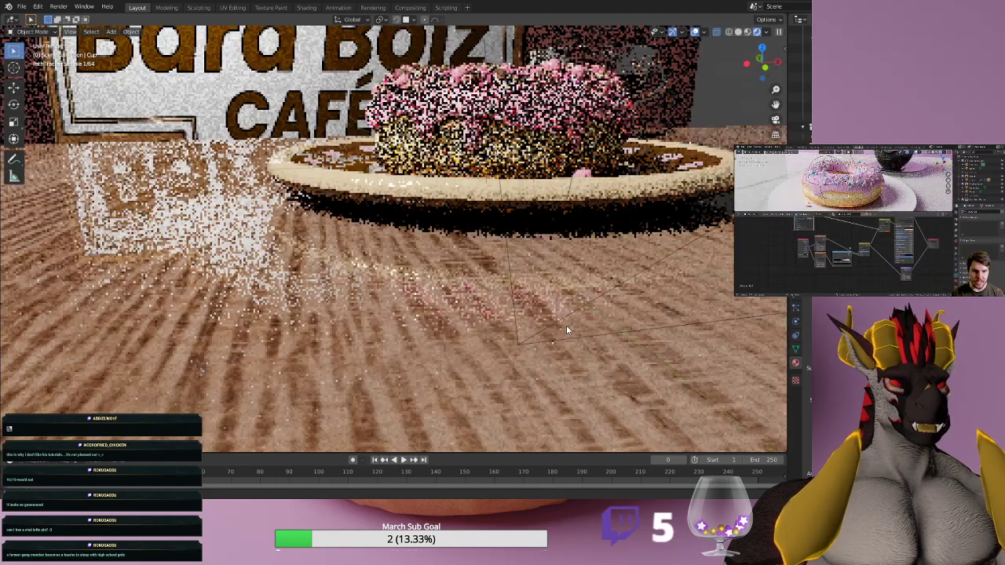
pyautogui.scroll(-3, 566, 325)
pyautogui.scroll(8, 528, 270)
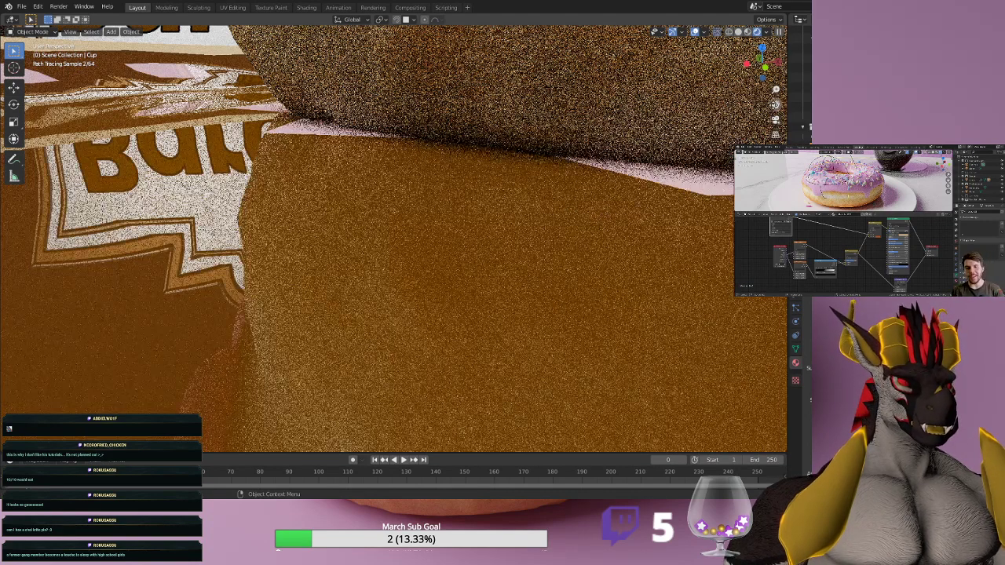
pyautogui.moveTo(775, 108); pyautogui.dragTo(643, 248, button='middle')
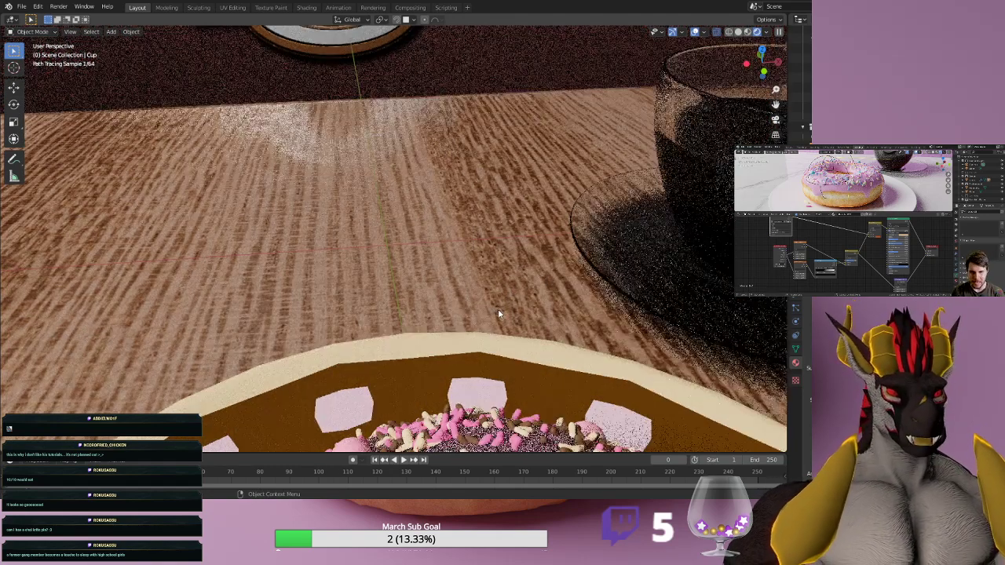
pyautogui.press('KP_Decimal')
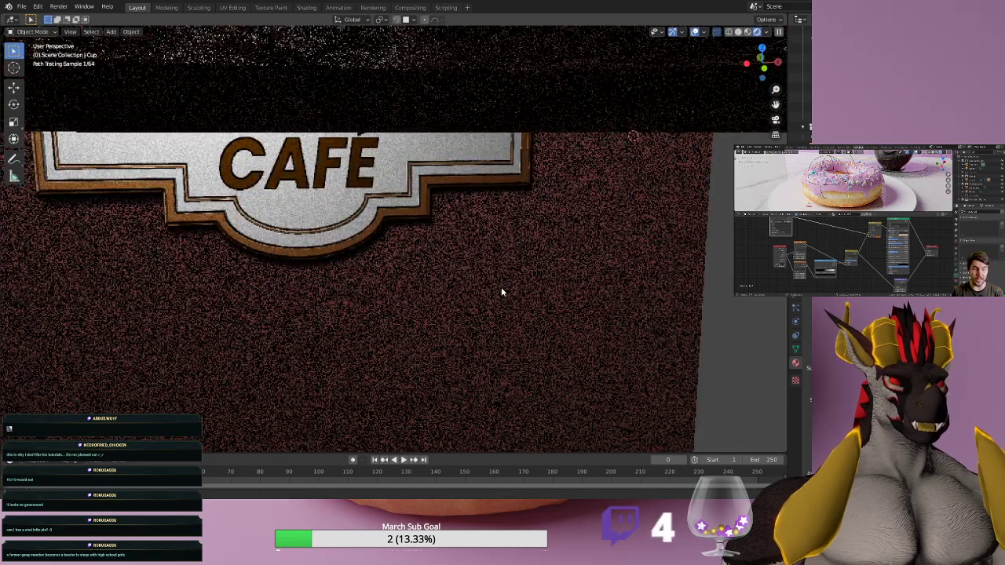
pyautogui.scroll(3, 501, 287)
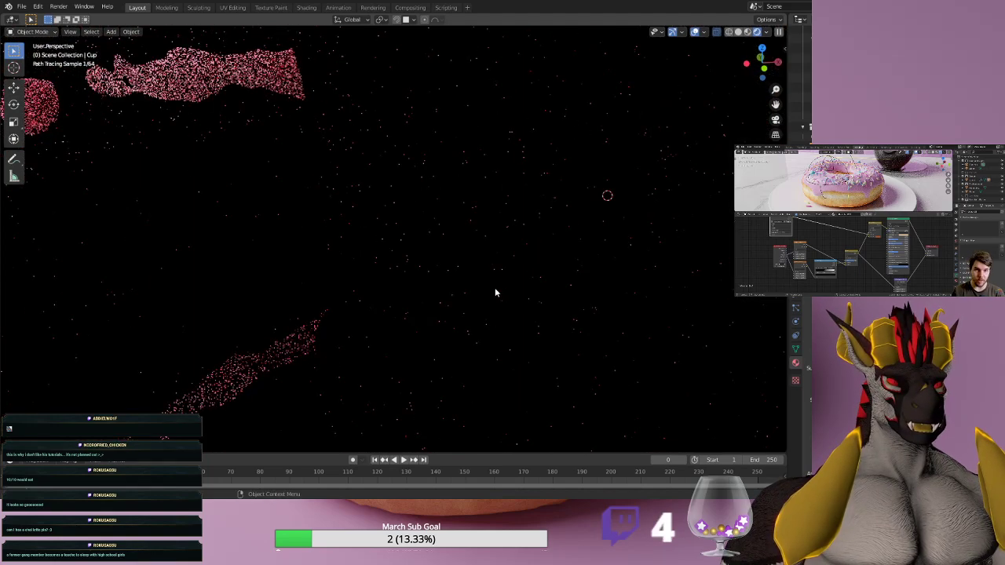
pyautogui.scroll(-4, 513, 270)
pyautogui.scroll(3, 416, 268)
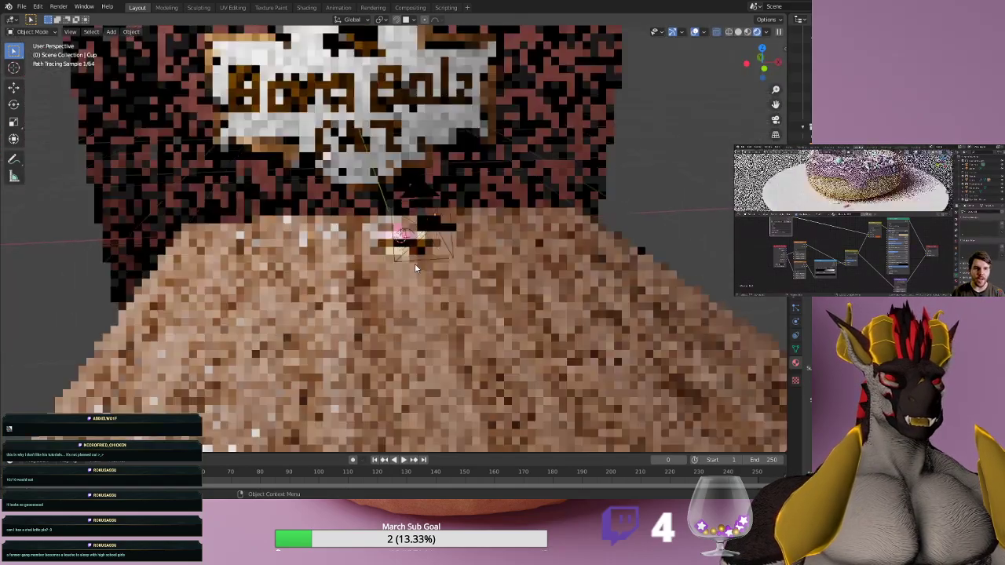
pyautogui.scroll(4, 415, 267)
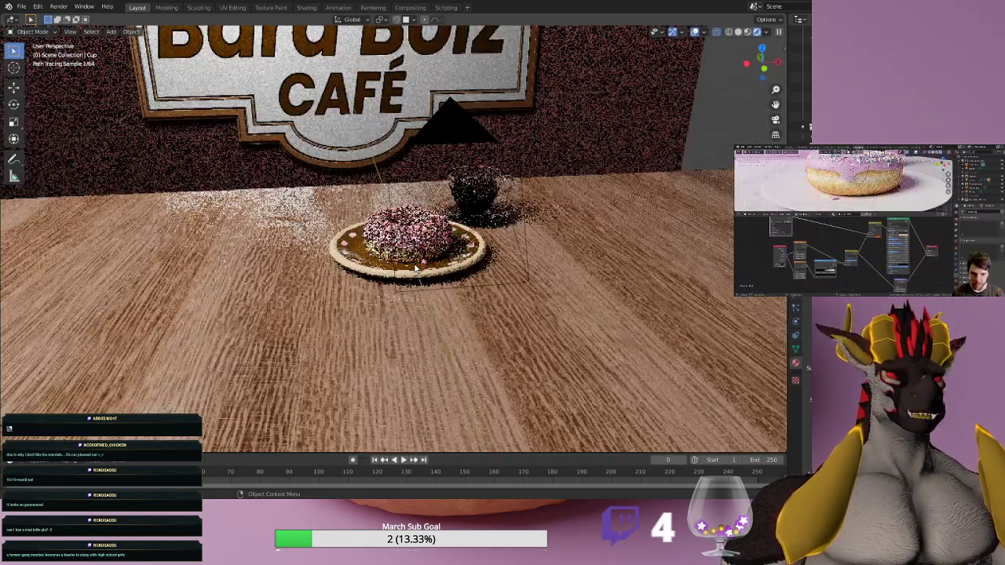
pyautogui.scroll(5, 416, 268)
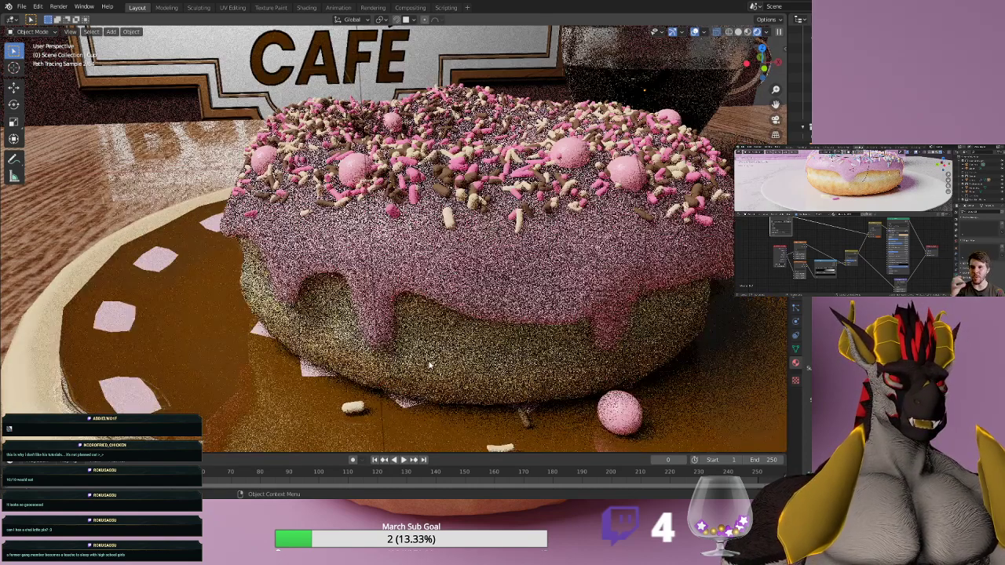
pyautogui.click(429, 364)
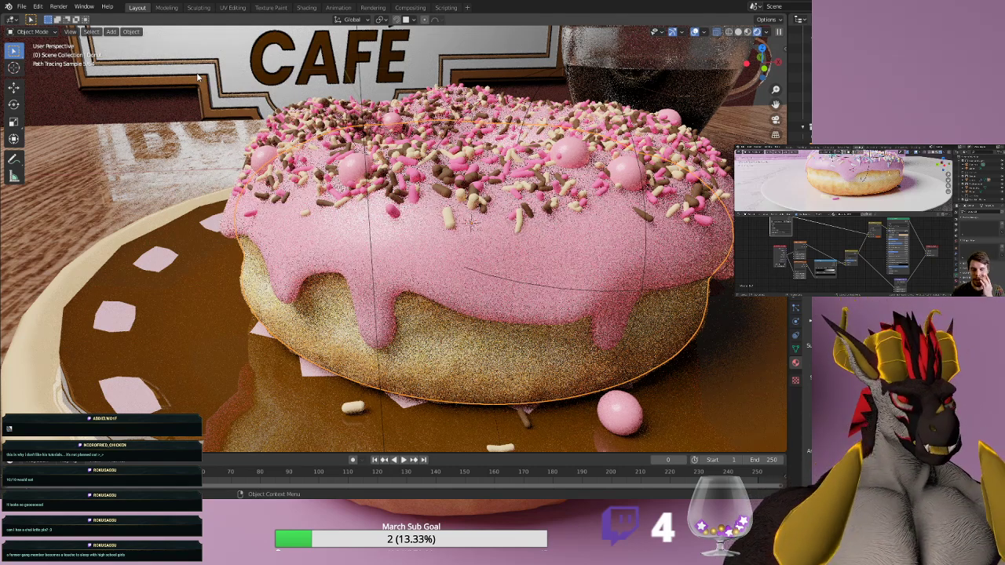
# Switch to the Shading workspace and show the whole node tree of the donut's material, Material.002.
pyautogui.click(306, 7)
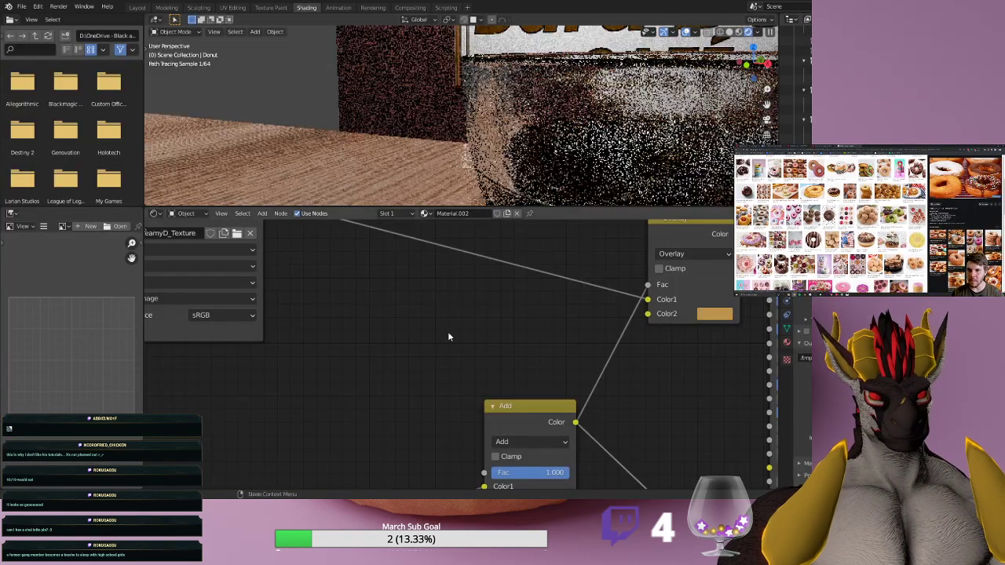
pyautogui.scroll(-3, 393, 335)
pyautogui.scroll(-2, 371, 321)
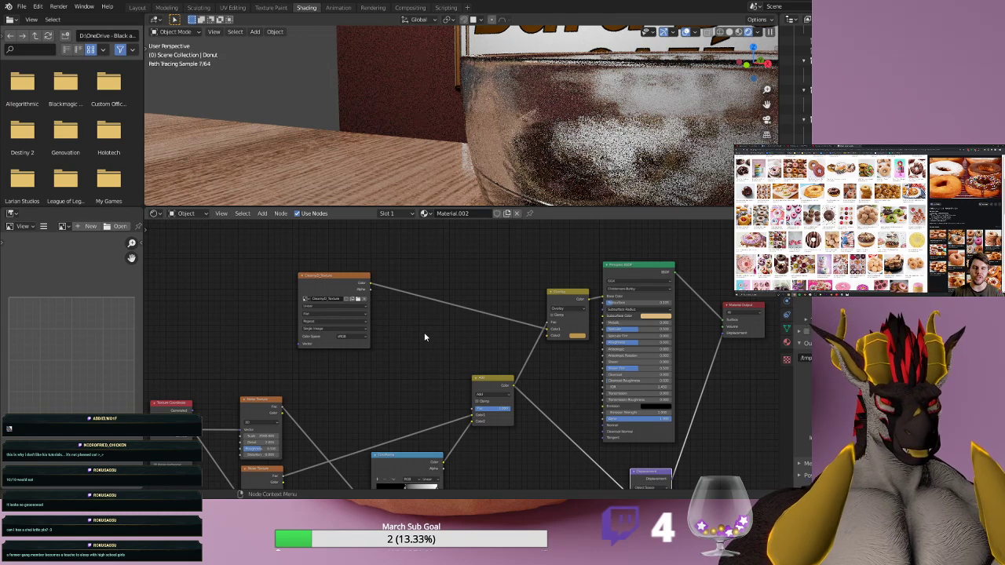
# Insert an RGB Curves node between the CreamyD_Texture image node and the Overlay mix node.
pyautogui.moveTo(424, 332); pyautogui.dragTo(358, 303, button='middle')
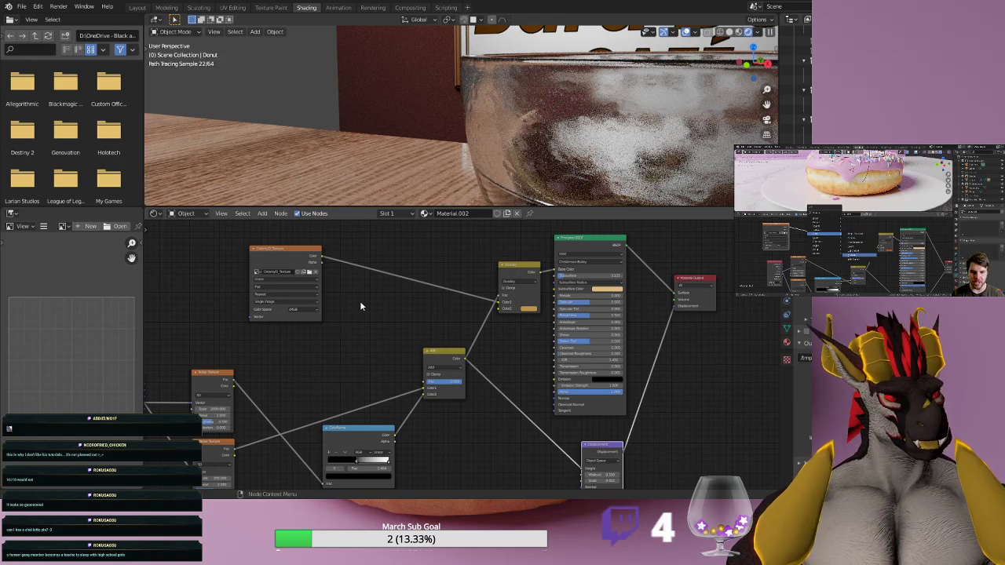
pyautogui.click(289, 261)
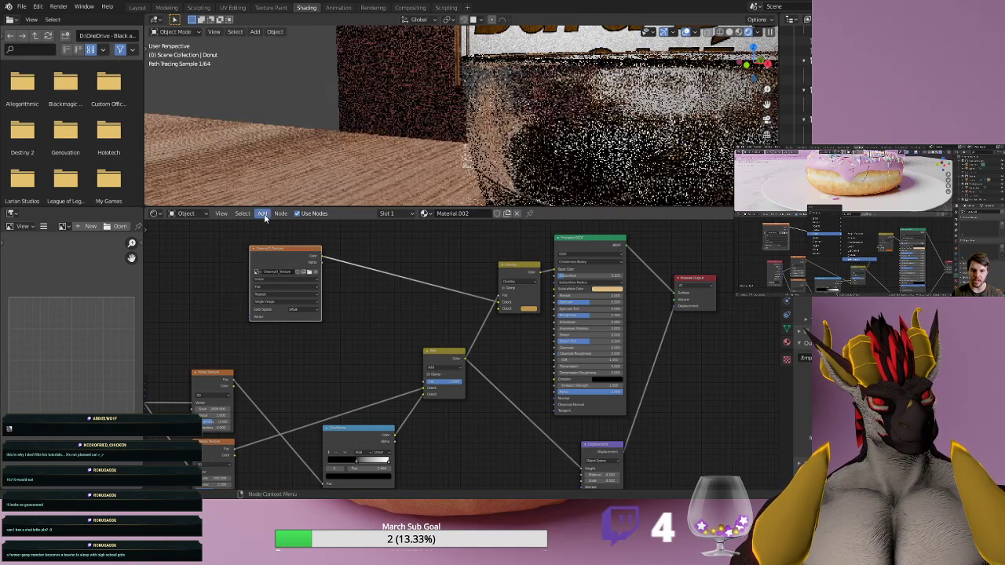
pyautogui.click(262, 213)
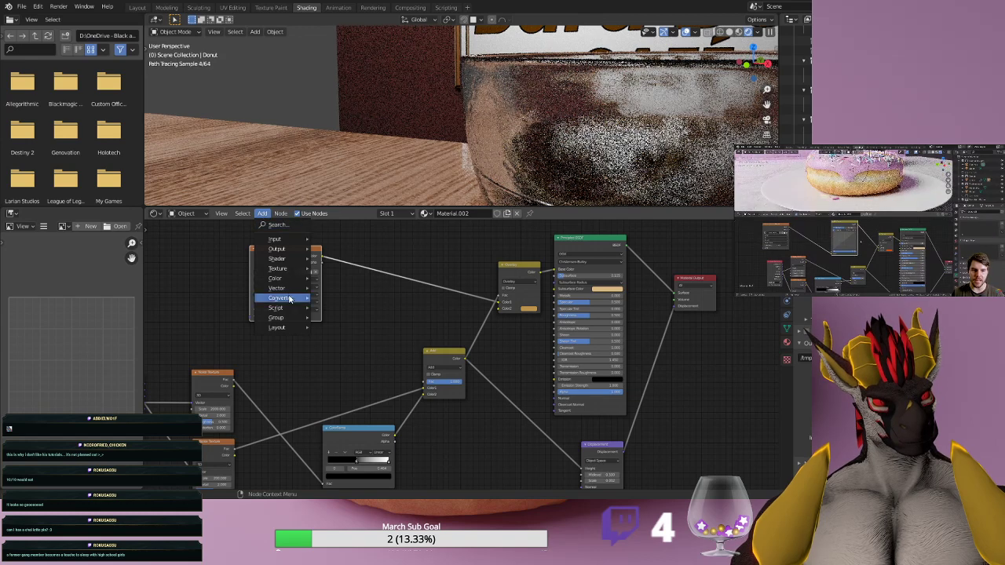
pyautogui.moveTo(289, 304)
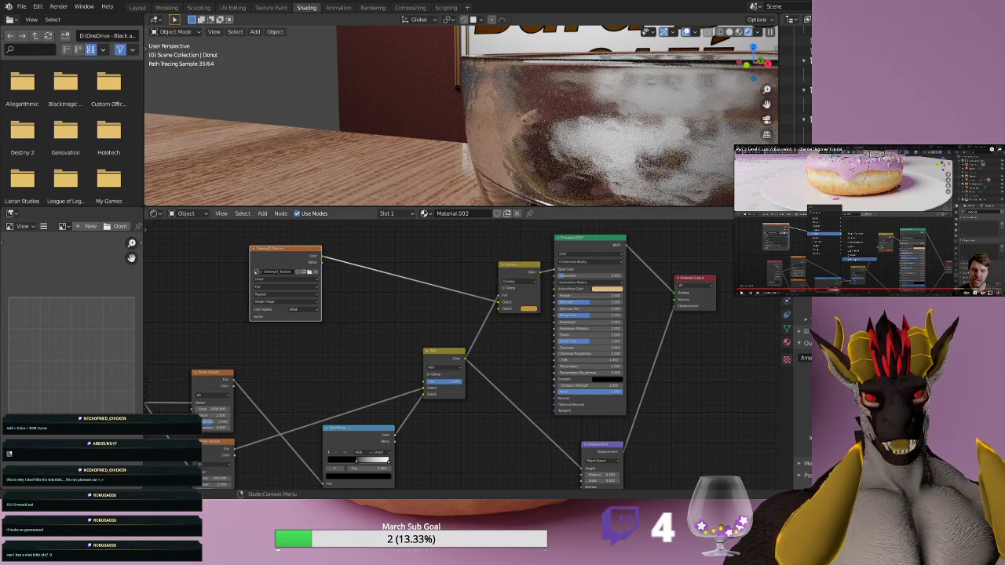
pyautogui.click(262, 213)
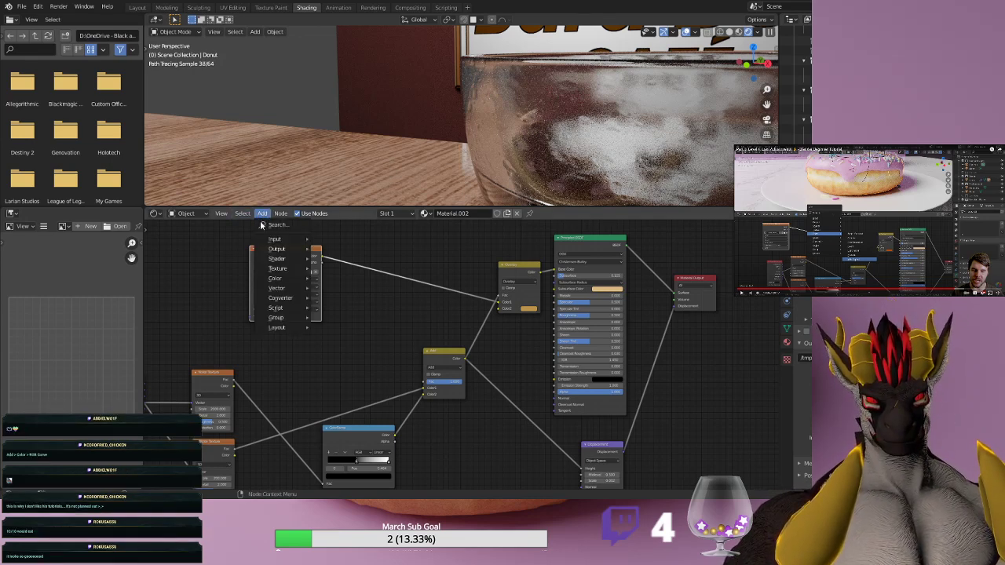
pyautogui.moveTo(284, 279)
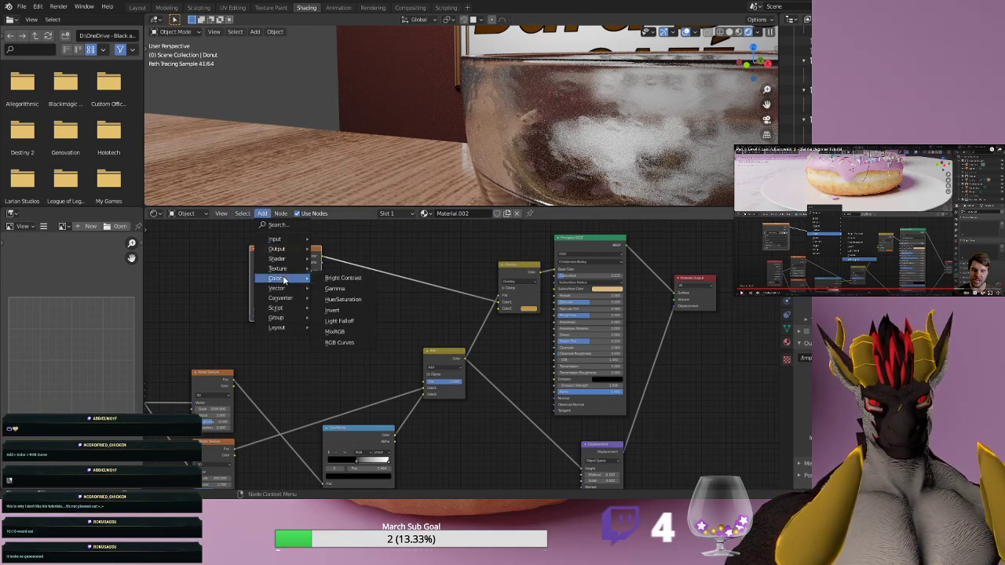
pyautogui.click(340, 343)
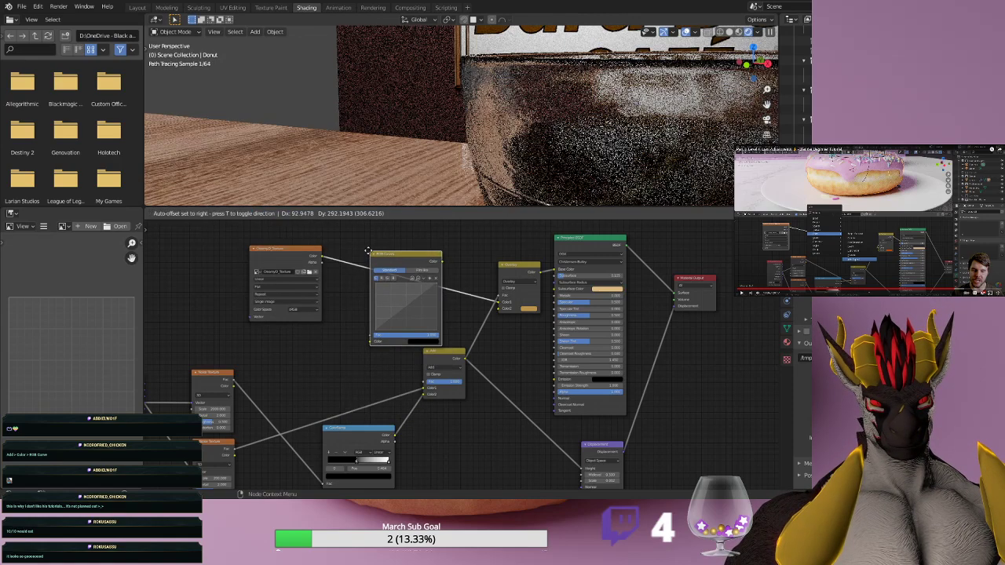
pyautogui.click(372, 245)
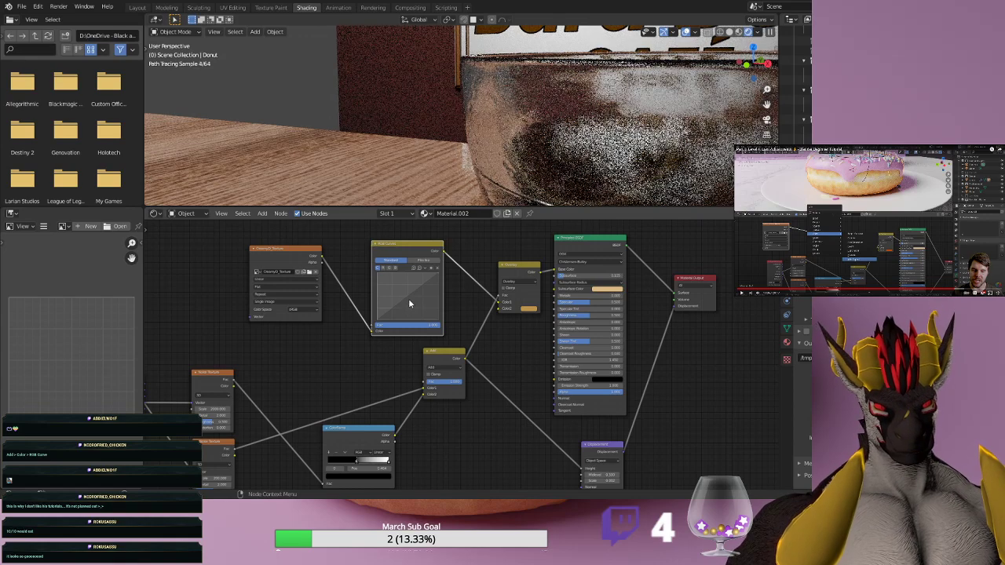
# Bend the RGB Curves node's curve downward with a new control point at X 0.65, Y 0.30625.
pyautogui.scroll(-6, 483, 132)
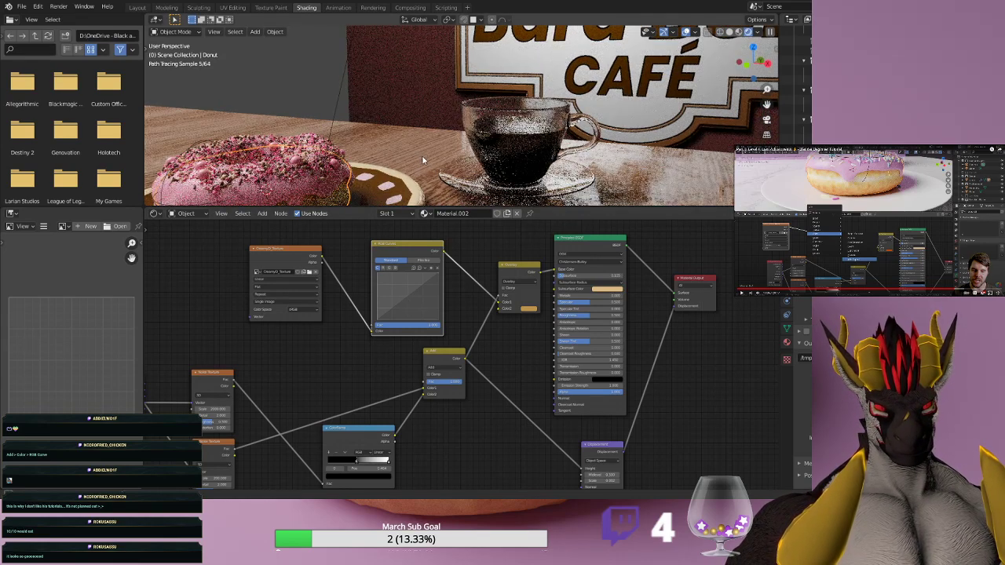
pyautogui.scroll(3, 425, 154)
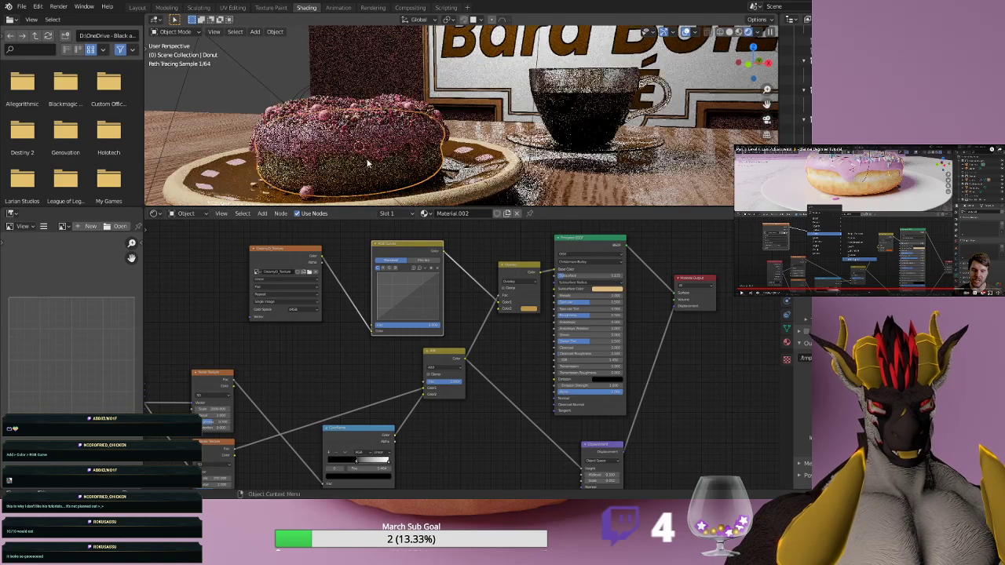
pyautogui.scroll(3, 416, 159)
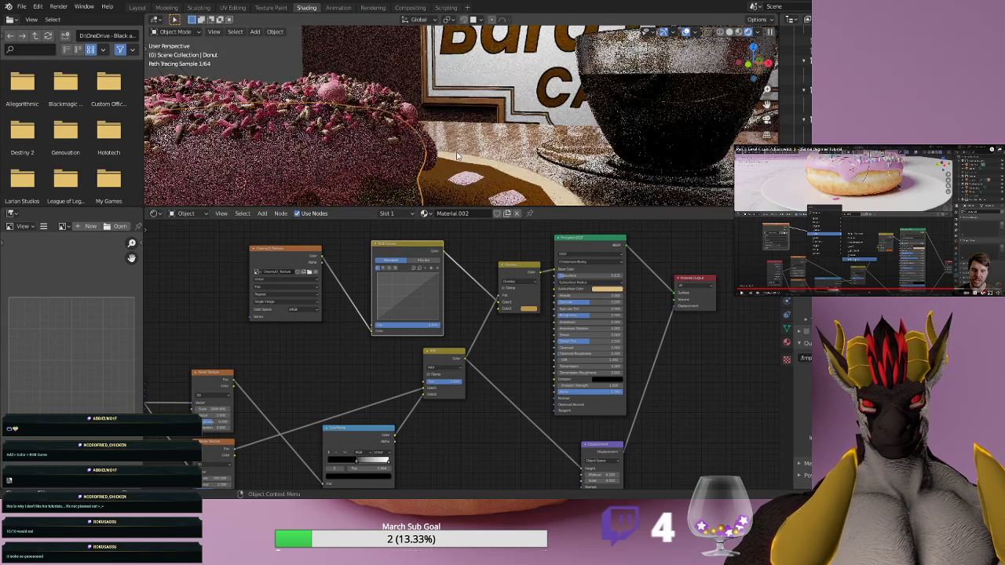
pyautogui.scroll(-3, 456, 155)
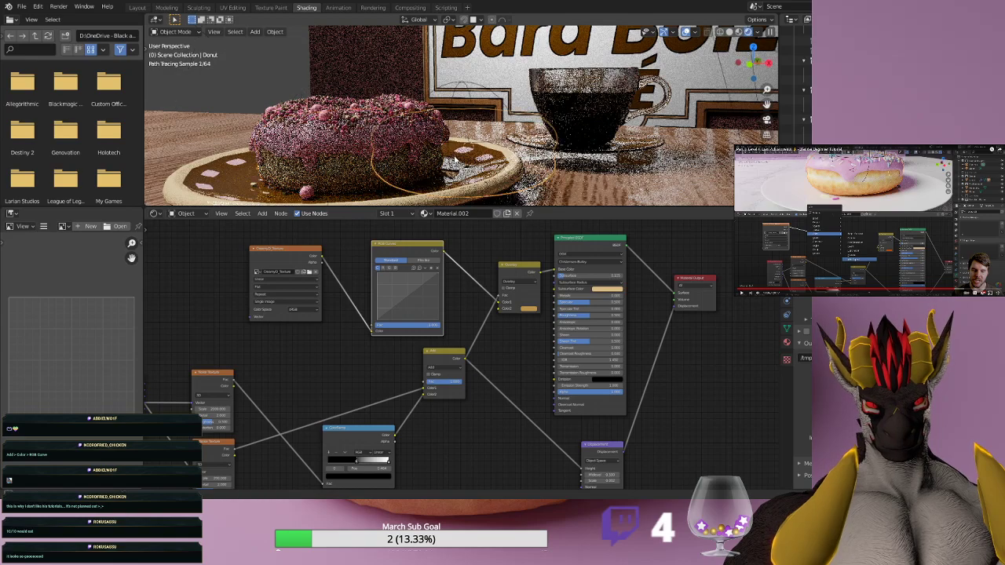
pyautogui.moveTo(455, 159); pyautogui.dragTo(449, 169, button='middle')
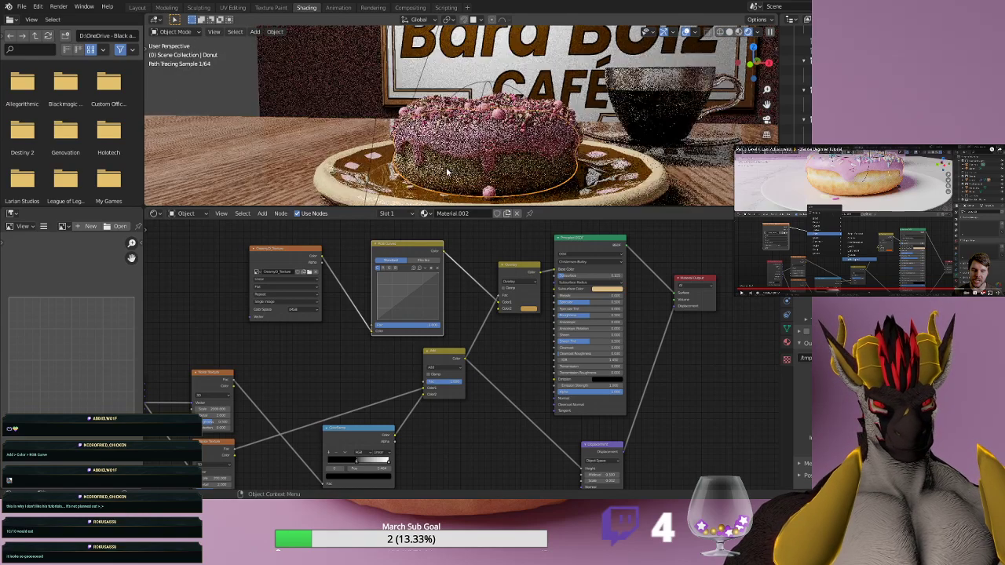
pyautogui.scroll(3, 446, 173)
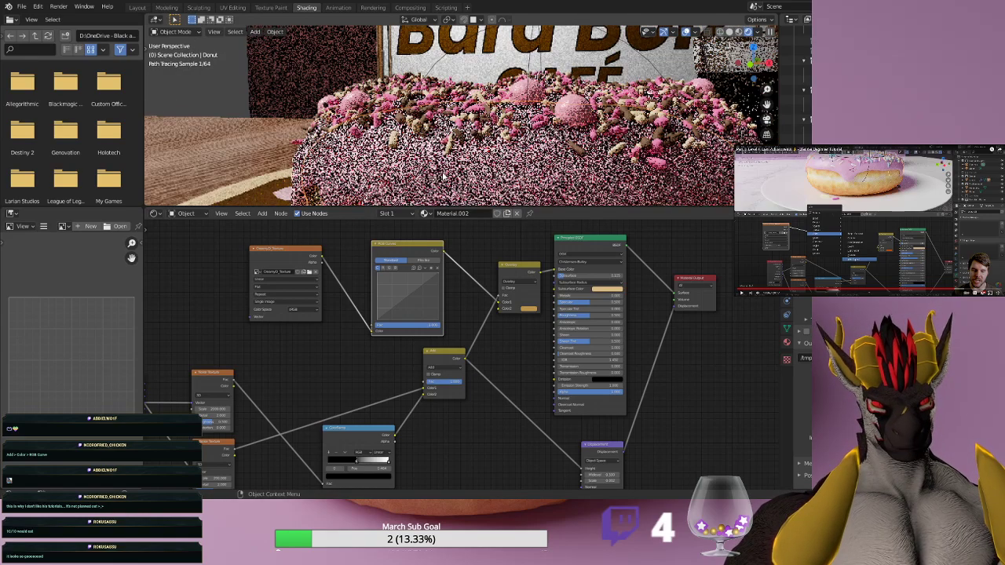
pyautogui.moveTo(517, 180); pyautogui.dragTo(446, 128, button='middle')
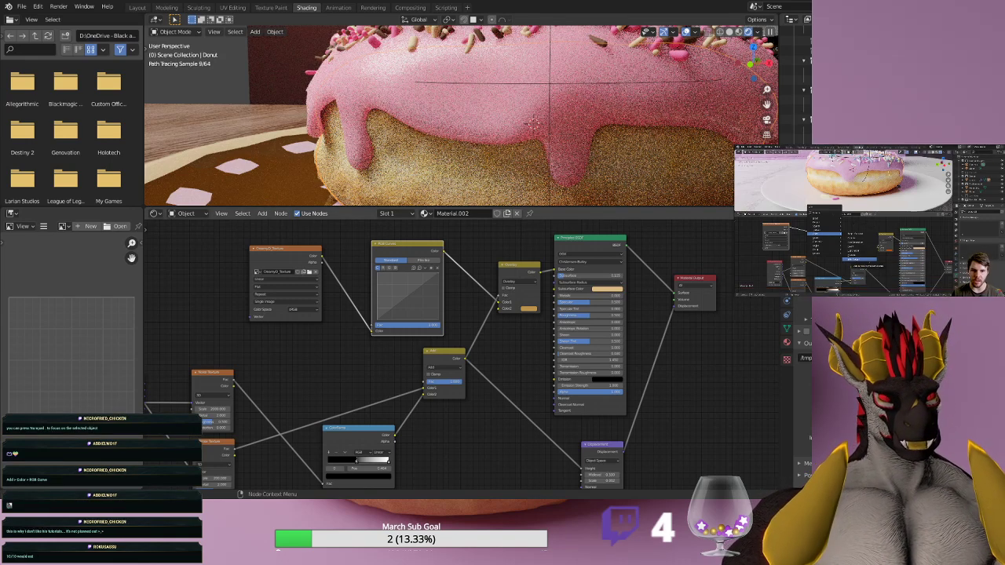
pyautogui.click(408, 294)
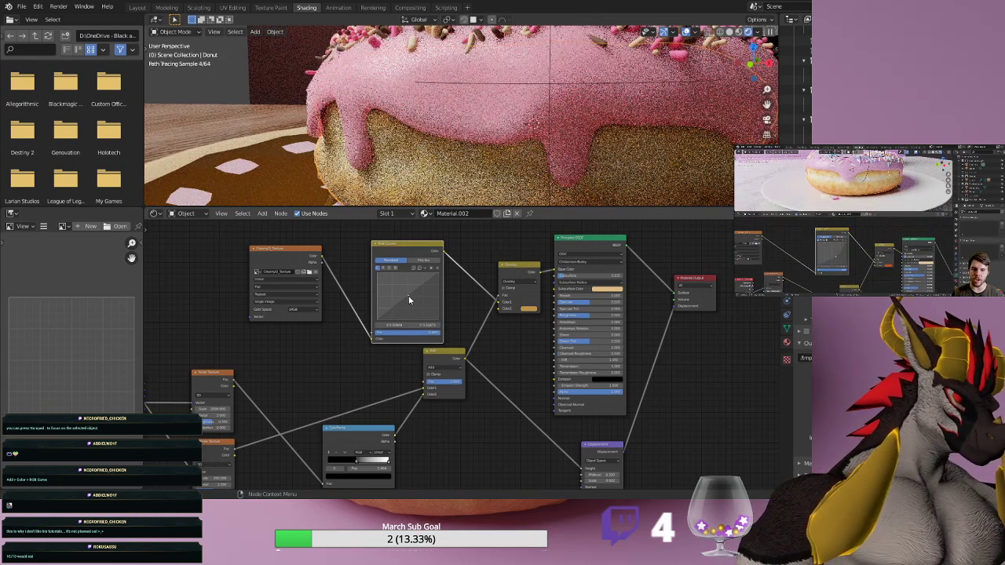
pyautogui.moveTo(409, 293); pyautogui.dragTo(412, 302)
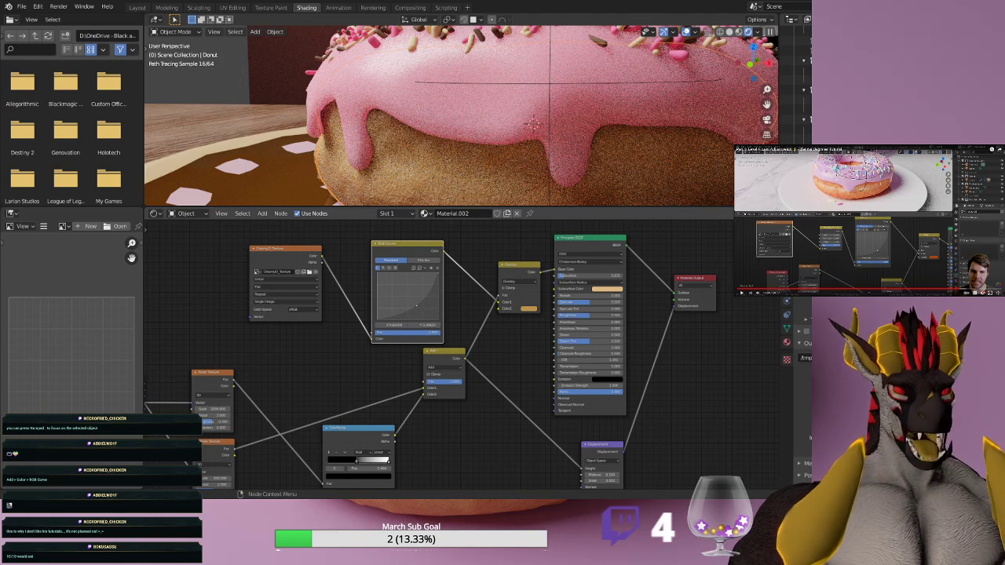
# Make room beside the CreamyD_Texture node and insert a Hue Saturation Value node between it and the RGB Curves node.
pyautogui.moveTo(306, 252); pyautogui.dragTo(251, 257)
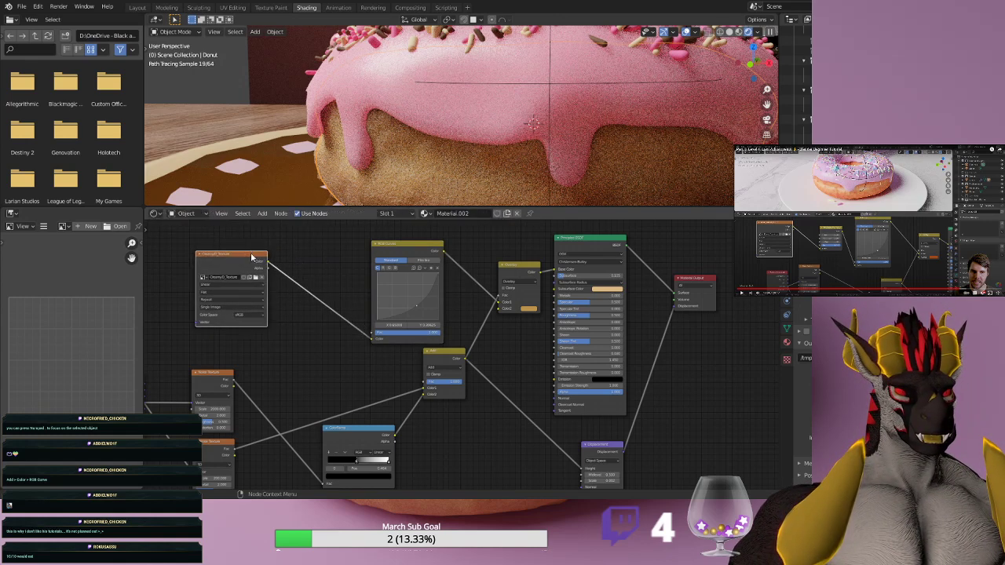
pyautogui.click(262, 212)
pyautogui.moveTo(287, 279)
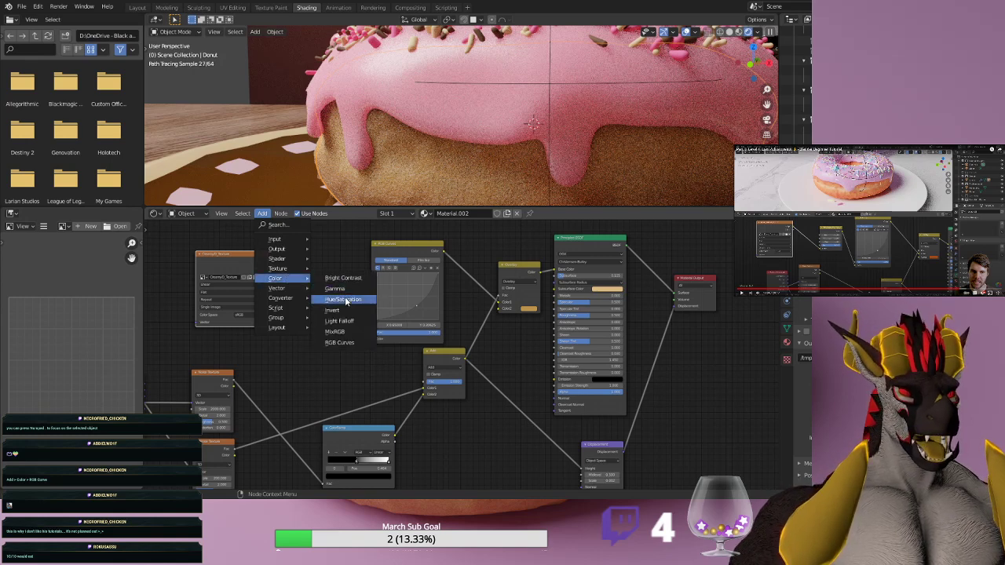
pyautogui.click(344, 300)
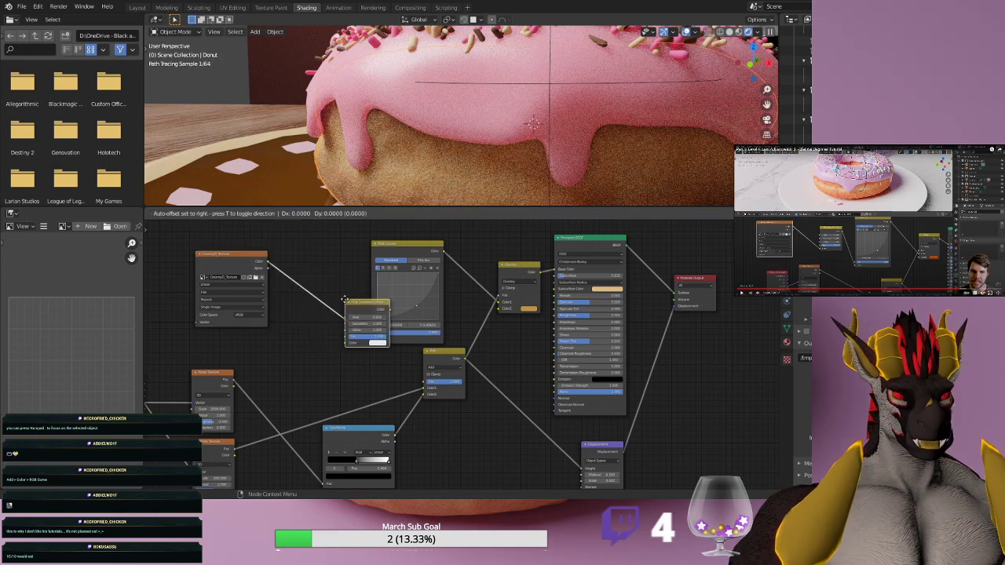
pyautogui.click(301, 279)
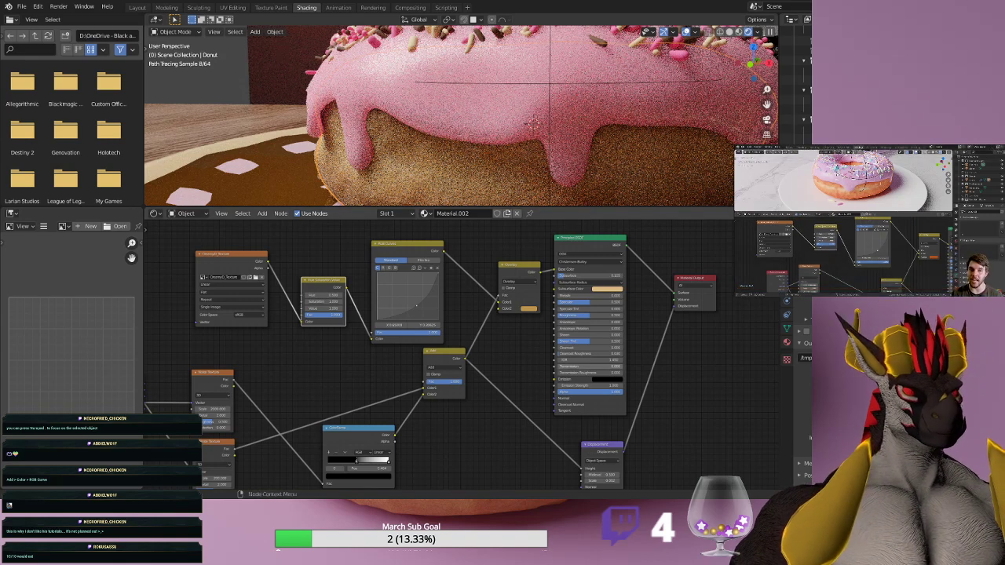
# Set the Hue of the Hue Saturation Value node to 0.53.
pyautogui.scroll(2, 463, 356)
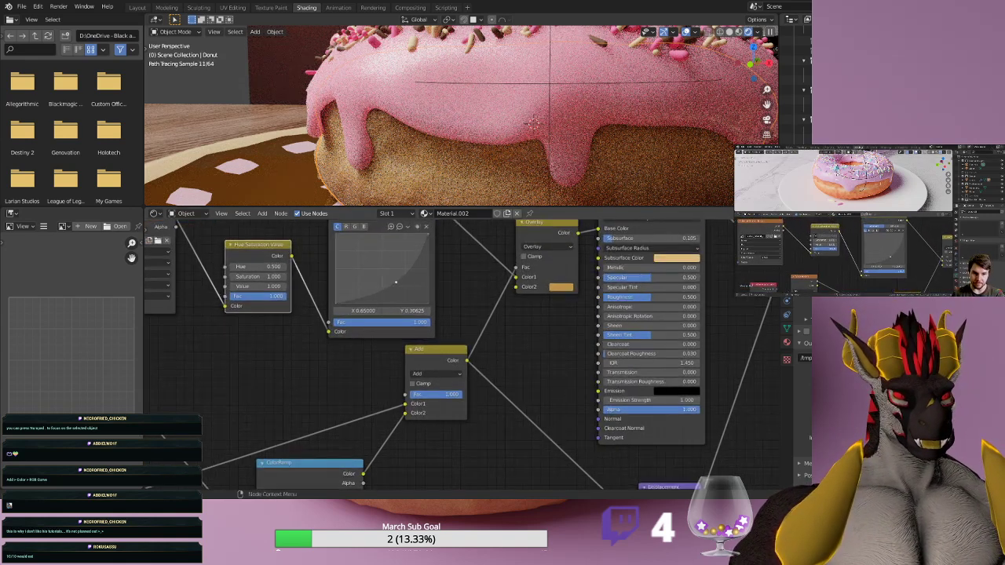
pyautogui.scroll(1, 471, 321)
pyautogui.moveTo(471, 321); pyautogui.dragTo(619, 347, button='middle')
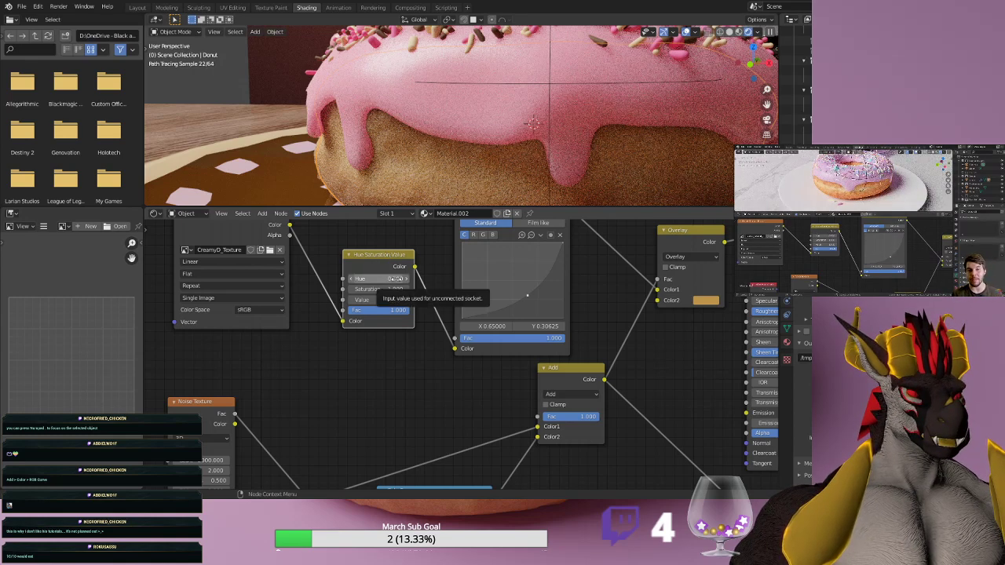
pyautogui.click(397, 278)
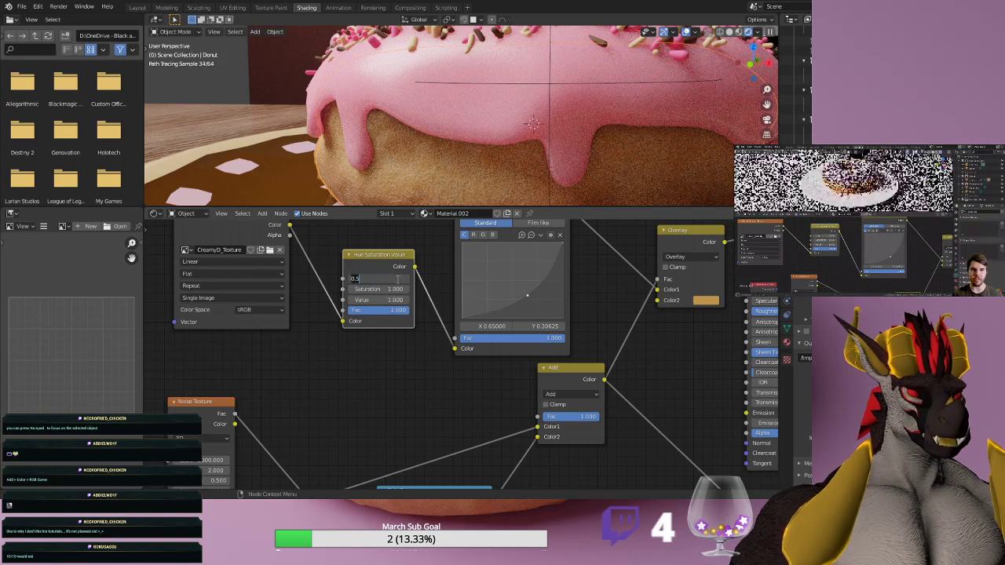
pyautogui.press('BackSpace')
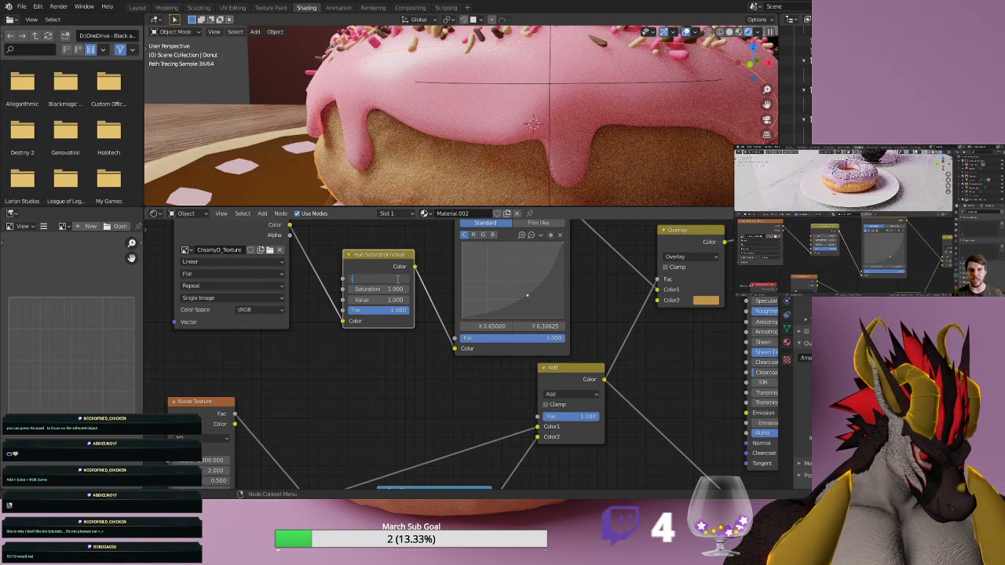
pyautogui.press('Return')
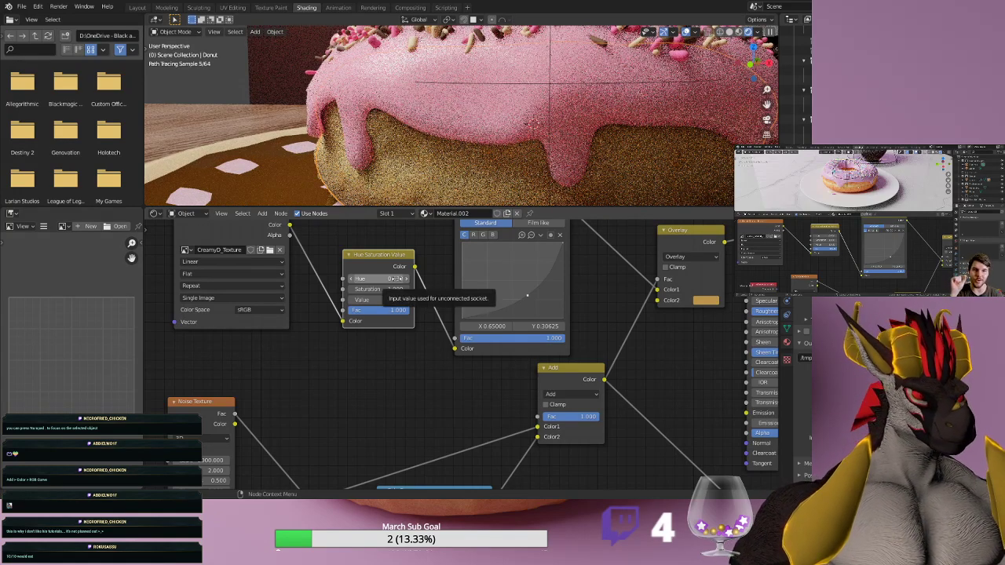
# Switch the viewport to Material Preview shading and reselect the donut to show its material nodes.
pyautogui.click(738, 33)
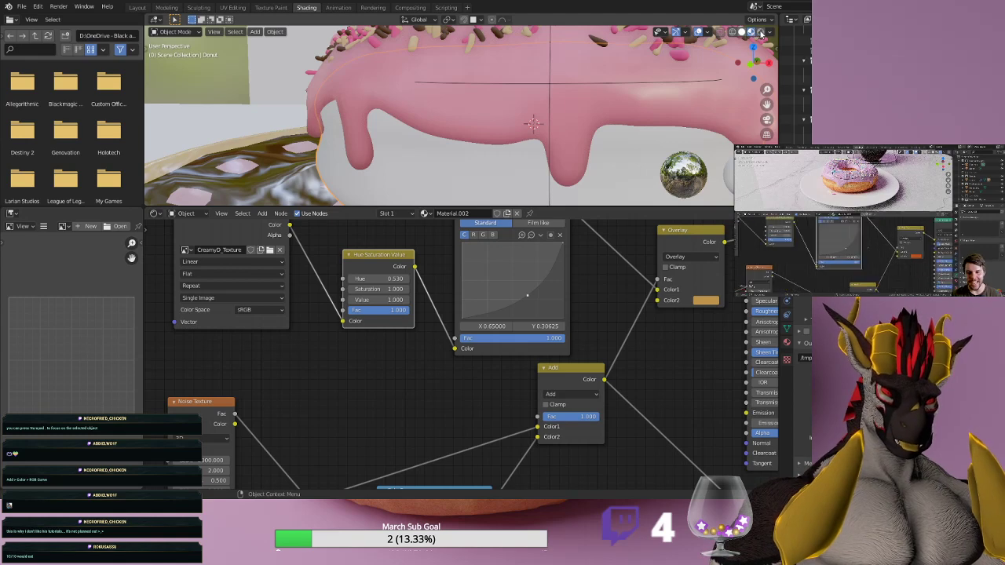
pyautogui.hotkey('ctrl', 'z')
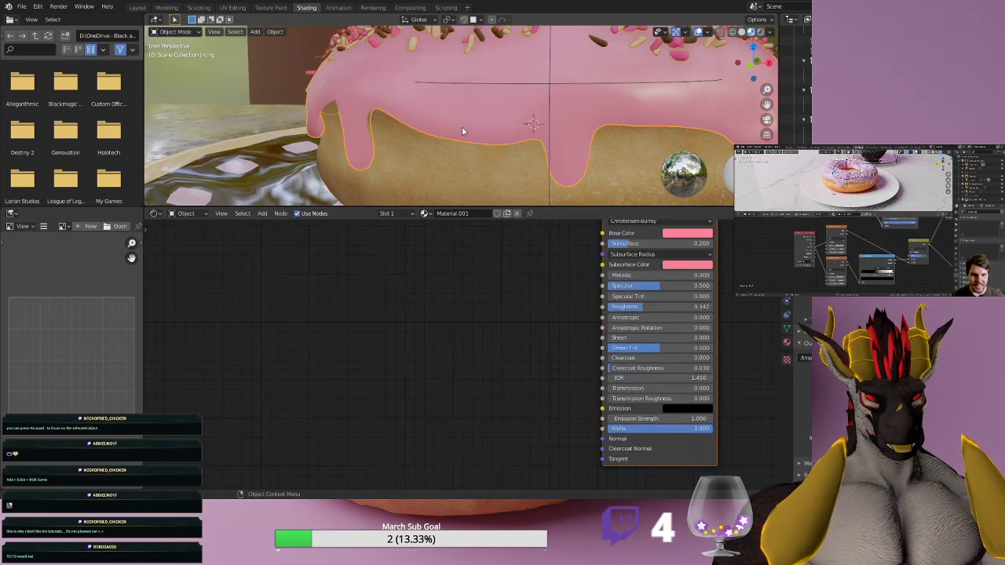
pyautogui.moveTo(533, 315); pyautogui.dragTo(405, 406, button='middle')
pyautogui.click(482, 185)
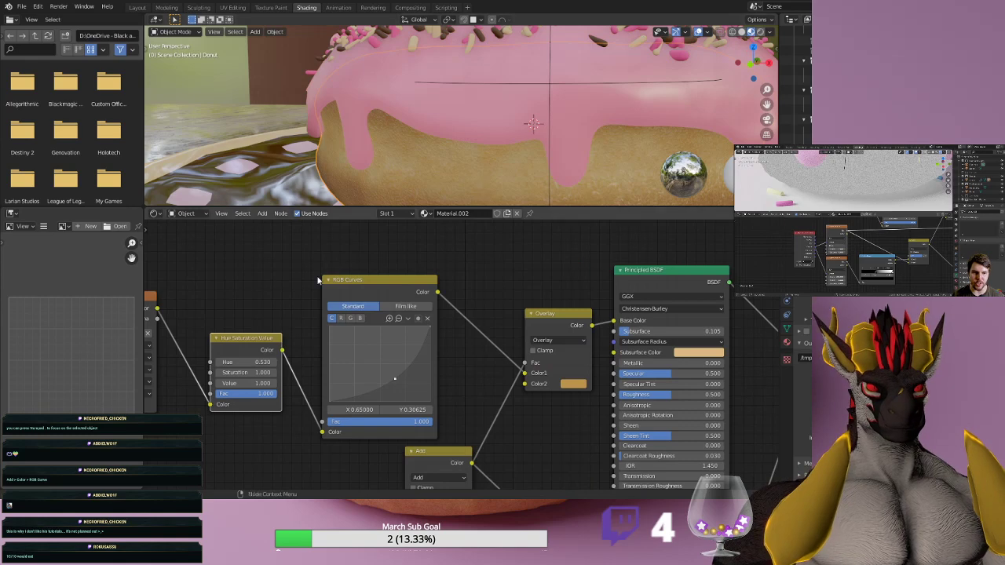
pyautogui.moveTo(264, 307); pyautogui.dragTo(338, 237, button='middle')
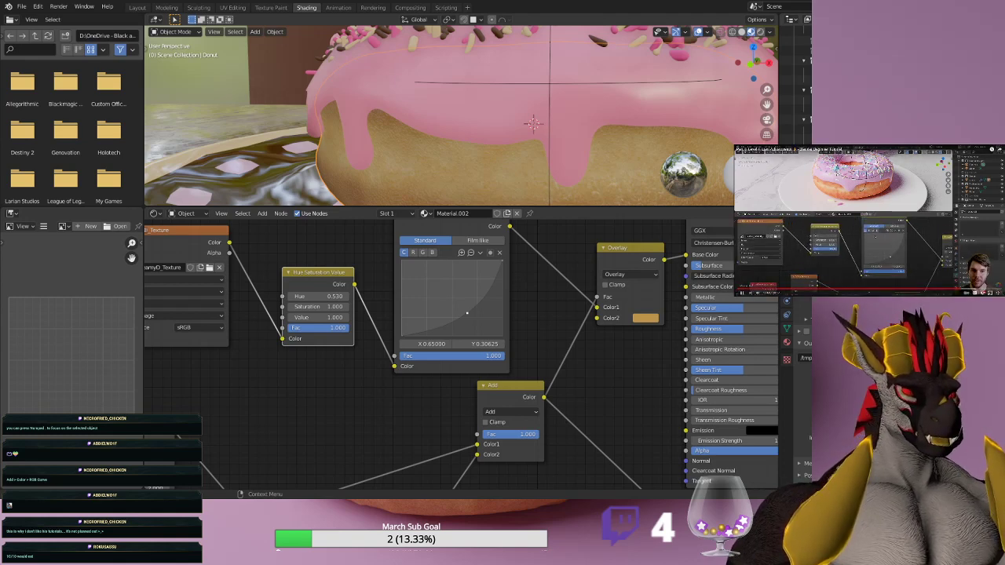
# Select the donut and frame the whole of it in the viewport to examine its dough colour.
pyautogui.click(522, 181)
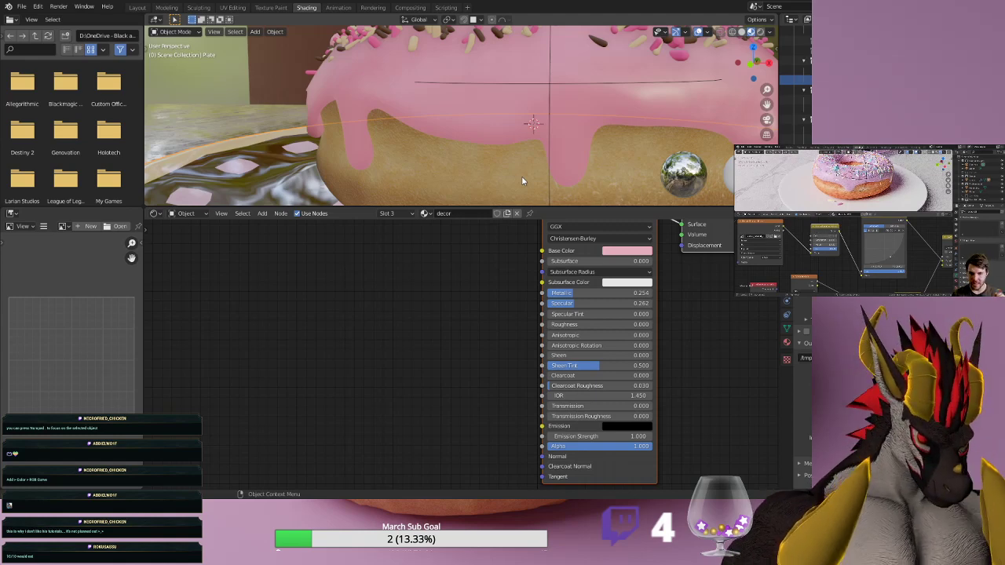
pyautogui.press('KP_Decimal')
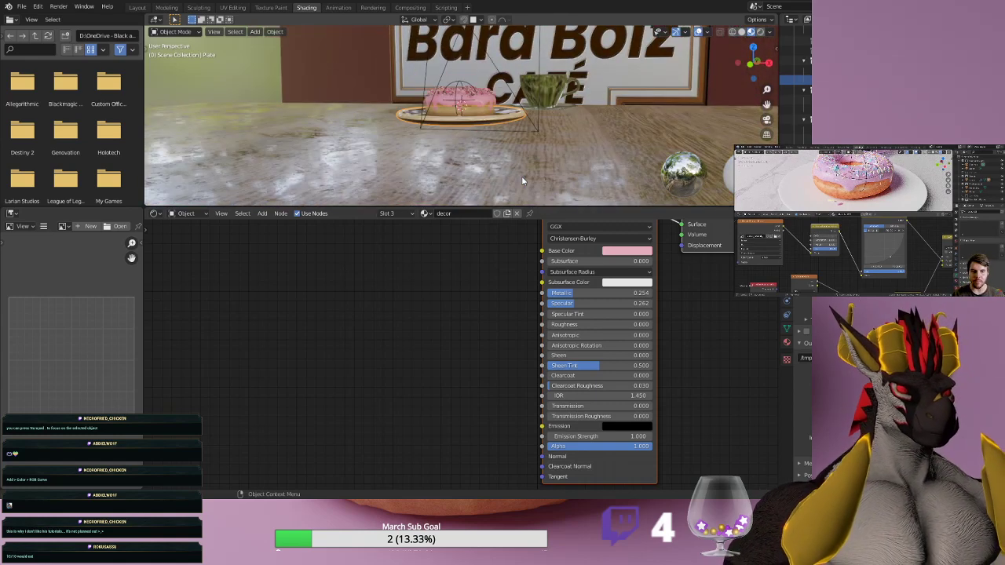
pyautogui.scroll(5, 478, 110)
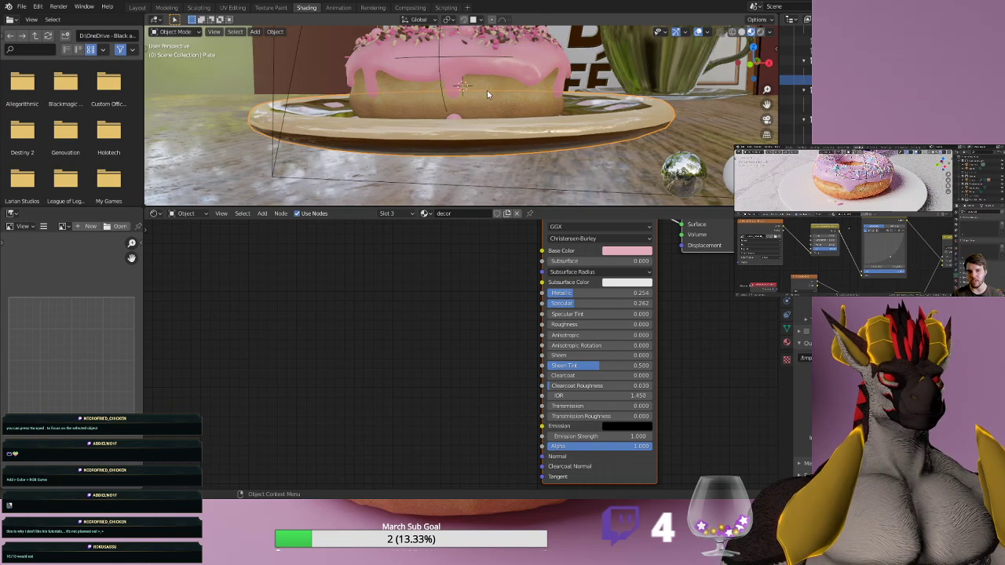
pyautogui.click(488, 88)
pyautogui.press('KP_Decimal')
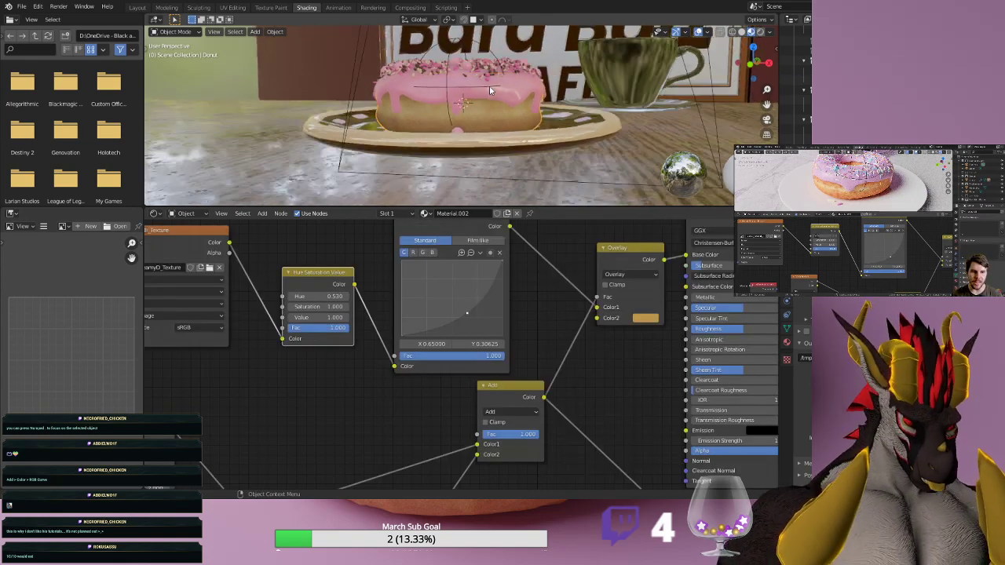
pyautogui.scroll(5, 475, 134)
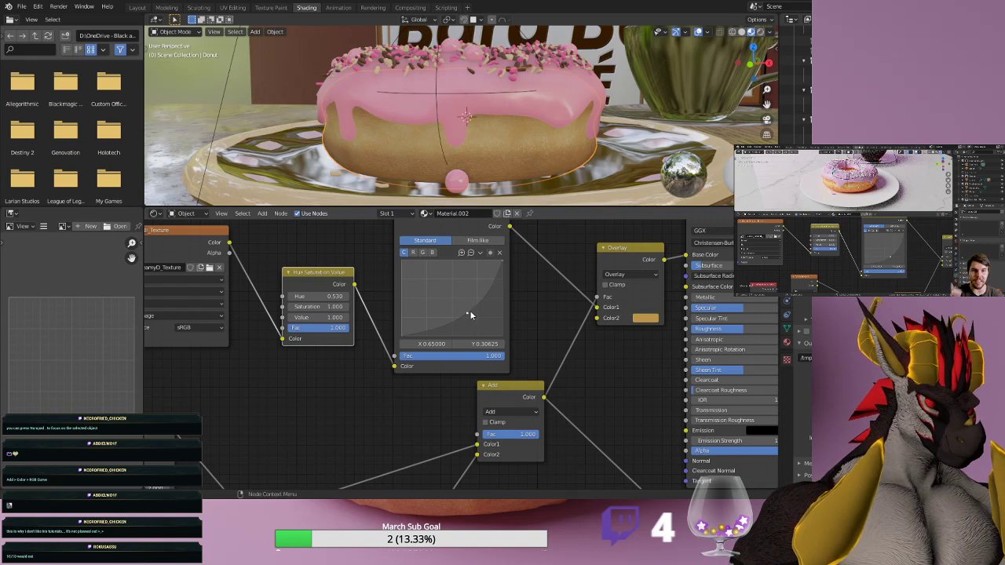
# Move the control point of the RGB Curves node's combined curve to about X 0.686, Y 0.344.
pyautogui.moveTo(469, 314)
pyautogui.mouseDown()
pyautogui.moveTo(455, 302)
pyautogui.moveTo(477, 315)
pyautogui.mouseUp()
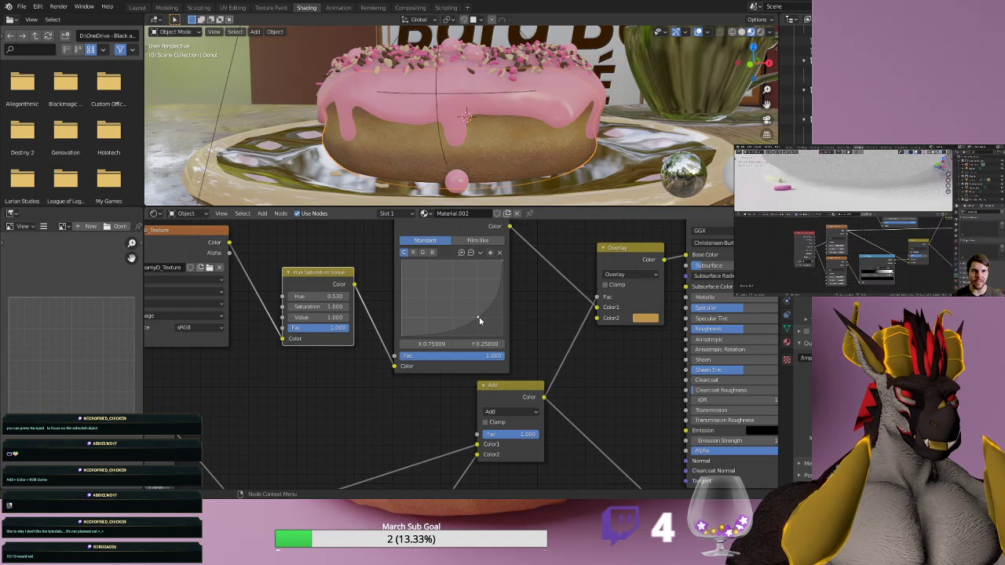
pyautogui.moveTo(477, 317); pyautogui.dragTo(473, 312)
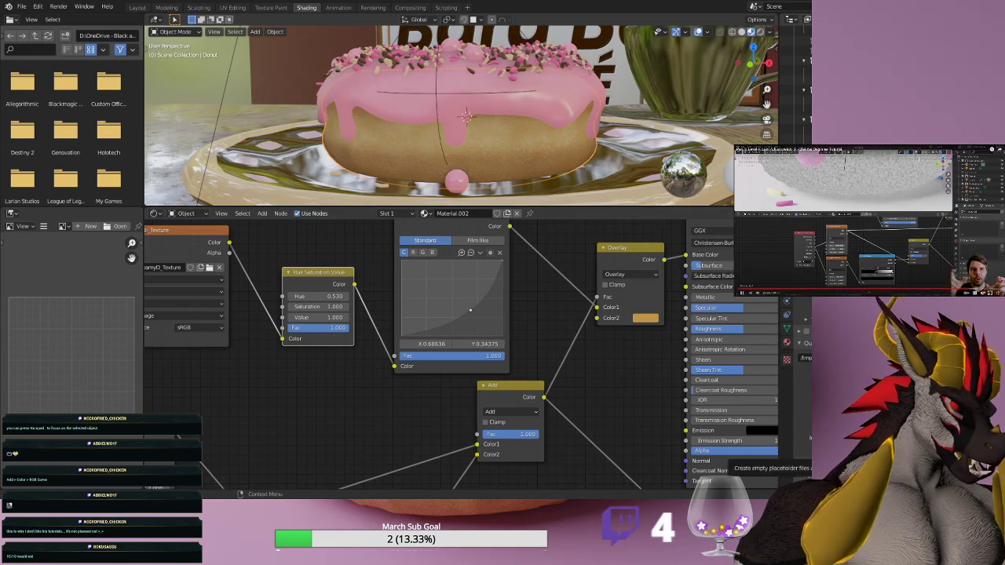
# Set the Noise Texture feeding the ColorRamp to Scale 1000 and Distortion 1.
pyautogui.moveTo(303, 426); pyautogui.dragTo(576, 300, button='middle')
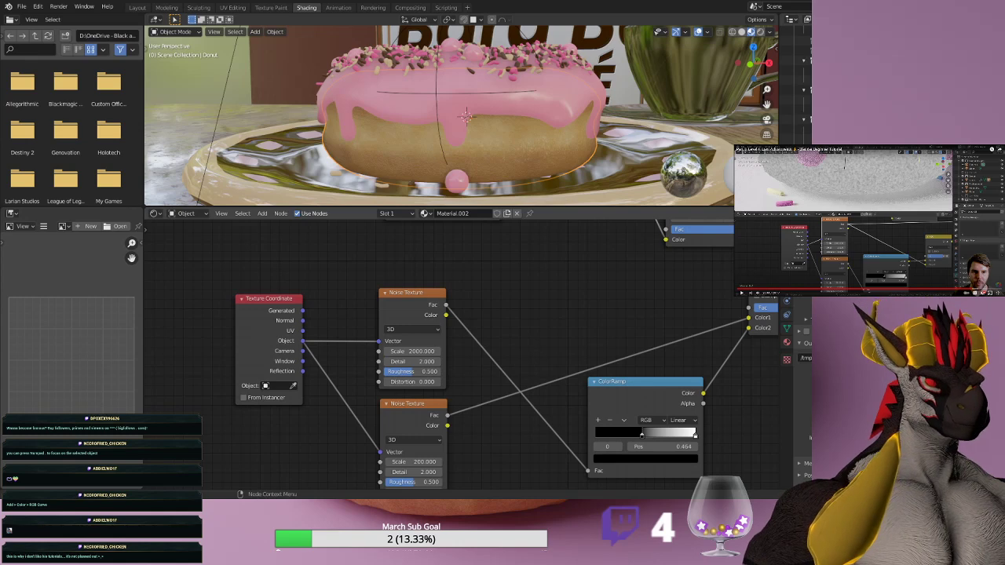
pyautogui.click(408, 350)
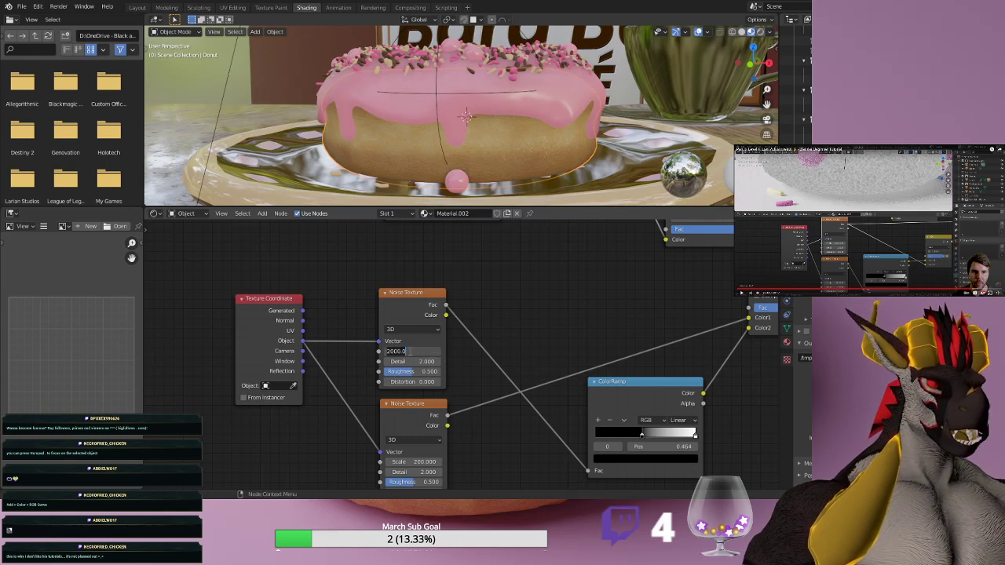
pyautogui.write('2')
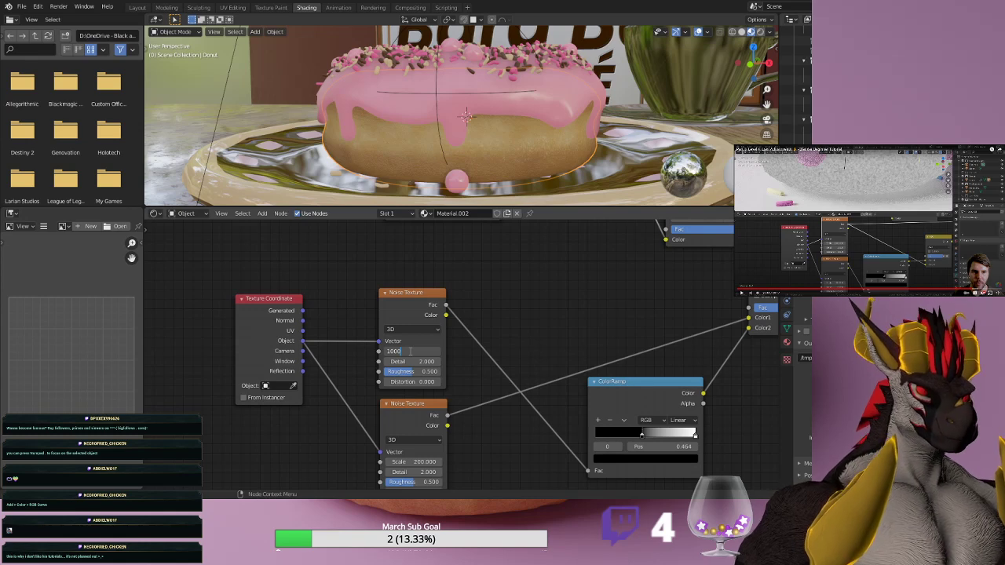
pyautogui.press('Return')
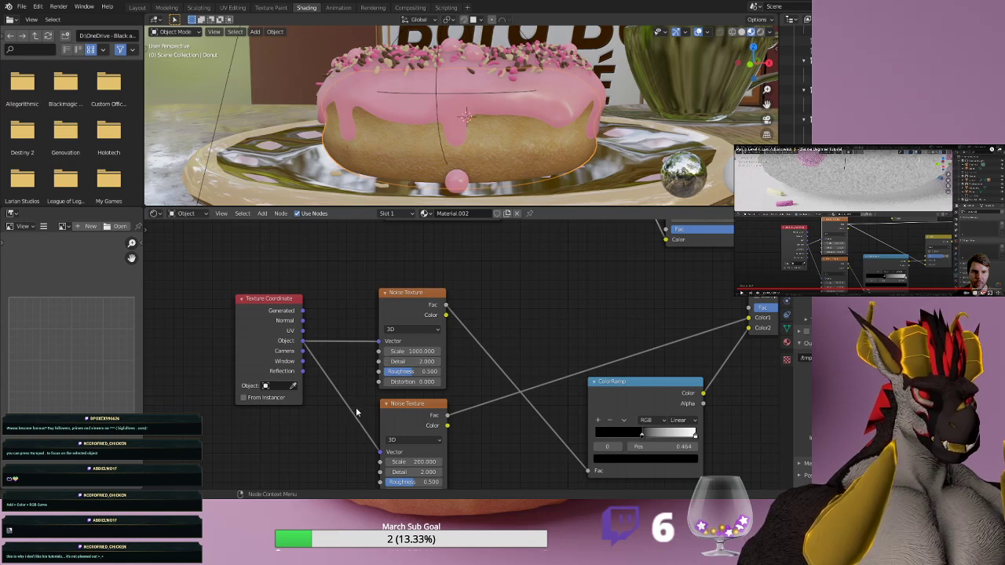
pyautogui.click(408, 382)
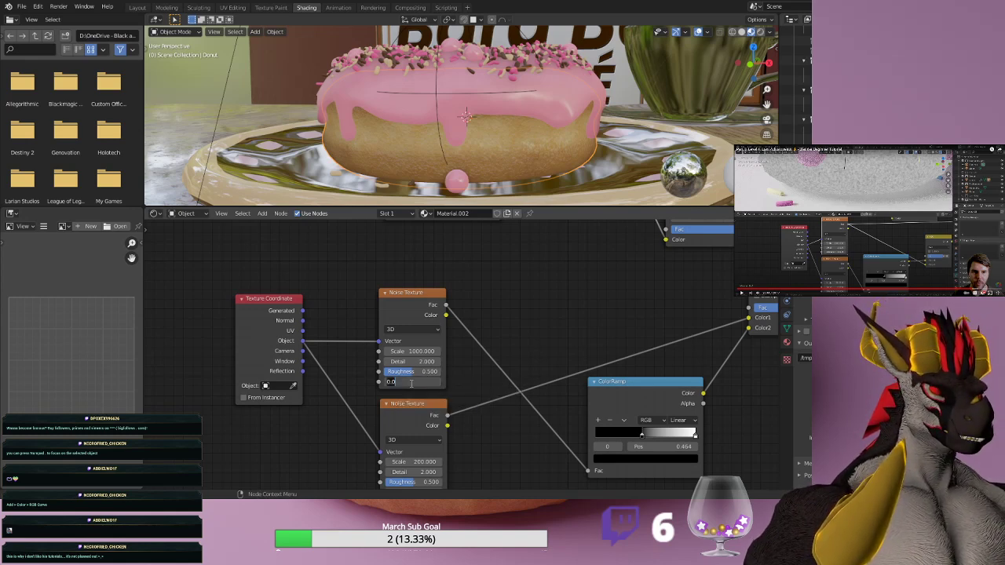
pyautogui.write('1')
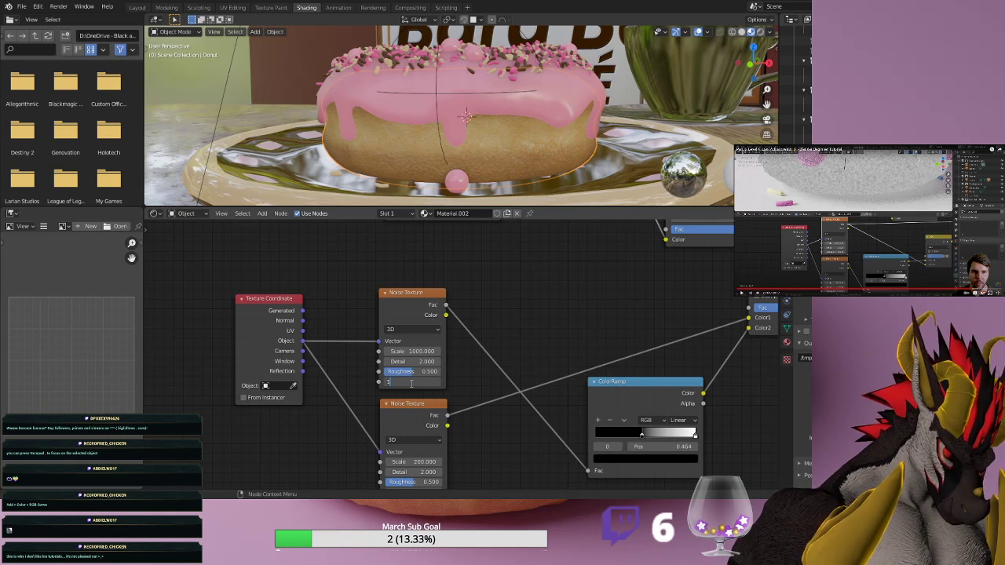
pyautogui.press('Return')
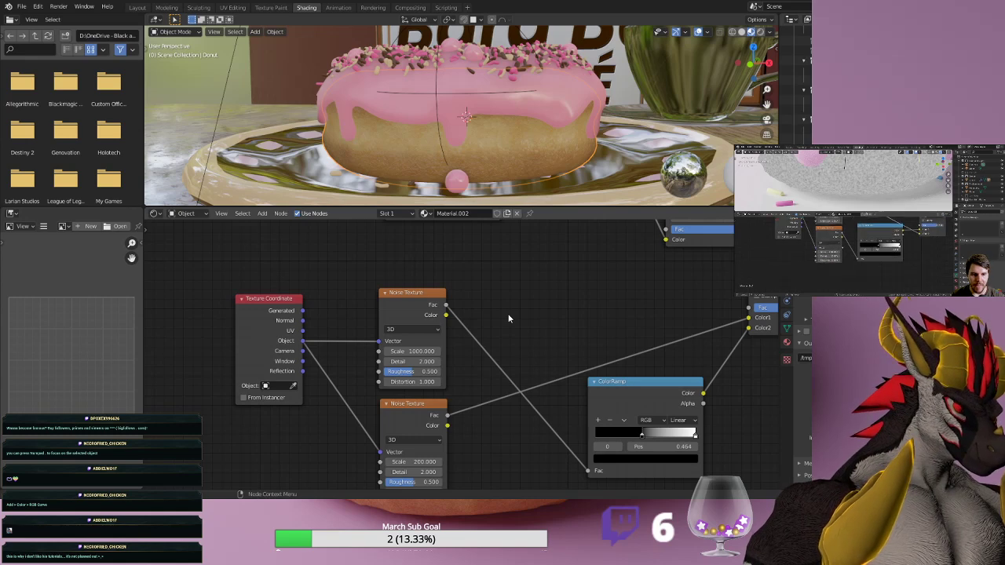
# Set the second Noise Texture, linked to the Add node's Color1, to Scale 100 and Detail 8.3.
pyautogui.click(420, 403)
pyautogui.moveTo(535, 444); pyautogui.dragTo(585, 301, button='middle')
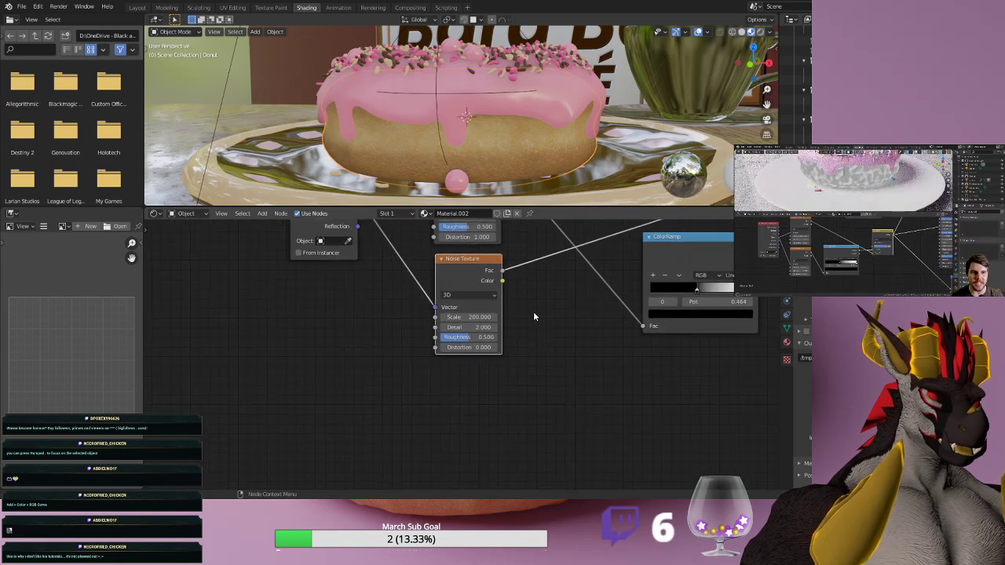
pyautogui.scroll(1, 515, 336)
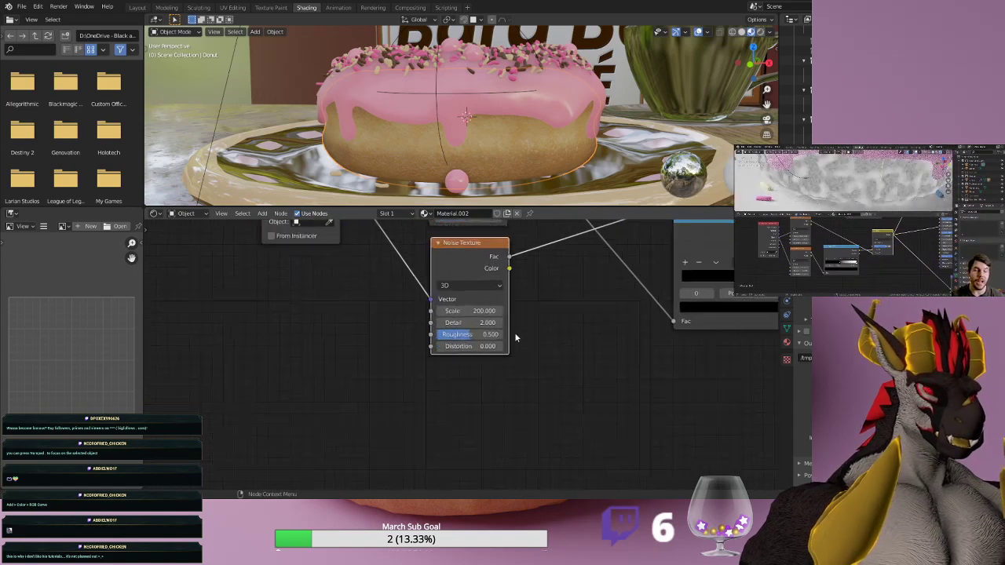
pyautogui.scroll(2, 515, 336)
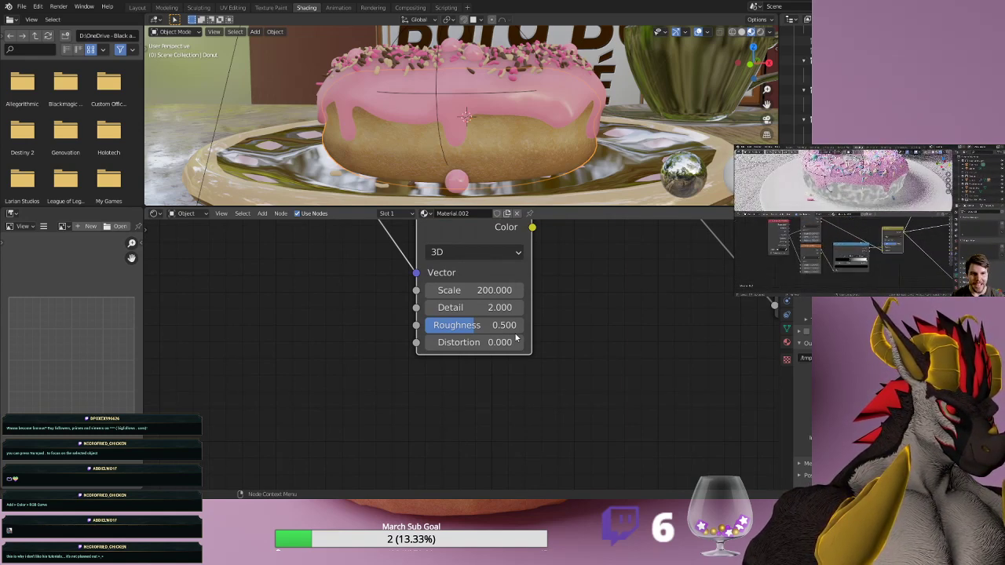
pyautogui.moveTo(658, 335)
pyautogui.mouseDown(button='middle')
pyautogui.moveTo(617, 332)
pyautogui.moveTo(653, 326)
pyautogui.mouseUp(button='middle')
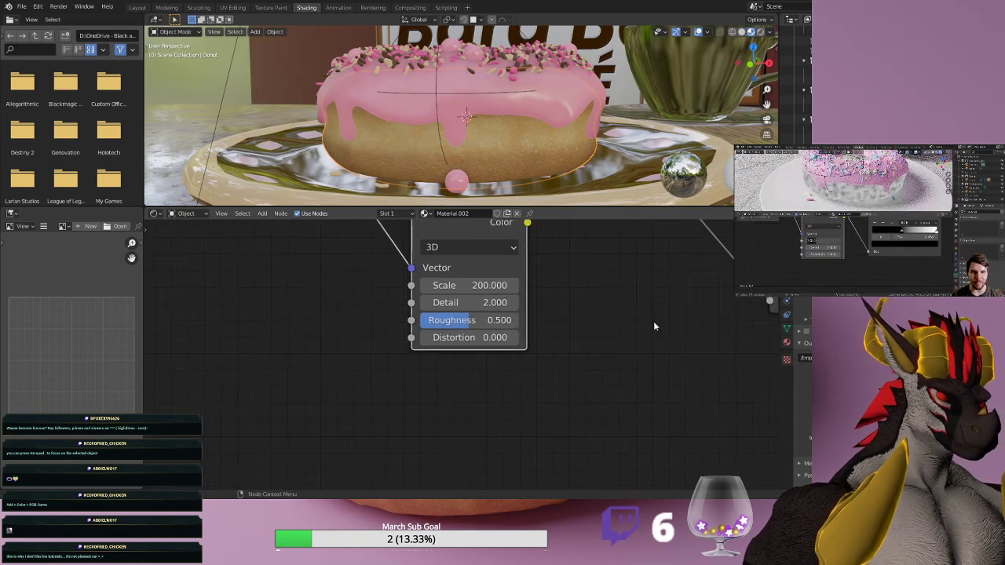
pyautogui.click(476, 286)
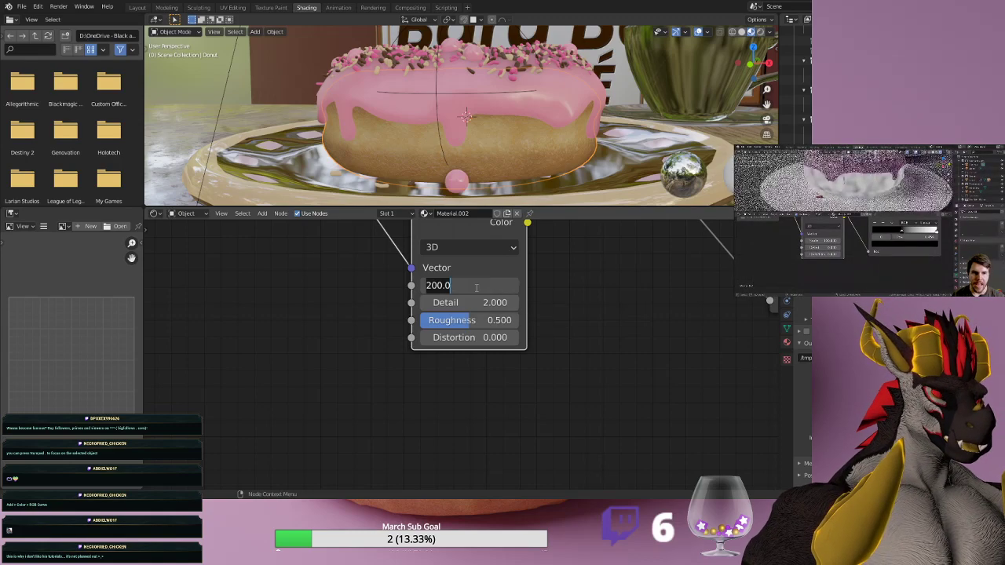
pyautogui.write('100')
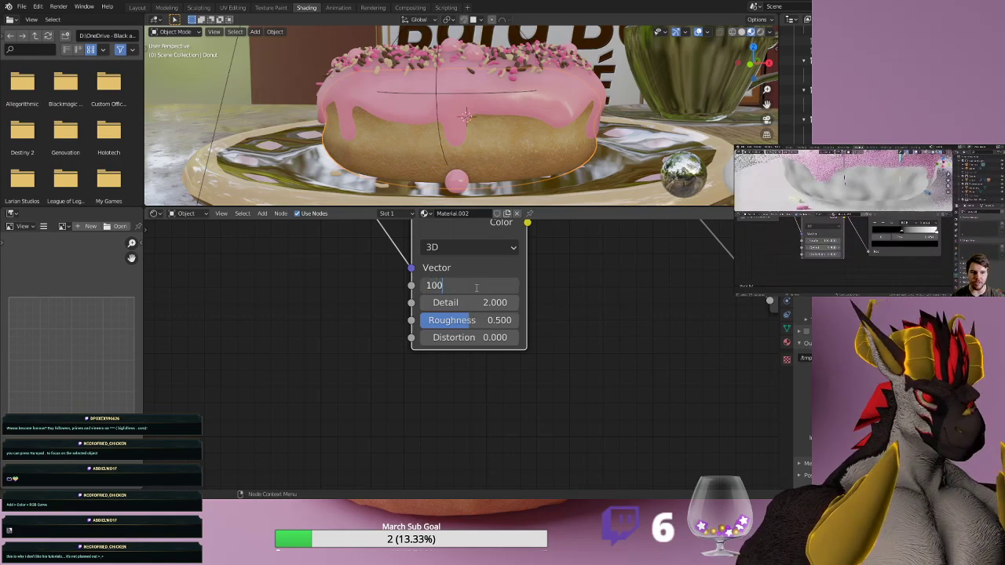
pyautogui.press('Return')
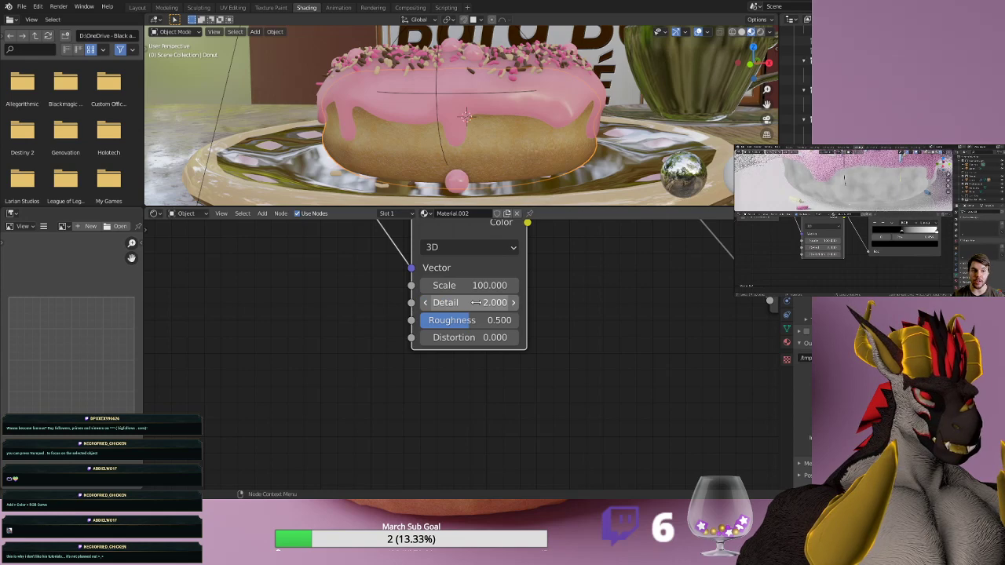
pyautogui.click(476, 303)
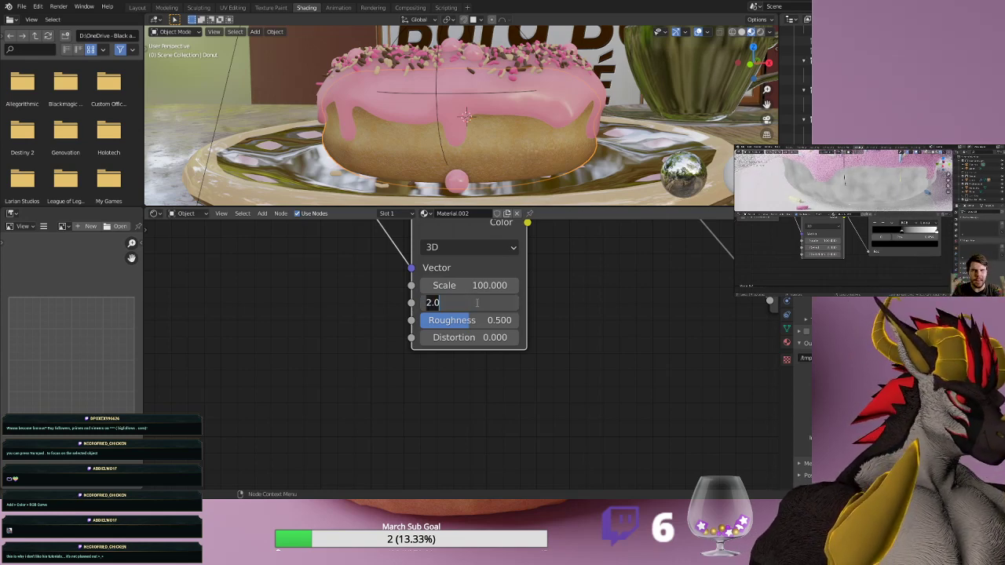
pyautogui.write('8.3')
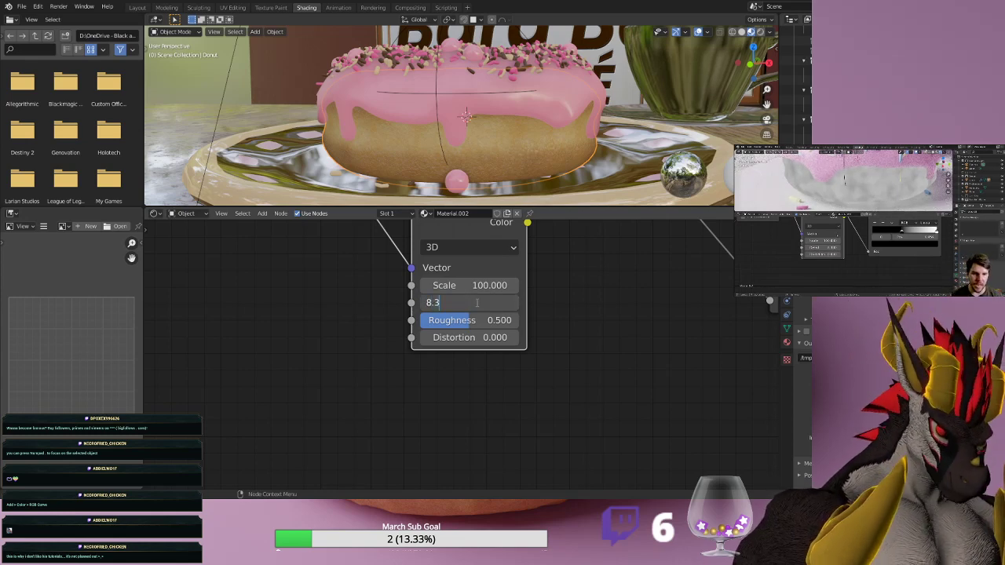
pyautogui.press('Return')
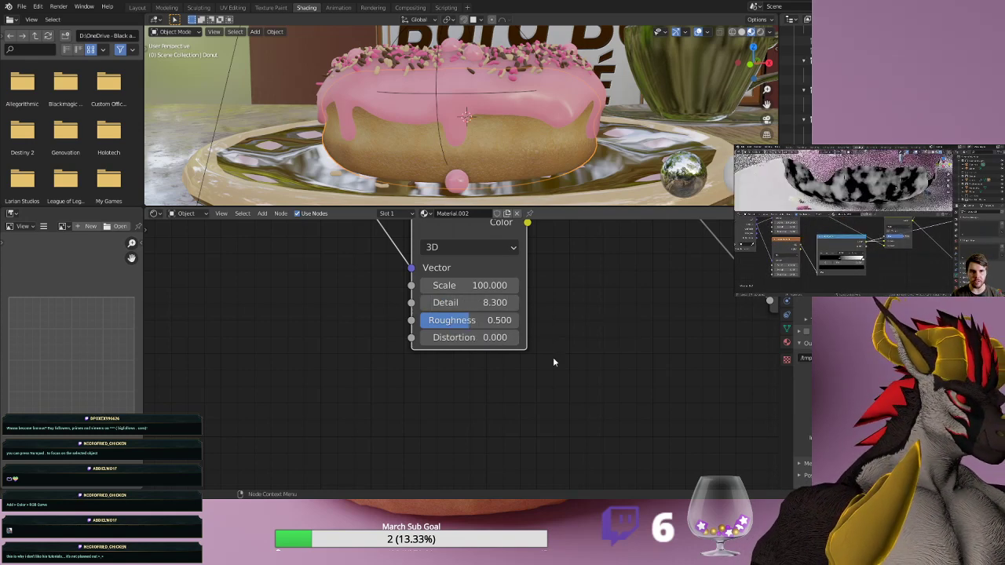
# Set the Scale of the Displacement node to 0.003.
pyautogui.moveTo(662, 353); pyautogui.dragTo(285, 458, button='middle')
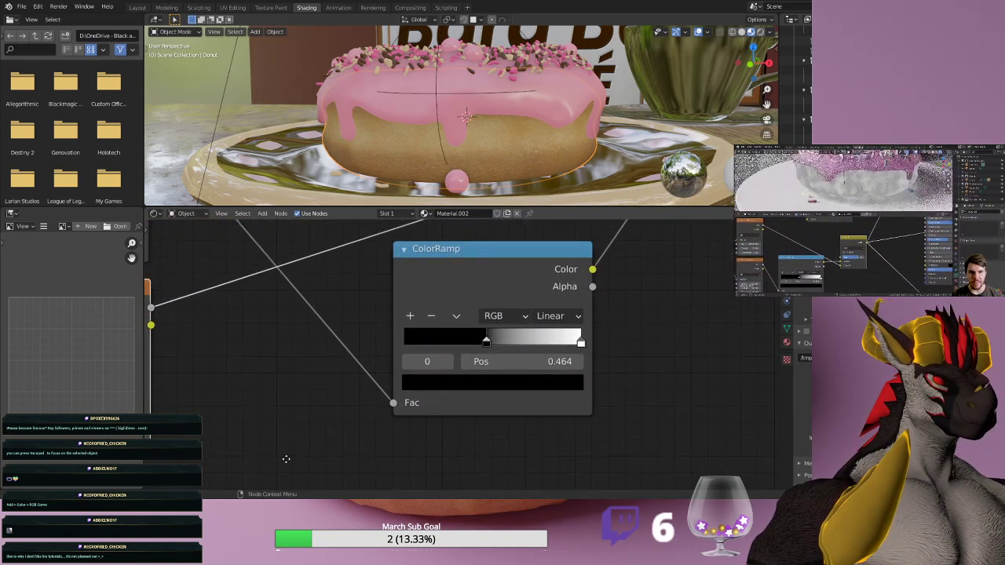
pyautogui.moveTo(682, 308); pyautogui.dragTo(445, 486, button='middle')
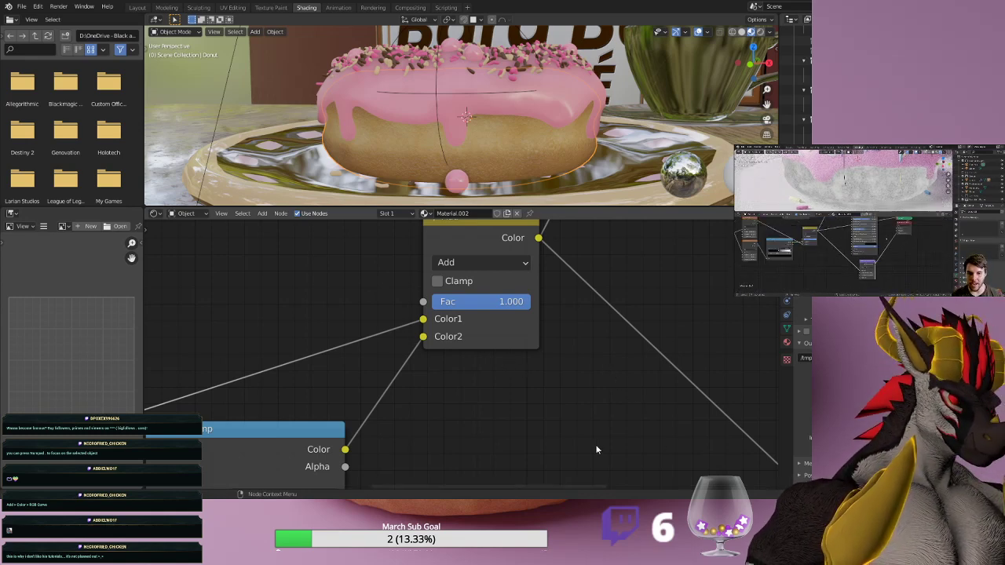
pyautogui.moveTo(639, 437); pyautogui.dragTo(302, 245, button='middle')
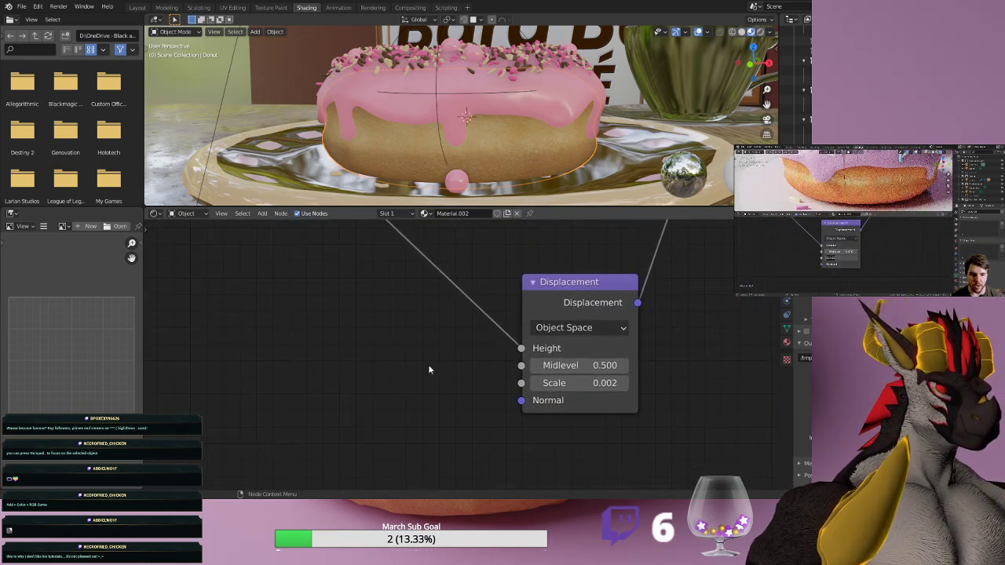
pyautogui.moveTo(474, 390); pyautogui.dragTo(400, 354, button='middle')
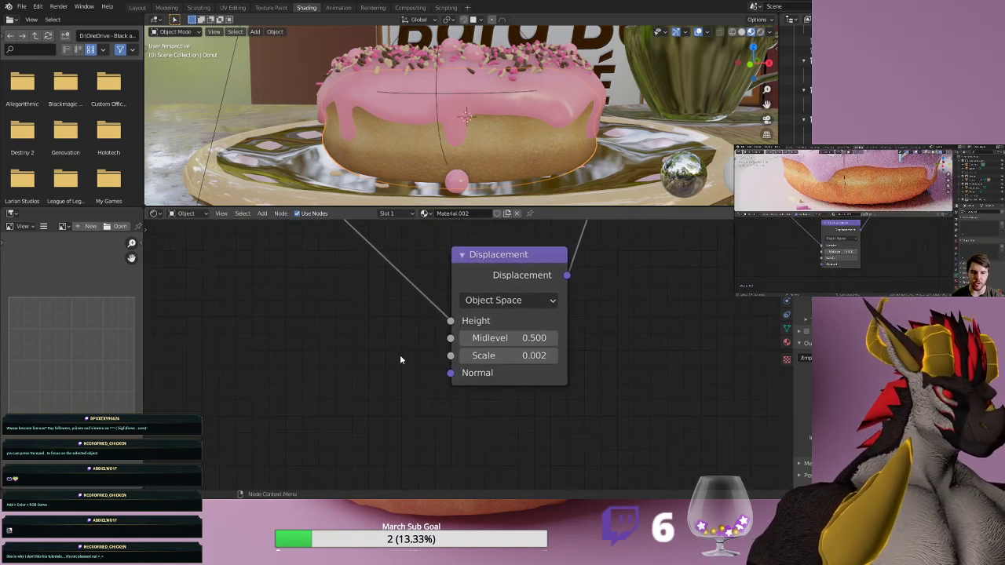
pyautogui.click(544, 356)
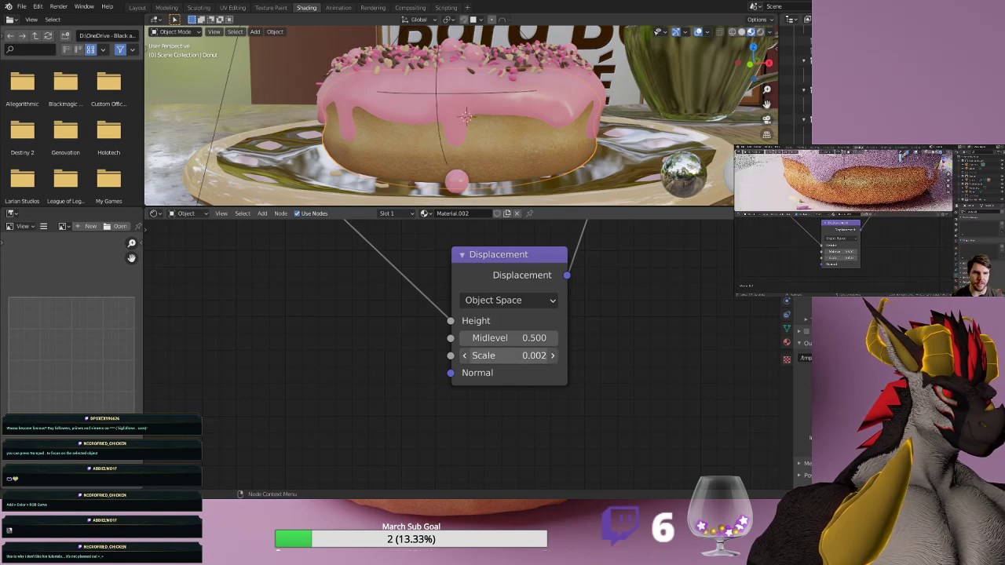
pyautogui.press('BackSpace')
pyautogui.write('.003')
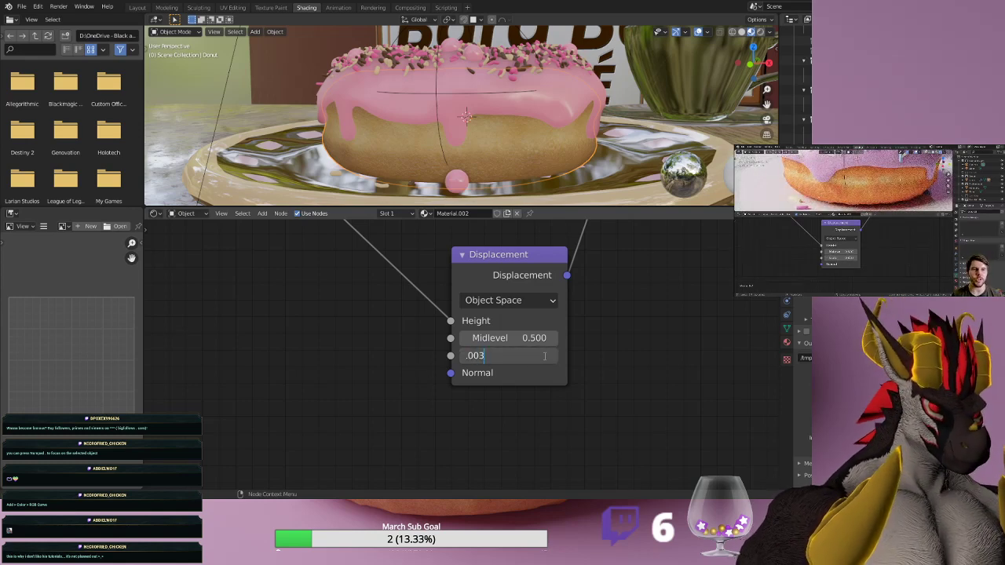
pyautogui.press('Return')
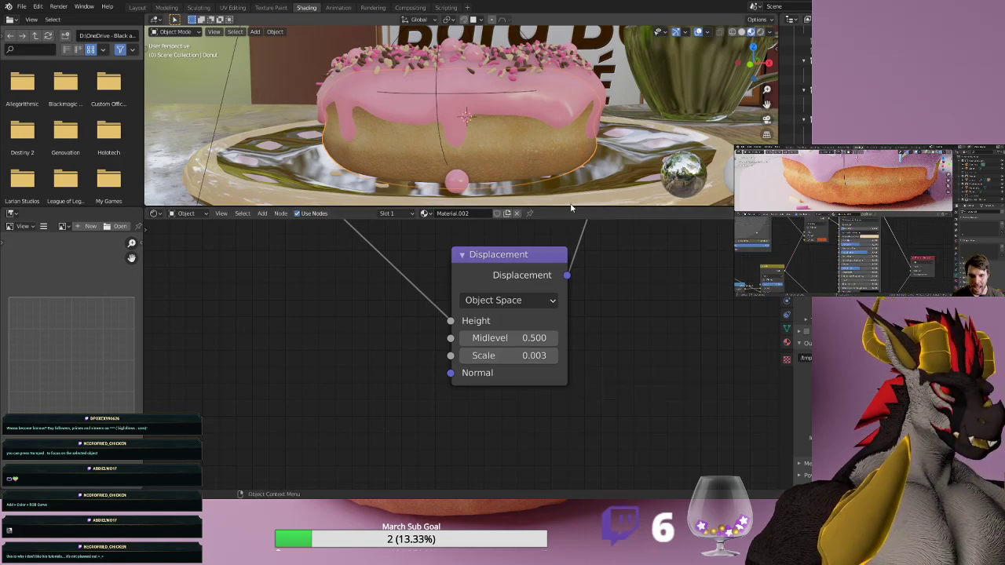
# Switch the viewport to Rendered shading to preview the donut with path tracing.
pyautogui.click(760, 32)
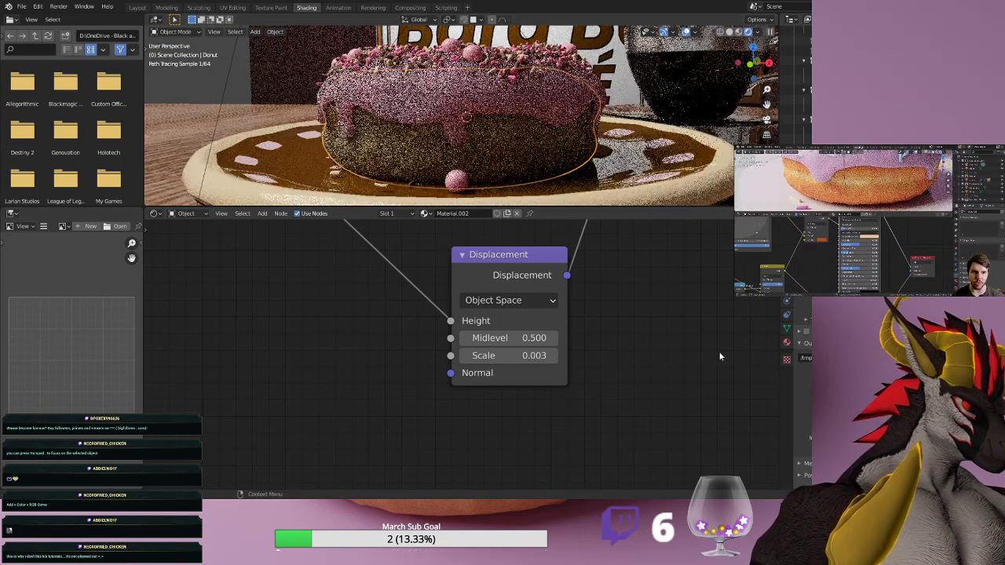
pyautogui.scroll(4, 612, 340)
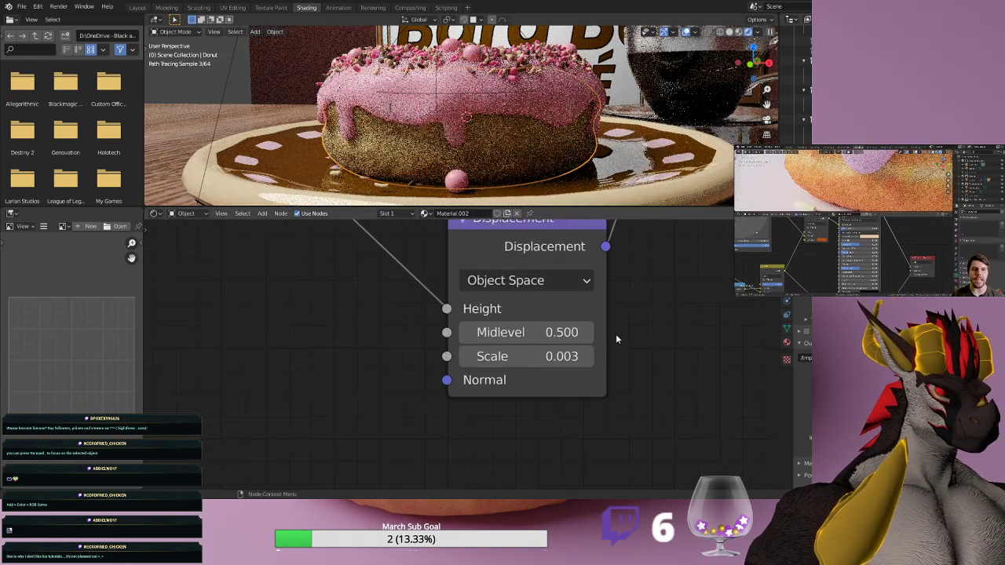
pyautogui.scroll(-4, 616, 336)
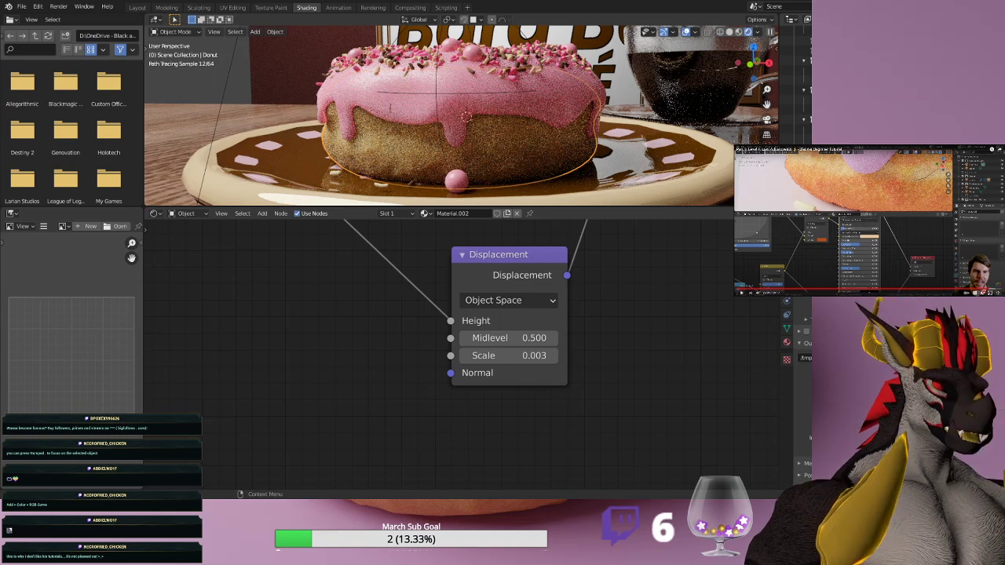
# Set the dough shader's Roughness to 0.3.
pyautogui.moveTo(614, 418); pyautogui.dragTo(609, 438, button='middle')
pyautogui.moveTo(655, 306); pyautogui.dragTo(621, 476, button='middle')
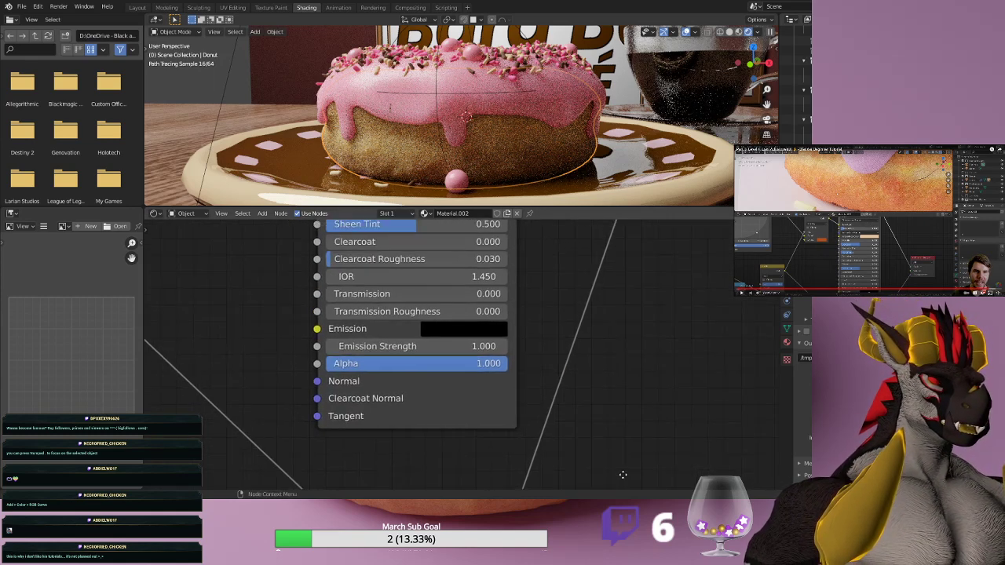
pyautogui.moveTo(646, 409)
pyautogui.mouseDown(button='middle')
pyautogui.moveTo(646, 429)
pyautogui.moveTo(658, 413)
pyautogui.mouseUp(button='middle')
pyautogui.scroll(1, 659, 413)
pyautogui.scroll(-4, 658, 411)
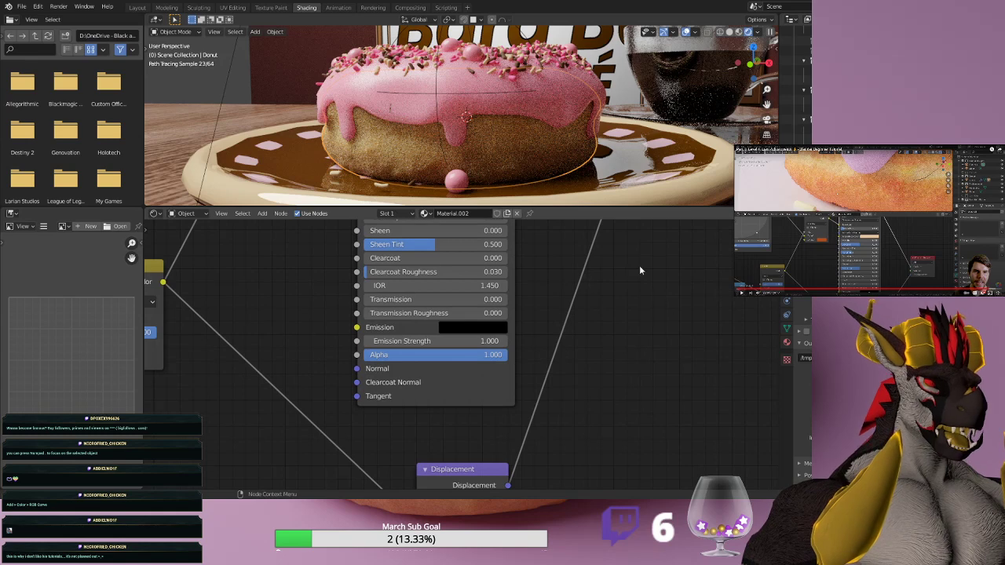
pyautogui.keyDown('shift'); pyautogui.scroll(5, 636, 402); pyautogui.keyUp('shift')
pyautogui.moveTo(637, 441); pyautogui.dragTo(674, 391, button='middle')
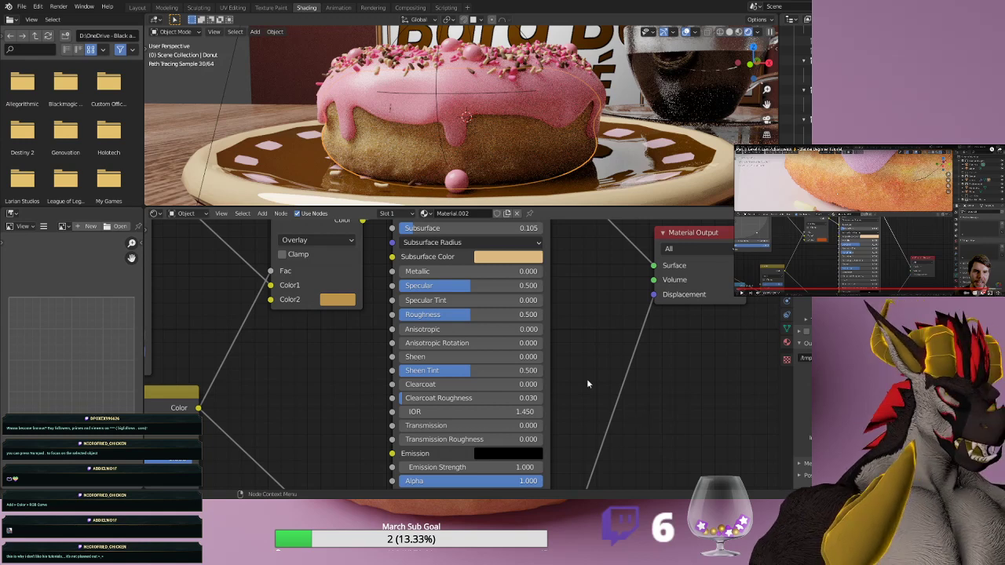
pyautogui.click(469, 314)
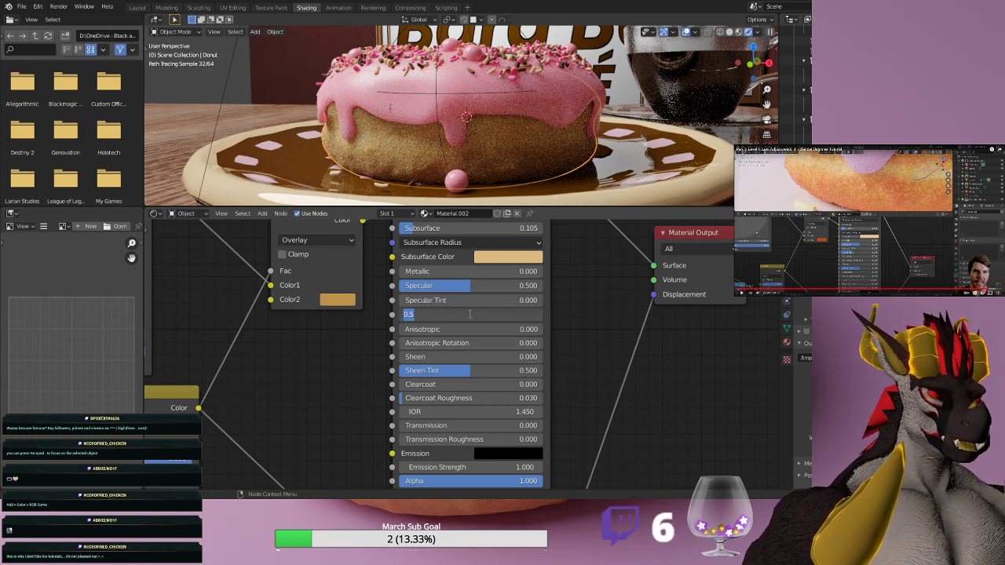
pyautogui.write('.3')
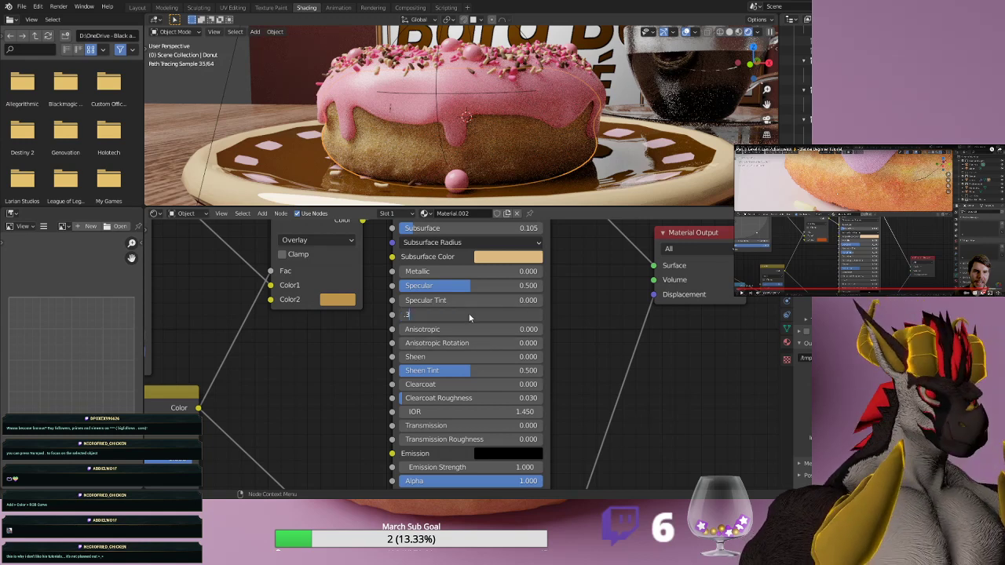
pyautogui.press('Return')
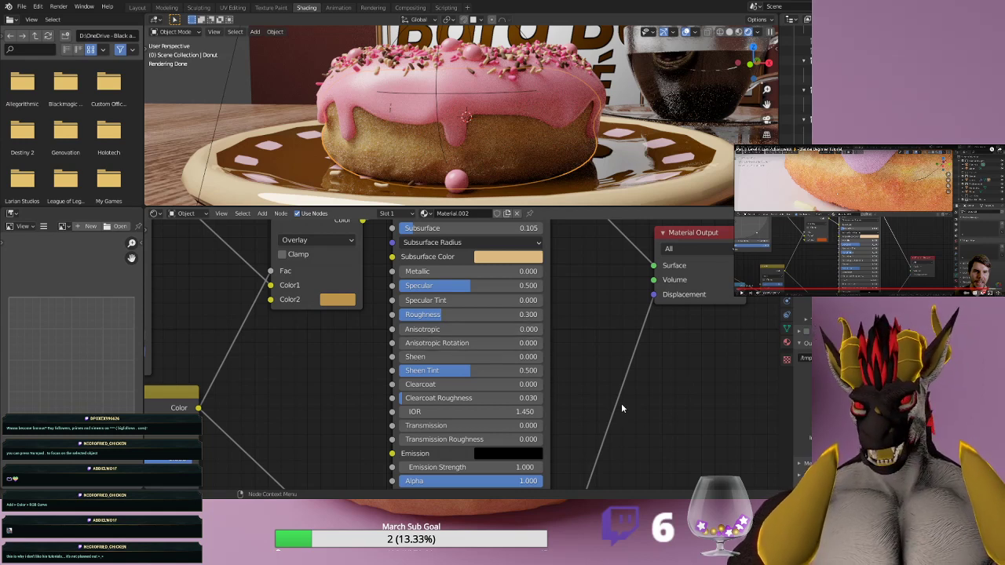
# Save the Blender file with the updated dough roughness.
pyautogui.hotkey('ctrl', 's')
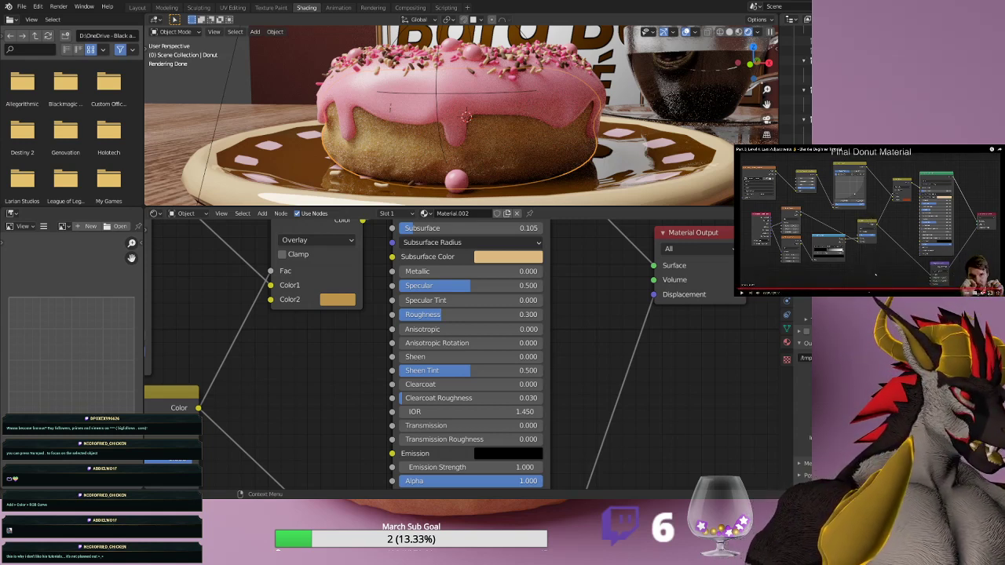
# Set the dough colour curve's middle point to X 0.67065 and Y 0.20909.
pyautogui.moveTo(298, 375); pyautogui.dragTo(668, 366, button='middle')
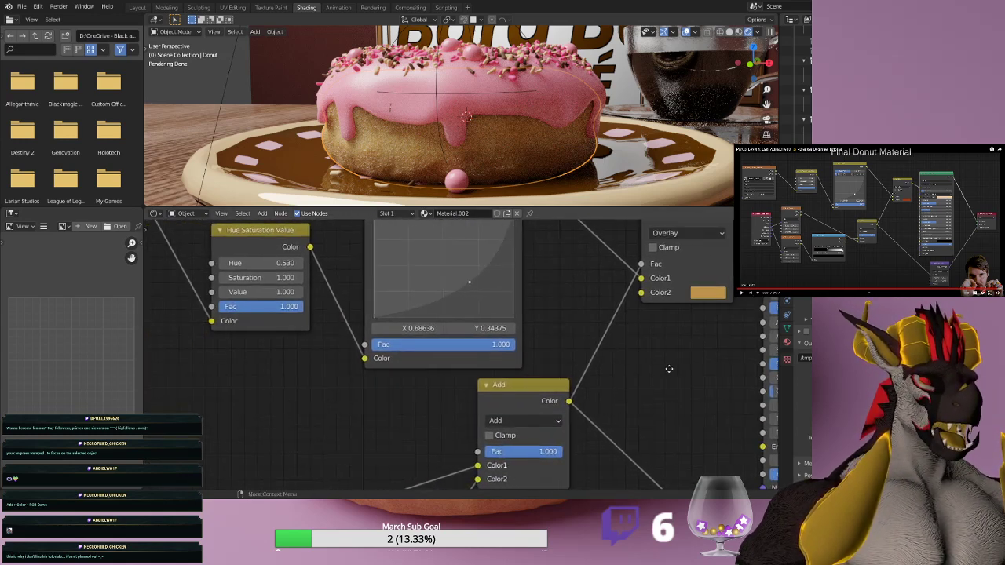
pyautogui.click(488, 328)
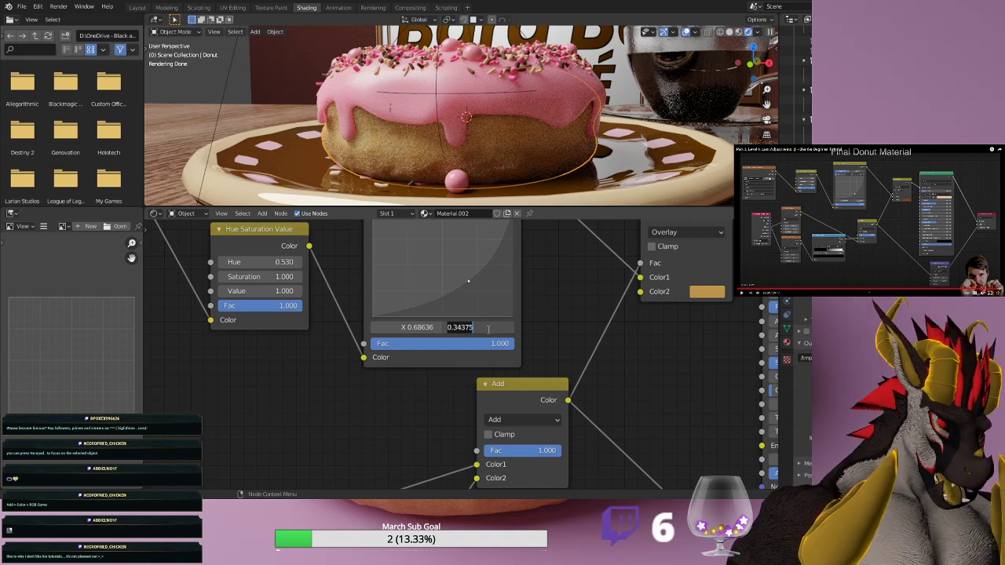
pyautogui.write('.209')
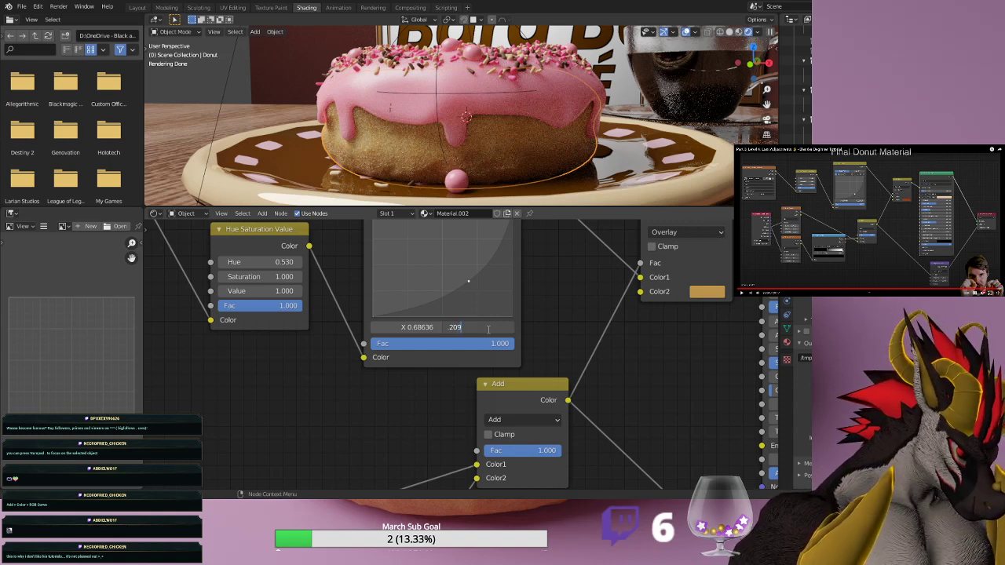
pyautogui.write('09')
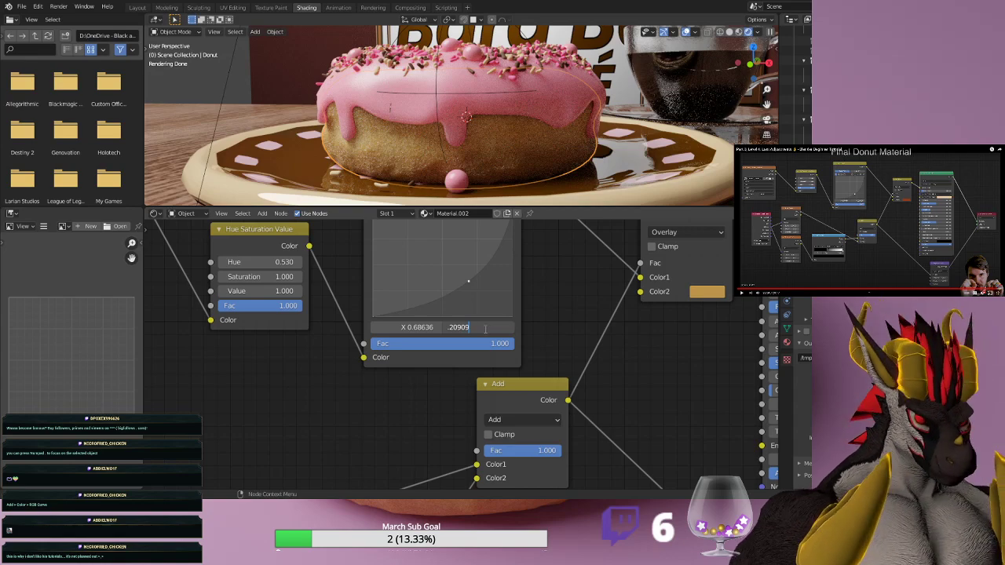
pyautogui.press('Return')
pyautogui.click(418, 327)
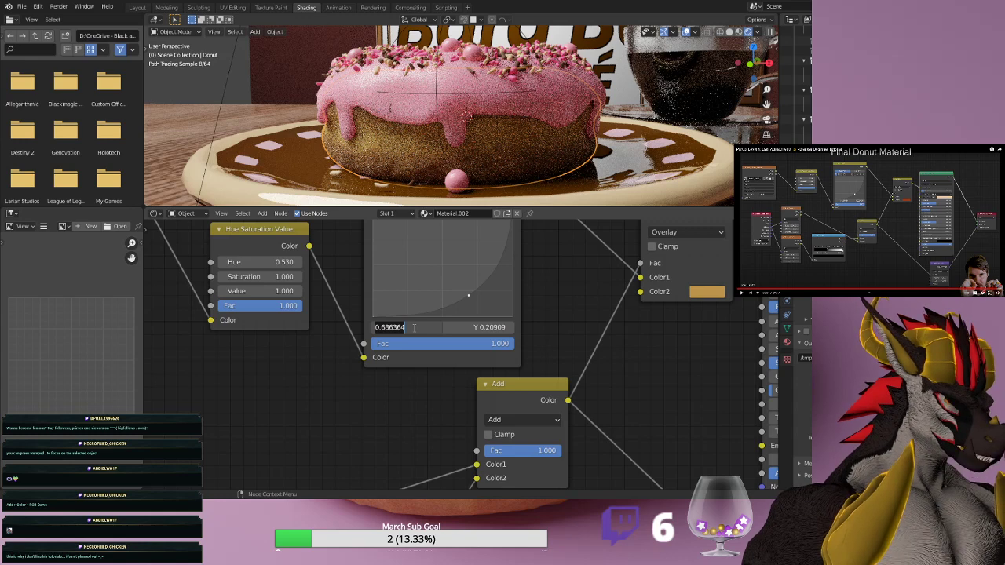
pyautogui.write('6')
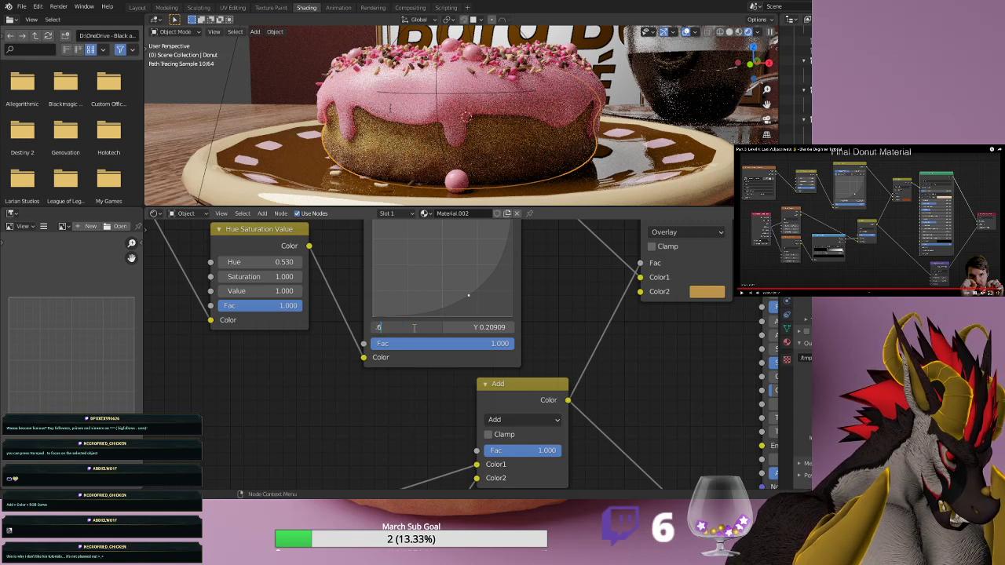
pyautogui.write('7065')
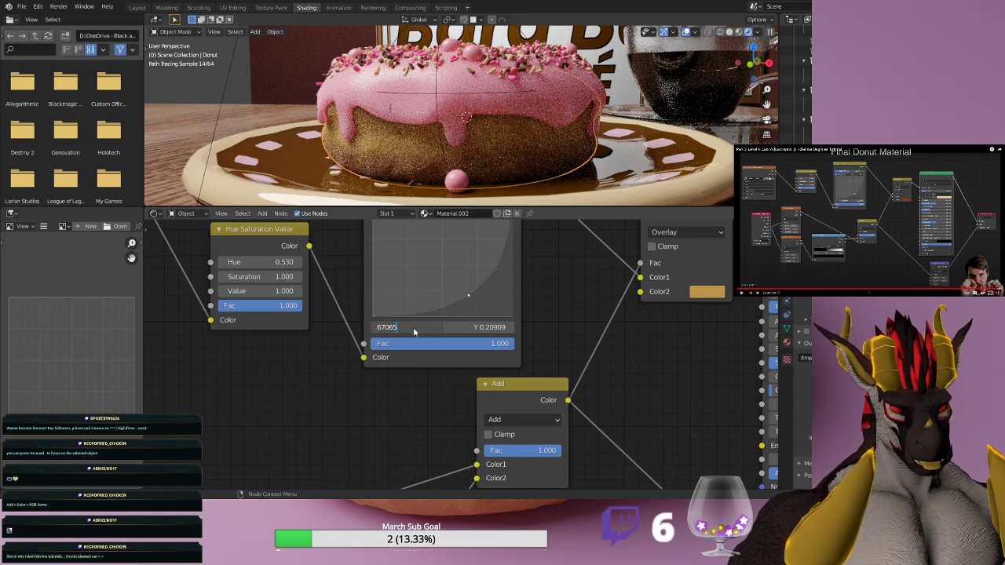
pyautogui.press('Return')
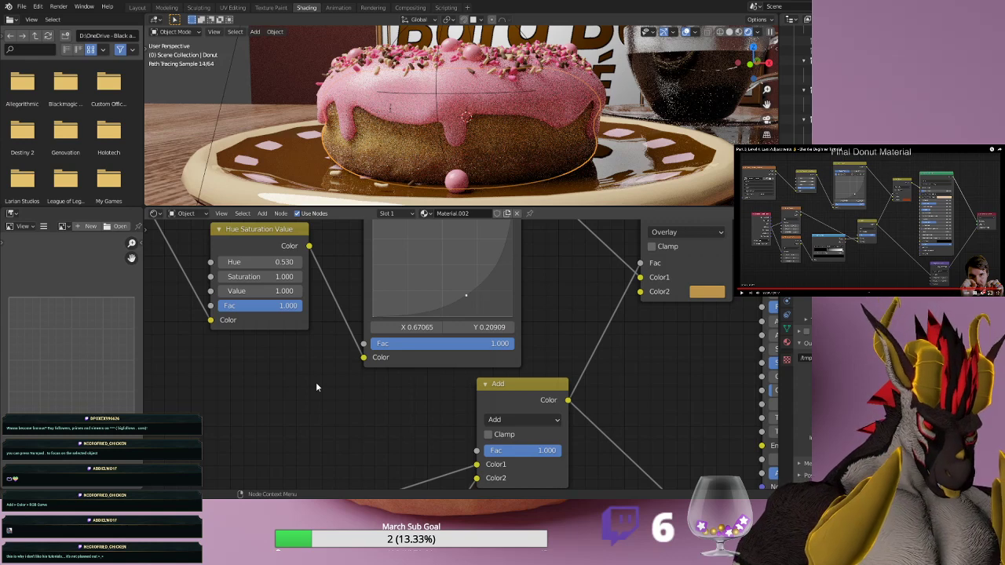
# Render the scene and inspect the dough and its surface texture up close in the result, closing the render window when done.
pyautogui.press('F12')
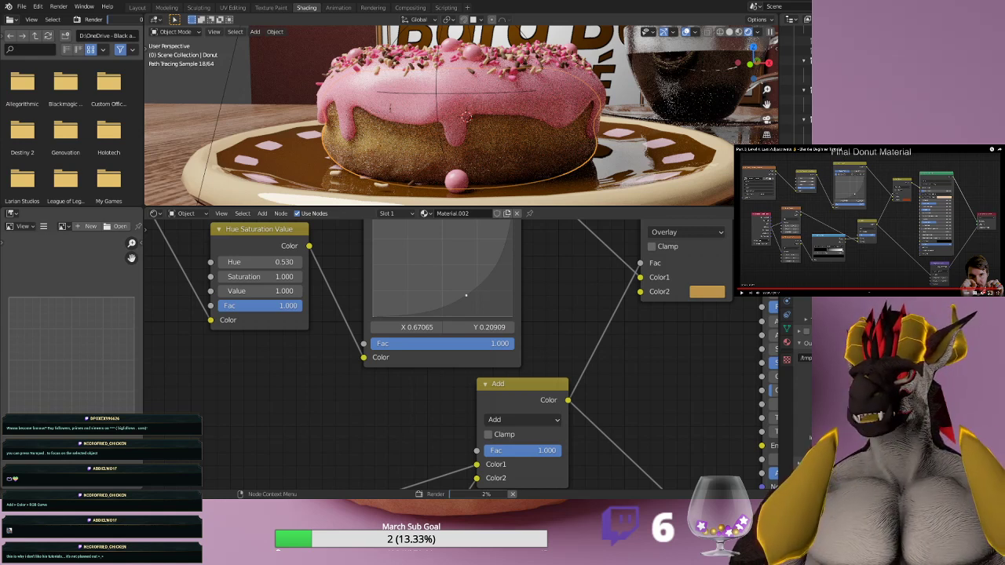
pyautogui.press('F11')
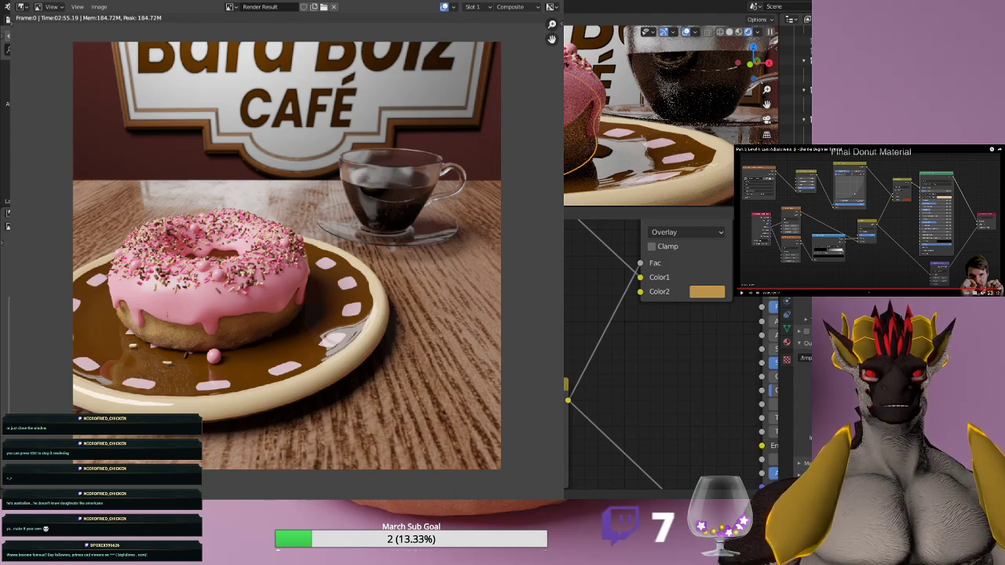
pyautogui.scroll(6, 124, 267)
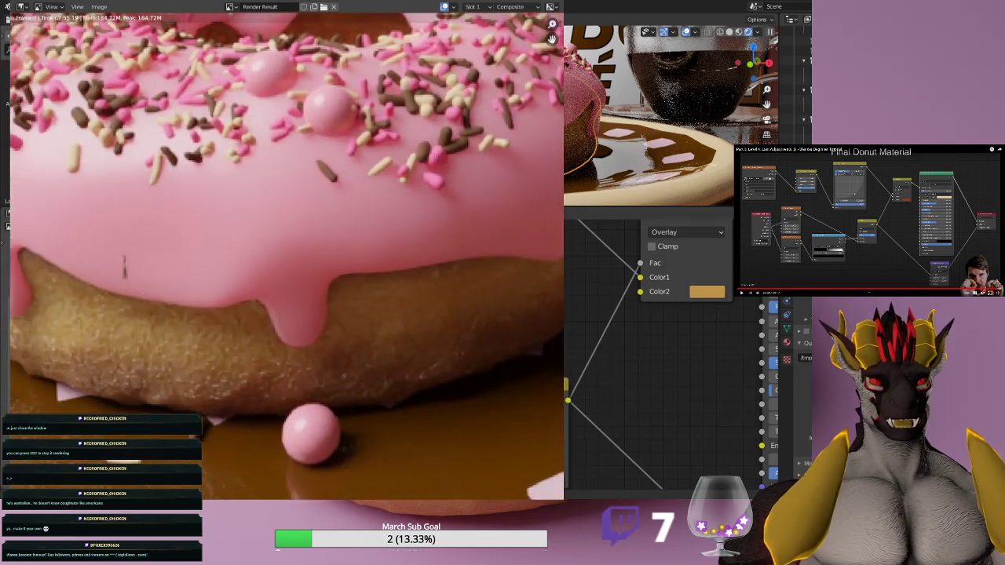
pyautogui.moveTo(124, 267); pyautogui.dragTo(287, 208, button='middle')
pyautogui.scroll(-3, 287, 208)
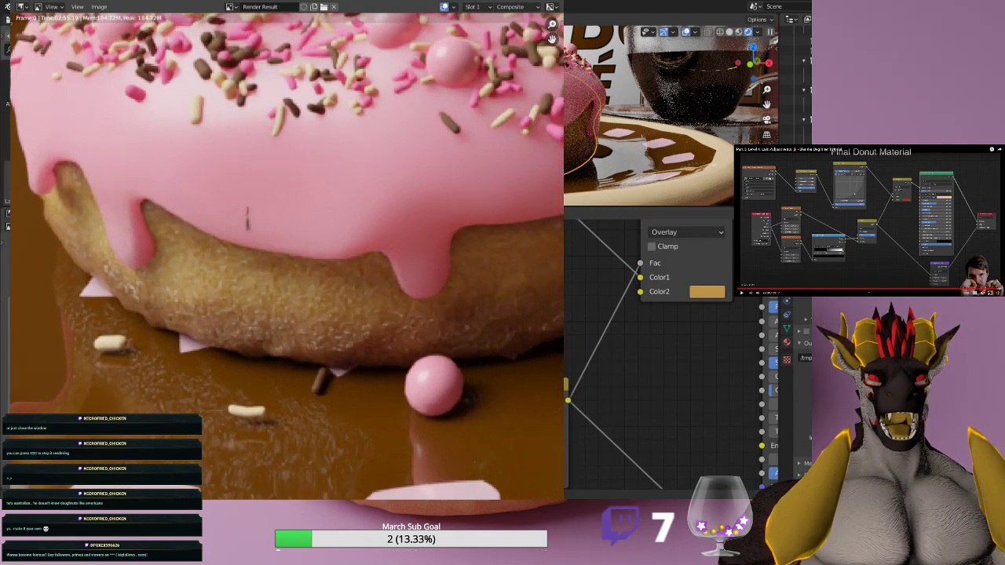
pyautogui.scroll(-2, 267, 236)
pyautogui.moveTo(267, 236)
pyautogui.mouseDown(button='middle')
pyautogui.moveTo(149, 247)
pyautogui.moveTo(261, 190)
pyautogui.moveTo(209, 227)
pyautogui.mouseUp(button='middle')
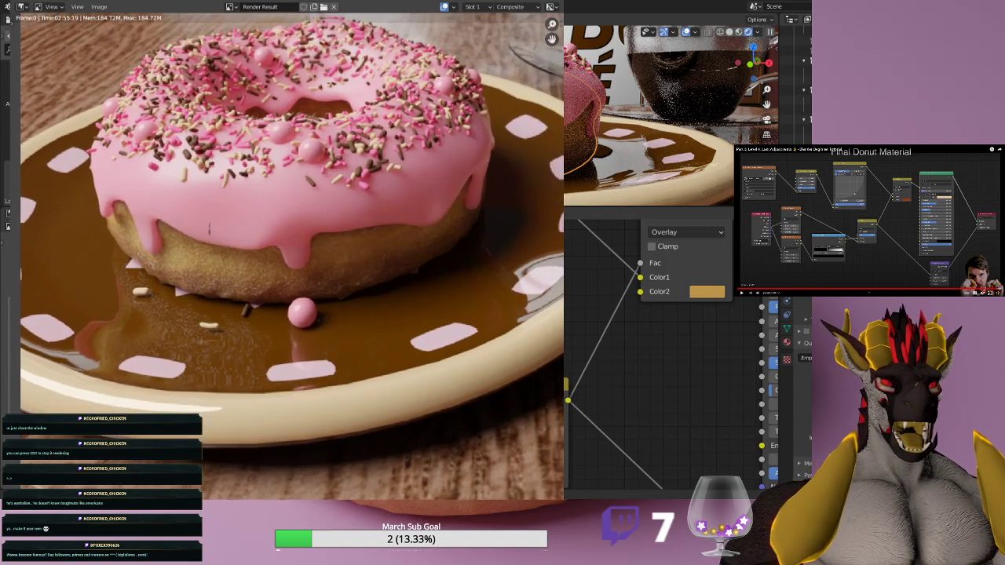
pyautogui.click(555, 0)
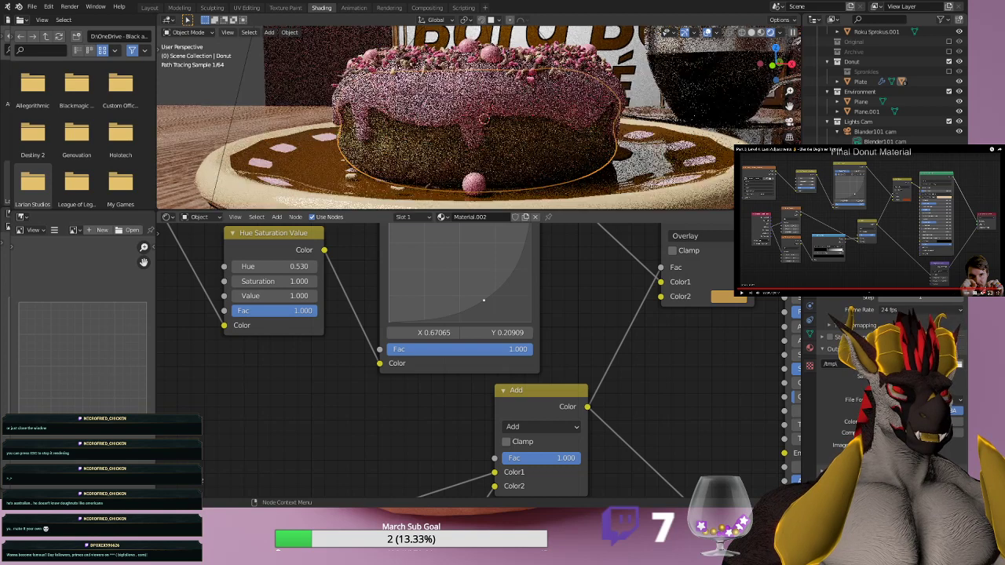
# Undo the recent changes to the dough's colour curve and lower its middle point to about X 0.682, Y 0.306.
pyautogui.moveTo(483, 300); pyautogui.dragTo(478, 296)
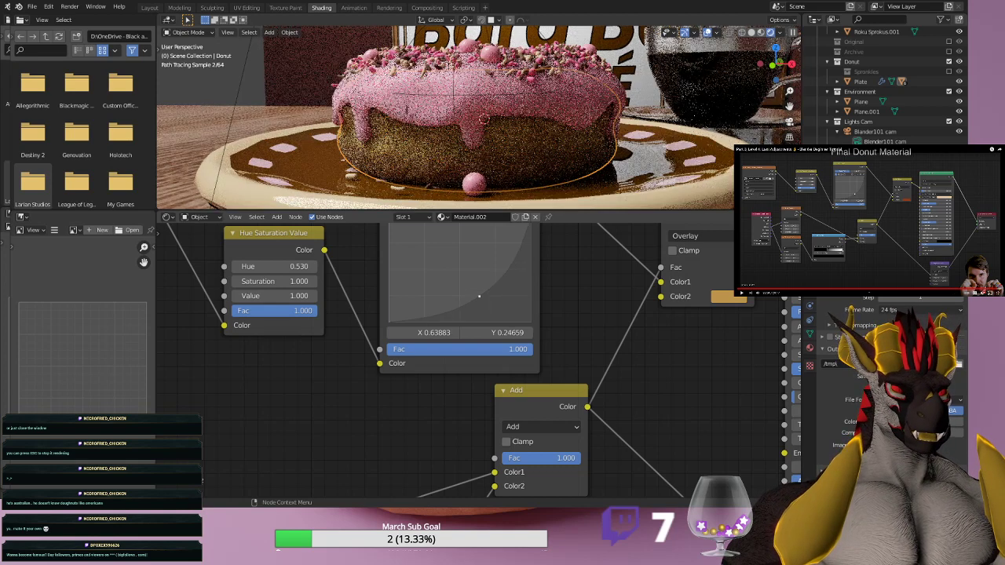
pyautogui.moveTo(478, 296); pyautogui.dragTo(486, 285)
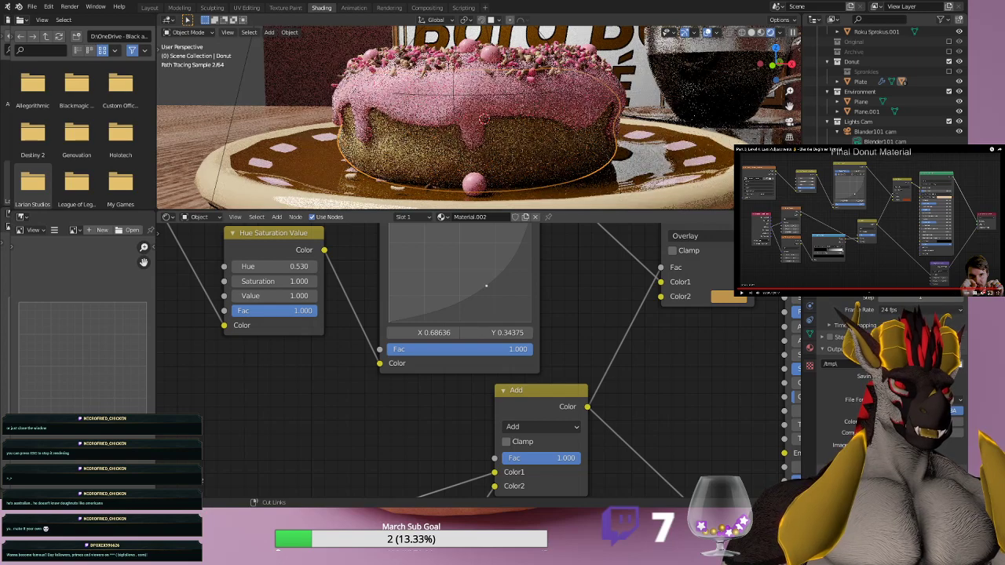
pyautogui.hotkey('ctrl', 'z')
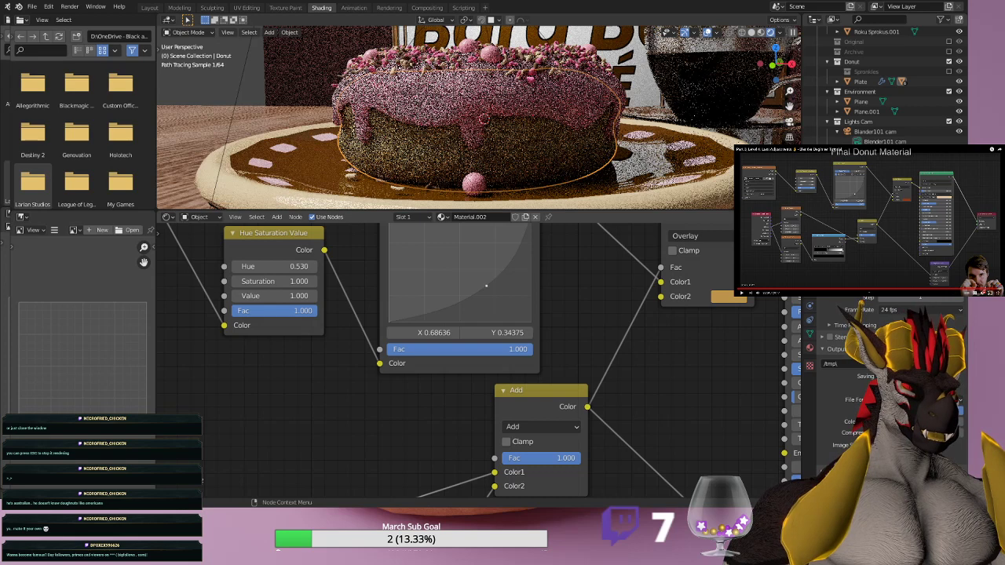
pyautogui.moveTo(486, 285); pyautogui.dragTo(485, 289)
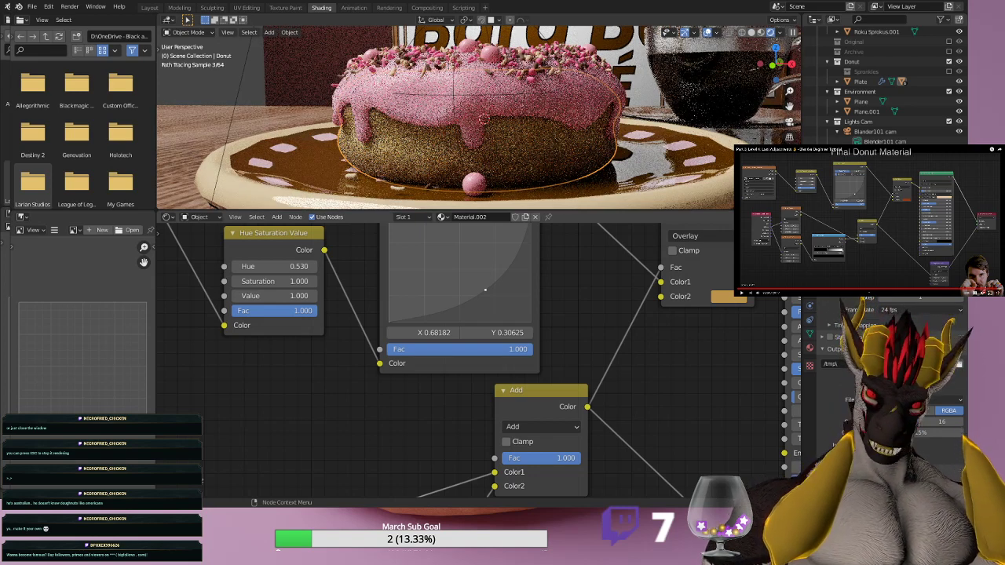
# Render the scene with the adjusted curve and examine the dough's colour and texture below the icing.
pyautogui.press('F12')
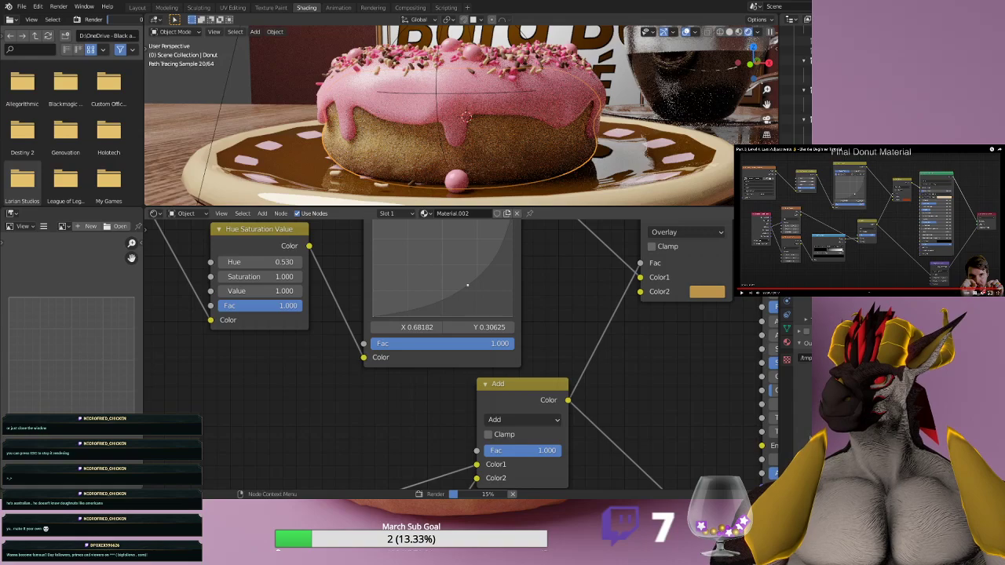
pyautogui.press('F11')
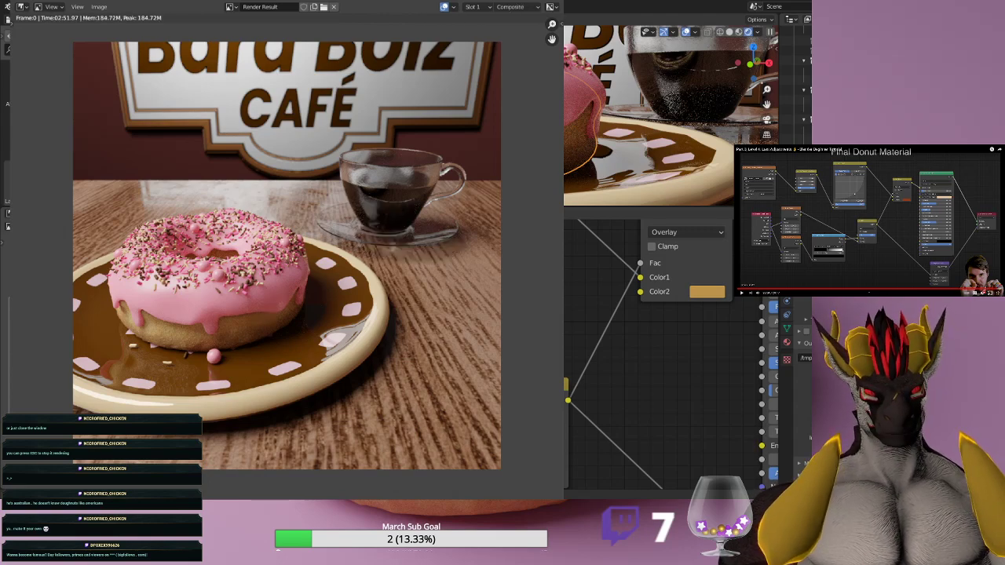
pyautogui.scroll(2, 277, 271)
pyautogui.scroll(1, 286, 258)
pyautogui.moveTo(286, 258); pyautogui.dragTo(428, 99, button='middle')
pyautogui.scroll(2, 283, 260)
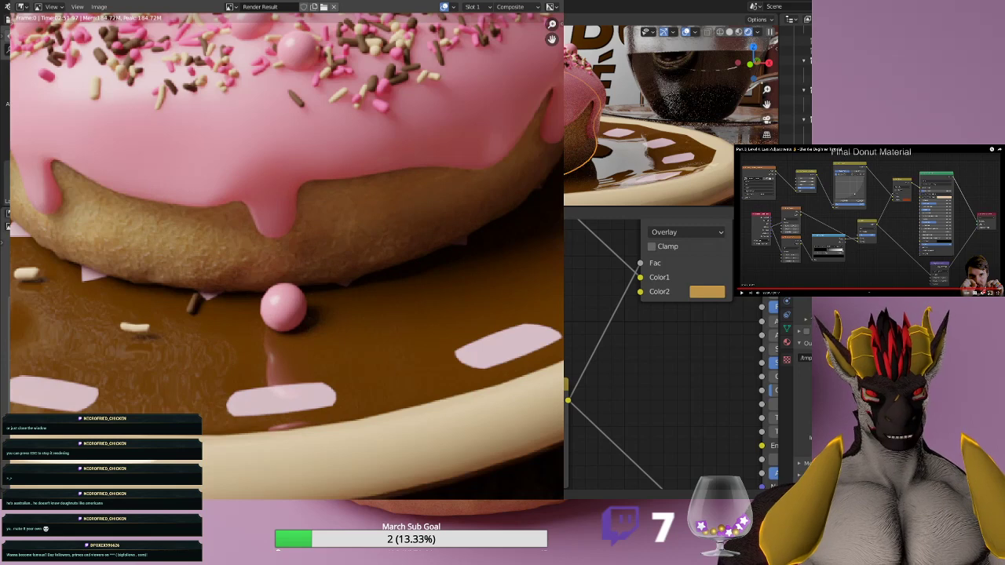
pyautogui.scroll(-3, 285, 259)
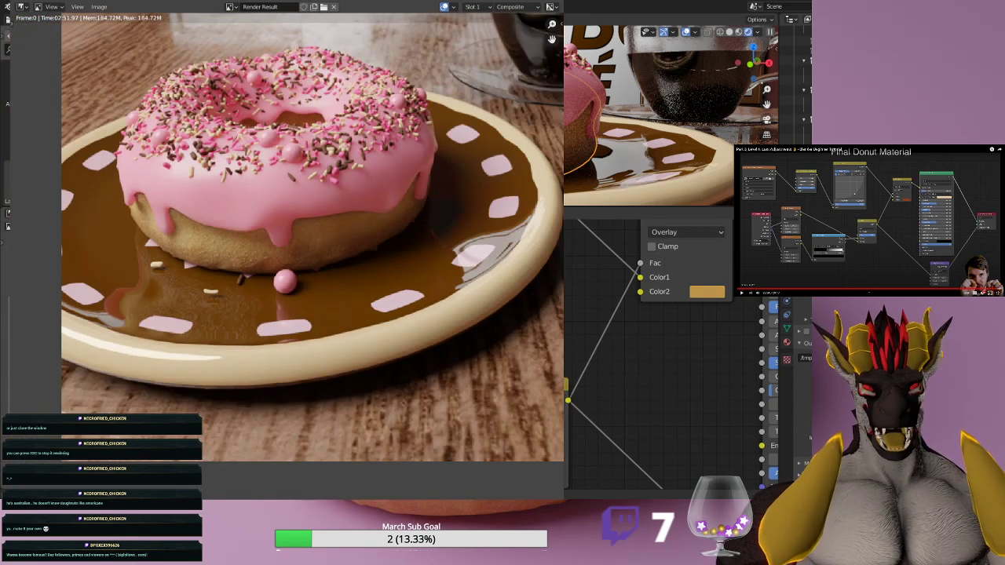
# Examine the rendered coffee cup, sprinkles, plate and overall composition, closing the render window when done.
pyautogui.moveTo(286, 257); pyautogui.dragTo(195, 344, button='middle')
pyautogui.scroll(2, 270, 249)
pyautogui.scroll(-2, 270, 250)
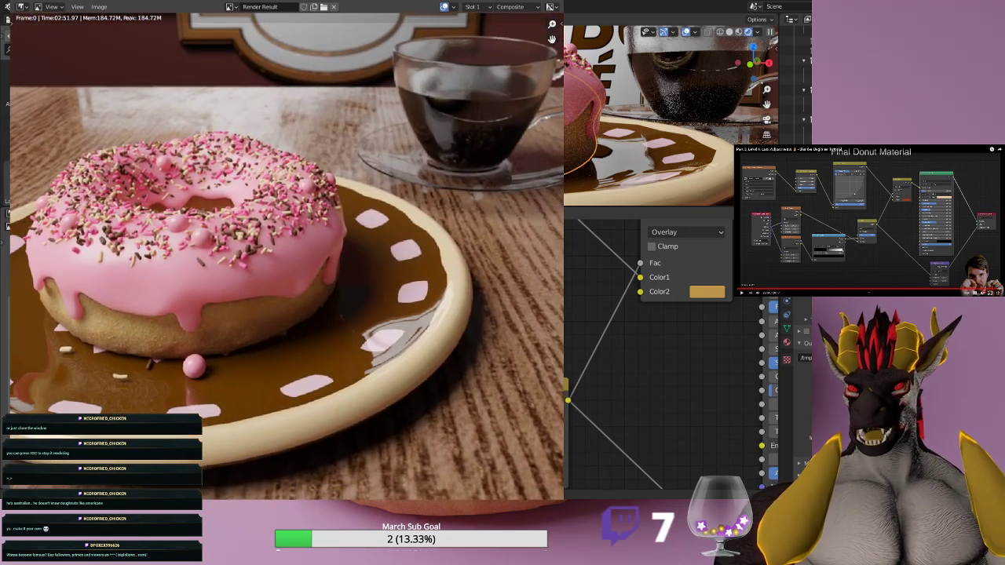
pyautogui.scroll(-1, 288, 256)
pyautogui.moveTo(289, 256); pyautogui.dragTo(289, 306, button='middle')
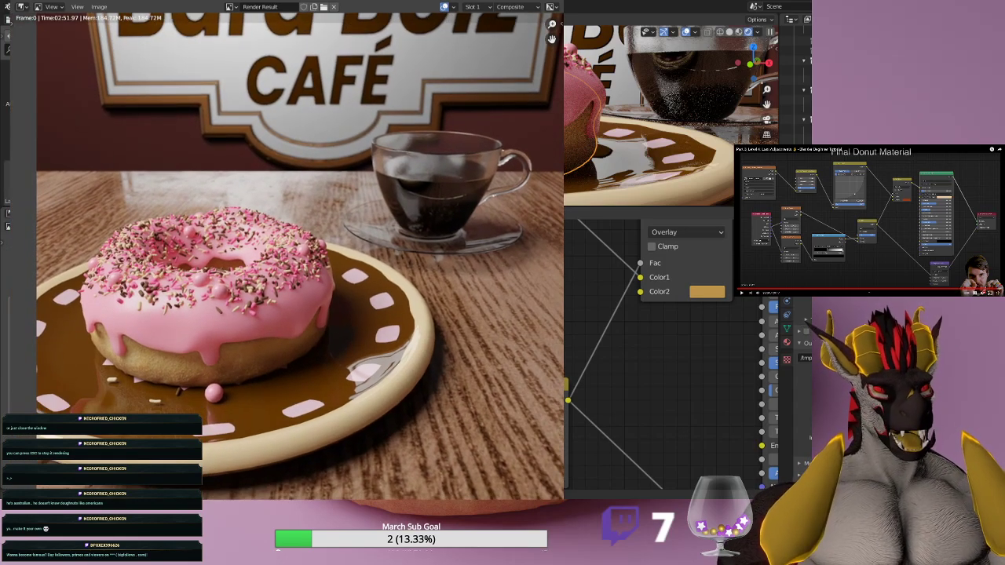
pyautogui.scroll(-1, 290, 306)
pyautogui.scroll(2, 290, 306)
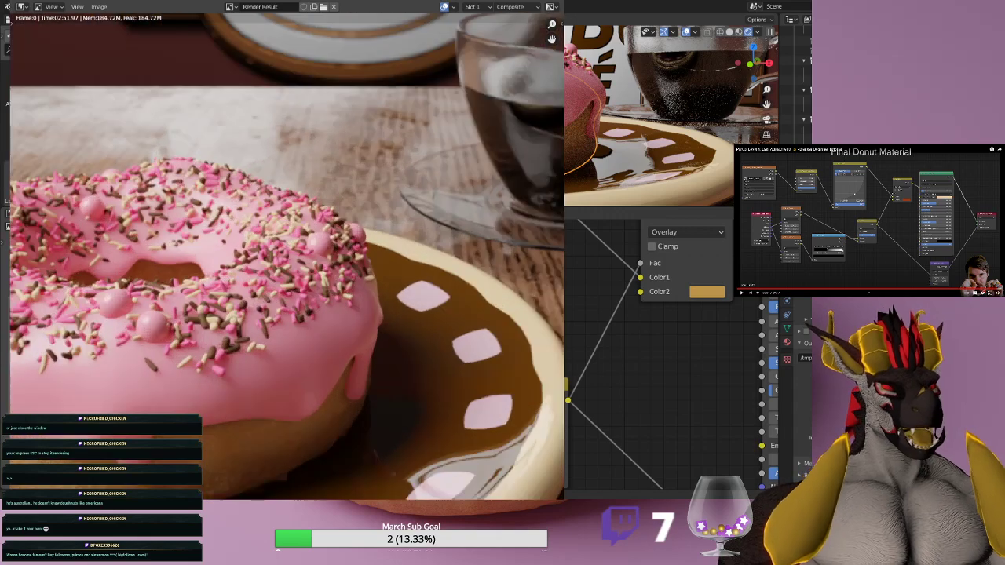
pyautogui.moveTo(289, 307); pyautogui.dragTo(268, 384, button='middle')
pyautogui.scroll(1, 268, 384)
pyautogui.scroll(-2, 291, 249)
pyautogui.moveTo(290, 250); pyautogui.dragTo(358, 210, button='middle')
pyautogui.scroll(-1, 371, 179)
pyautogui.press('Home')
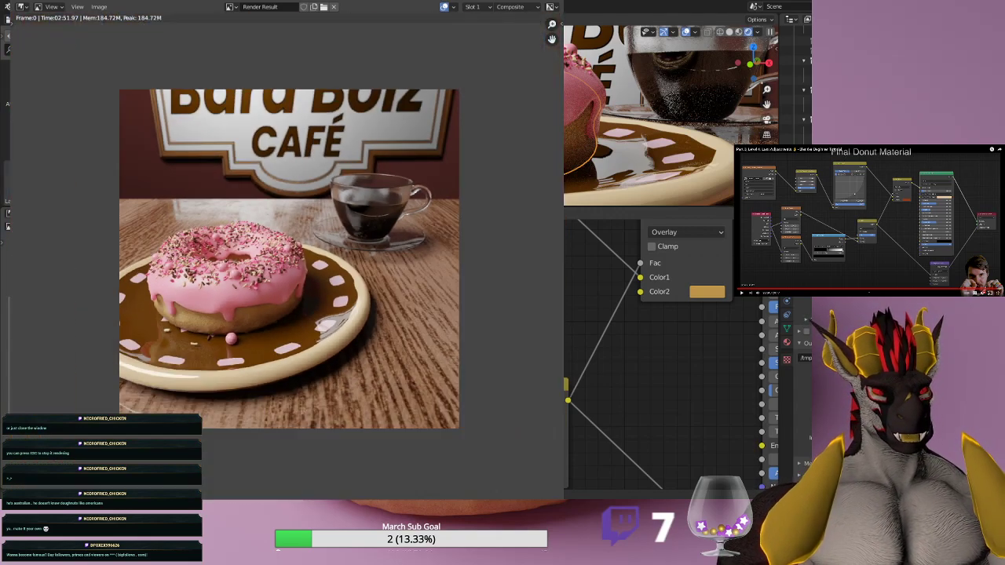
pyautogui.scroll(1, 290, 259)
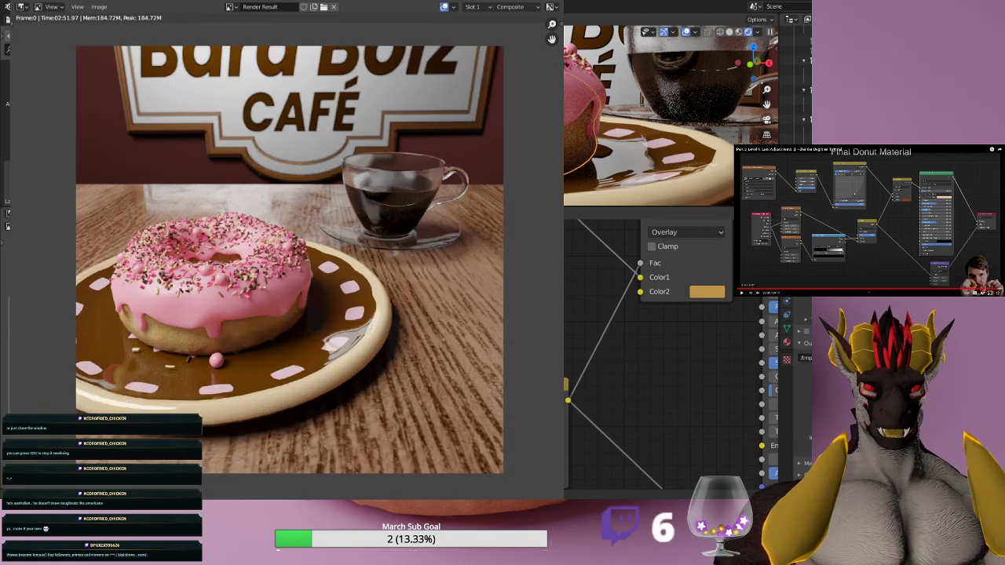
pyautogui.press('Escape')
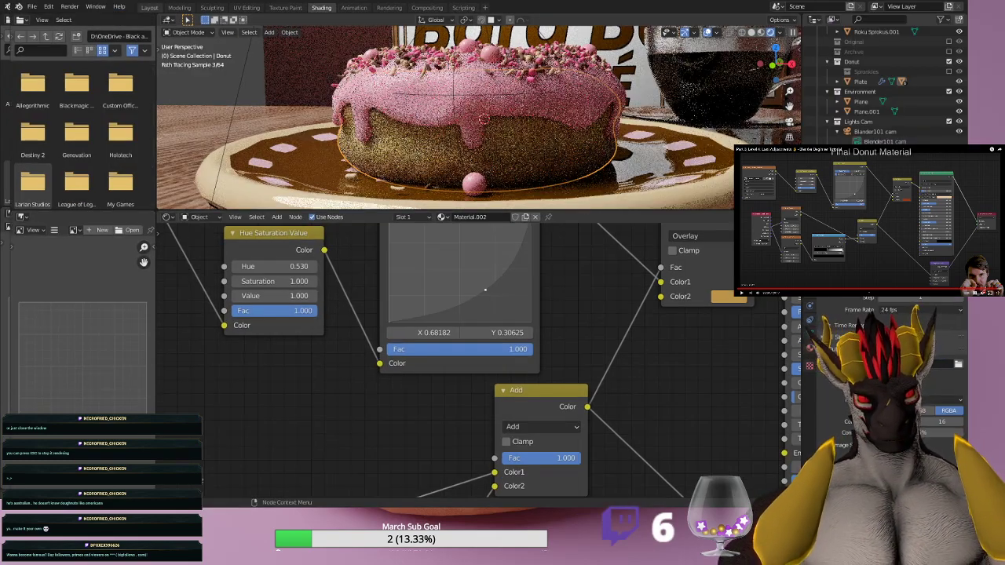
# Switch to the Layout workspace, show the whole table scene around the donut, and save the file.
pyautogui.click(149, 8)
pyautogui.scroll(-8, 488, 227)
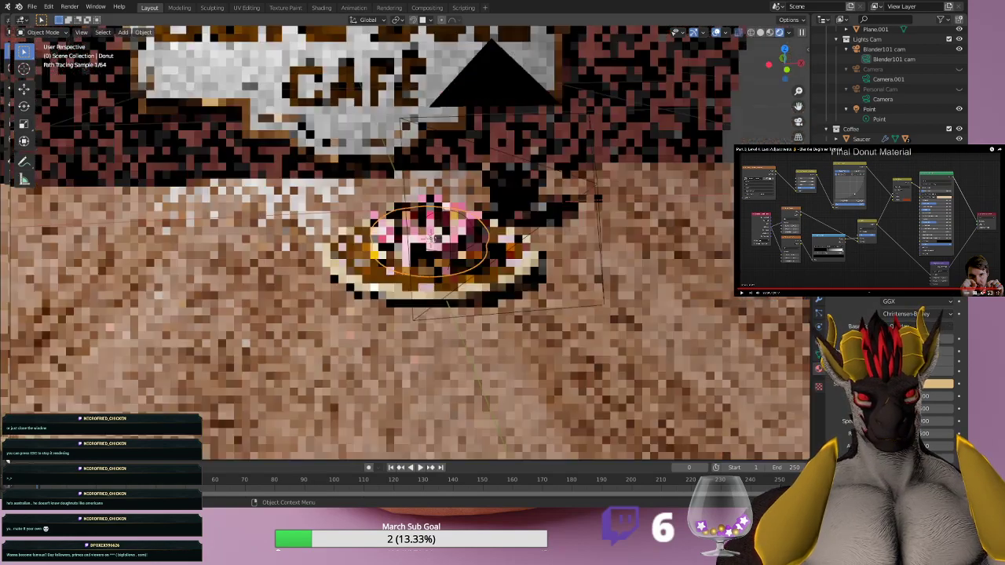
pyautogui.scroll(3, 440, 243)
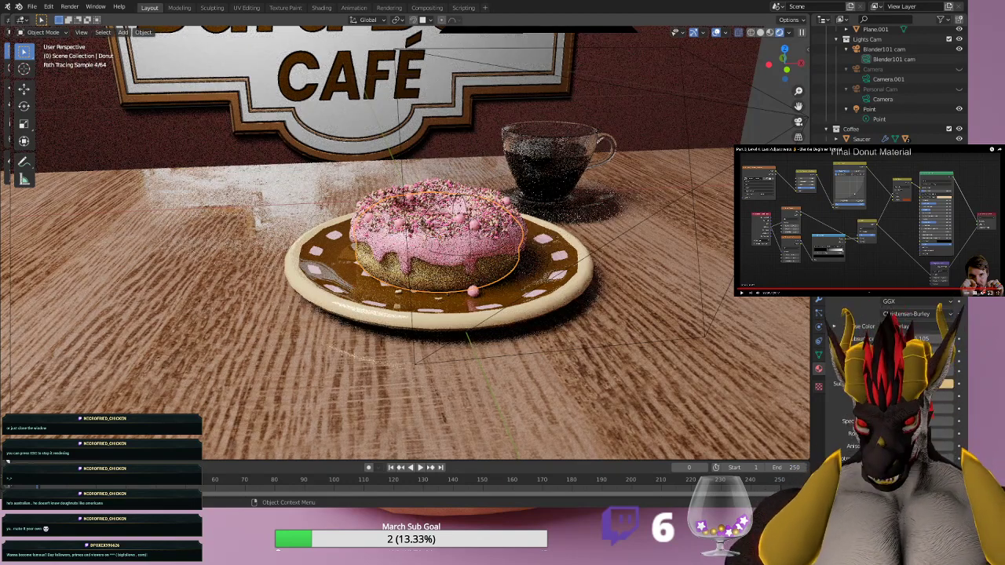
pyautogui.hotkey('ctrl', 's')
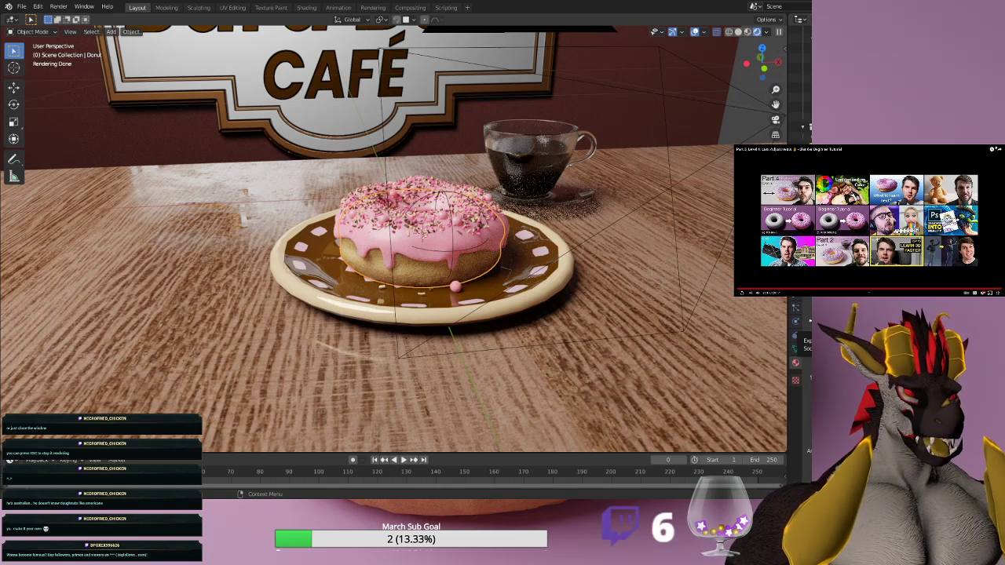
# Switch to the YouTube player and show the next Blender donut tutorial video in full screen.
pyautogui.click(998, 293)
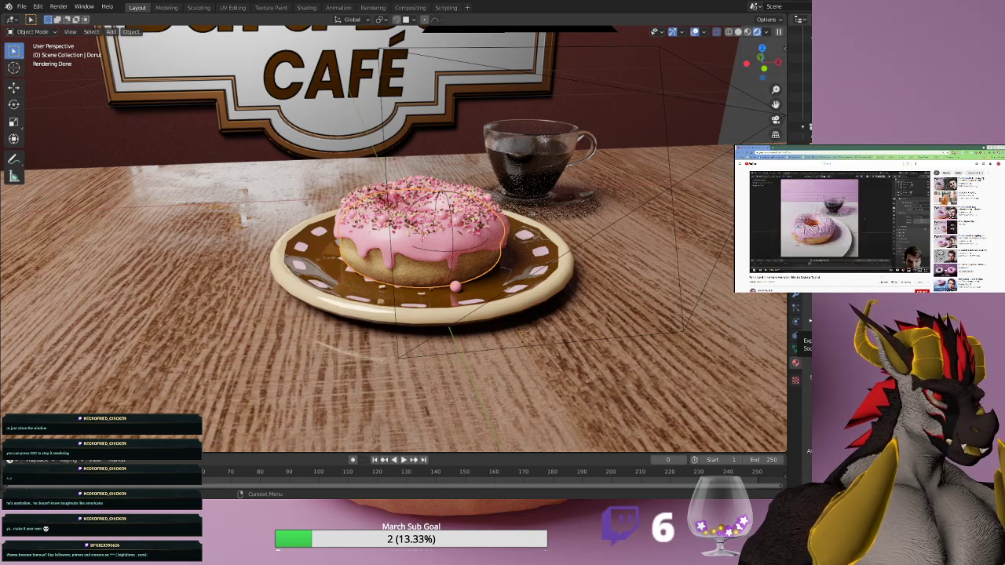
pyautogui.click(926, 270)
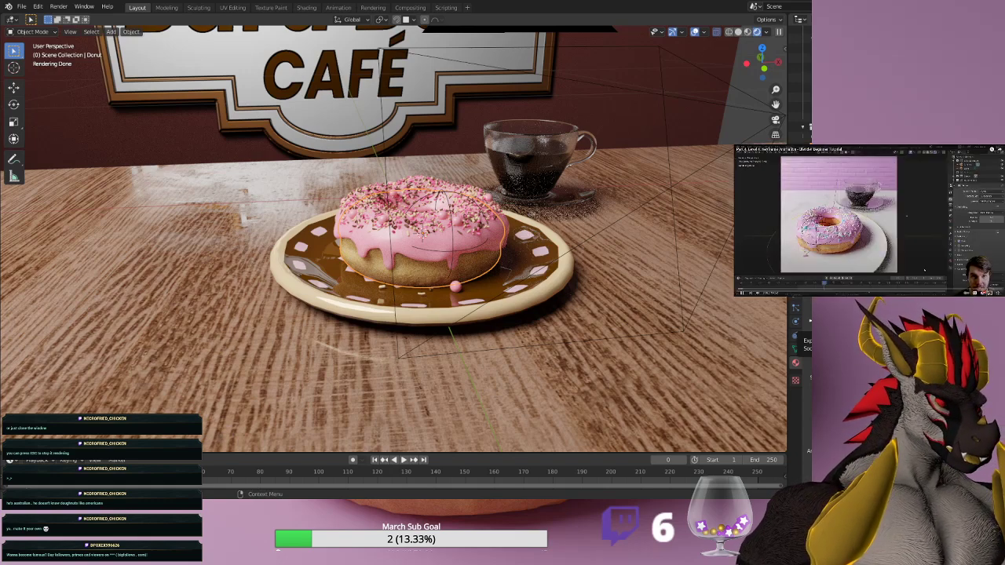
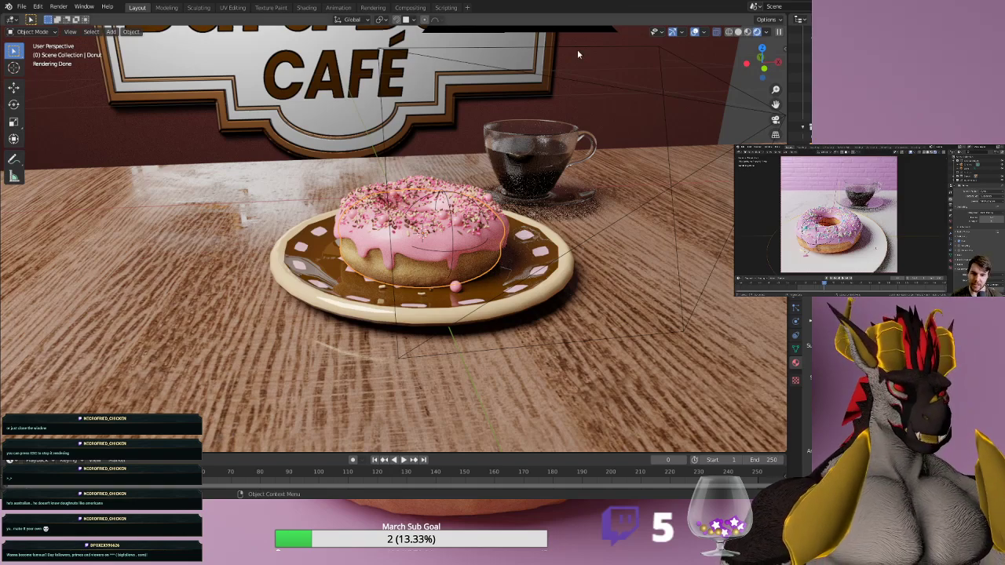
# Look through the scene camera and select it, enlarge the timeline slightly, and save the file.
pyautogui.click(612, 290)
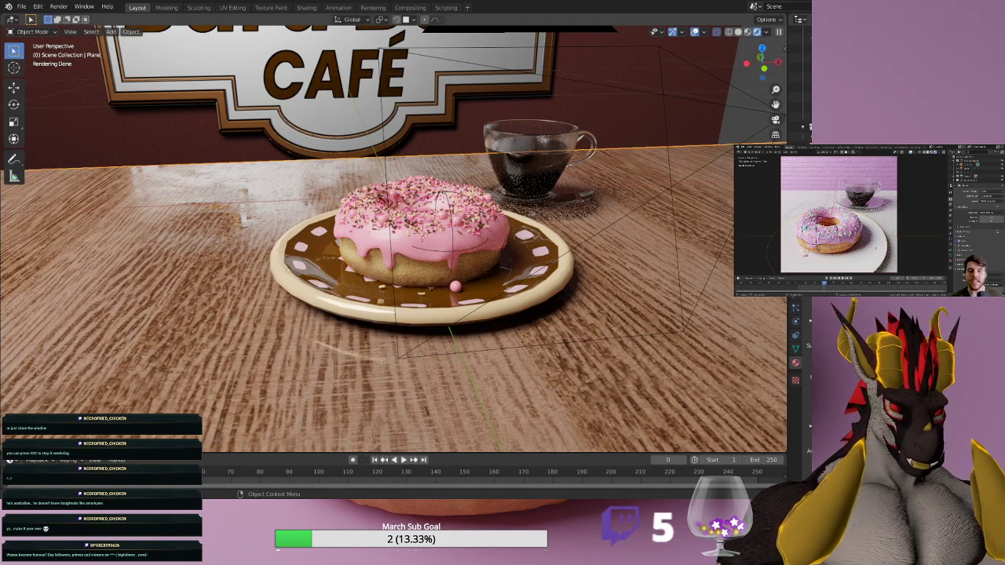
pyautogui.press('KP_0')
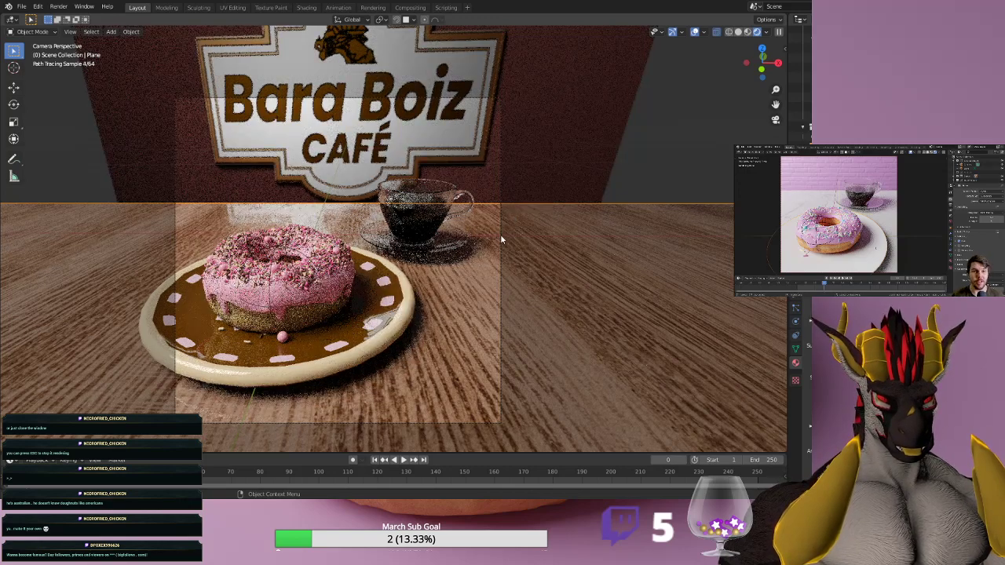
pyautogui.click(501, 239)
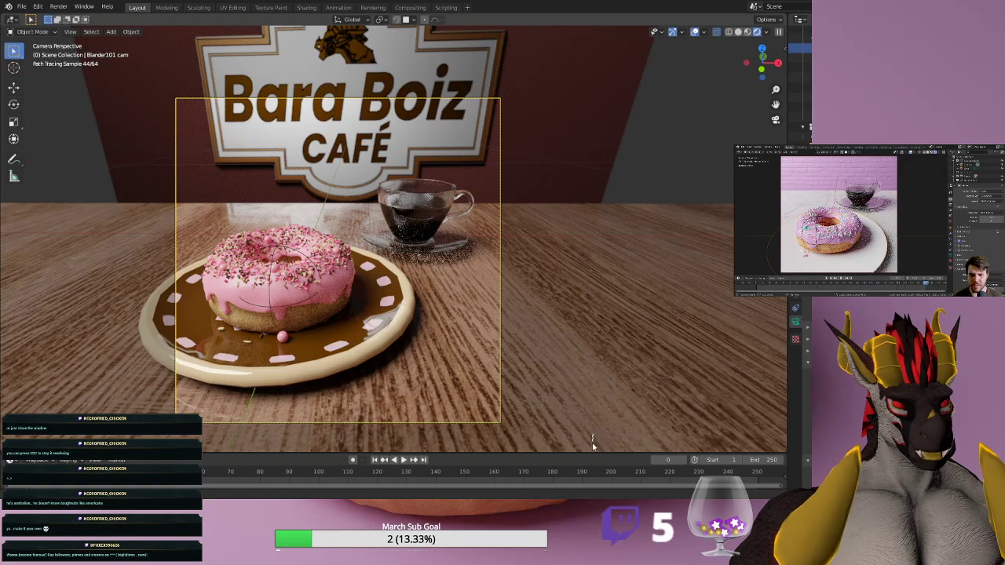
pyautogui.moveTo(591, 452); pyautogui.dragTo(595, 435)
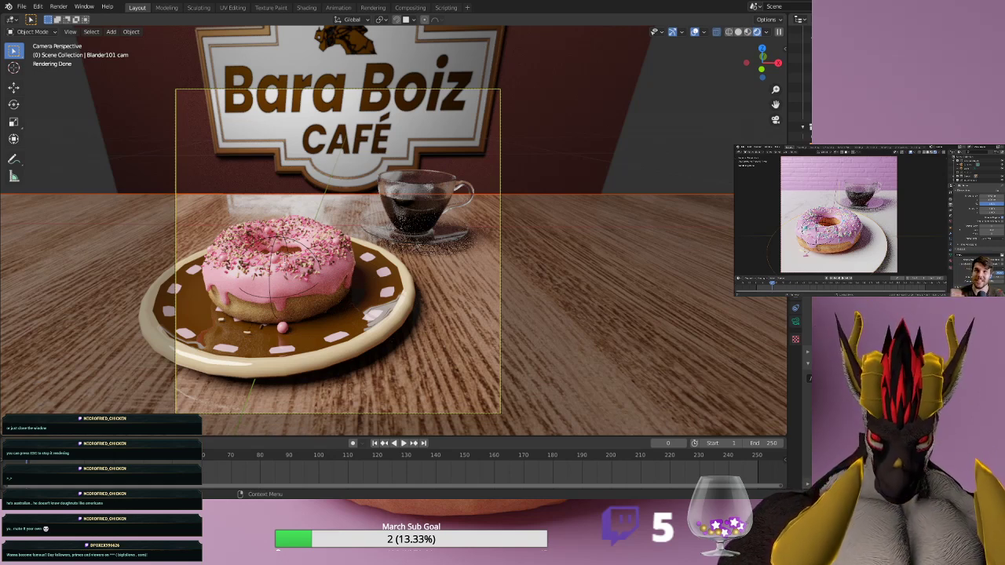
pyautogui.hotkey('ctrl', 's')
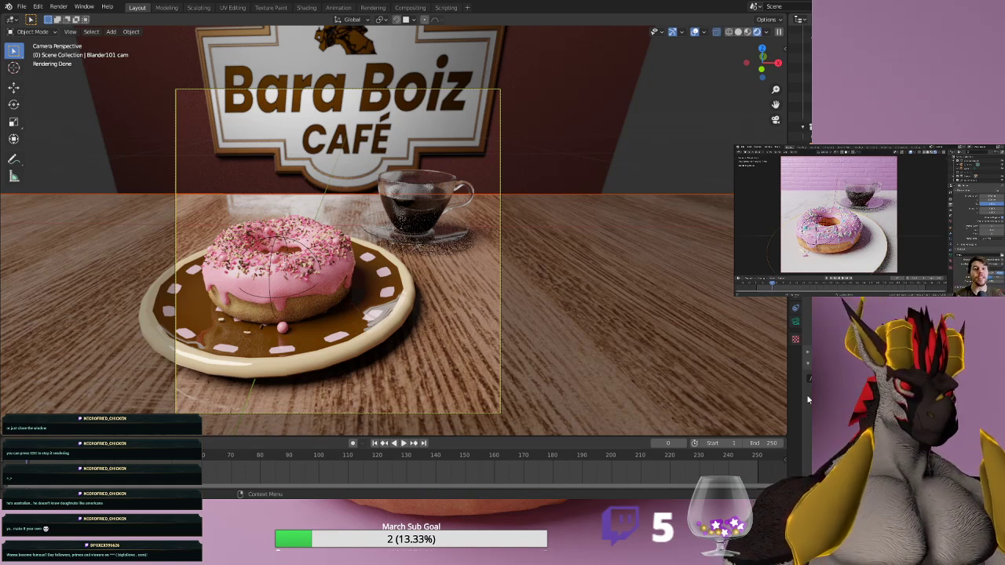
pyautogui.click(565, 262)
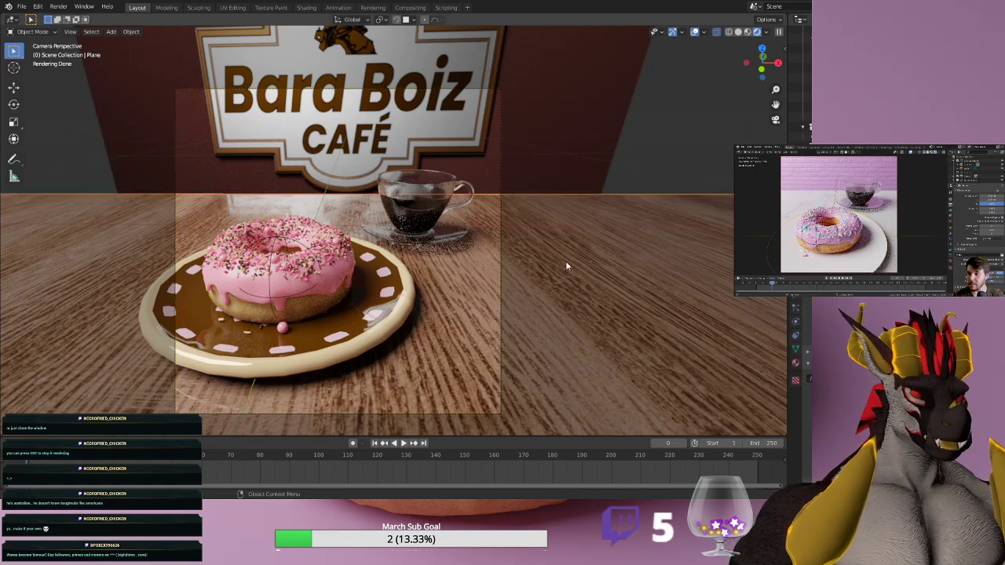
pyautogui.click(478, 294)
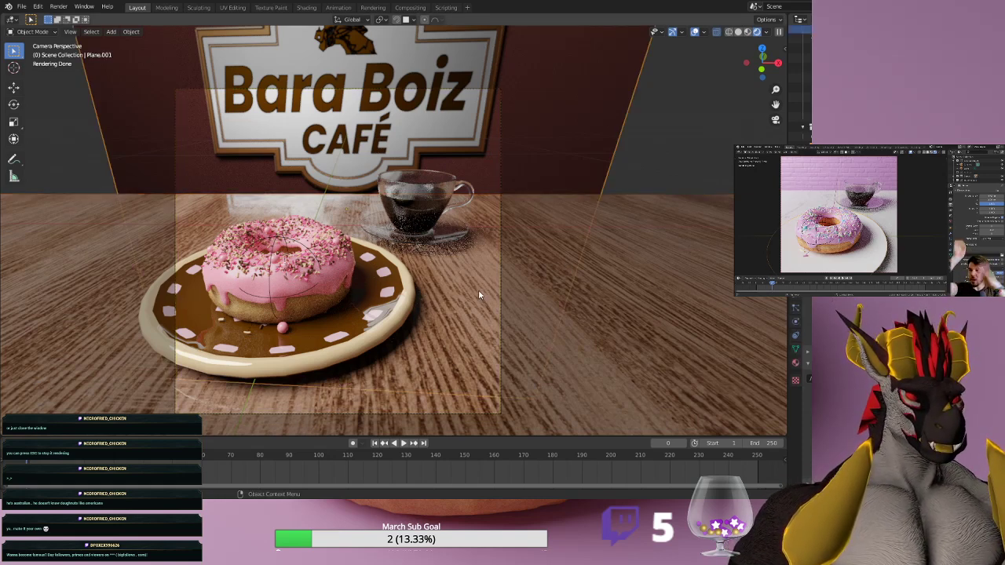
pyautogui.click(503, 251)
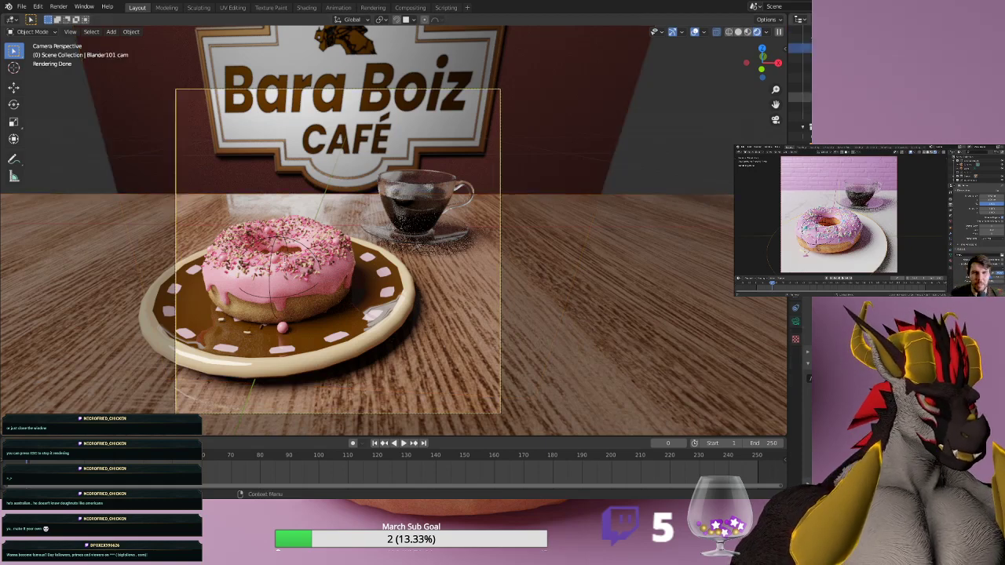
pyautogui.click(832, 58)
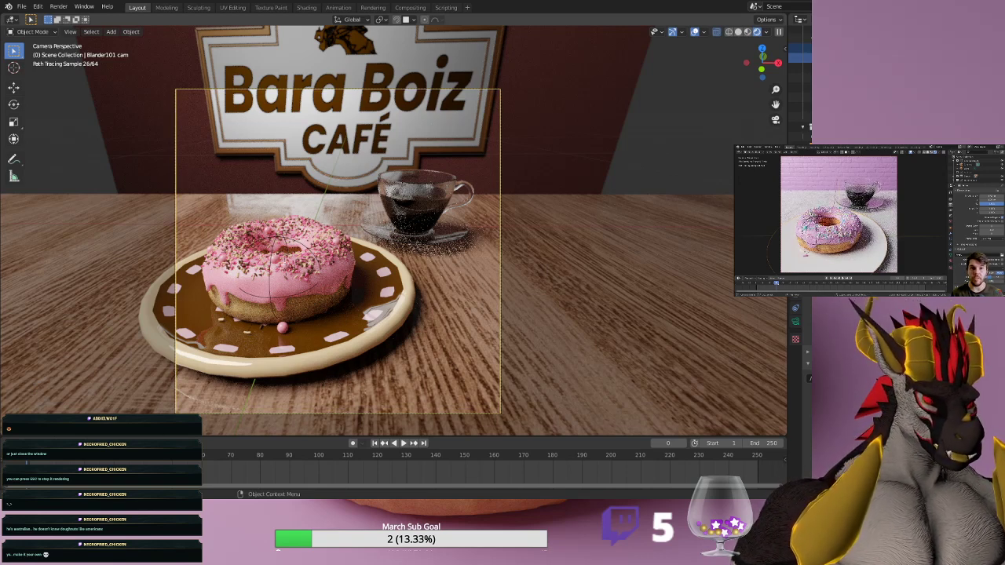
# Go to frame 30 and insert a Location & Rotation keyframe for the donut's plate.
pyautogui.press('space')
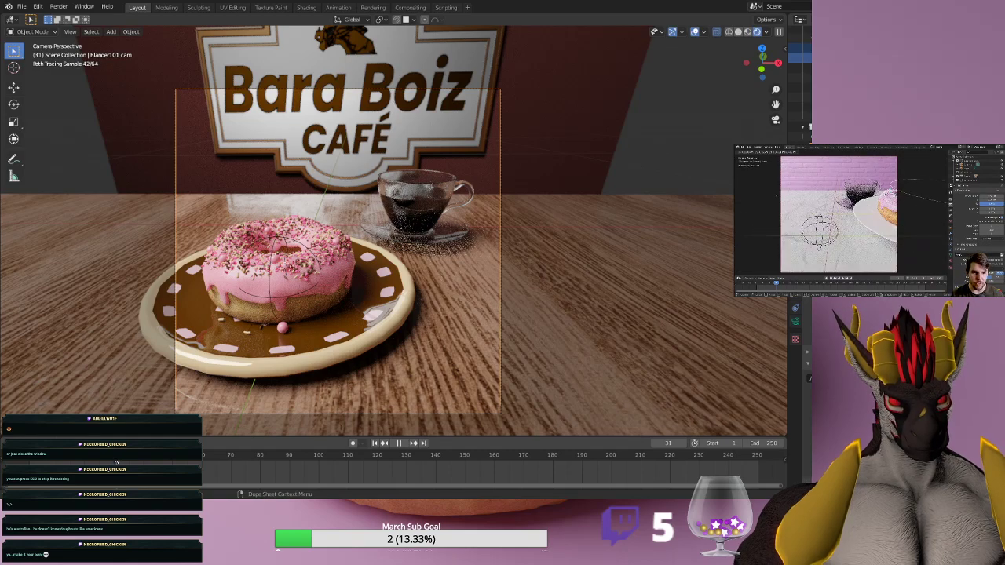
pyautogui.press('Escape')
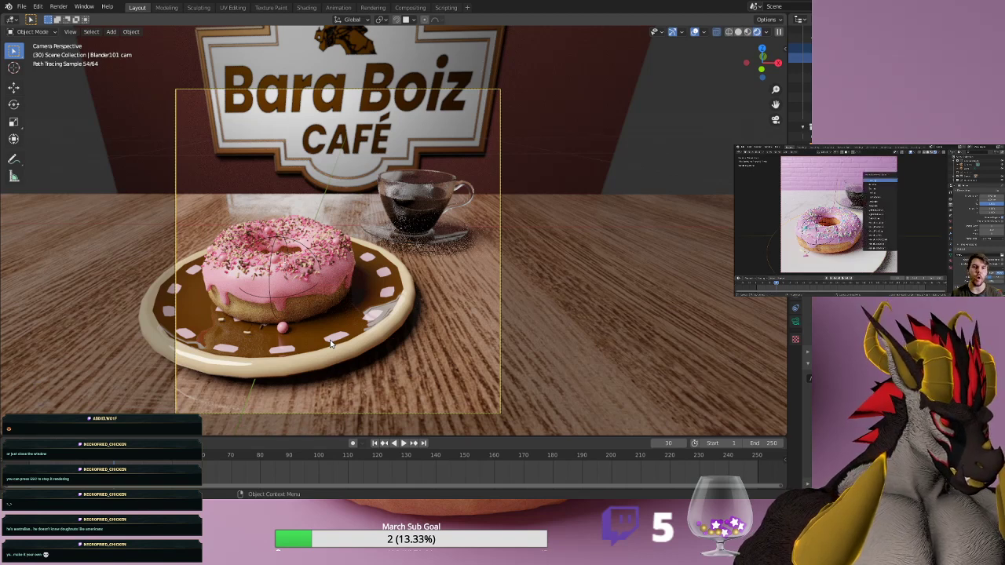
pyautogui.click(331, 344)
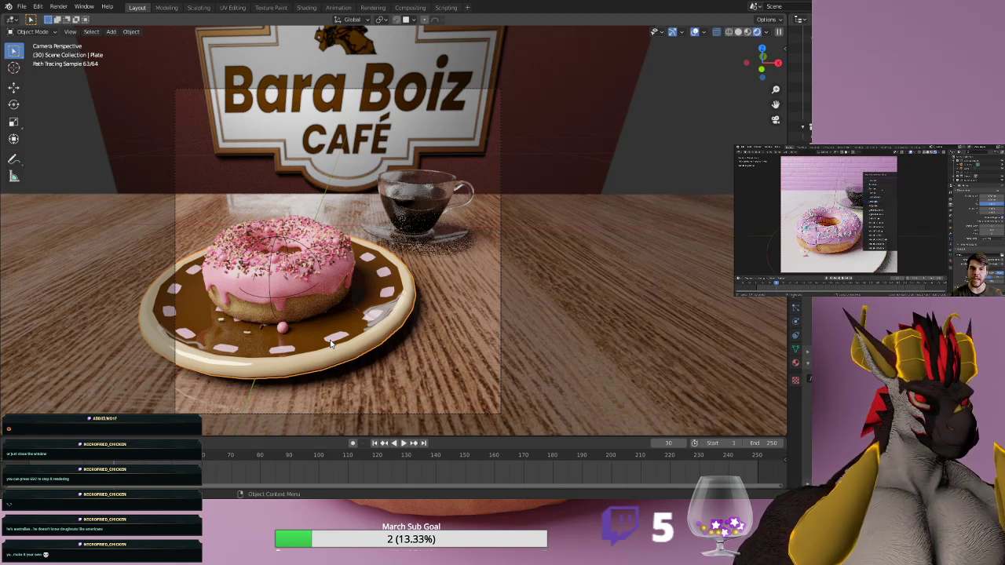
pyautogui.press('i')
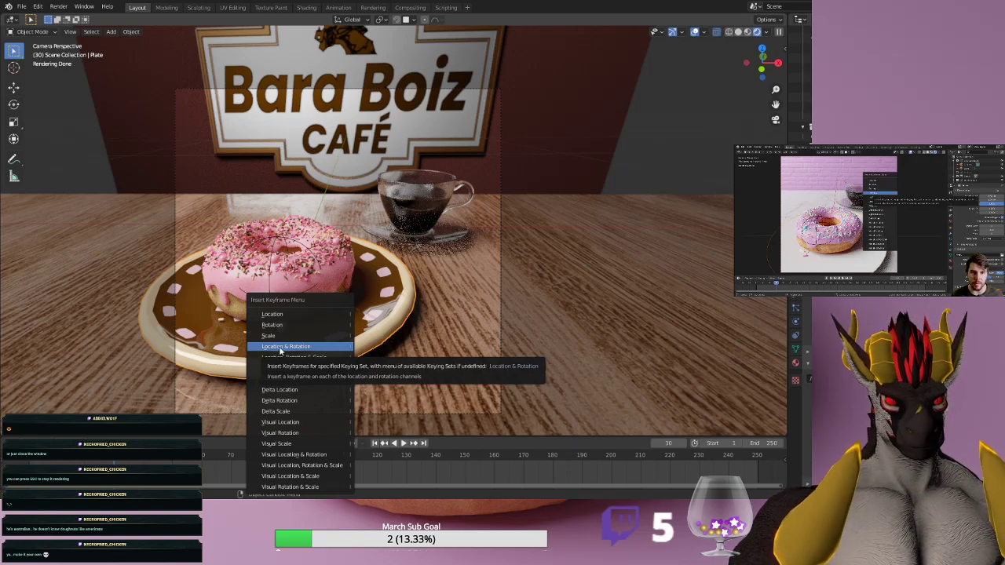
pyautogui.click(280, 348)
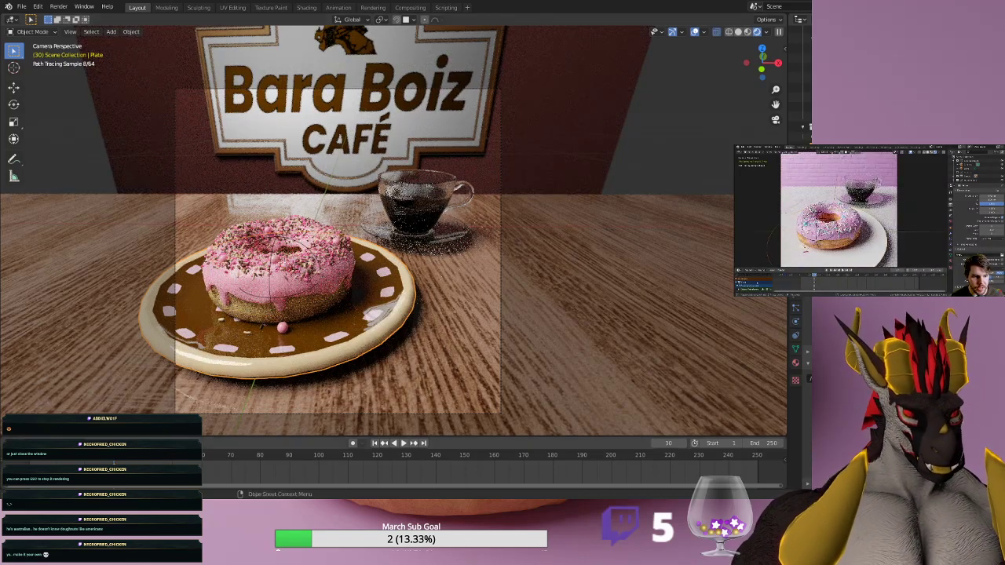
# Enlarge the timeline area, show its full frame range, and return to frame 1 with playback stopped.
pyautogui.moveTo(209, 438); pyautogui.dragTo(221, 415)
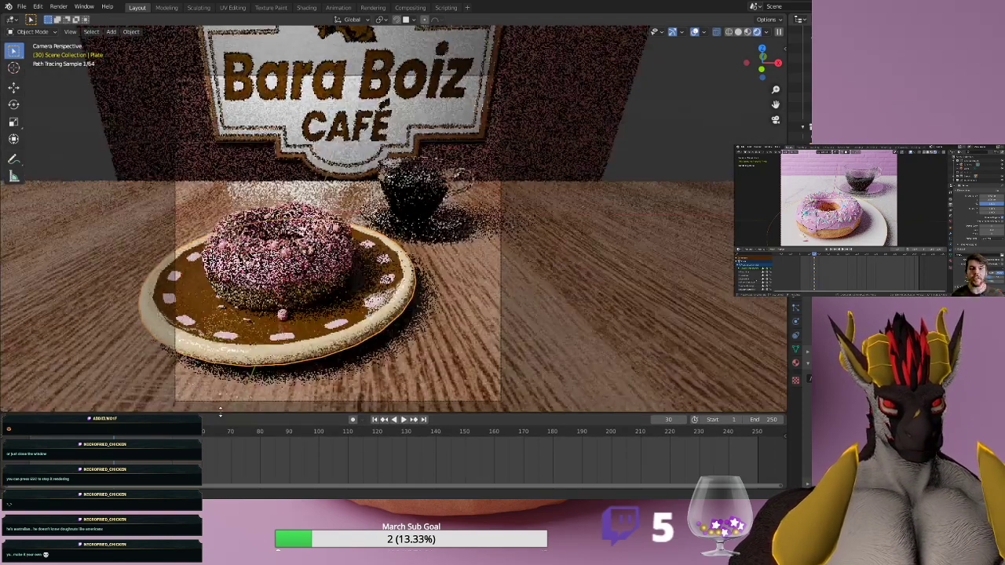
pyautogui.scroll(-2, 103, 461)
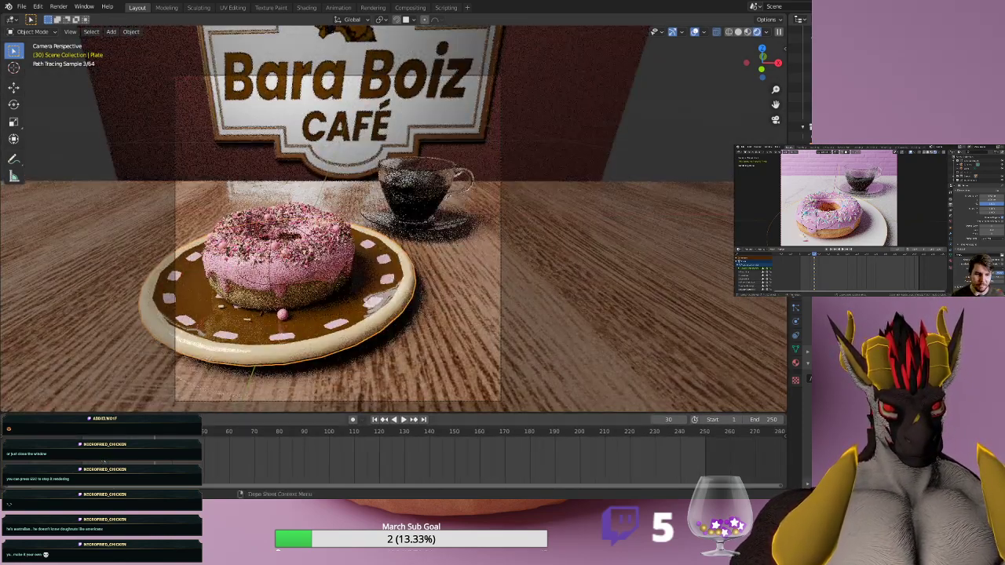
pyautogui.scroll(2, 103, 462)
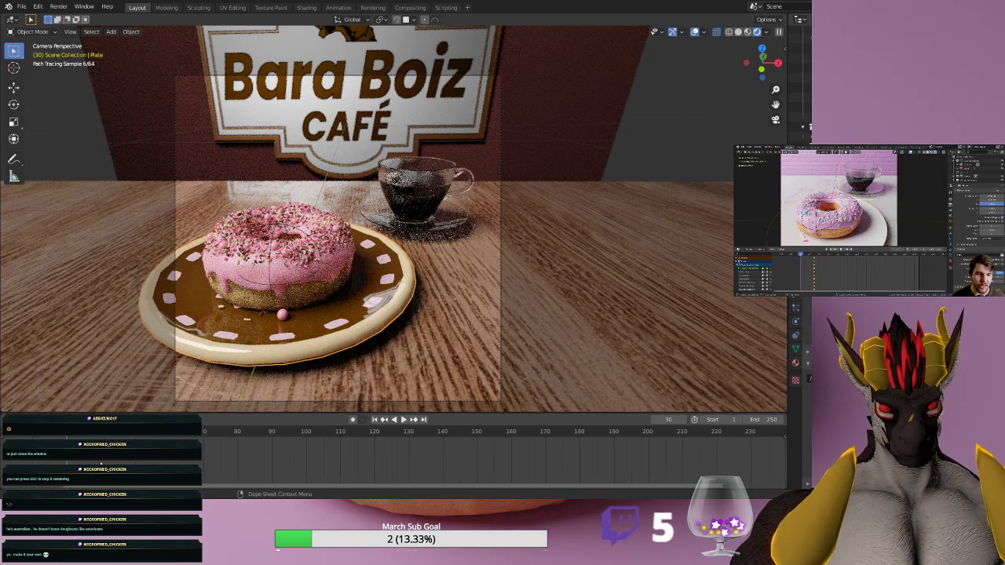
pyautogui.scroll(-2, 100, 463)
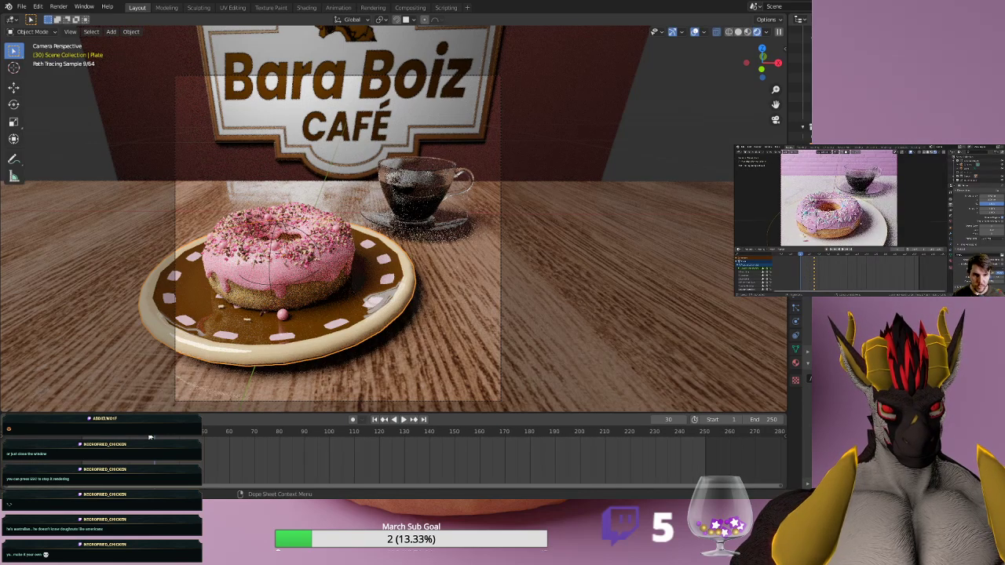
pyautogui.hotkey('shift', 'Left')
pyautogui.press('space')
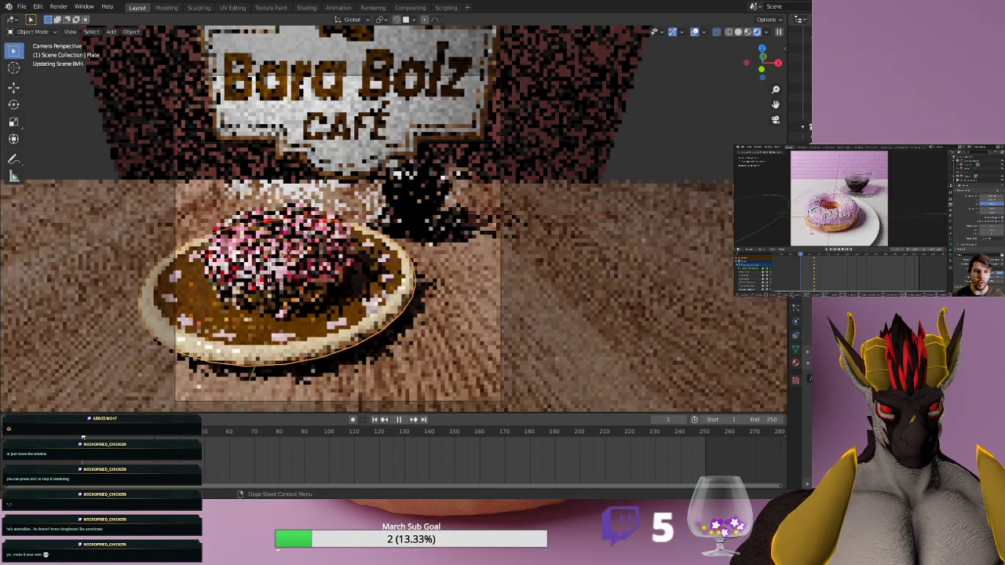
pyautogui.press('space')
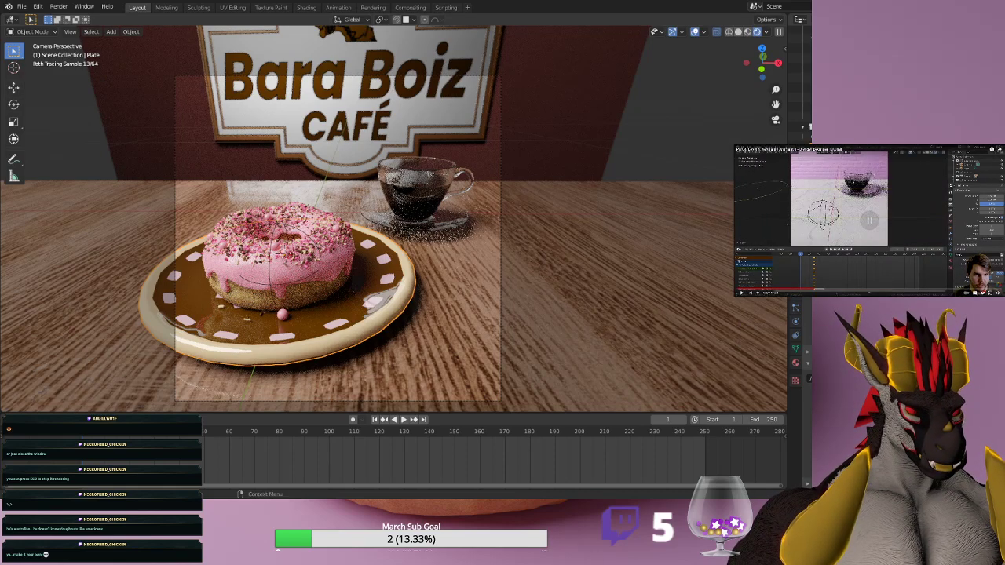
# View the table from above and move the plate with the donut out of the camera's view, to the table's far left.
pyautogui.moveTo(551, 241); pyautogui.dragTo(540, 281, button='middle')
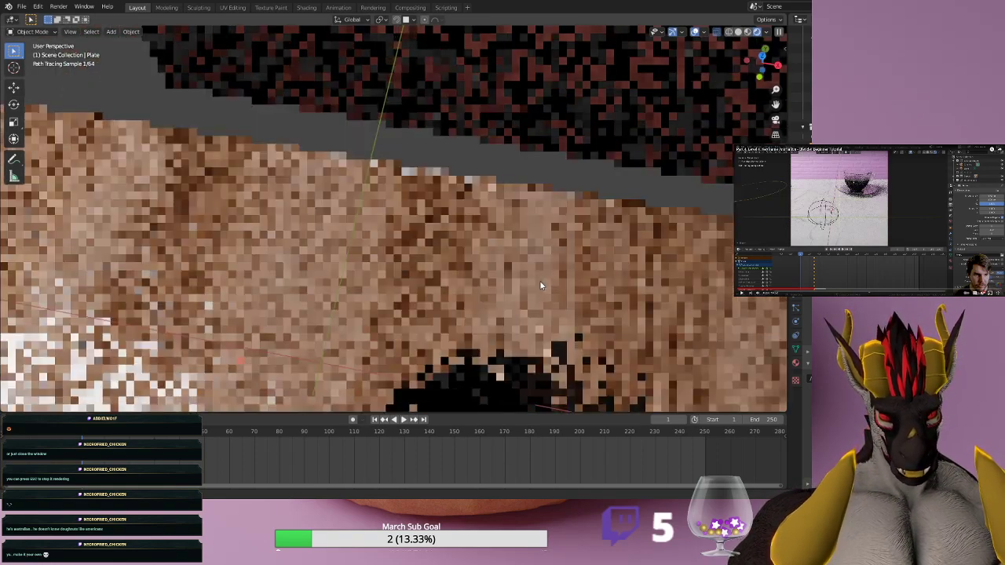
pyautogui.moveTo(778, 102); pyautogui.dragTo(920, 1)
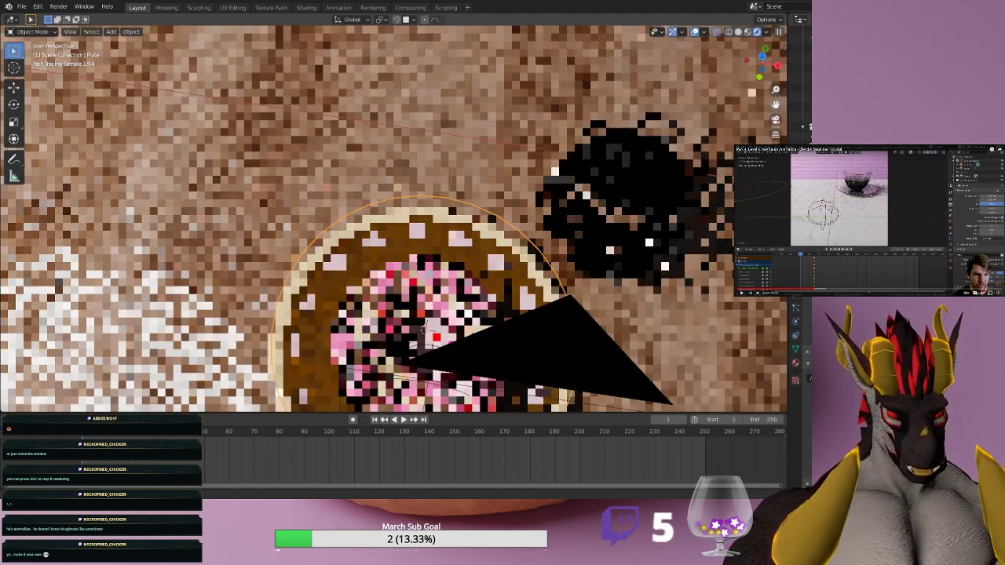
pyautogui.scroll(-4, 290, 357)
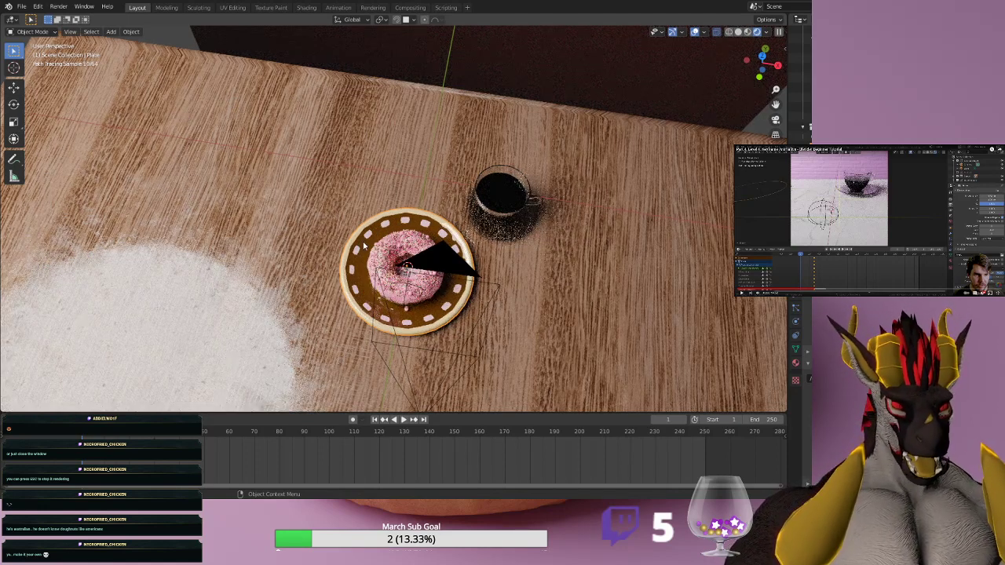
pyautogui.click(13, 88)
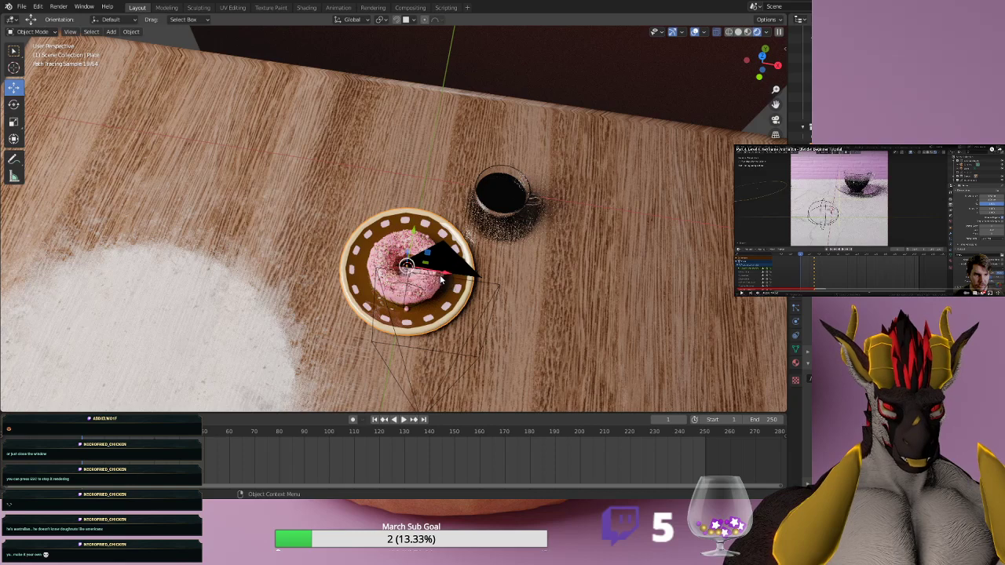
pyautogui.moveTo(393, 267); pyautogui.dragTo(262, 100)
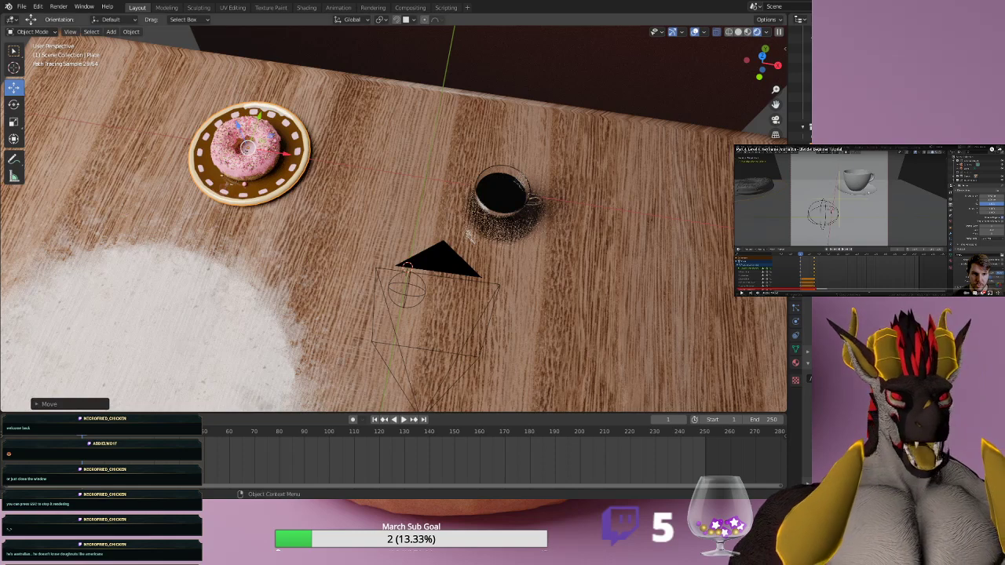
# Insert a Location & Rotation keyframe for the moved plate at frame 1.
pyautogui.click(200, 167)
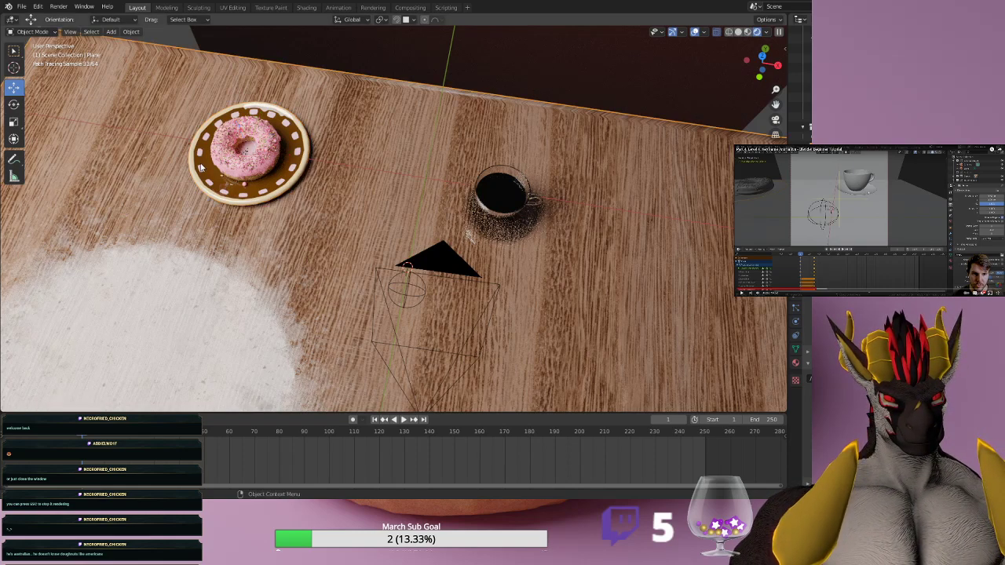
pyautogui.click(201, 167)
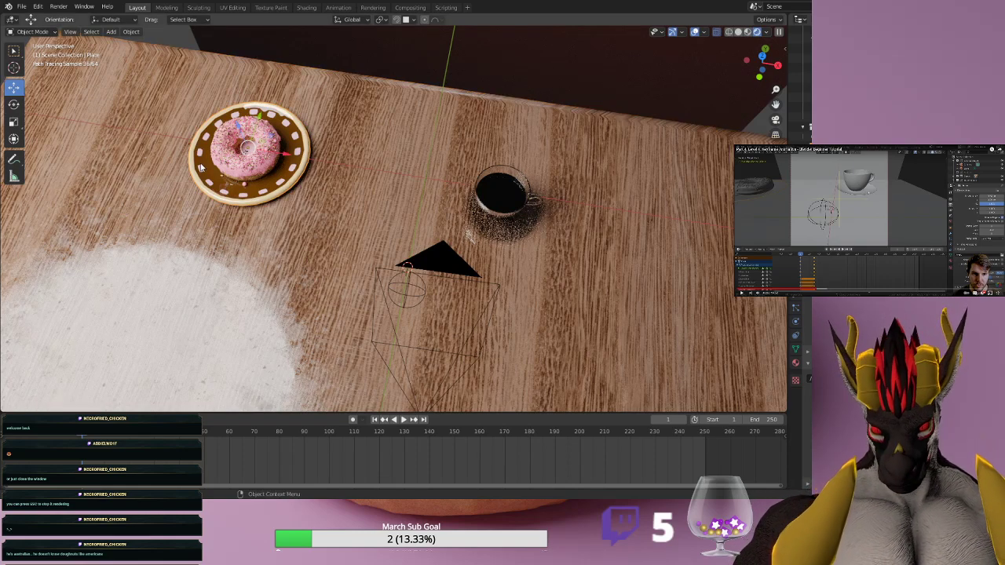
pyautogui.press('i')
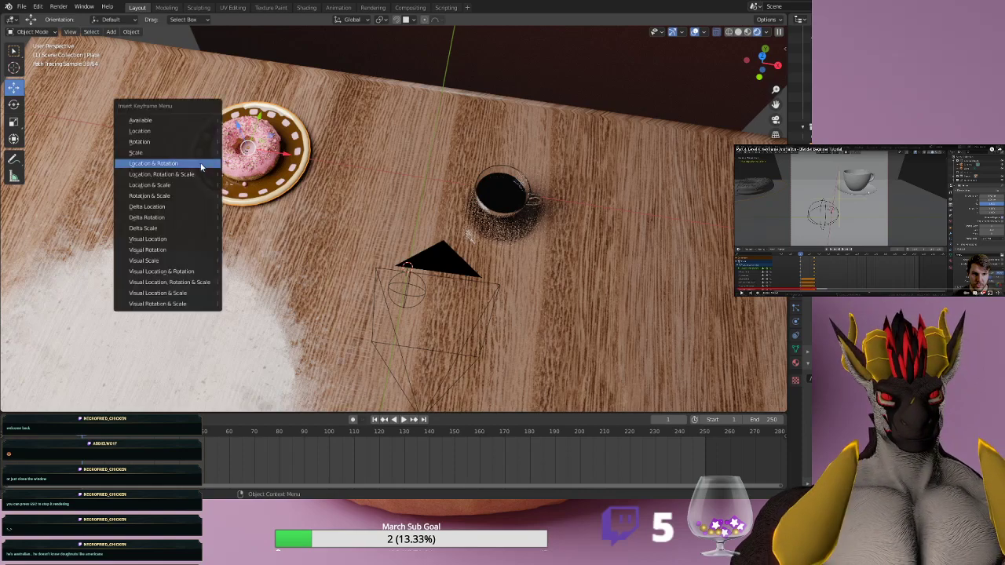
pyautogui.click(168, 162)
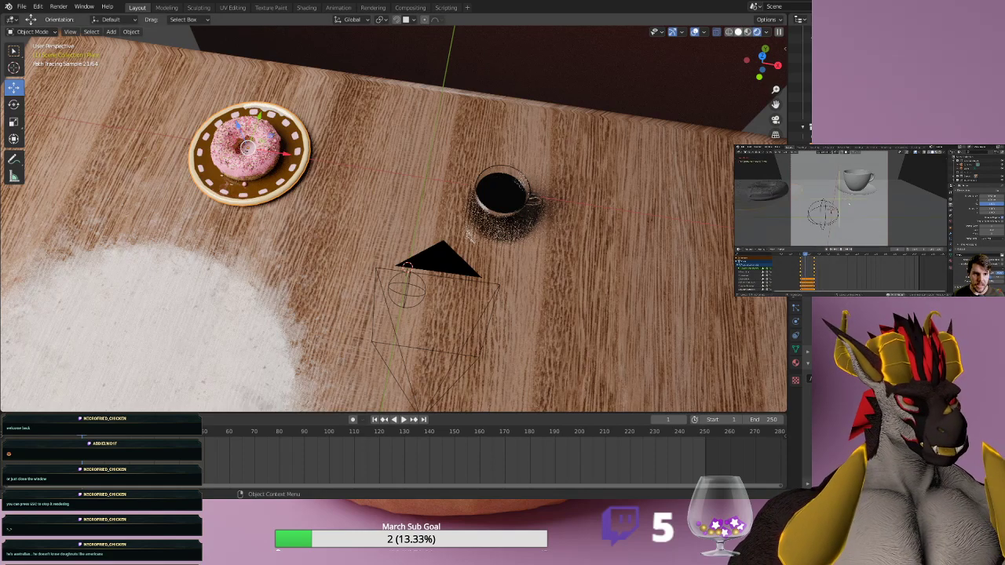
# Switch to solid shading, rotate the plate about the global Z axis, and key its Location & Rotation again at frame 1.
pyautogui.click(738, 32)
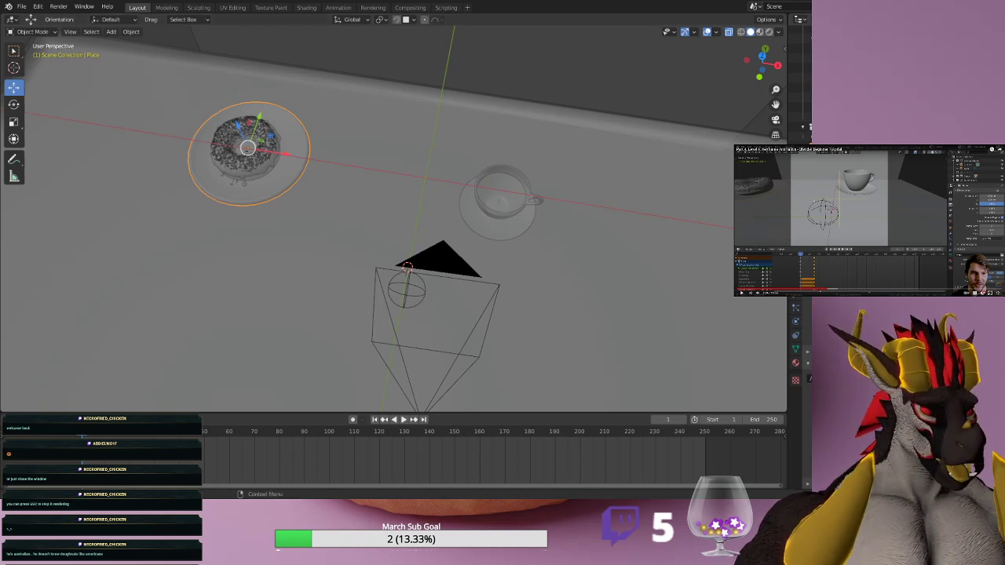
pyautogui.click(818, 289)
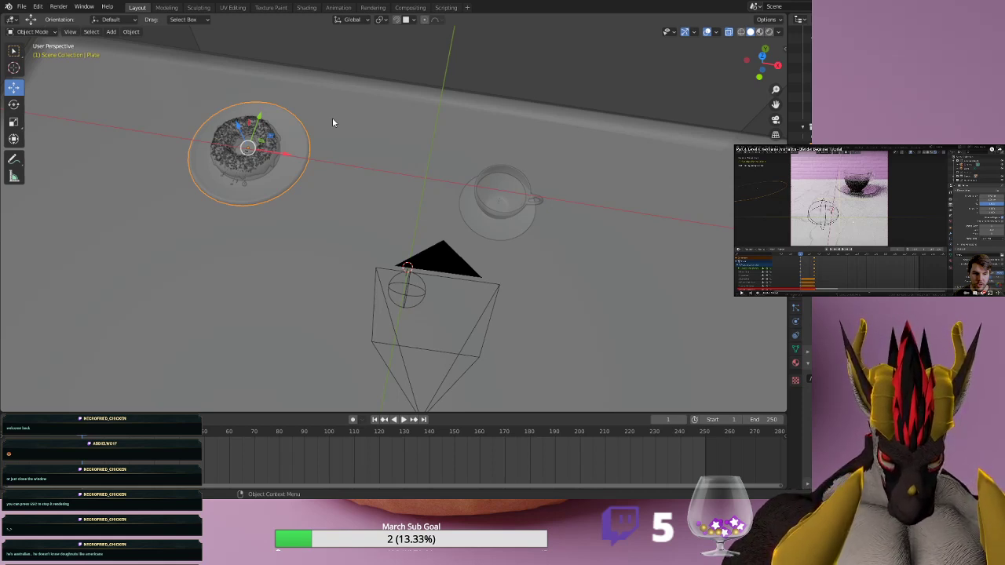
pyautogui.press('r')
pyautogui.press('z')
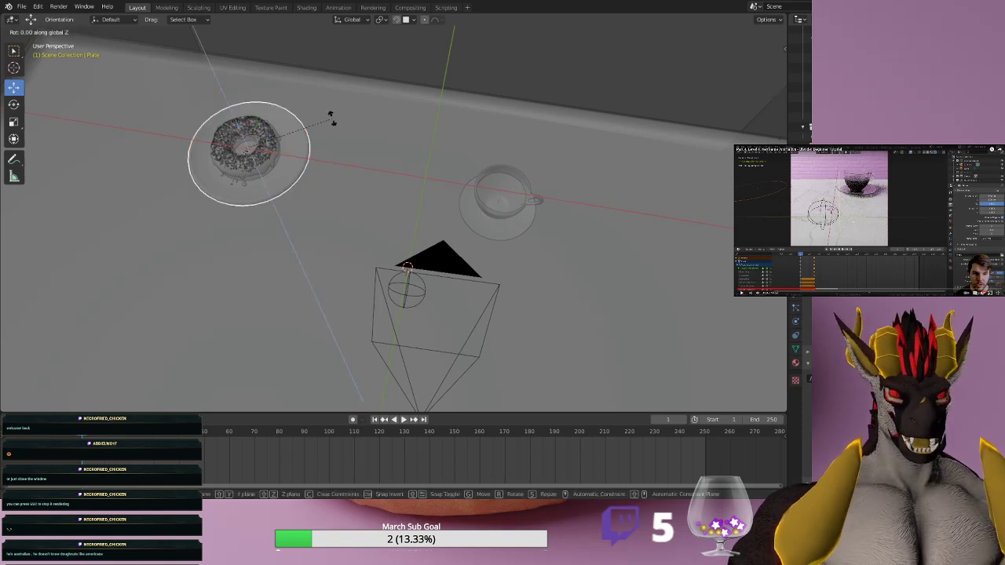
pyautogui.click(255, 214)
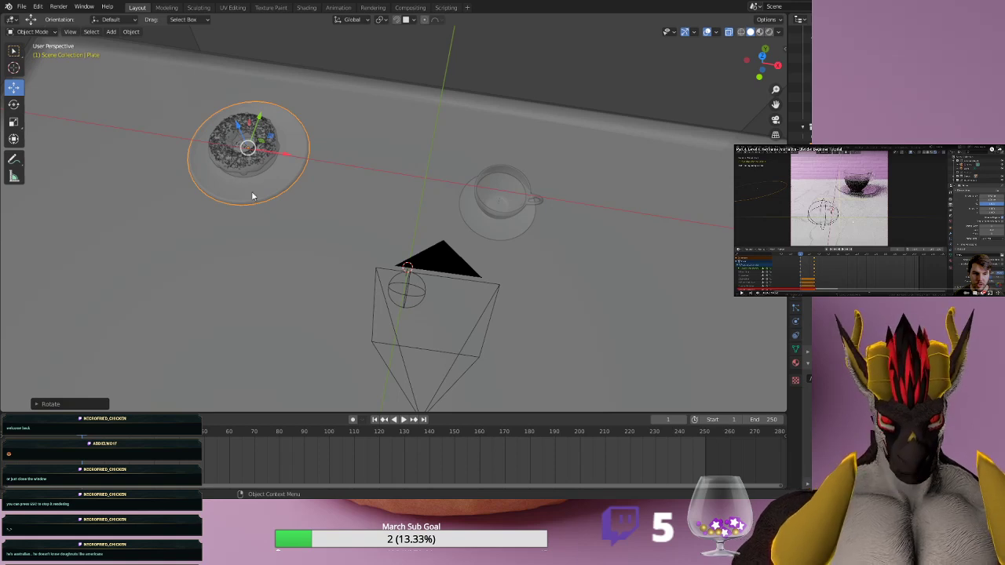
pyautogui.press('i')
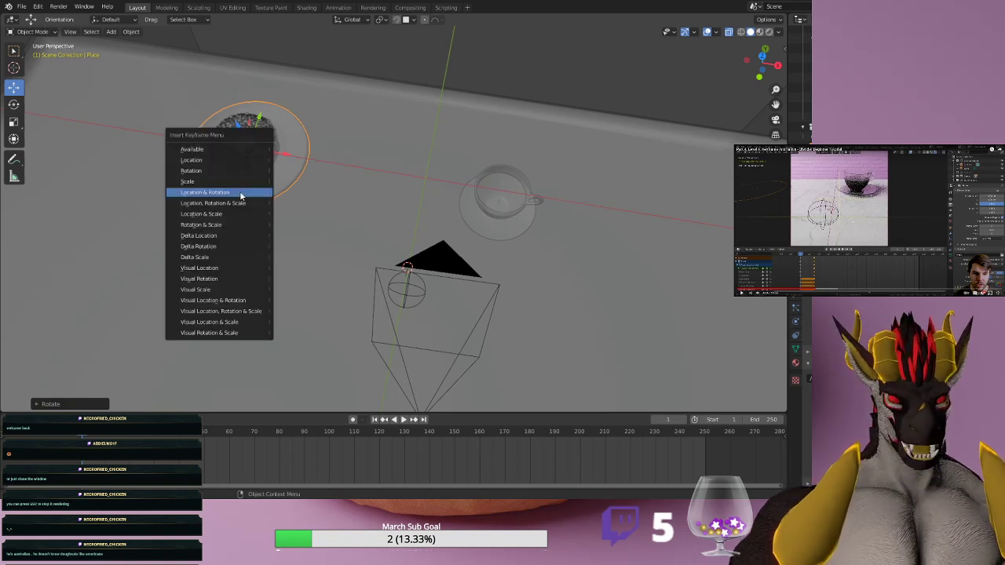
pyautogui.click(241, 195)
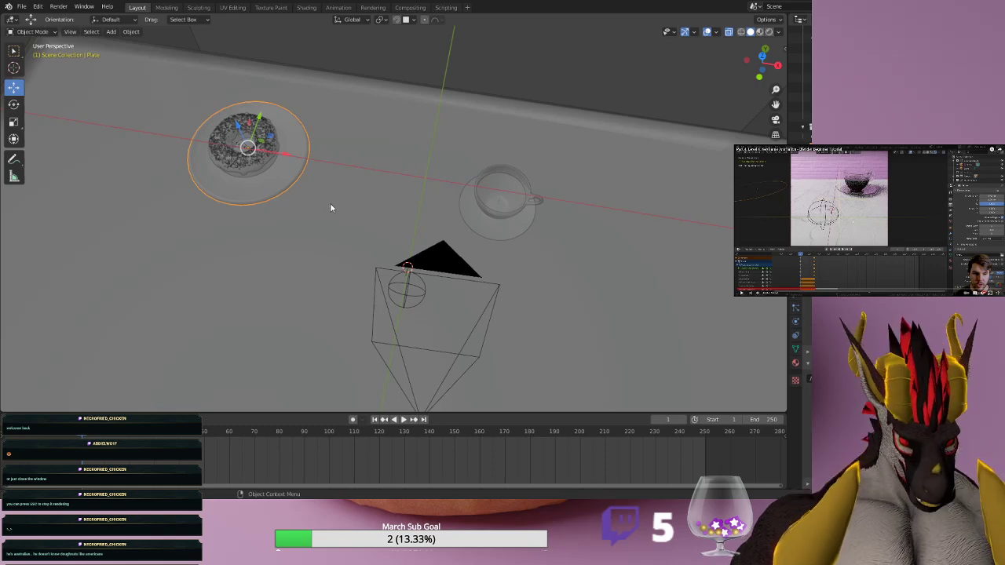
# Play the plate's animation in the camera view, replay it from the start, and stop at frame 30.
pyautogui.press('KP_0')
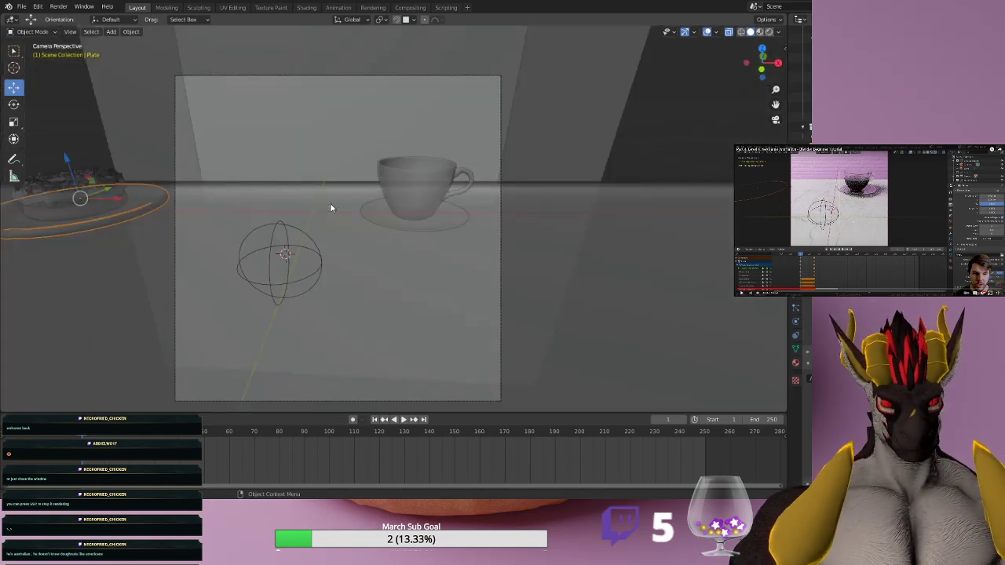
pyautogui.press('space')
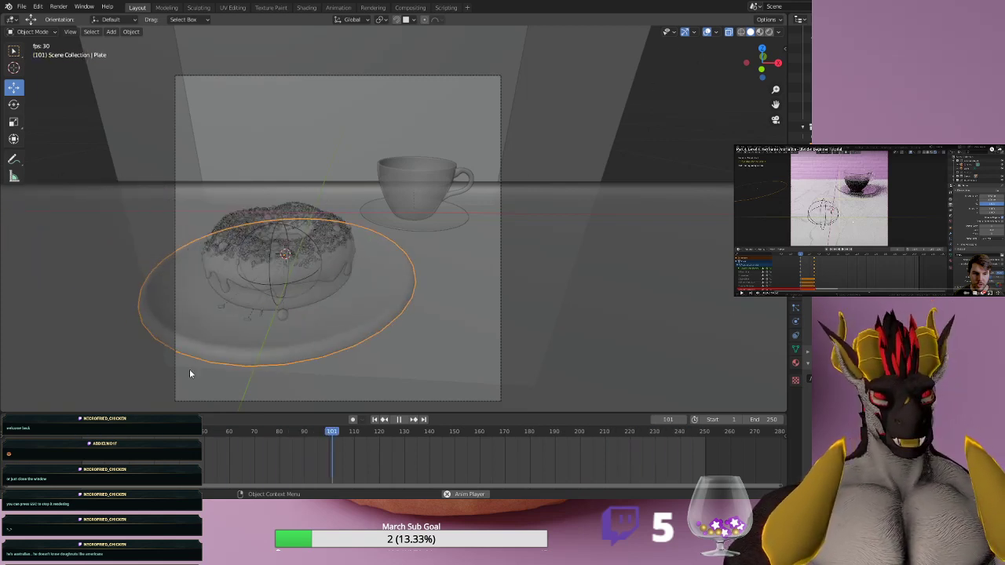
pyautogui.click(399, 420)
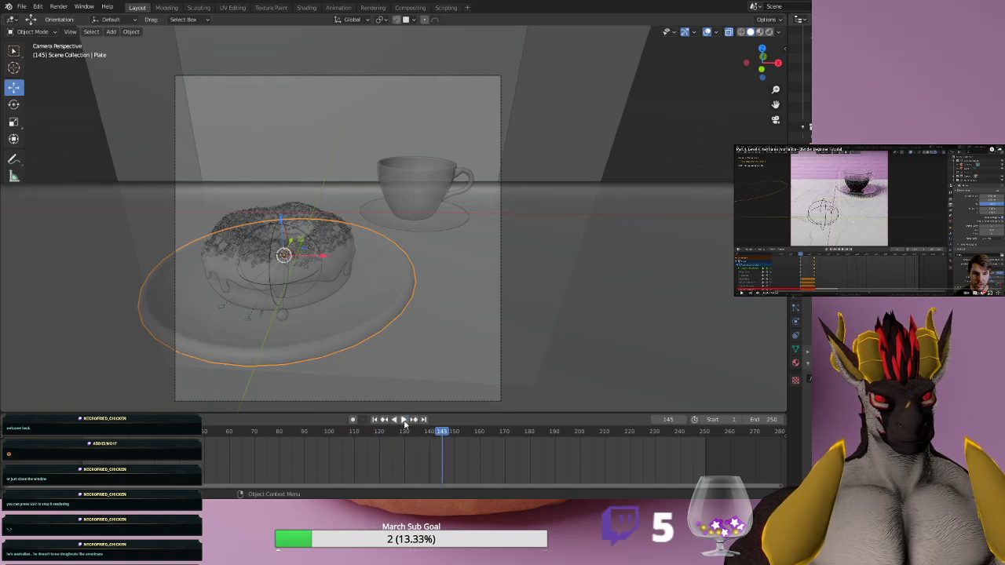
pyautogui.moveTo(441, 433); pyautogui.dragTo(82, 411)
pyautogui.press('space')
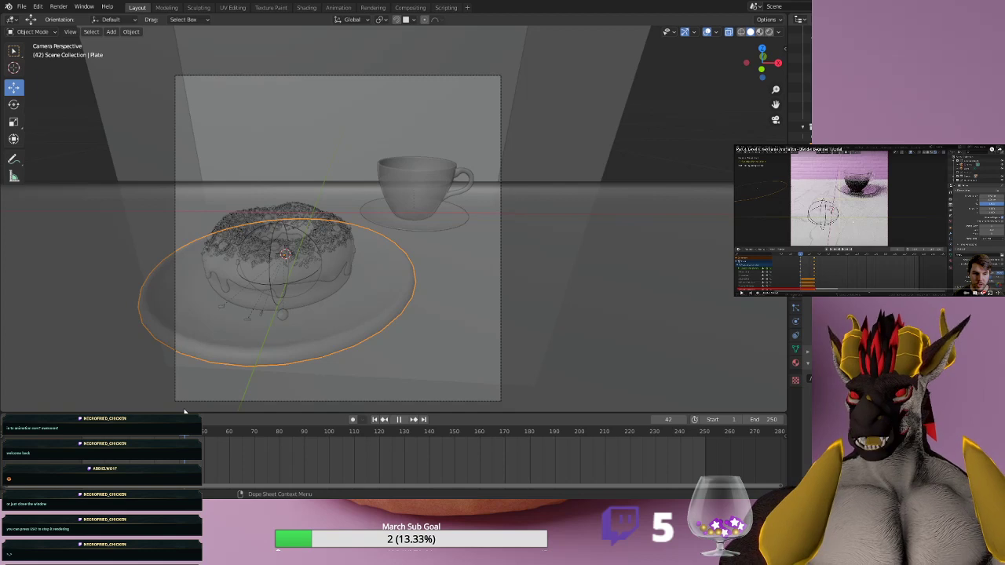
pyautogui.moveTo(183, 408); pyautogui.dragTo(153, 403)
pyautogui.press('space')
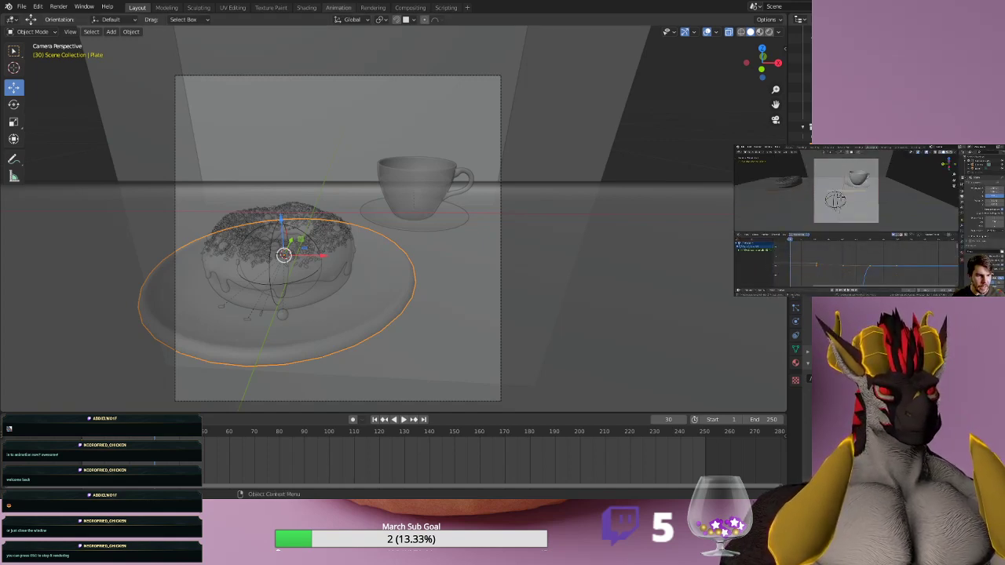
# Switch to the Animation workspace.
pyautogui.click(337, 8)
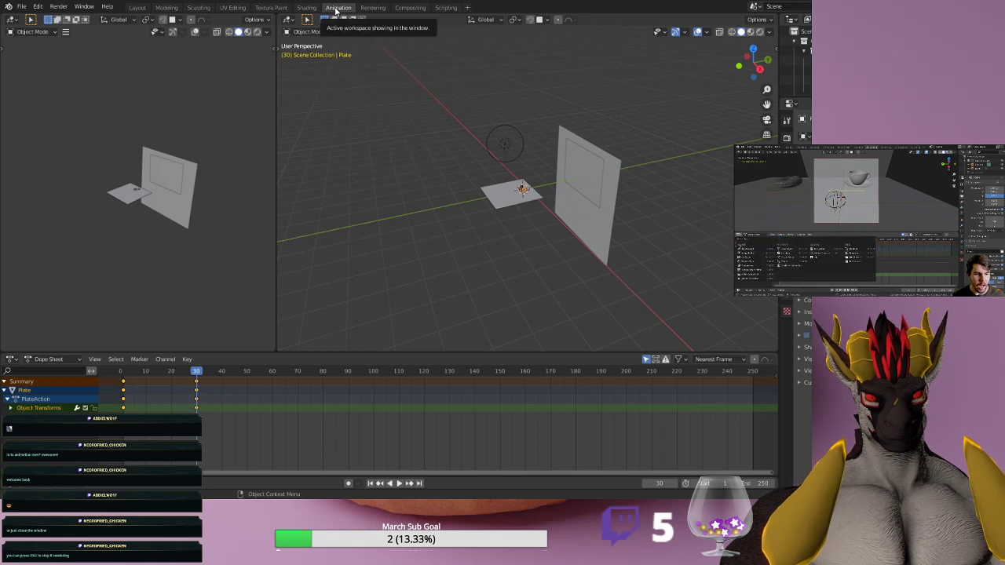
pyautogui.click(78, 359)
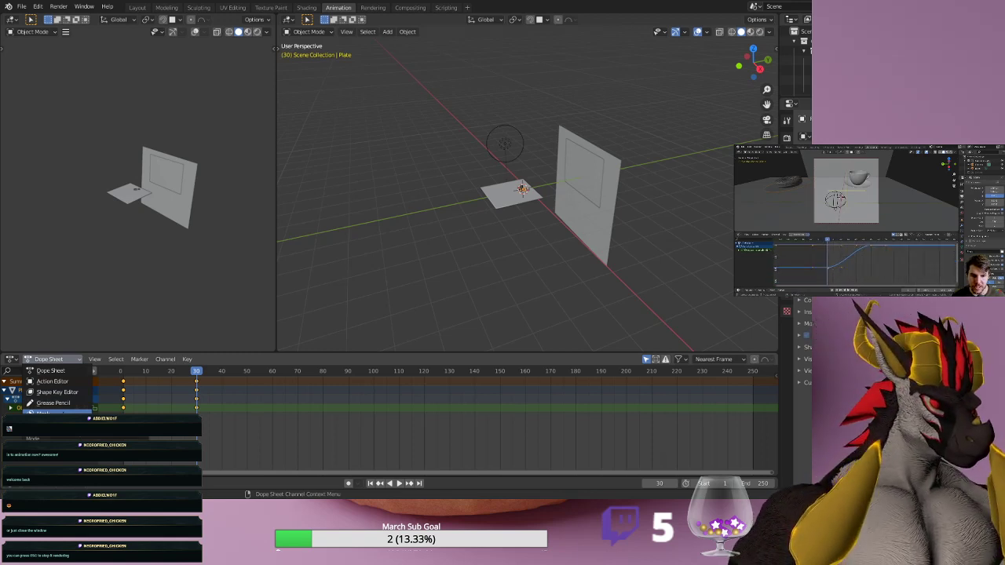
pyautogui.click(64, 383)
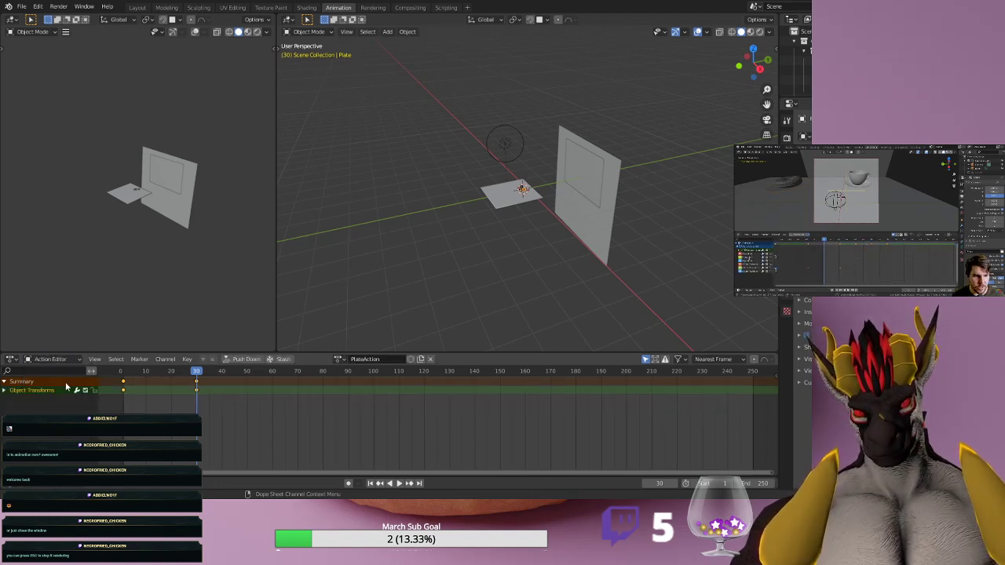
pyautogui.click(76, 358)
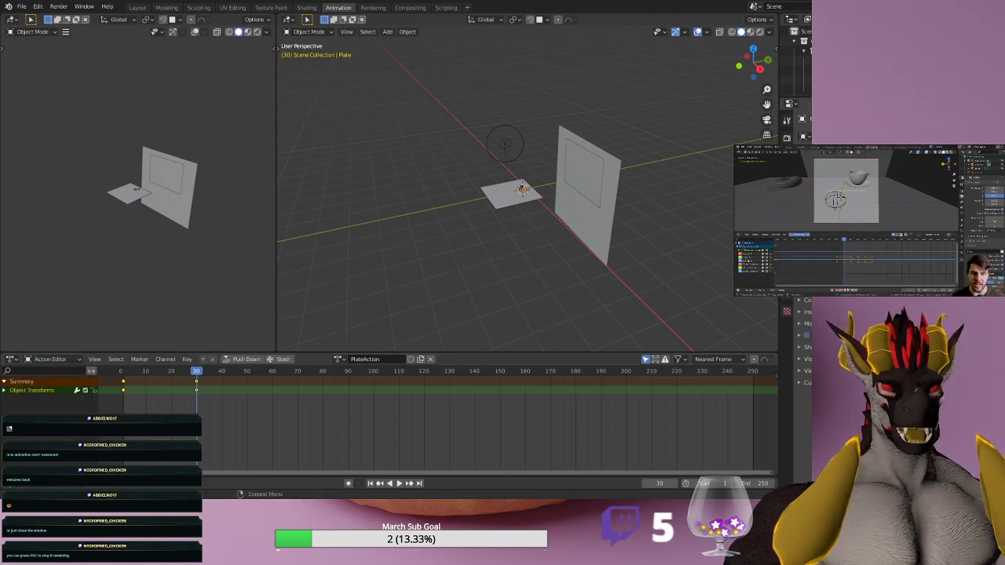
pyautogui.click(78, 362)
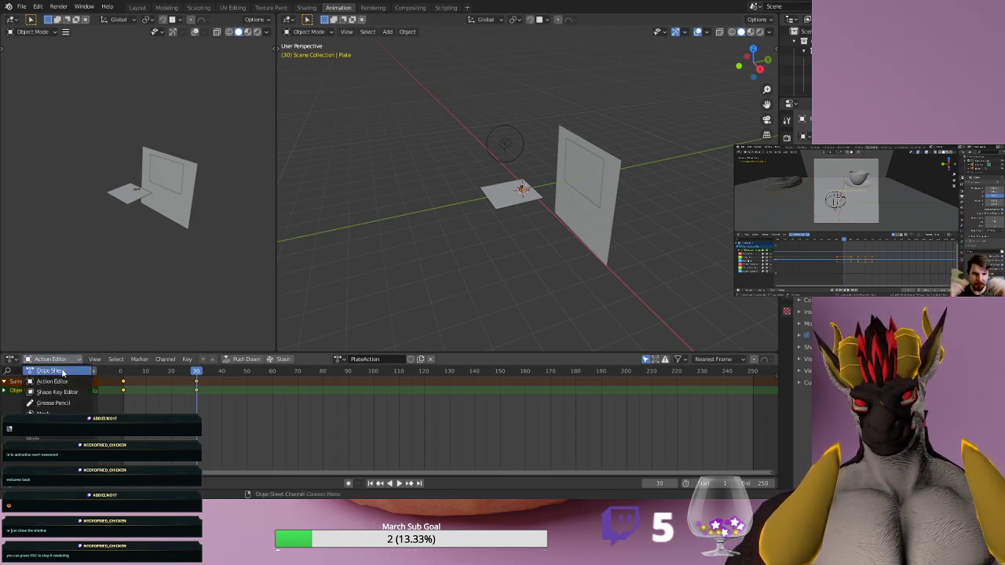
pyautogui.click(61, 368)
pyautogui.click(78, 360)
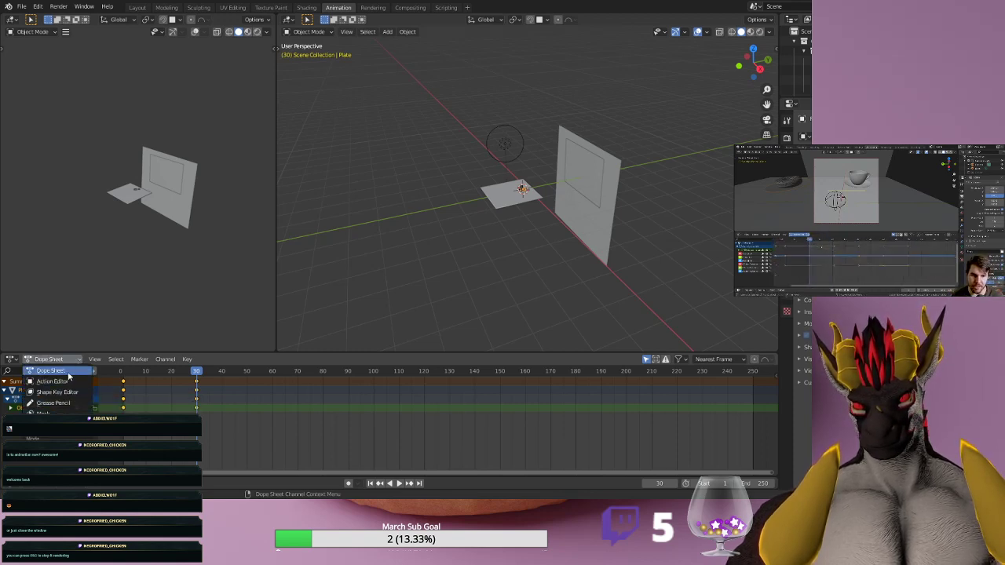
pyautogui.click(69, 372)
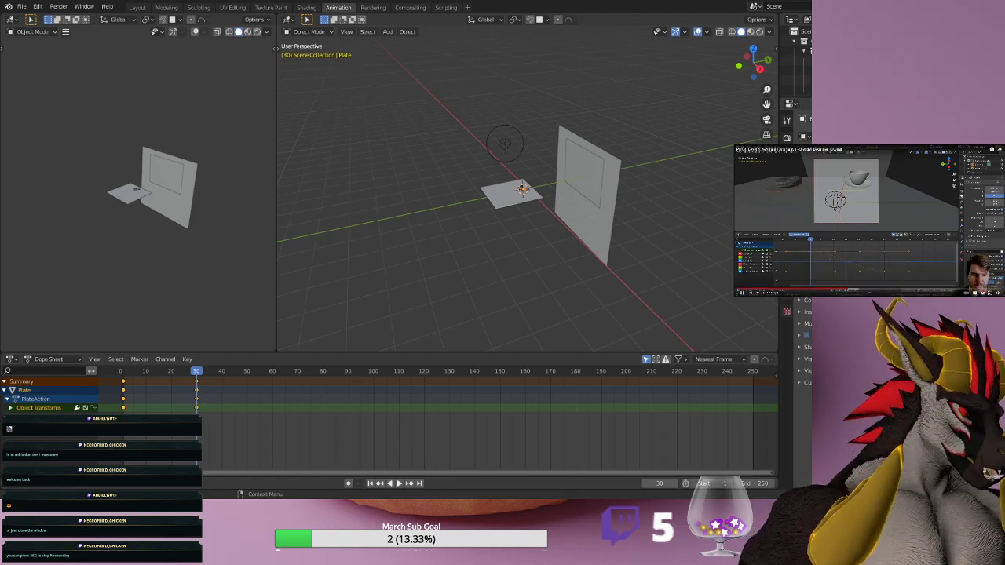
pyautogui.moveTo(839, 289); pyautogui.dragTo(833, 289)
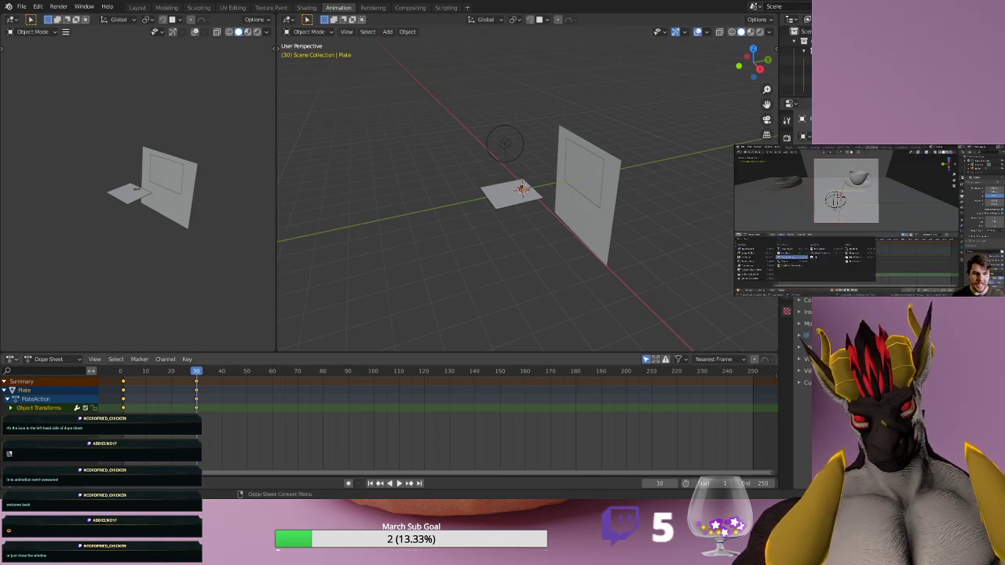
# Change the Dope Sheet area to the Graph Editor and enable Normalize to view the plate's curves between frames 1 and 30.
pyautogui.click(11, 358)
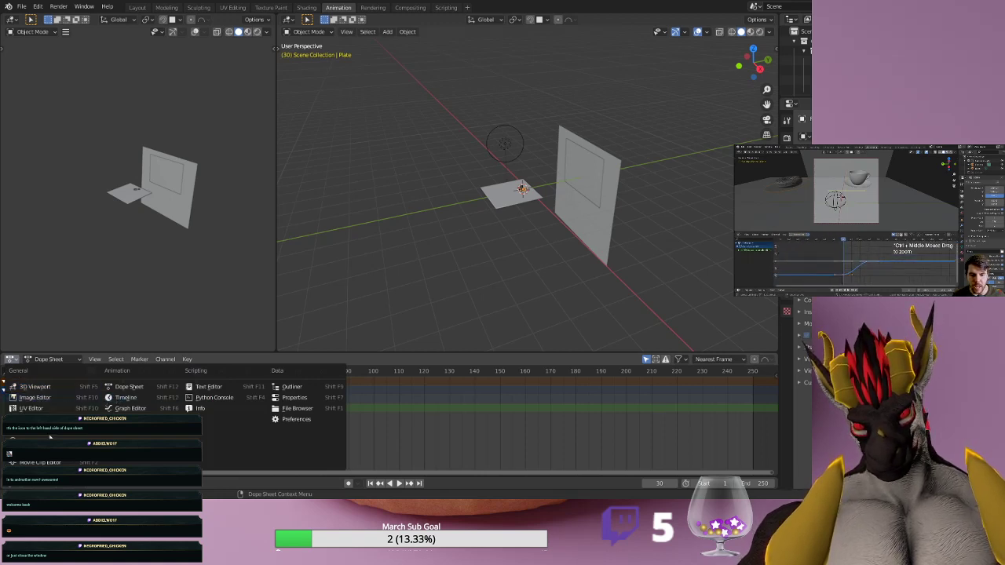
pyautogui.click(124, 408)
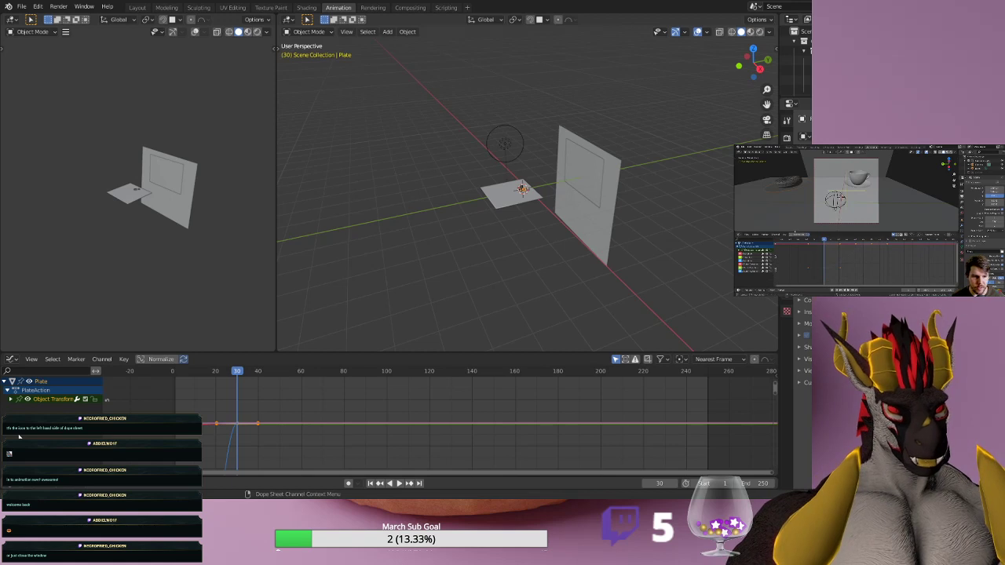
pyautogui.click(160, 360)
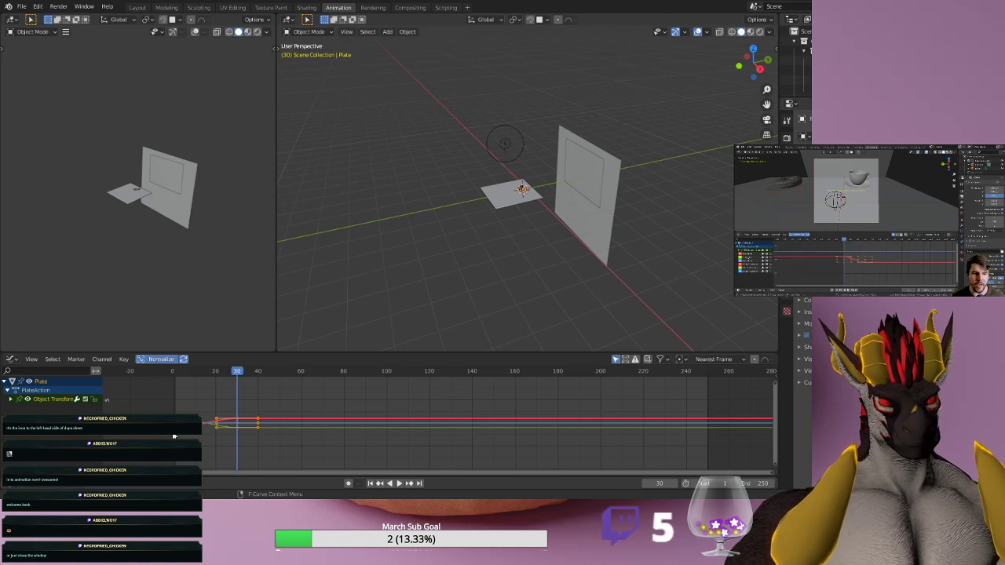
pyautogui.scroll(3, 172, 436)
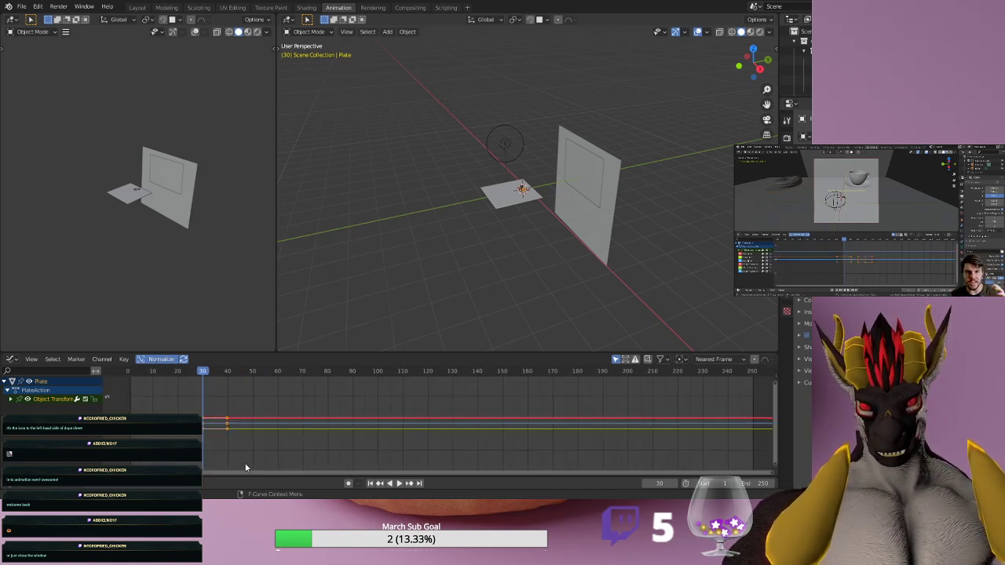
pyautogui.moveTo(247, 470); pyautogui.dragTo(180, 471)
pyautogui.scroll(3, 242, 444)
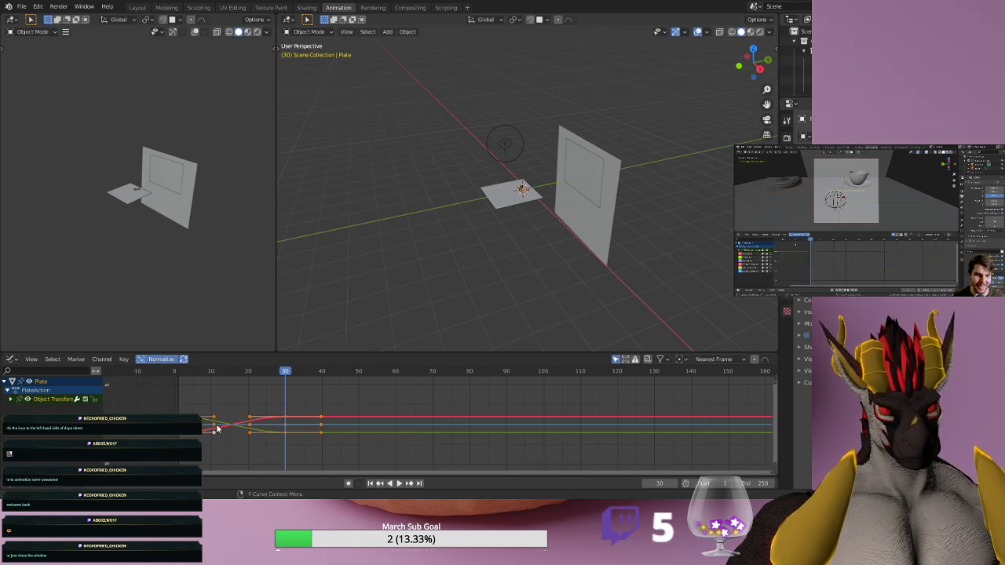
pyautogui.scroll(2, 208, 437)
pyautogui.moveTo(174, 392); pyautogui.dragTo(314, 392, button='middle')
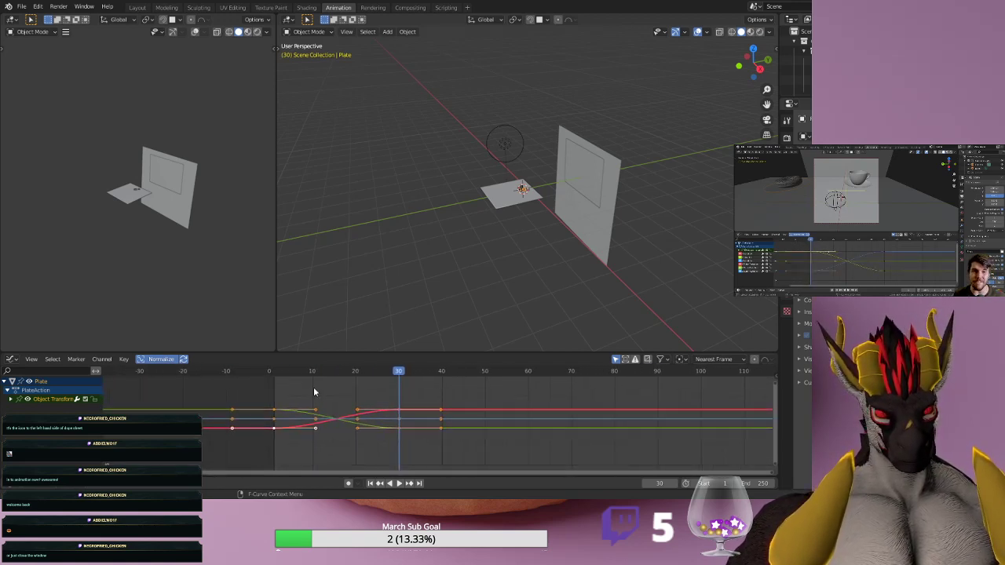
pyautogui.scroll(2, 287, 424)
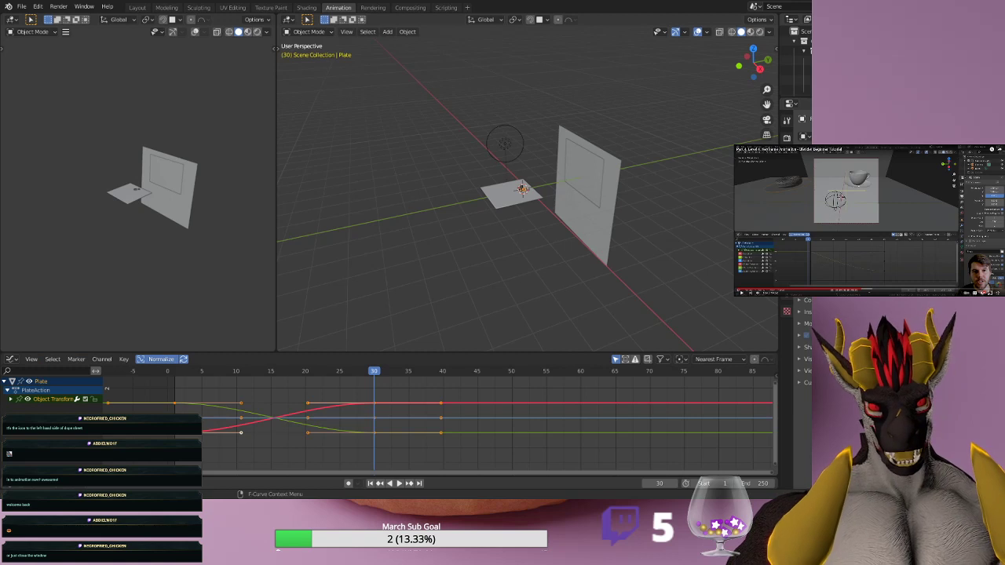
# Select all of the plate's keyframes at frame 1 and set their handle type to Vector.
pyautogui.moveTo(167, 385); pyautogui.dragTo(222, 454)
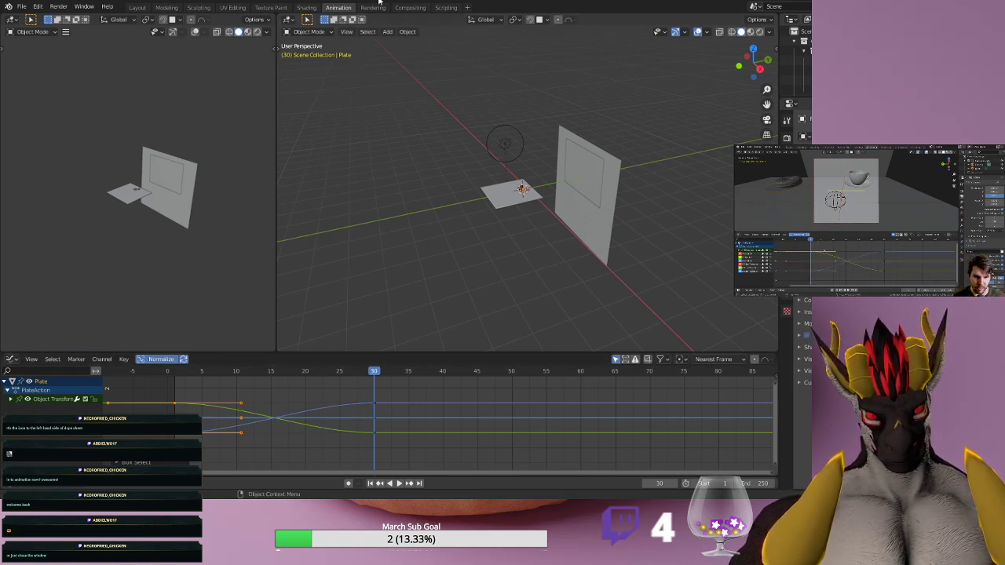
pyautogui.moveTo(163, 389); pyautogui.dragTo(207, 454)
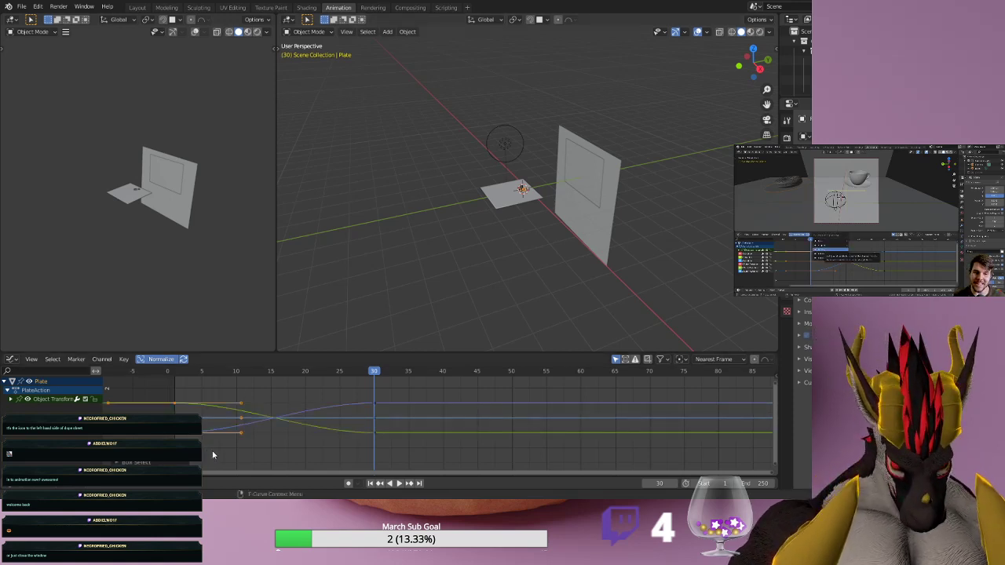
pyautogui.press('v')
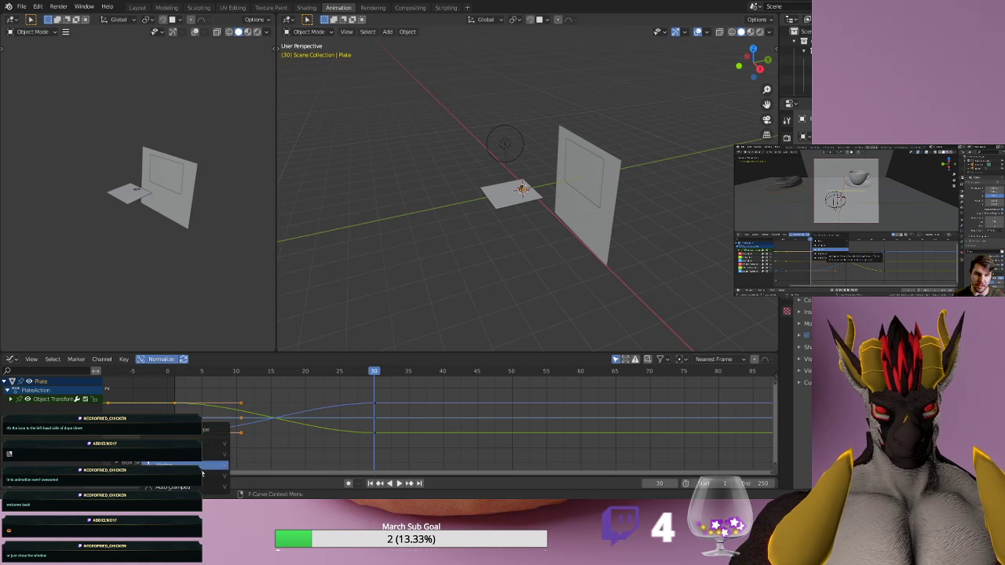
pyautogui.click(206, 464)
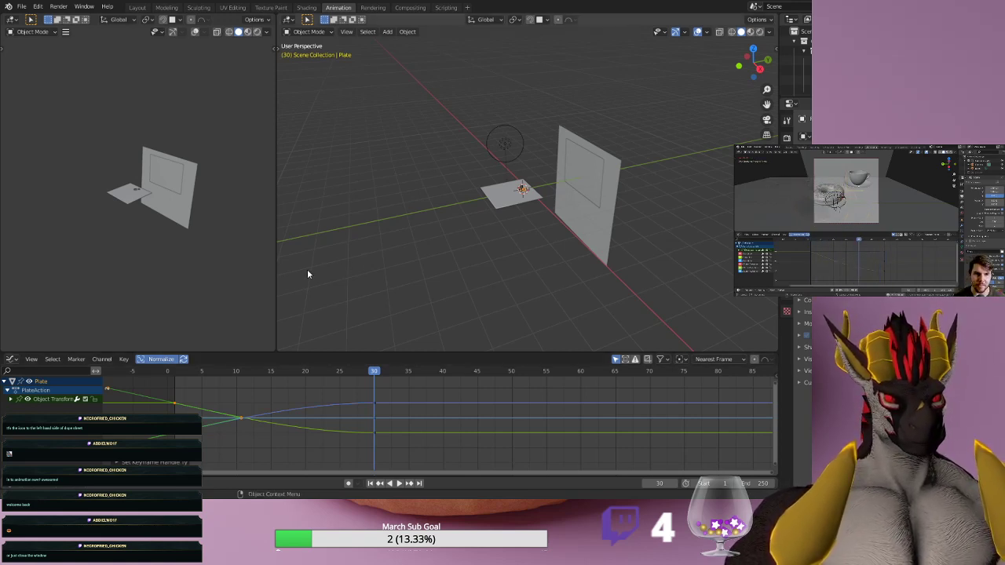
# Select the scene camera near the donut and look through it as the active camera in the main viewport.
pyautogui.scroll(6, 543, 253)
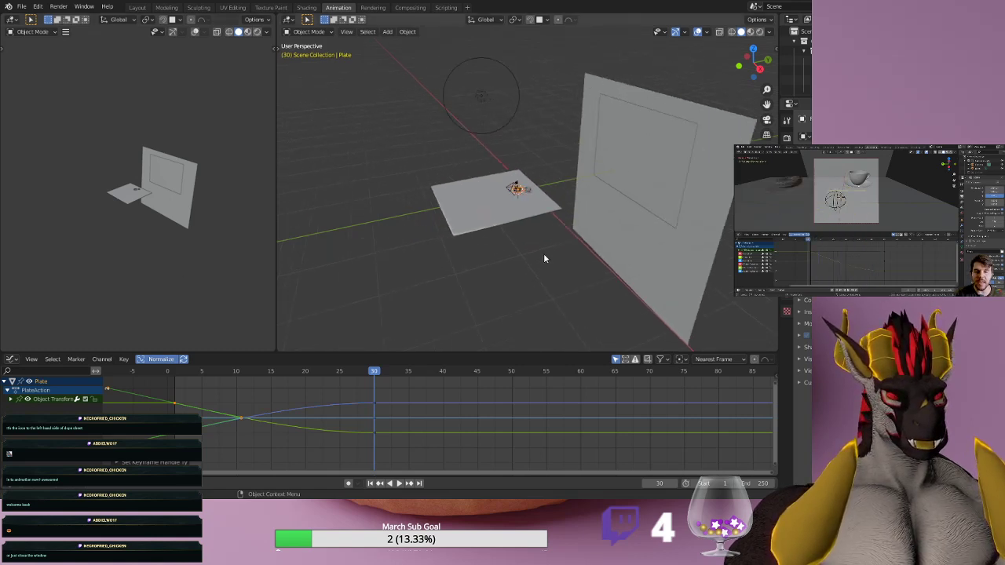
pyautogui.scroll(2, 537, 259)
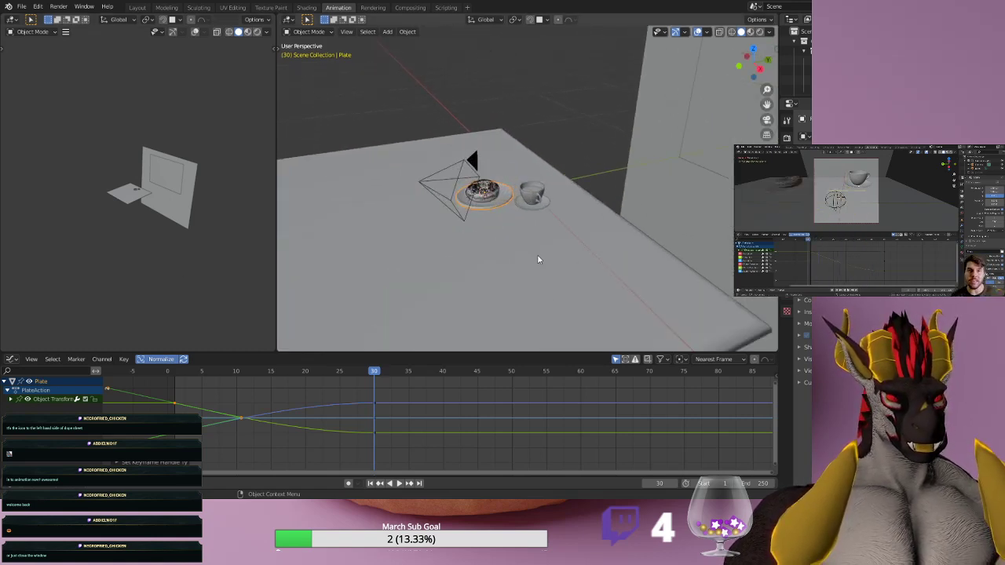
pyautogui.click(417, 258)
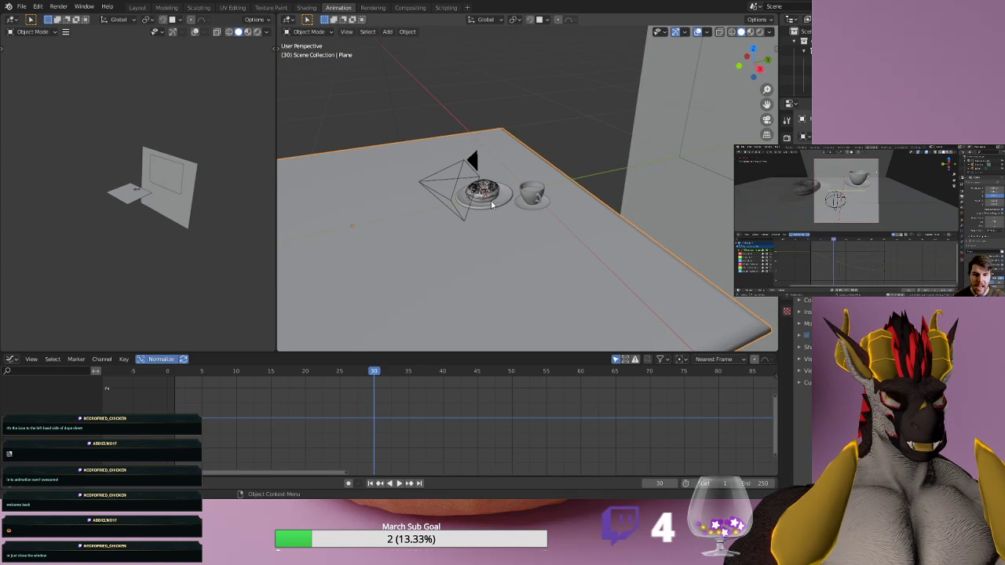
pyautogui.click(440, 184)
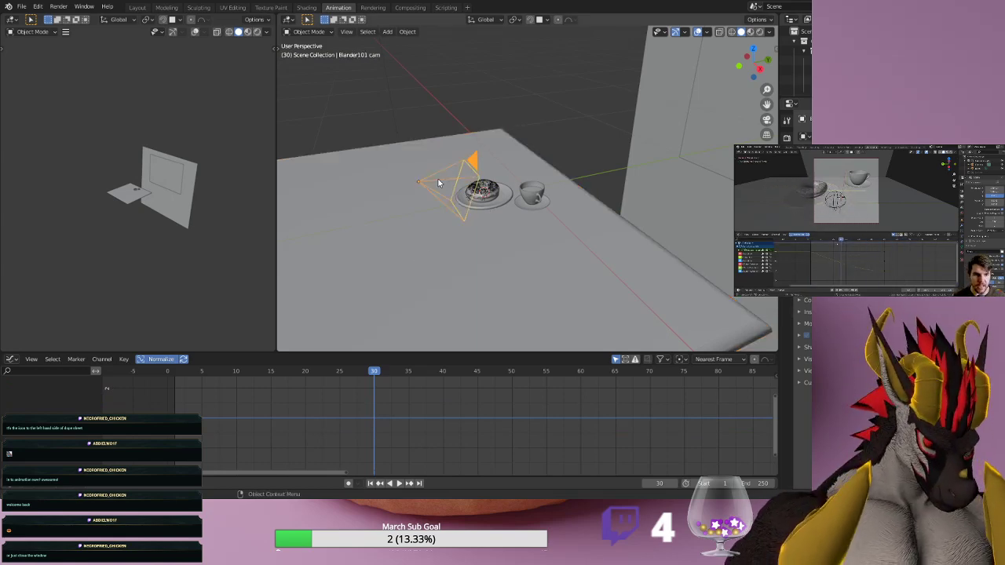
pyautogui.press('ctrl+KP_0')
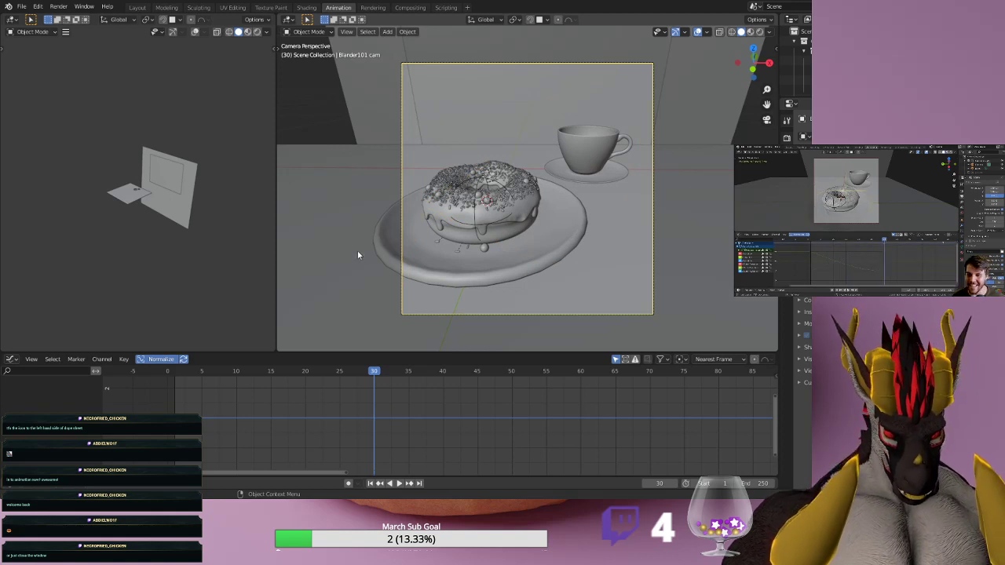
# Play the animation in the camera view and restart it from the first frame several times to check the plate's motion.
pyautogui.press('space')
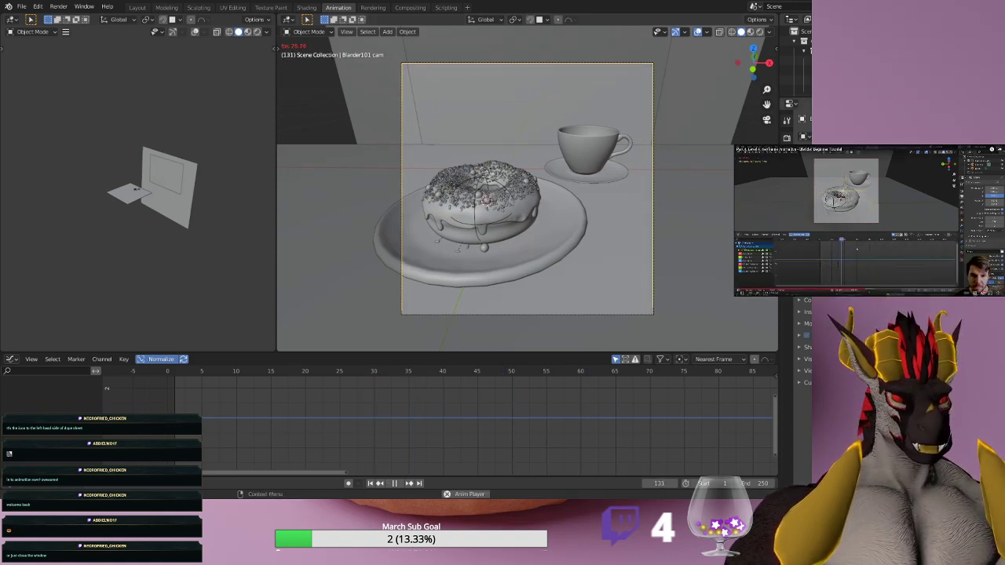
pyautogui.click(319, 313)
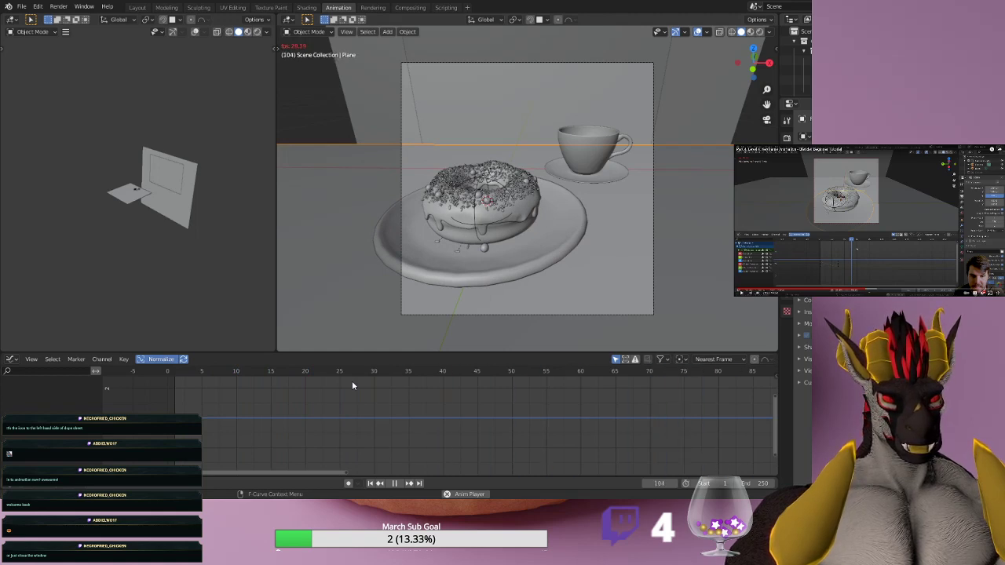
pyautogui.scroll(-5, 215, 408)
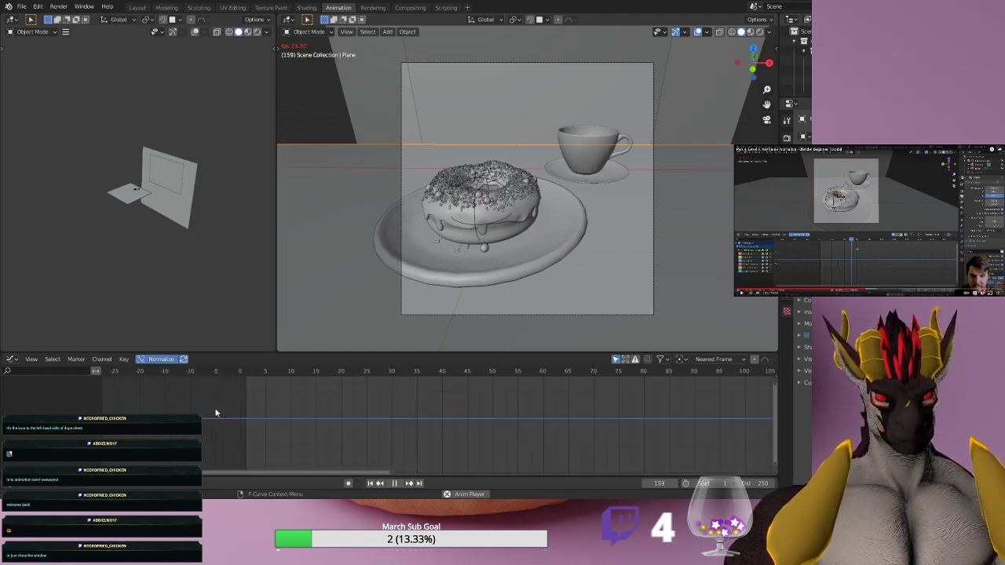
pyautogui.click(371, 484)
pyautogui.click(372, 483)
pyautogui.click(371, 484)
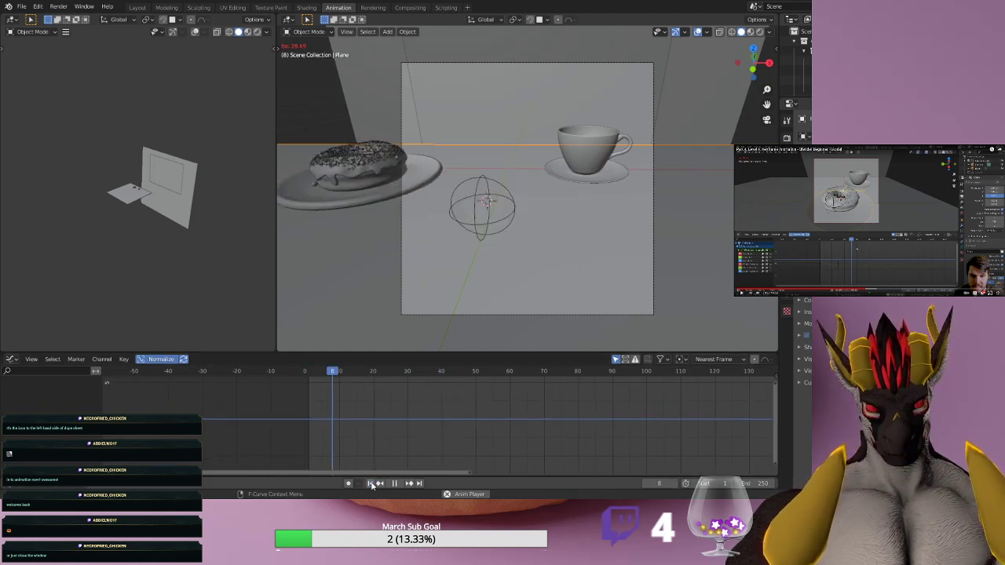
pyautogui.click(371, 484)
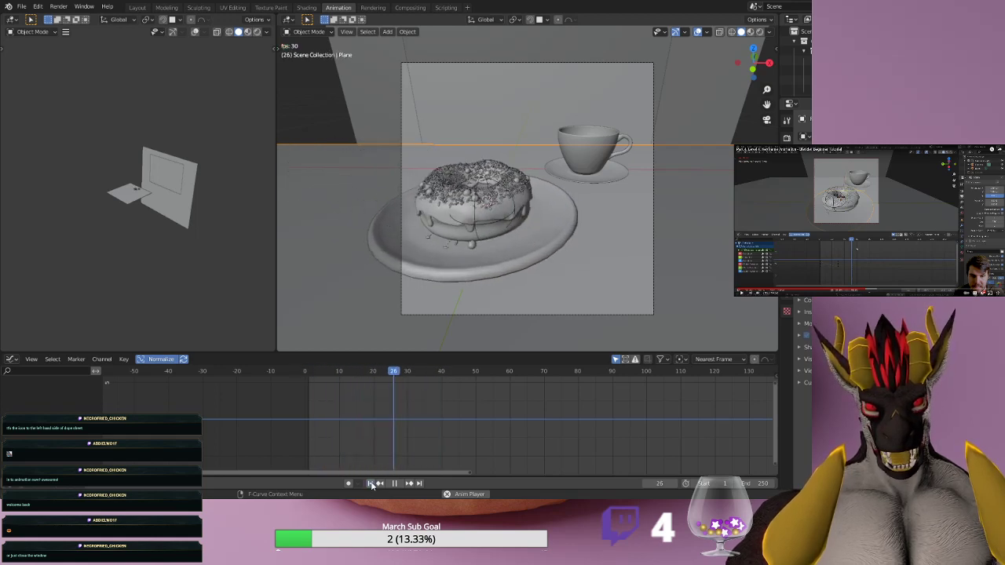
pyautogui.click(371, 484)
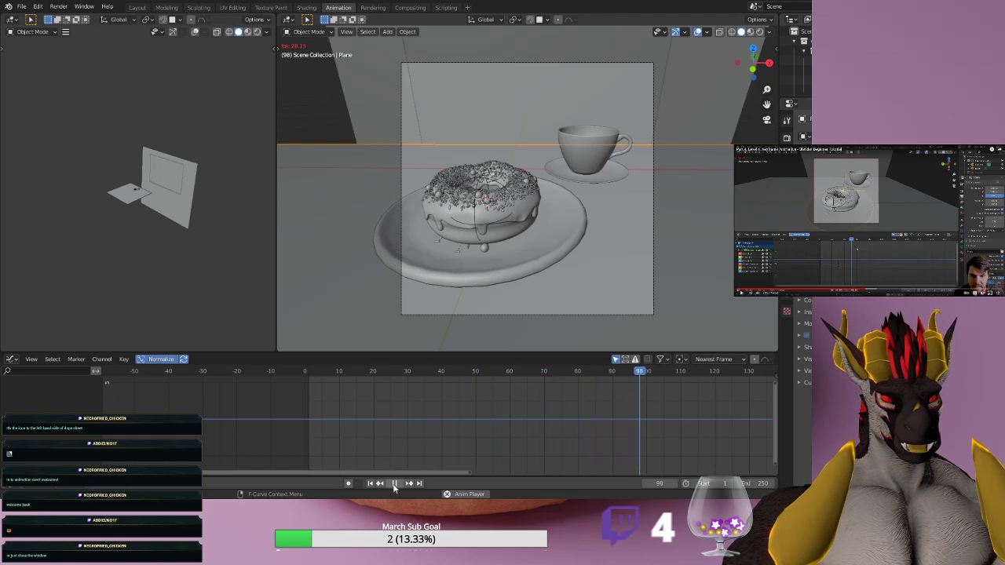
# Stop the playback, set the scene's end frame to 30 and play the shortened loop to check the plate's motion.
pyautogui.press('space')
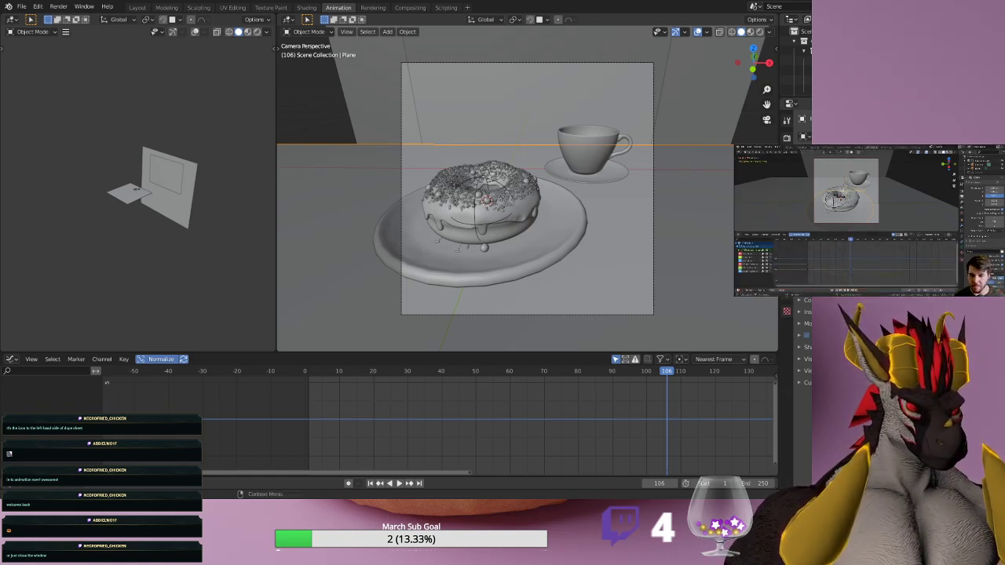
pyautogui.click(762, 484)
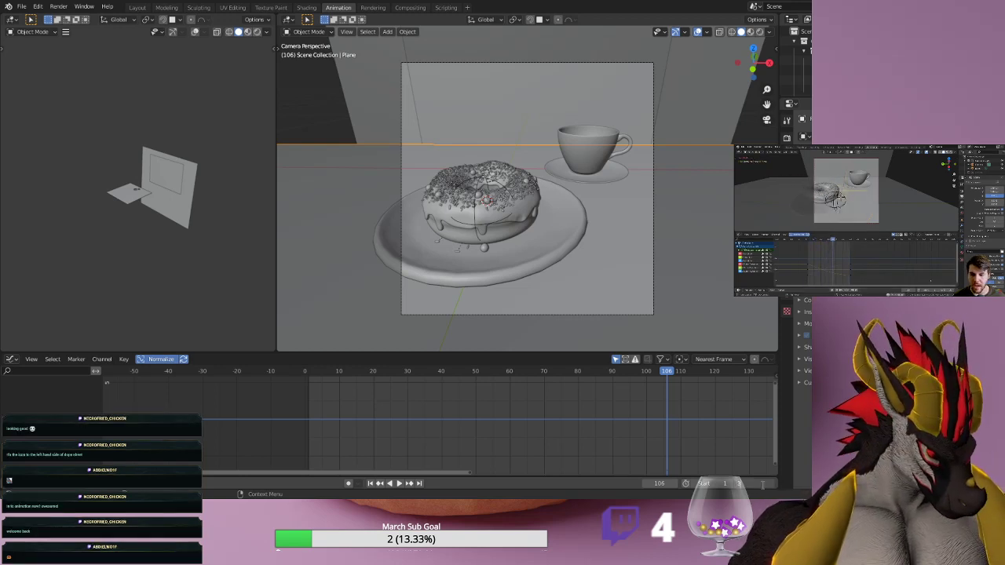
pyautogui.write('30')
pyautogui.press('Return')
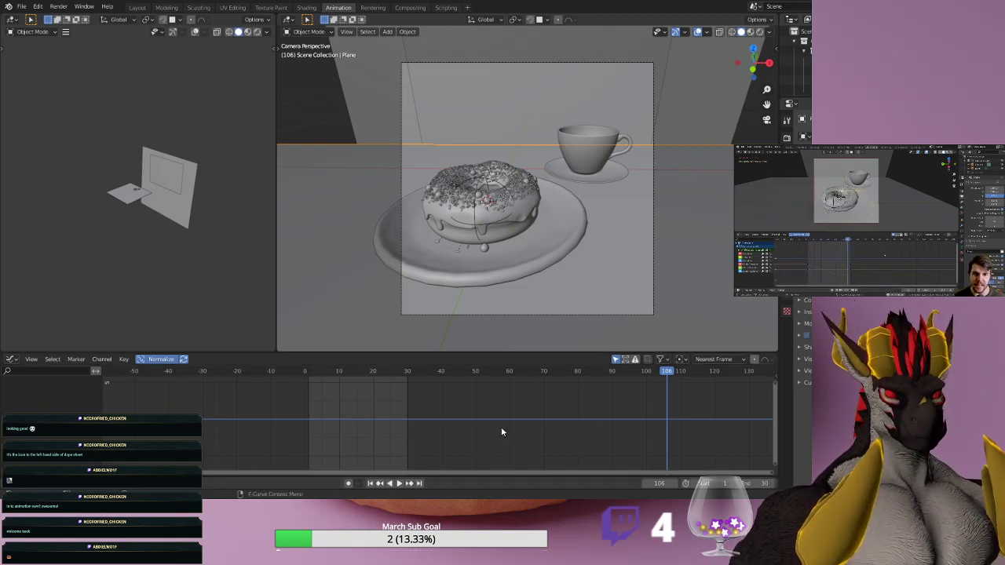
pyautogui.click(398, 484)
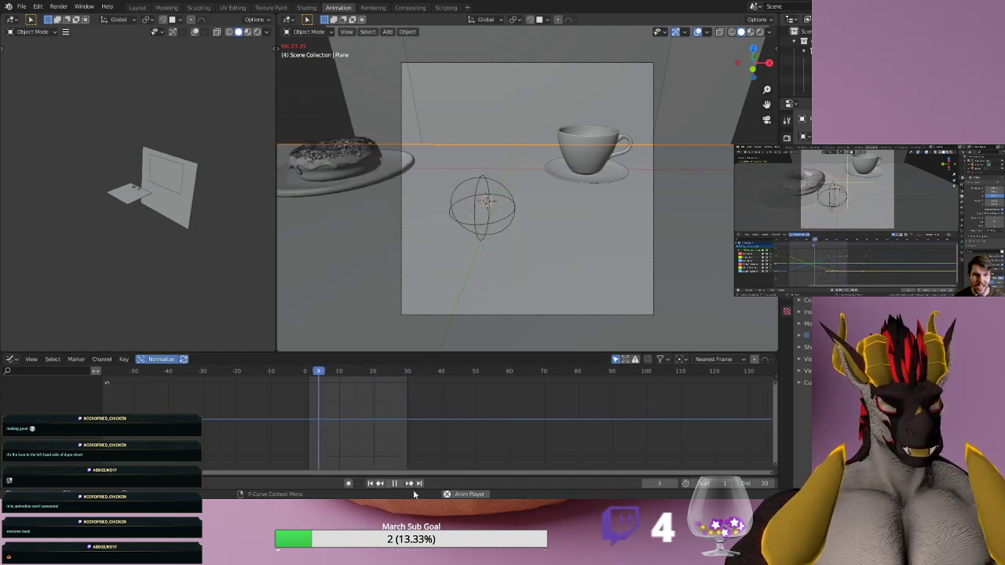
pyautogui.press('space')
# Select the plate in the camera view to bring up its animation curves in the Graph Editor.
pyautogui.scroll(-2, 224, 428)
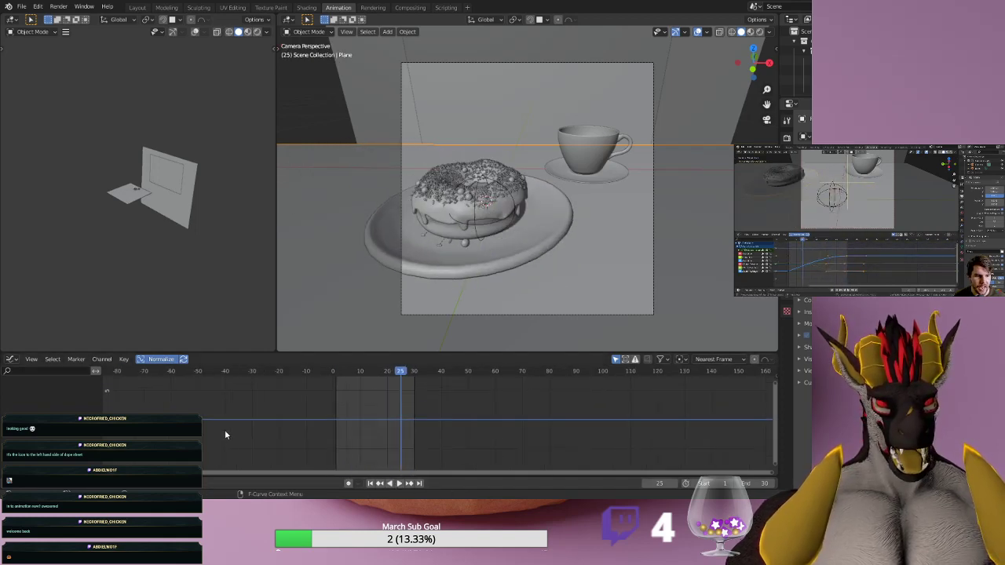
pyautogui.scroll(3, 254, 439)
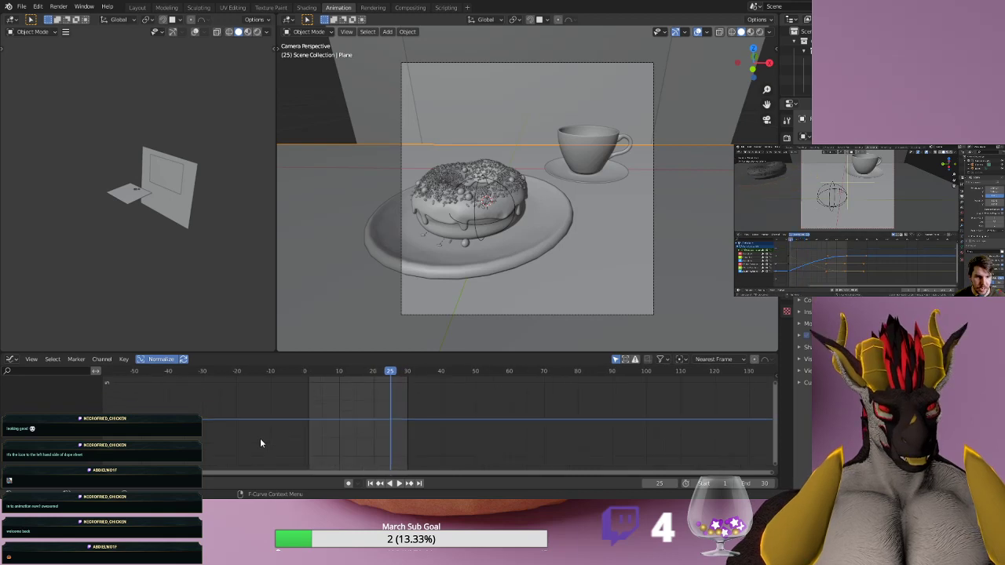
pyautogui.scroll(1, 261, 444)
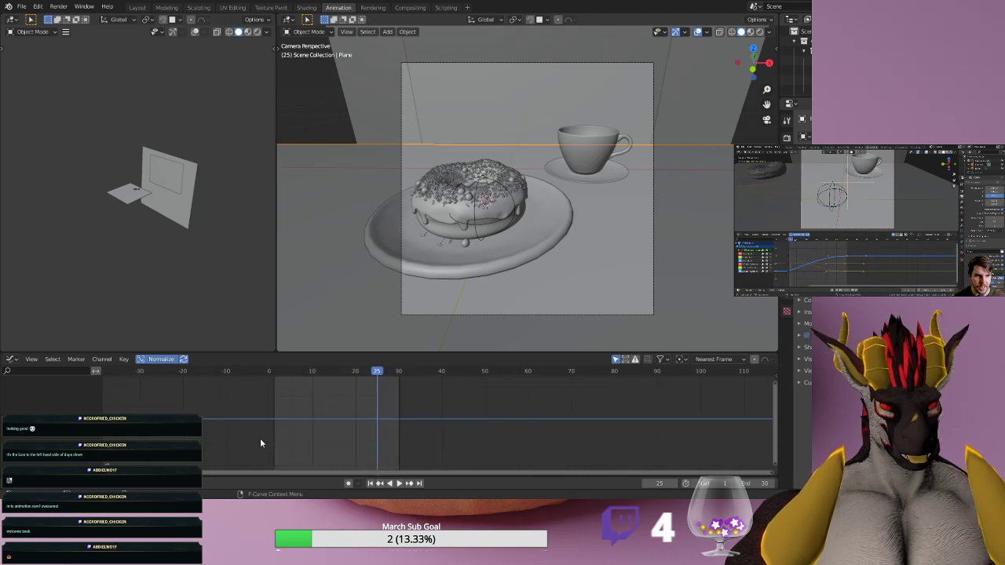
pyautogui.click(430, 208)
pyautogui.click(433, 276)
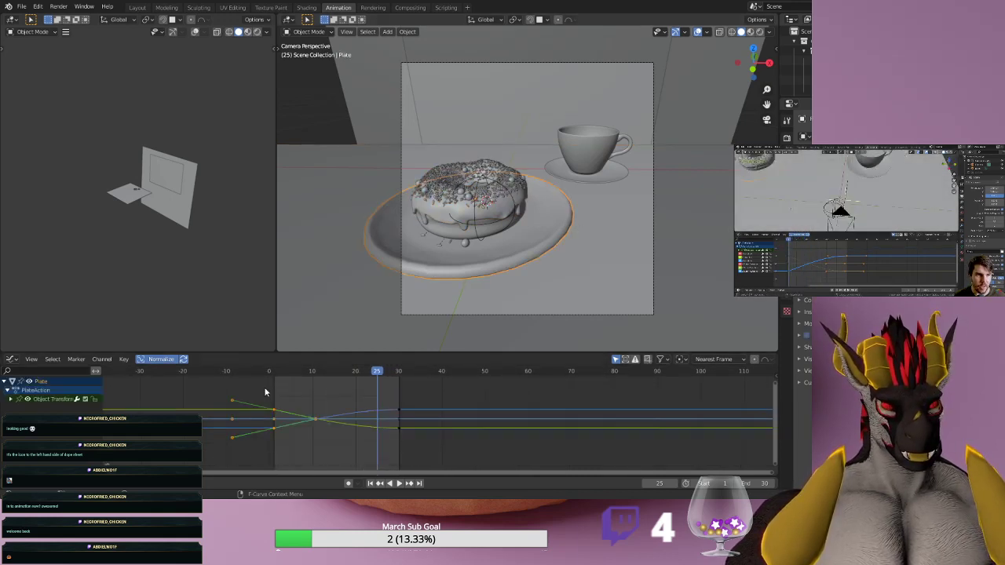
# Try to move the upper curve's keyframe at frame 30 one frame later, and undo the move along with the selection changes.
pyautogui.scroll(2, 390, 428)
pyautogui.scroll(2, 388, 428)
pyautogui.click(357, 400)
pyautogui.press('g')
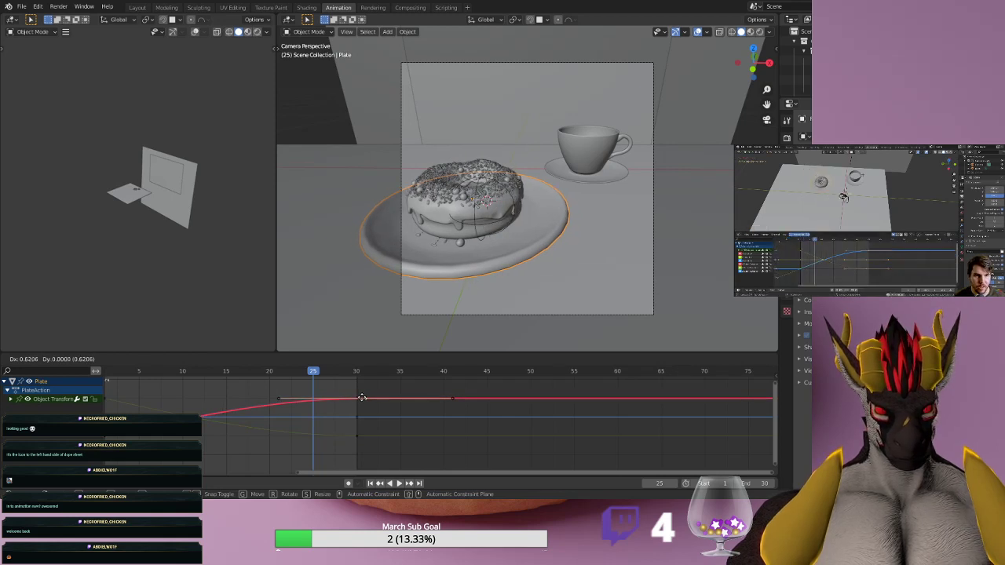
pyautogui.click(361, 398)
pyautogui.moveTo(376, 394); pyautogui.dragTo(377, 432)
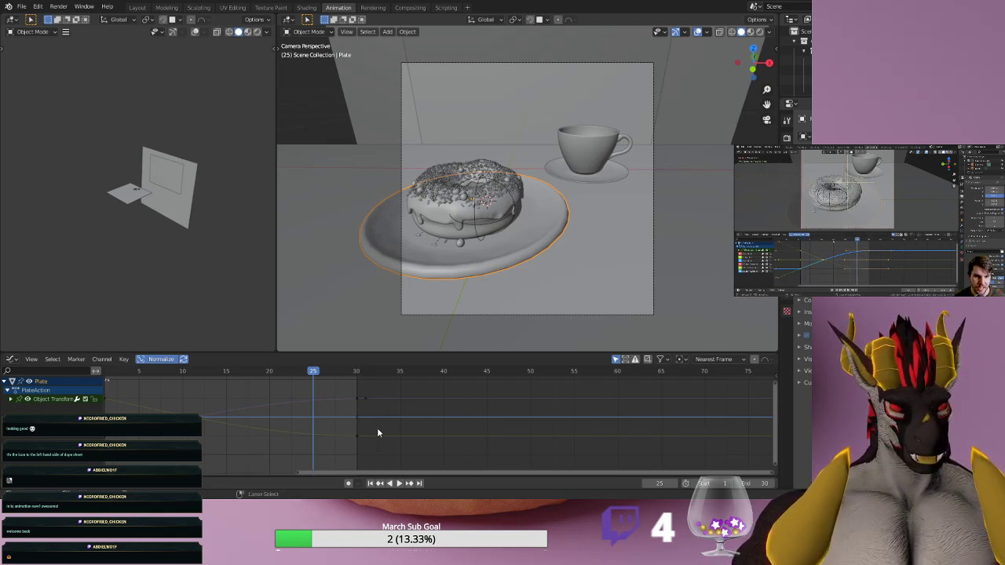
pyautogui.hotkey('ctrl', 'z')
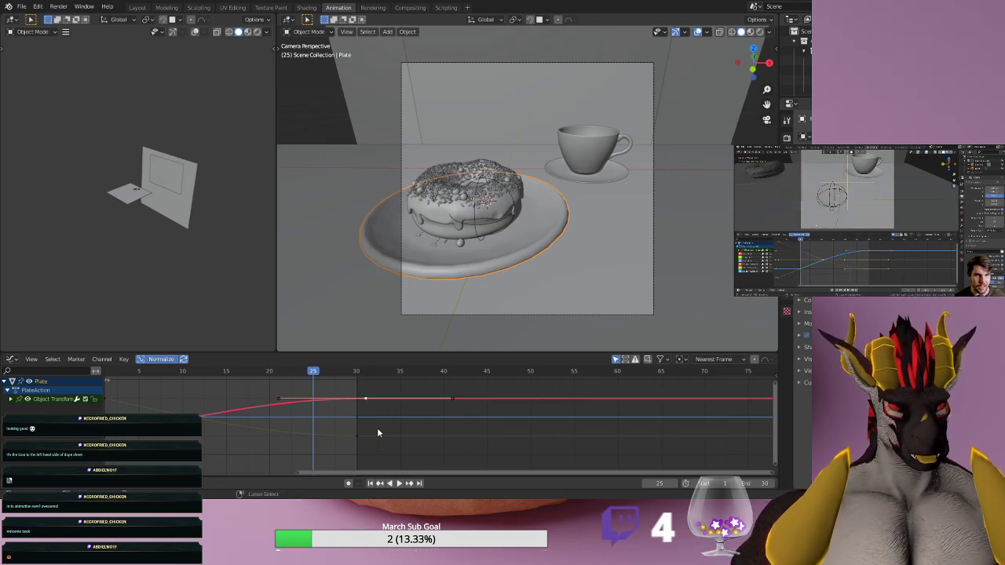
pyautogui.moveTo(372, 393); pyautogui.dragTo(346, 452)
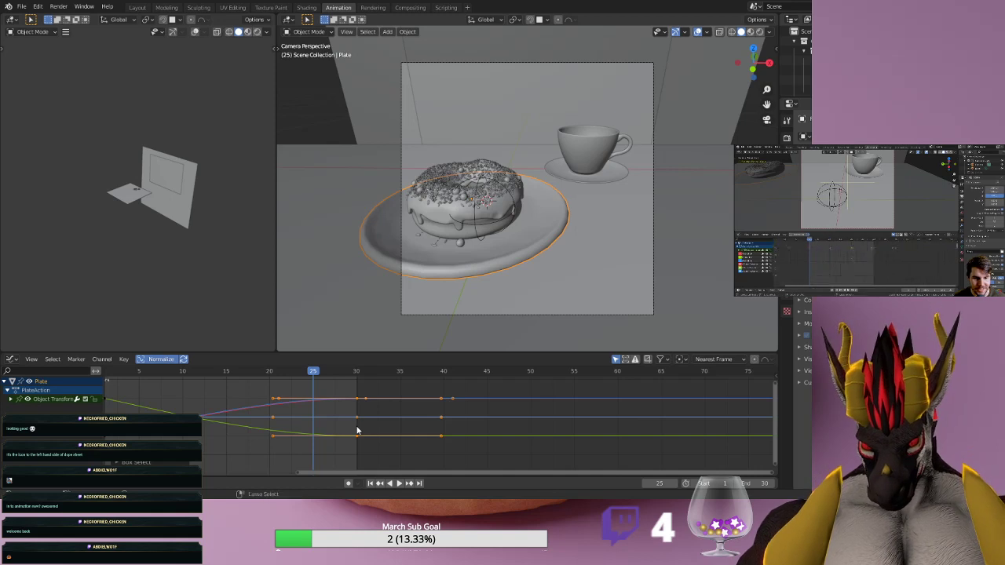
pyautogui.hotkey('ctrl', 'z')
pyautogui.hotkey('ctrl', 'z')
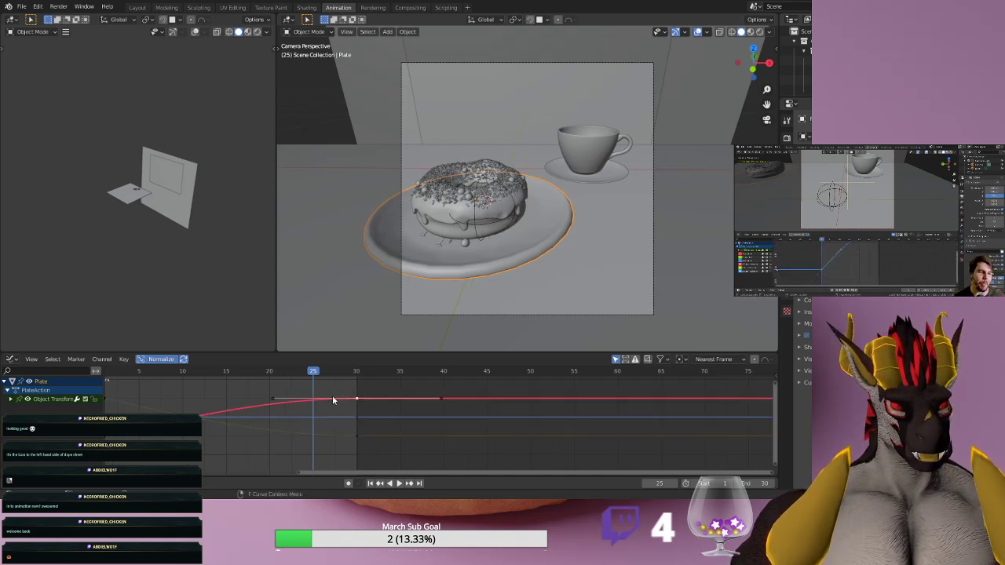
pyautogui.hotkey('ctrl', 'z')
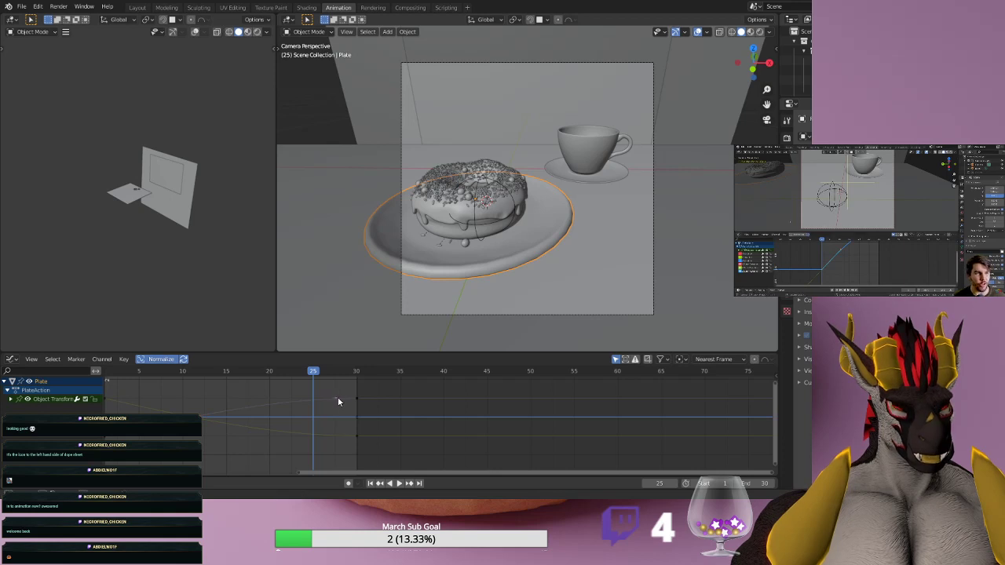
# Select the keyframes at frame 30 on the plate's upper curves and move them to frame 31.
pyautogui.moveTo(371, 405); pyautogui.dragTo(370, 406)
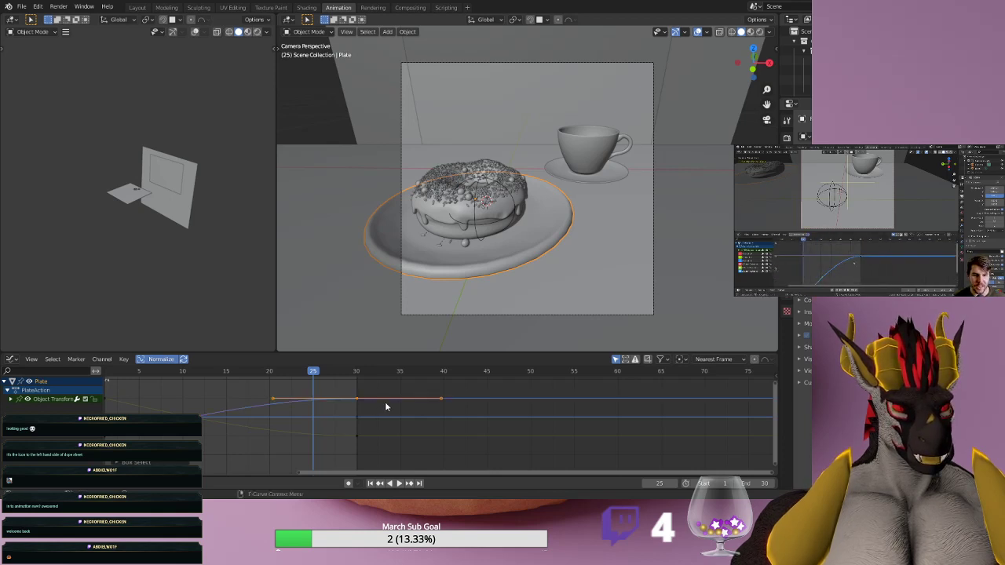
pyautogui.press('Delete')
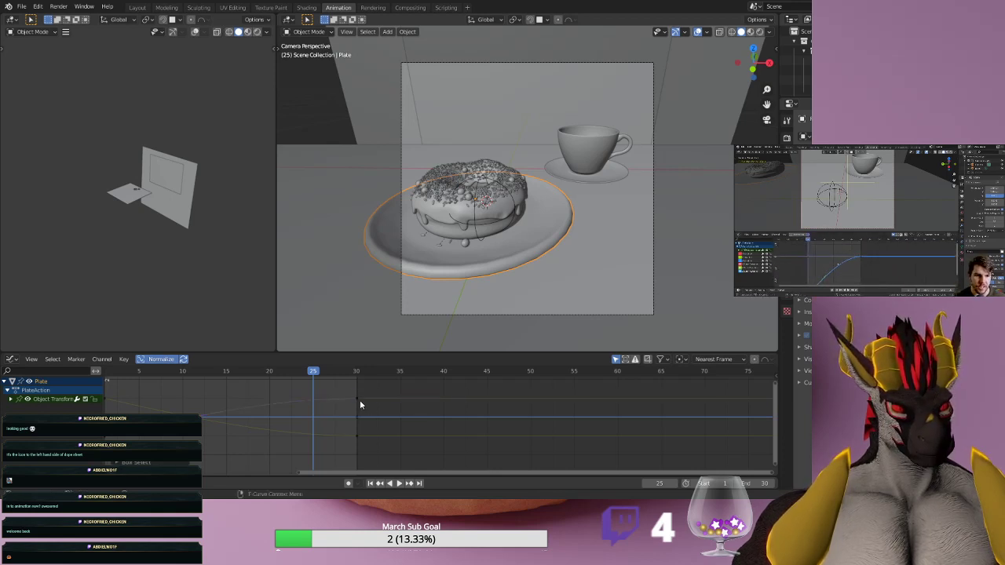
pyautogui.moveTo(336, 396); pyautogui.dragTo(373, 410)
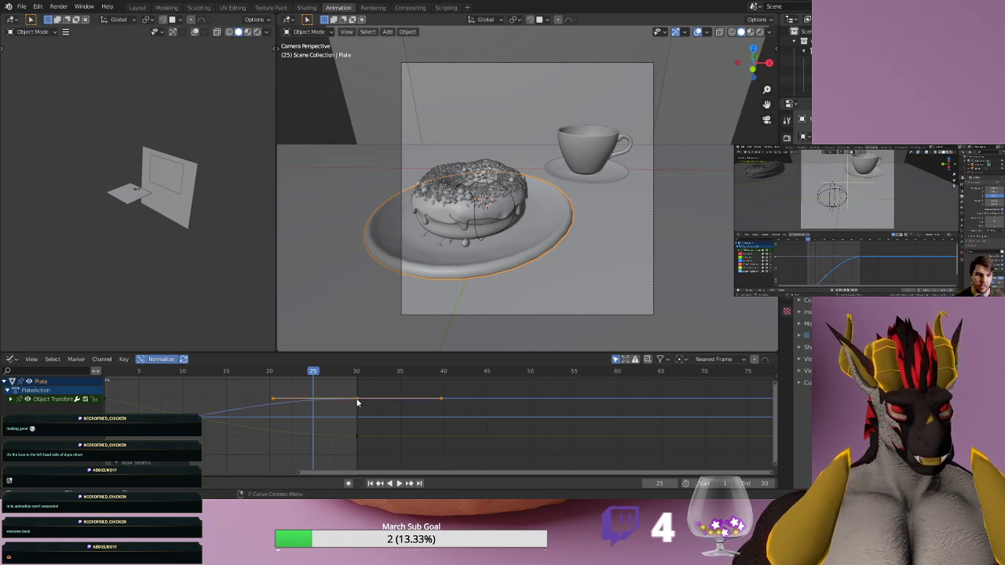
pyautogui.press('g')
pyautogui.click(363, 400)
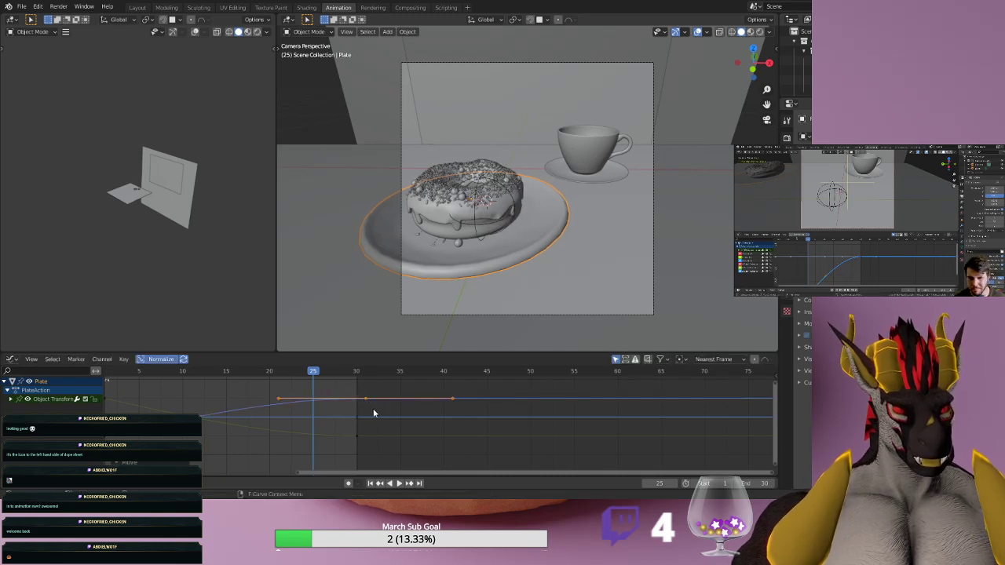
# Try moving the last keyframes of all the plate's curves about two frames earlier, and play the animation.
pyautogui.moveTo(378, 388); pyautogui.dragTo(348, 459)
pyautogui.click(375, 396)
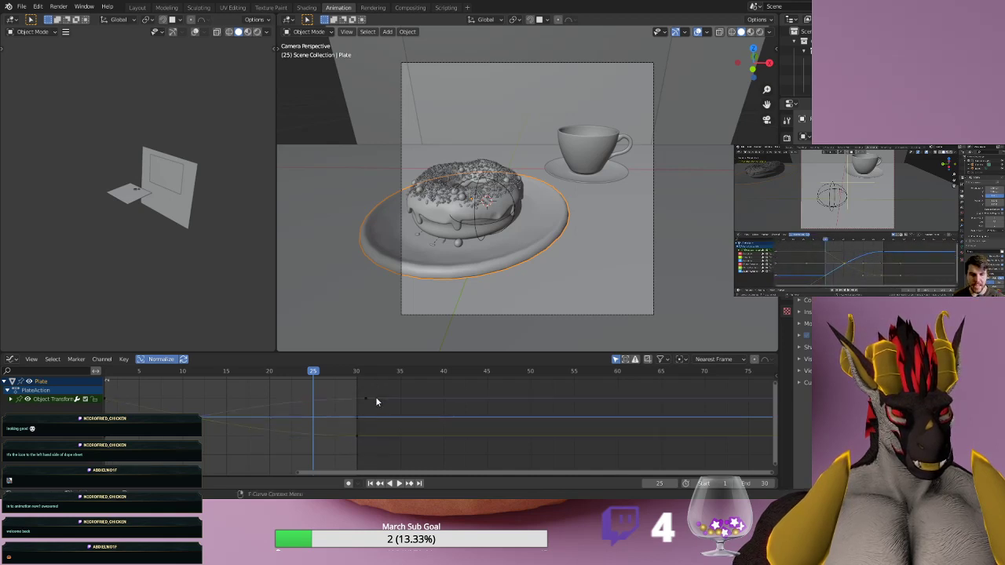
pyautogui.moveTo(374, 388); pyautogui.dragTo(348, 448)
pyautogui.press('g')
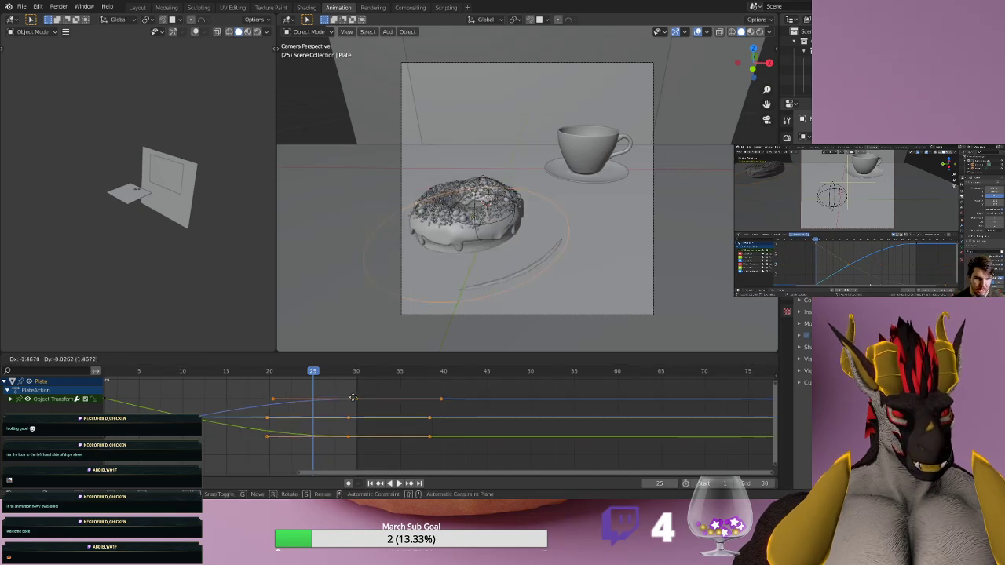
pyautogui.click(352, 399)
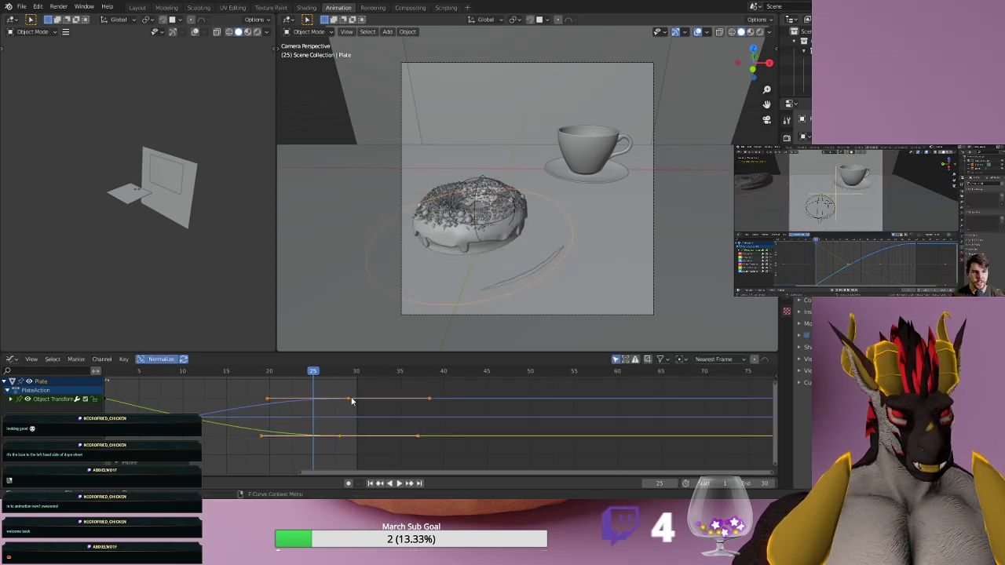
pyautogui.click(397, 484)
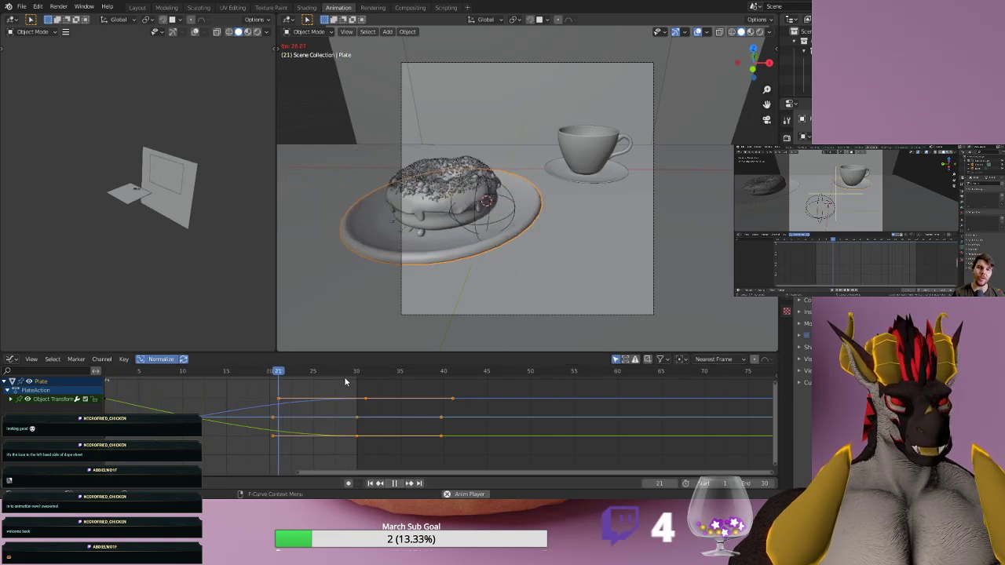
pyautogui.click(397, 483)
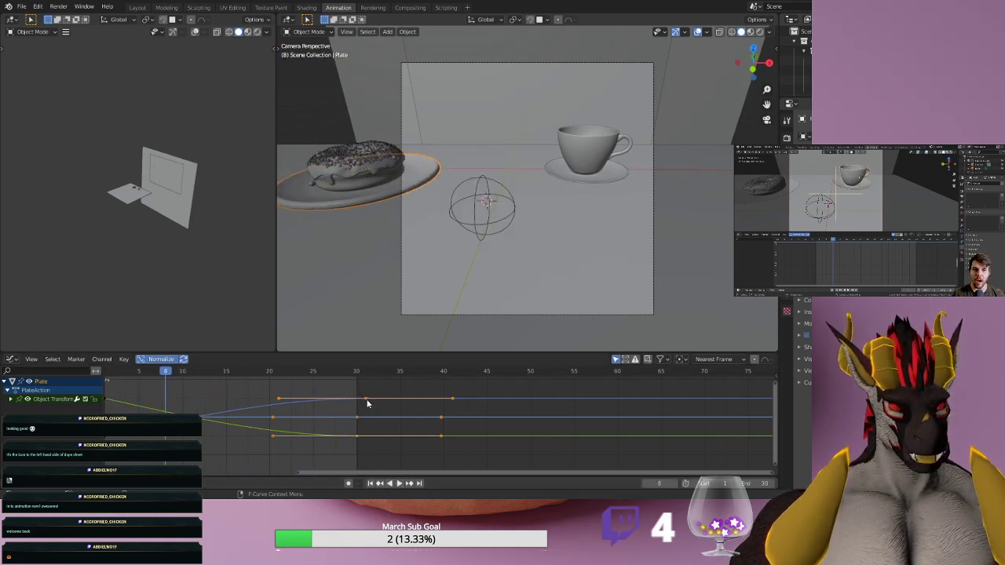
# Try shifting all of the plate's final keyframes about two frames earlier, try a second move, and undo the changes.
pyautogui.moveTo(375, 390); pyautogui.dragTo(346, 461)
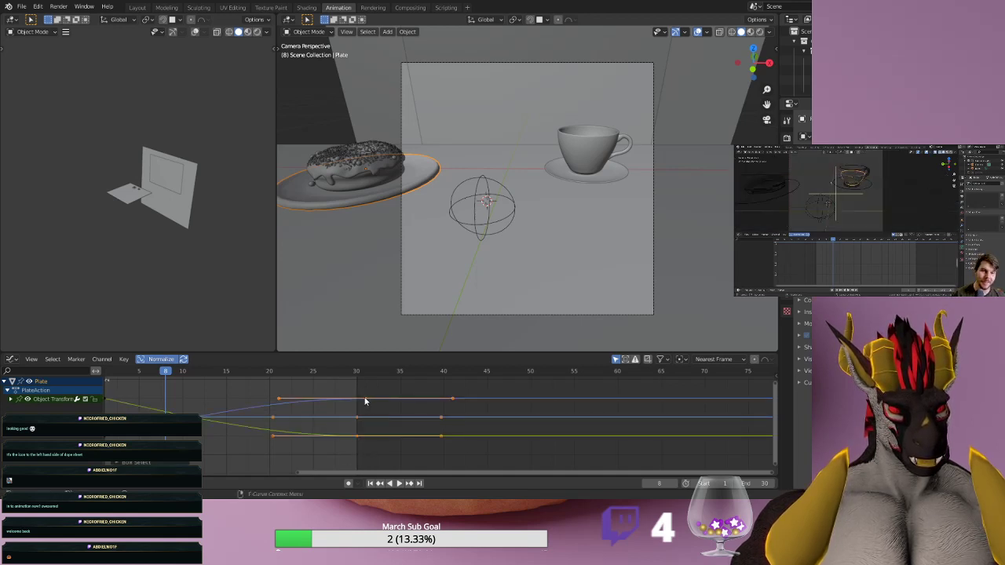
pyautogui.press('g')
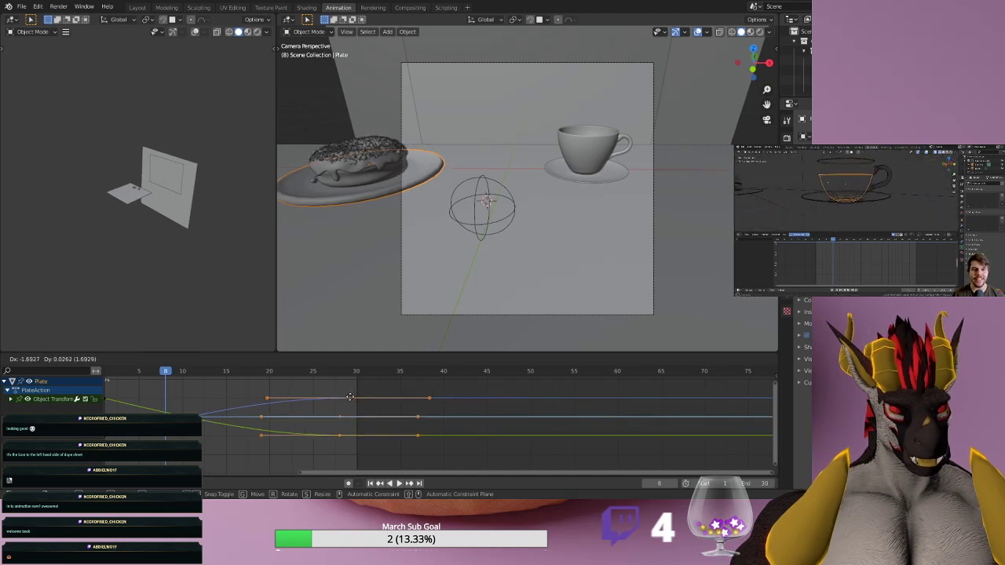
pyautogui.click(351, 398)
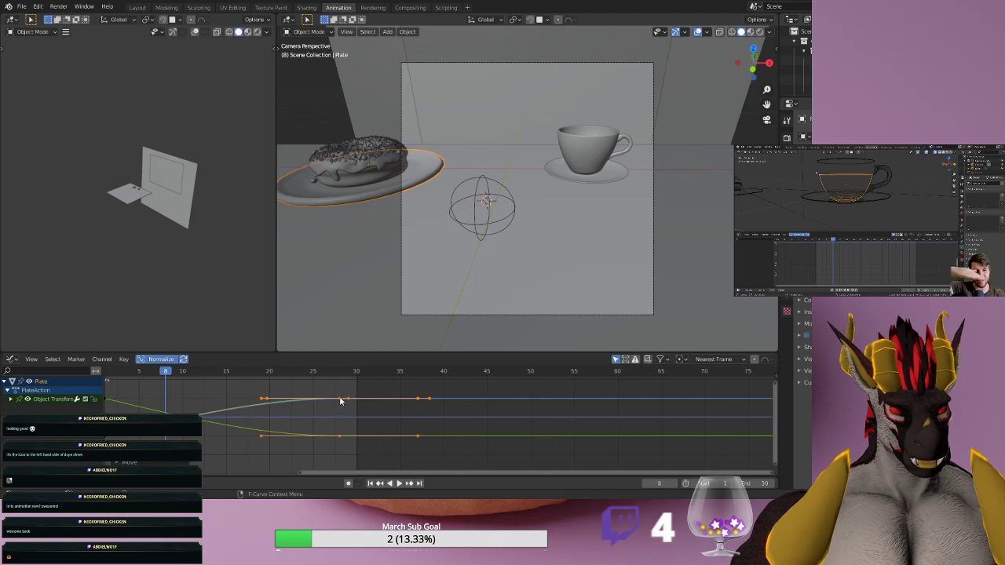
pyautogui.press('g')
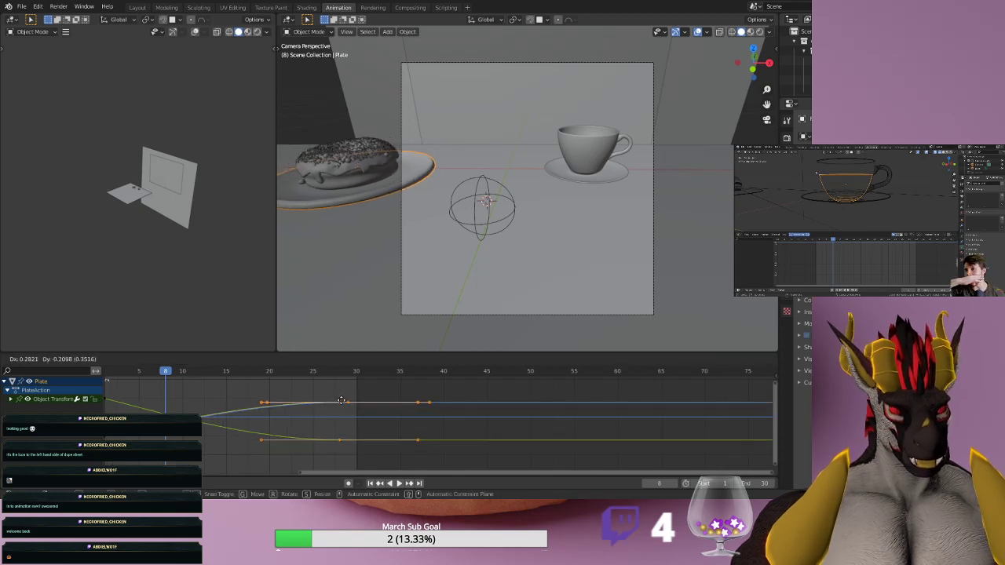
pyautogui.click(341, 402)
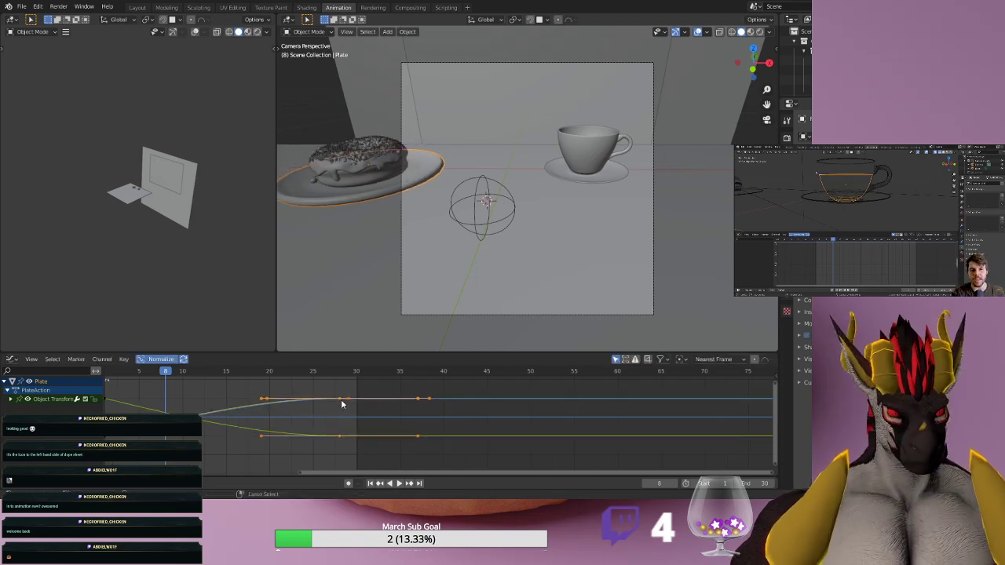
pyautogui.hotkey('ctrl', 'z')
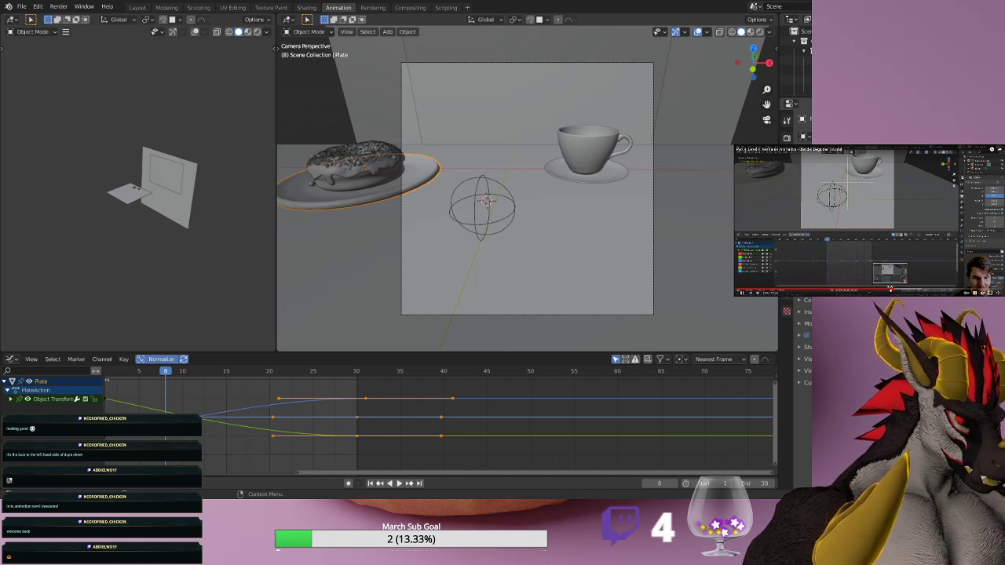
# Rewind the tutorial video and move the final keyframes of all the plate's curves one frame earlier.
pyautogui.click(879, 290)
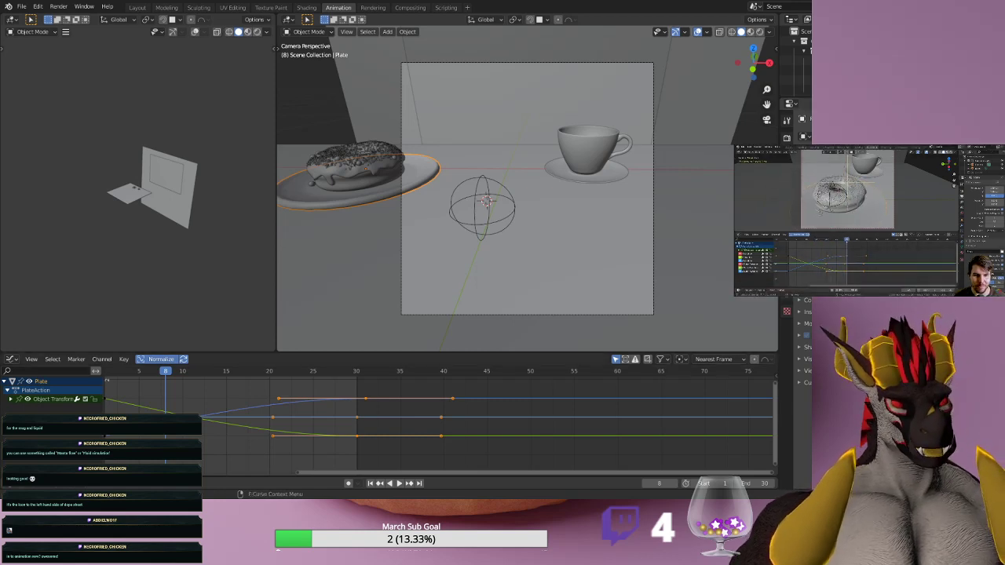
pyautogui.moveTo(375, 391); pyautogui.dragTo(355, 441)
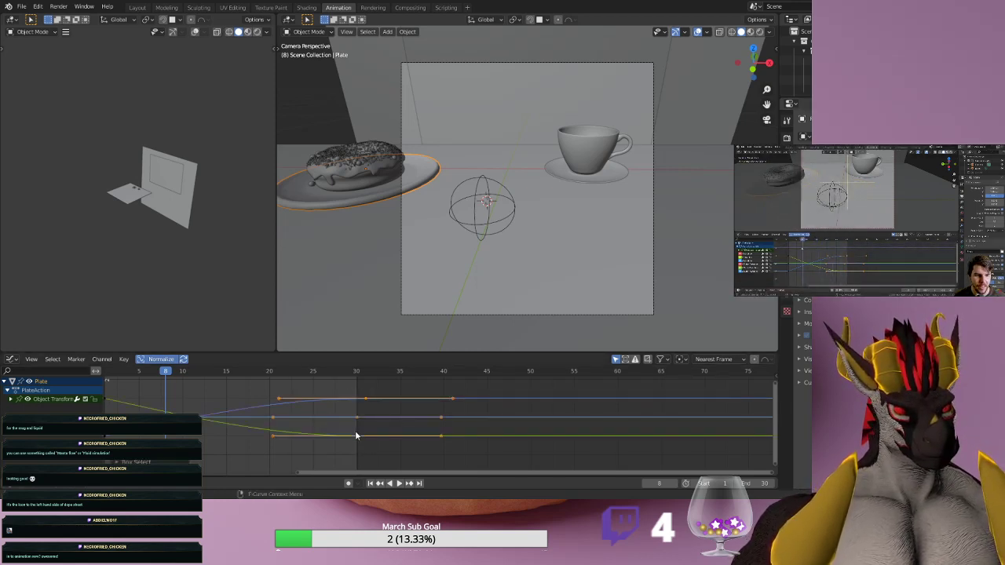
pyautogui.press('g')
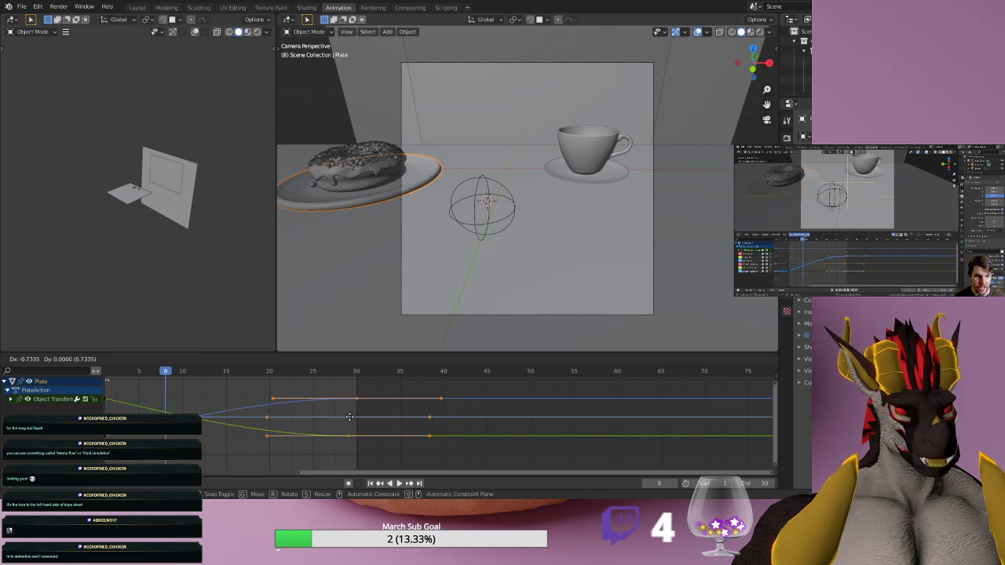
pyautogui.click(349, 418)
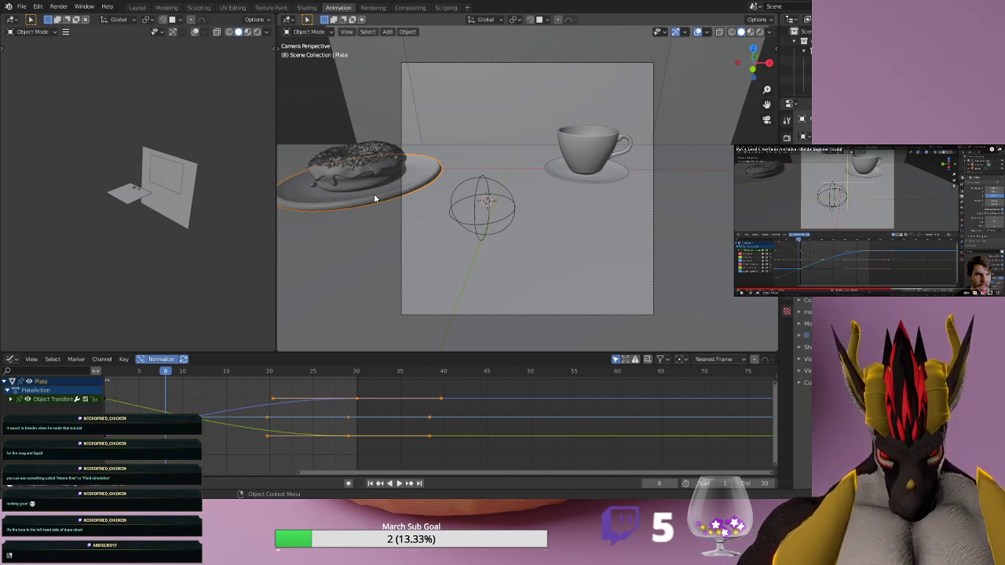
# Try rotating the plate about the global Z axis at frame 8 and keyframing it, and undo the change.
pyautogui.press('r')
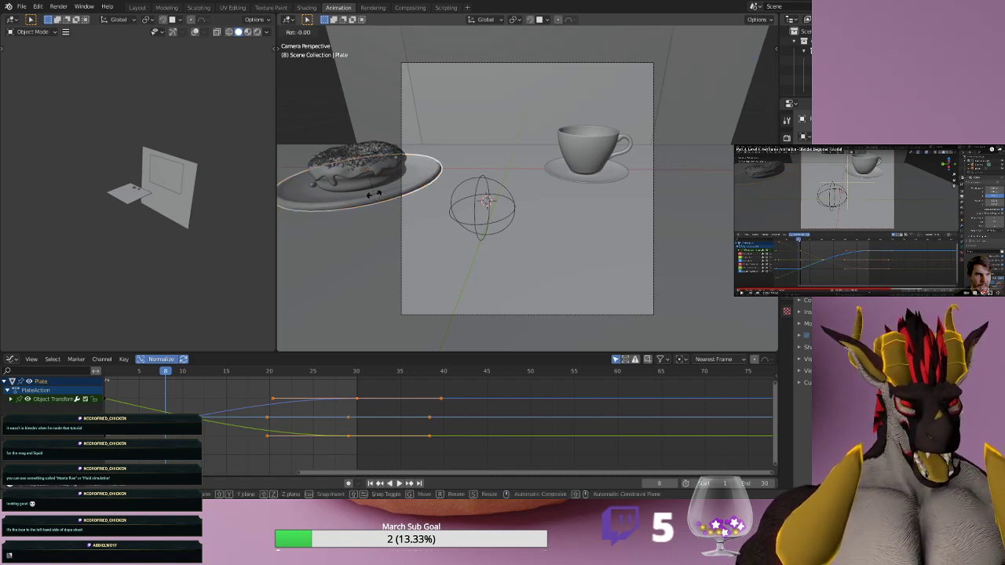
pyautogui.press('z')
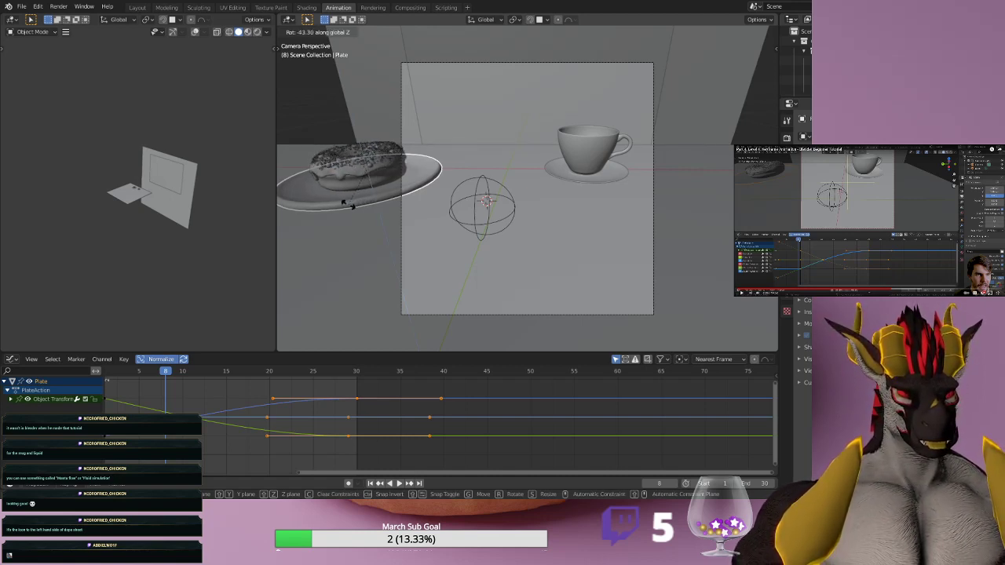
pyautogui.click(344, 266)
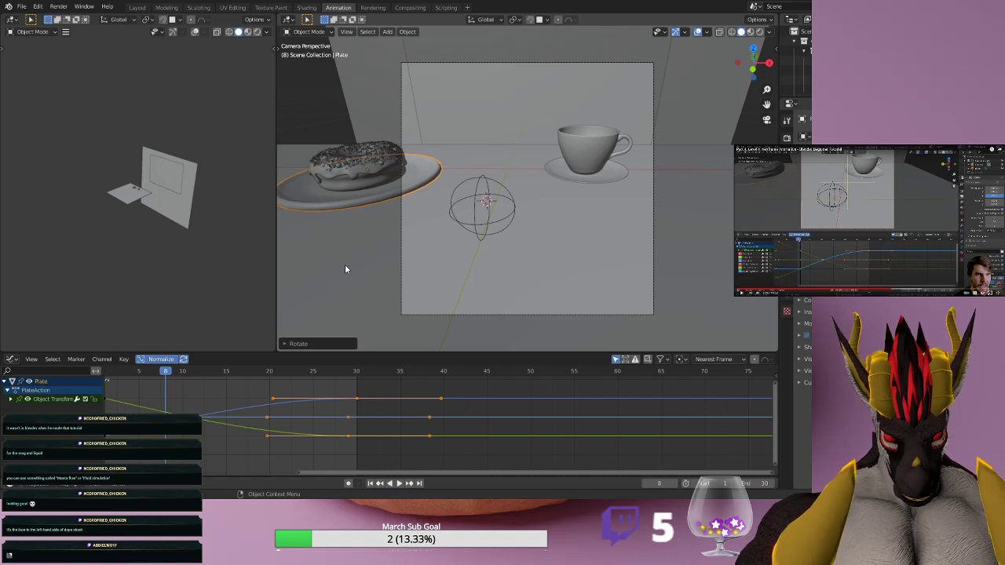
pyautogui.press('i')
pyautogui.click(343, 264)
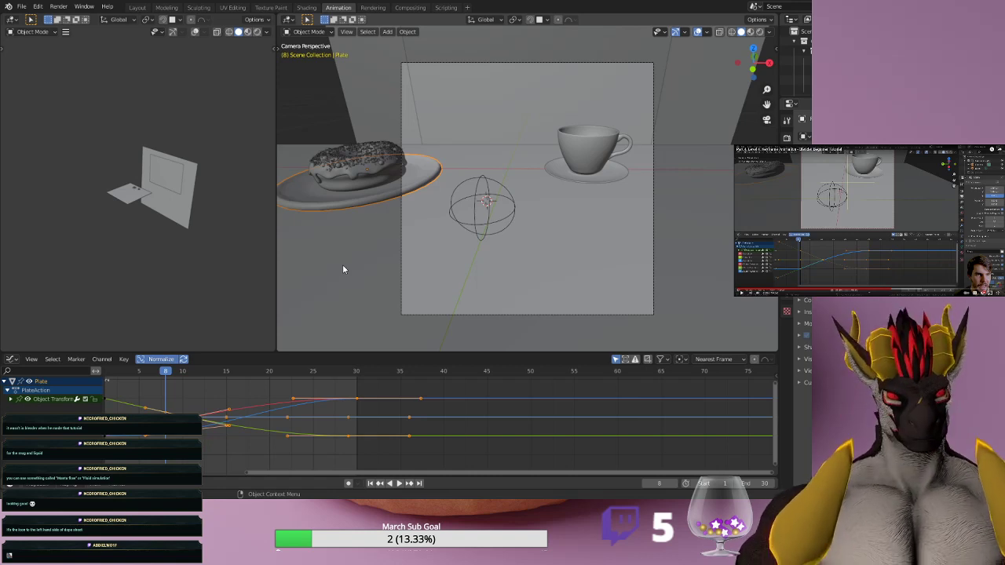
pyautogui.hotkey('ctrl', 'z')
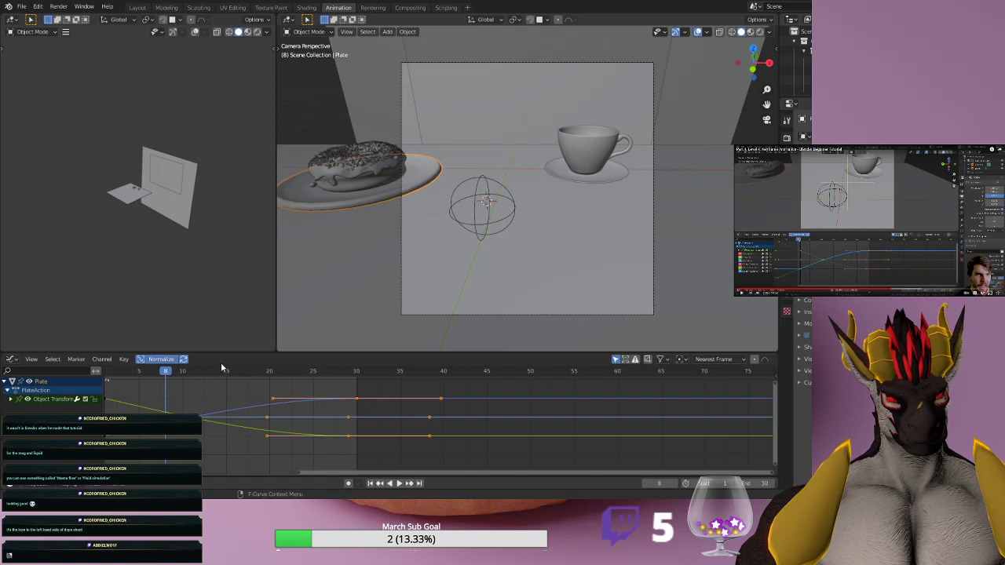
# Return to frame 1 and rotate the plate about -37 degrees around the global Z axis.
pyautogui.moveTo(355, 474); pyautogui.dragTo(279, 471)
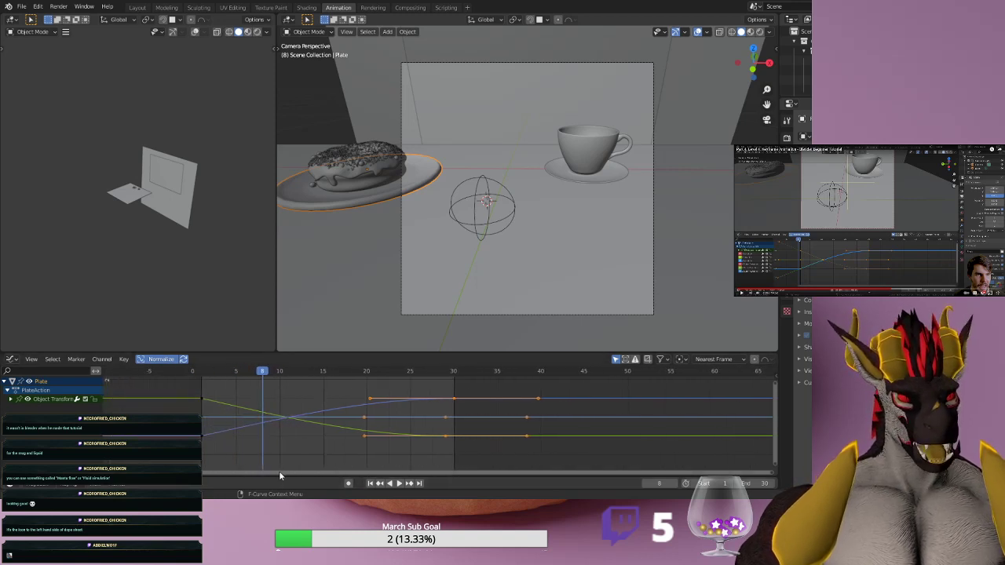
pyautogui.moveTo(263, 375); pyautogui.dragTo(204, 373)
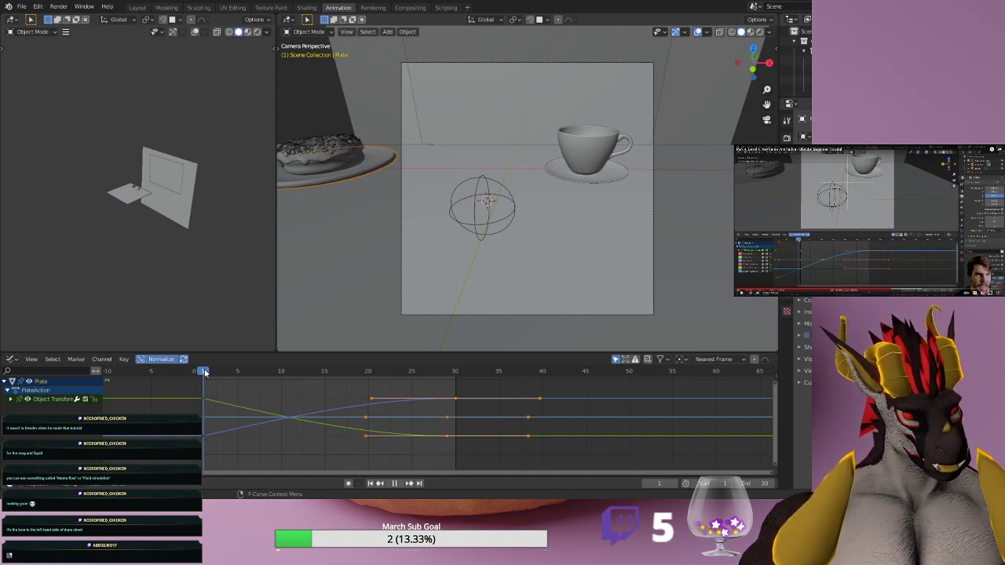
pyautogui.press('space')
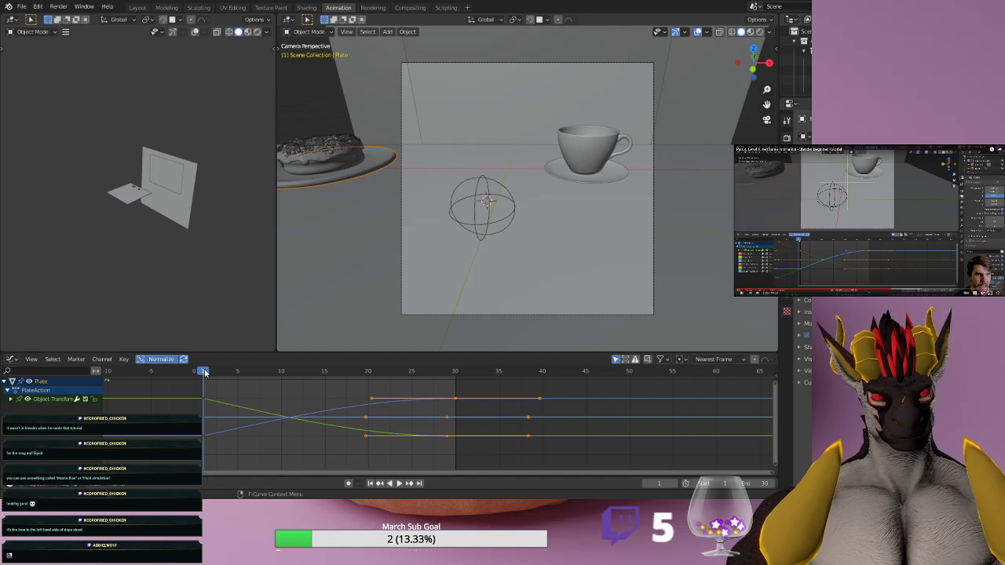
pyautogui.moveTo(363, 212); pyautogui.dragTo(372, 254, button='middle')
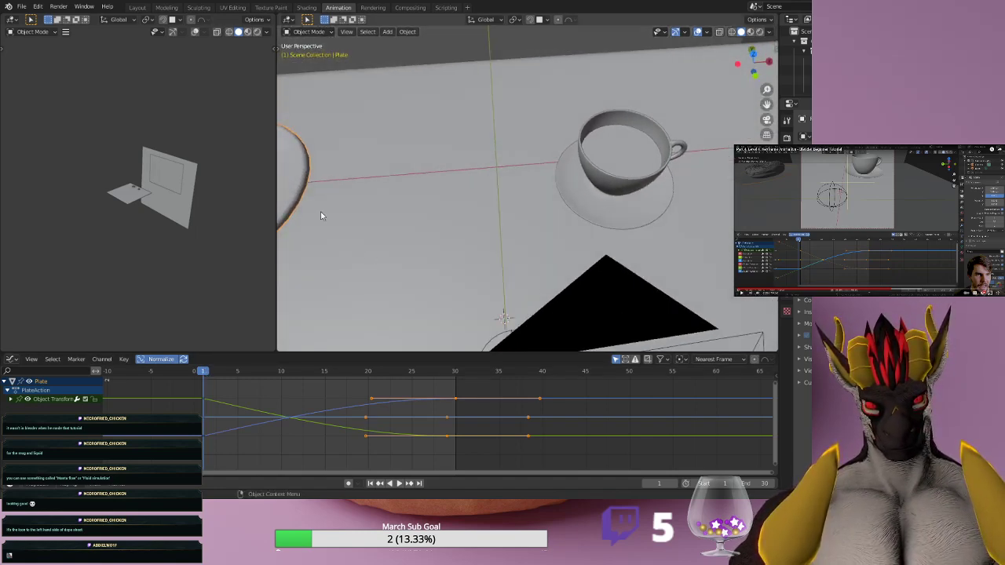
pyautogui.scroll(-3, 314, 220)
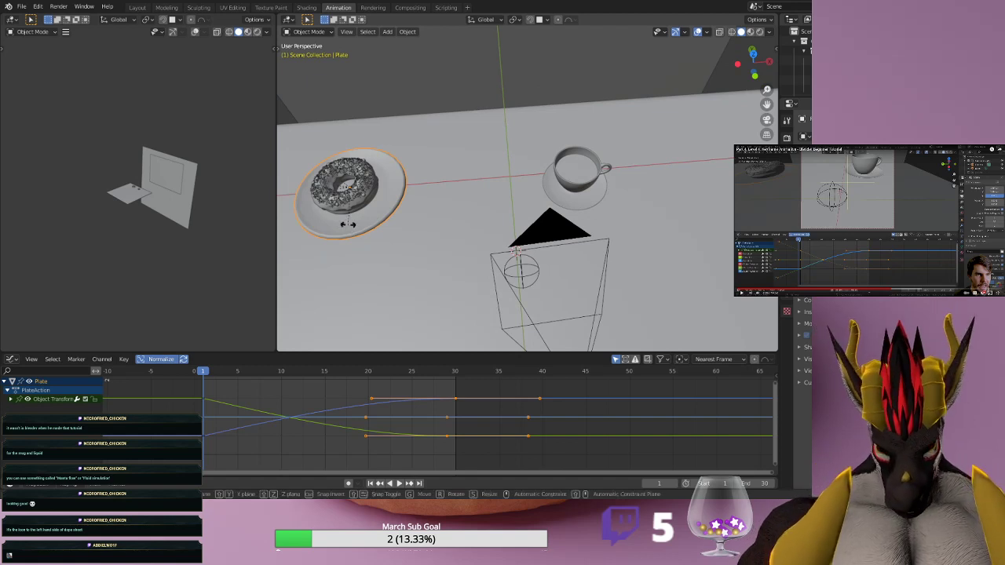
pyautogui.press('r')
pyautogui.press('z')
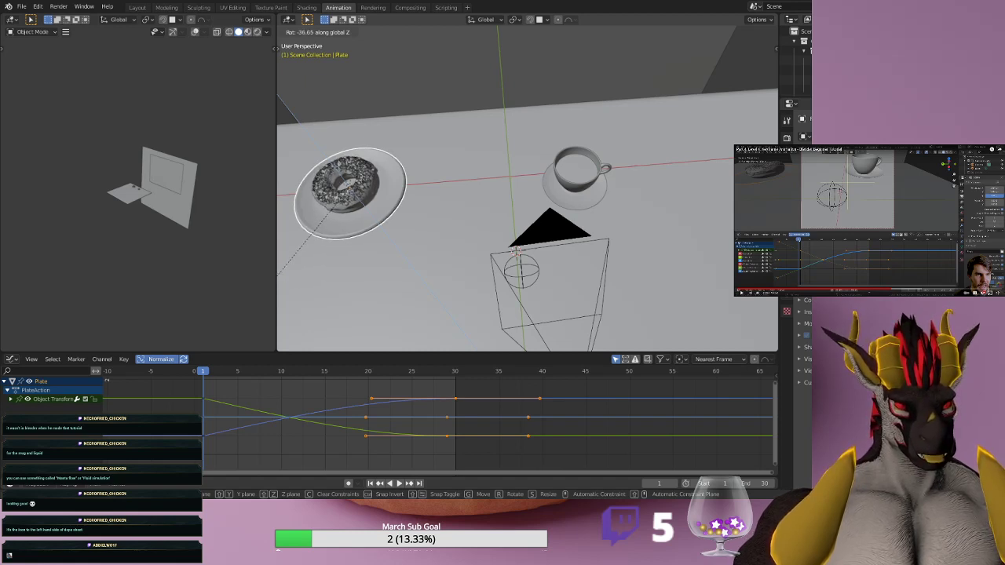
pyautogui.click(284, 284)
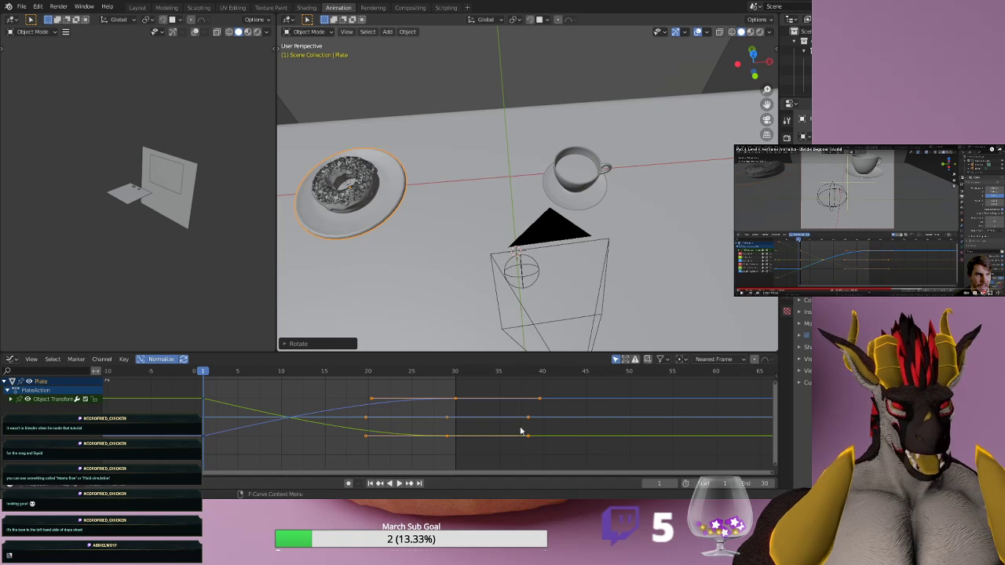
# Insert a keyframe for the rotated plate at frame 1.
pyautogui.rightClick(384, 389)
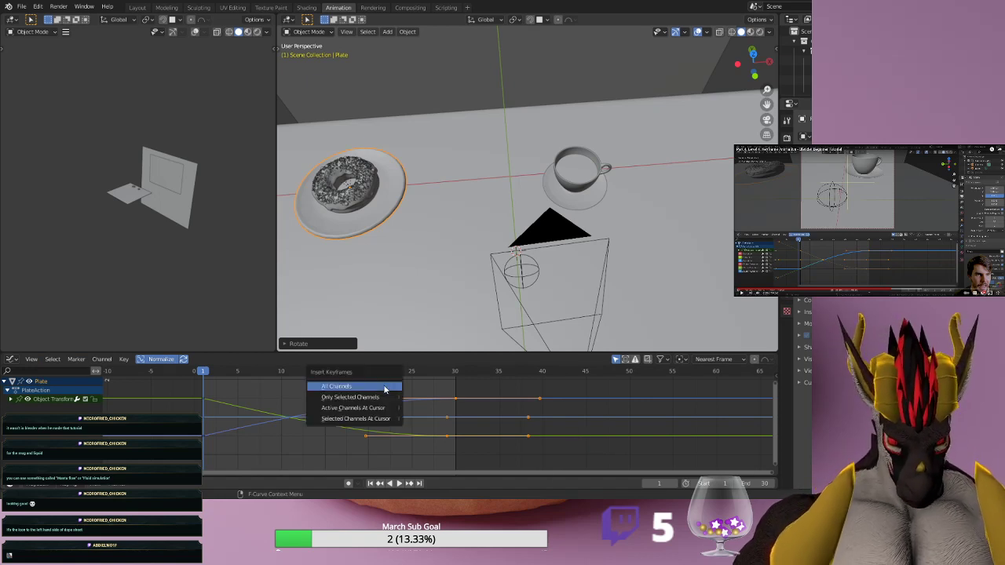
pyautogui.click(338, 233)
pyautogui.click(338, 234)
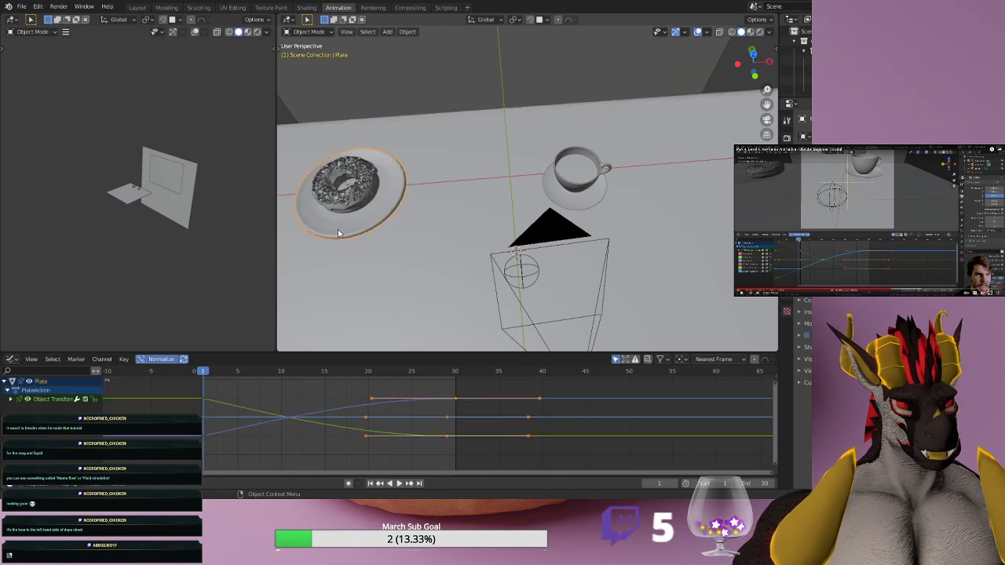
pyautogui.press('i')
pyautogui.click(338, 232)
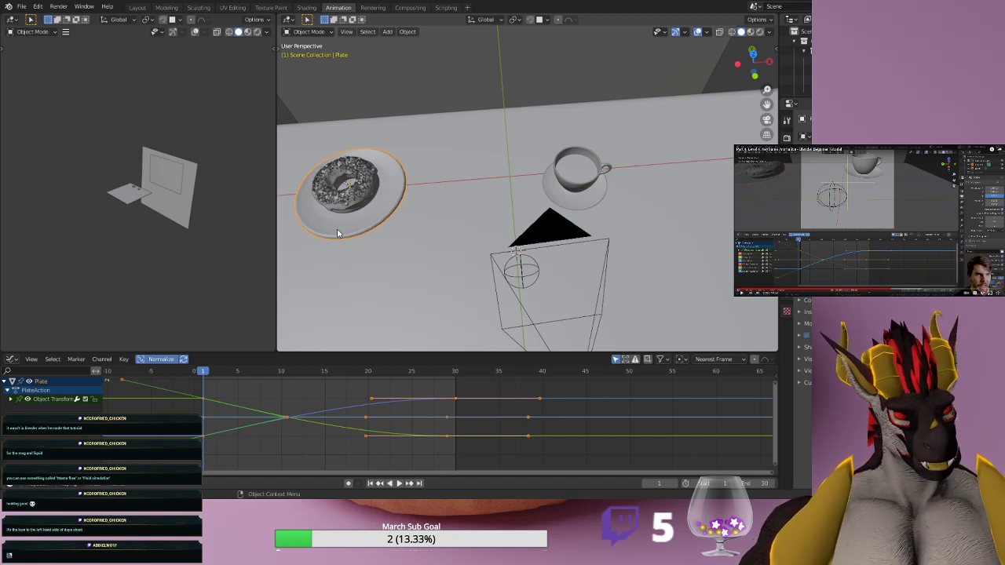
# Deselect the plate's keyframes and compare its animation curves with and without normalization.
pyautogui.click(222, 435)
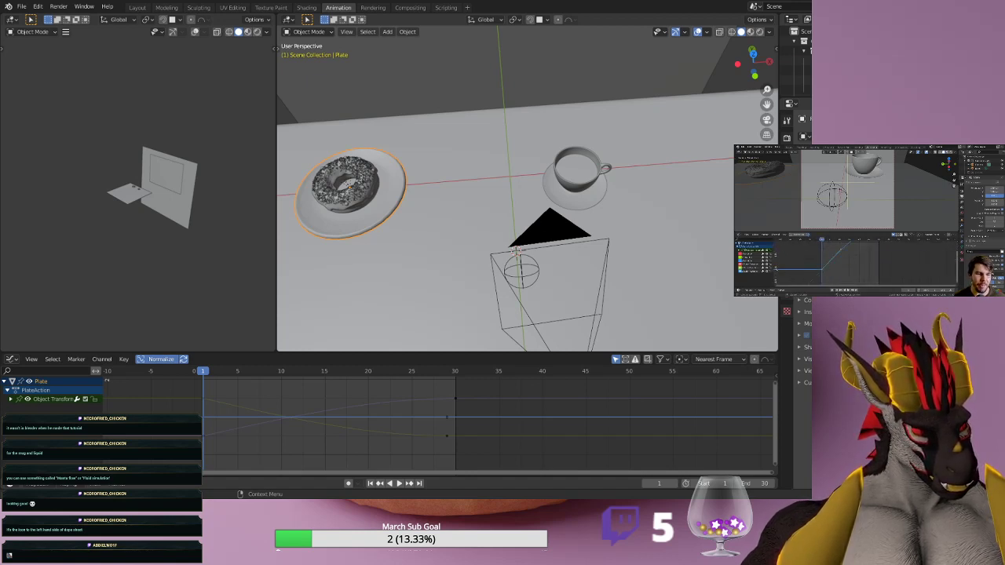
pyautogui.scroll(-5, 440, 424)
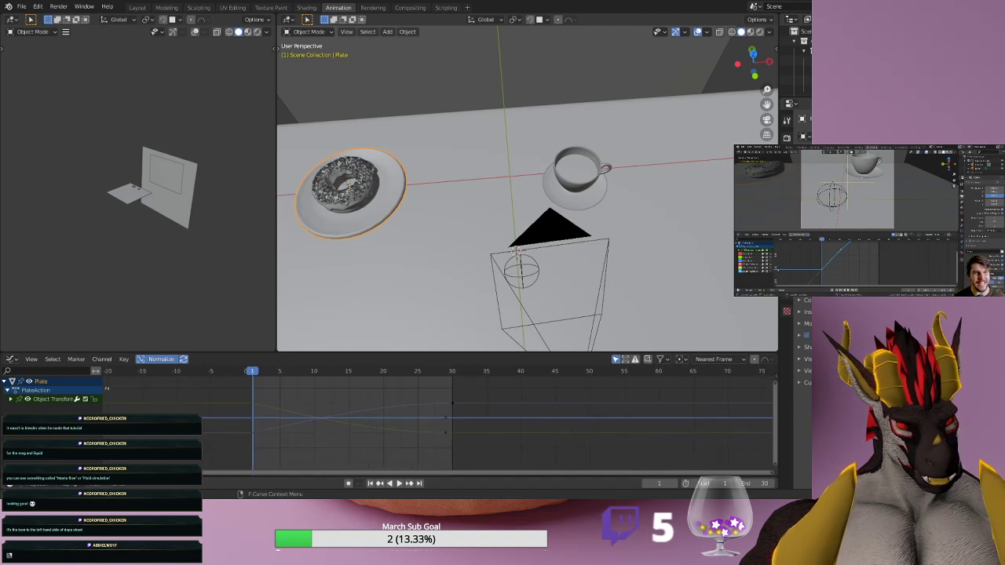
pyautogui.scroll(3, 440, 424)
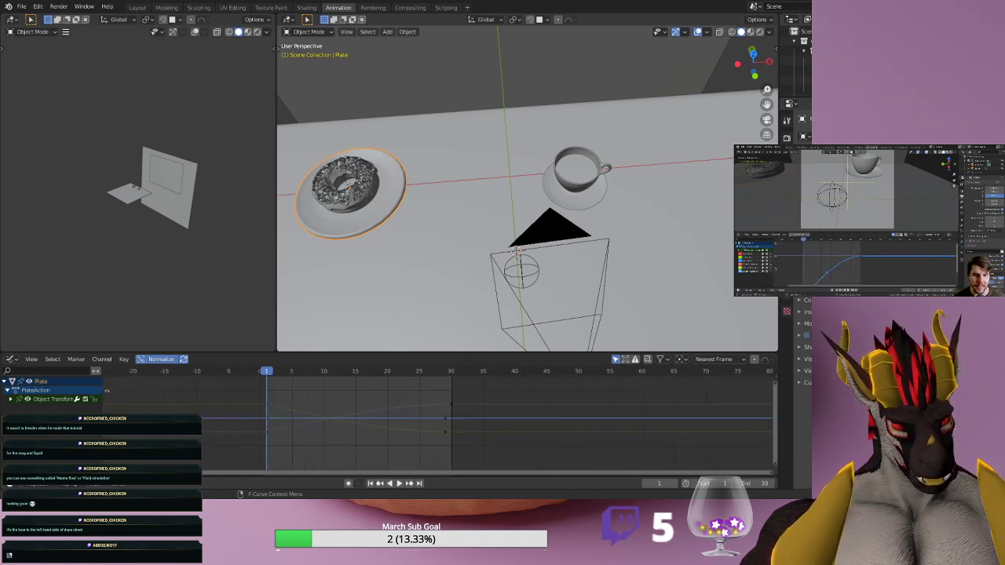
pyautogui.click(159, 360)
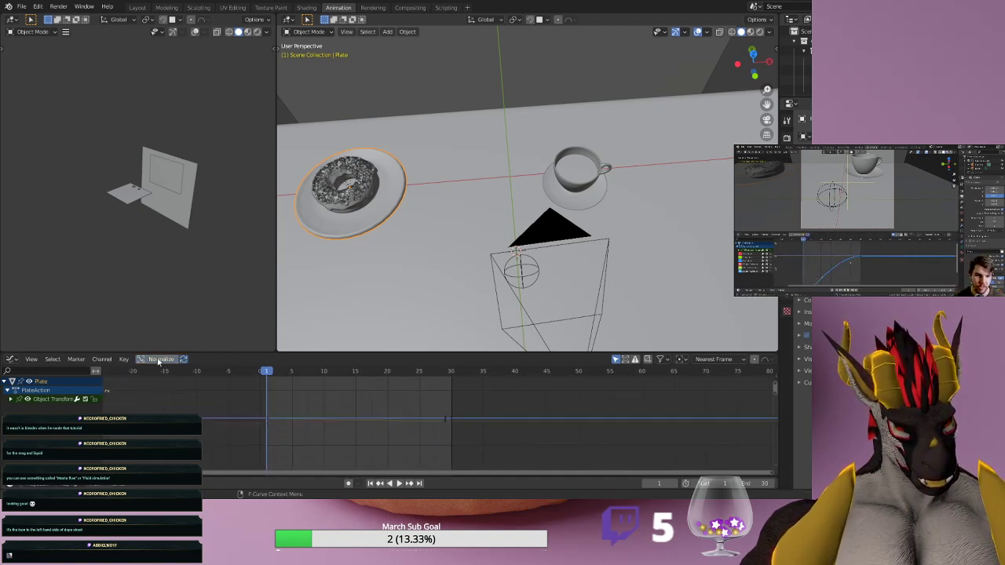
pyautogui.click(159, 359)
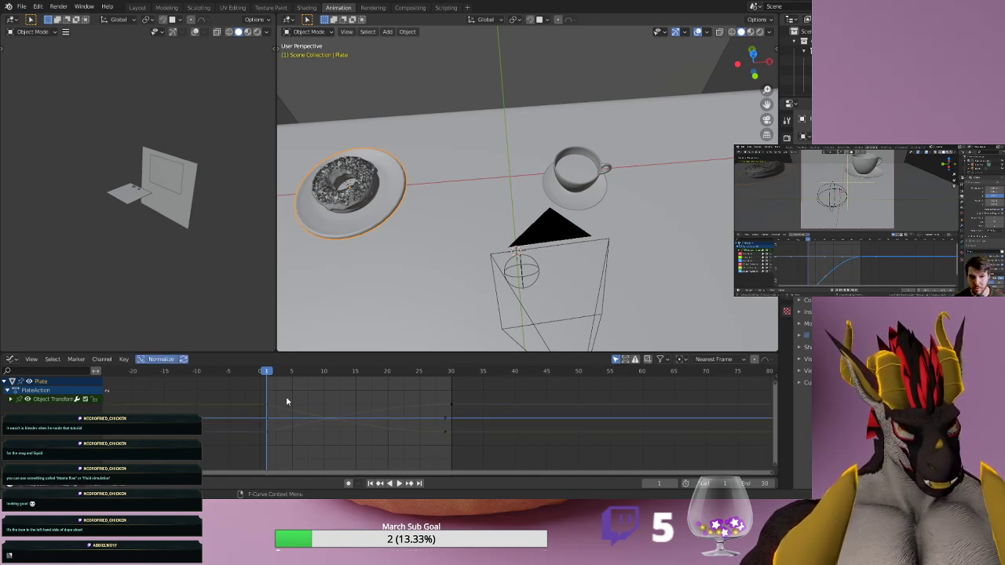
# Play the plate's animation, view it through the camera, and stop the playback.
pyautogui.click(398, 483)
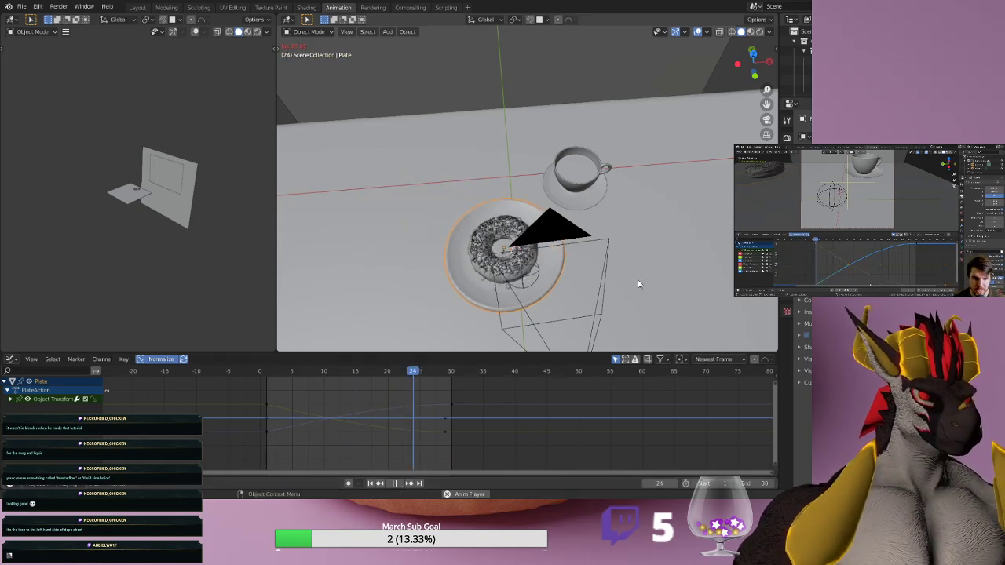
pyautogui.press('Home')
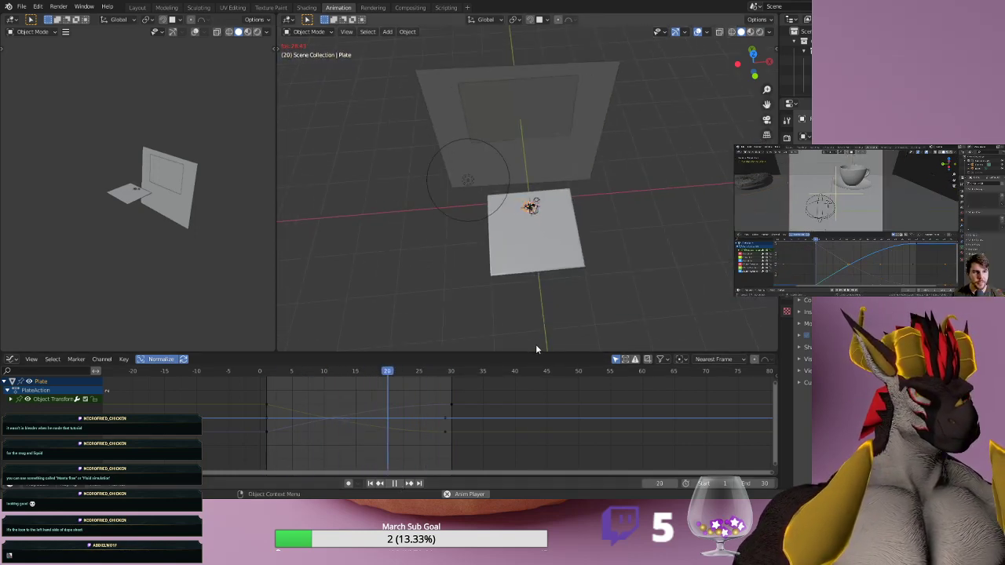
pyautogui.press('KP_0')
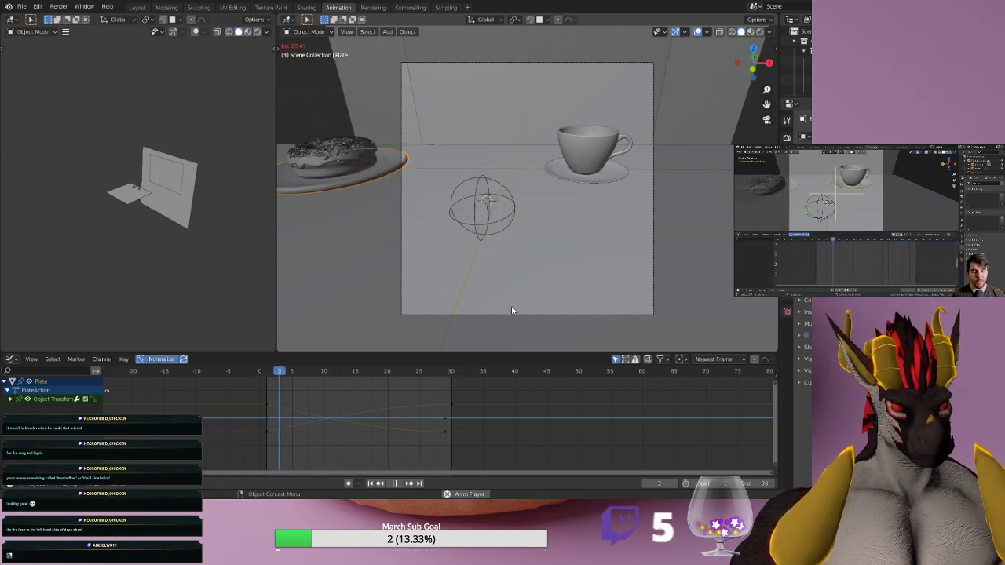
pyautogui.click(397, 484)
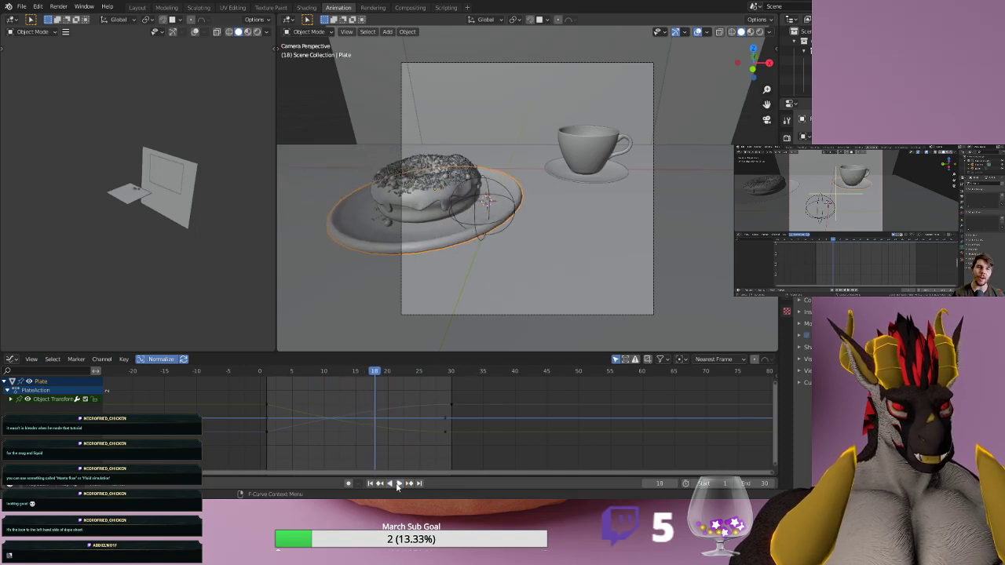
# Select the DOF empty inside the donut and insert a Location keyframe for it at frame 30.
pyautogui.moveTo(376, 374); pyautogui.dragTo(453, 374)
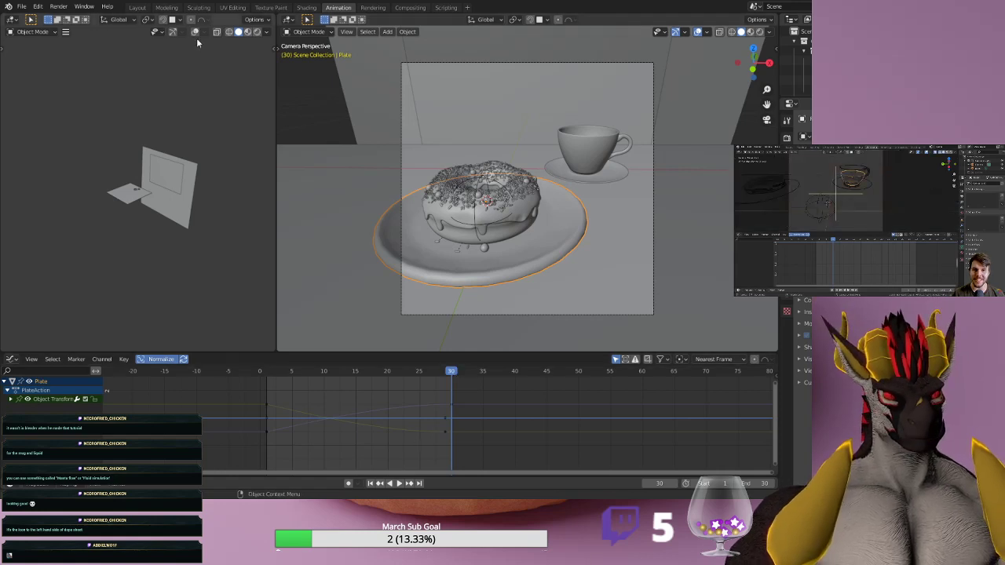
pyautogui.click(137, 8)
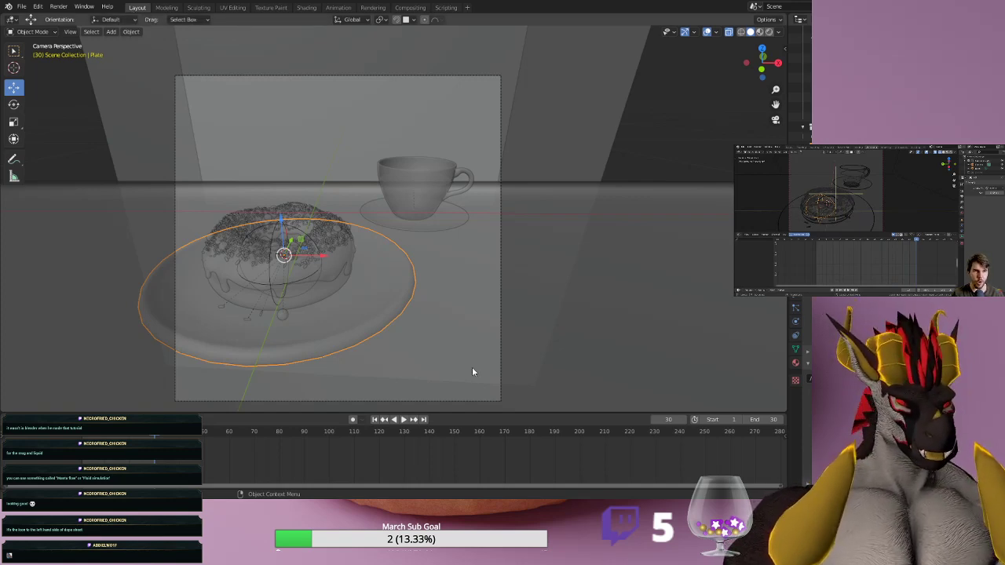
pyautogui.click(271, 248)
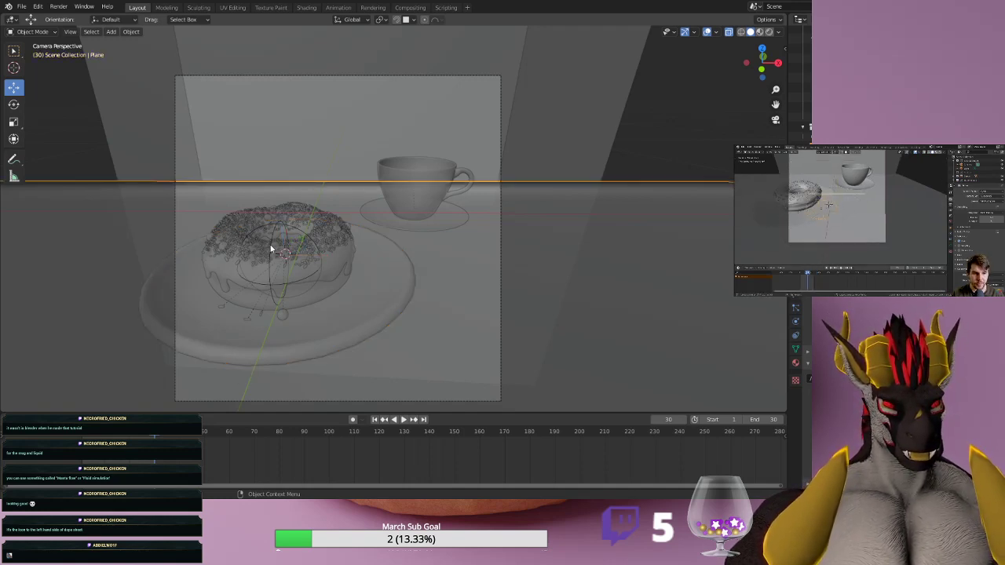
pyautogui.click(270, 248)
pyautogui.click(269, 268)
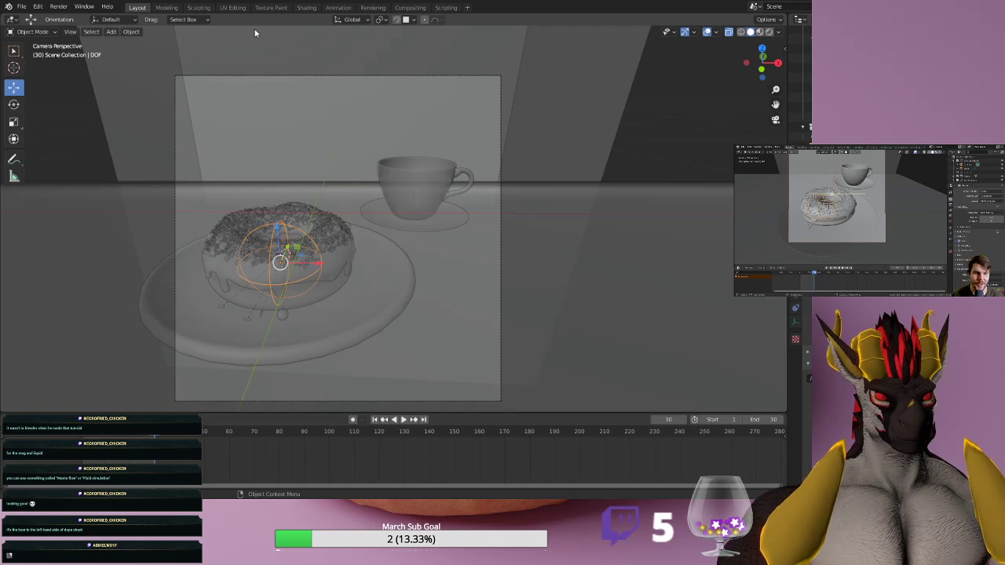
pyautogui.click(338, 8)
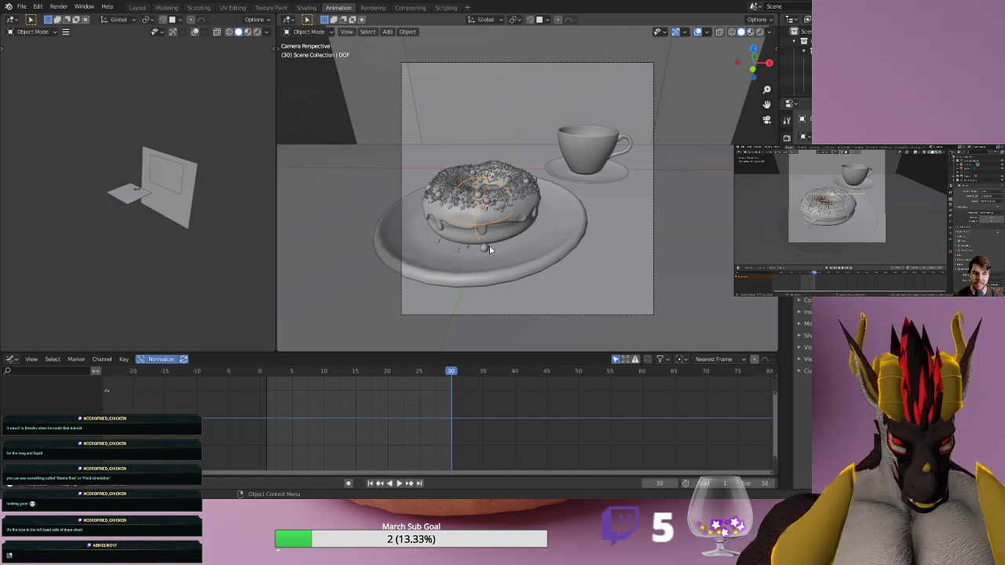
pyautogui.press('i')
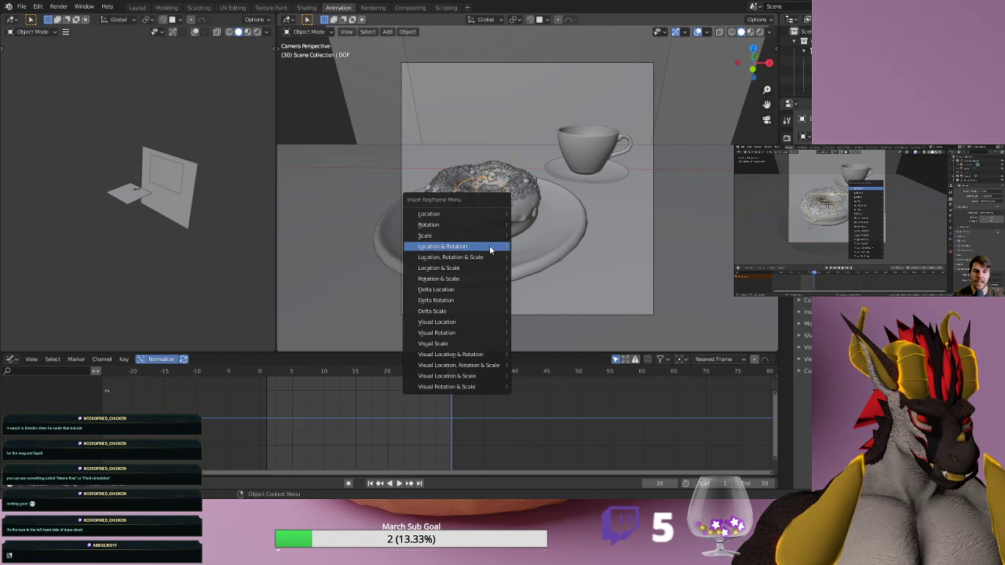
pyautogui.click(453, 215)
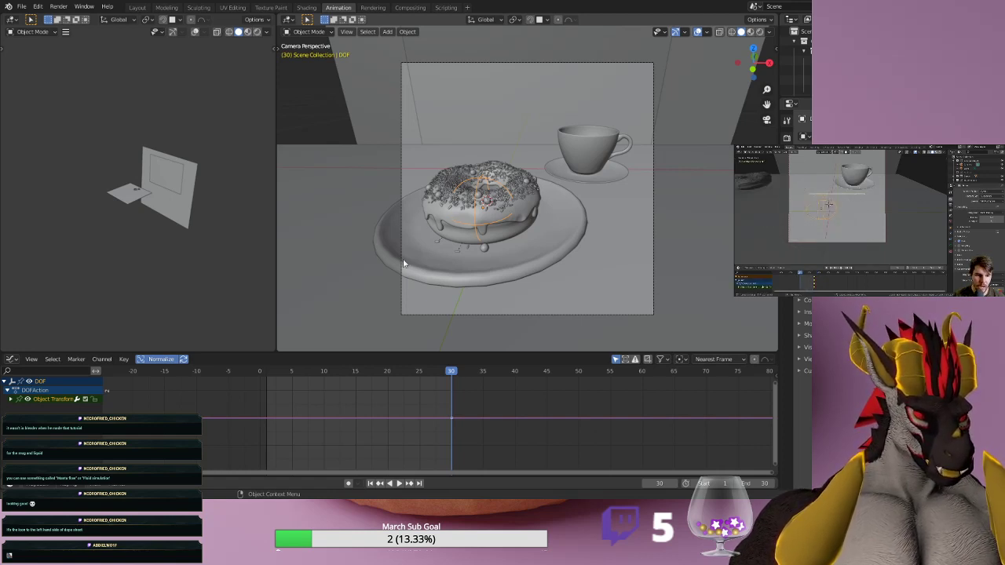
# Play and scrub through the animation from frame 1 to review the plate's slide past the DOF empty.
pyautogui.click(444, 374)
pyautogui.moveTo(444, 380); pyautogui.dragTo(266, 370)
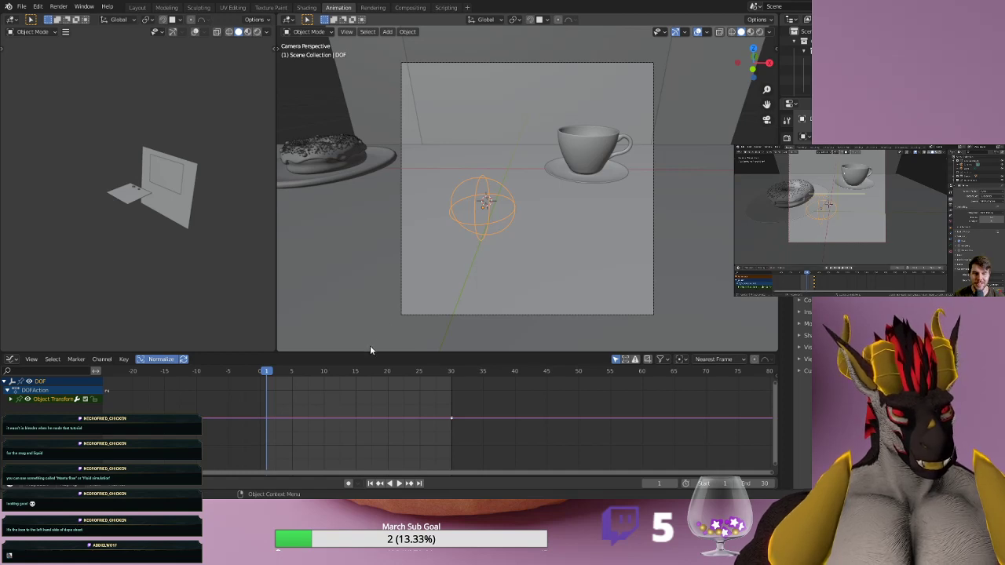
pyautogui.press('space')
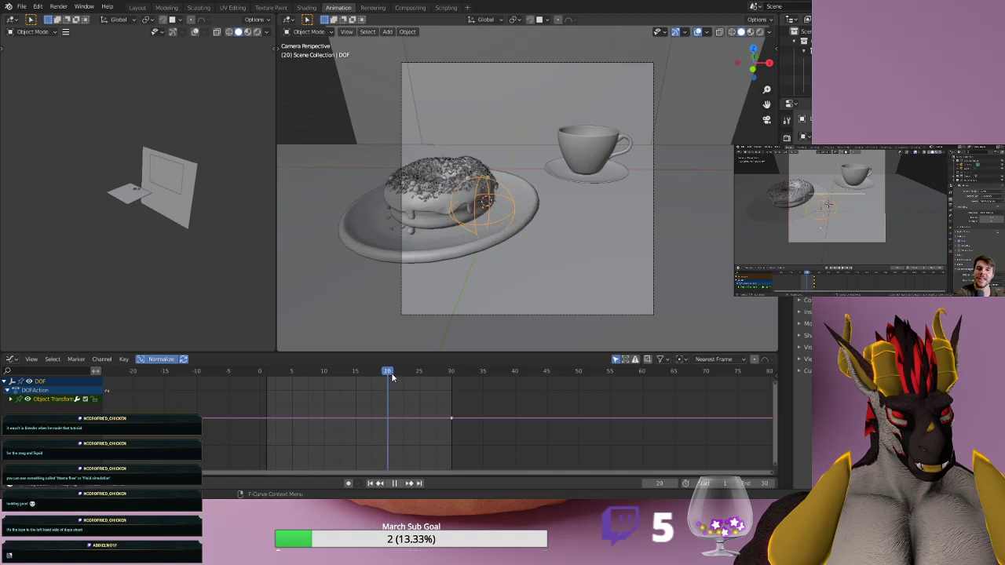
pyautogui.moveTo(397, 377)
pyautogui.mouseDown()
pyautogui.moveTo(348, 372)
pyautogui.moveTo(407, 370)
pyautogui.mouseUp()
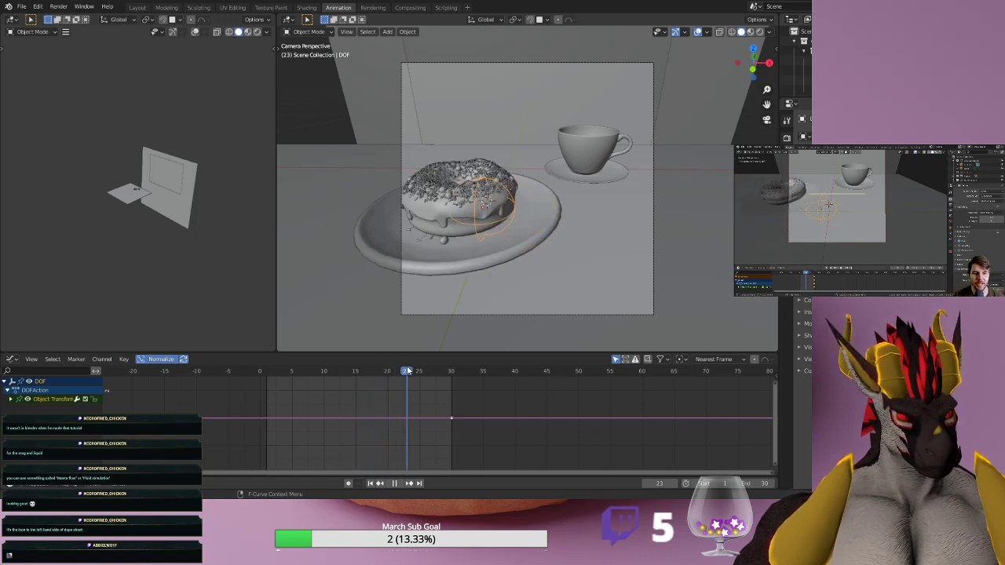
# At frame 12, move the DOF empty about 0.005 m along X and 0.224 m along Y.
pyautogui.moveTo(408, 370); pyautogui.dragTo(337, 369)
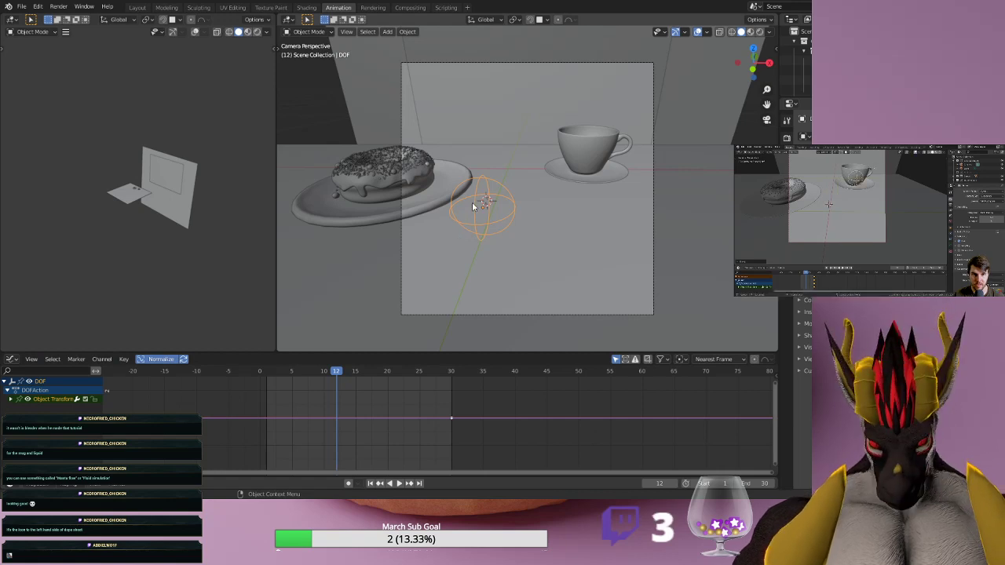
pyautogui.press('g')
pyautogui.press('x')
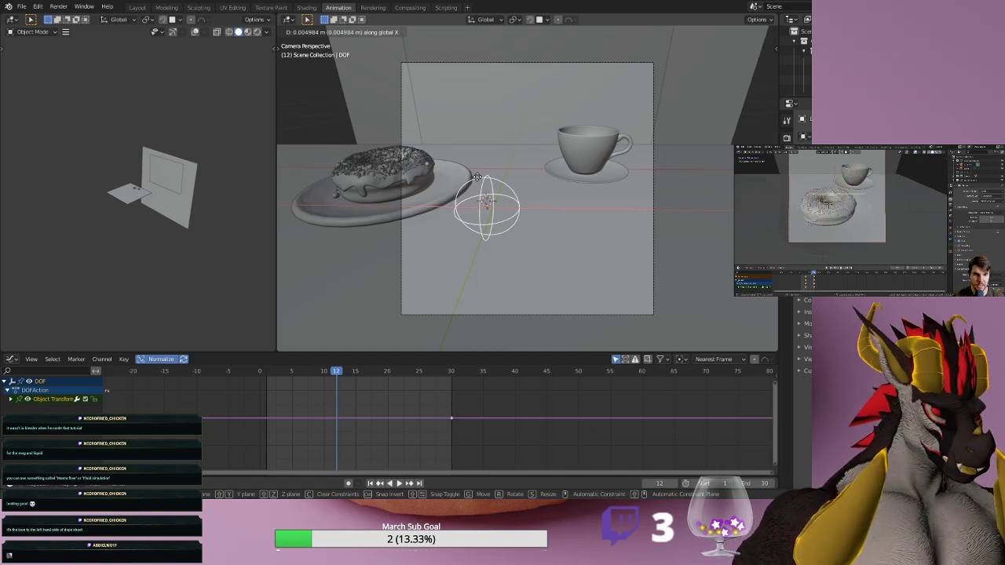
pyautogui.click(477, 179)
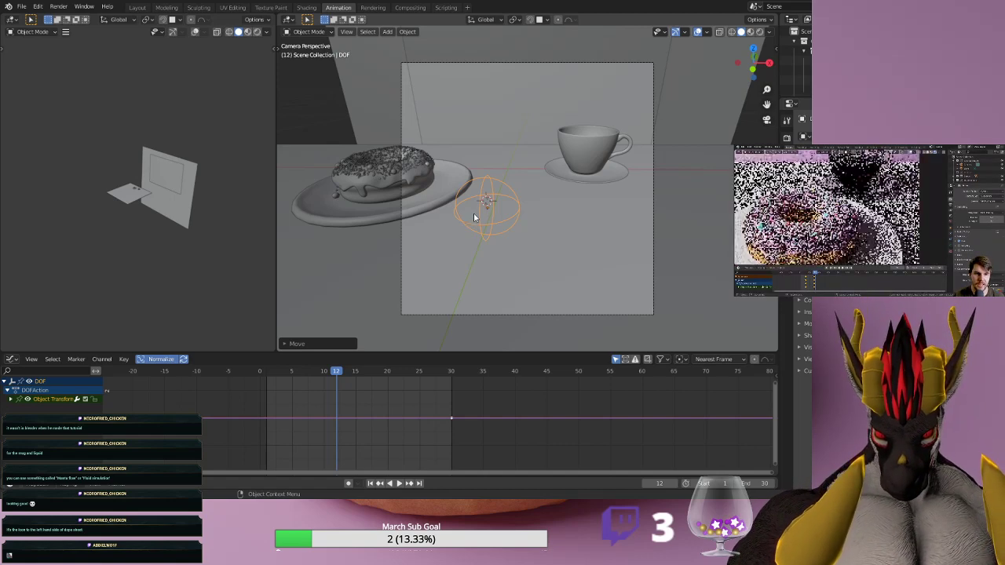
pyautogui.press('g')
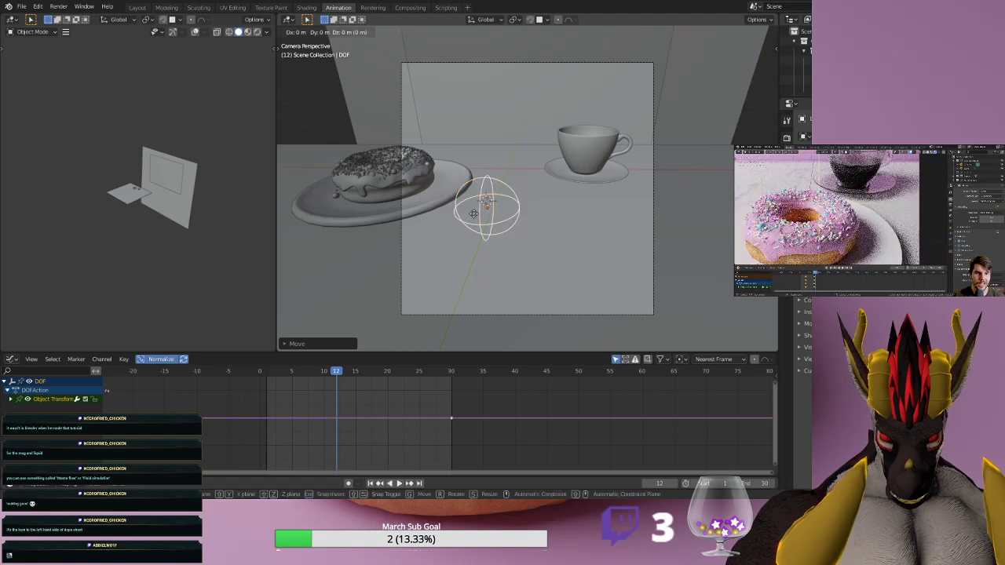
pyautogui.press('y')
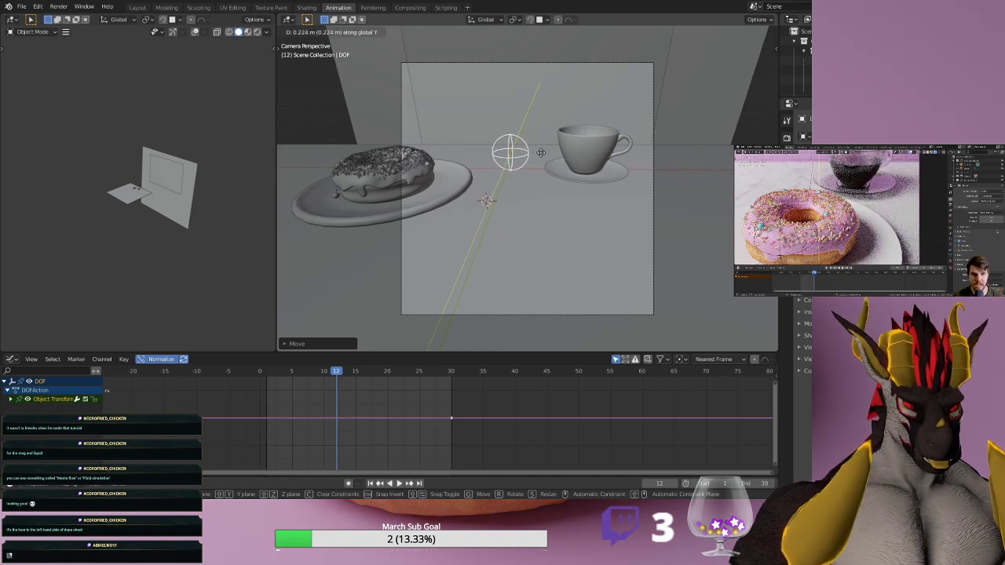
pyautogui.click(541, 155)
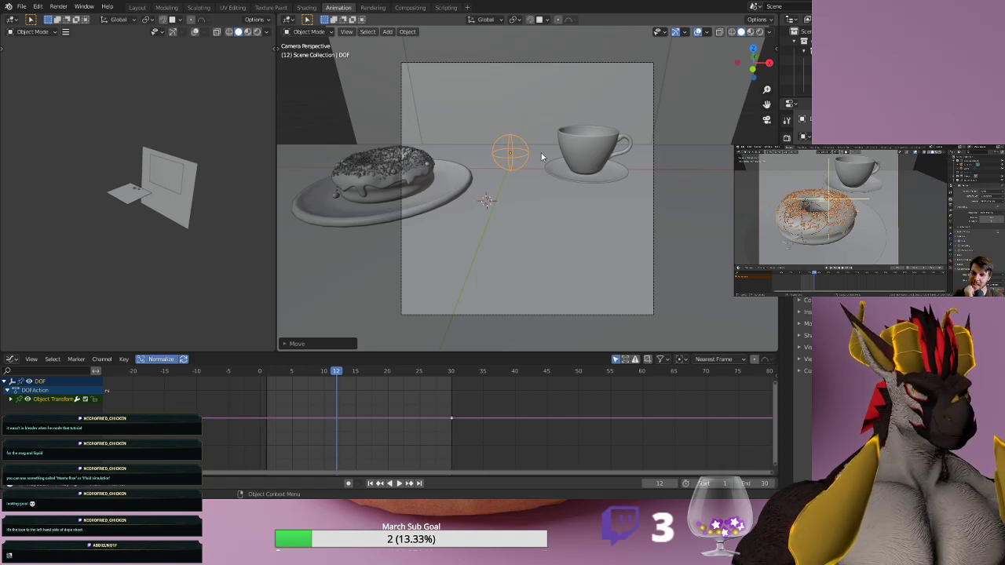
# Move the DOF empty about 0.147 m along X into the cup and insert a Location keyframe at frame 12.
pyautogui.press('g')
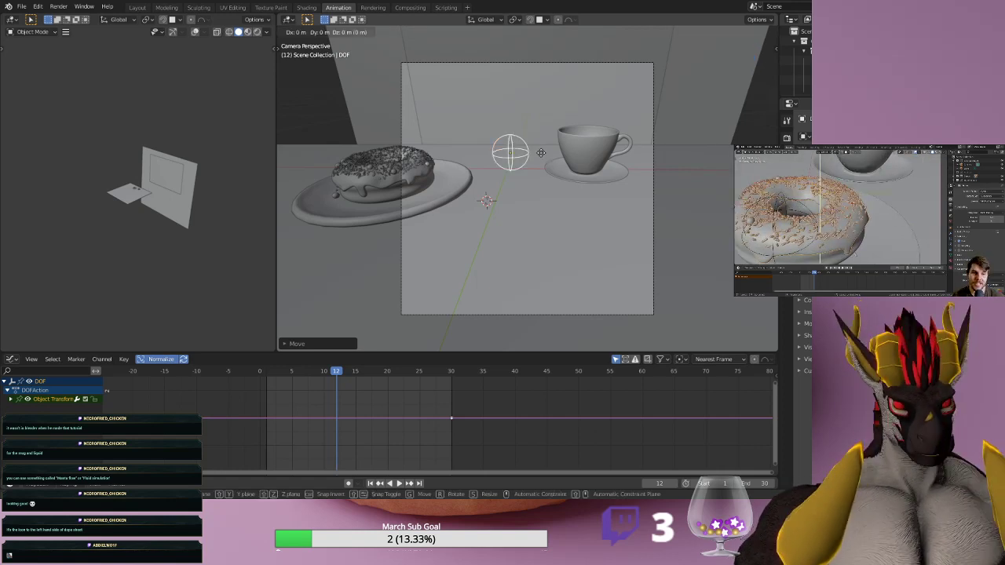
pyautogui.press('x')
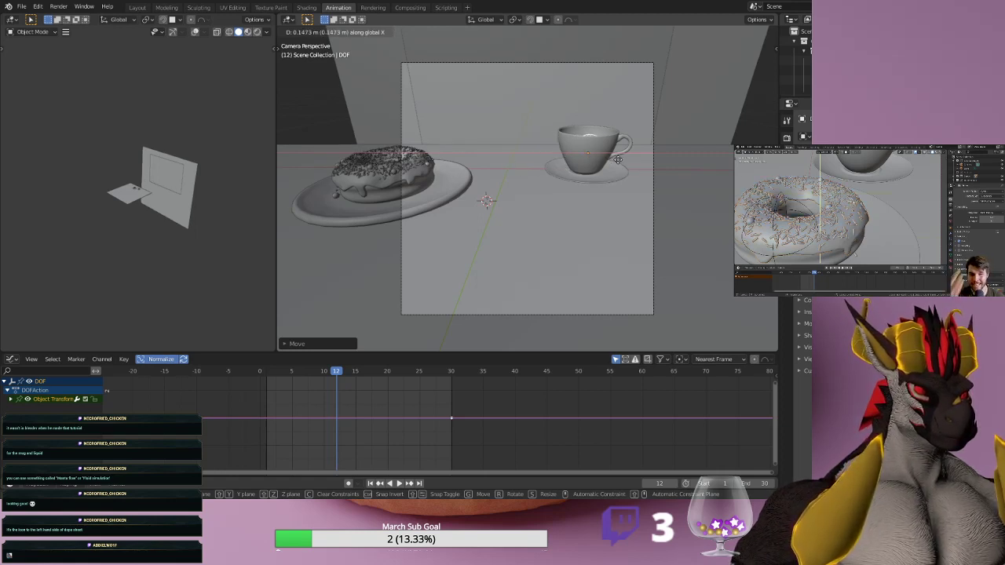
pyautogui.click(616, 163)
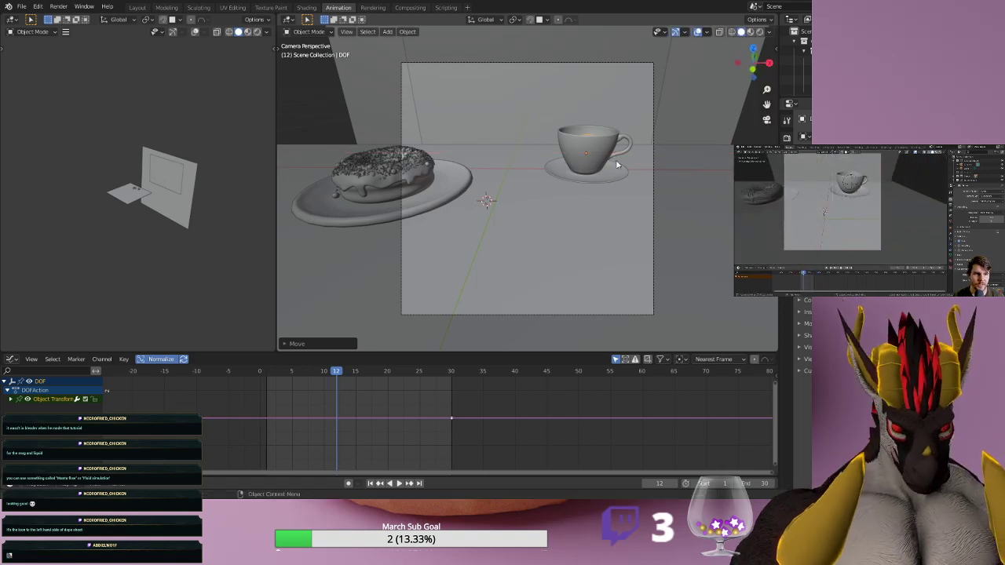
pyautogui.press('i')
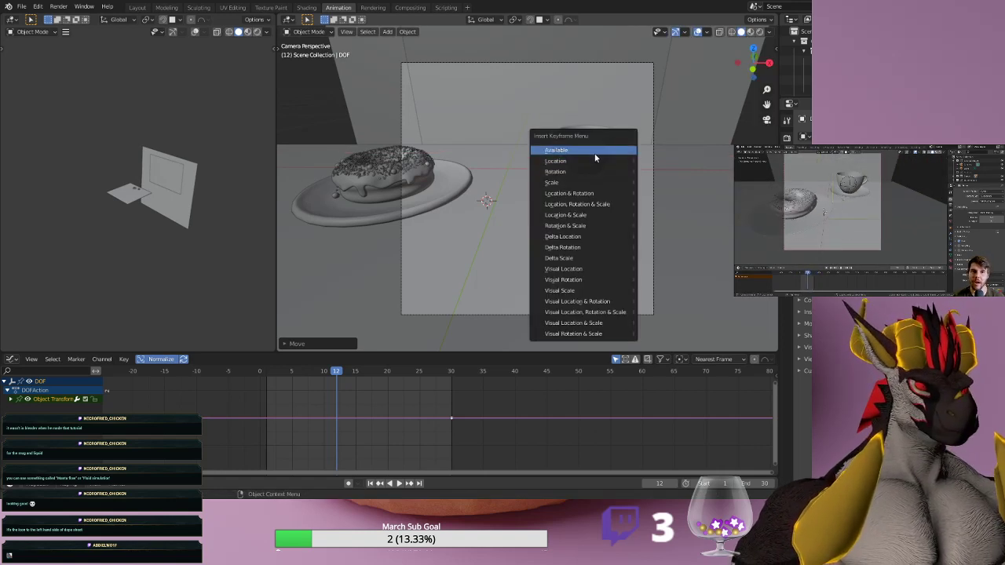
pyautogui.click(585, 161)
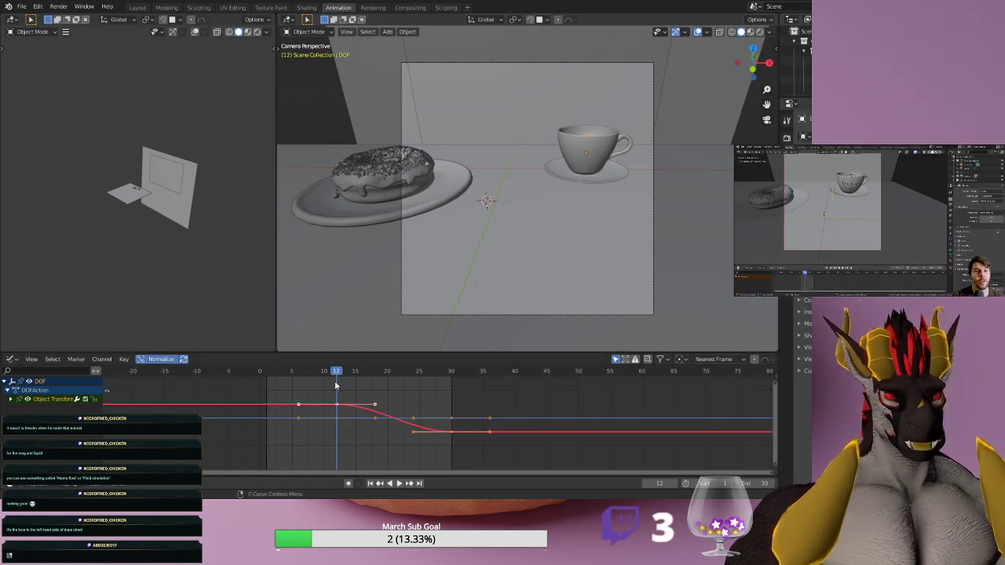
# Play the animation from frame 1 to check the DOF empty's movement, and end at frame 30.
pyautogui.click(262, 371)
pyautogui.moveTo(263, 369); pyautogui.dragTo(267, 370)
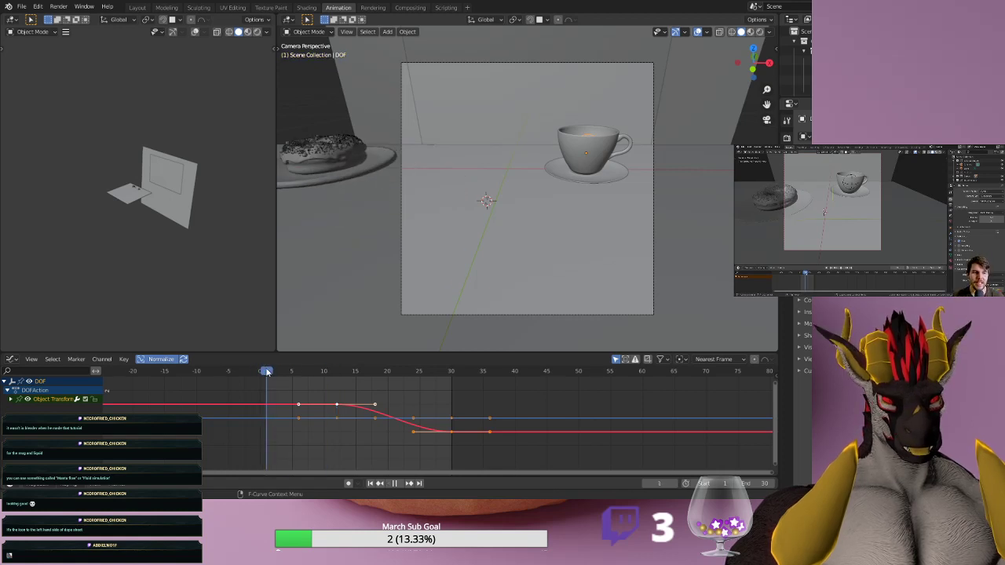
pyautogui.click(399, 483)
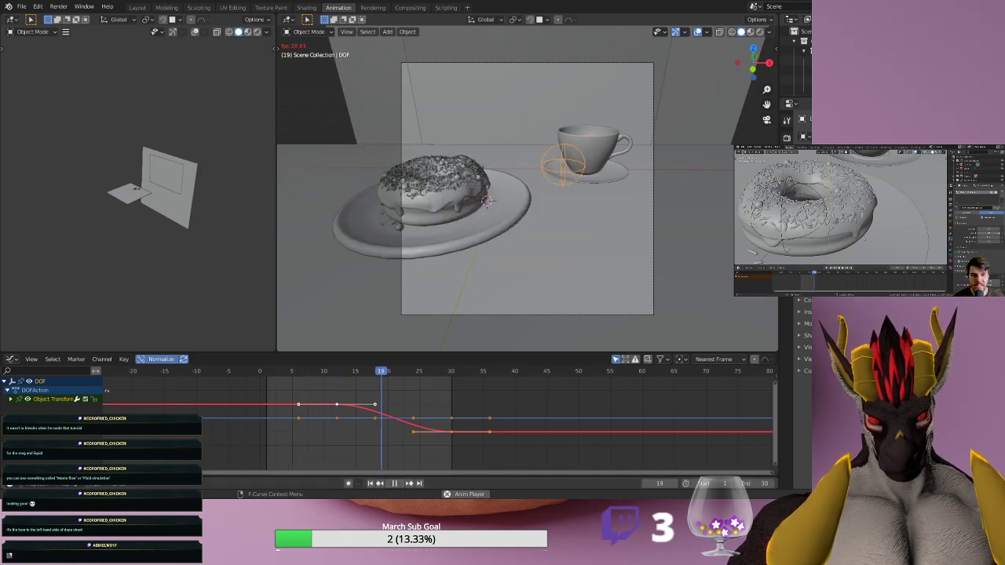
pyautogui.click(396, 483)
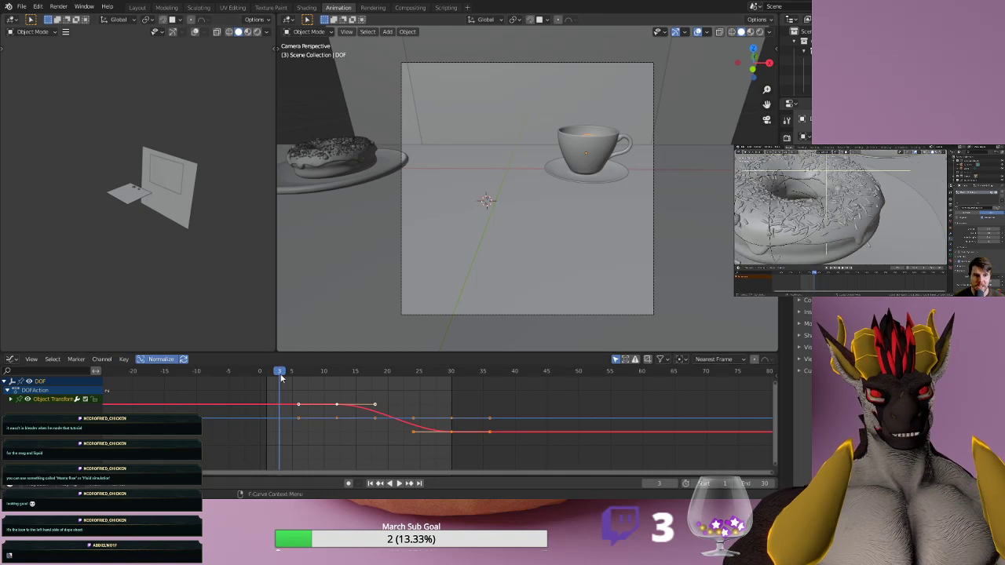
pyautogui.moveTo(281, 372); pyautogui.dragTo(454, 370)
pyautogui.press('space')
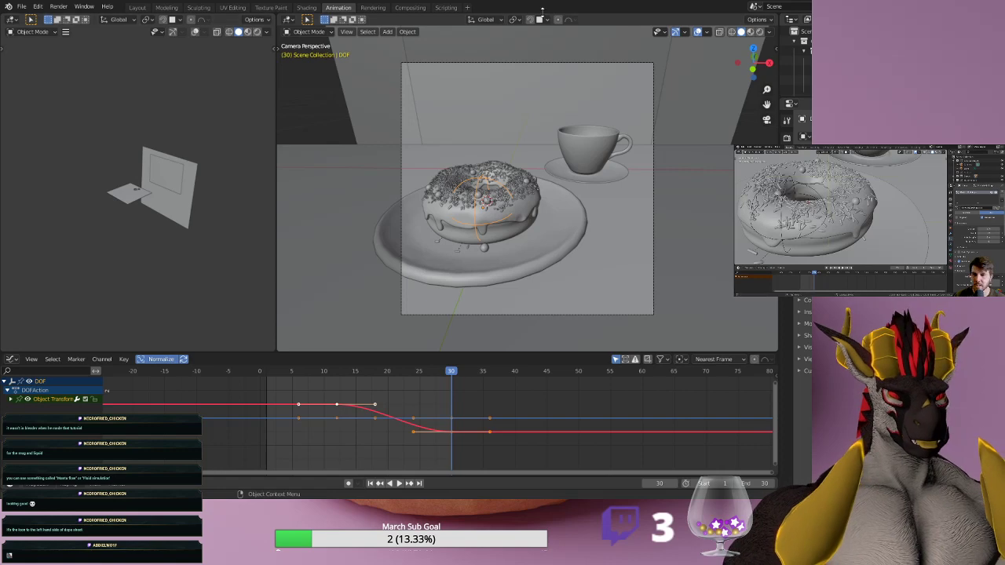
# Show the donut in Material Preview shading, select the icing and open its particle settings.
pyautogui.click(750, 32)
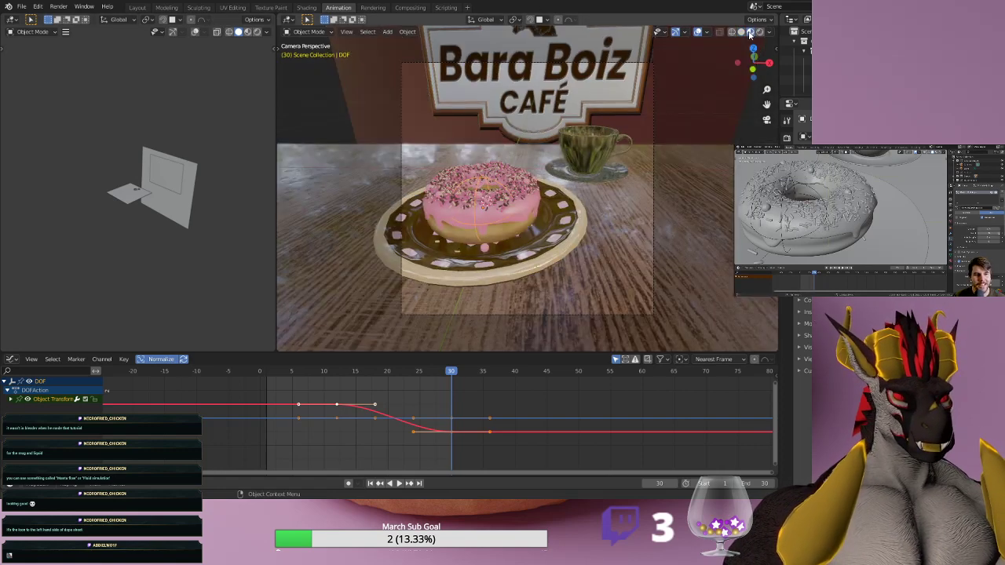
pyautogui.scroll(6, 449, 208)
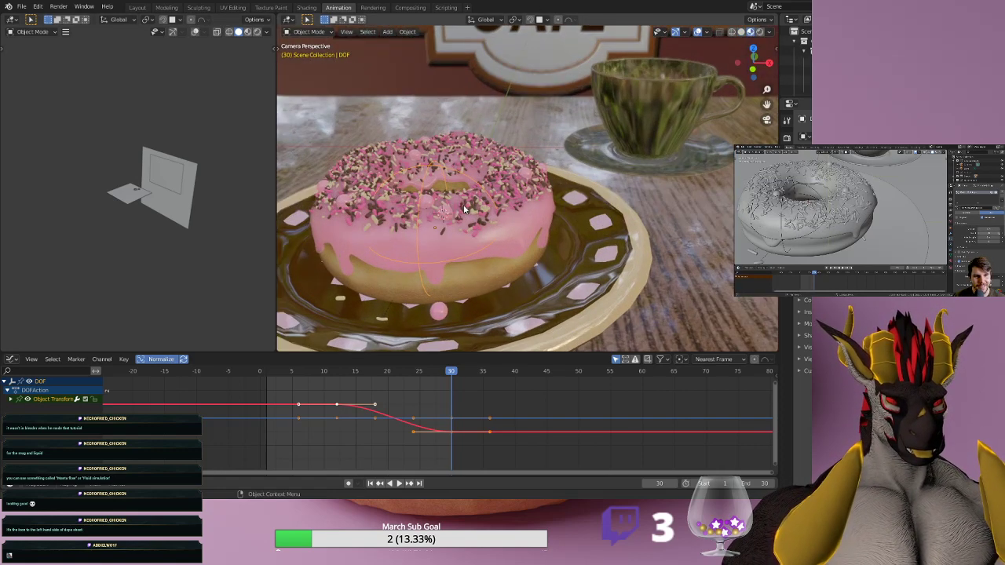
pyautogui.scroll(4, 464, 206)
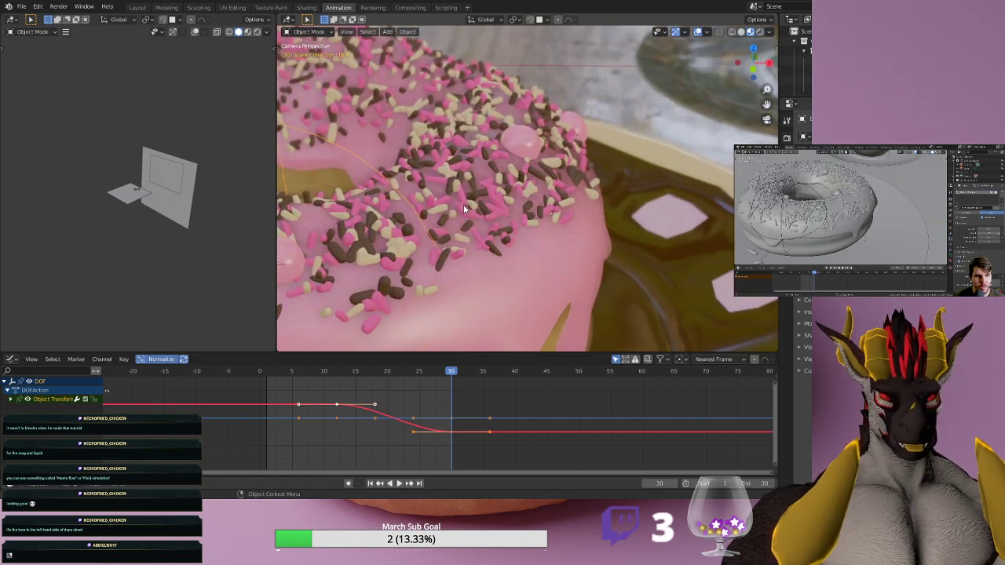
pyautogui.scroll(-4, 463, 206)
pyautogui.scroll(-3, 462, 207)
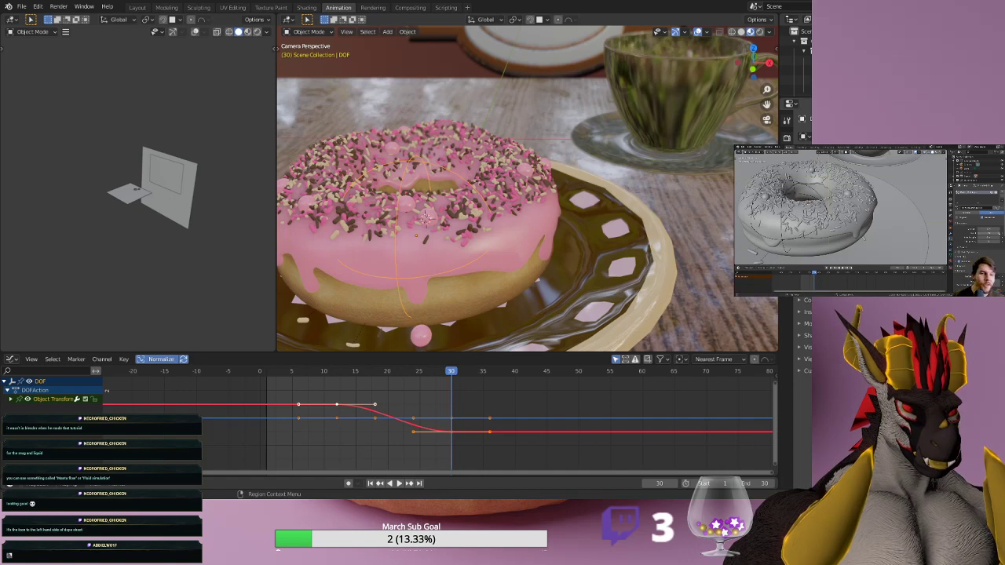
pyautogui.click(516, 186)
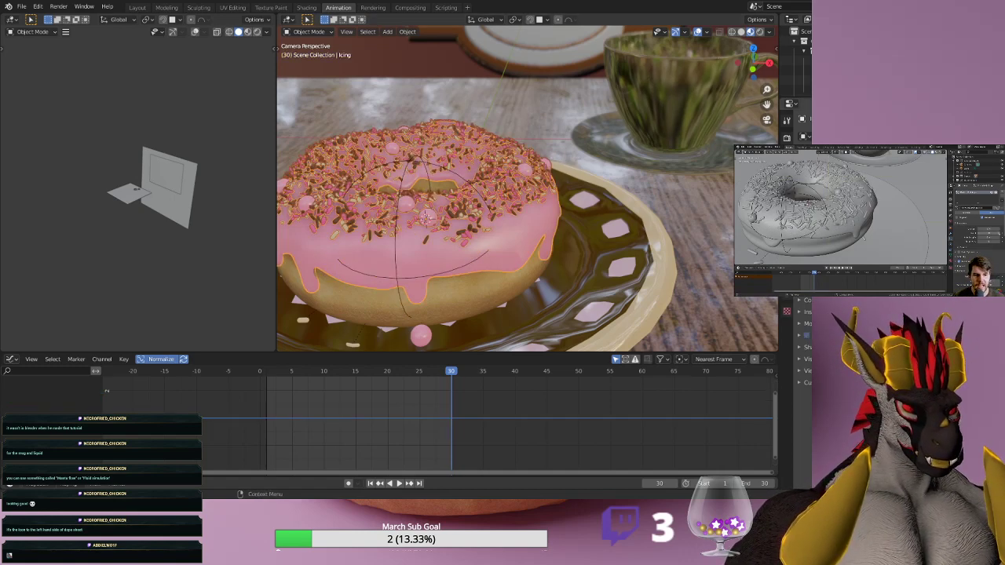
pyautogui.click(787, 239)
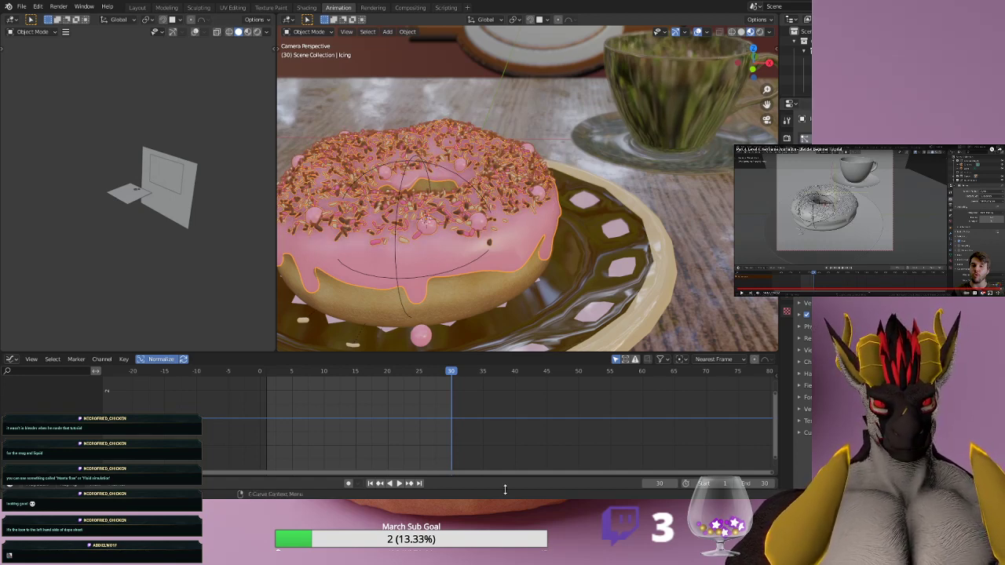
# Play the animation with materials shown and return to frame 30.
pyautogui.click(399, 482)
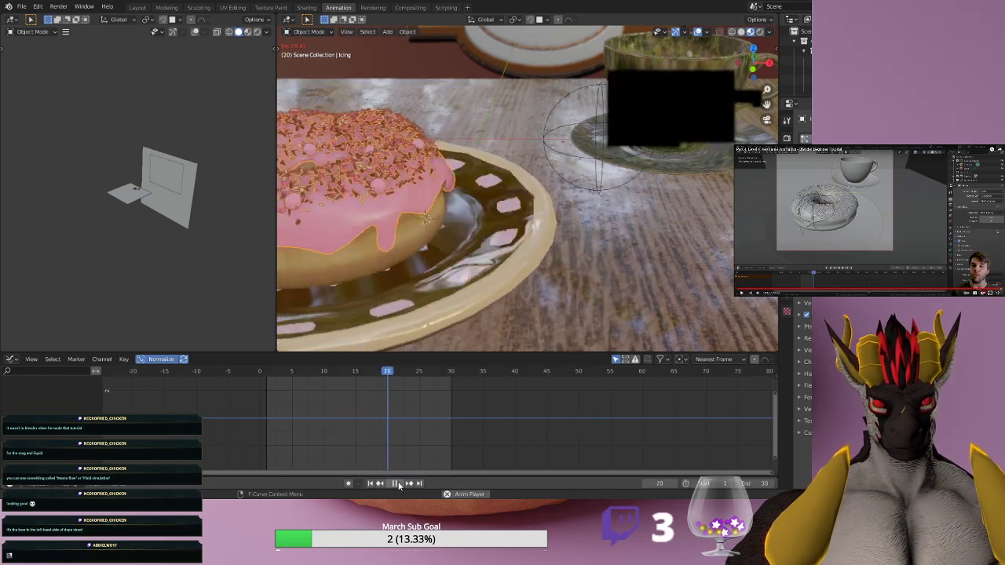
pyautogui.click(397, 484)
pyautogui.moveTo(284, 373); pyautogui.dragTo(453, 369)
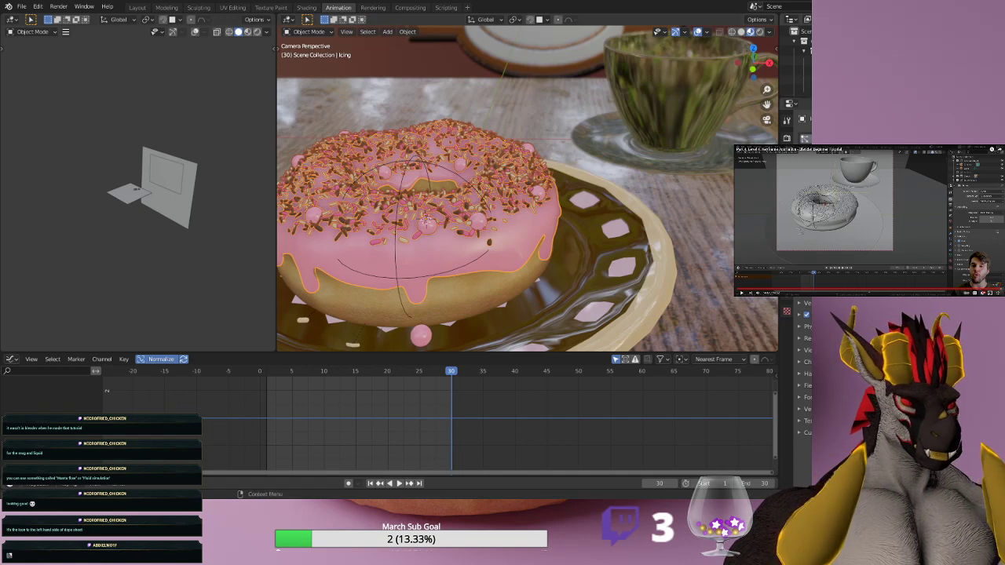
# Enlarge the Outliner above the properties and deselect the icing in the Layout workspace.
pyautogui.moveTo(824, 97); pyautogui.dragTo(824, 276)
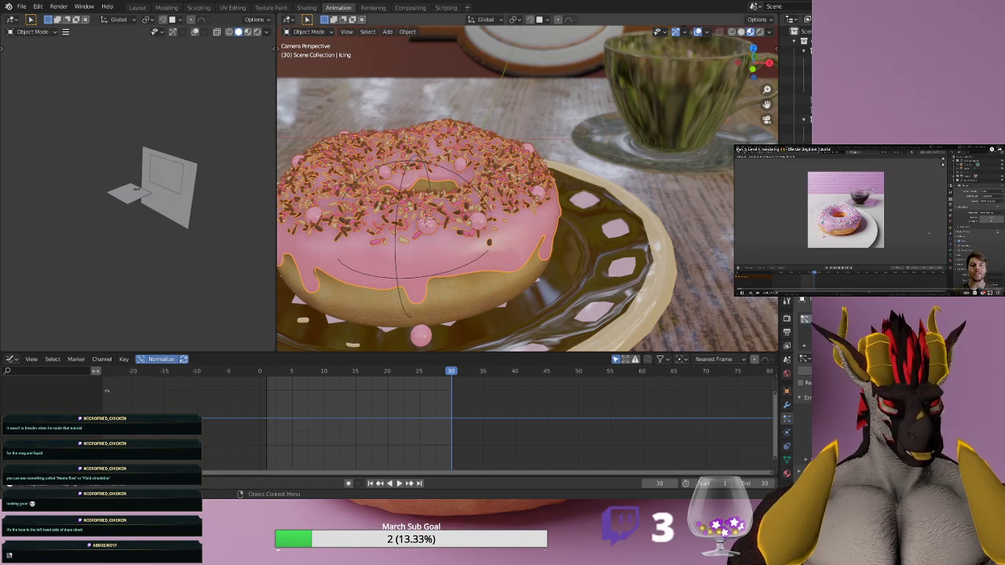
pyautogui.click(138, 10)
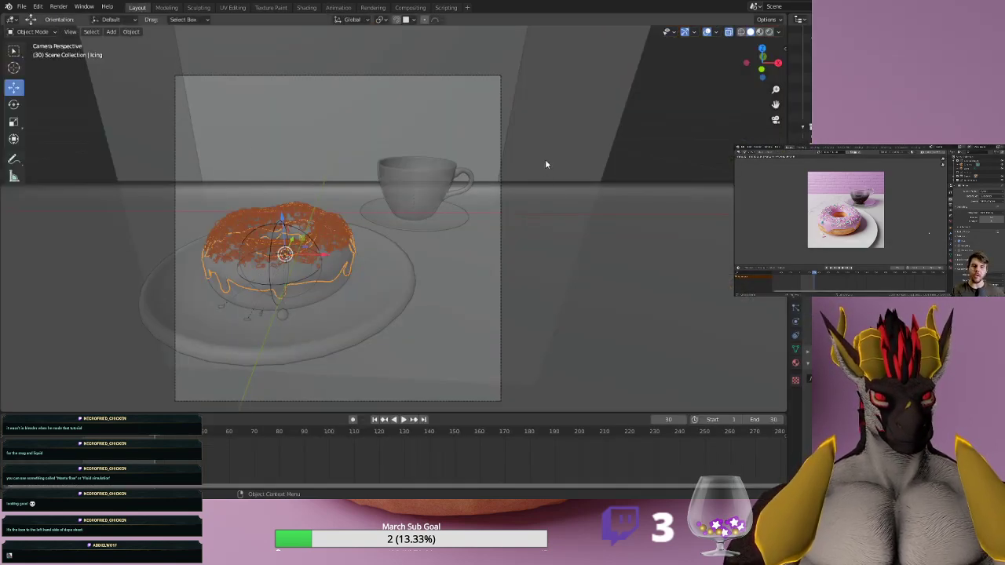
pyautogui.click(664, 145)
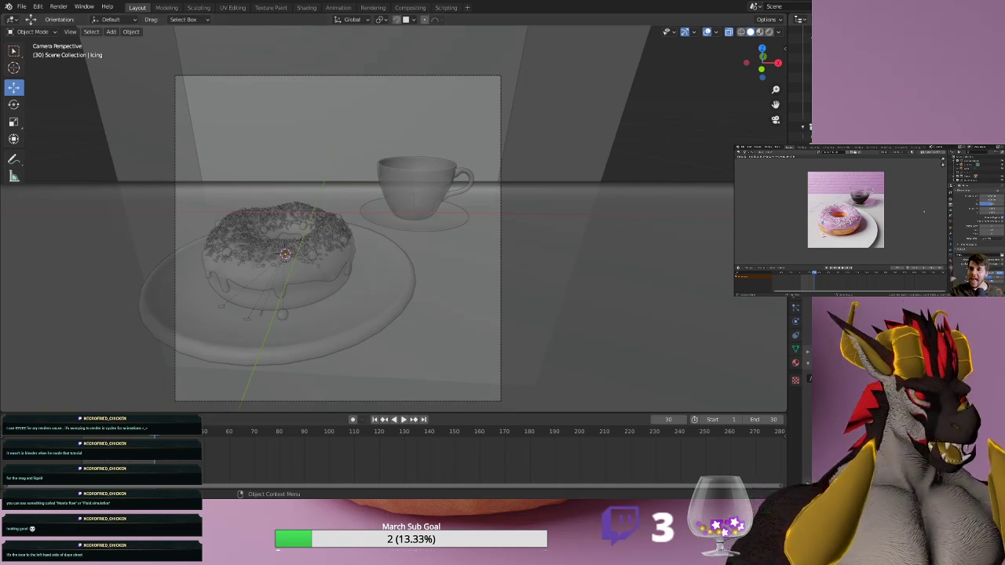
pyautogui.moveTo(741, 148)
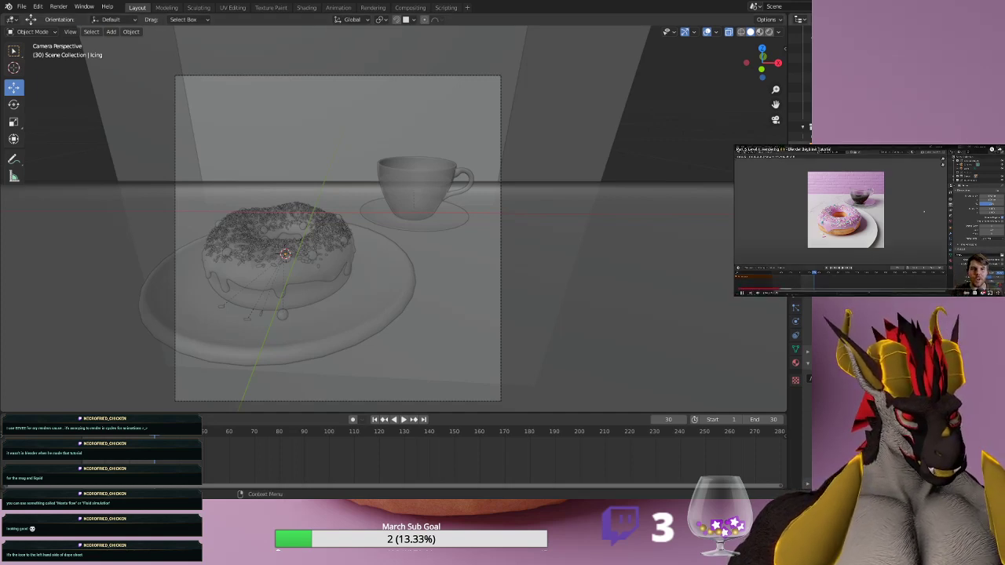
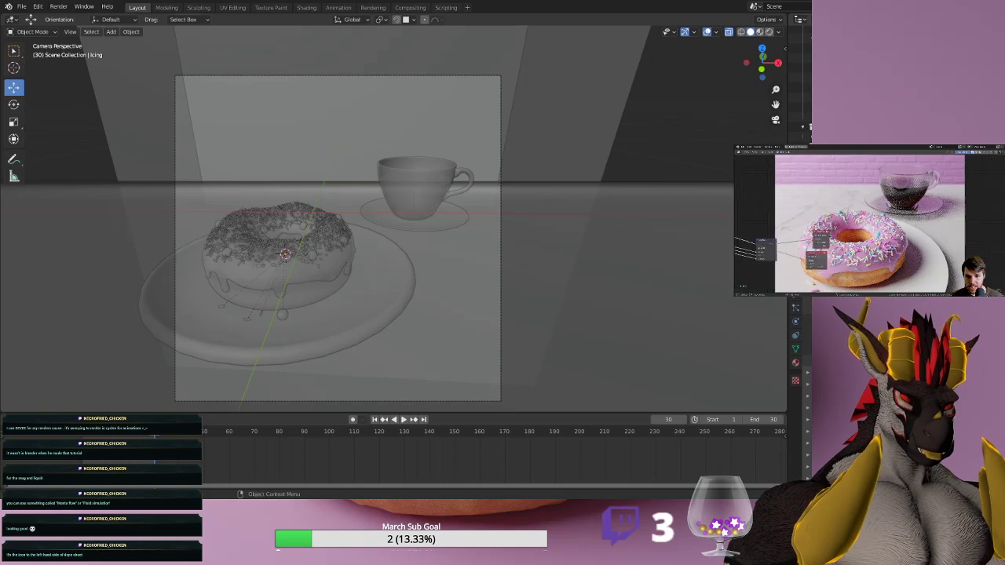
# Show the scene in Rendered viewport shading and inspect the donut and coffee cup up close.
pyautogui.click(767, 33)
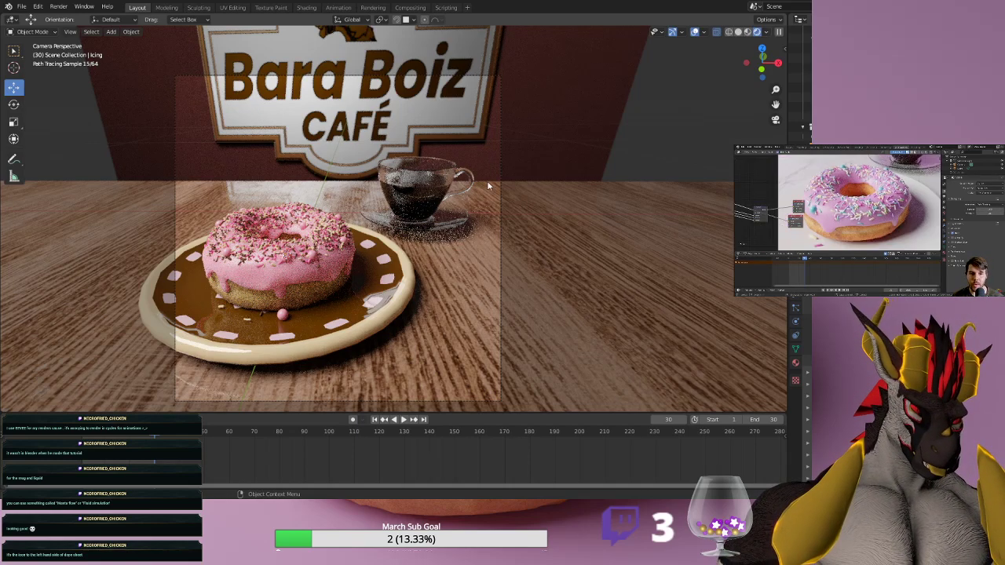
pyautogui.scroll(4, 423, 185)
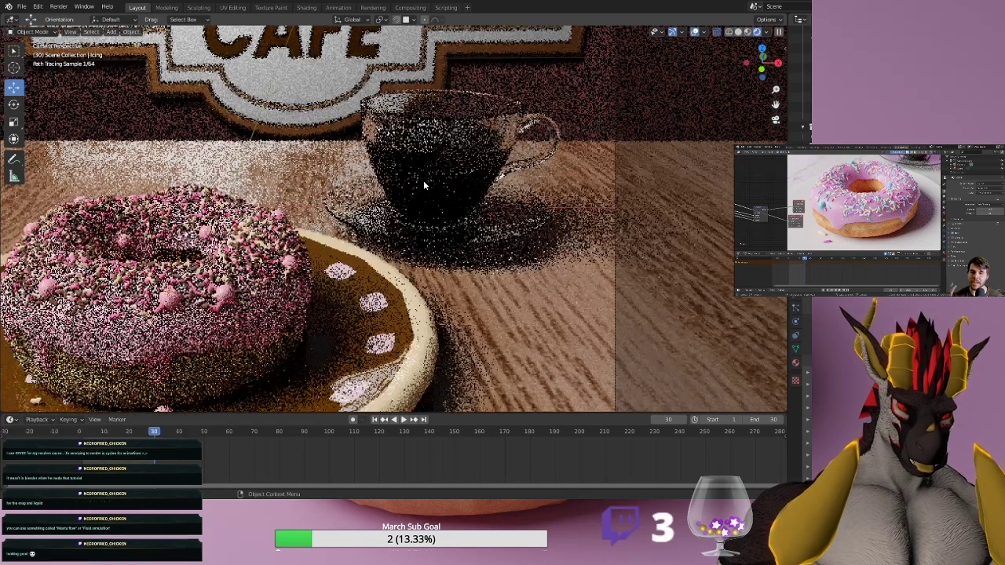
pyautogui.scroll(-1, 423, 185)
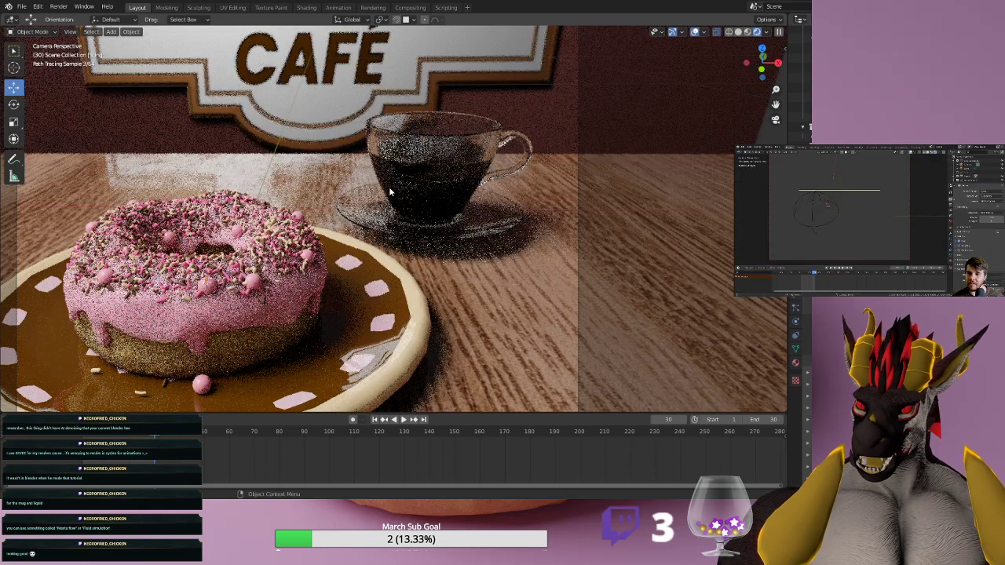
pyautogui.scroll(-3, 395, 188)
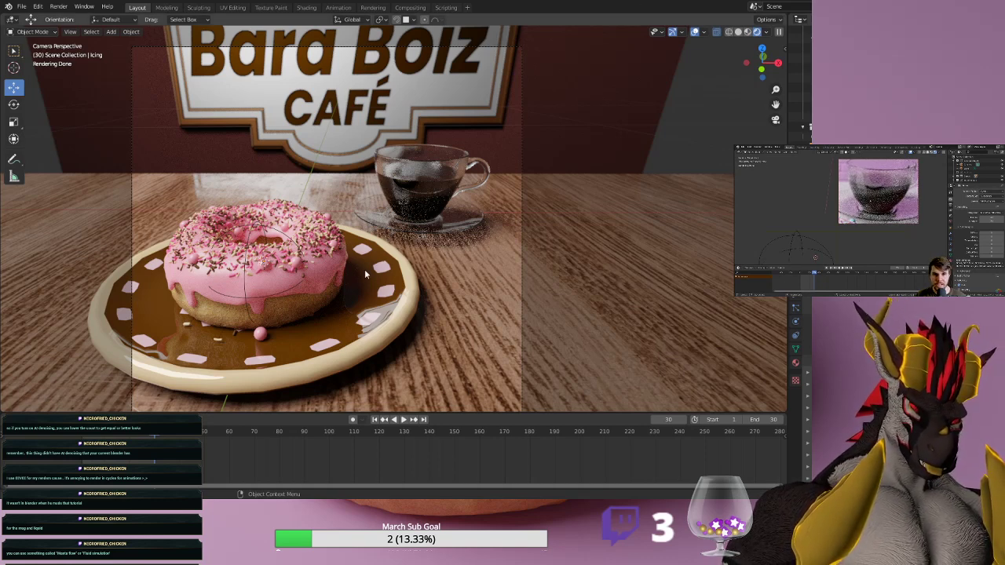
# Play the animation in Rendered shading, stop it and scrub the timeline back to frame 30.
pyautogui.click(403, 419)
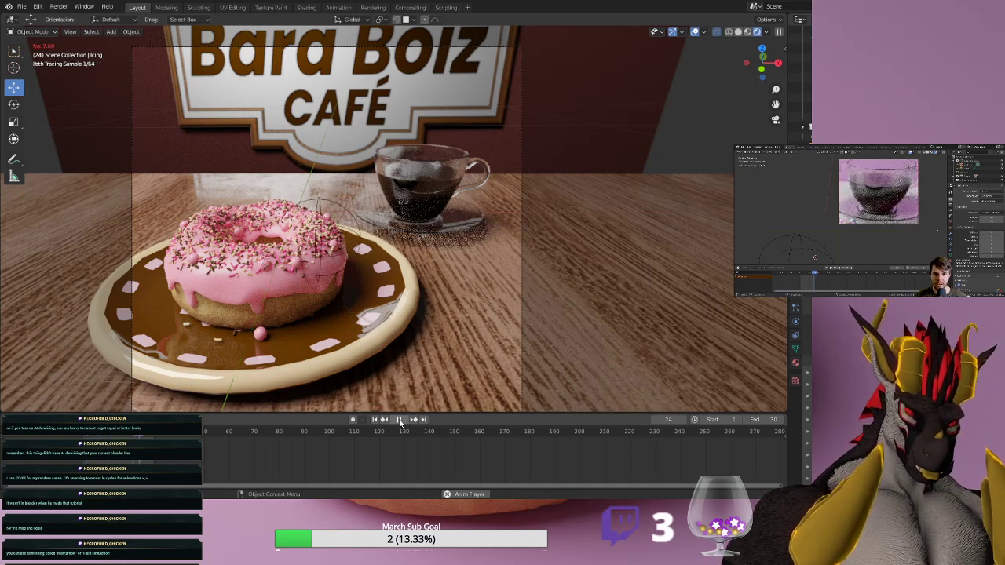
pyautogui.click(401, 419)
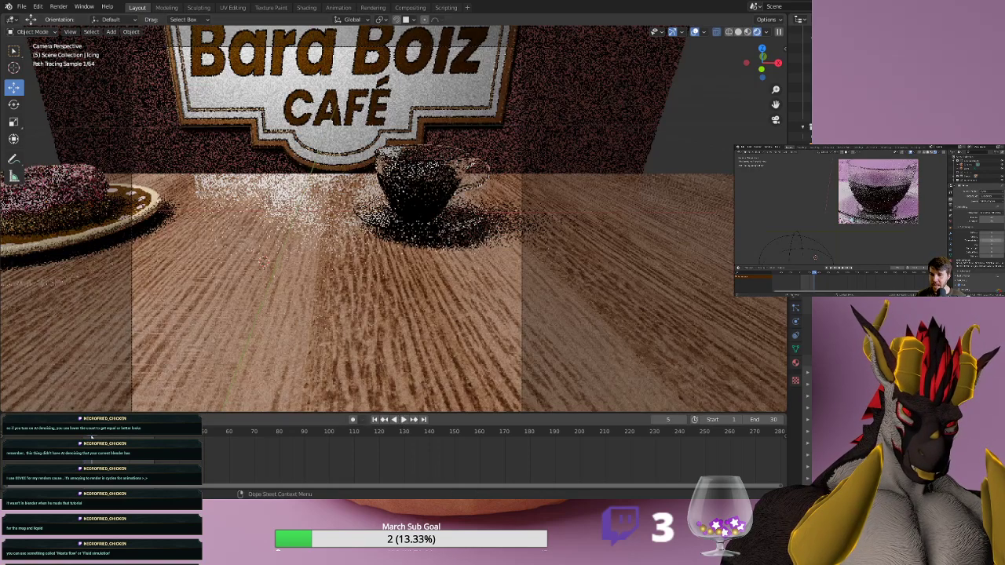
pyautogui.moveTo(95, 437); pyautogui.dragTo(155, 437)
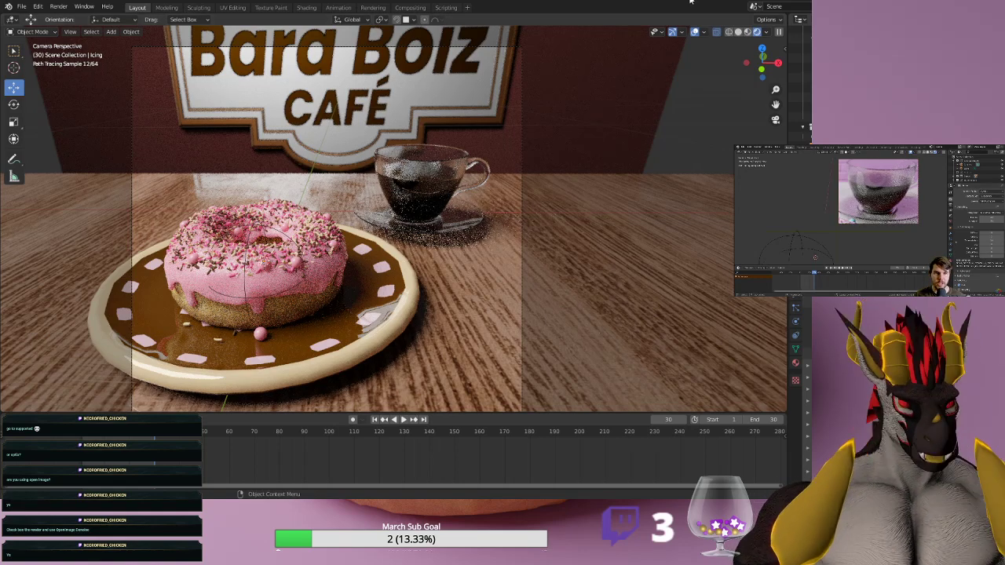
# Save the project and render frame 30 as a still image, closing the render window when done.
pyautogui.hotkey('ctrl', 's')
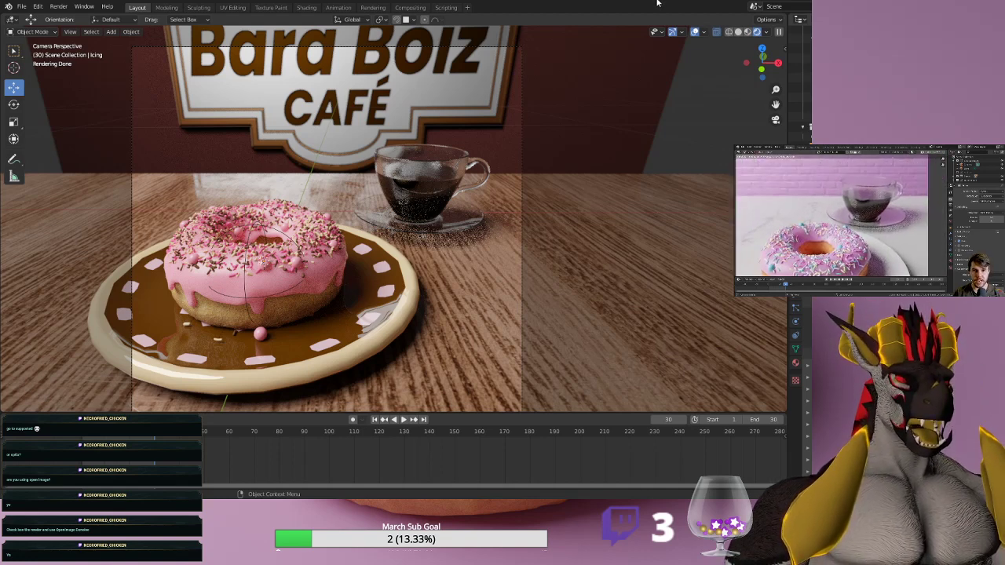
pyautogui.press('F12')
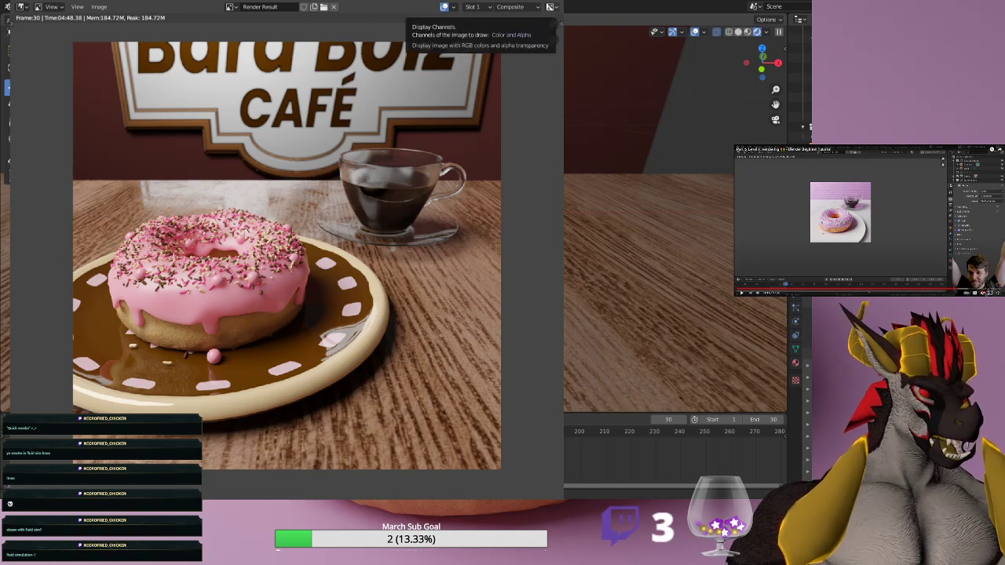
pyautogui.press('Escape')
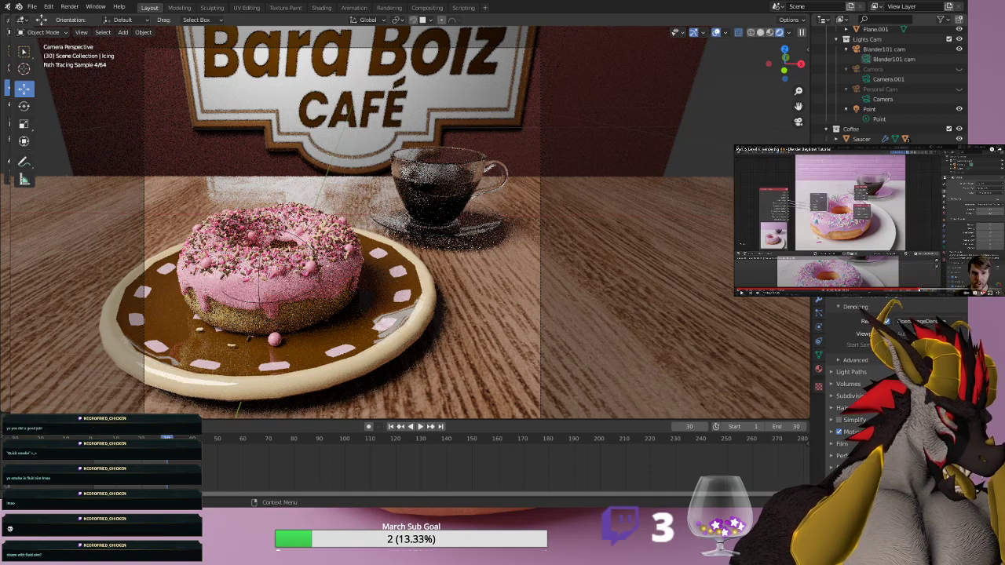
pyautogui.click(914, 289)
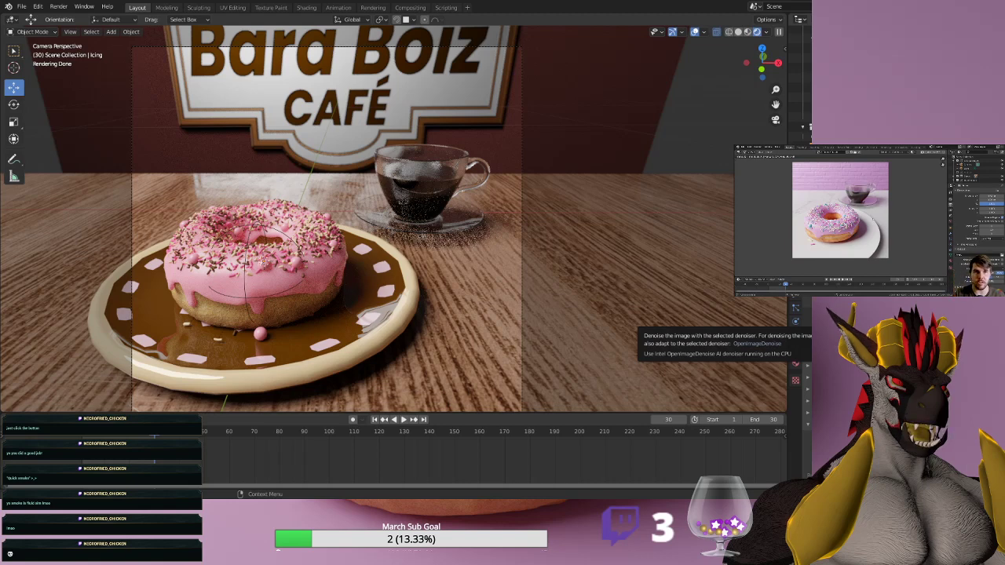
pyautogui.moveTo(758, 244)
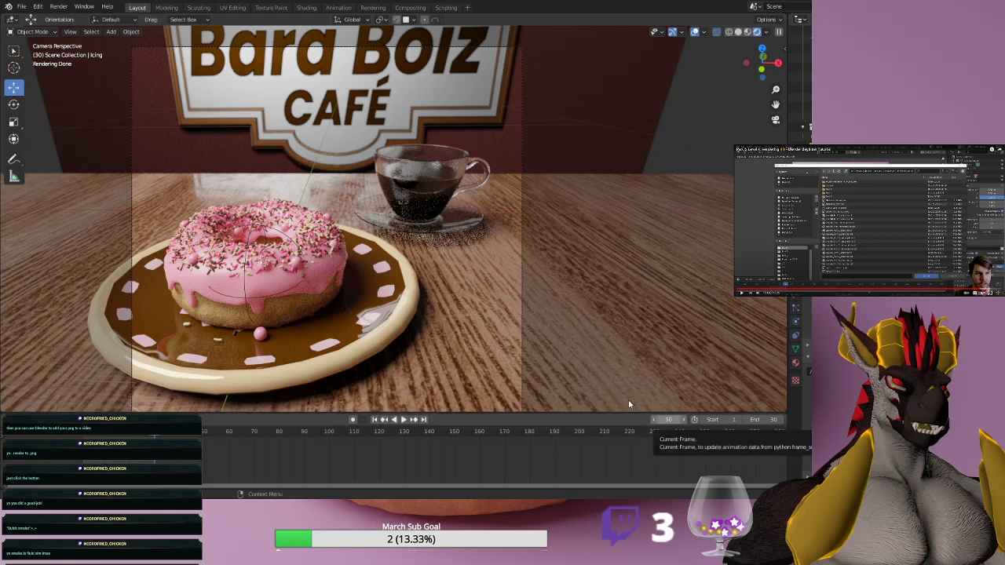
pyautogui.hotkey('ctrl', 'z')
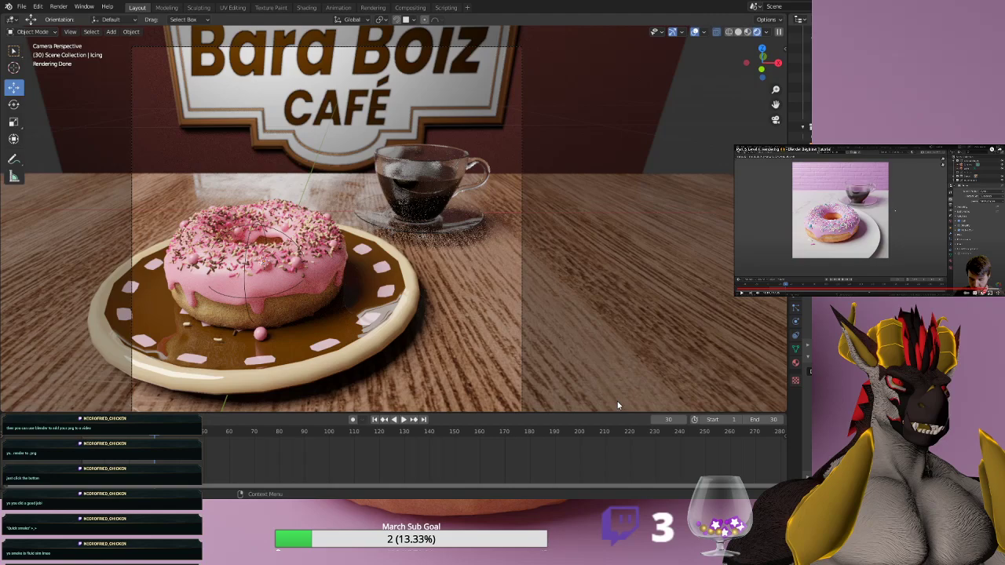
# Save the project and try to start rendering the animation.
pyautogui.hotkey('ctrl', 's')
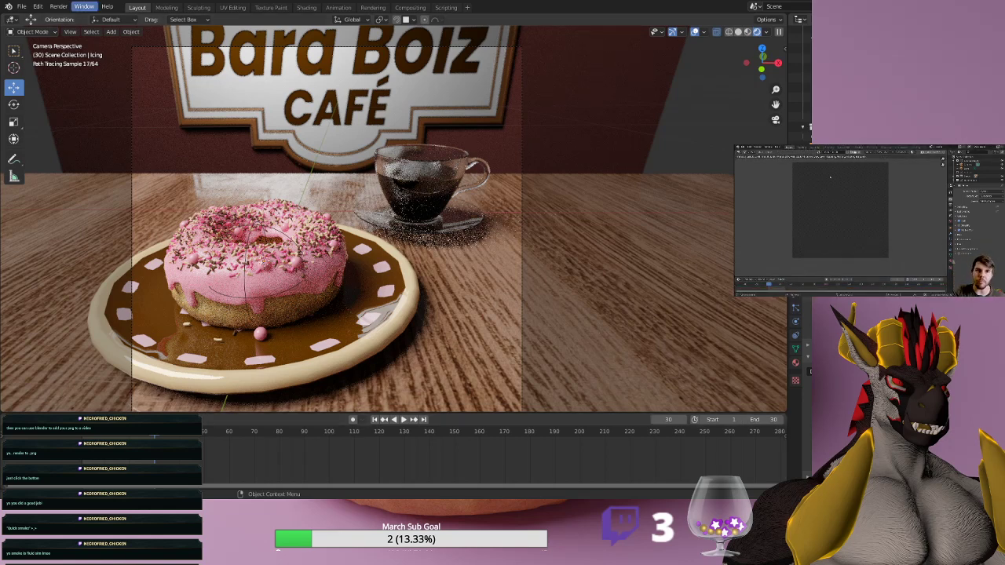
pyautogui.click(58, 6)
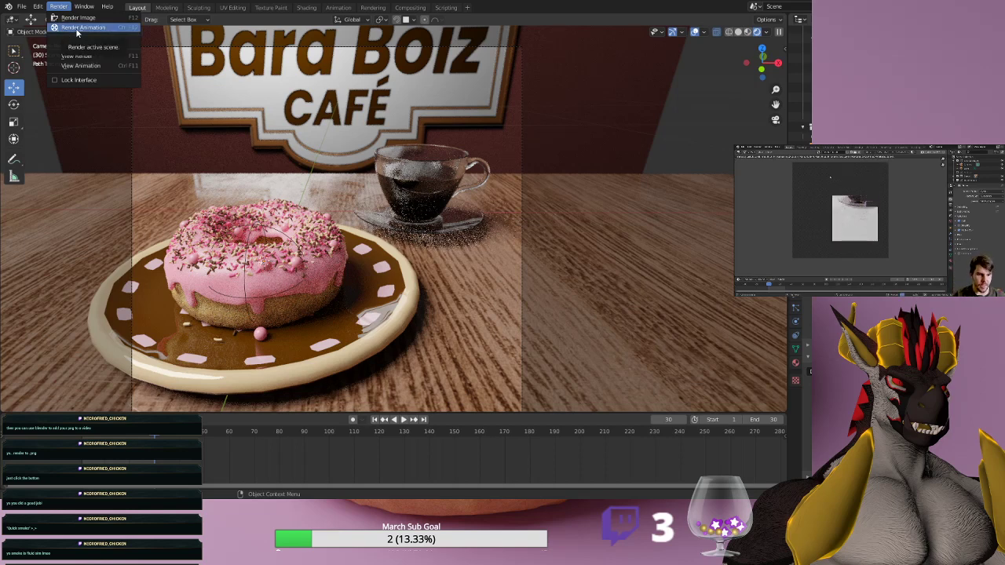
pyautogui.hotkey('alt', 'Tab')
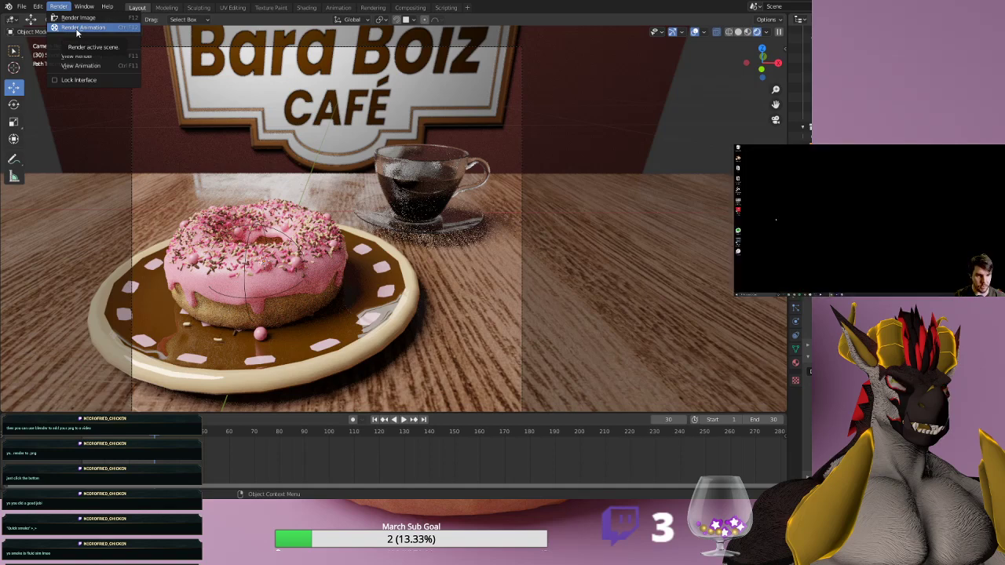
pyautogui.click(76, 30)
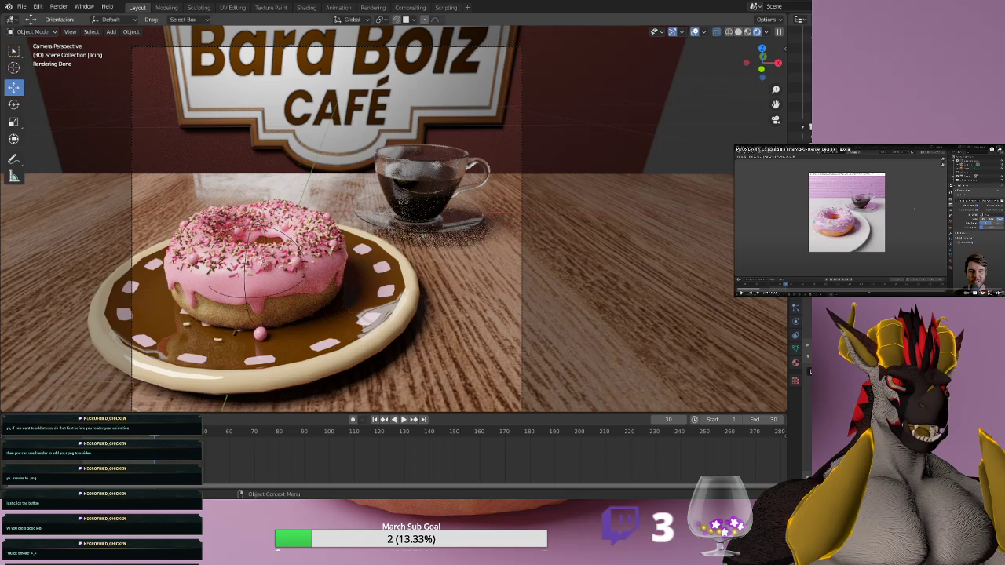
# Bring up the file commands for the donut project.
pyautogui.click(22, 6)
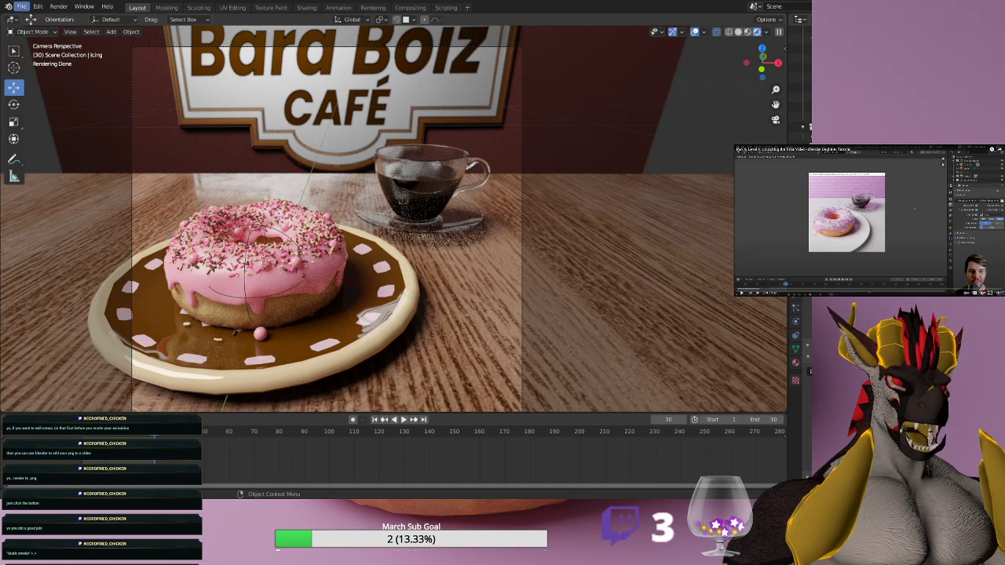